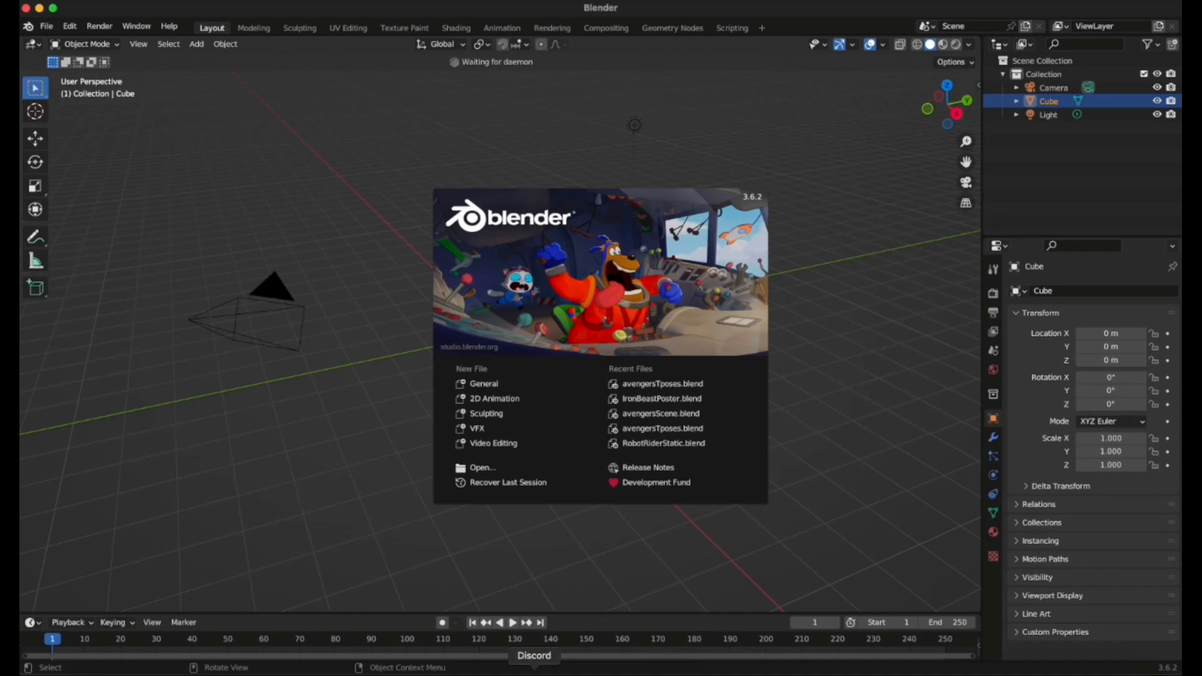
pyautogui.click(533, 674)
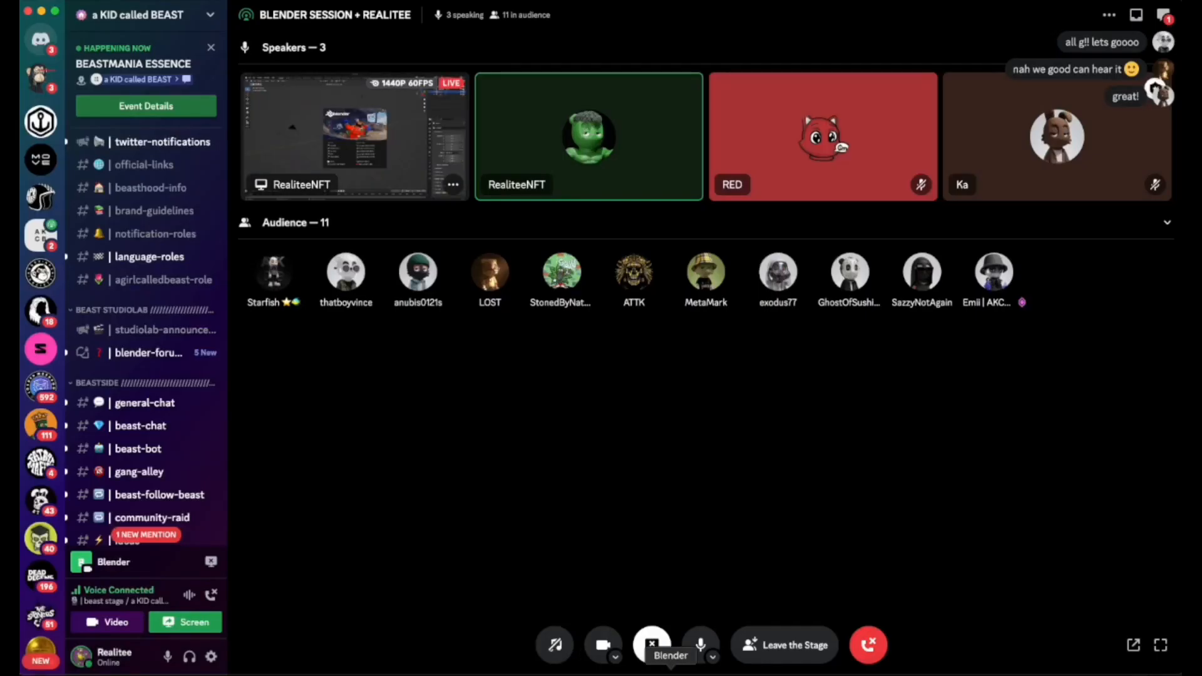
pyautogui.click(670, 673)
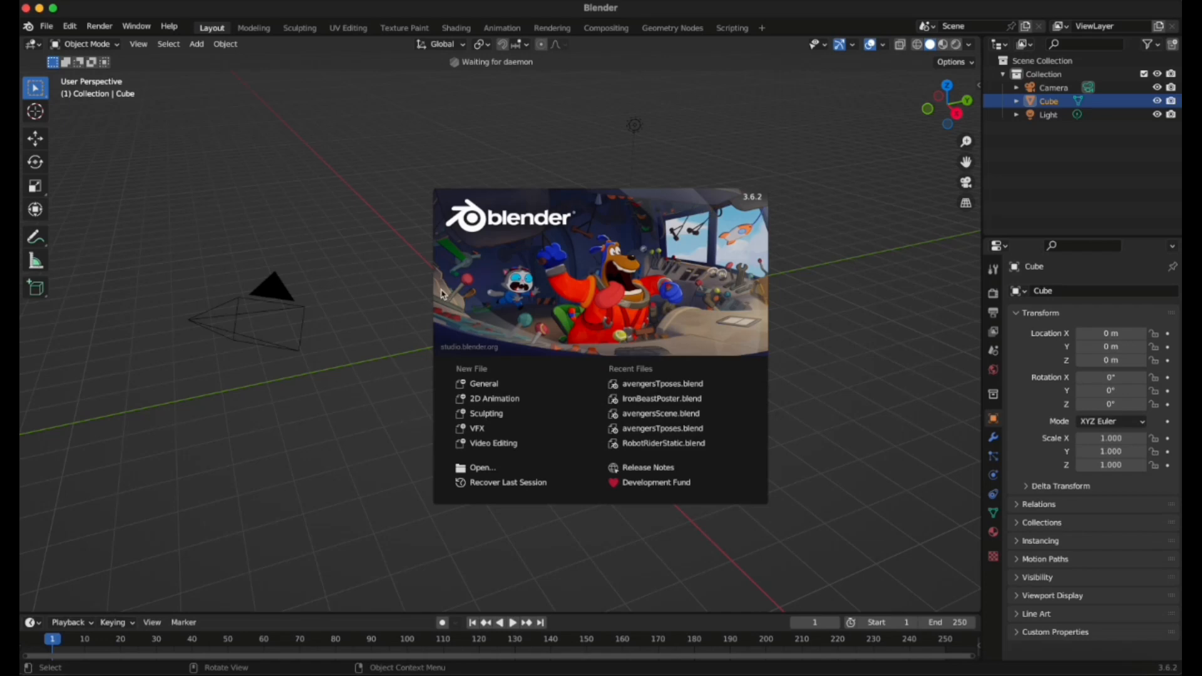
# Switch to Discord, open the beast stage chat, and upload and send BeastTutorial.zip from the Beasts folder.
pyautogui.click(525, 668)
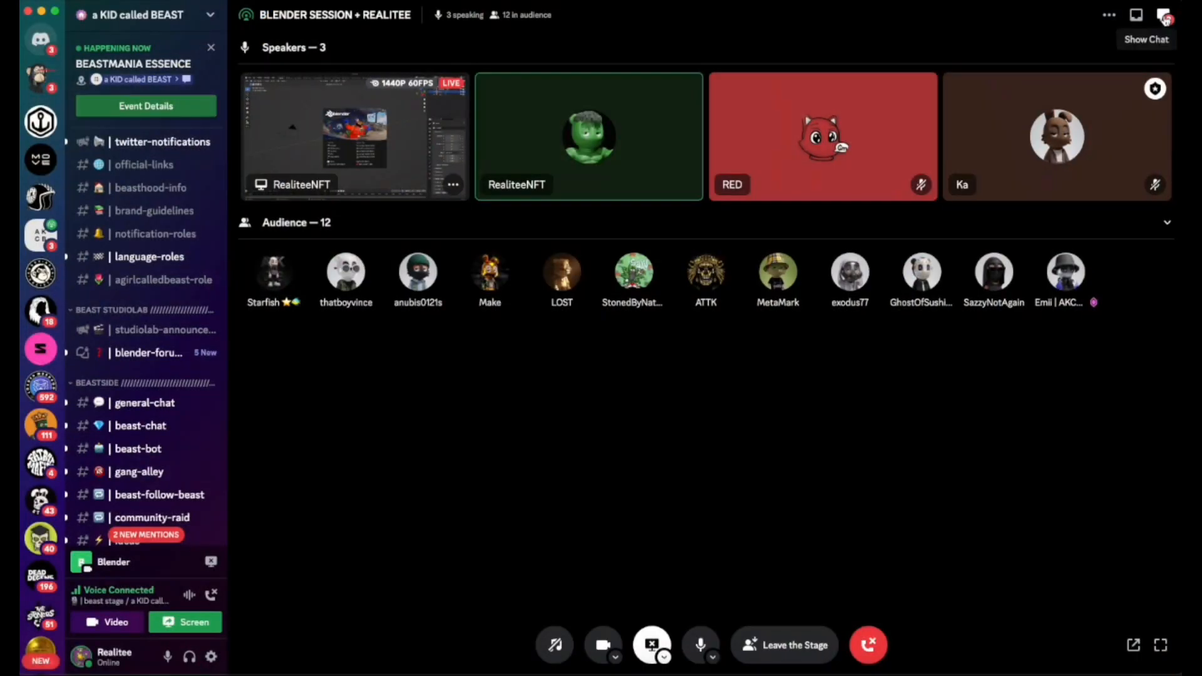
pyautogui.click(1163, 15)
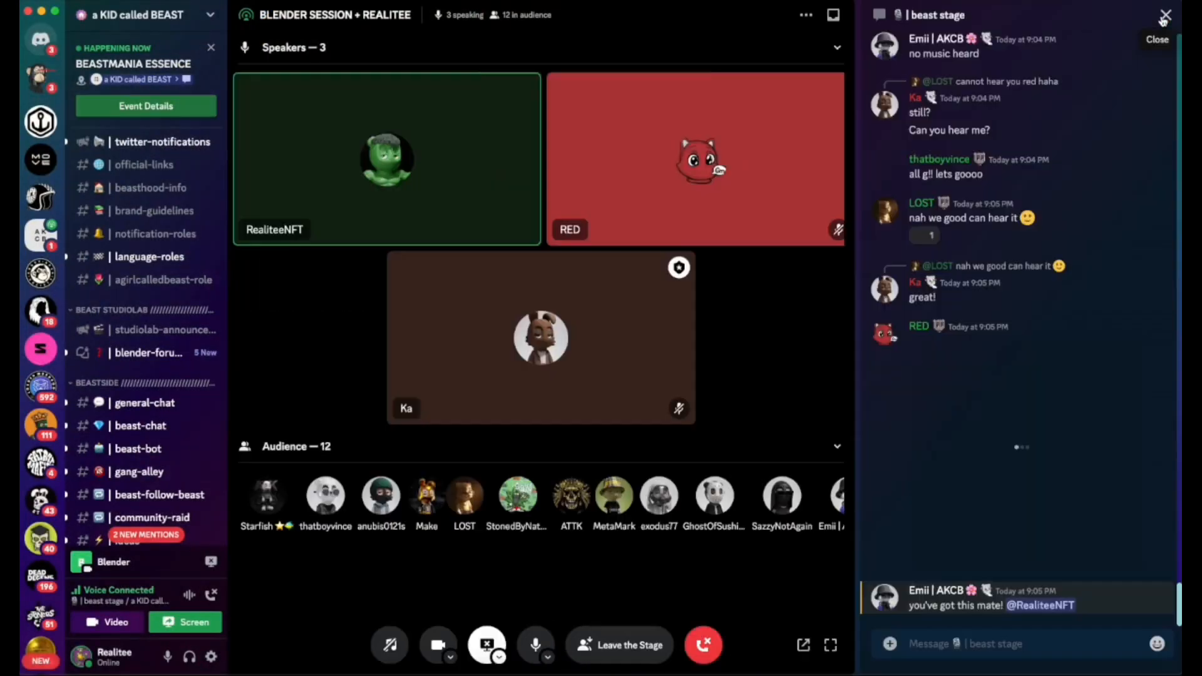
pyautogui.click(889, 643)
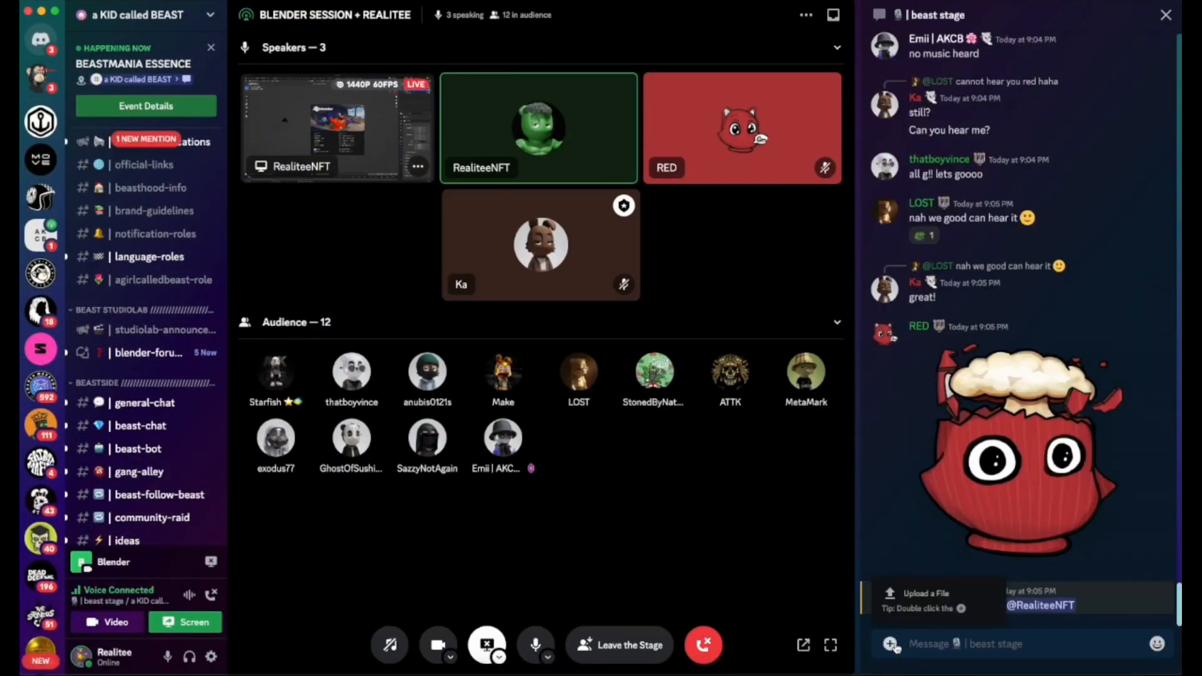
pyautogui.click(915, 611)
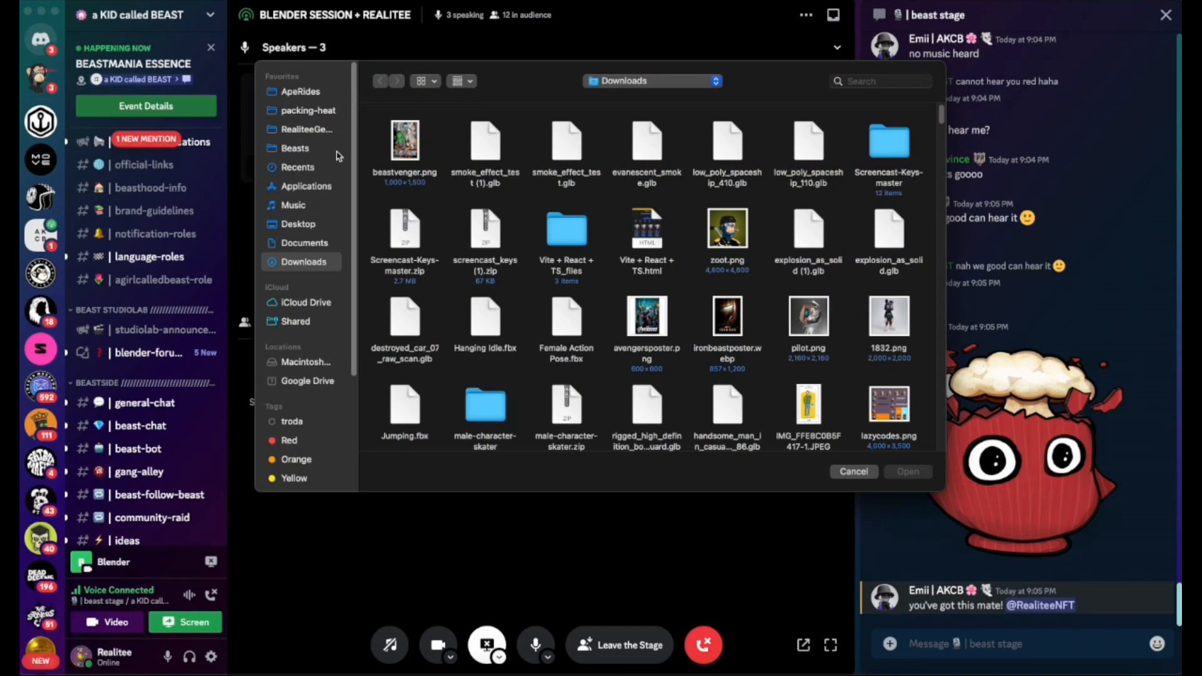
pyautogui.click(307, 243)
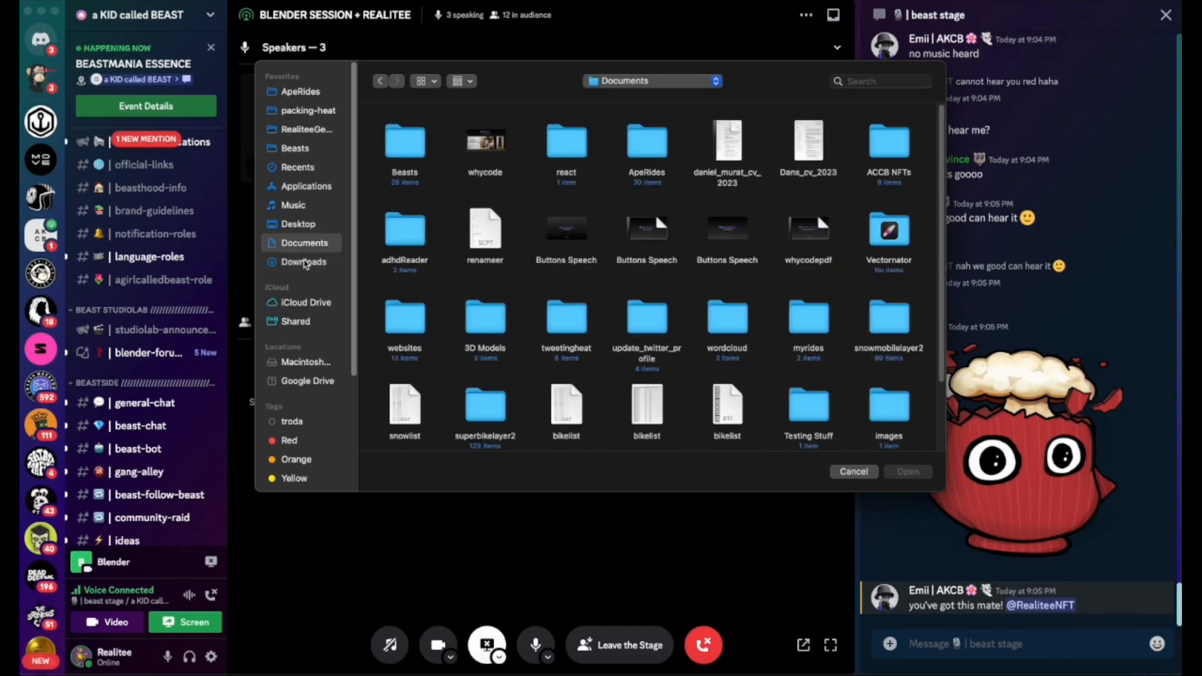
pyautogui.click(307, 149)
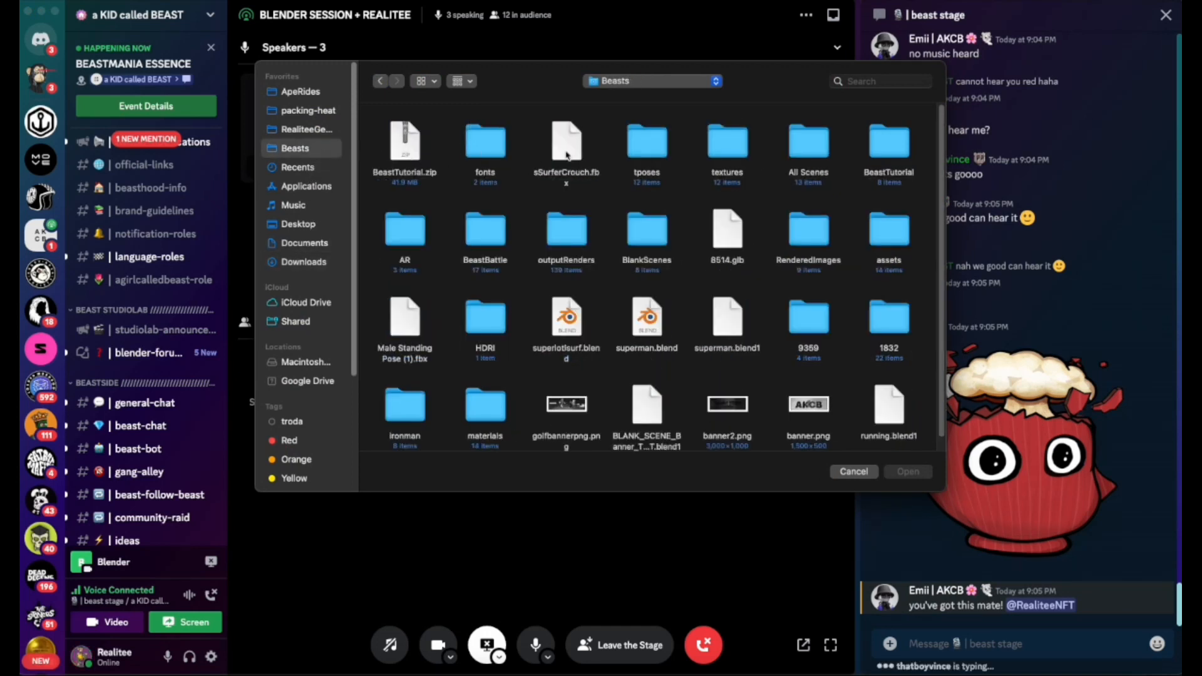
pyautogui.click(413, 178)
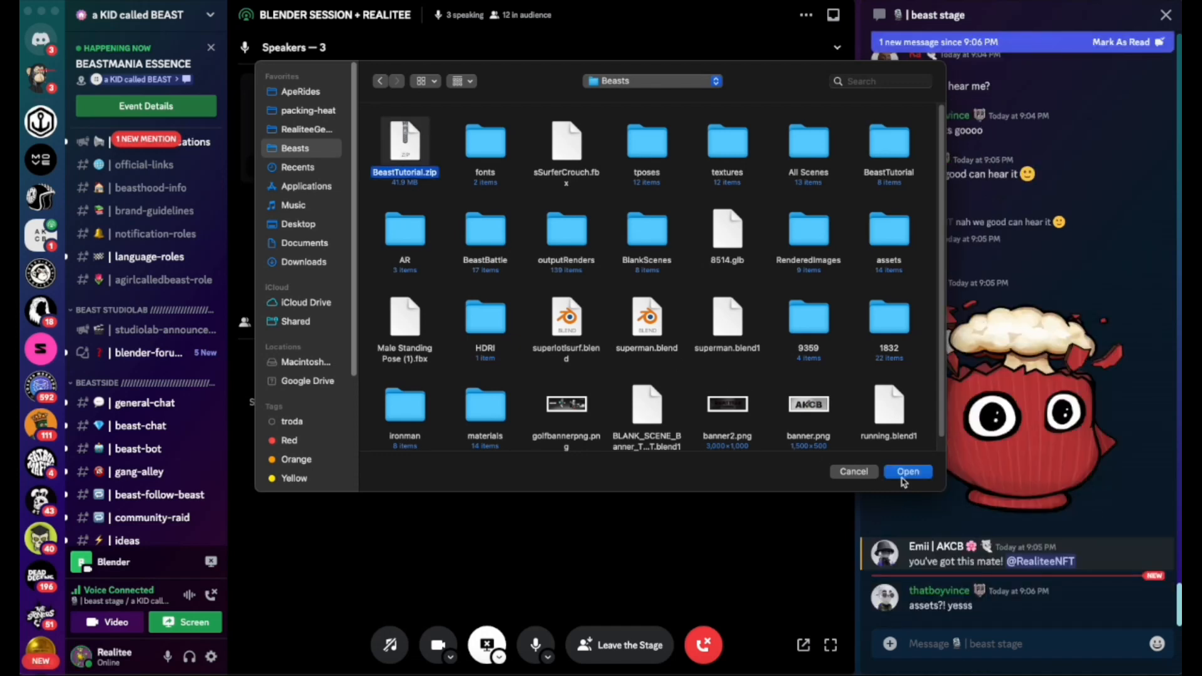
pyautogui.click(907, 472)
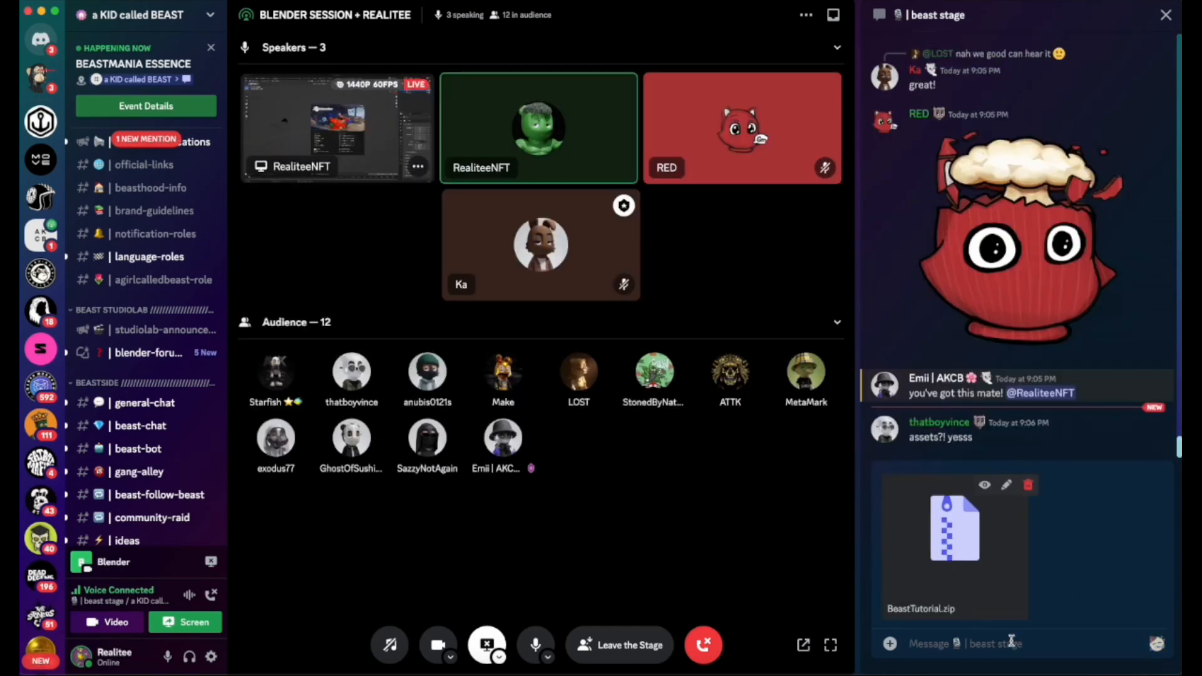
pyautogui.press('Return')
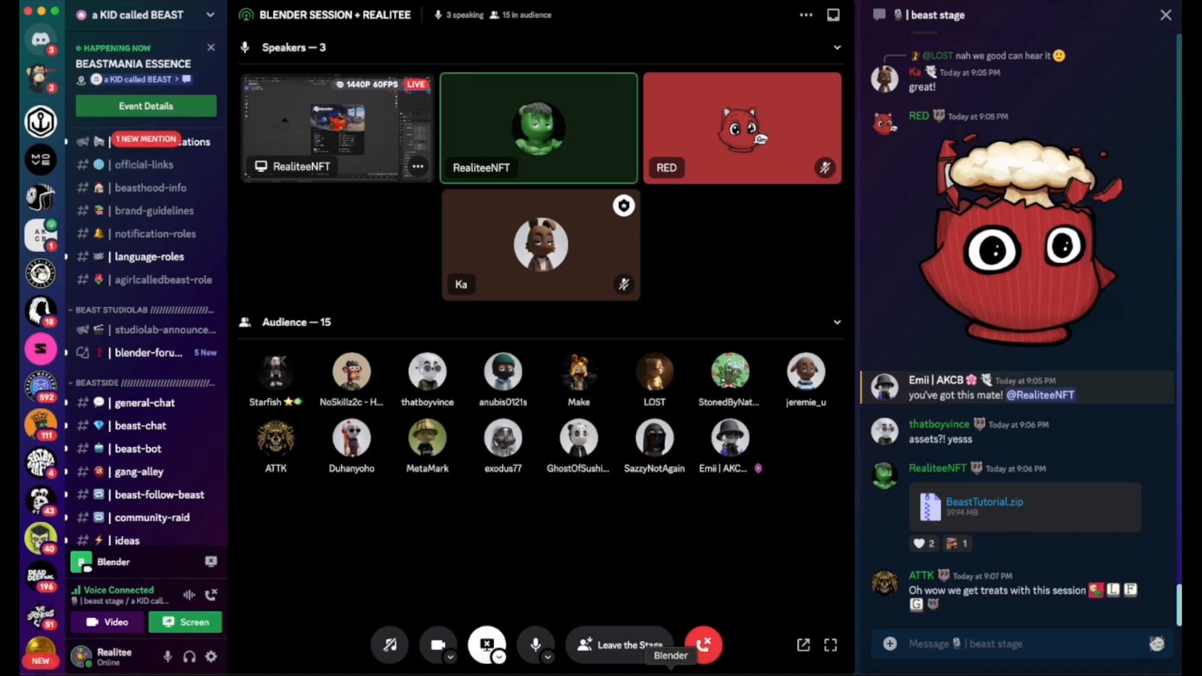
# Switch back to Blender and dismiss the splash screen to reach the default scene.
pyautogui.click(670, 668)
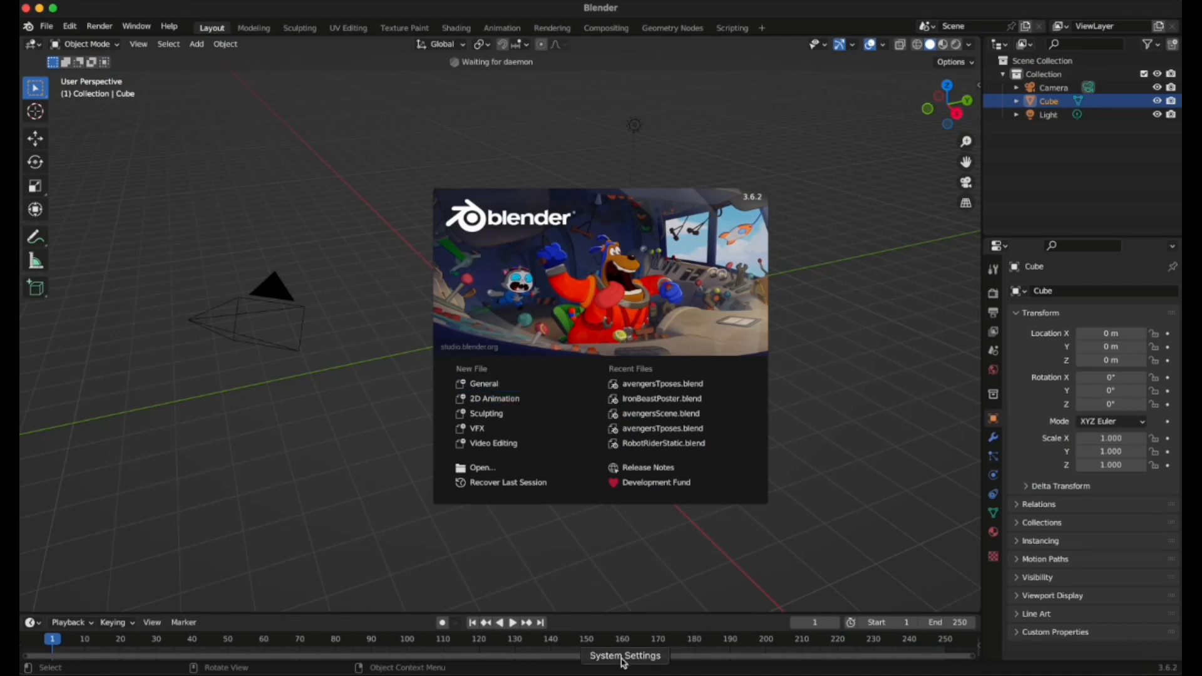
pyautogui.click(537, 669)
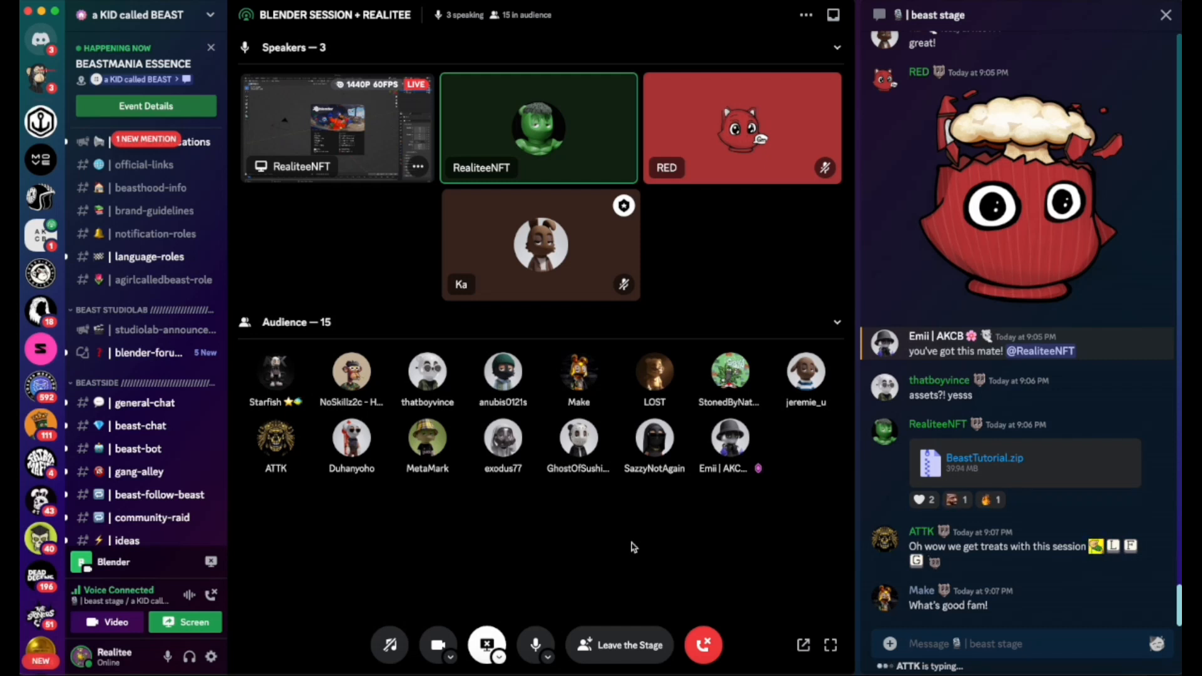
pyautogui.click(670, 674)
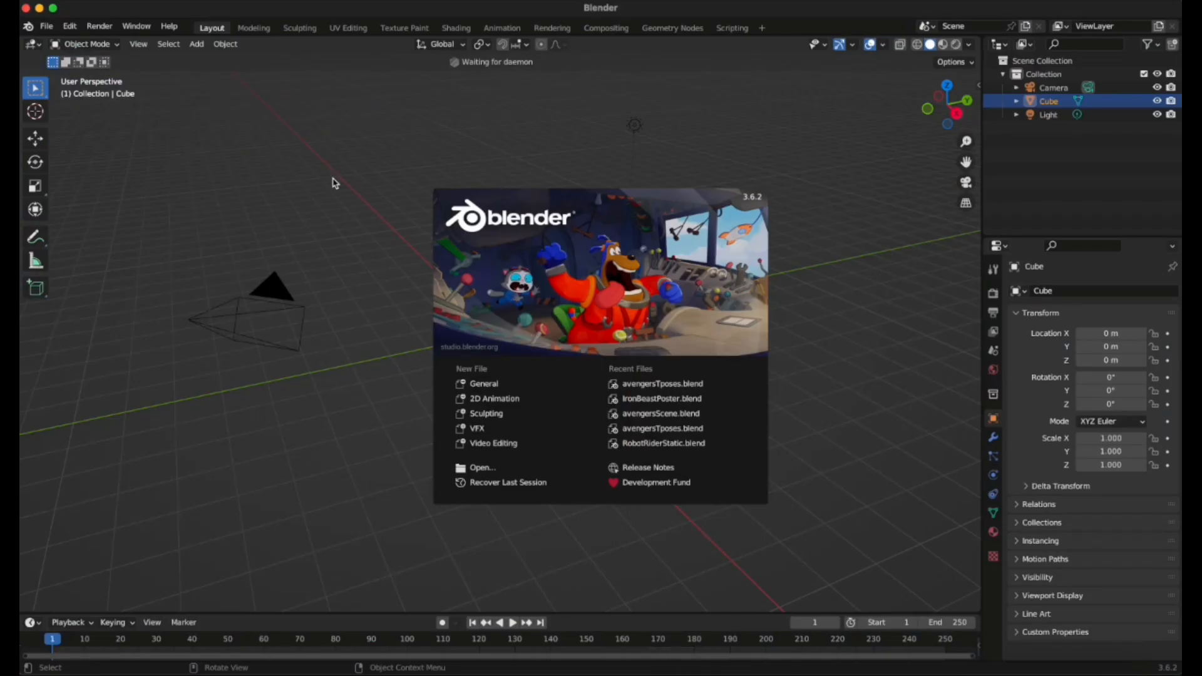
pyautogui.click(369, 216)
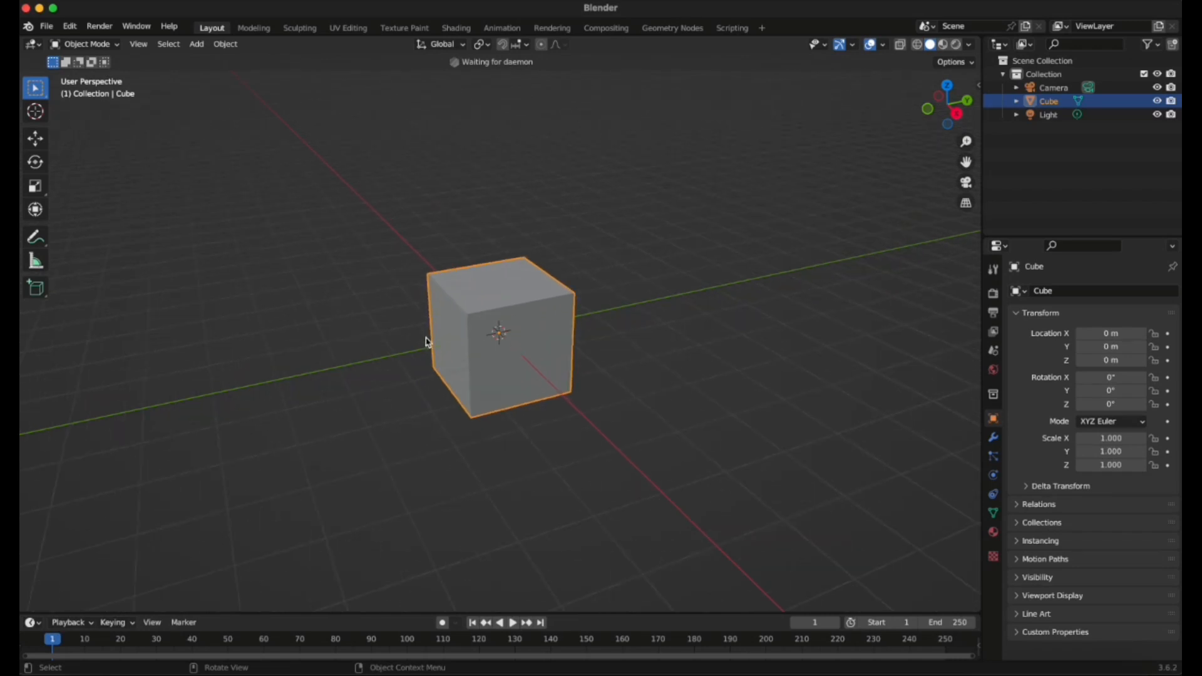
pyautogui.scroll(-3, 426, 340)
pyautogui.scroll(2, 426, 338)
pyautogui.scroll(-3, 429, 319)
pyautogui.scroll(3, 428, 321)
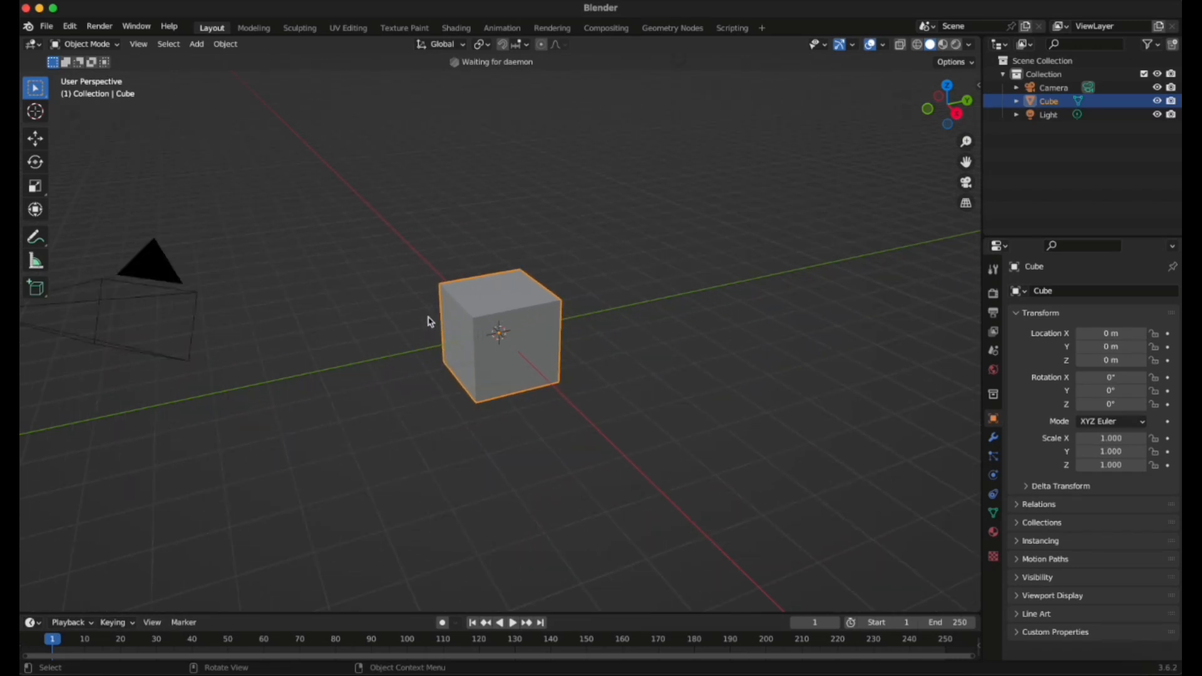
pyautogui.scroll(-2, 428, 322)
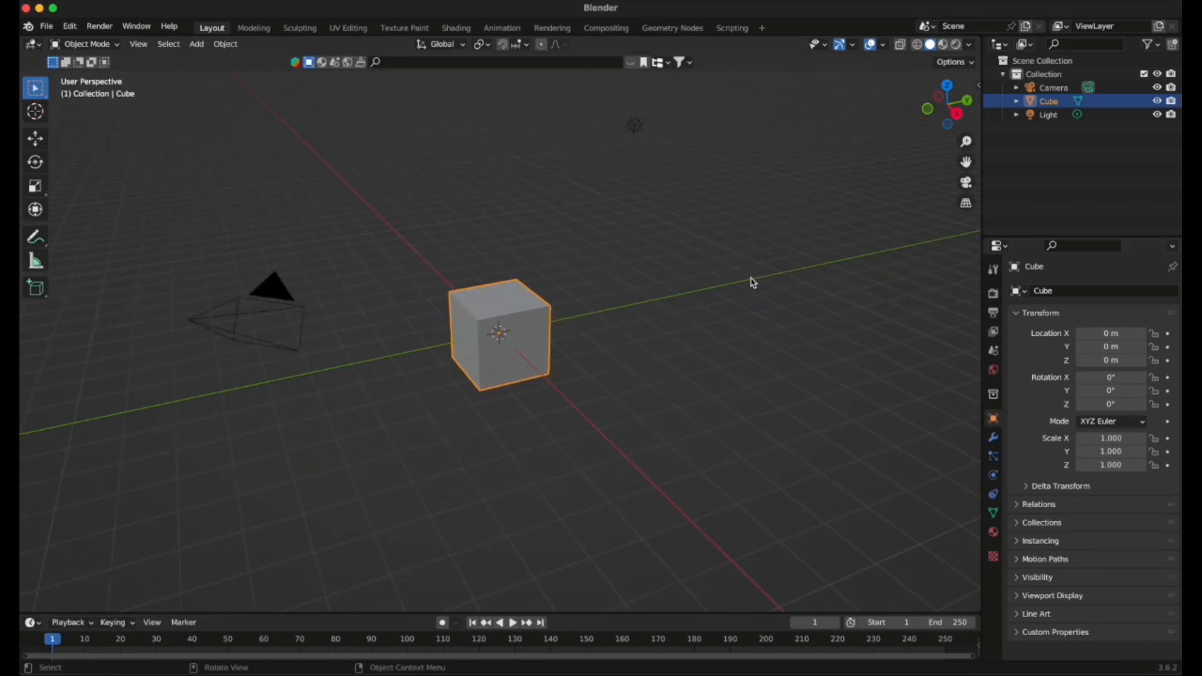
# Enable the Screencast Keys add-on display for the viewport and hide the sidebar again.
pyautogui.press('n')
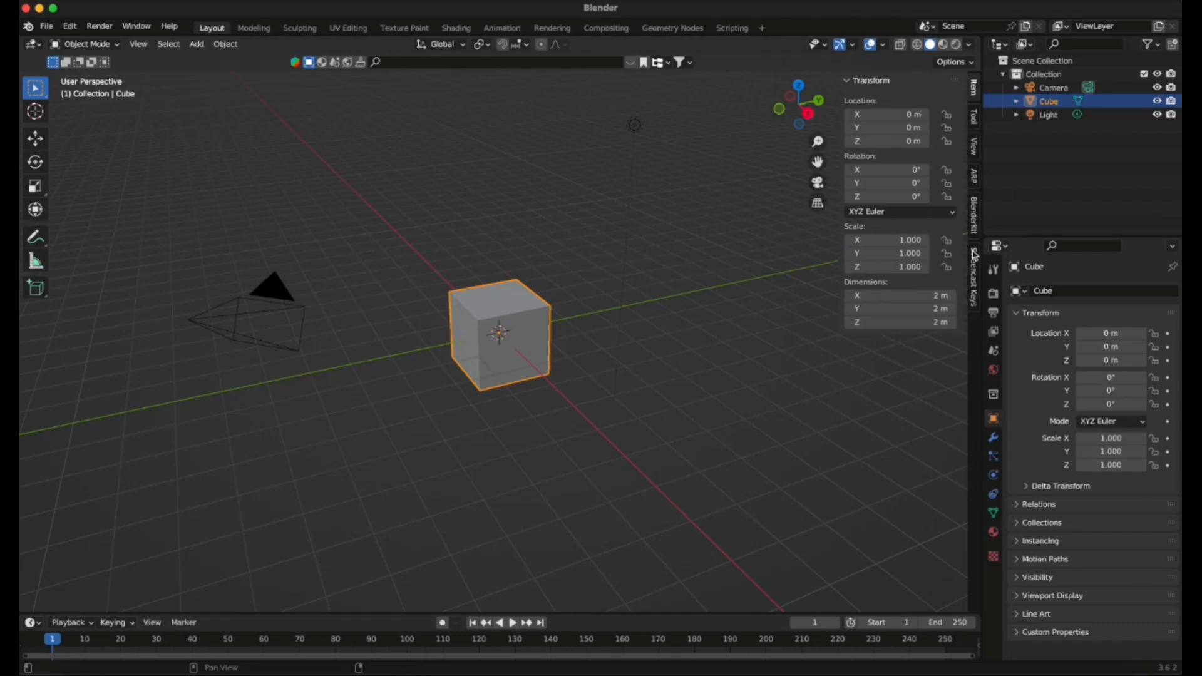
pyautogui.click(976, 273)
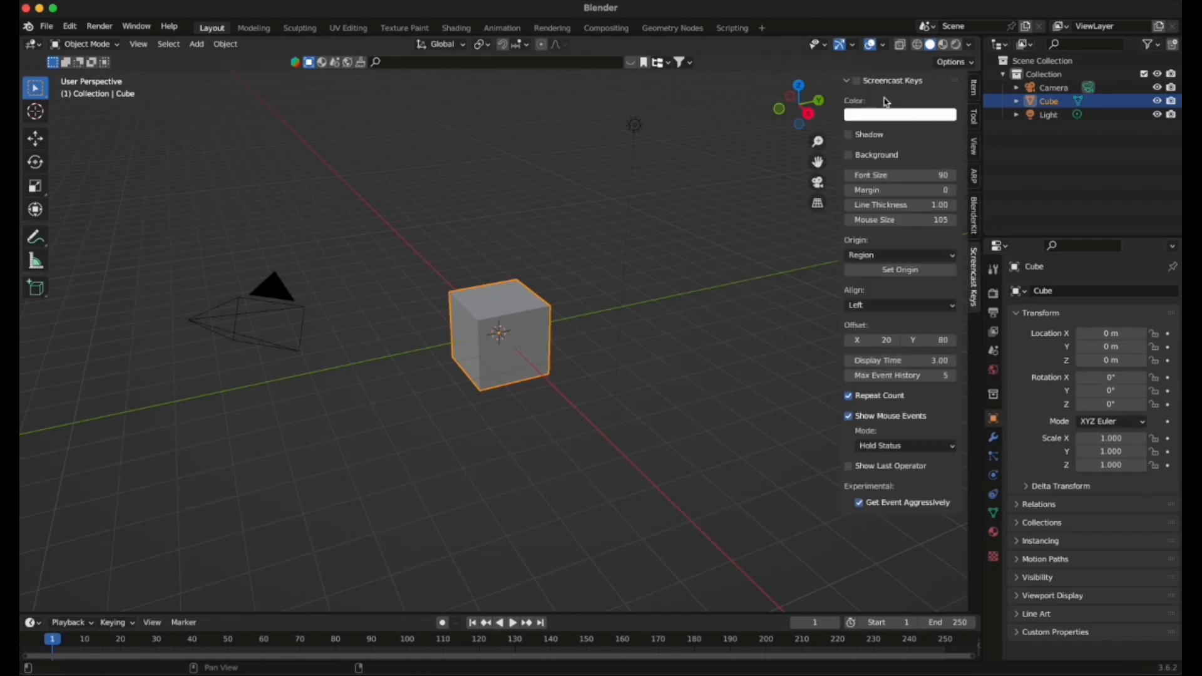
pyautogui.click(715, 298)
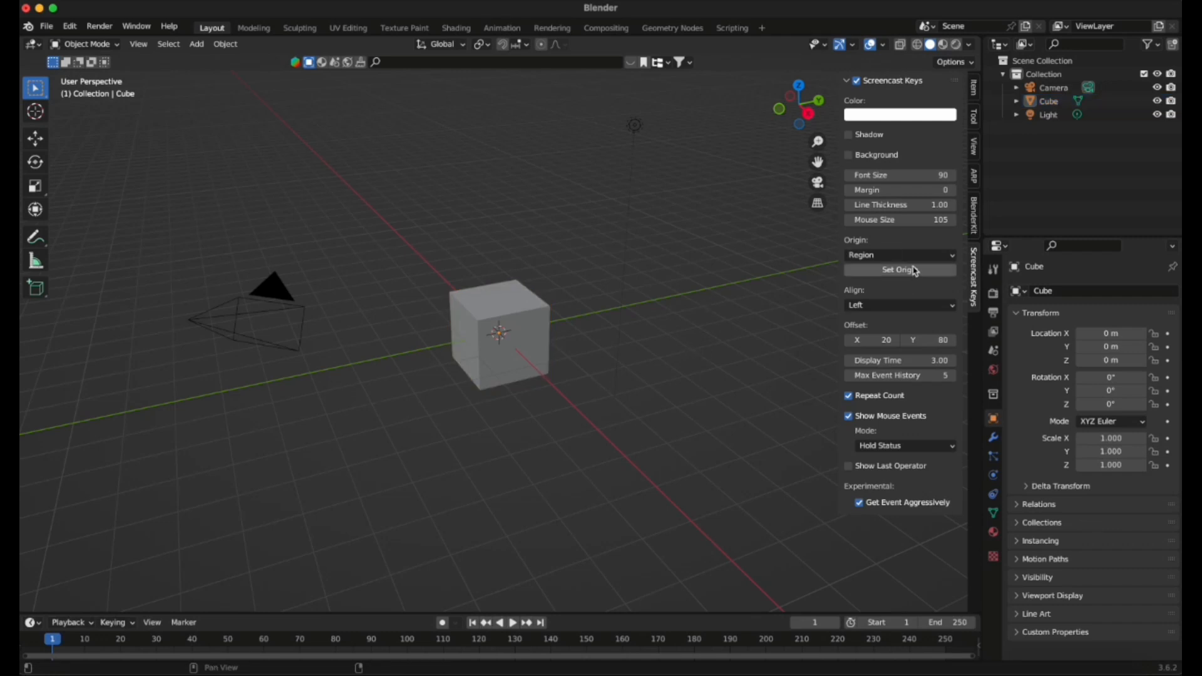
pyautogui.press('n')
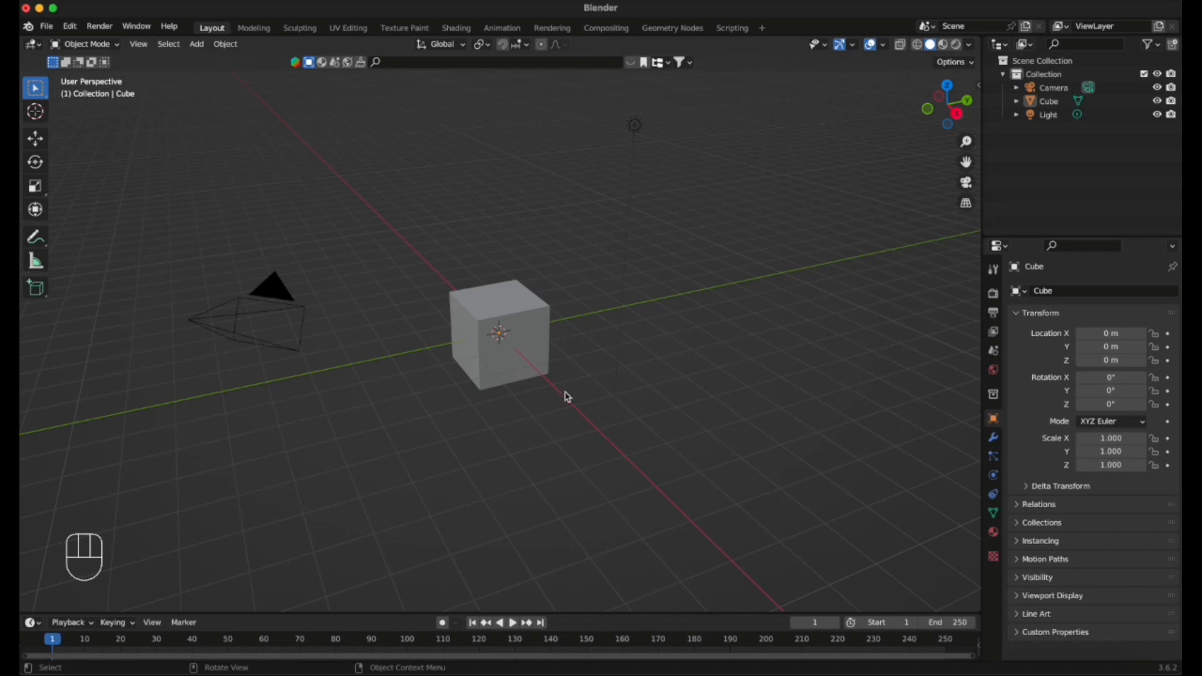
# Delete the default cube from the scene.
pyautogui.scroll(-2, 602, 344)
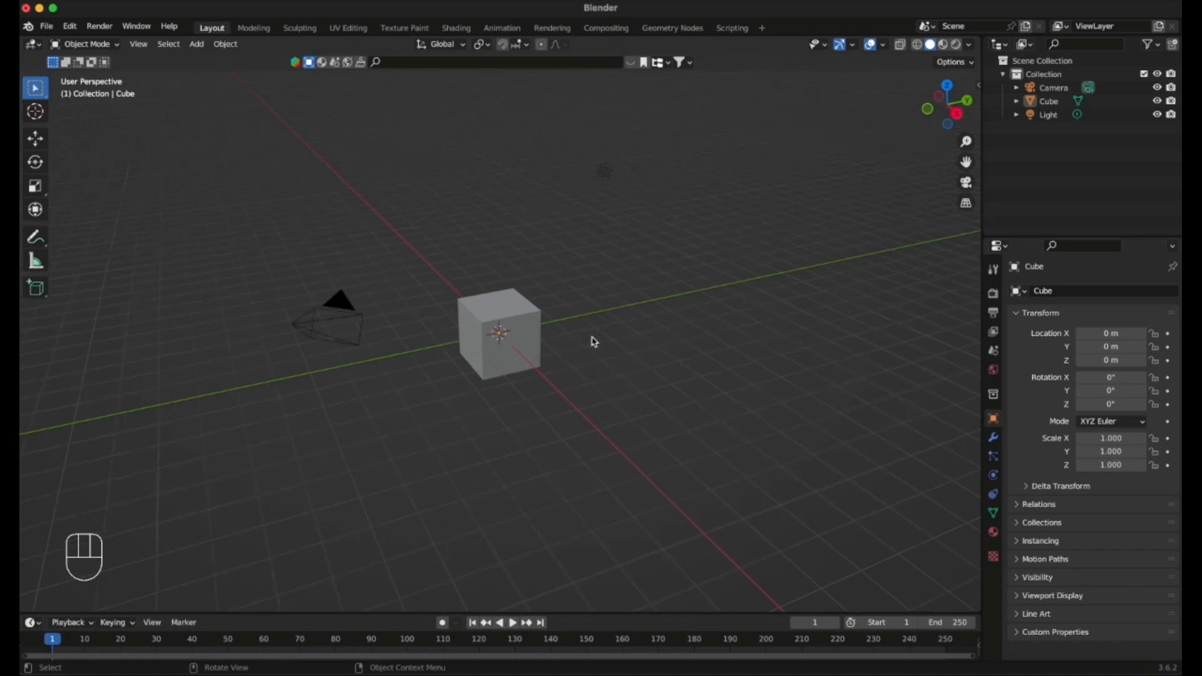
pyautogui.scroll(3, 590, 341)
pyautogui.scroll(-3, 585, 343)
pyautogui.scroll(1, 551, 312)
pyautogui.click(527, 326)
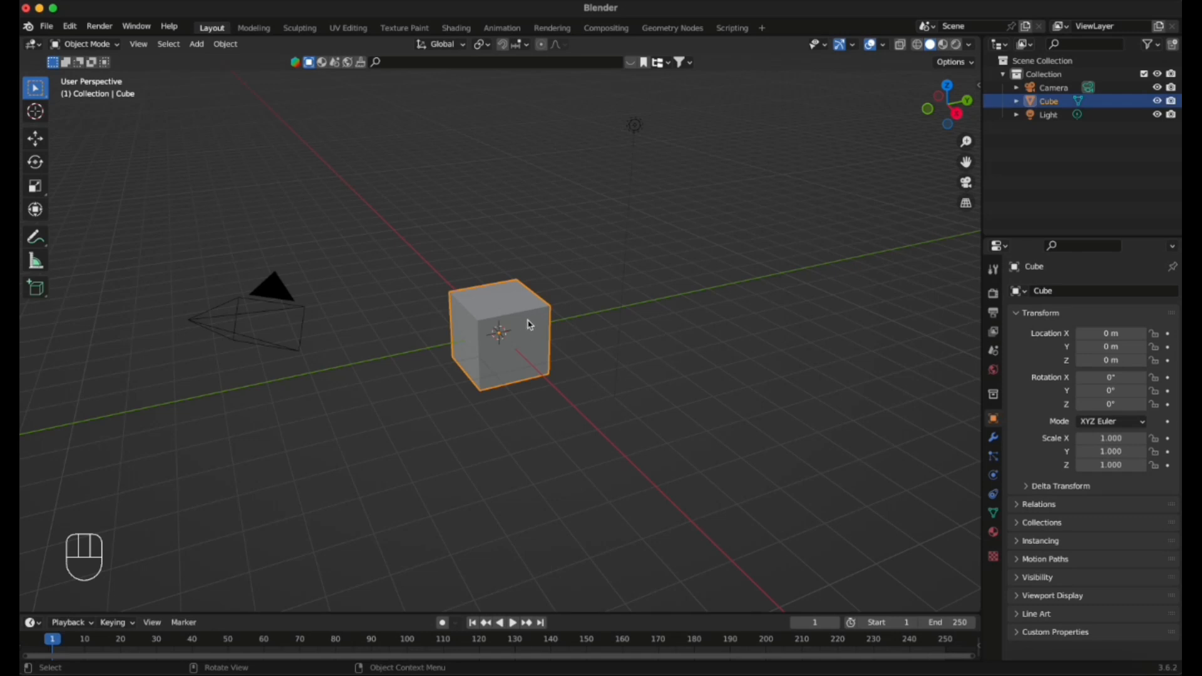
pyautogui.rightClick(529, 324)
pyautogui.click(507, 562)
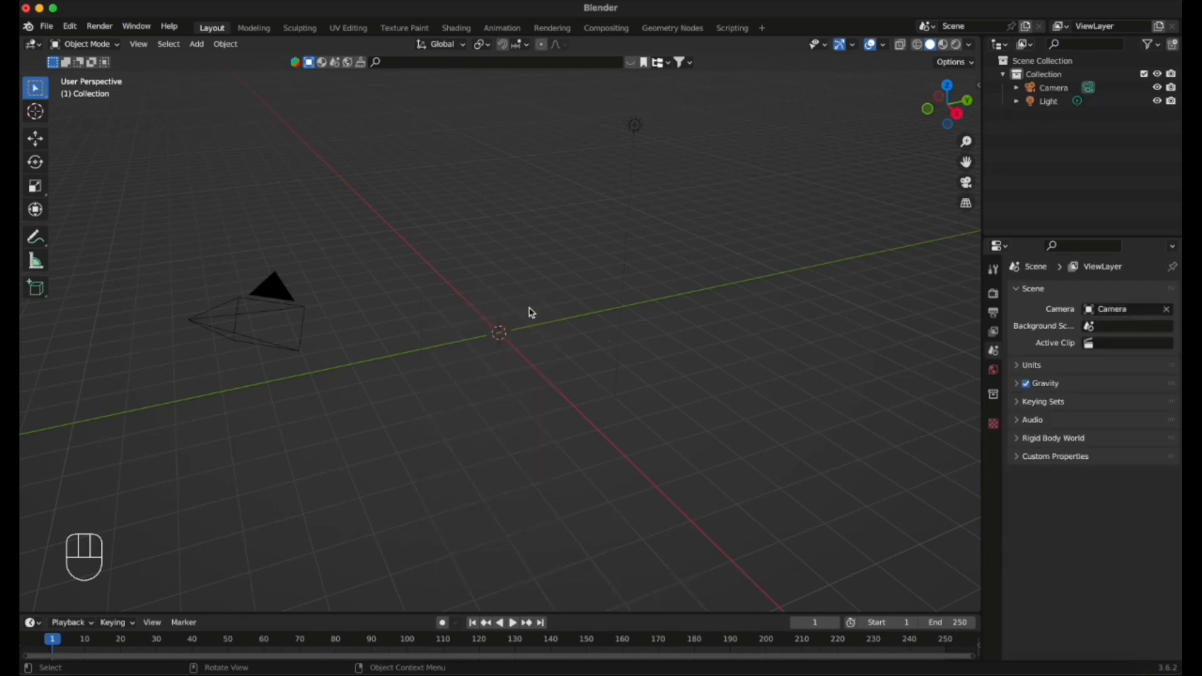
# Import the FBX character file 9359.fbx from the BeastTutorial folder inside Beasts.
pyautogui.click(48, 26)
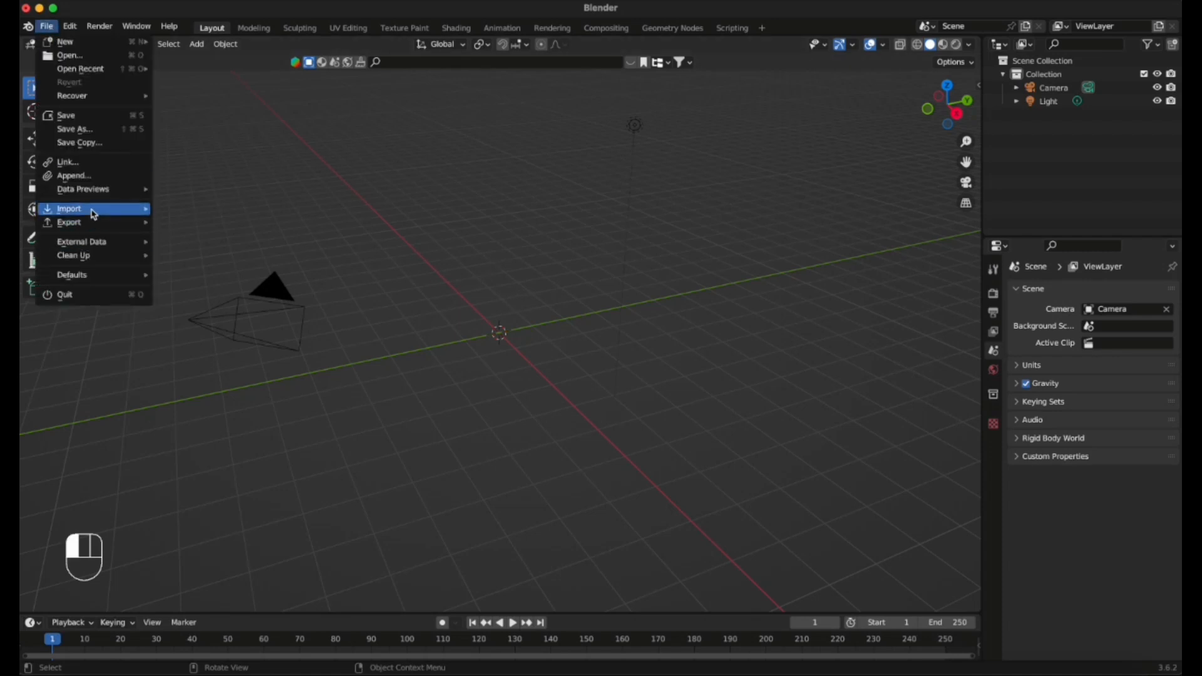
pyautogui.moveTo(92, 212)
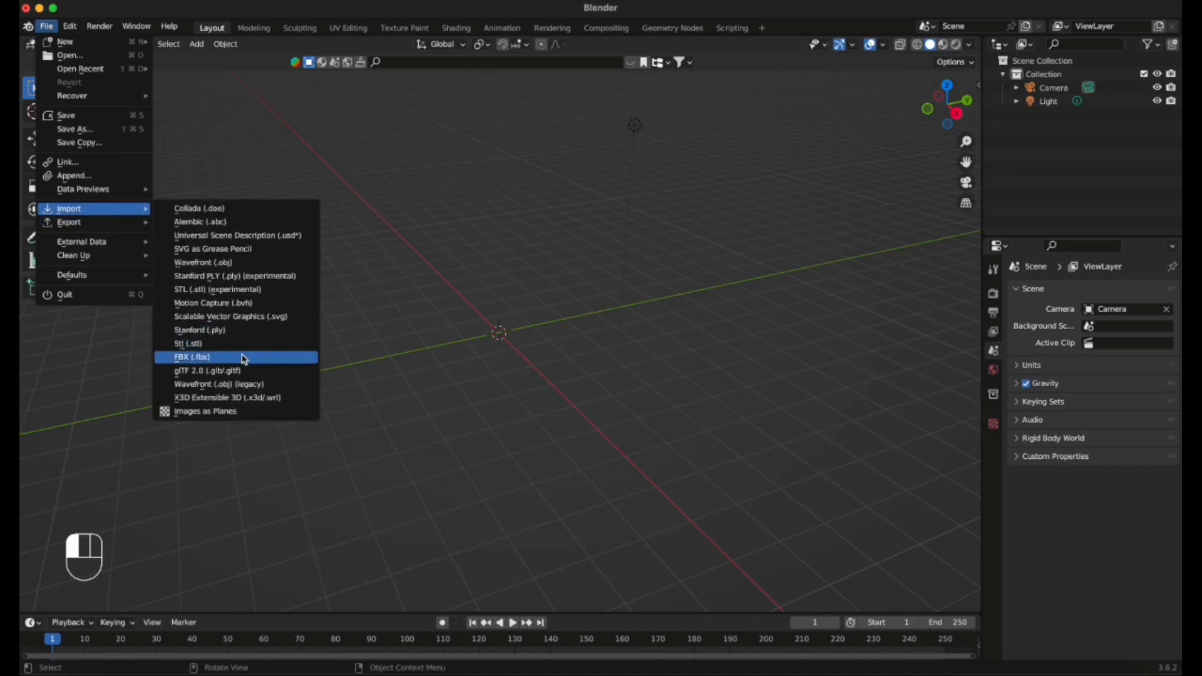
pyautogui.click(244, 360)
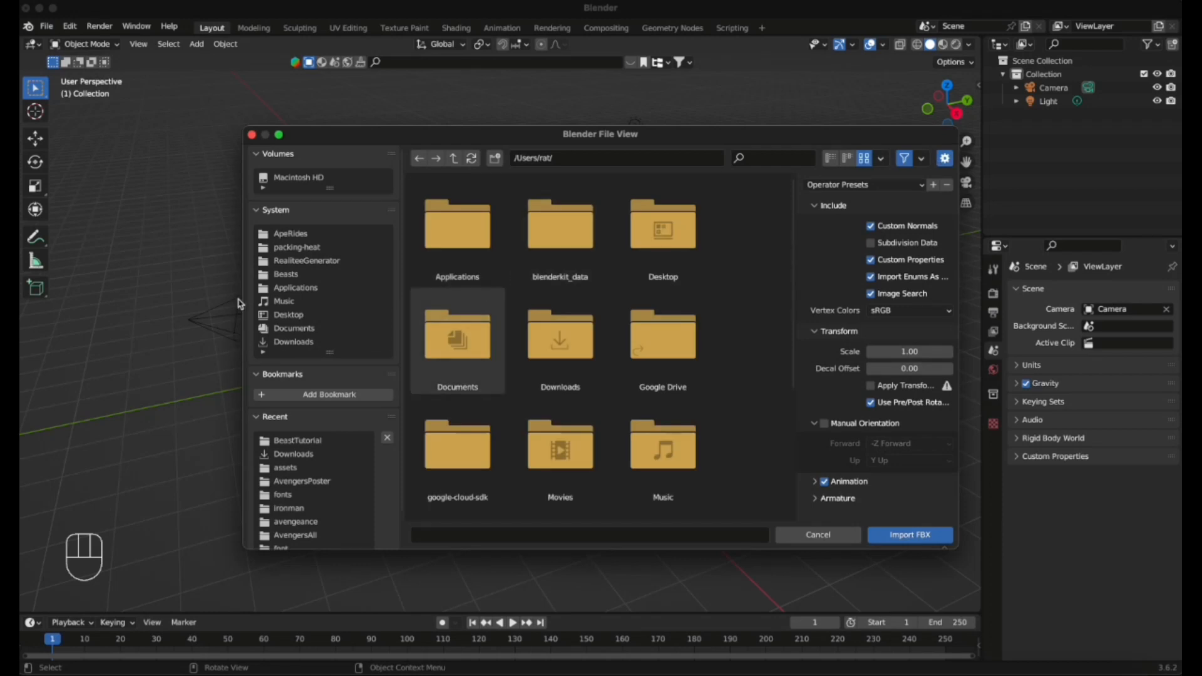
pyautogui.click(290, 273)
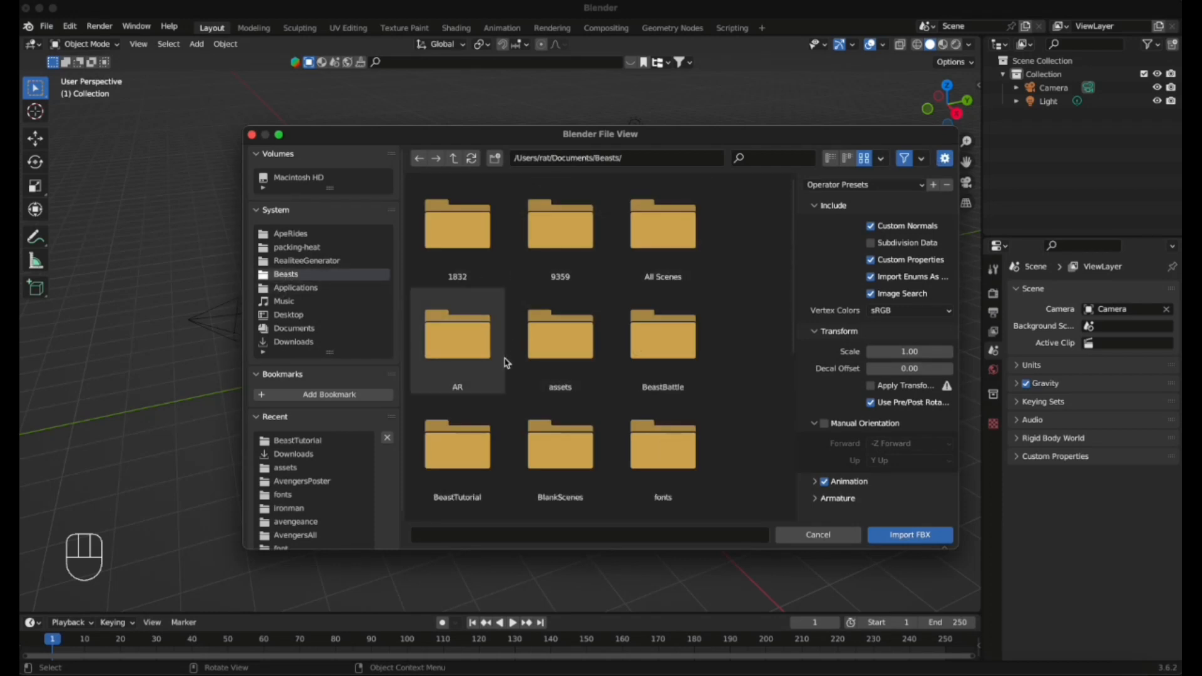
pyautogui.doubleClick(438, 484)
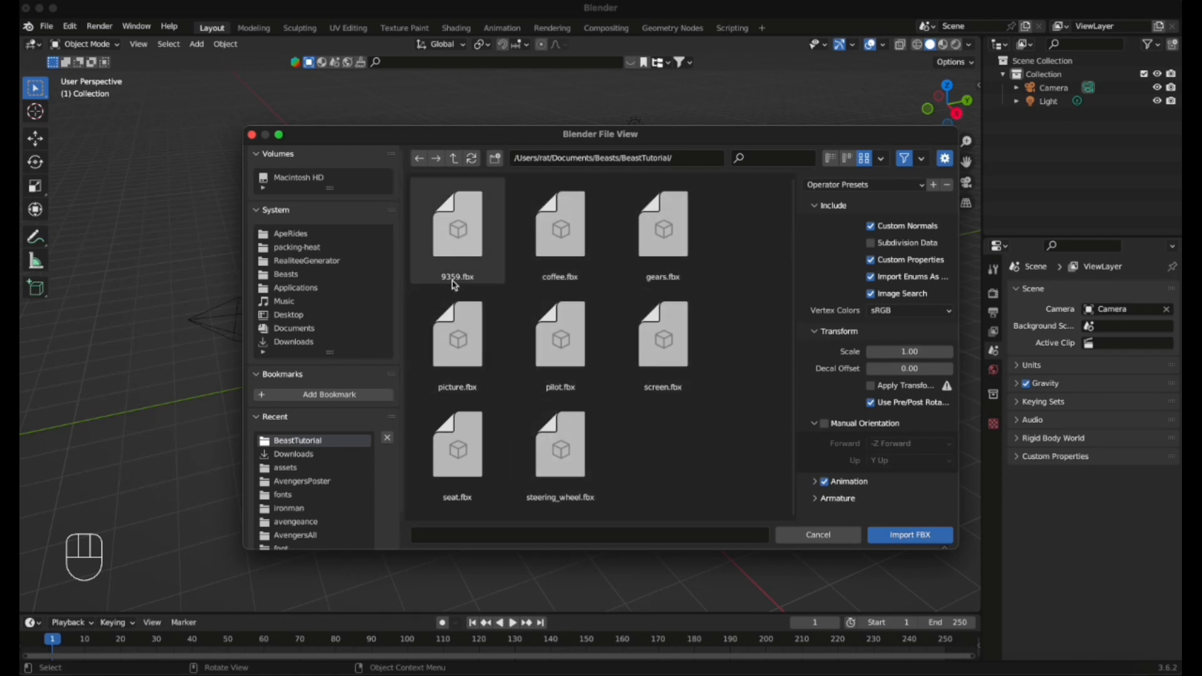
pyautogui.click(461, 234)
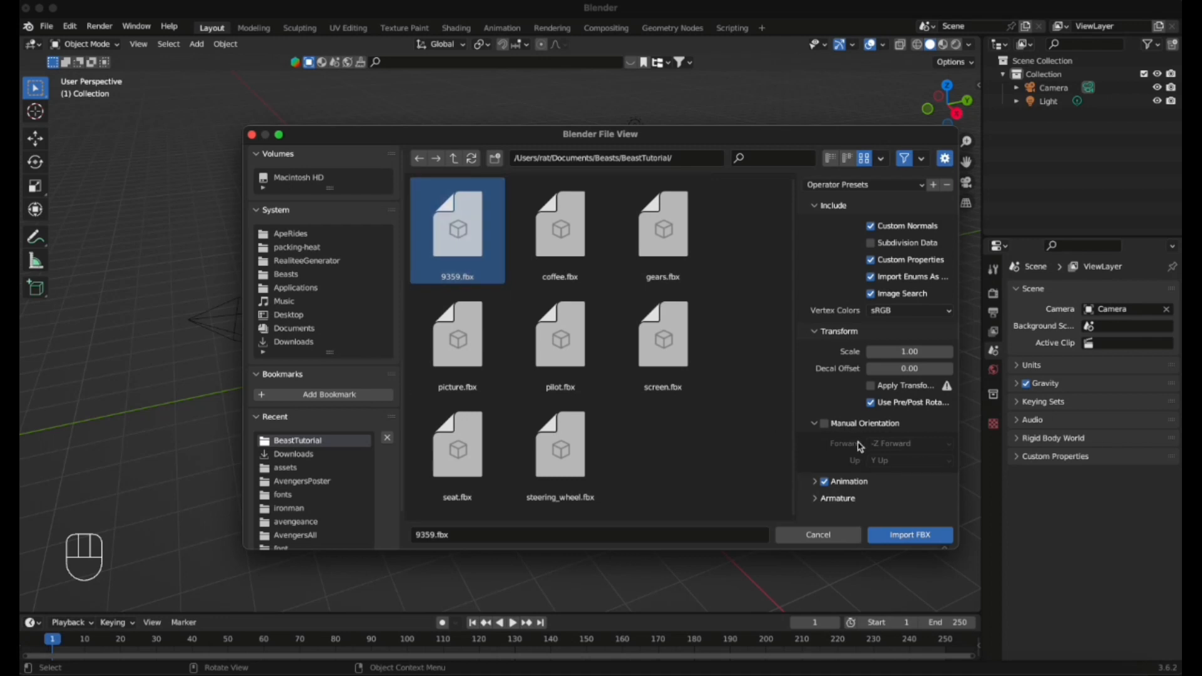
pyautogui.click(910, 536)
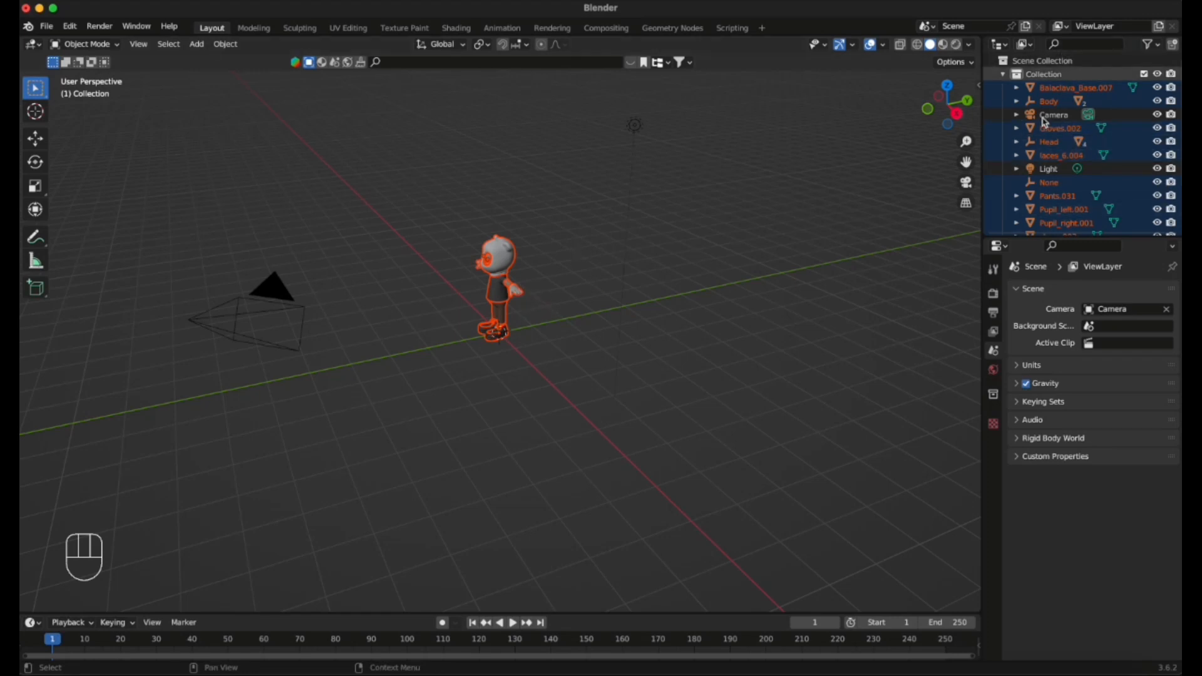
pyautogui.scroll(-3, 1067, 168)
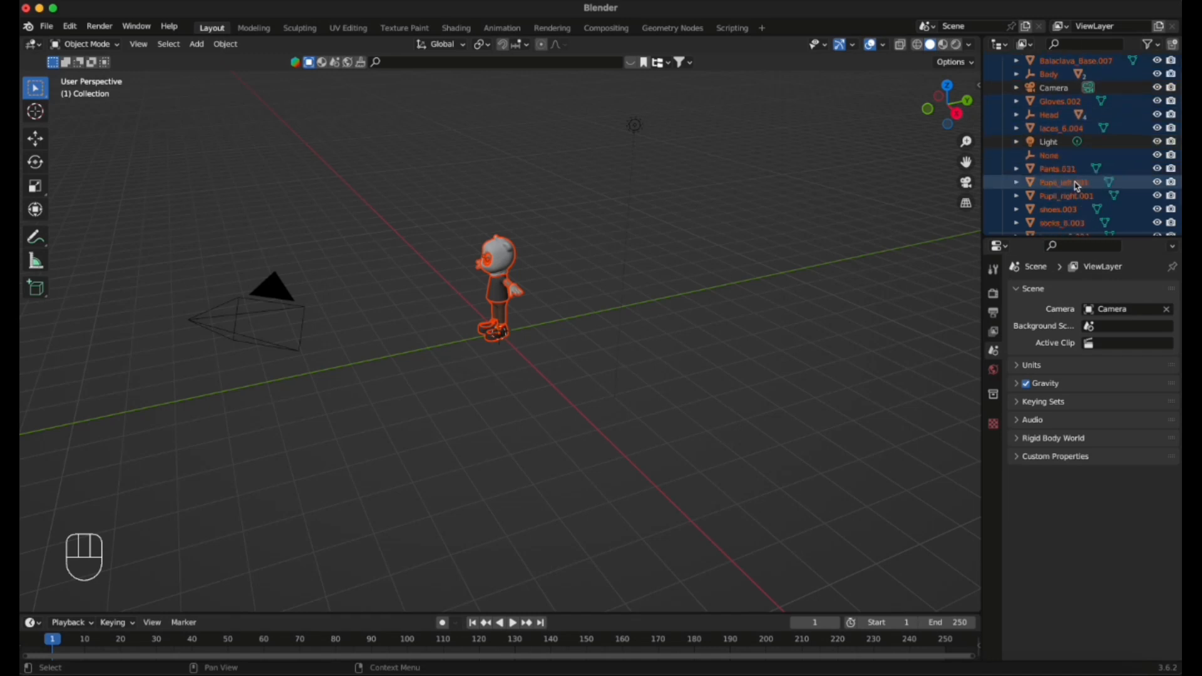
pyautogui.scroll(4, 1072, 177)
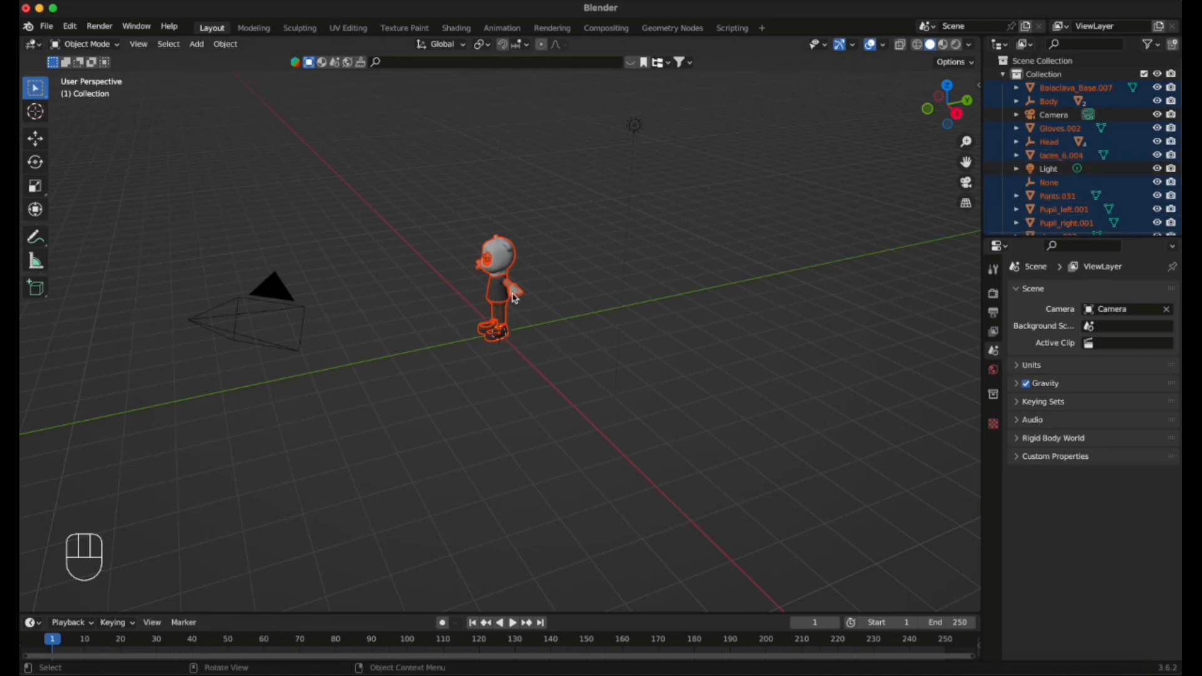
pyautogui.scroll(-2, 520, 323)
pyautogui.scroll(6, 519, 322)
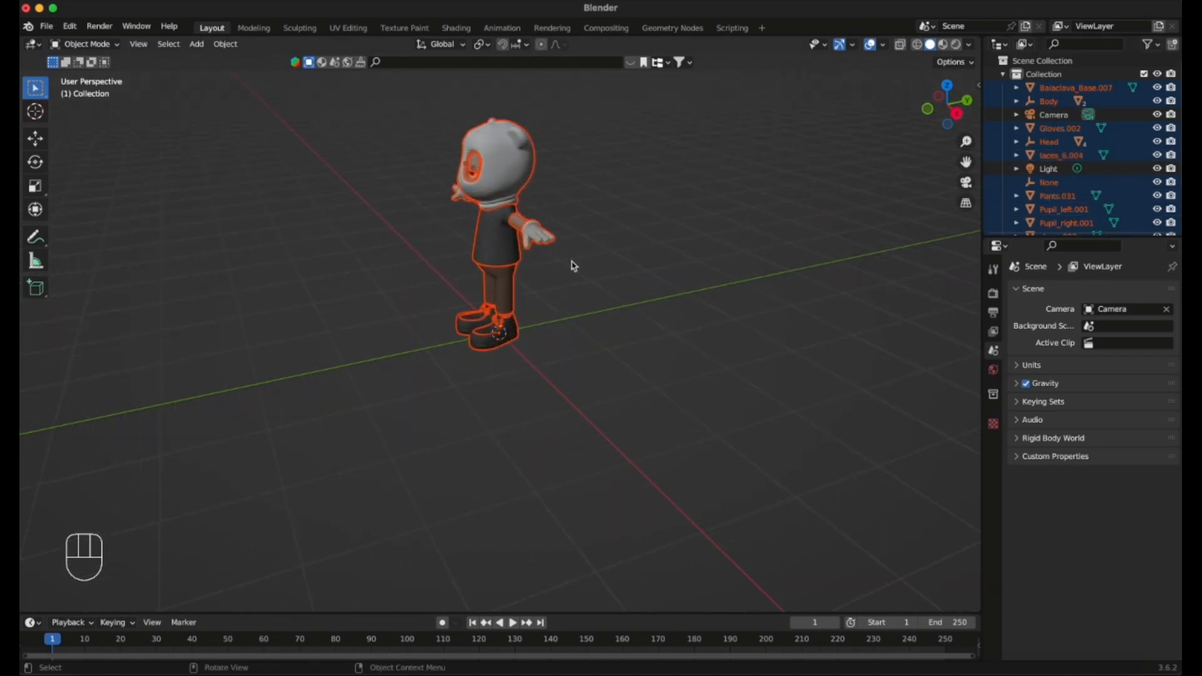
pyautogui.keyDown('shift'); pyautogui.moveTo(567, 209); pyautogui.dragTo(577, 316, button='middle'); pyautogui.keyUp('shift')
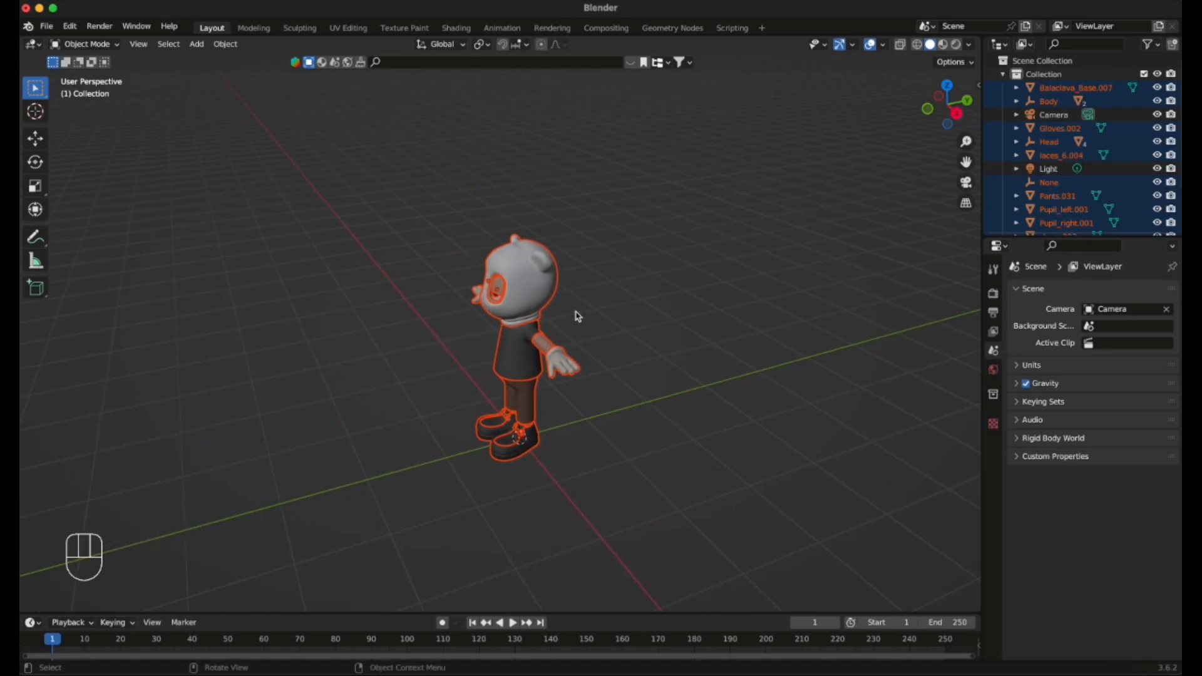
# Move the selected character parts into a new collection named Beast and collapse that collection in the outliner.
pyautogui.rightClick(525, 304)
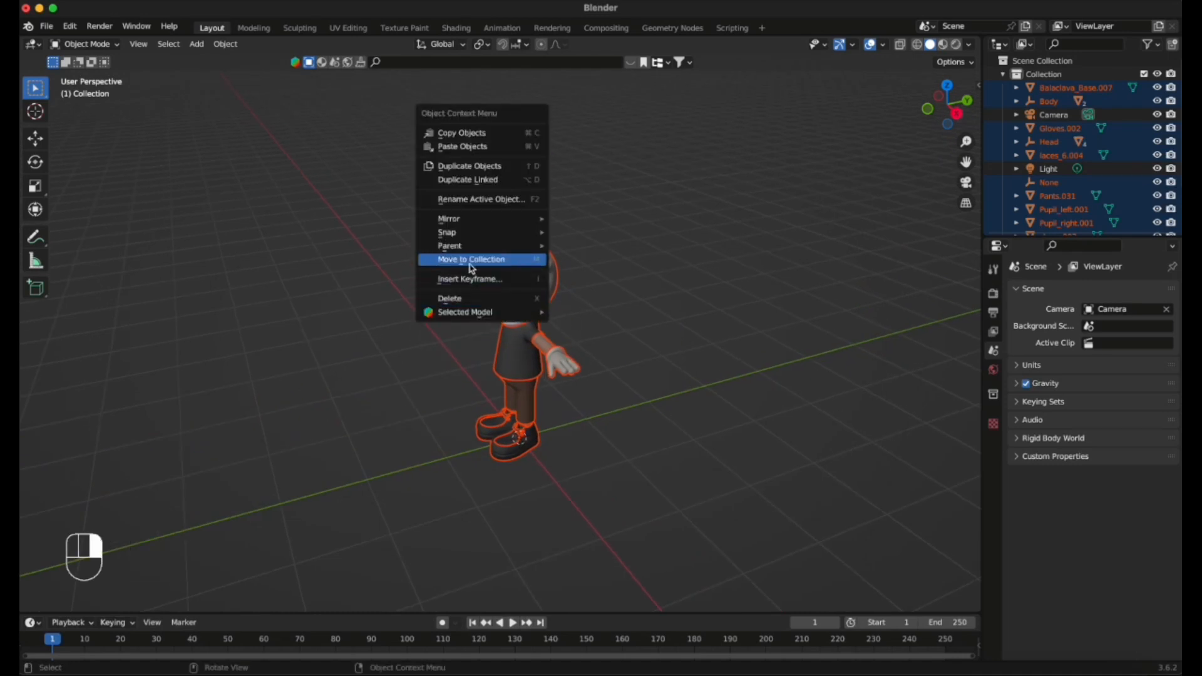
pyautogui.click(517, 264)
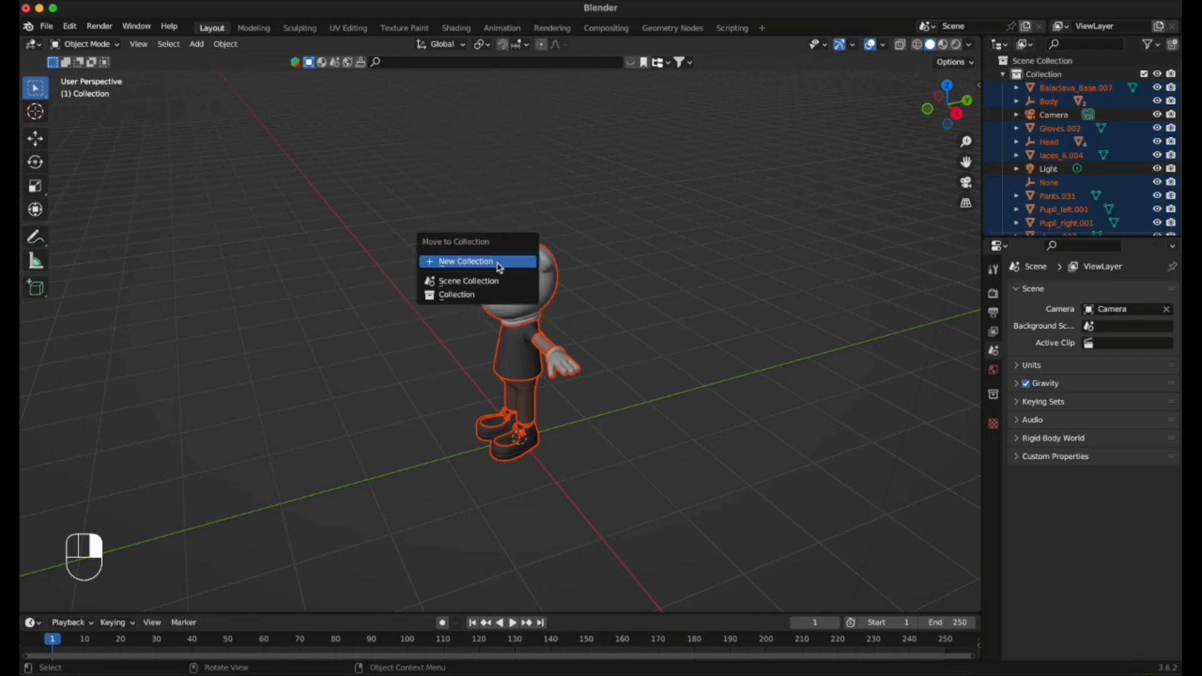
pyautogui.click(500, 263)
pyautogui.write('Beast')
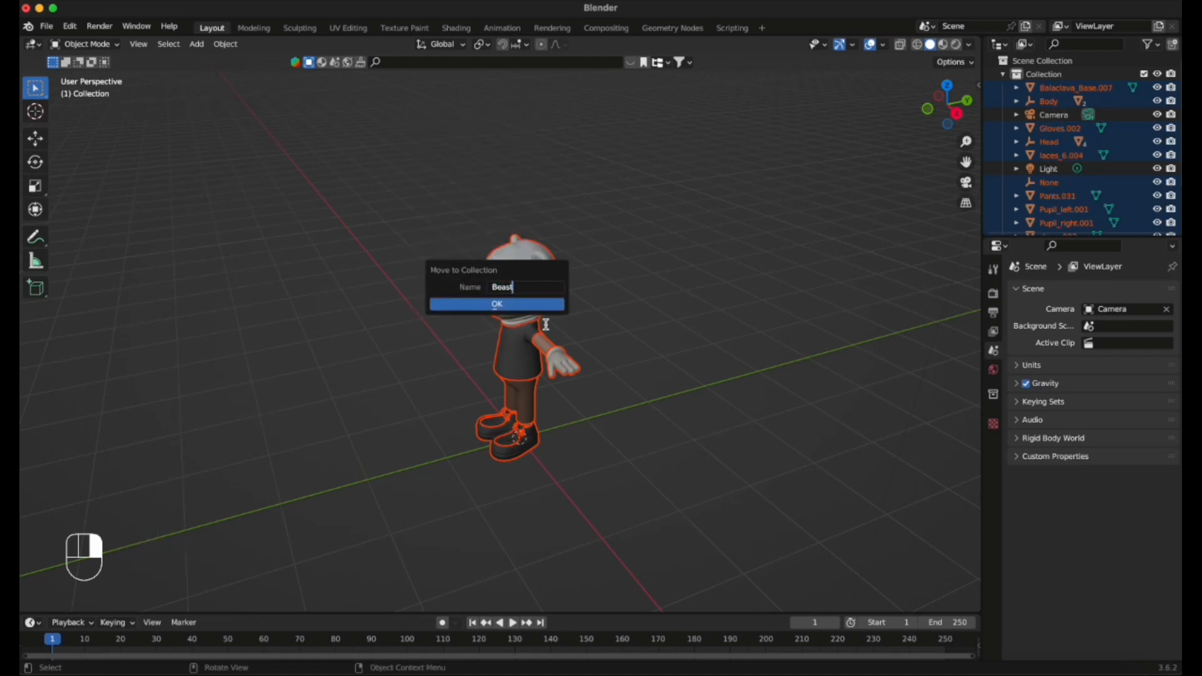
pyautogui.click(476, 307)
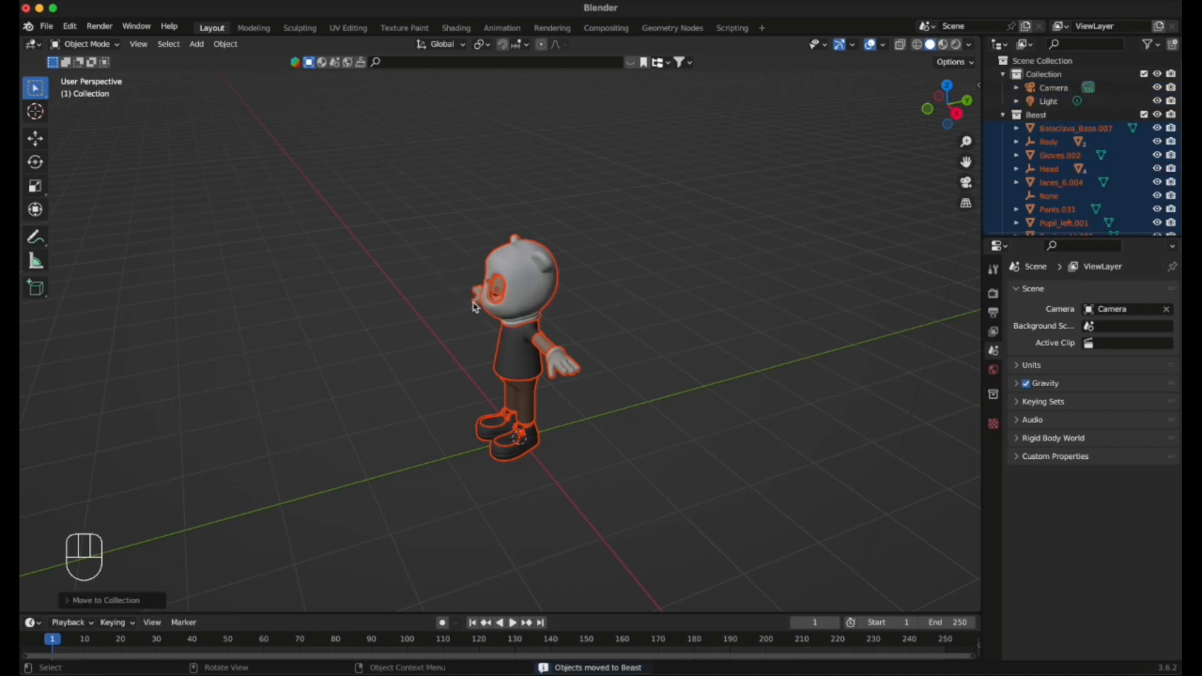
pyautogui.click(1003, 114)
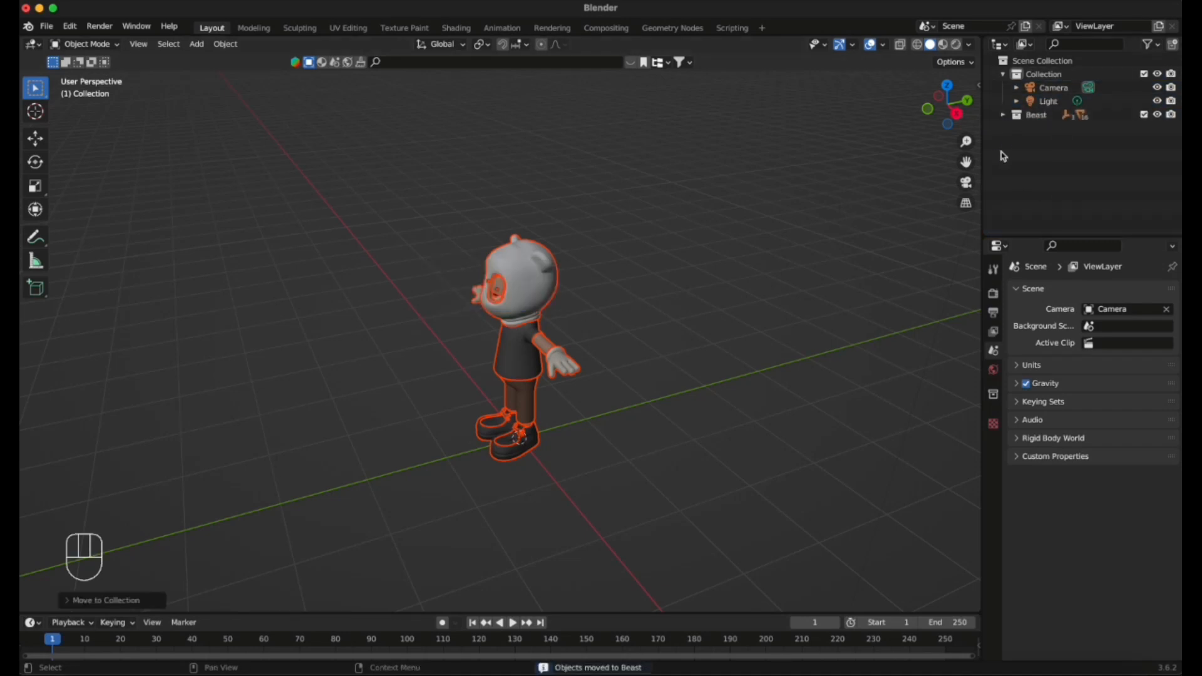
pyautogui.click(1026, 115)
pyautogui.click(1003, 115)
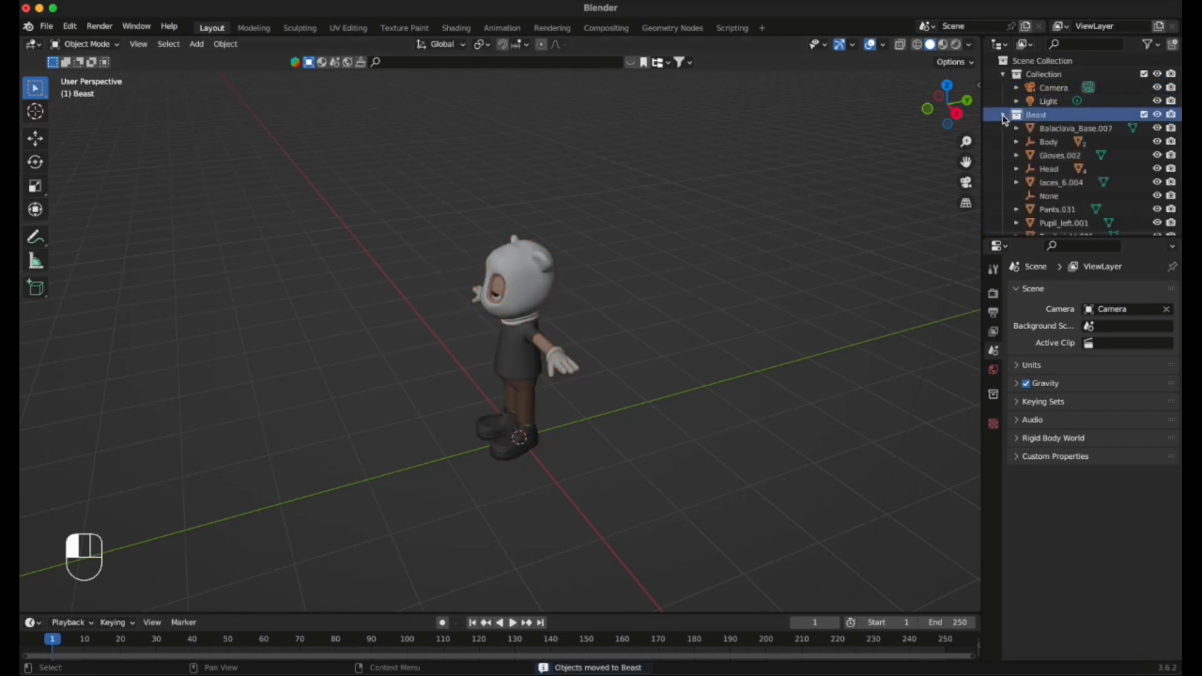
pyautogui.click(1003, 116)
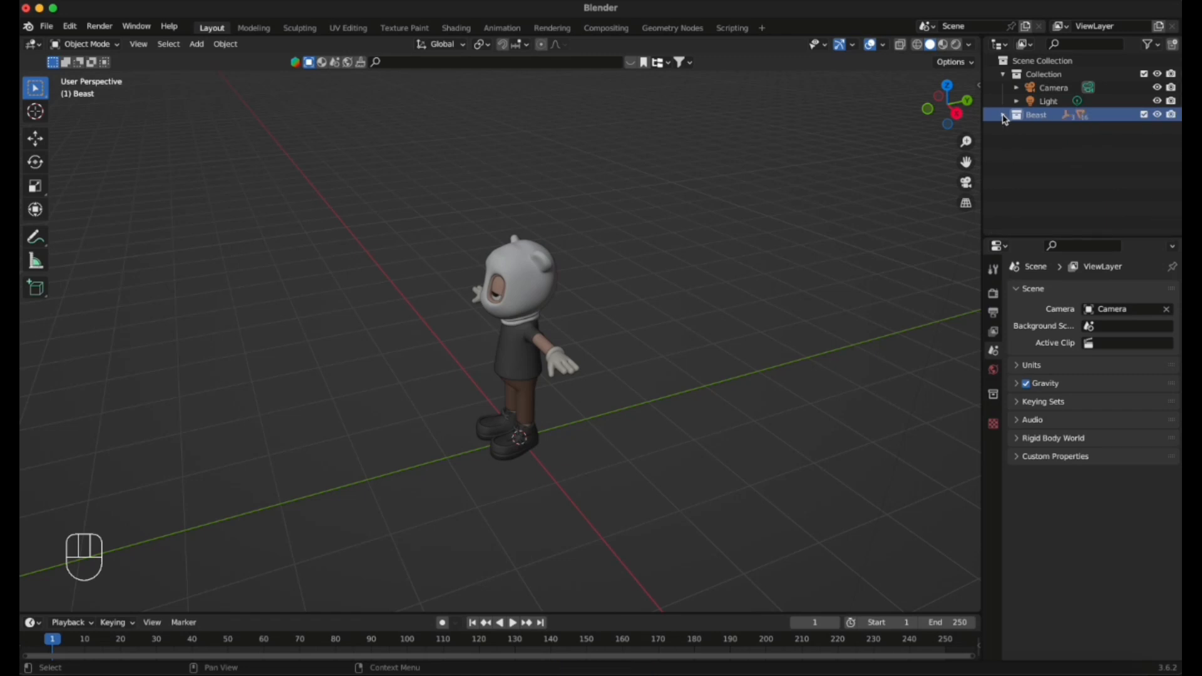
# Try selecting the character's parts directly in the viewport, both by area and individually, and clear the selection.
pyautogui.moveTo(478, 227); pyautogui.dragTo(538, 310)
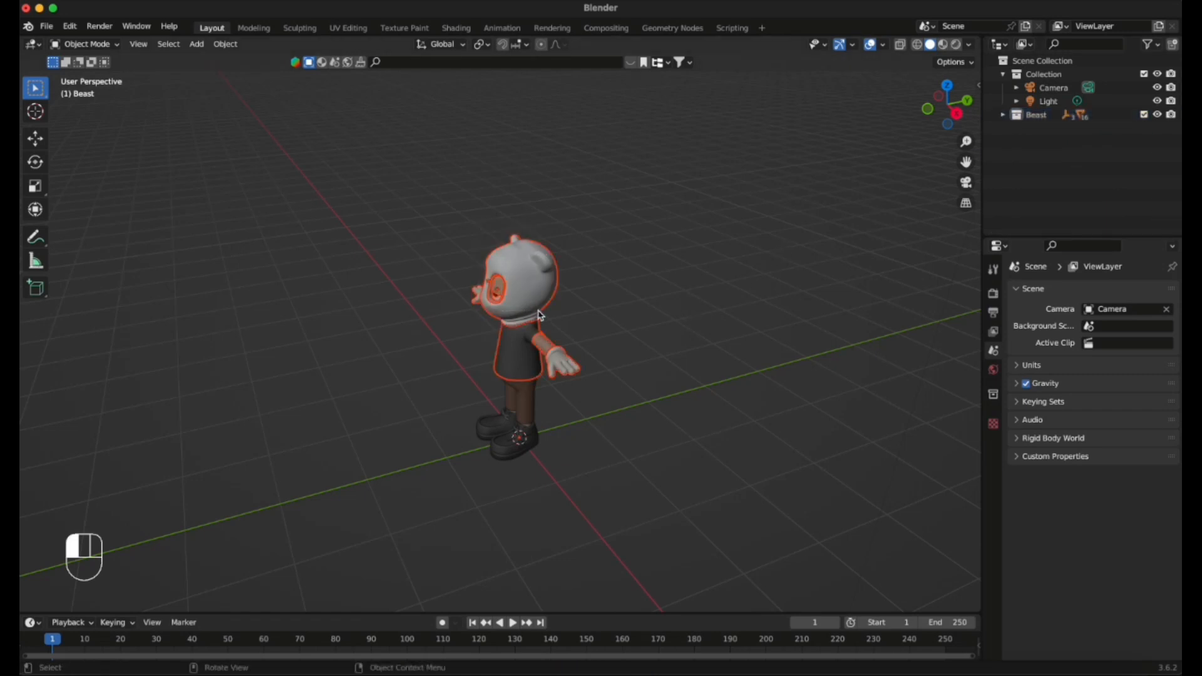
pyautogui.click(593, 359)
pyautogui.click(514, 352)
pyautogui.click(620, 361)
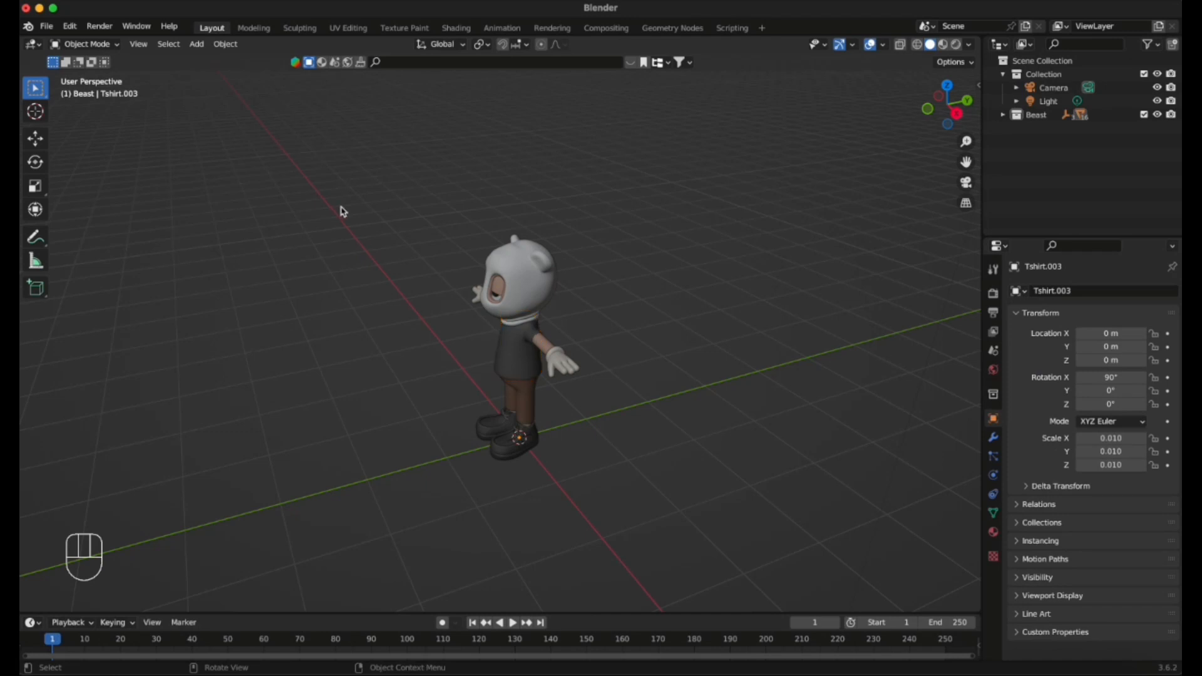
pyautogui.moveTo(341, 209); pyautogui.dragTo(673, 509)
pyautogui.click(684, 367)
# Select all objects of the Beast collection through the outliner.
pyautogui.click(1039, 116)
pyautogui.rightClick(1039, 116)
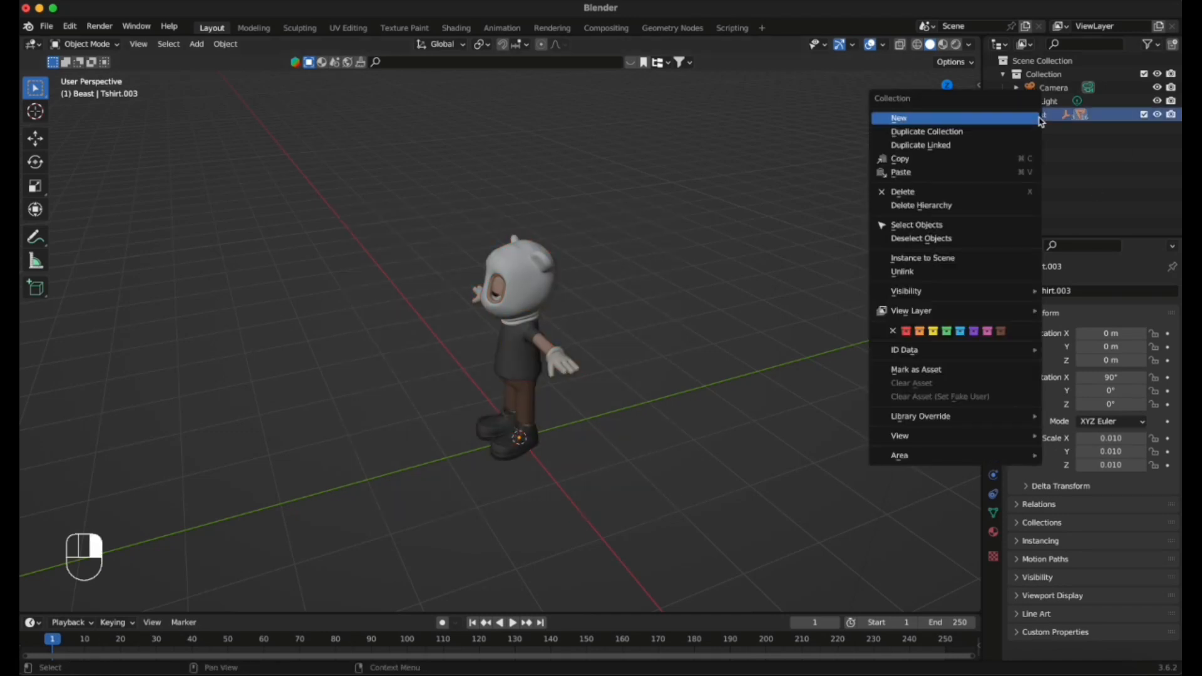
pyautogui.click(974, 232)
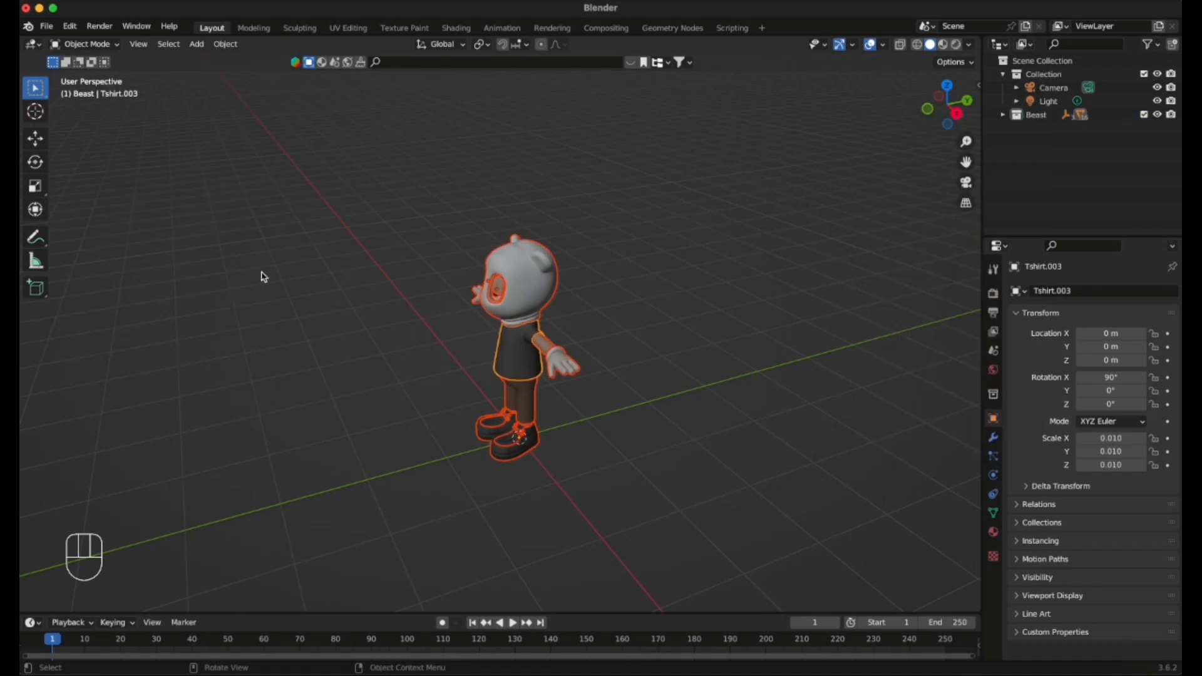
# Move only the balaclava, T-shirt and gloves about 1.66 m along negative Y and undo the move.
pyautogui.click(35, 138)
pyautogui.click(527, 290)
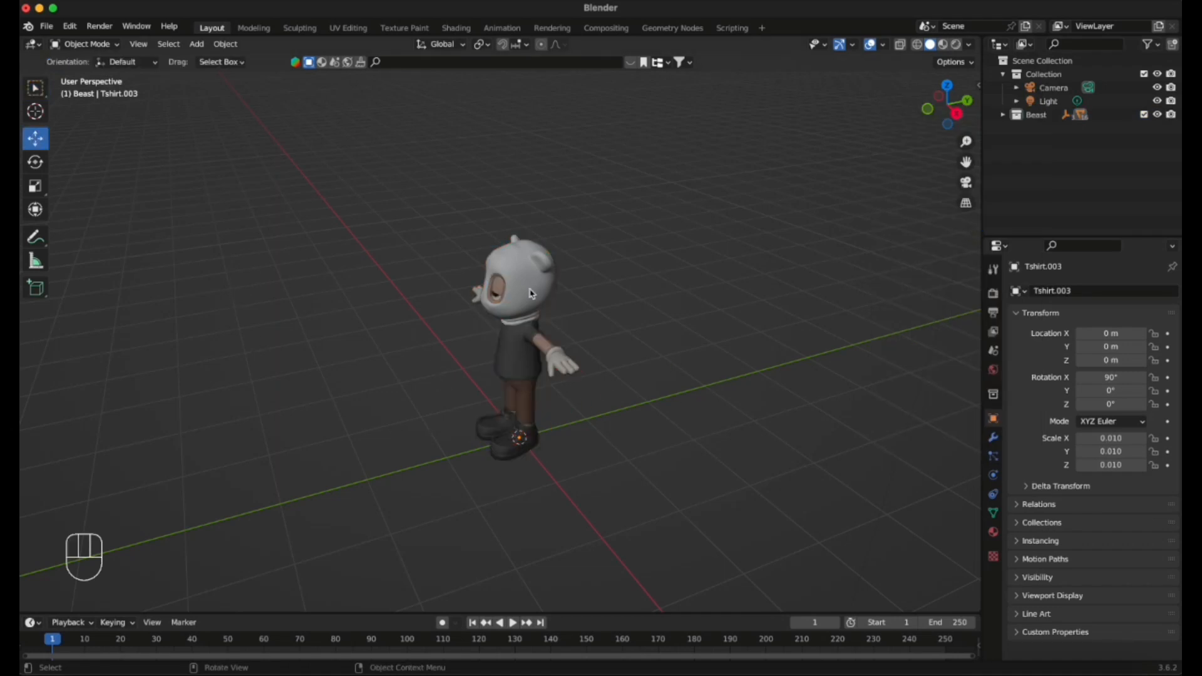
pyautogui.keyDown('shift'); pyautogui.click(541, 354); pyautogui.keyUp('shift')
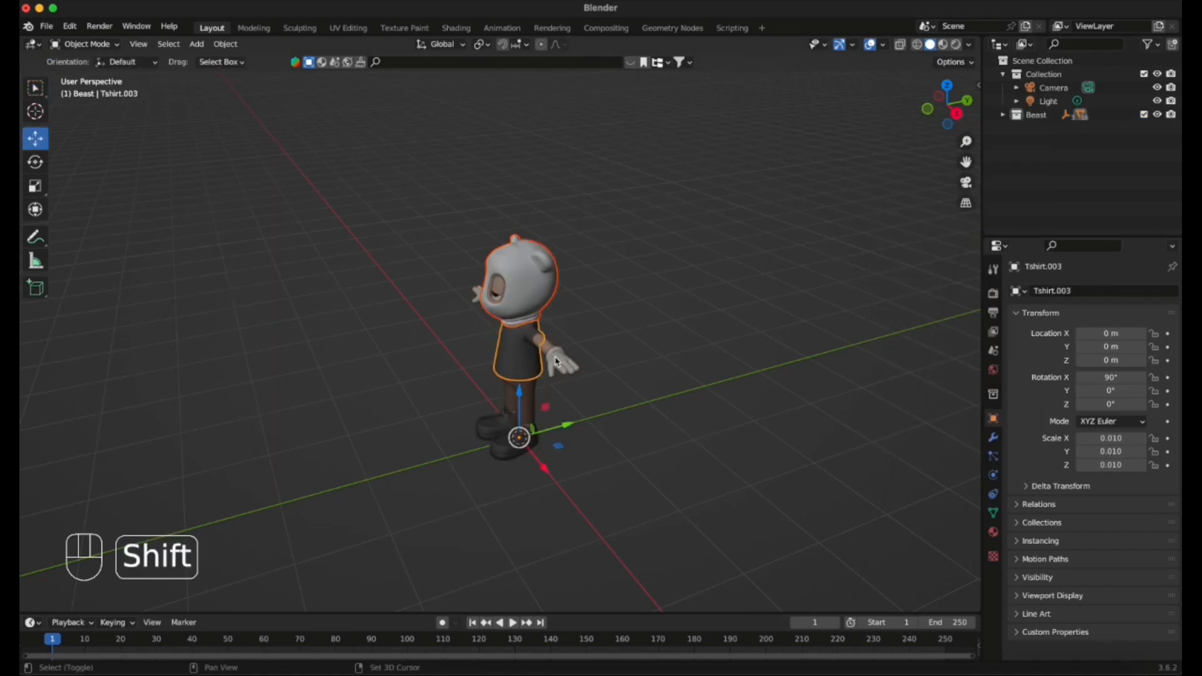
pyautogui.keyDown('shift'); pyautogui.click(556, 362); pyautogui.keyUp('shift')
pyautogui.moveTo(565, 426); pyautogui.dragTo(460, 444)
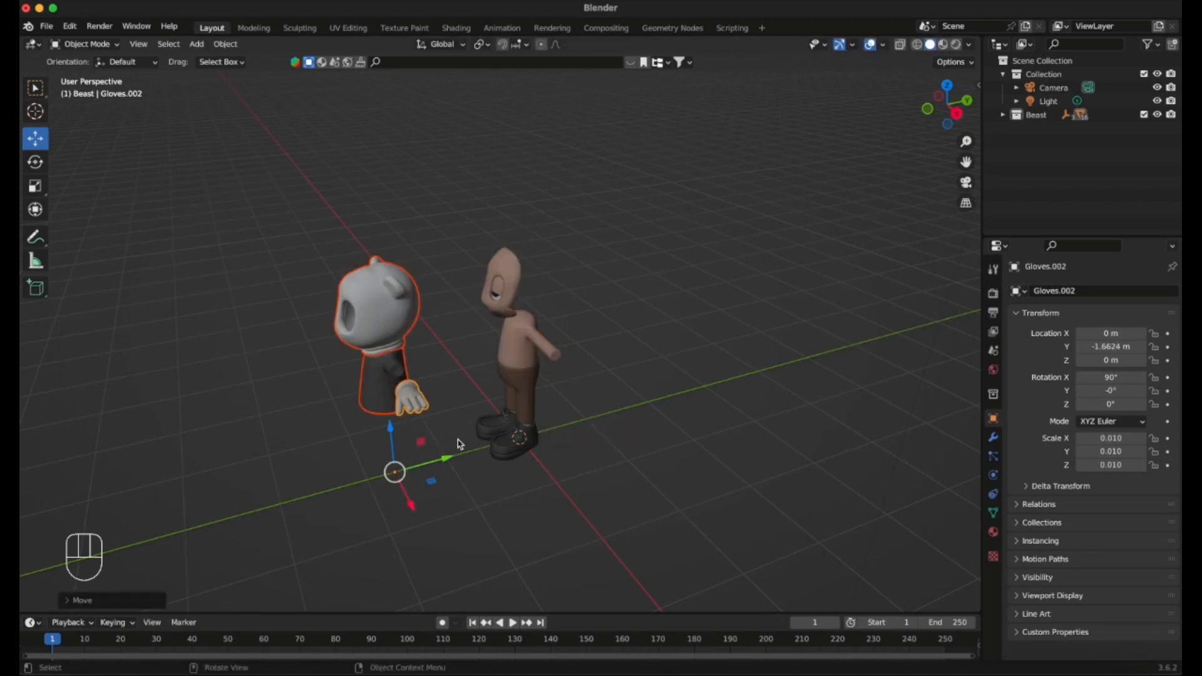
pyautogui.press('super+z')
pyautogui.press('super+z')
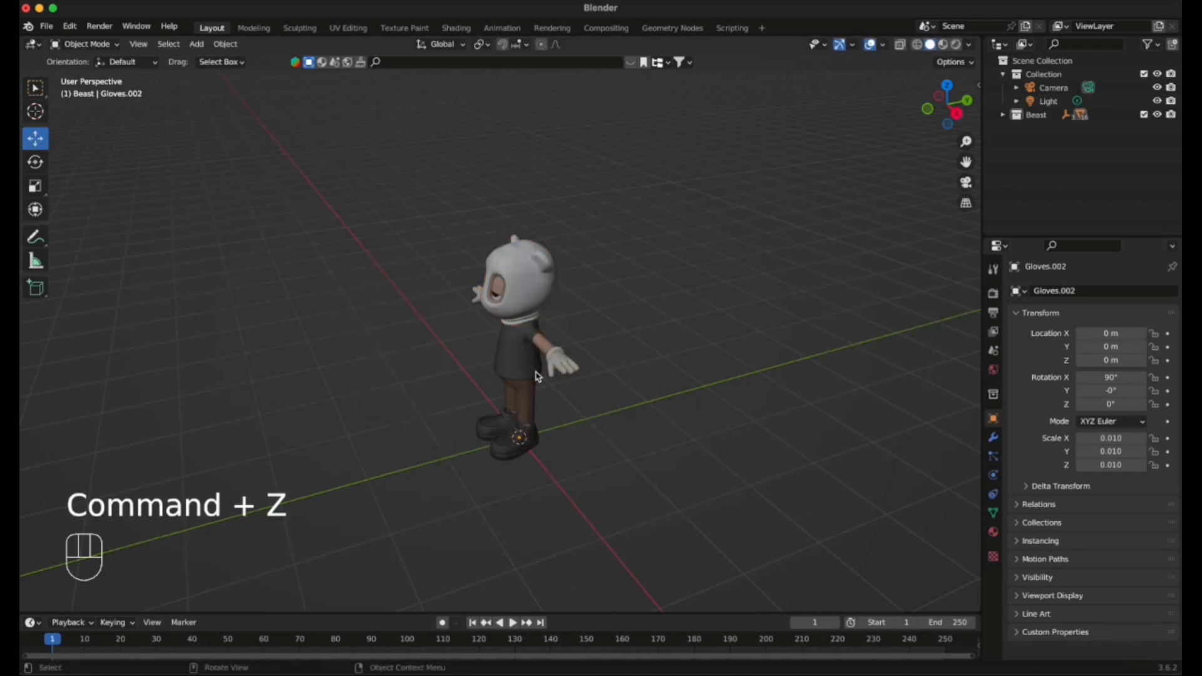
# Highlight the Beast collection and collapse the default Collection in the outliner.
pyautogui.scroll(2, 619, 294)
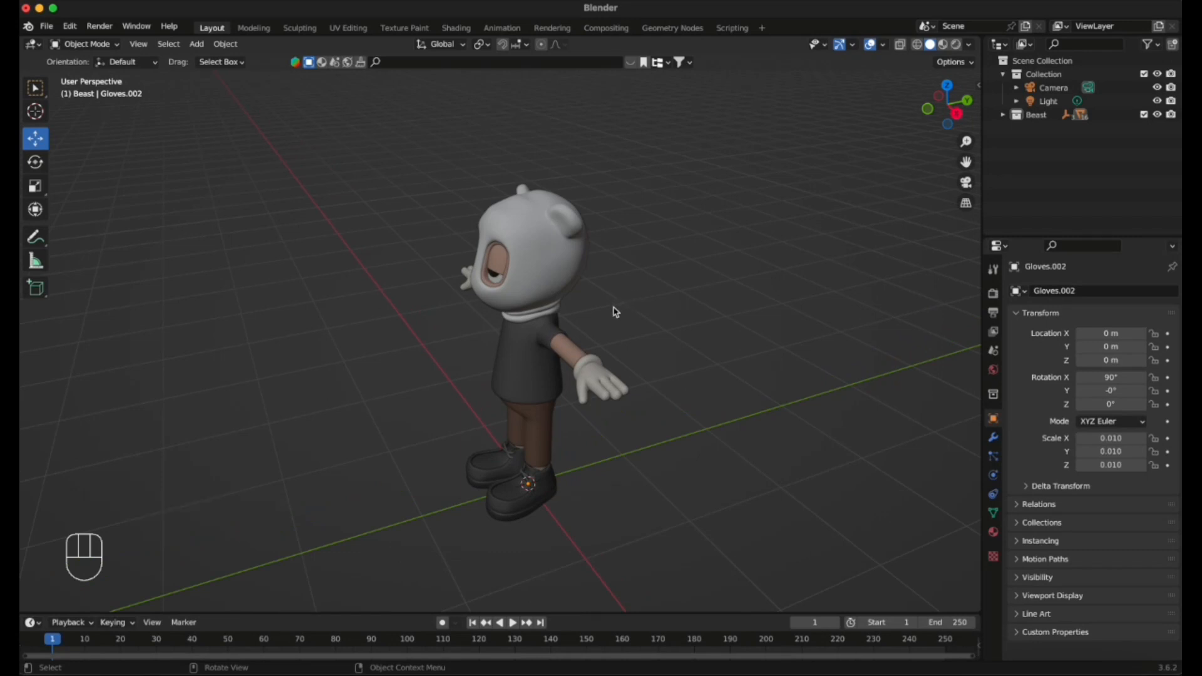
pyautogui.click(1027, 115)
pyautogui.click(1002, 74)
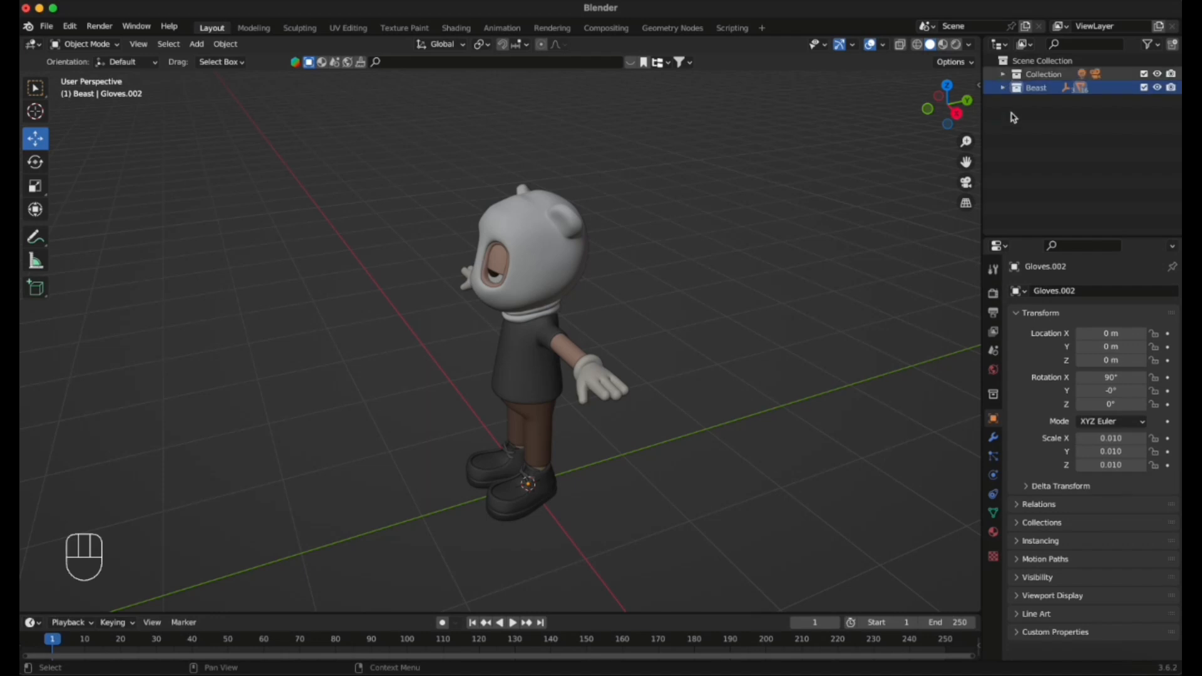
# Select all objects of the Beast collection, move the whole character along positive Y, and undo the move.
pyautogui.rightClick(1018, 89)
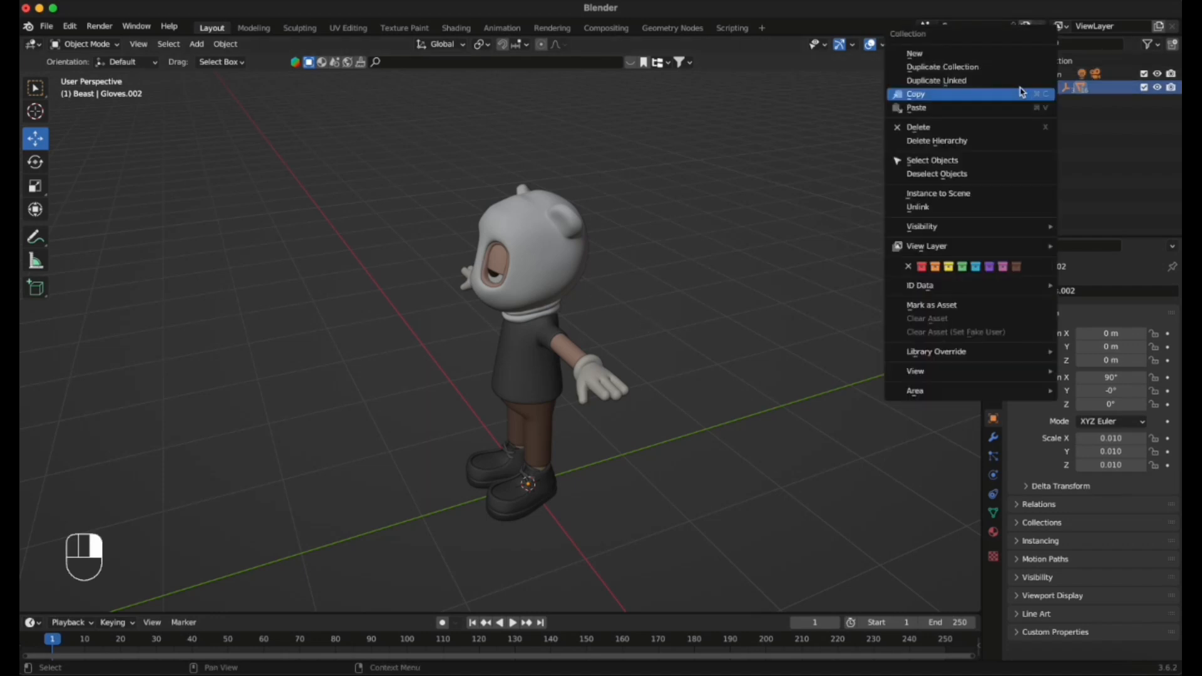
pyautogui.click(946, 160)
pyautogui.moveTo(574, 460); pyautogui.dragTo(697, 419)
pyautogui.press('super+z')
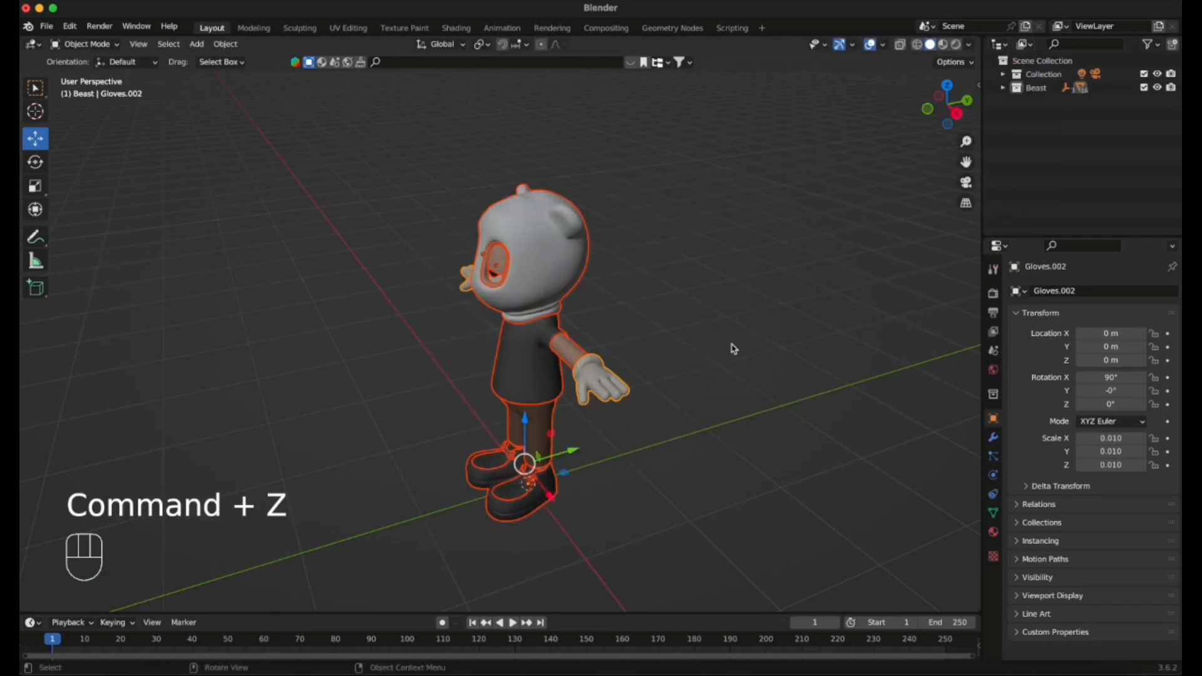
pyautogui.press('super+z')
pyautogui.moveTo(697, 337); pyautogui.dragTo(649, 326, button='middle')
pyautogui.click(514, 233)
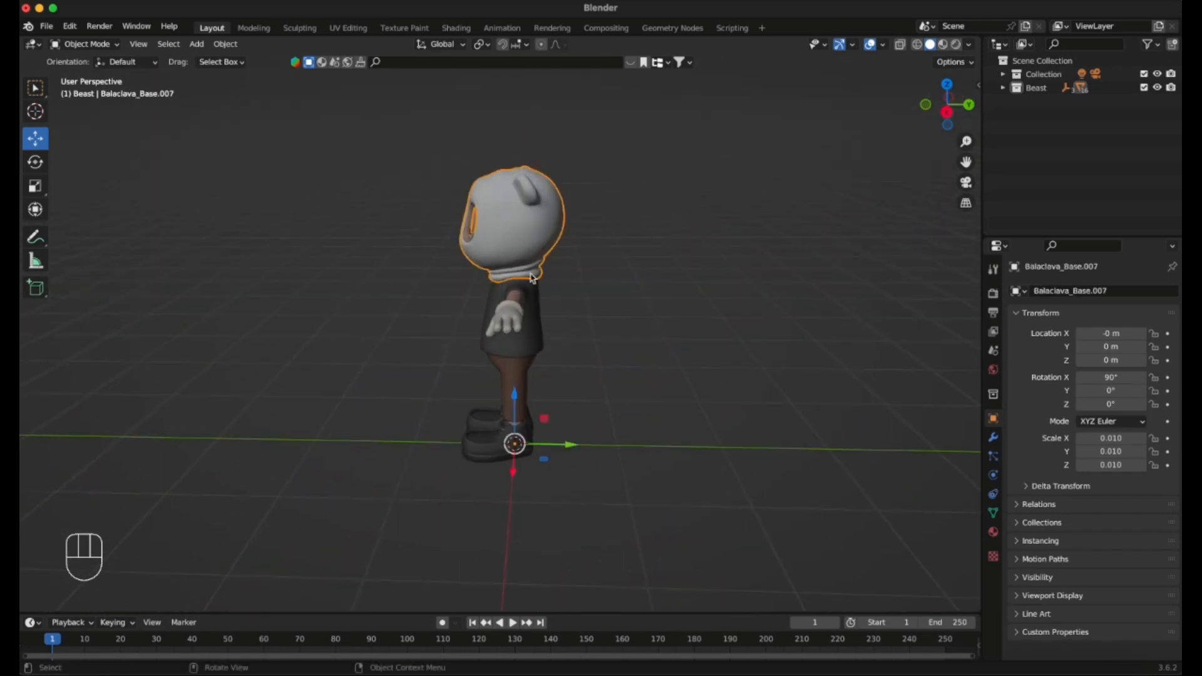
pyautogui.click(595, 239)
pyautogui.moveTo(595, 243); pyautogui.dragTo(891, 201, button='middle')
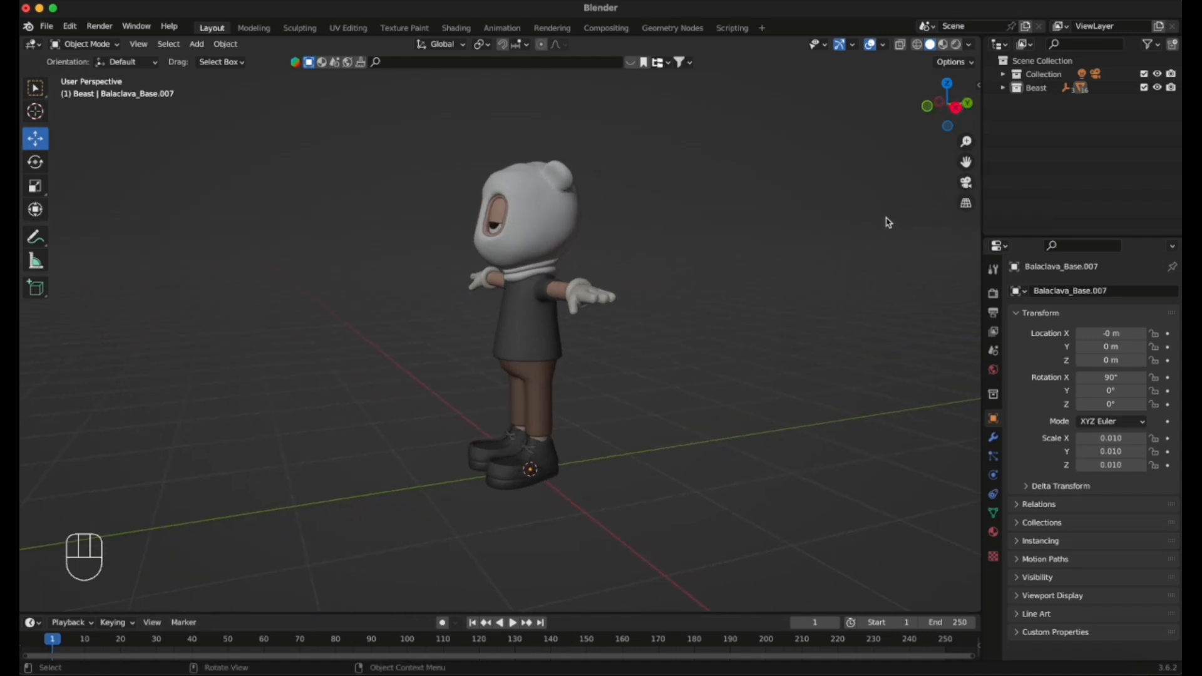
# Look through the scene camera, render a test image of the character, and close the render window.
pyautogui.click(967, 184)
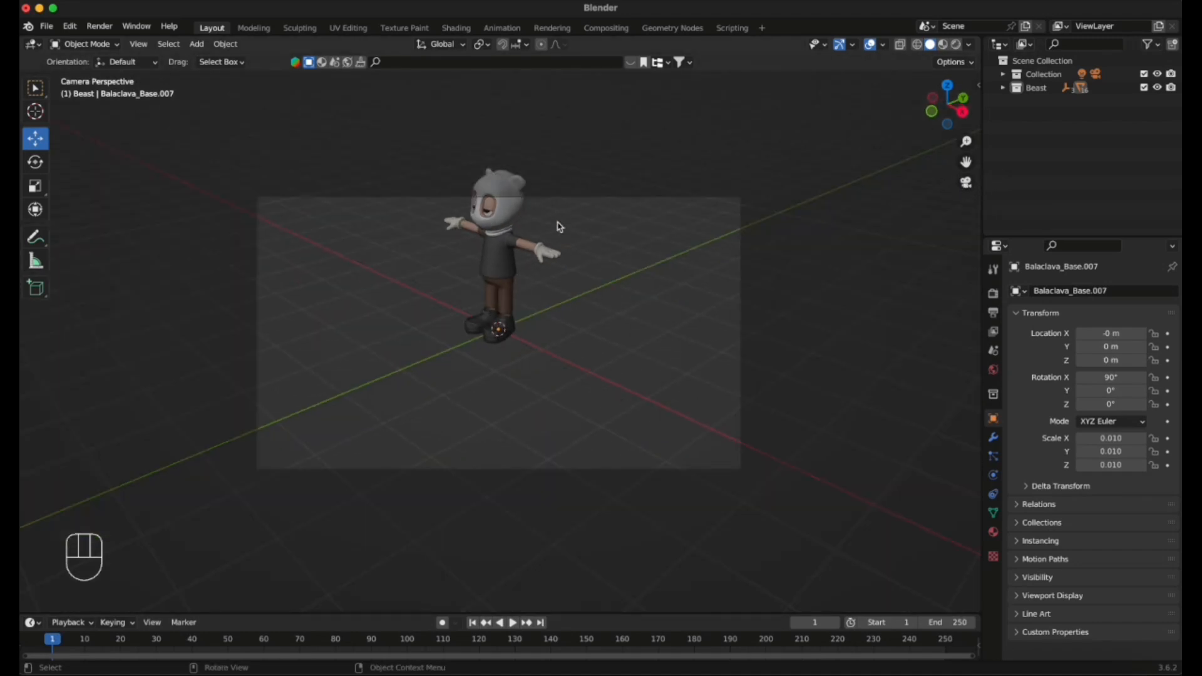
pyautogui.click(99, 26)
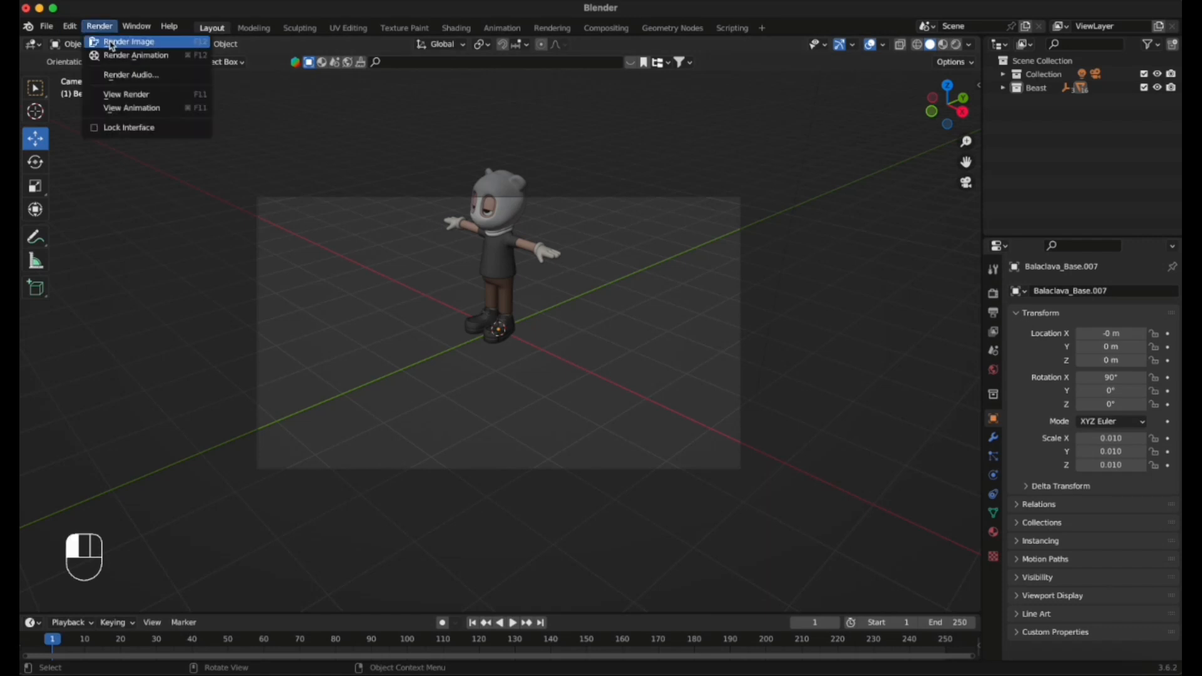
pyautogui.click(112, 42)
pyautogui.moveTo(446, 14); pyautogui.dragTo(537, 160)
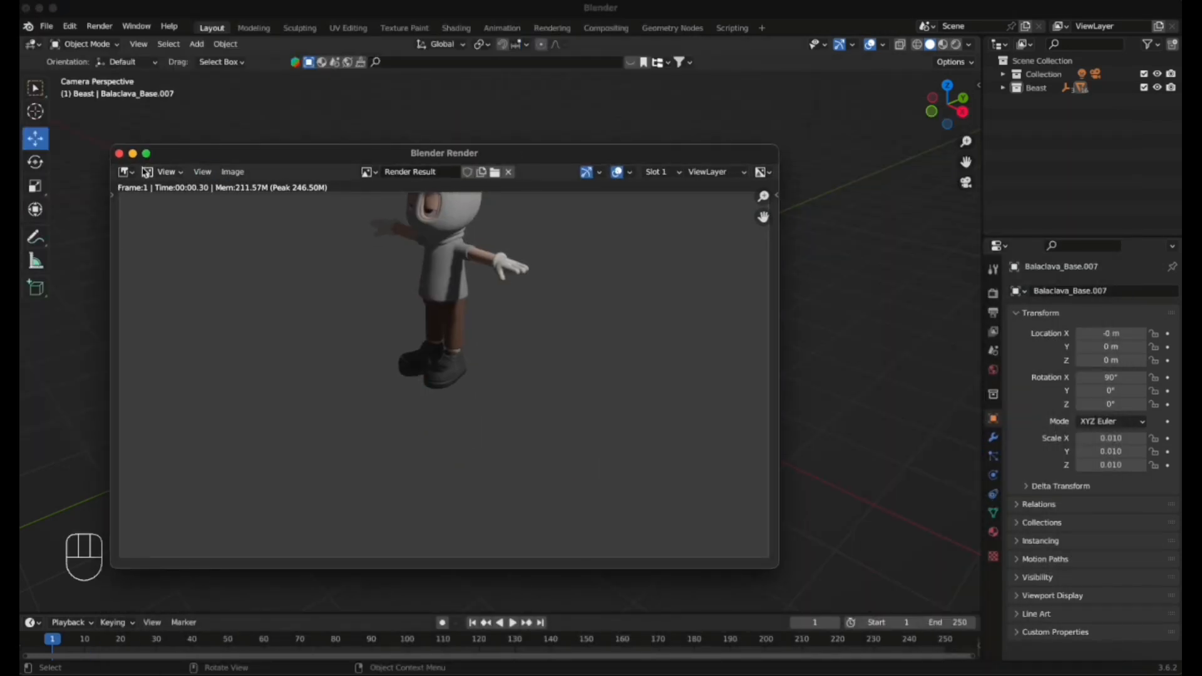
pyautogui.click(119, 154)
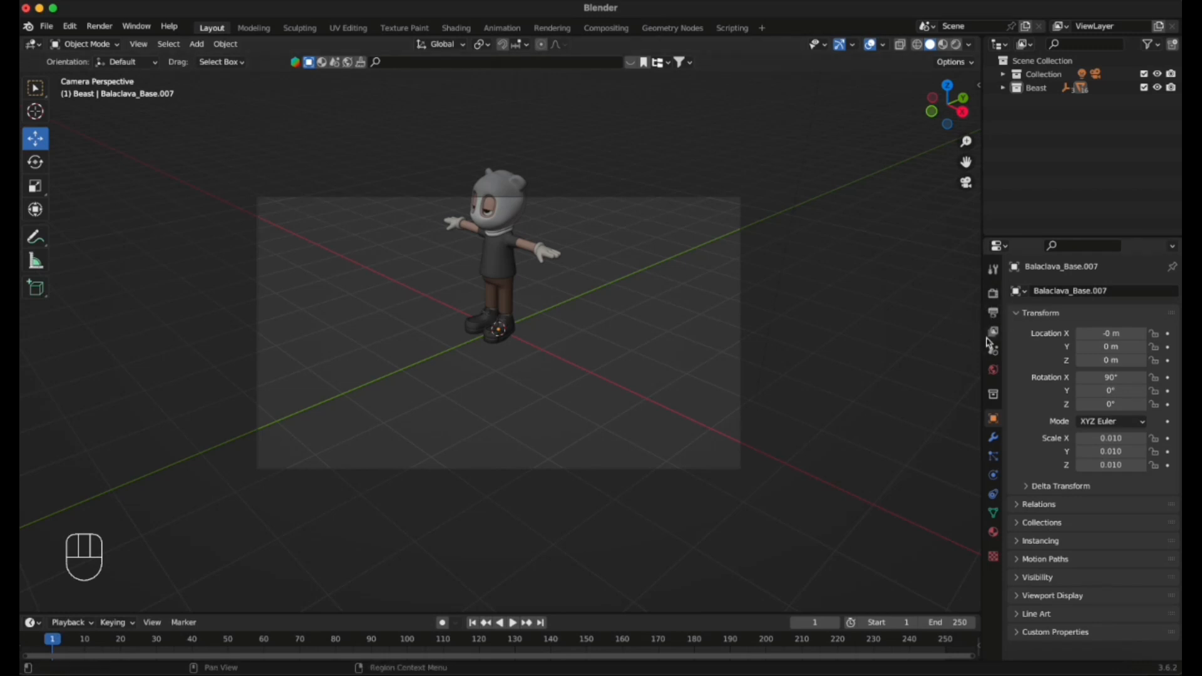
# Set the output resolution to 1000 px by 1000 px.
pyautogui.click(995, 316)
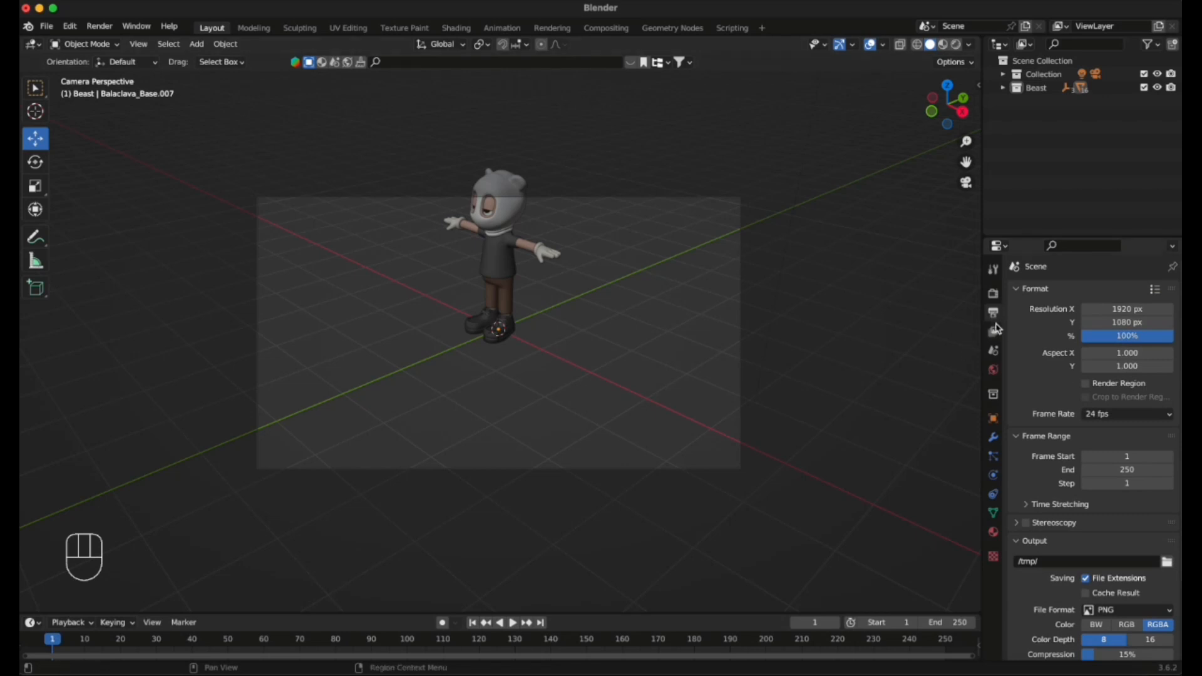
pyautogui.click(1129, 310)
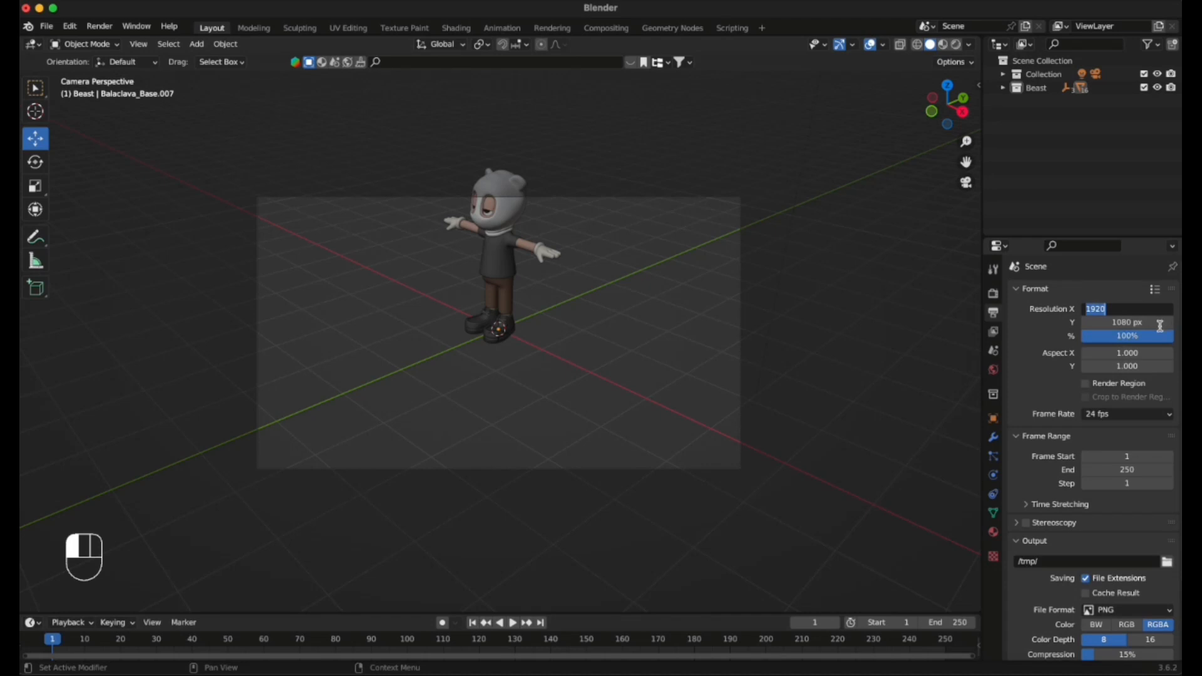
pyautogui.write('1000')
pyautogui.press('Tab')
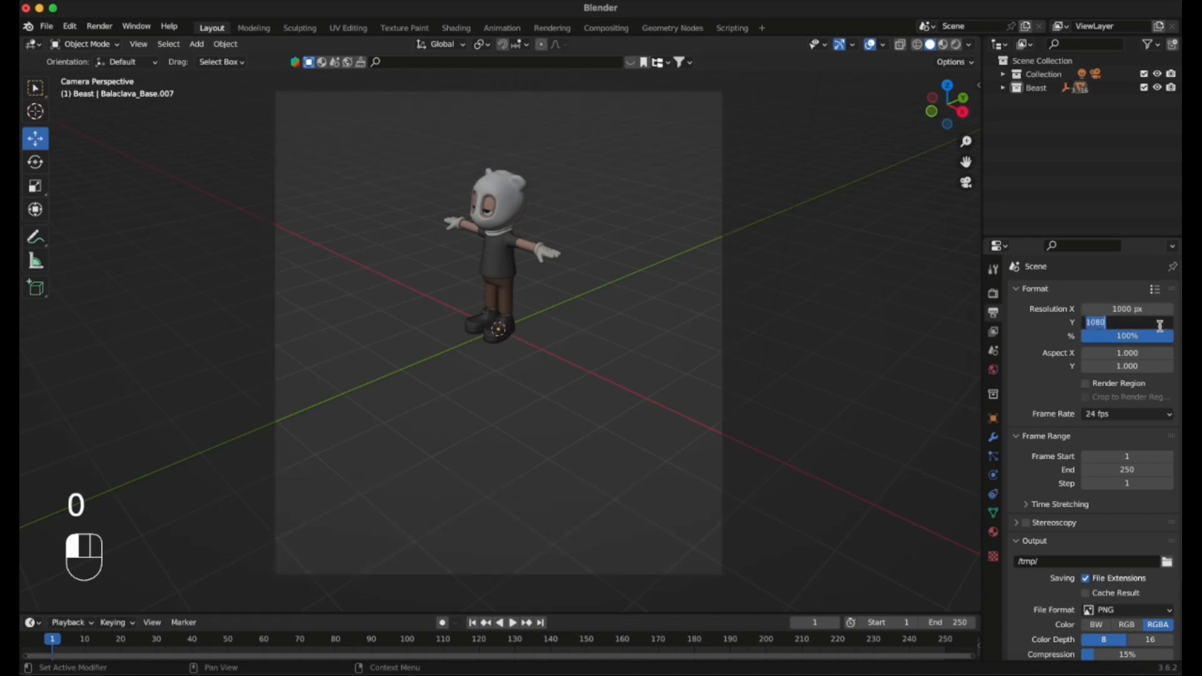
pyautogui.write('1000')
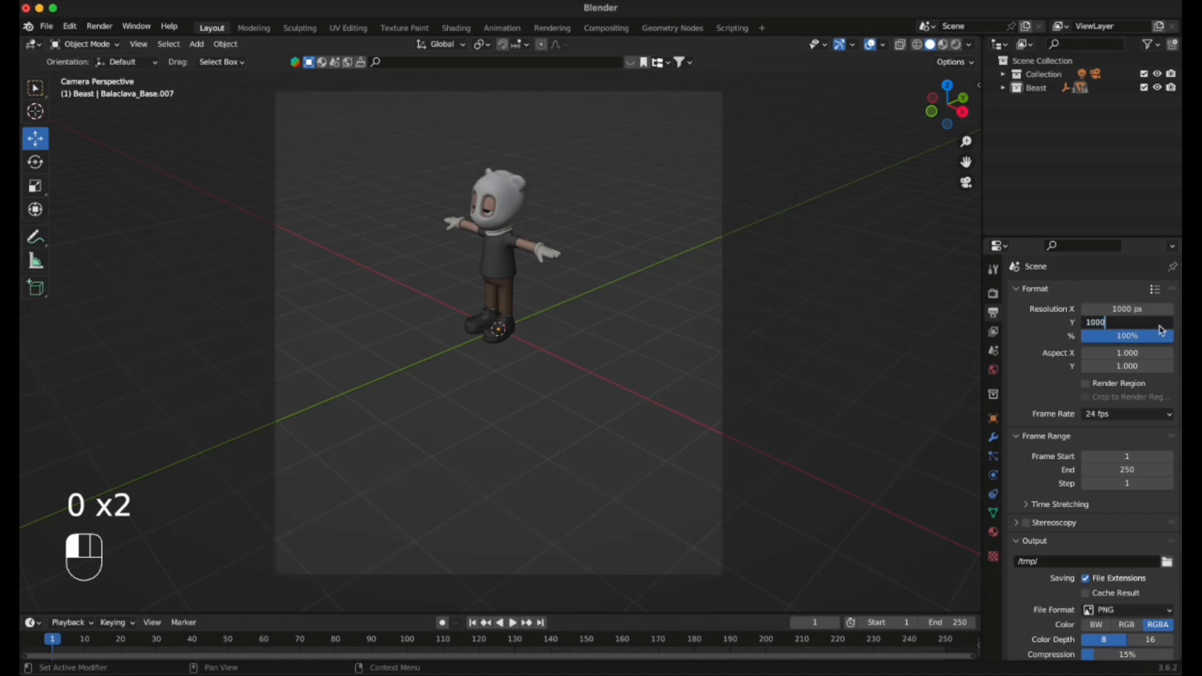
pyautogui.press('Return')
# Render the square camera frame to check the character's framing, and return to the viewport.
pyautogui.scroll(-1, 686, 289)
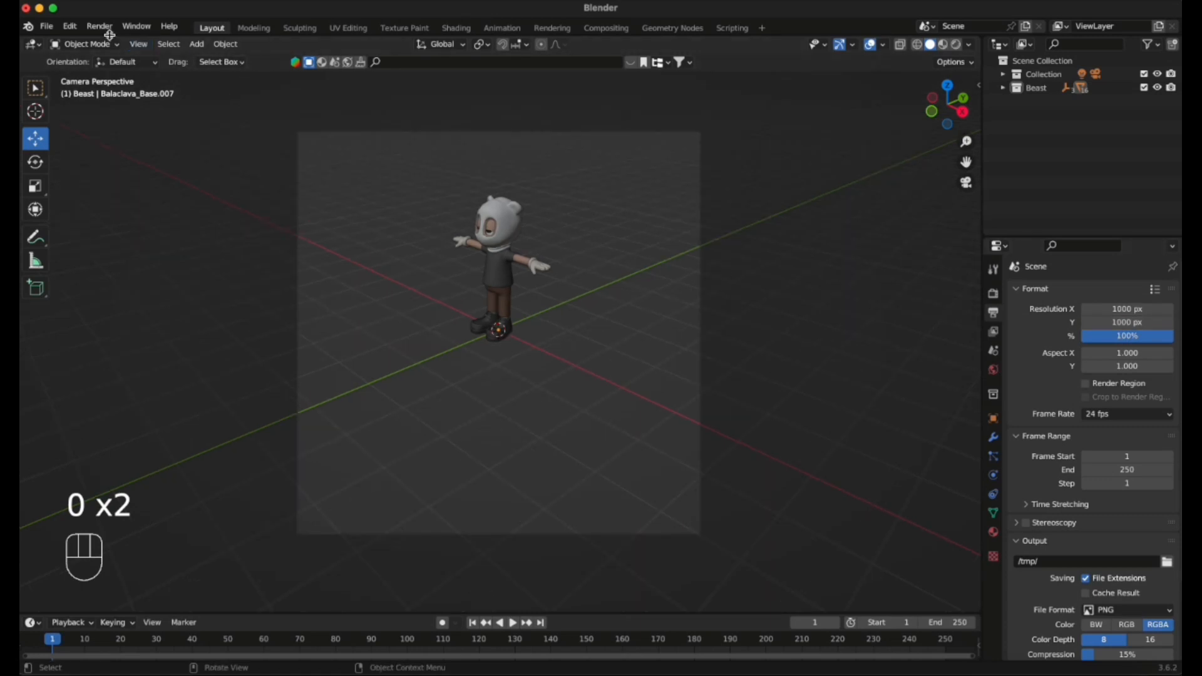
pyautogui.click(109, 35)
pyautogui.click(114, 41)
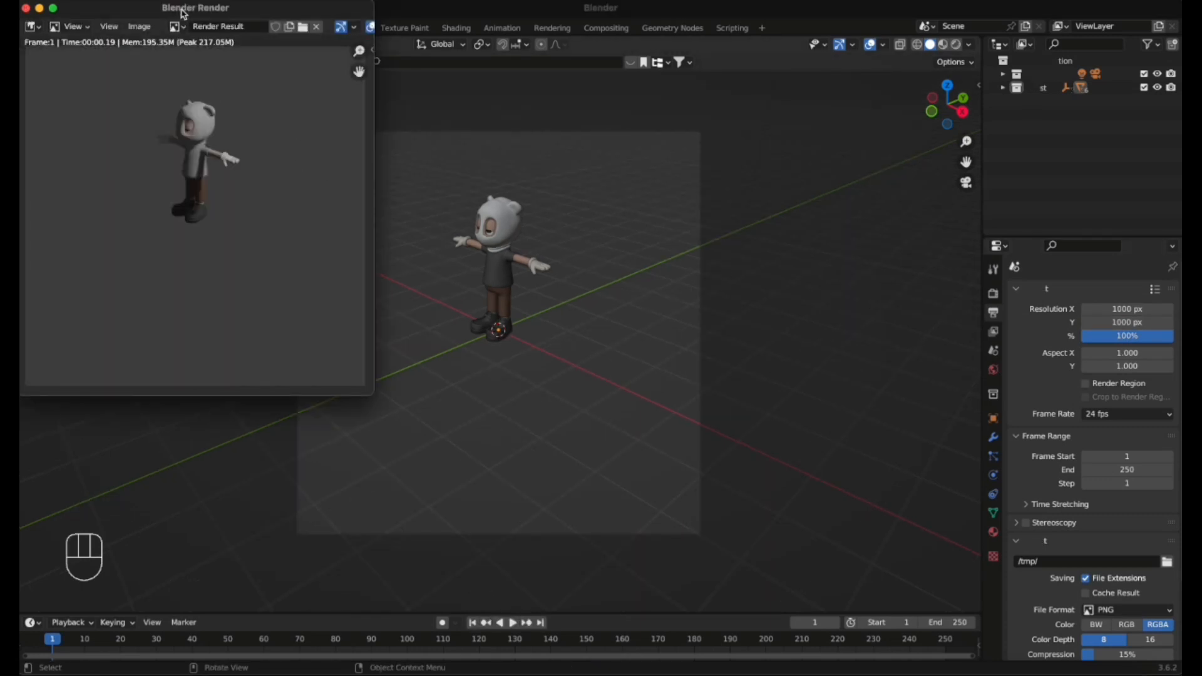
pyautogui.moveTo(183, 12); pyautogui.dragTo(357, 132)
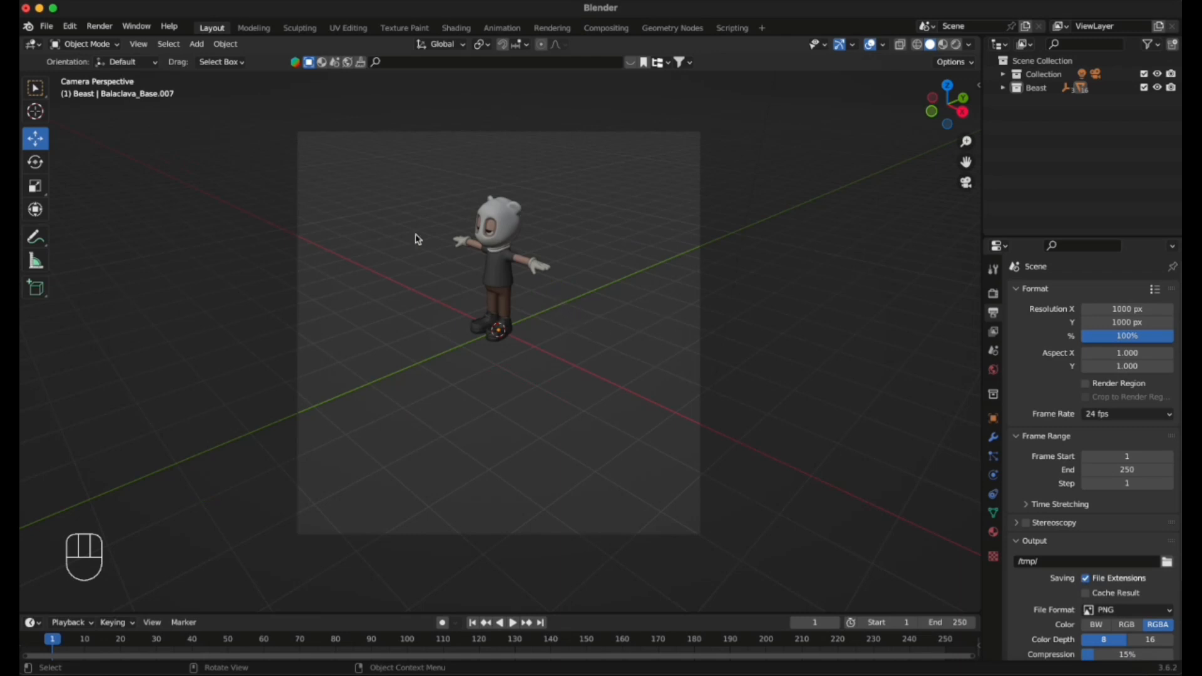
pyautogui.scroll(2, 519, 225)
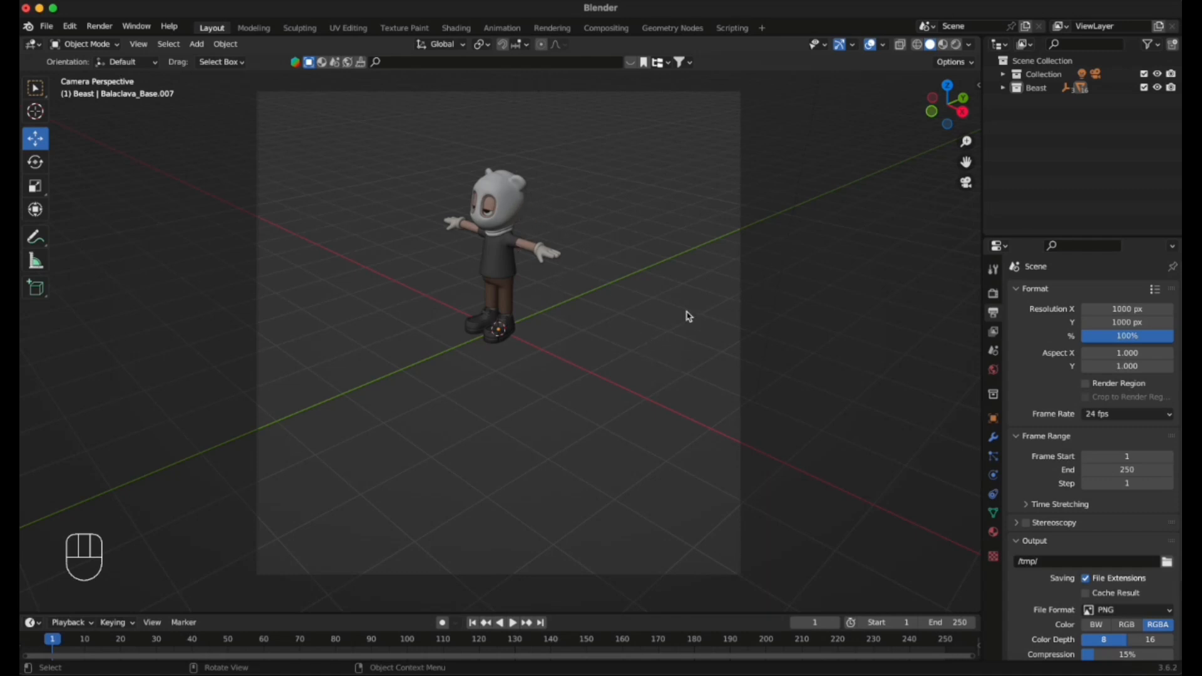
# Move the scene camera along positive Y and look through it to check the character's position in the frame.
pyautogui.click(967, 182)
pyautogui.scroll(-5, 595, 357)
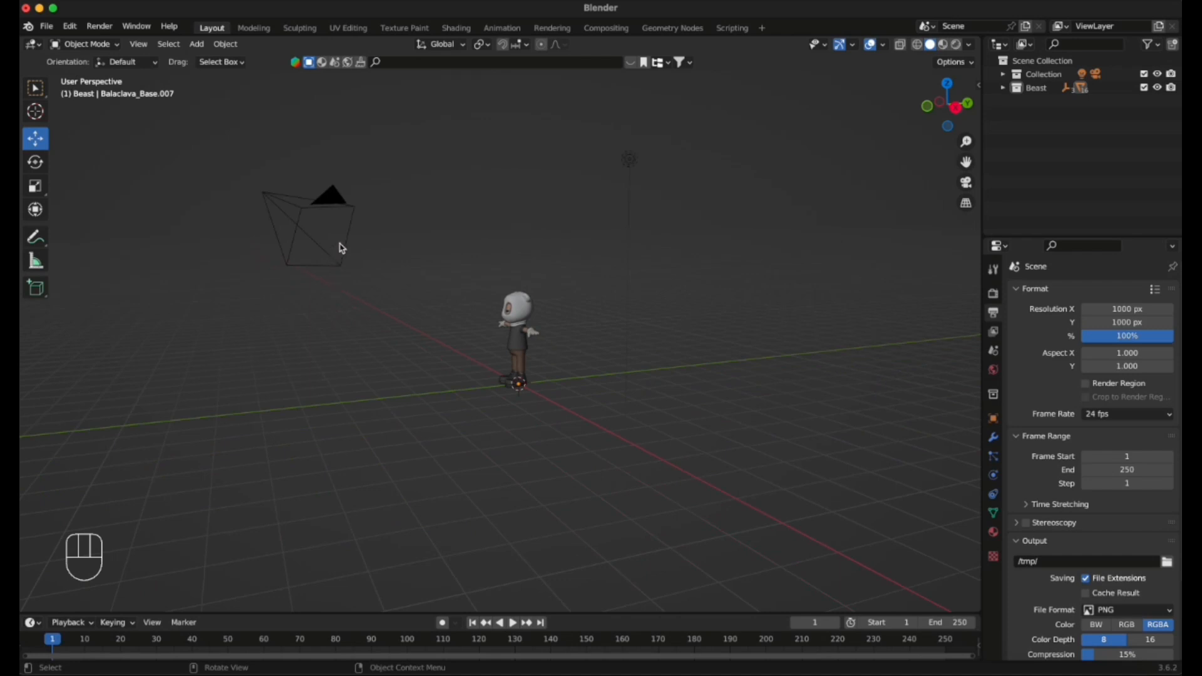
pyautogui.click(338, 202)
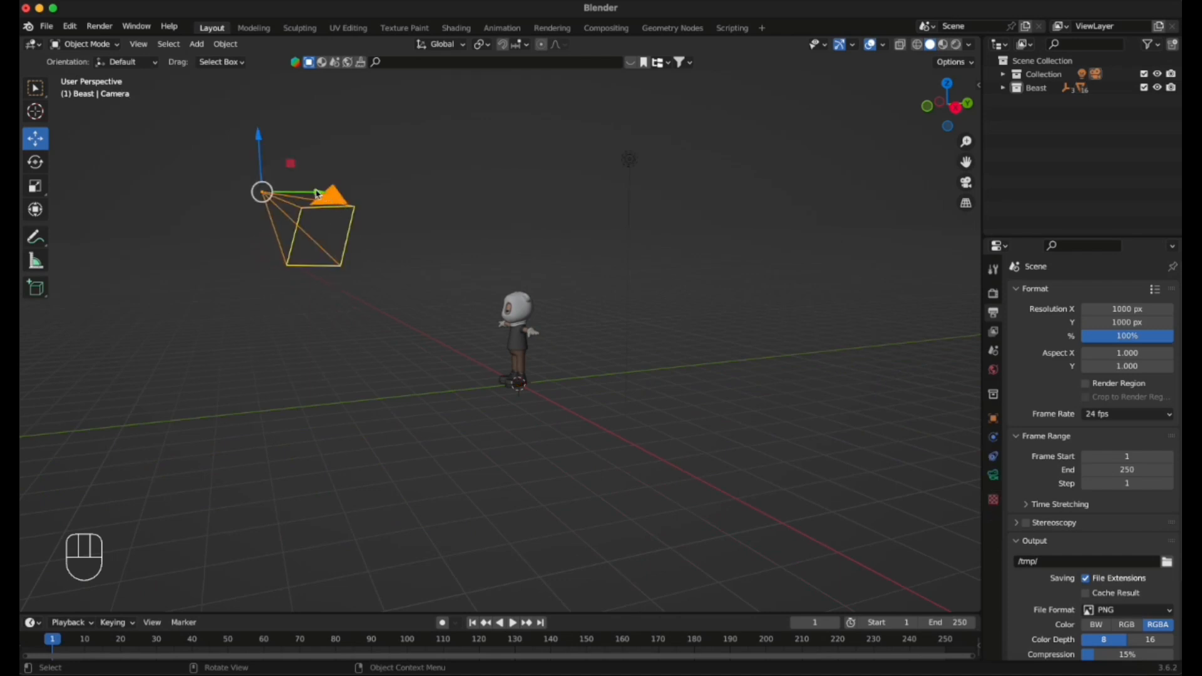
pyautogui.moveTo(318, 195); pyautogui.dragTo(452, 195)
pyautogui.moveTo(470, 226); pyautogui.dragTo(485, 263, button='middle')
pyautogui.click(966, 182)
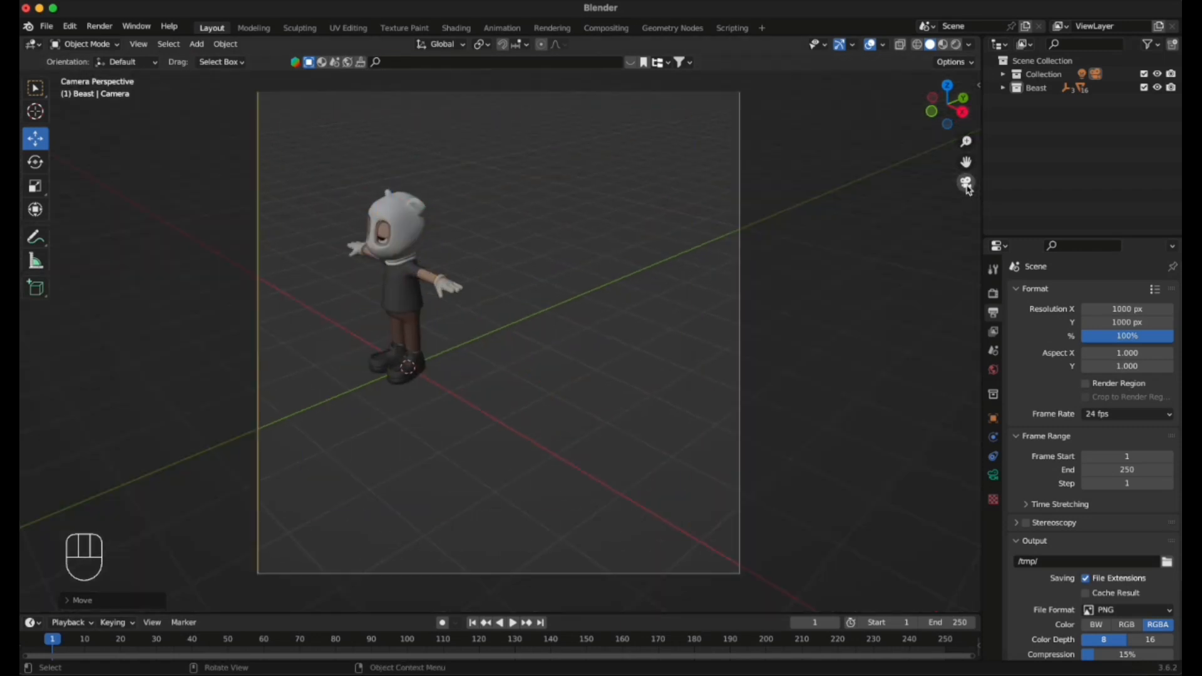
pyautogui.scroll(-3, 570, 260)
pyautogui.scroll(1, 688, 223)
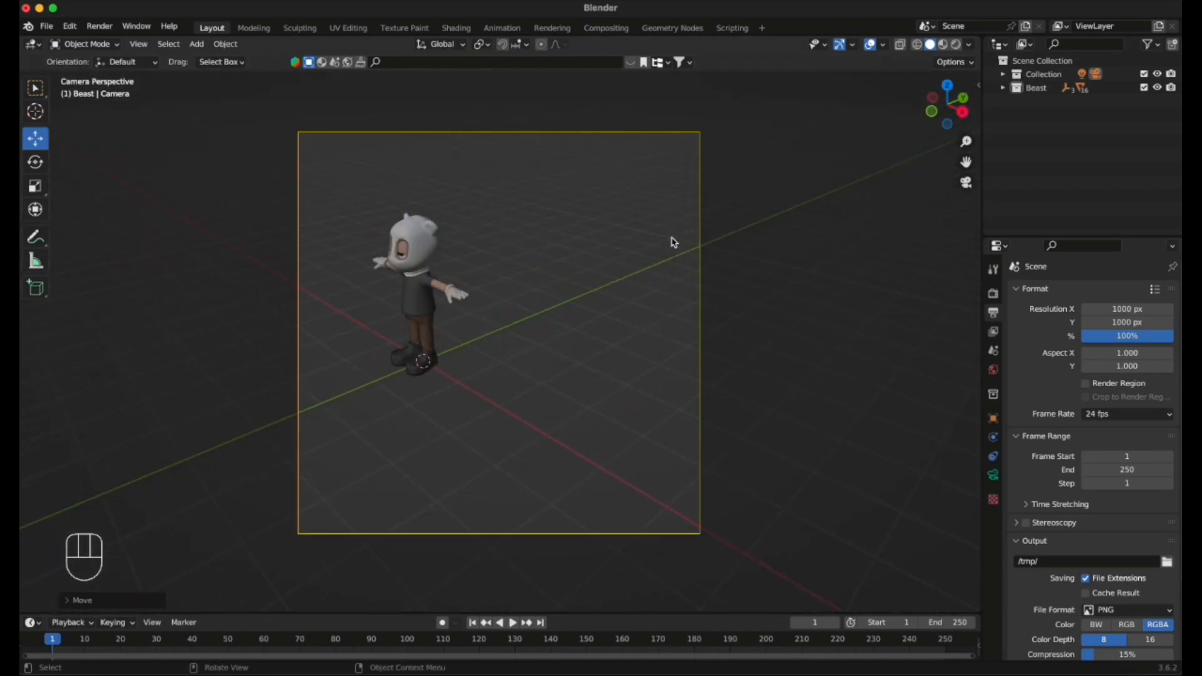
# Enable Camera to View in the view lock settings while looking through the scene camera.
pyautogui.click(966, 183)
pyautogui.click(966, 183)
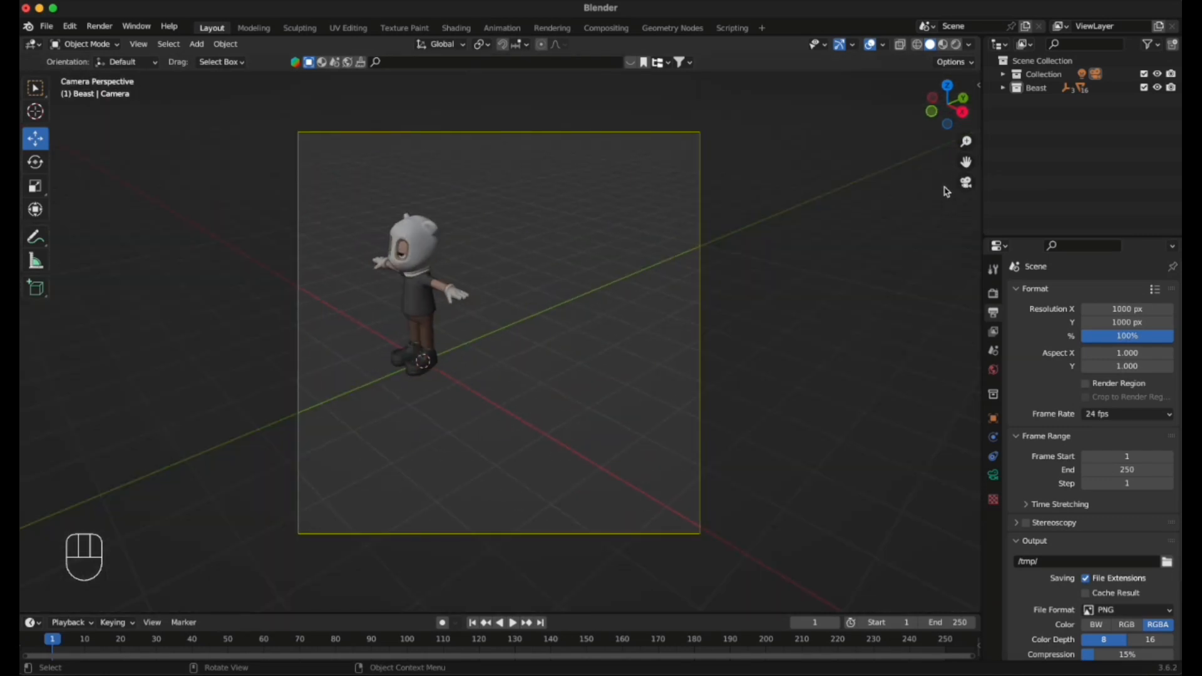
pyautogui.press('n')
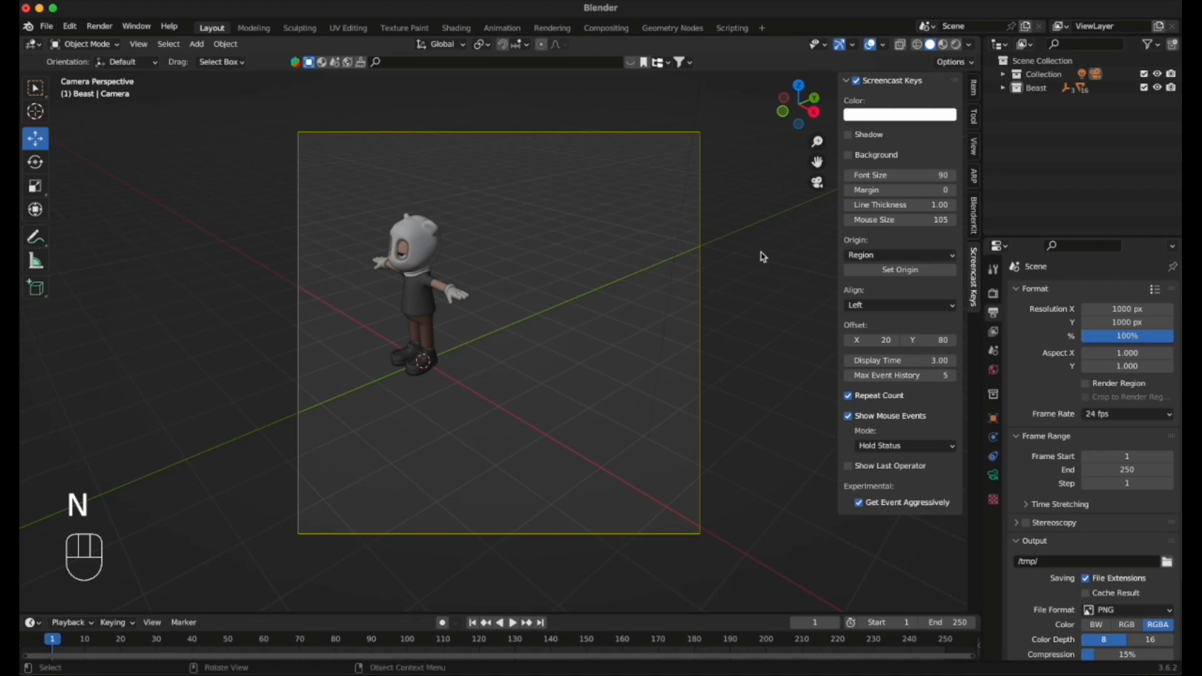
pyautogui.press('n')
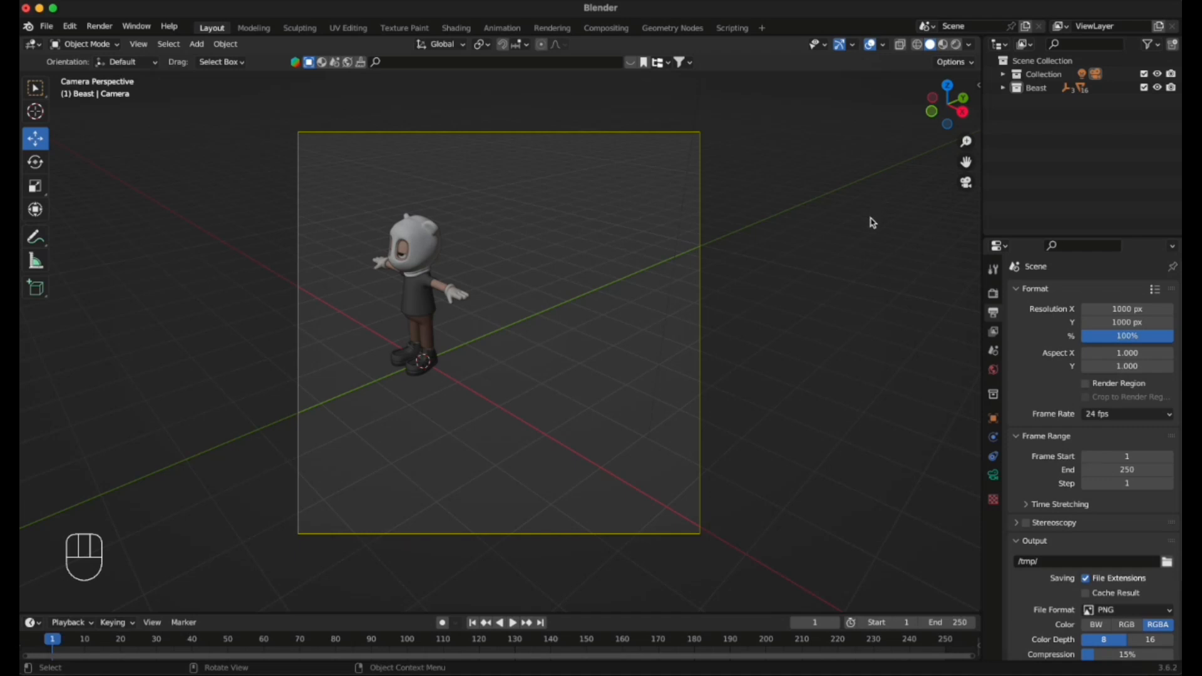
pyautogui.press('n')
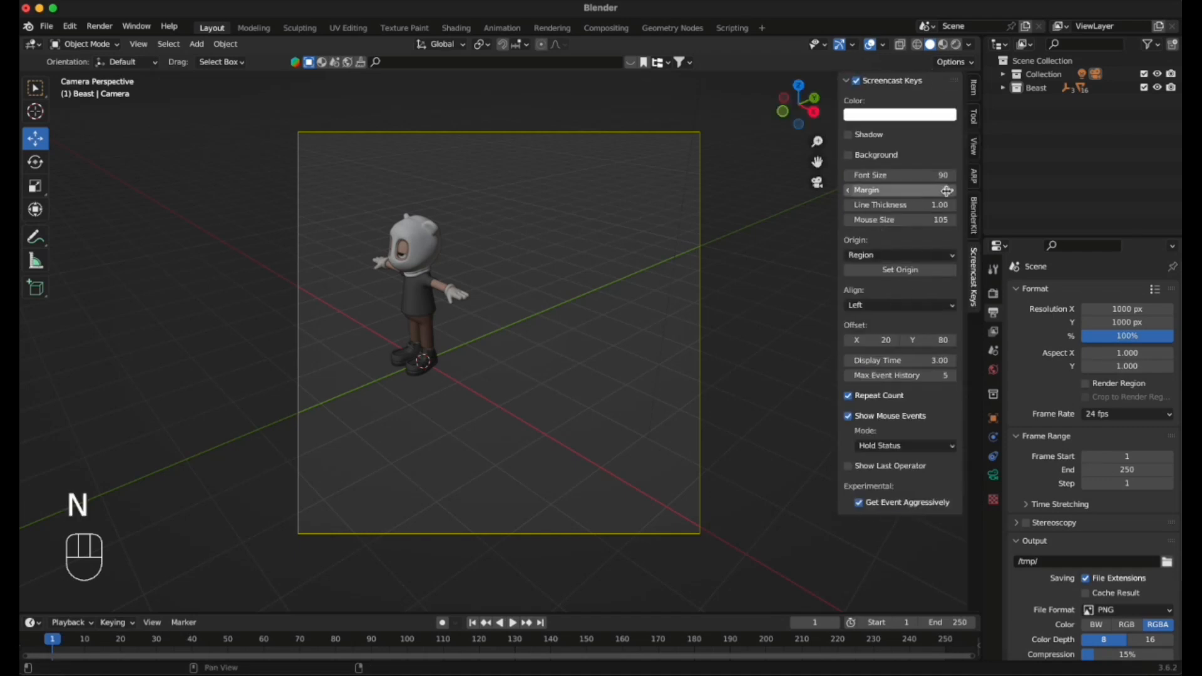
pyautogui.click(975, 148)
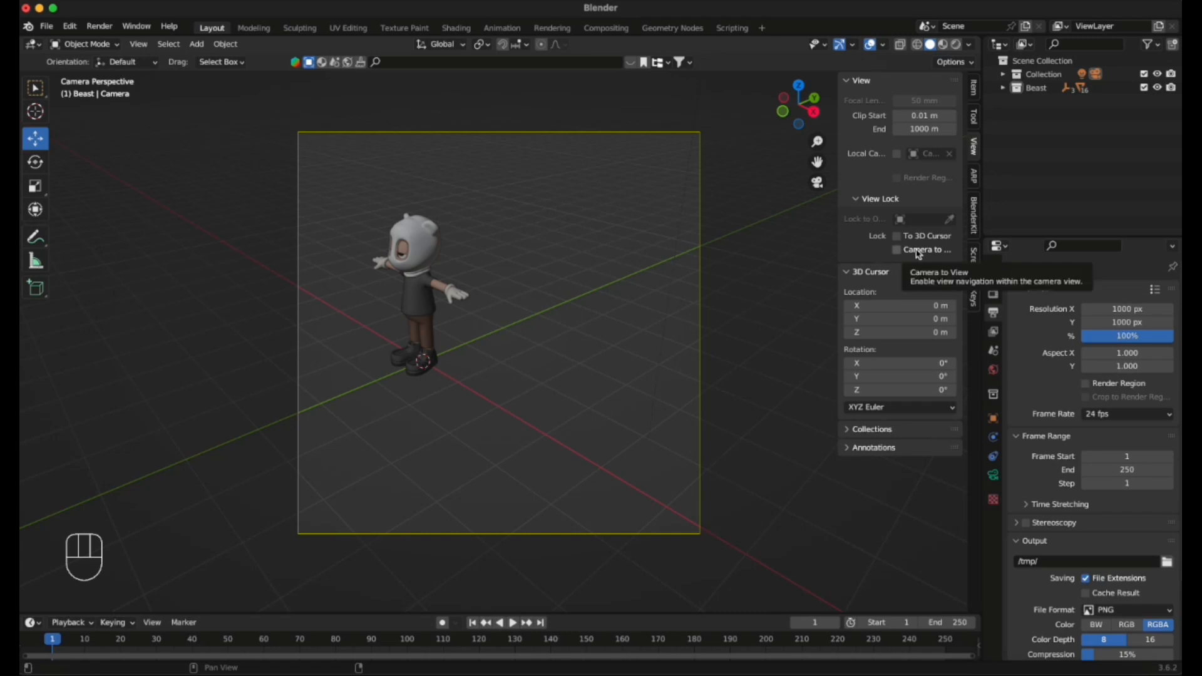
pyautogui.click(905, 252)
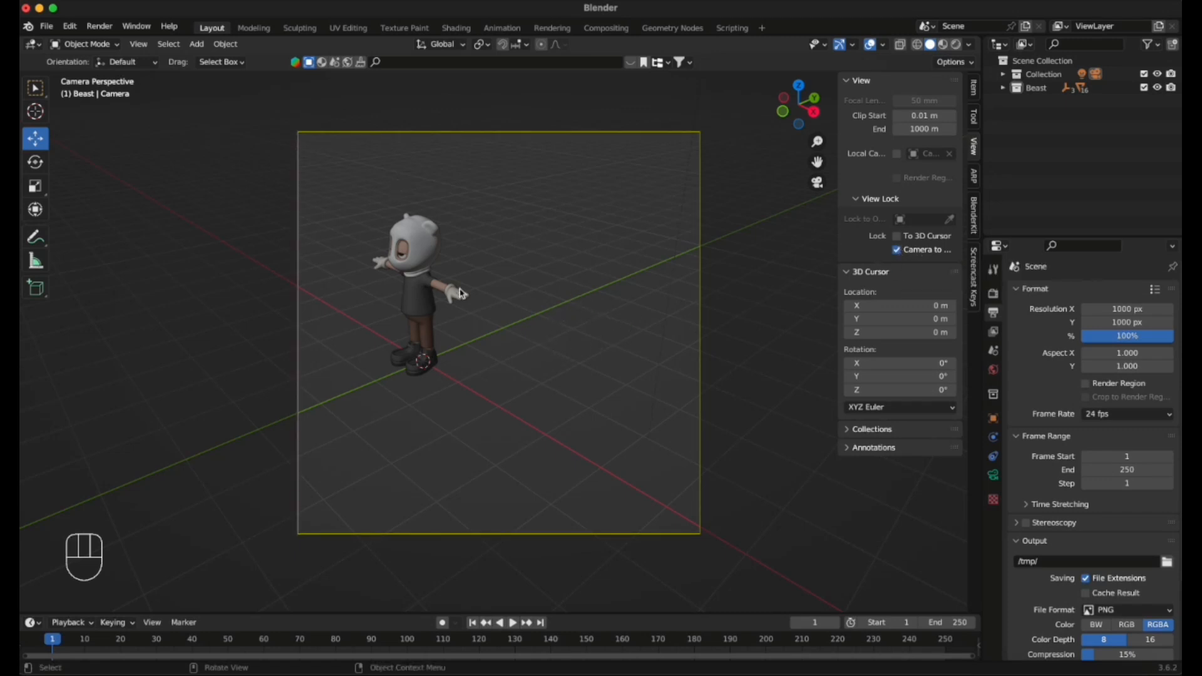
# Navigate the locked camera around to a closer side view of the character, centring it in the frame.
pyautogui.scroll(3, 460, 275)
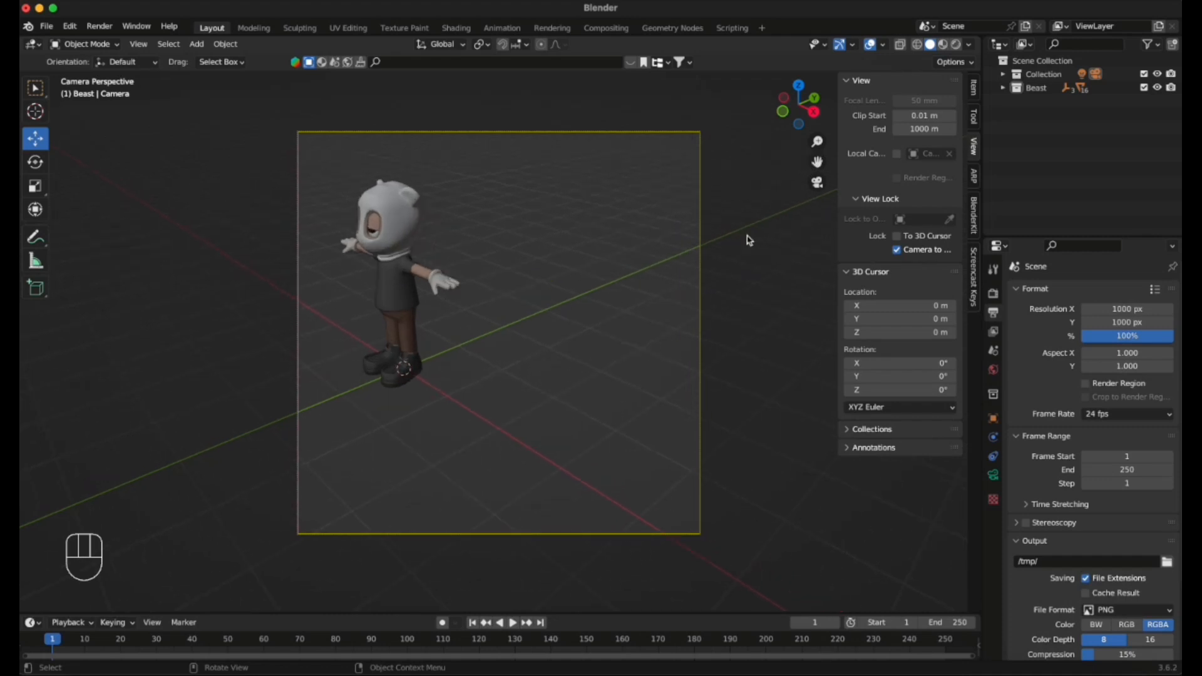
pyautogui.moveTo(816, 164); pyautogui.dragTo(891, 219)
pyautogui.moveTo(603, 314); pyautogui.dragTo(538, 295, button='middle')
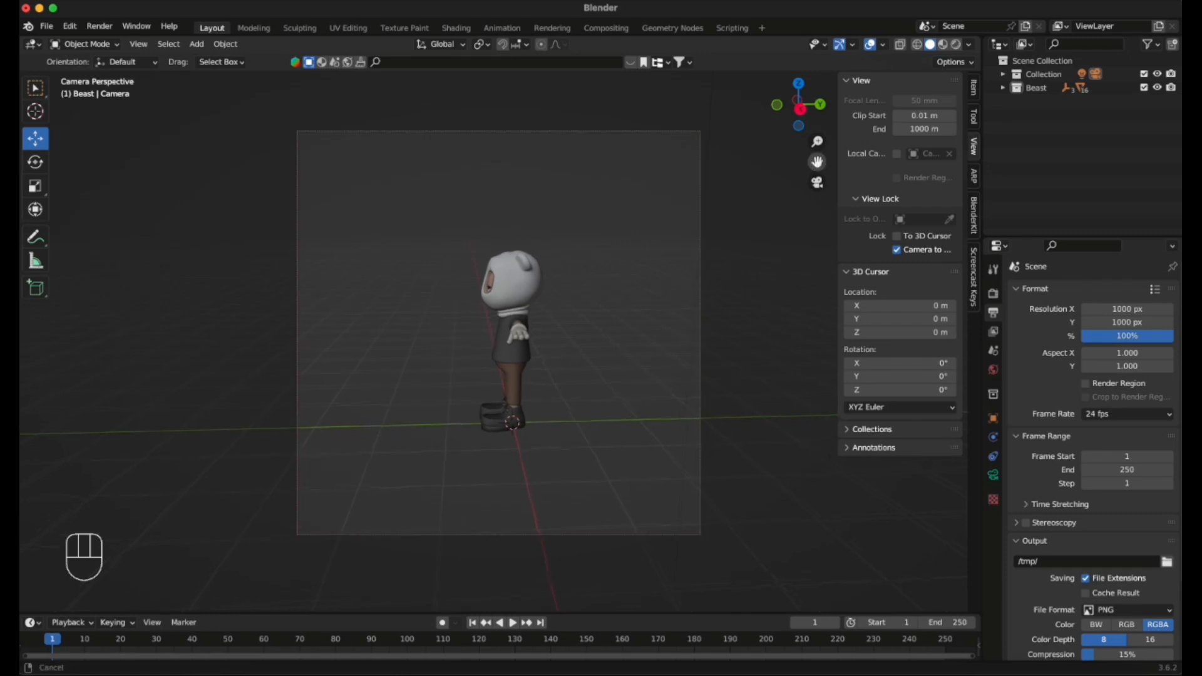
pyautogui.moveTo(816, 164); pyautogui.dragTo(823, 210)
pyautogui.scroll(4, 549, 299)
pyautogui.moveTo(618, 231)
pyautogui.mouseDown(button='middle')
pyautogui.moveTo(607, 237)
pyautogui.moveTo(619, 239)
pyautogui.mouseUp(button='middle')
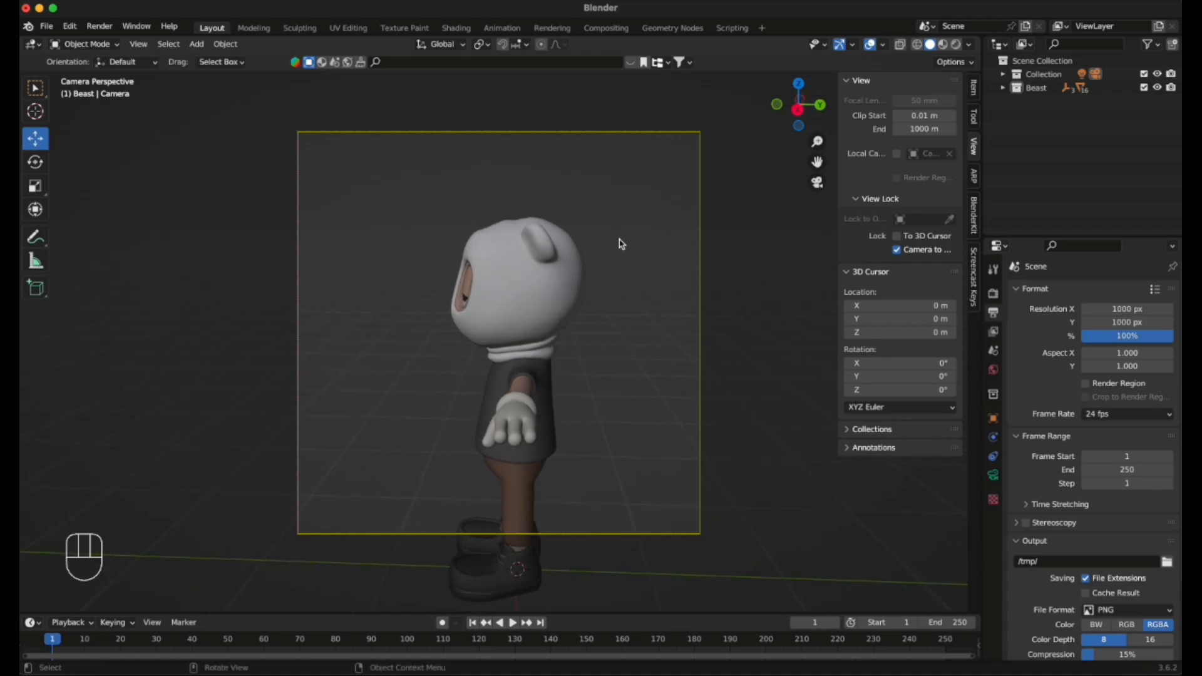
# Move the locked camera in to frame the character's head close up from the side, and turn off Camera to View.
pyautogui.scroll(5, 618, 245)
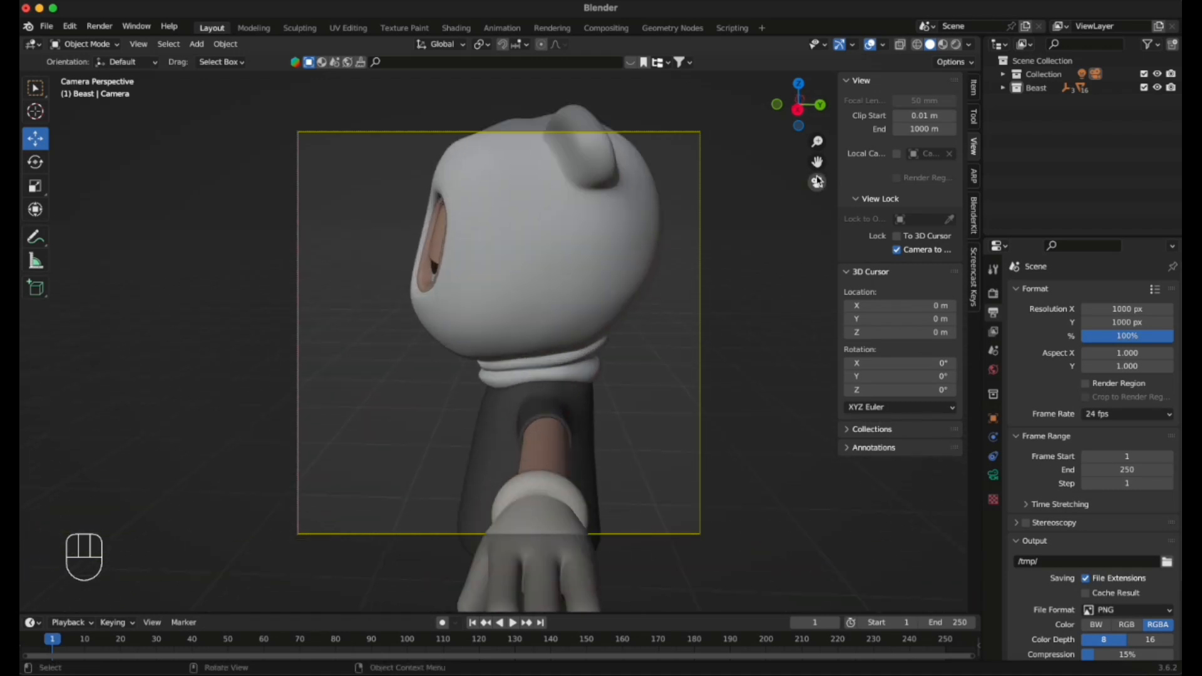
pyautogui.moveTo(816, 161); pyautogui.dragTo(764, 207)
pyautogui.moveTo(672, 211); pyautogui.dragTo(672, 227, button='middle')
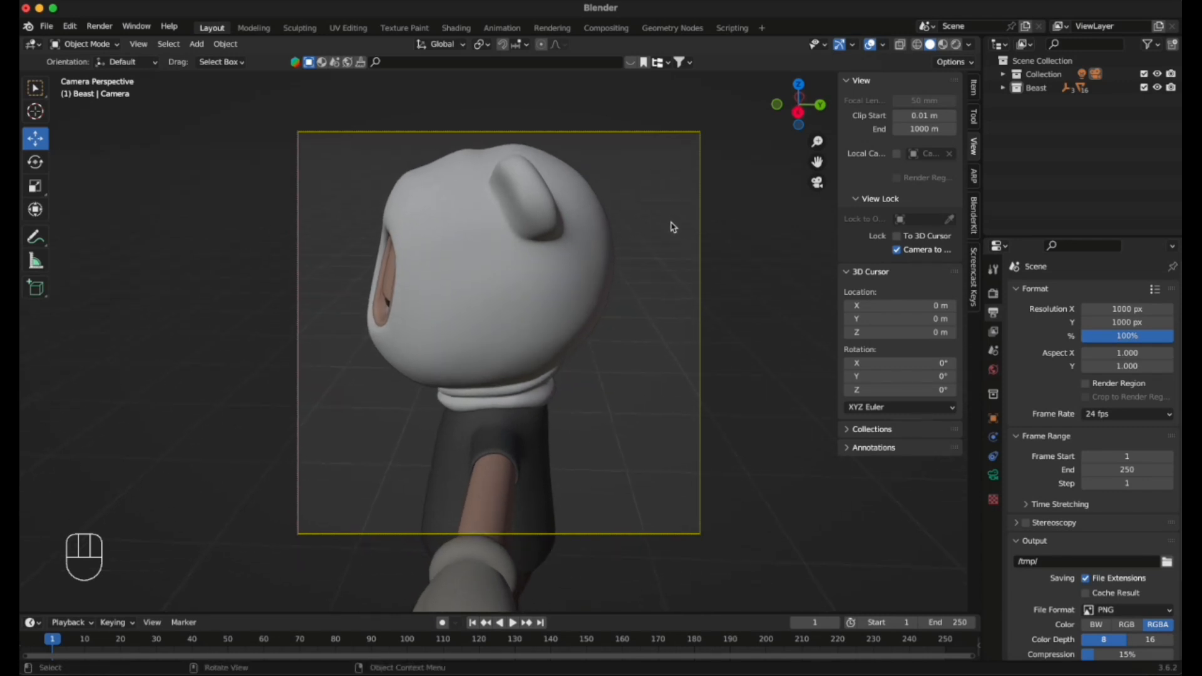
pyautogui.scroll(3, 551, 263)
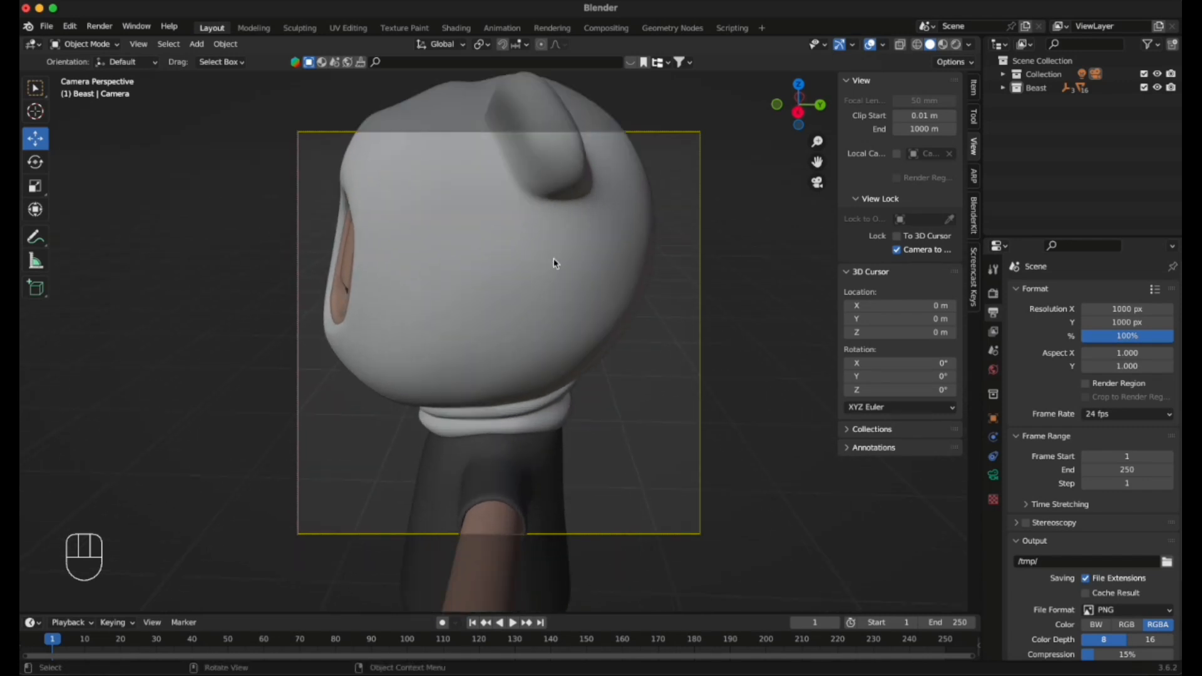
pyautogui.moveTo(817, 161); pyautogui.dragTo(824, 198)
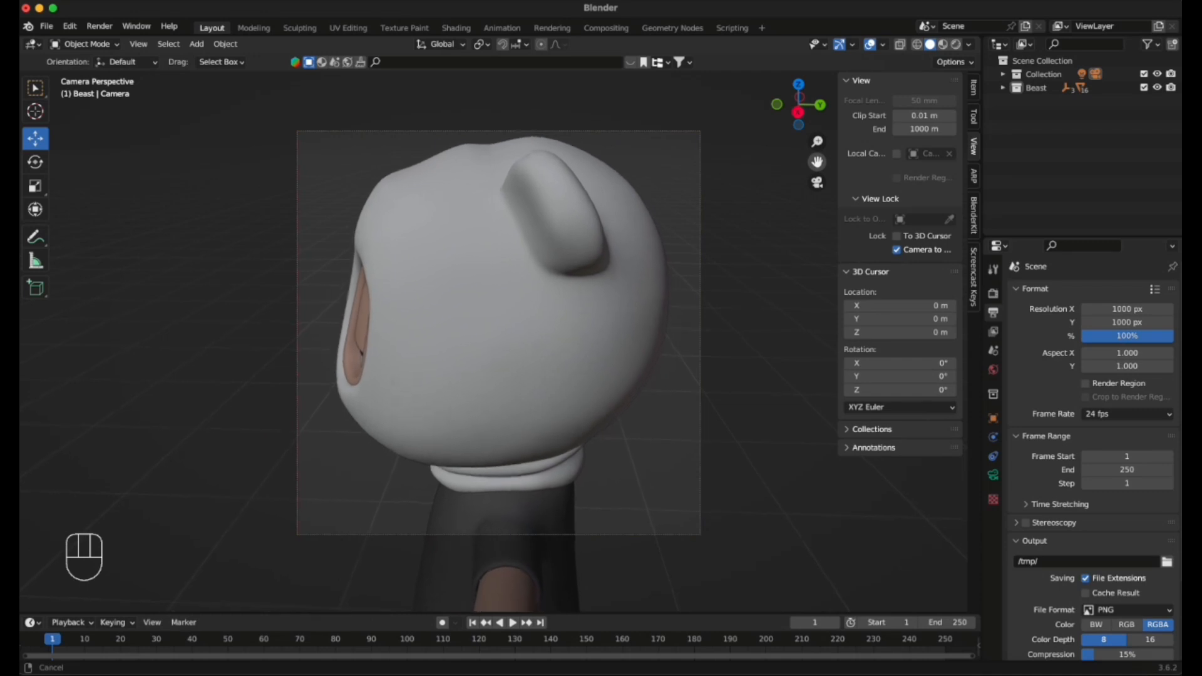
pyautogui.moveTo(540, 365); pyautogui.dragTo(537, 361, button='middle')
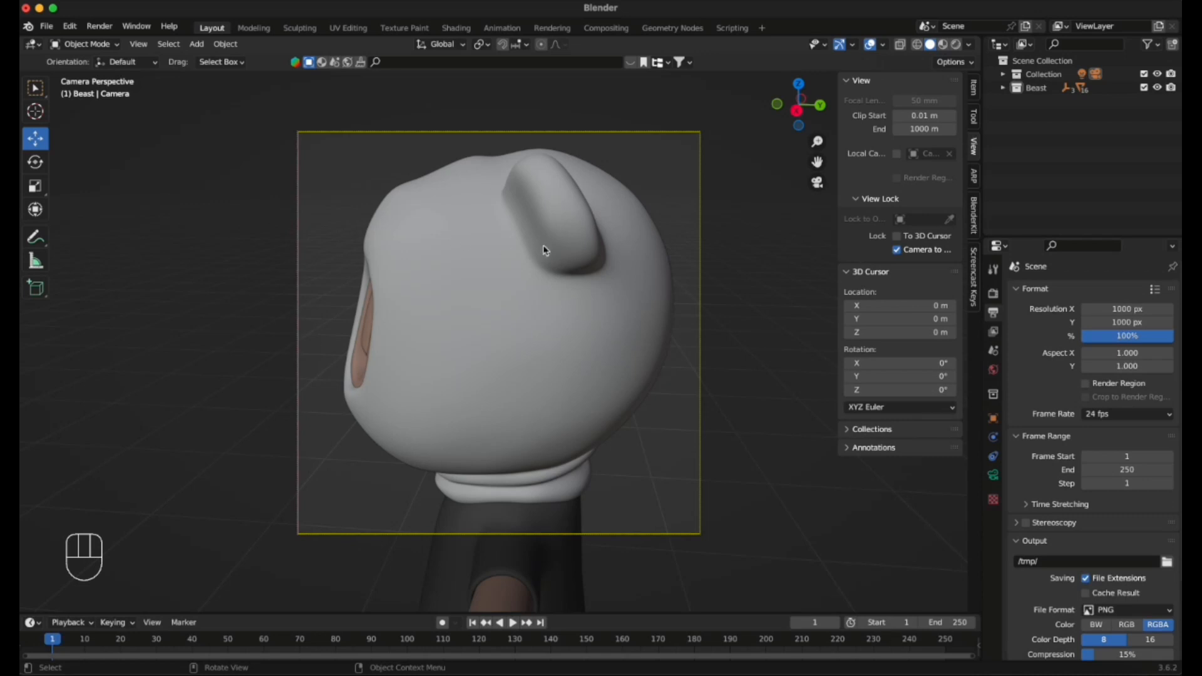
pyautogui.click(897, 250)
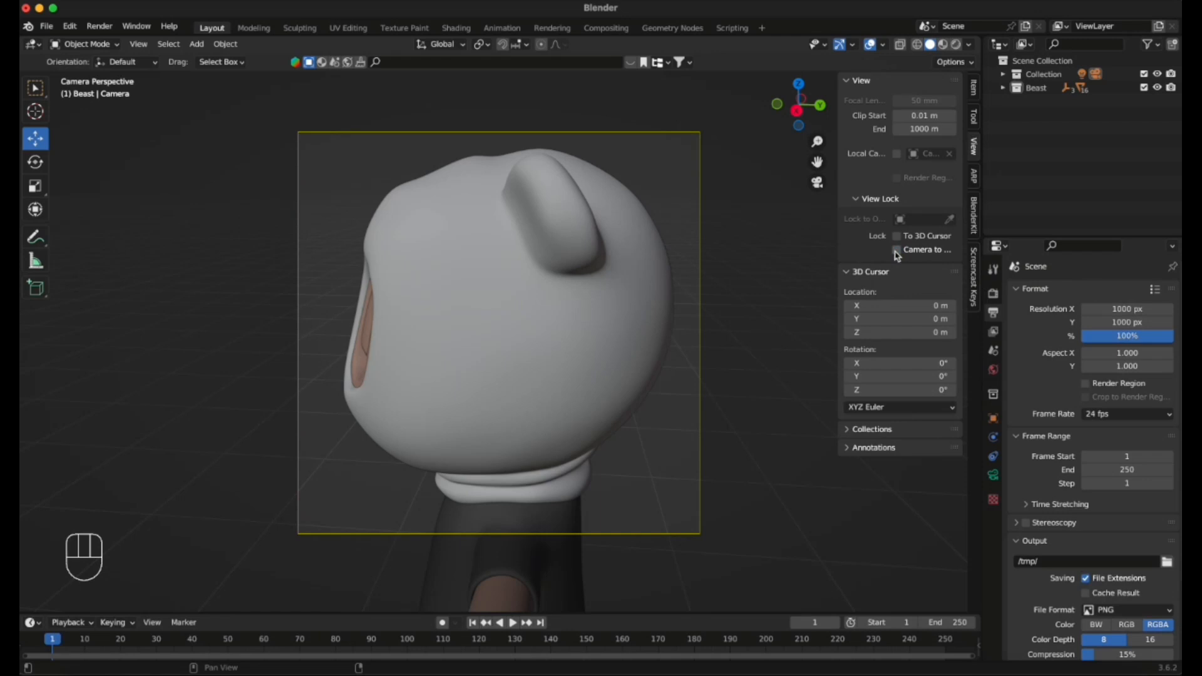
# Leave the camera view to inspect the camera's placement around the character, and return to the camera view.
pyautogui.click(816, 185)
pyautogui.scroll(-8, 527, 323)
pyautogui.moveTo(524, 322); pyautogui.dragTo(801, 212, button='middle')
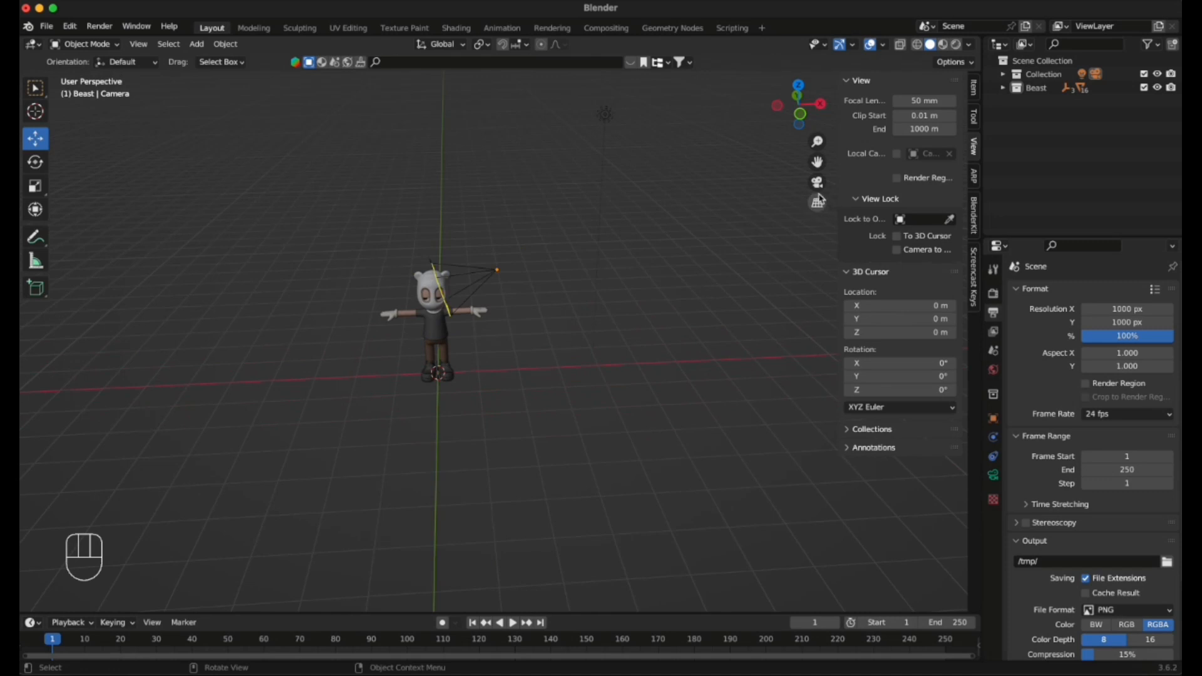
pyautogui.click(817, 182)
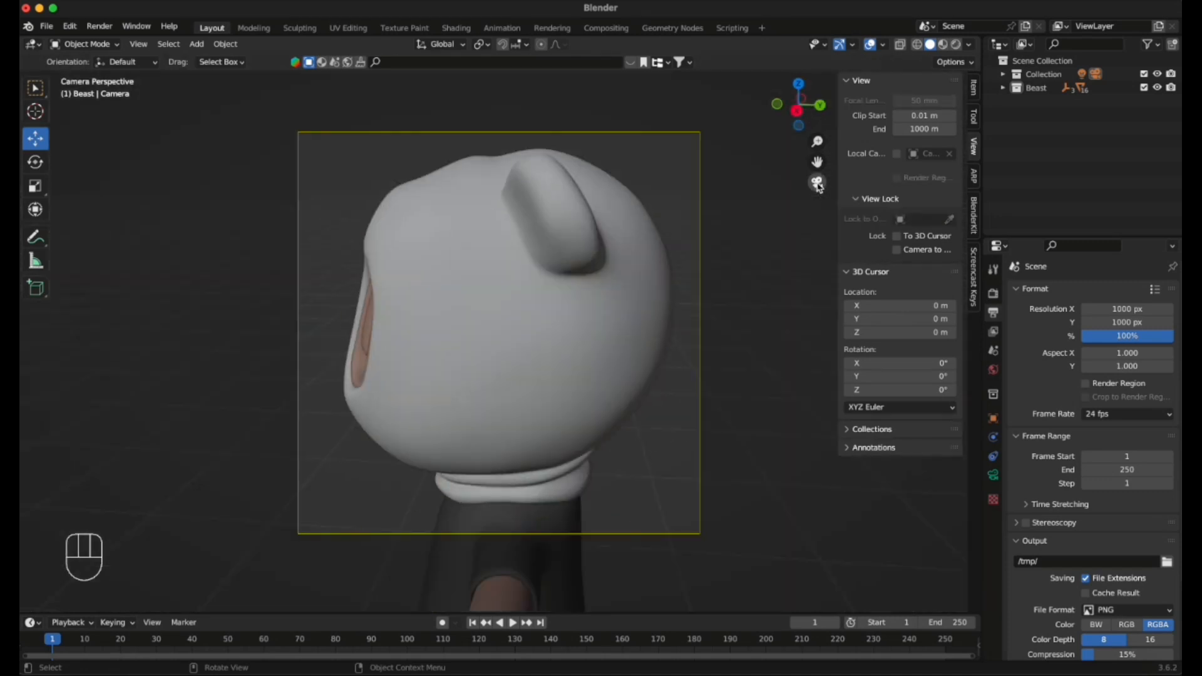
# Render a test image of the head close-up and close the render window.
pyautogui.click(100, 26)
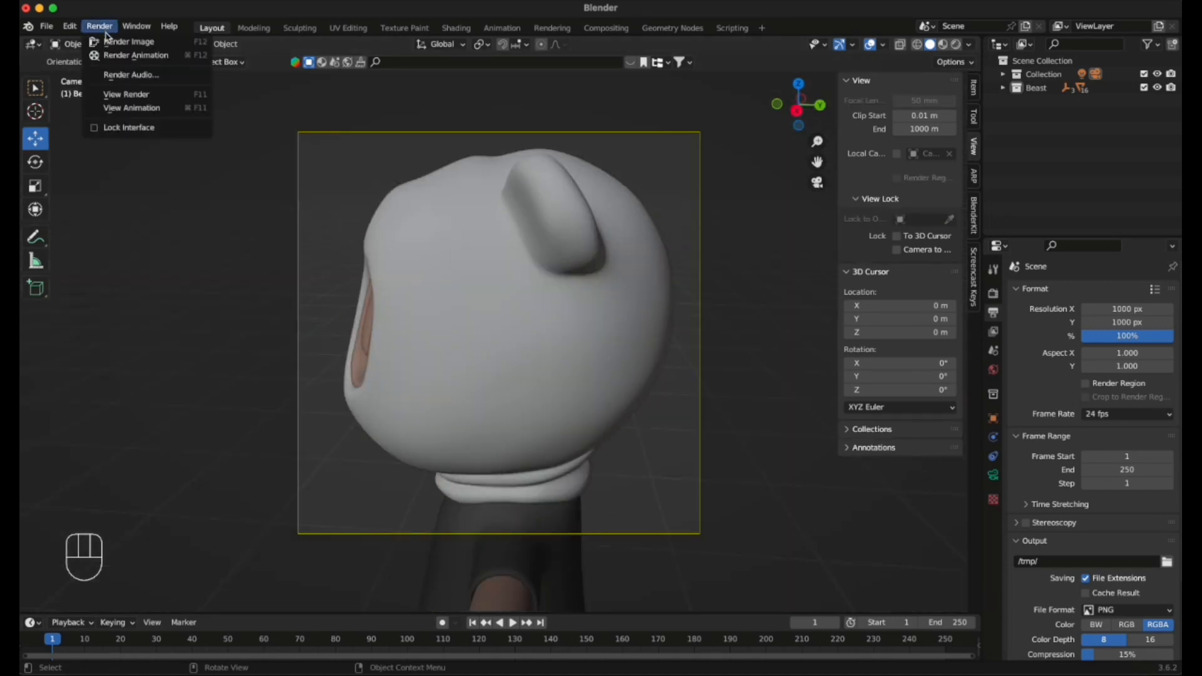
pyautogui.click(106, 48)
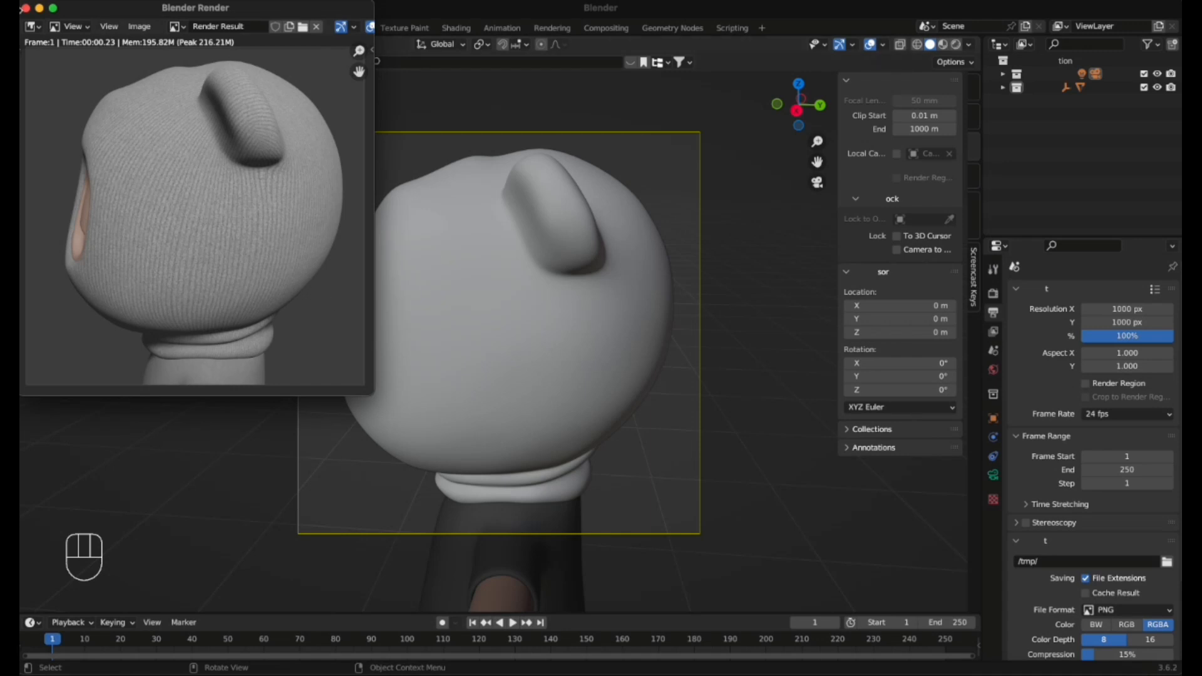
pyautogui.click(26, 8)
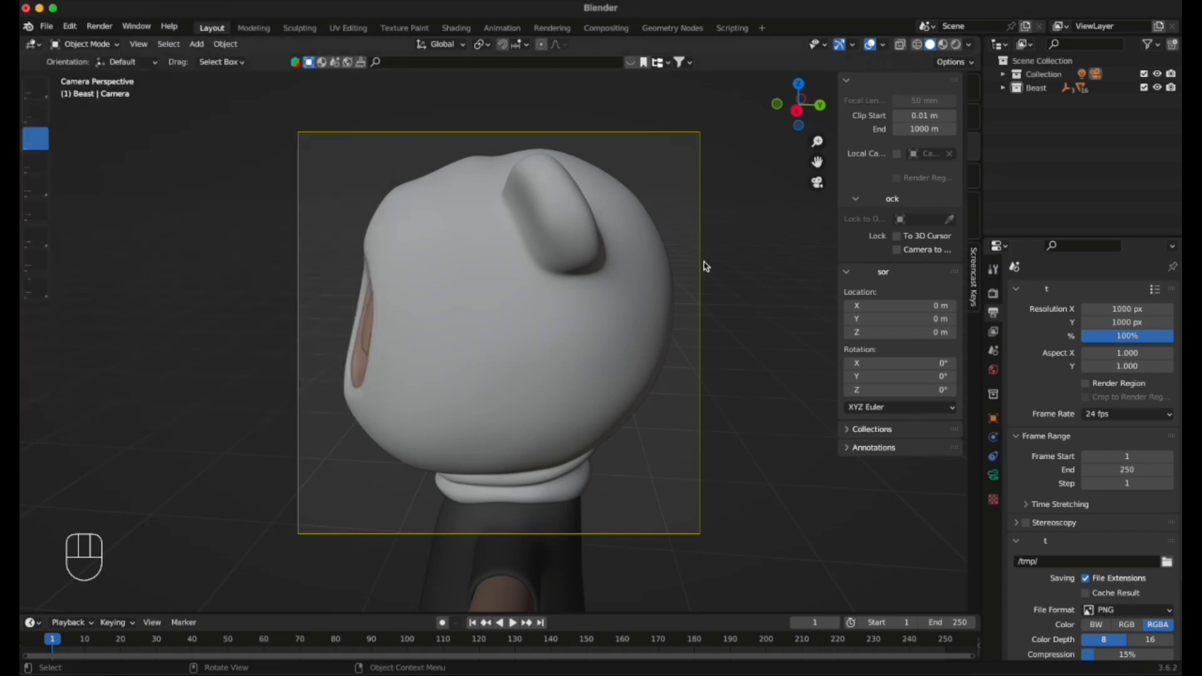
# Leave the camera view and import pilot.fbx from the BeastTutorial folder as an FBX model.
pyautogui.click(817, 183)
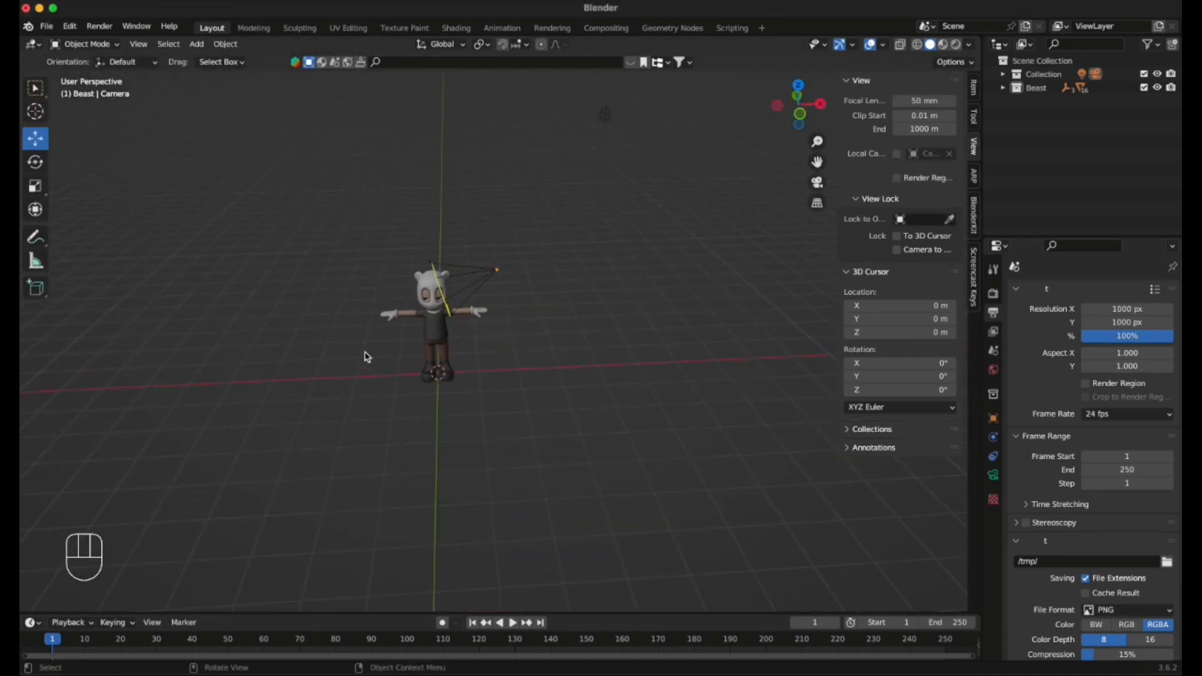
pyautogui.scroll(-4, 367, 357)
pyautogui.scroll(10, 263, 424)
pyautogui.moveTo(520, 256); pyautogui.dragTo(444, 244, button='middle')
pyautogui.moveTo(748, 273); pyautogui.dragTo(724, 270, button='middle')
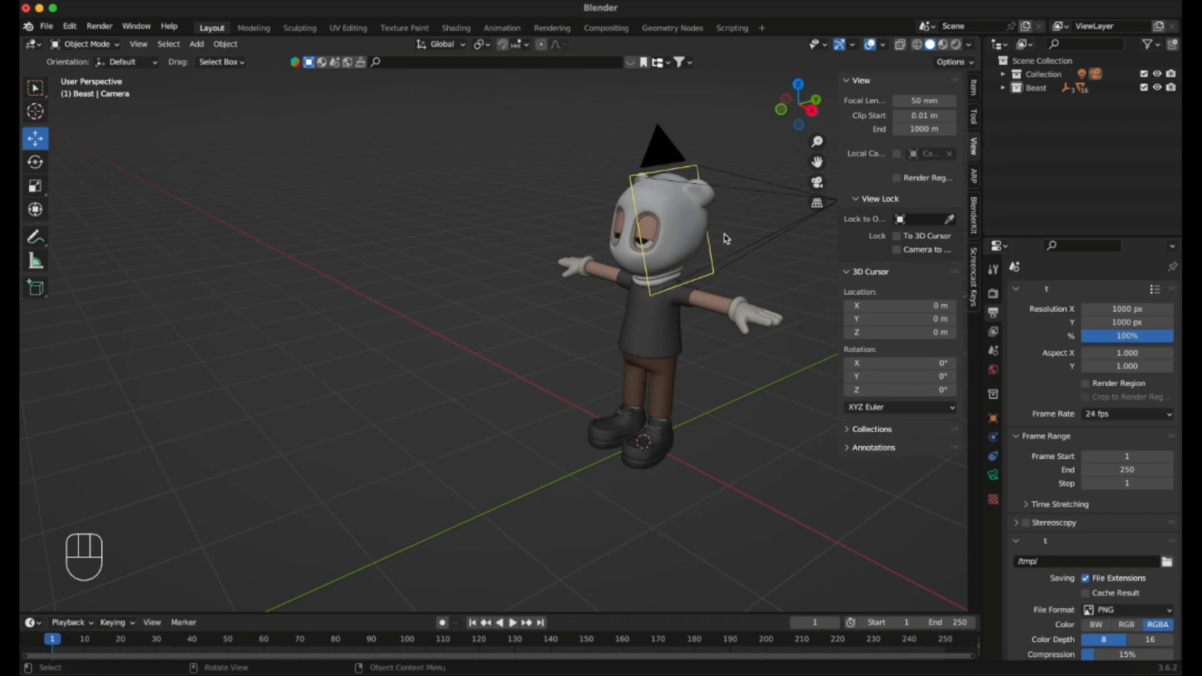
pyautogui.moveTo(817, 161); pyautogui.dragTo(693, 173)
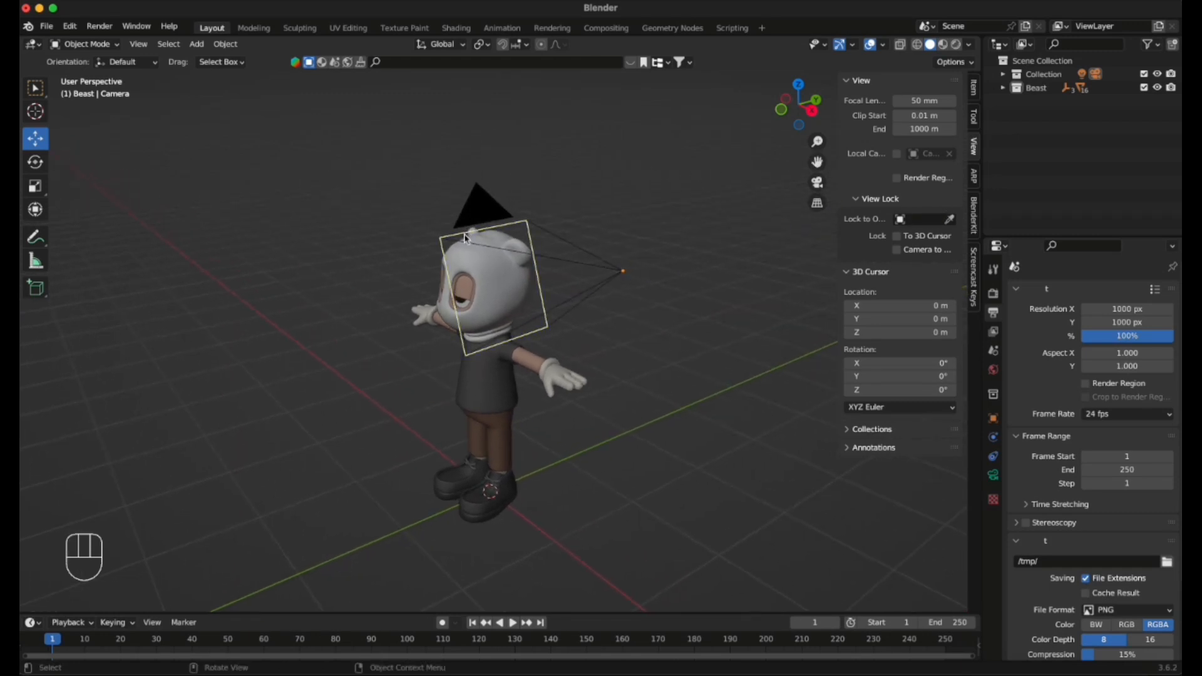
pyautogui.click(52, 30)
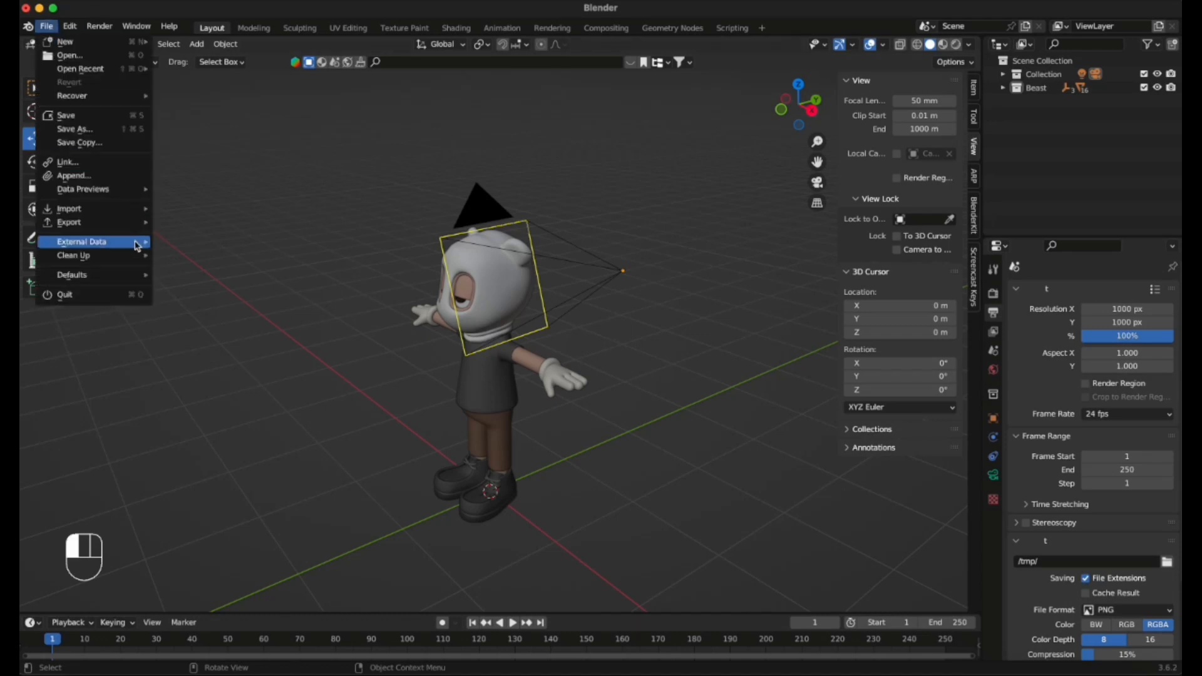
pyautogui.moveTo(128, 214)
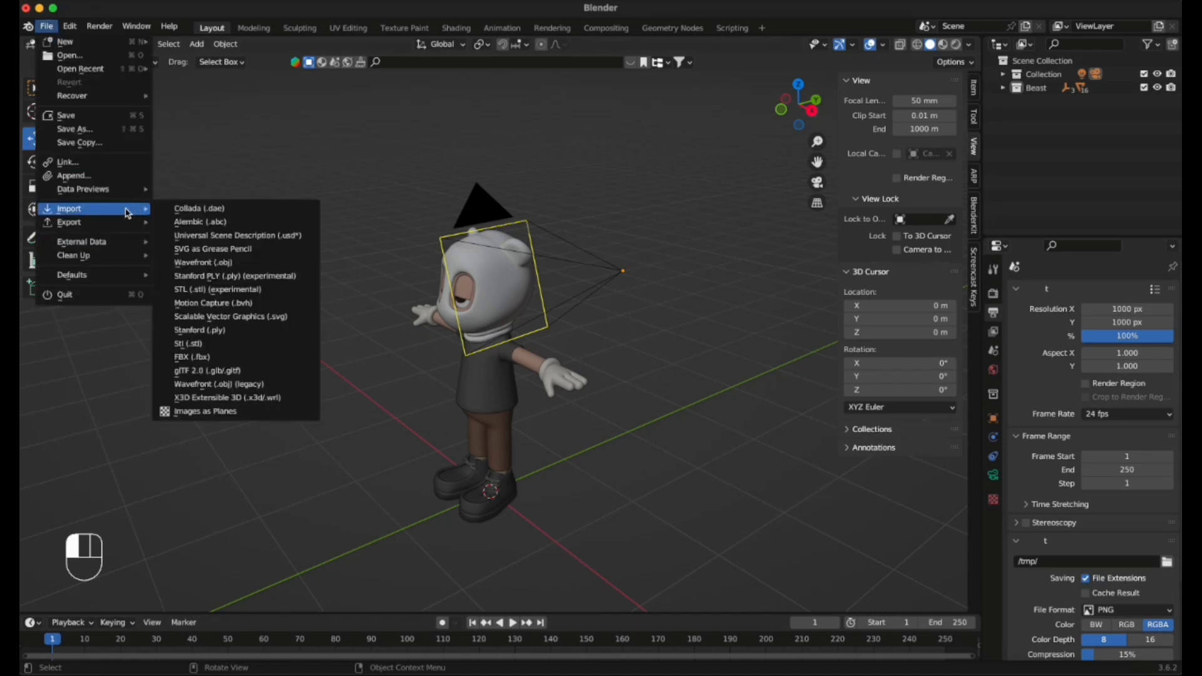
pyautogui.click(219, 357)
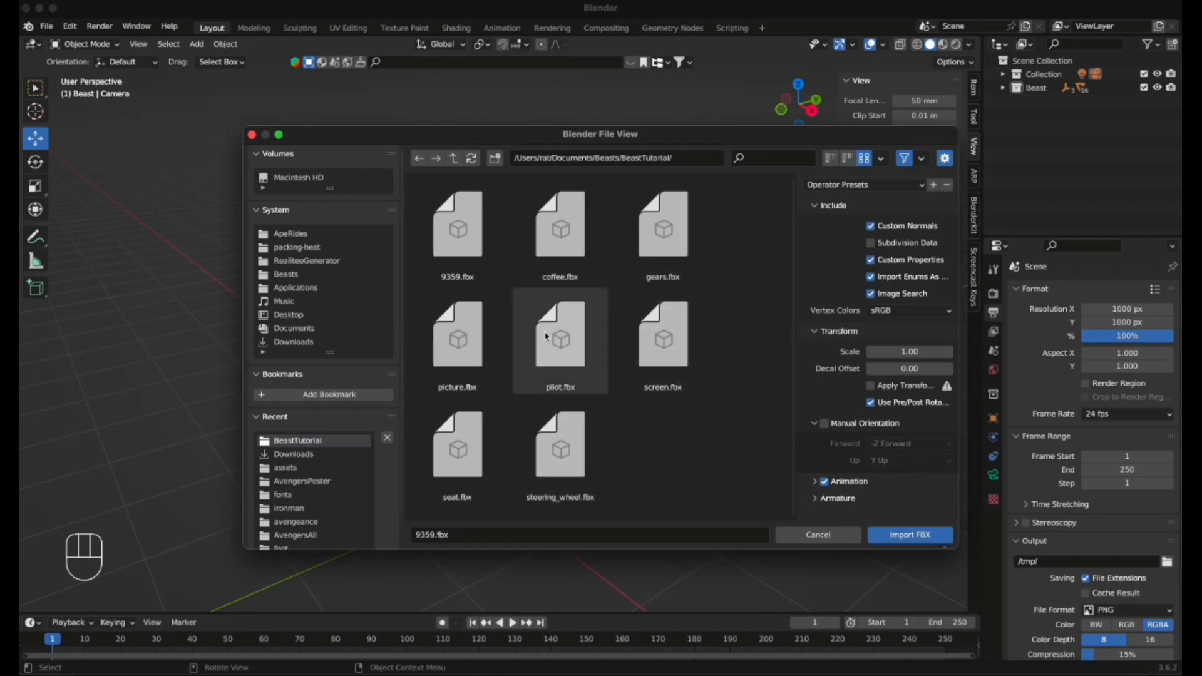
pyautogui.click(571, 351)
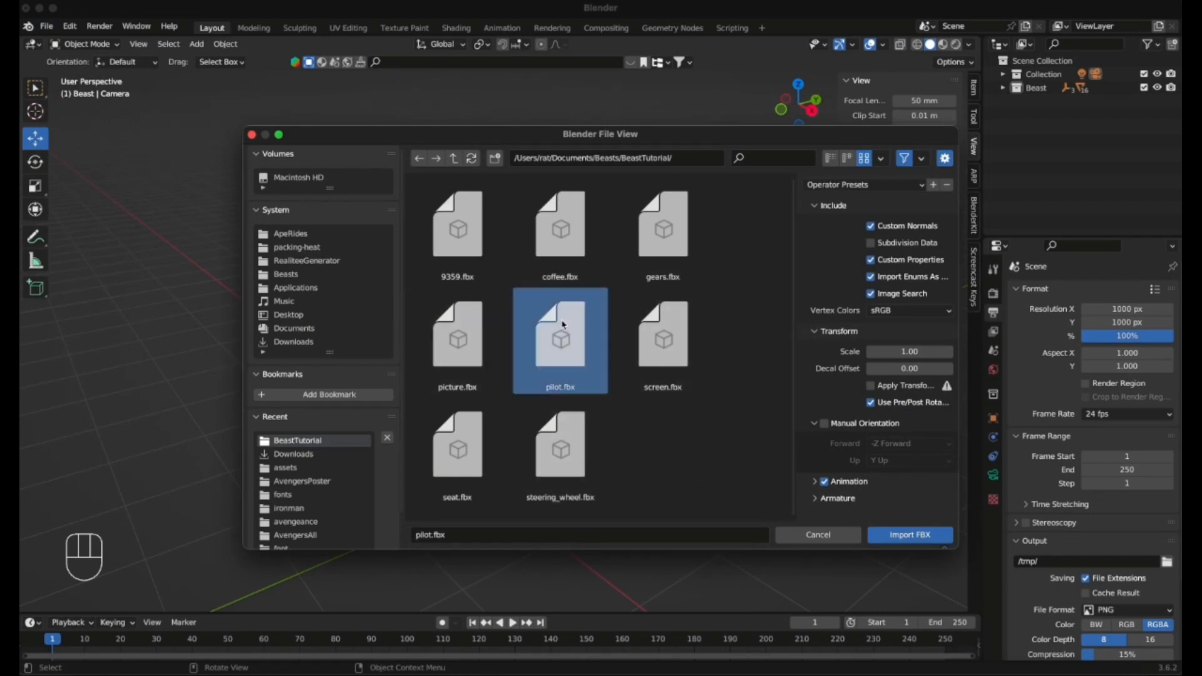
pyautogui.click(920, 535)
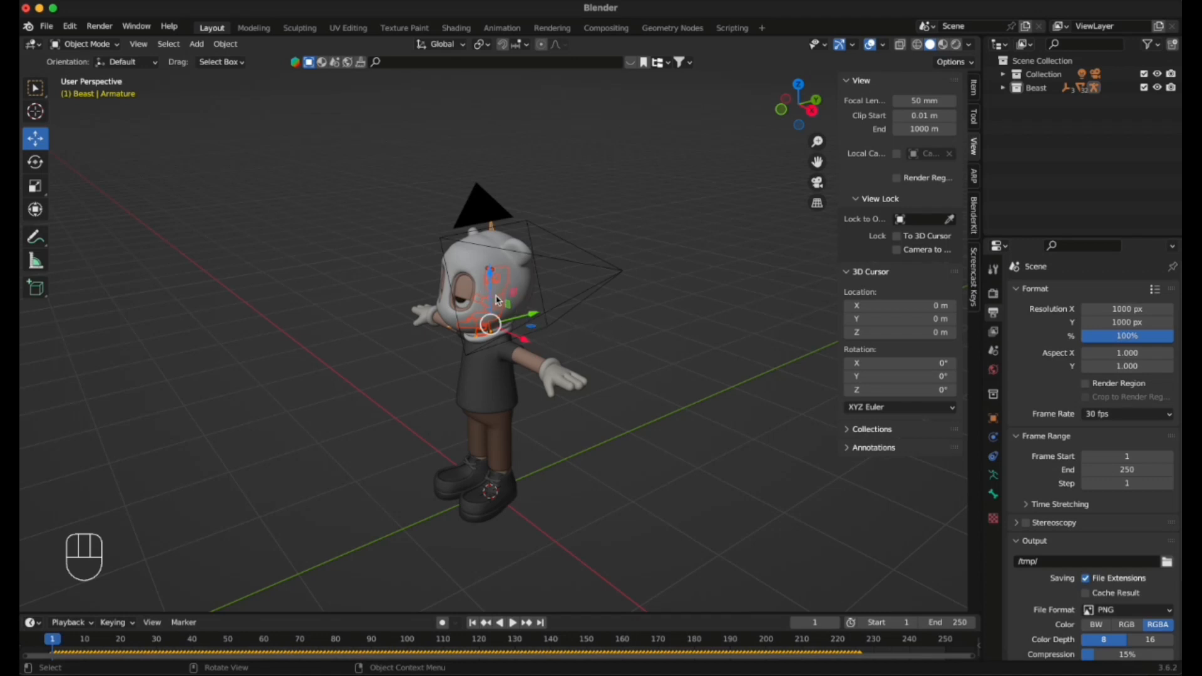
# Move the imported pilot objects into a new collection named Pilot, and collapse that collection in the outliner.
pyautogui.rightClick(503, 294)
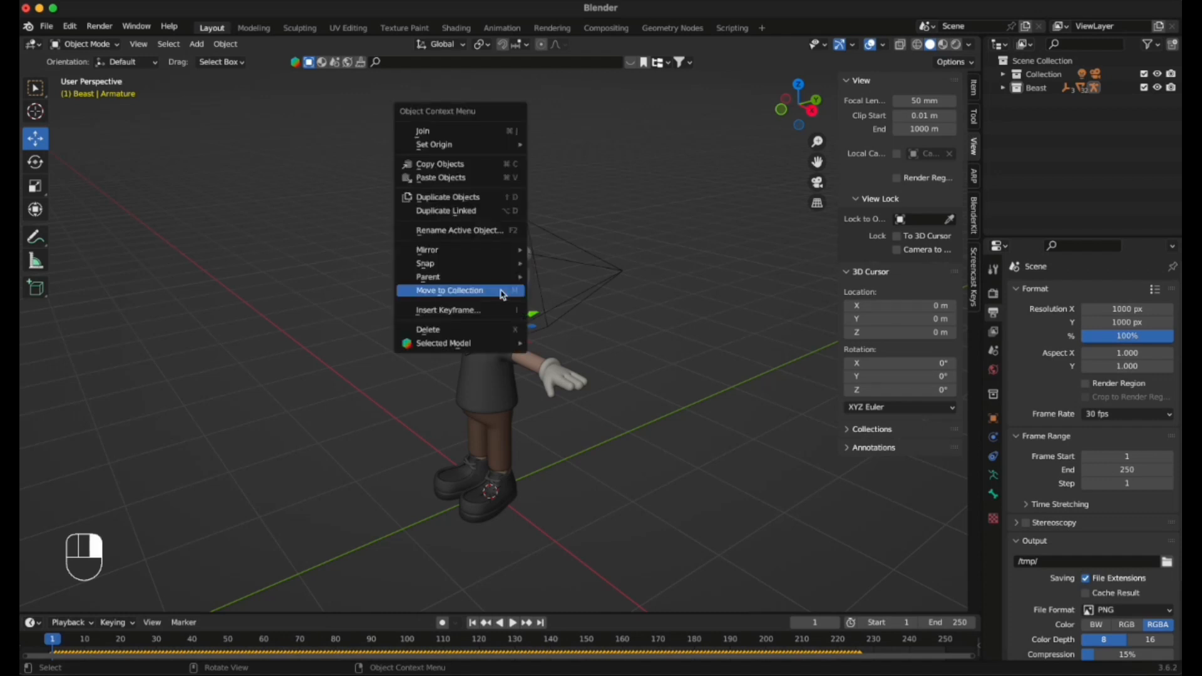
pyautogui.click(498, 291)
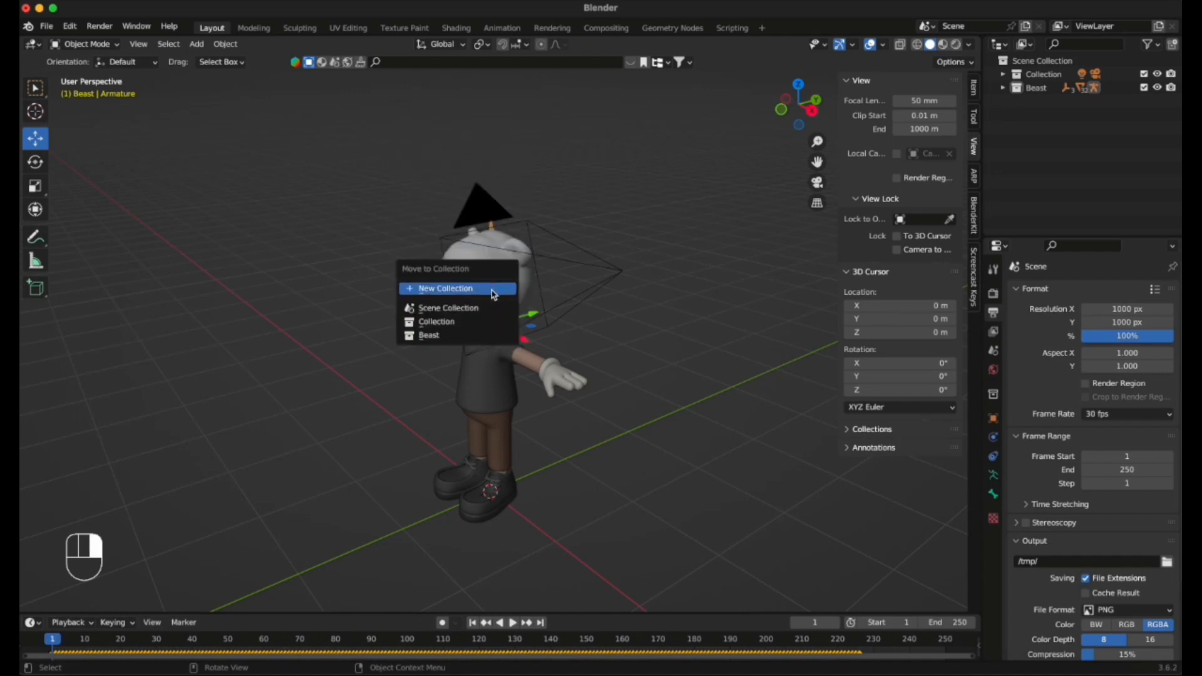
pyautogui.click(494, 291)
pyautogui.write('Pilot')
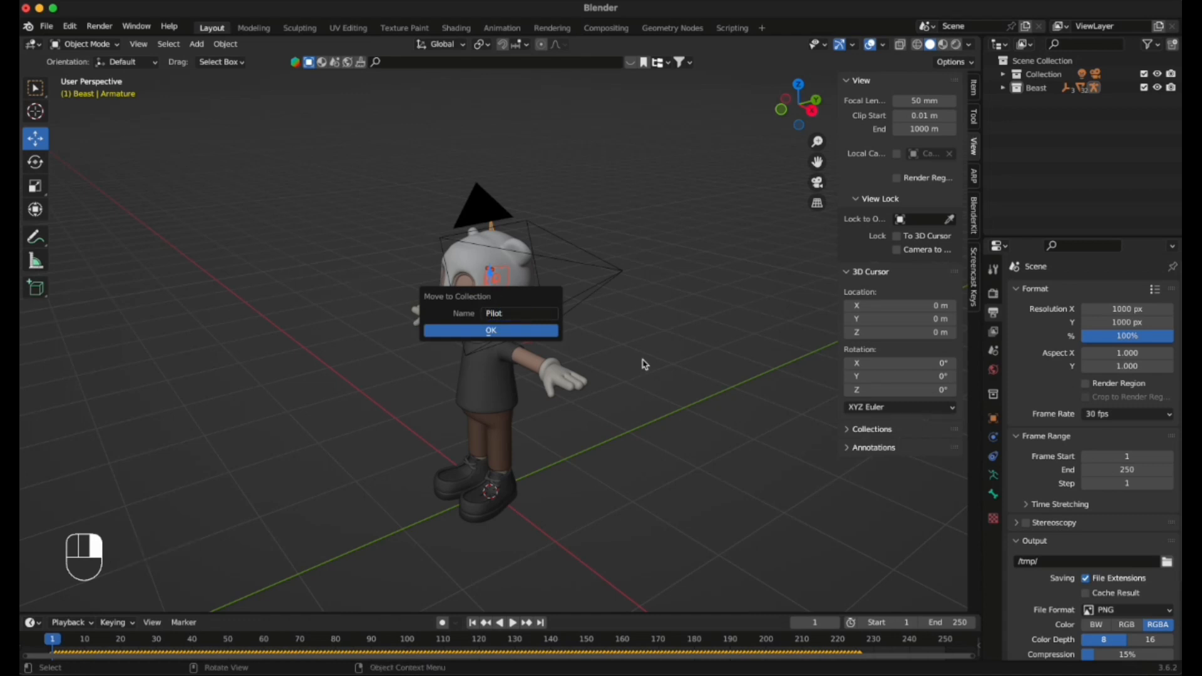
pyautogui.click(544, 331)
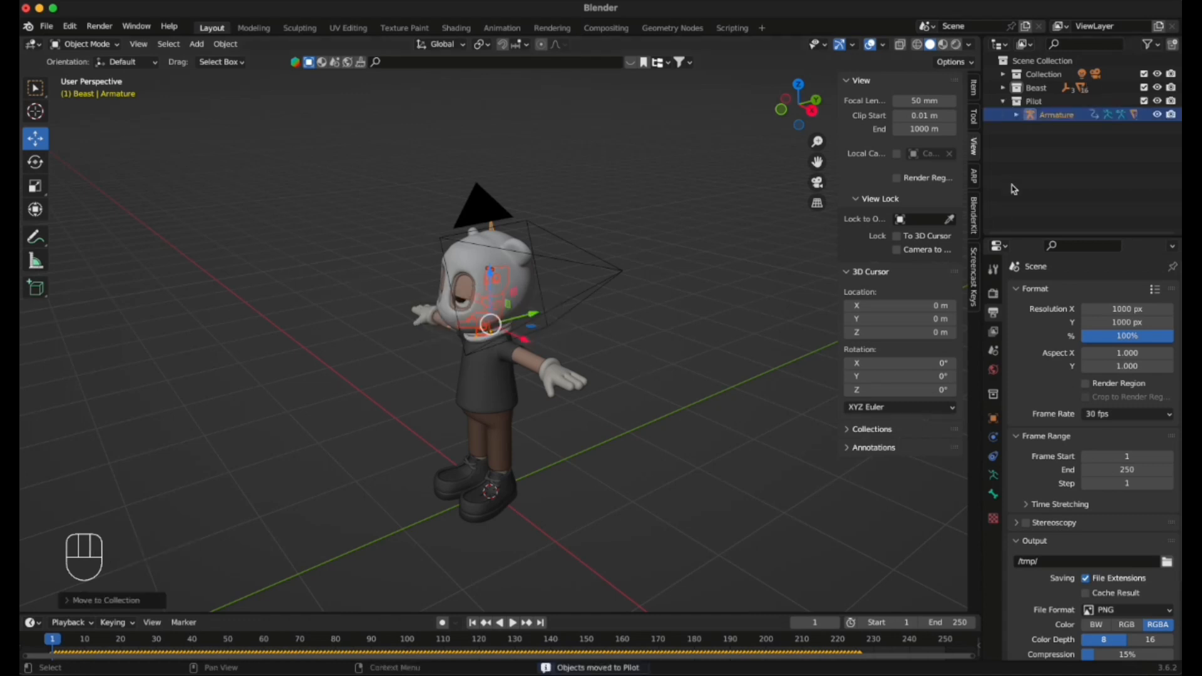
pyautogui.click(1004, 102)
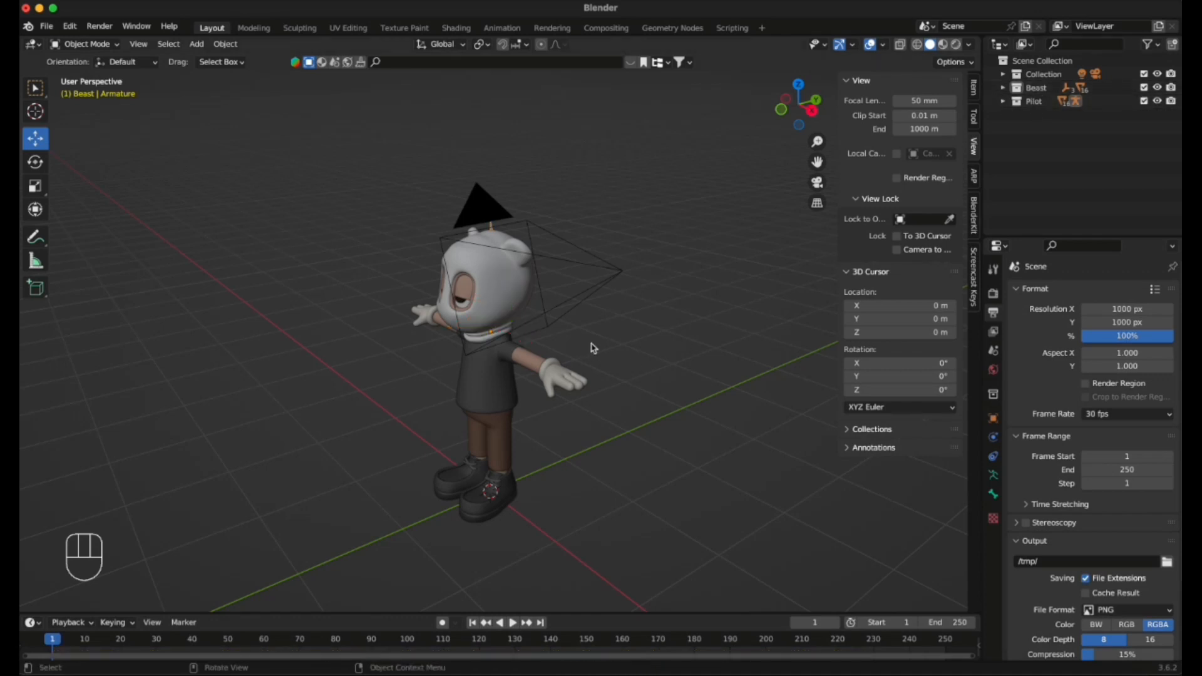
# Inspect the character in wireframe shading, and return the viewport to solid shading.
pyautogui.moveTo(596, 344); pyautogui.dragTo(472, 343, button='middle')
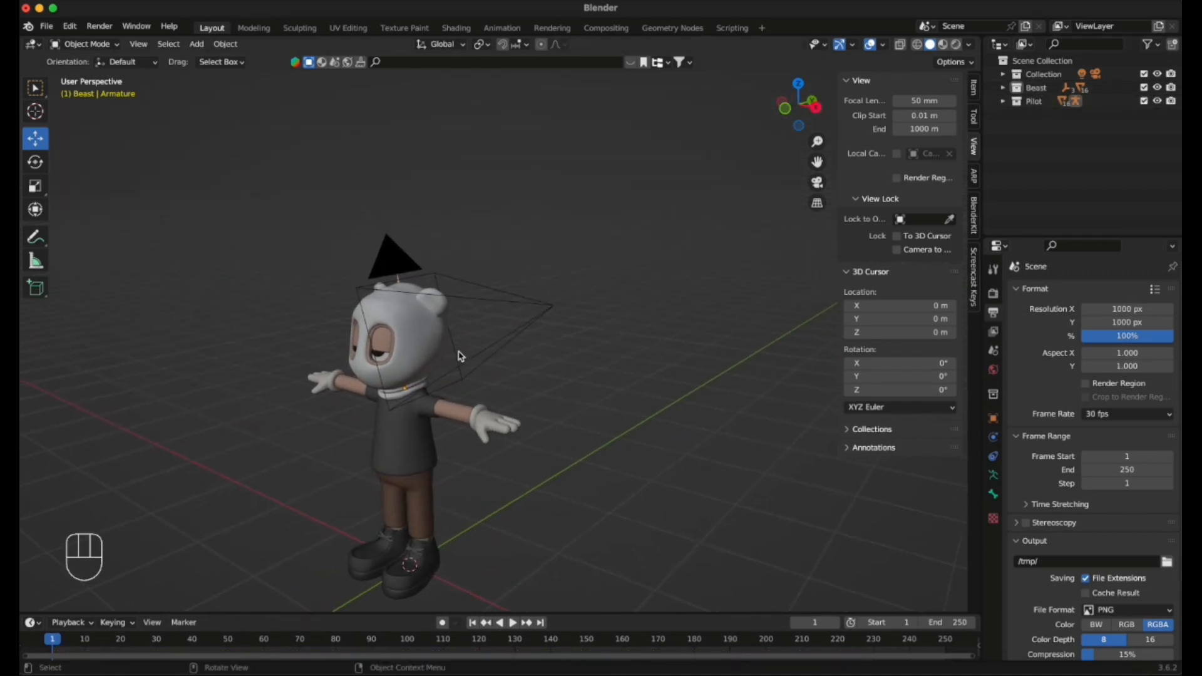
pyautogui.moveTo(642, 368); pyautogui.dragTo(571, 324, button='middle')
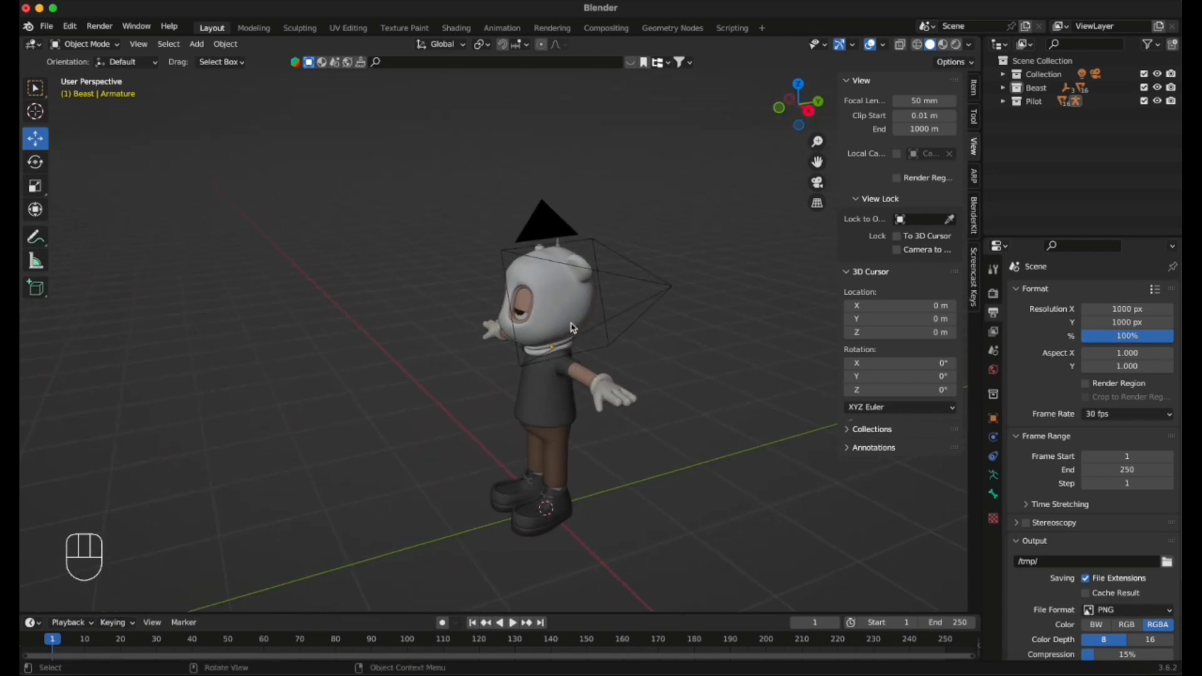
pyautogui.click(571, 323)
pyautogui.click(763, 276)
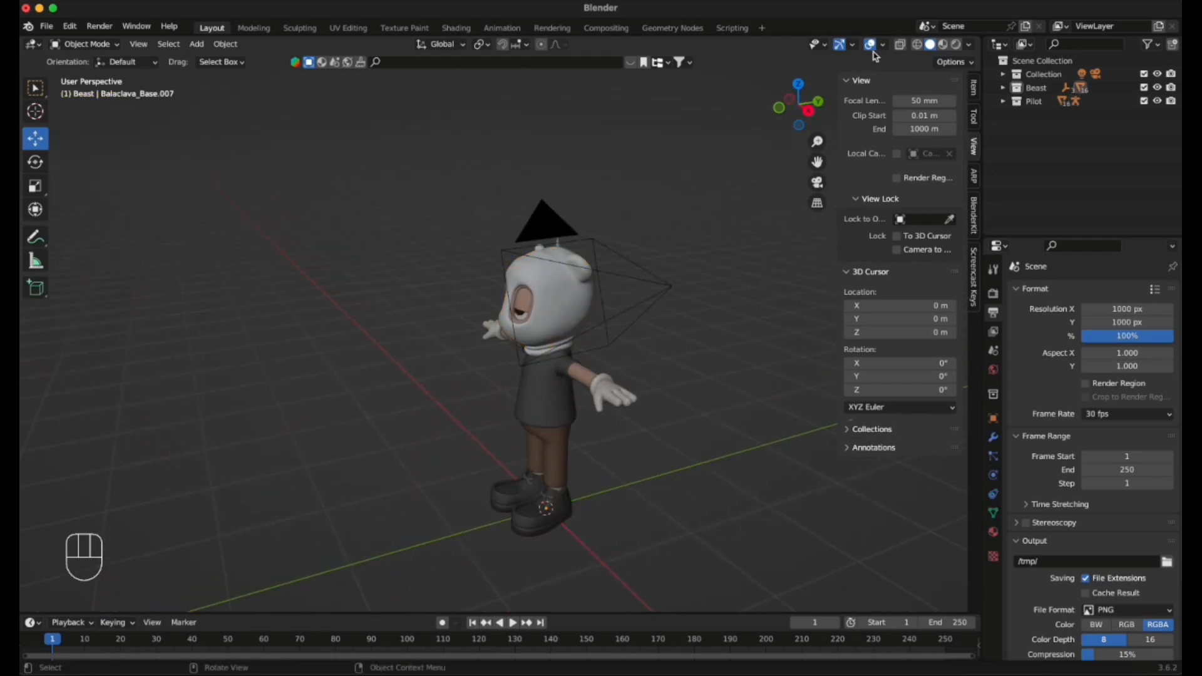
pyautogui.click(916, 46)
pyautogui.click(931, 45)
# Select all objects in the Pilot collection, try moving them out of the Beast's head, and undo the move.
pyautogui.click(1032, 102)
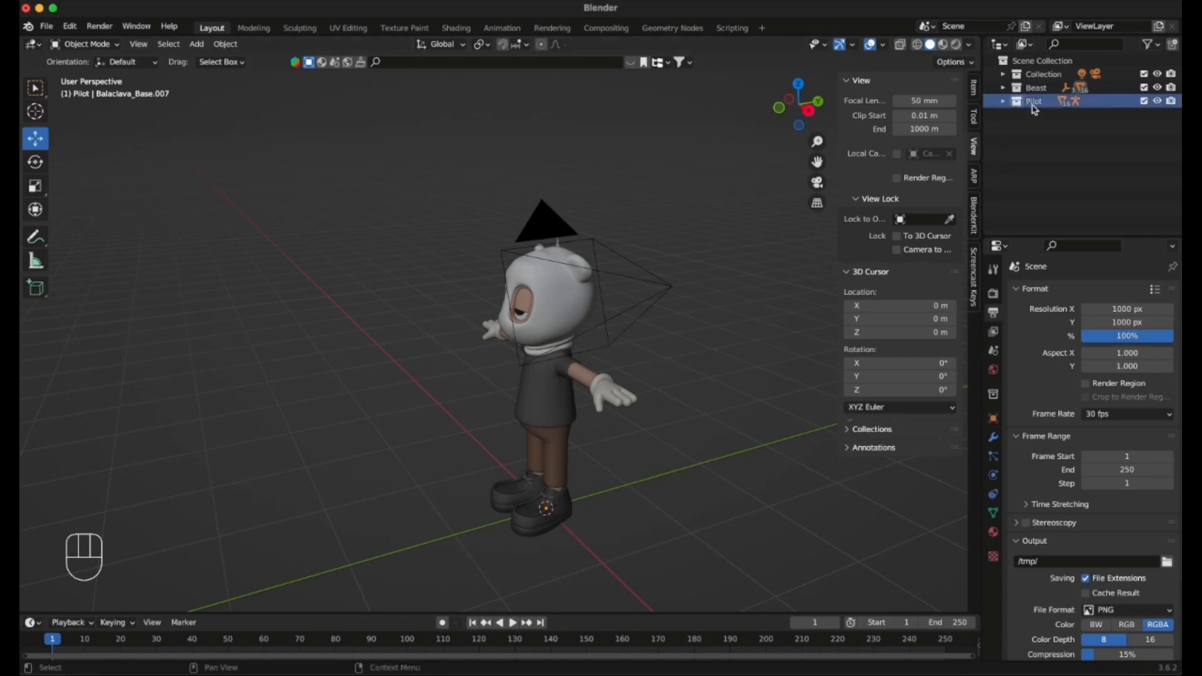
pyautogui.rightClick(1033, 108)
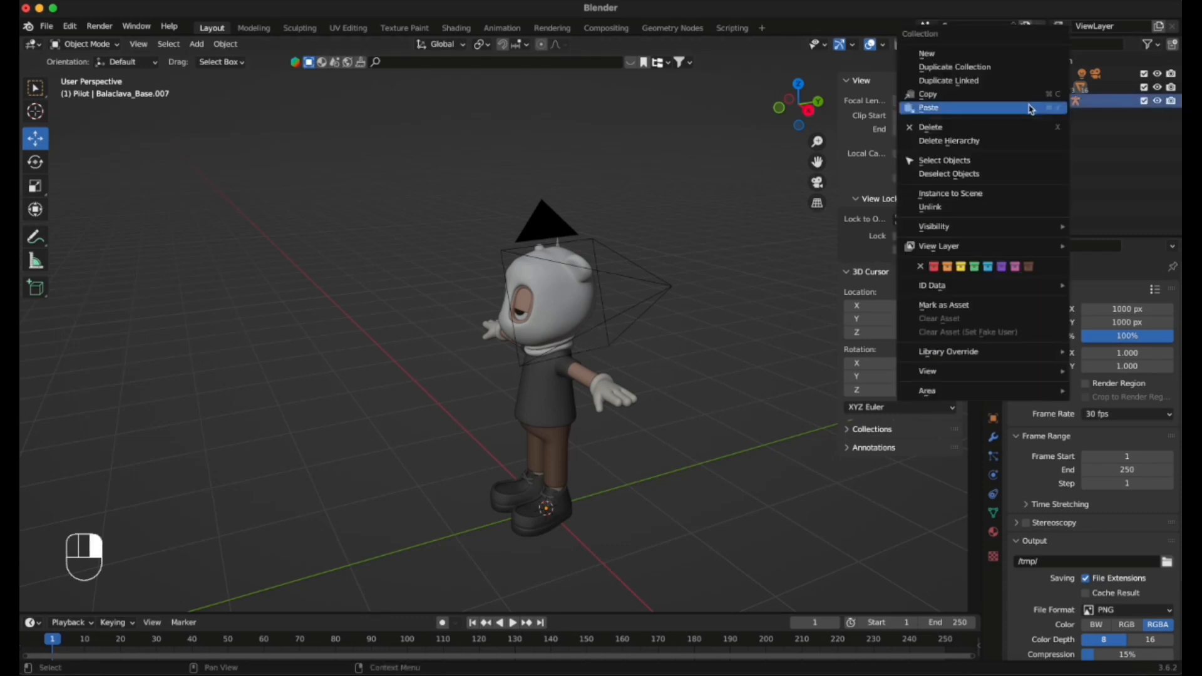
pyautogui.click(938, 160)
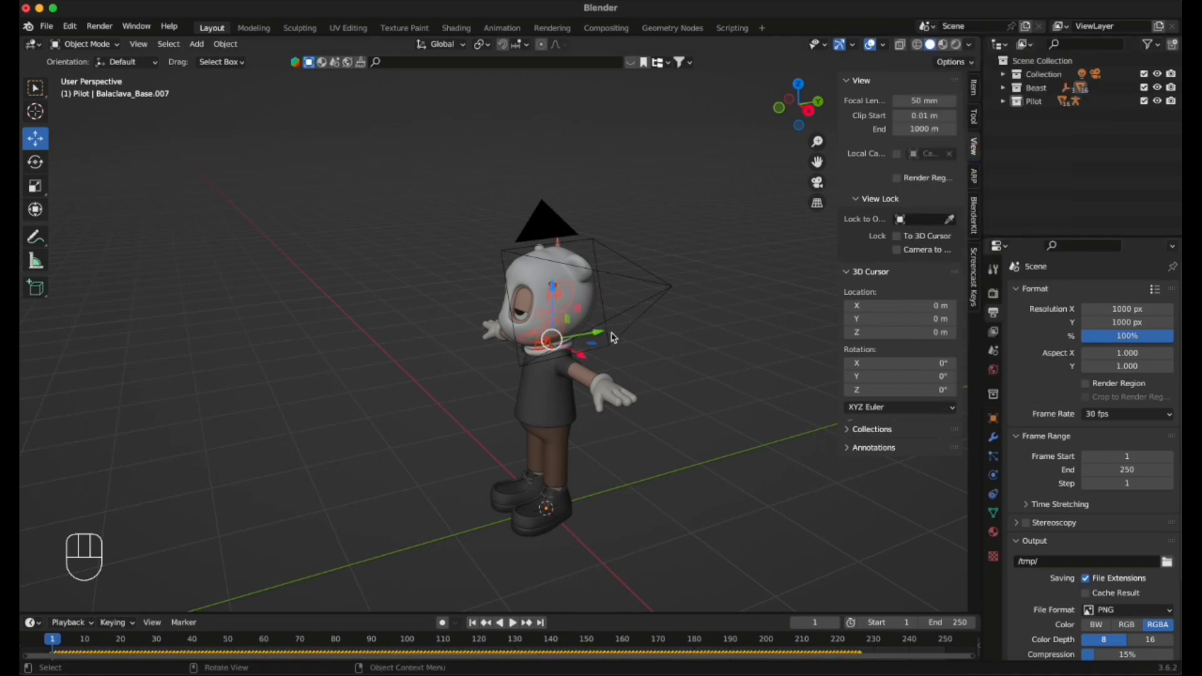
pyautogui.moveTo(613, 338); pyautogui.dragTo(427, 376)
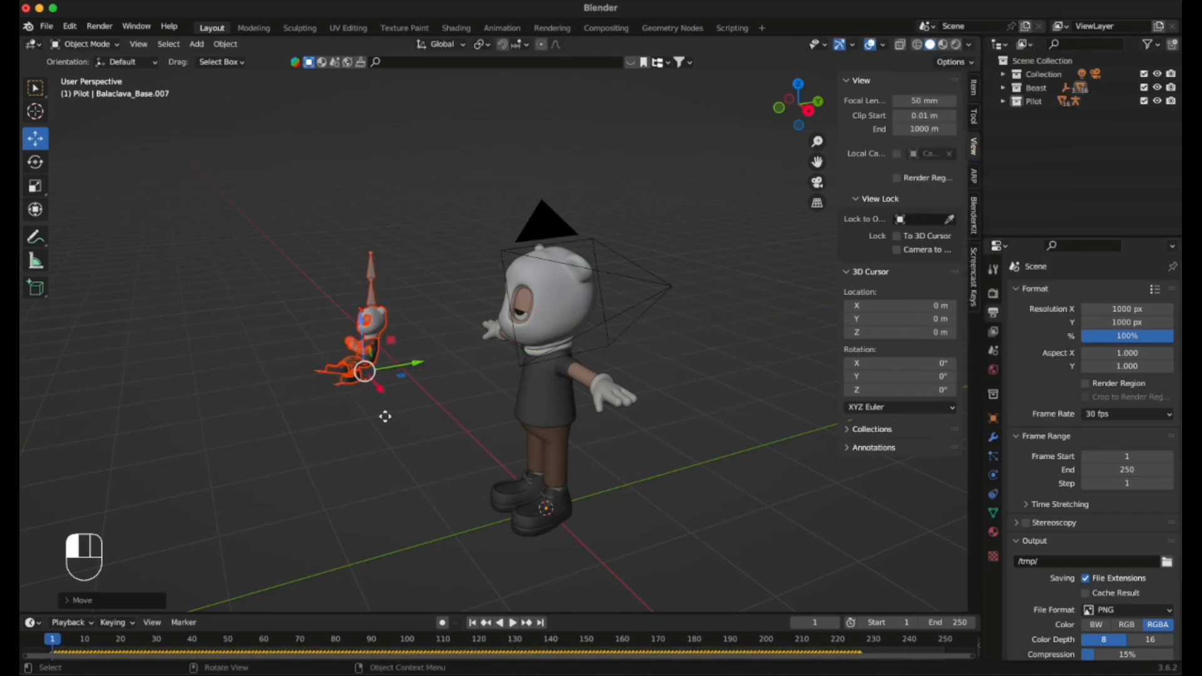
pyautogui.moveTo(384, 416); pyautogui.dragTo(479, 515)
pyautogui.press('super+z')
pyautogui.press('super+z')
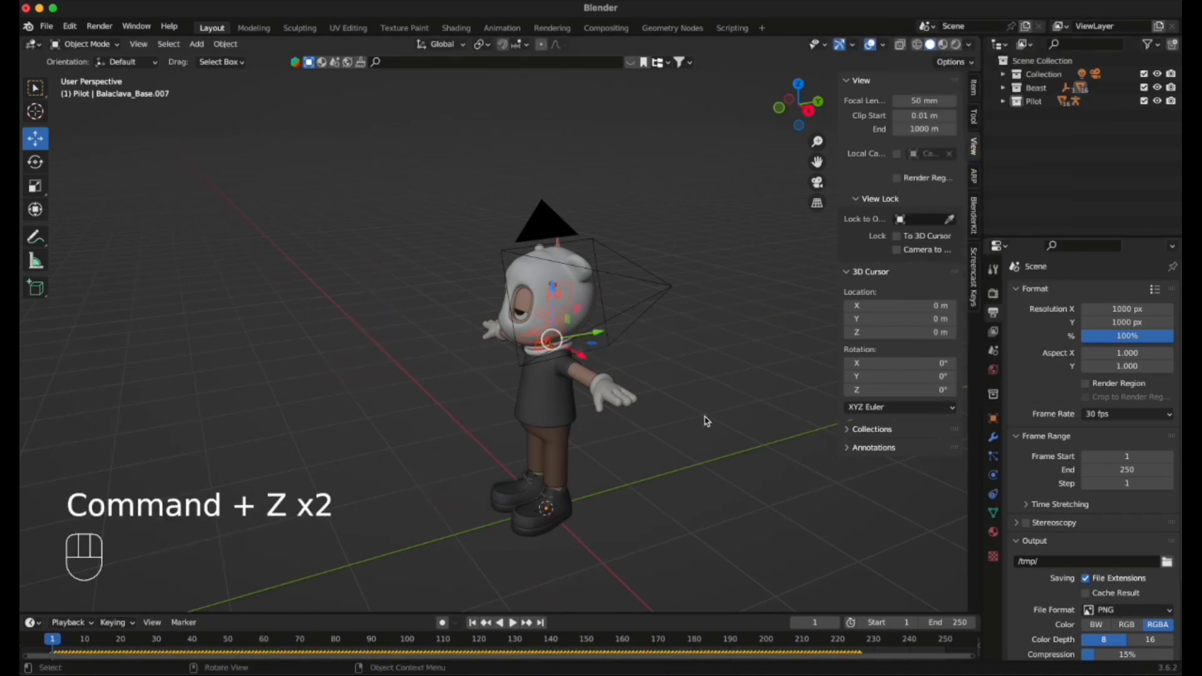
# Select all objects in the Beast collection, try moving them along the Y axis, undo the move, and clear the selection.
pyautogui.click(1001, 88)
pyautogui.rightClick(1002, 88)
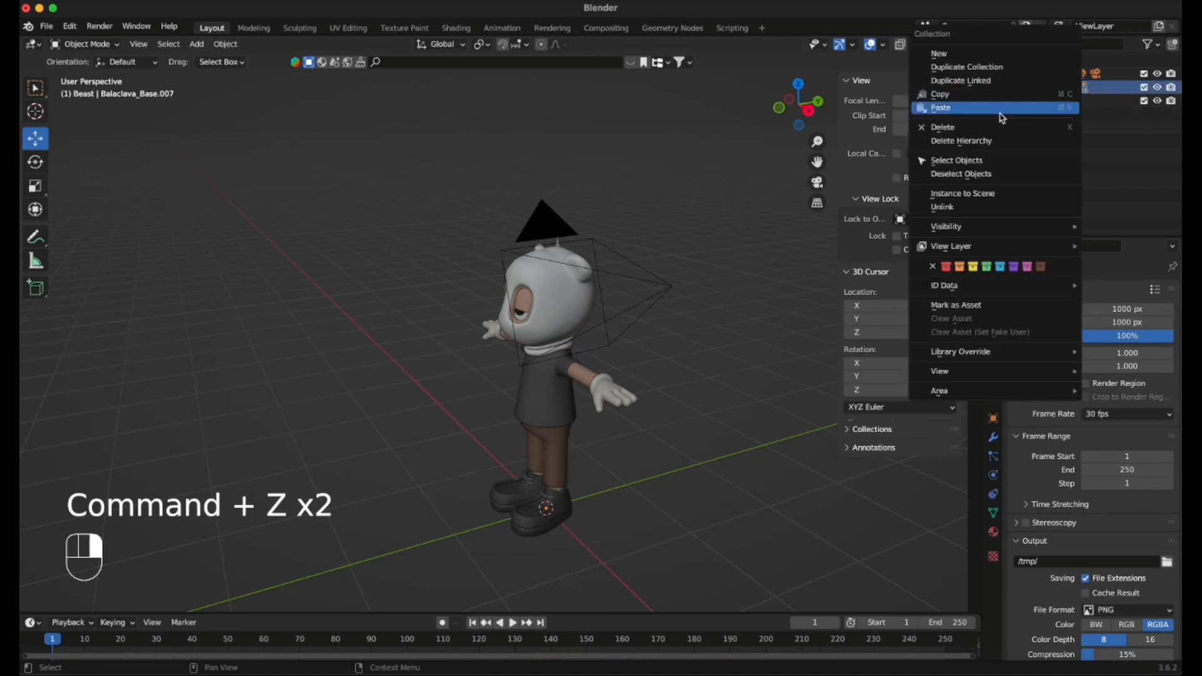
pyautogui.click(989, 162)
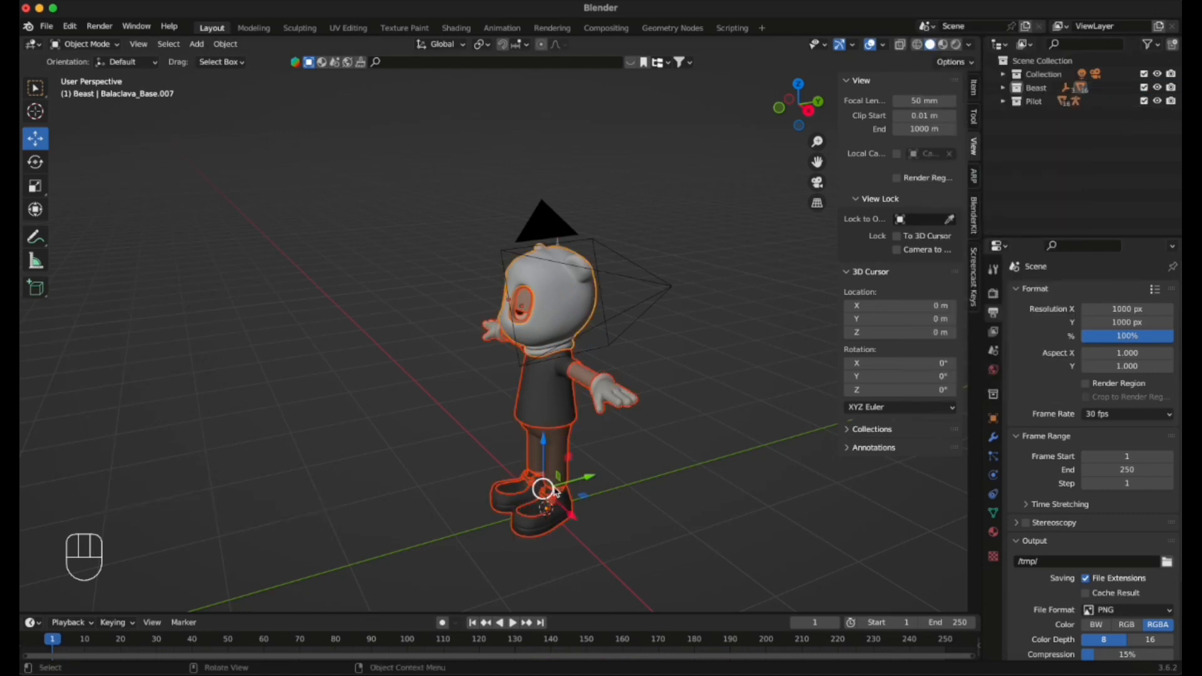
pyautogui.press('g')
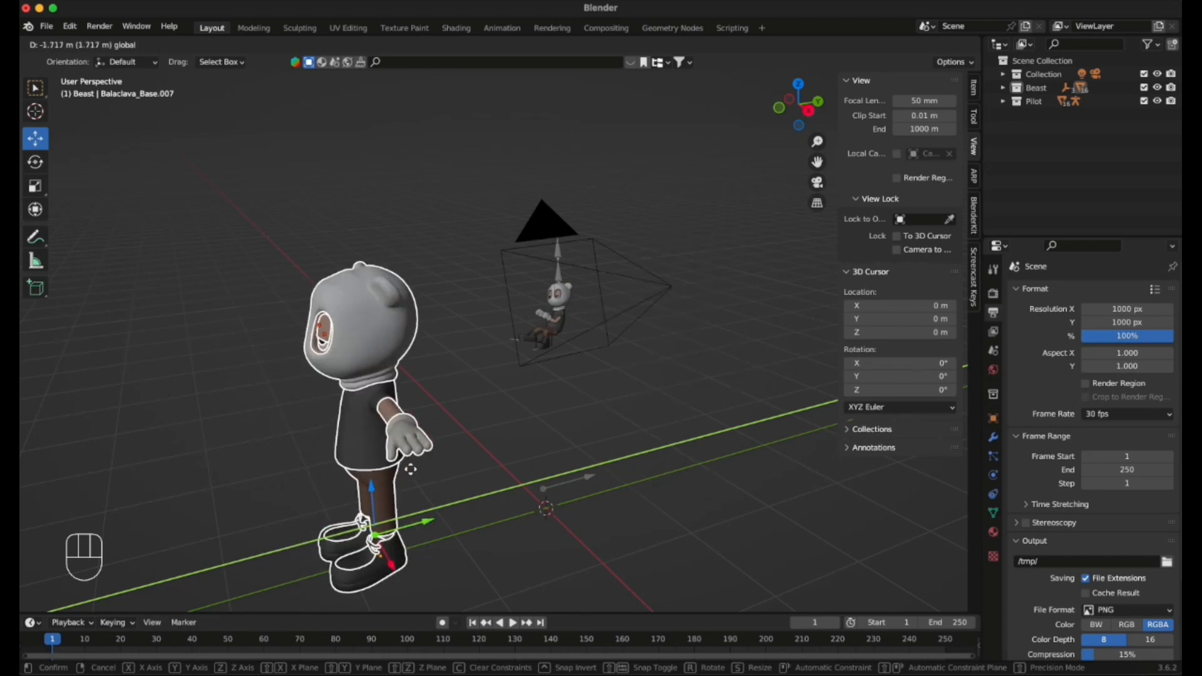
pyautogui.press('super+z')
pyautogui.click(723, 365)
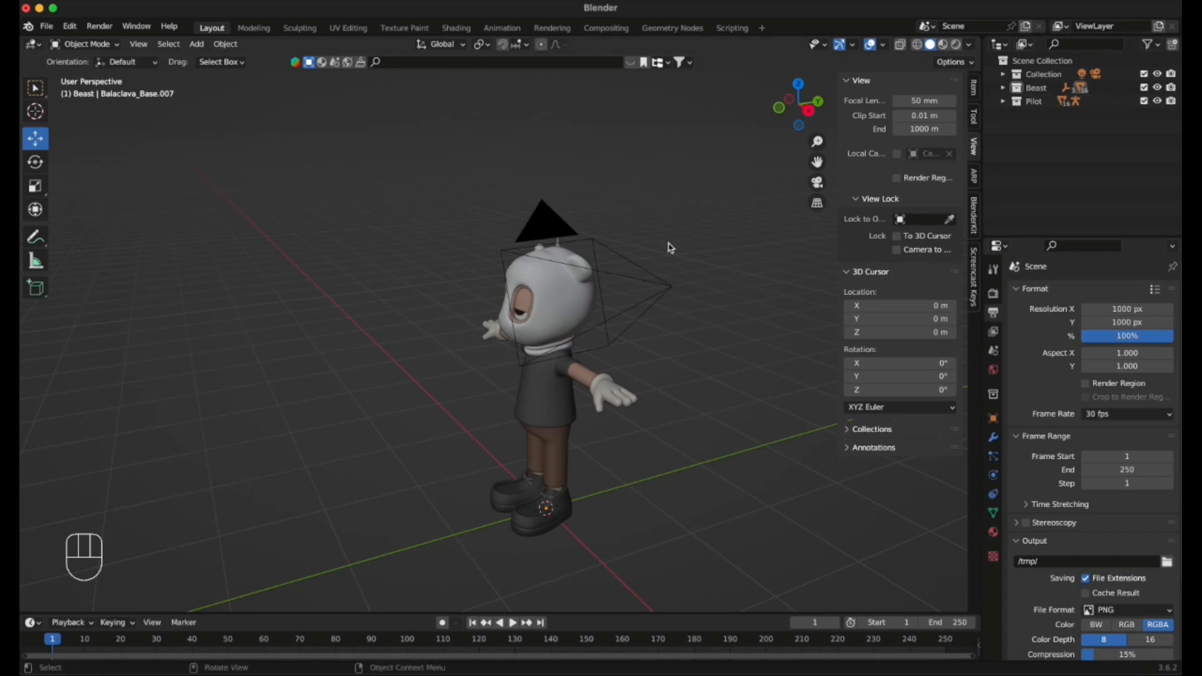
# Hide the Beast's balaclava head mesh to examine the pilot's placement inside, and unhide the mesh.
pyautogui.scroll(4, 651, 270)
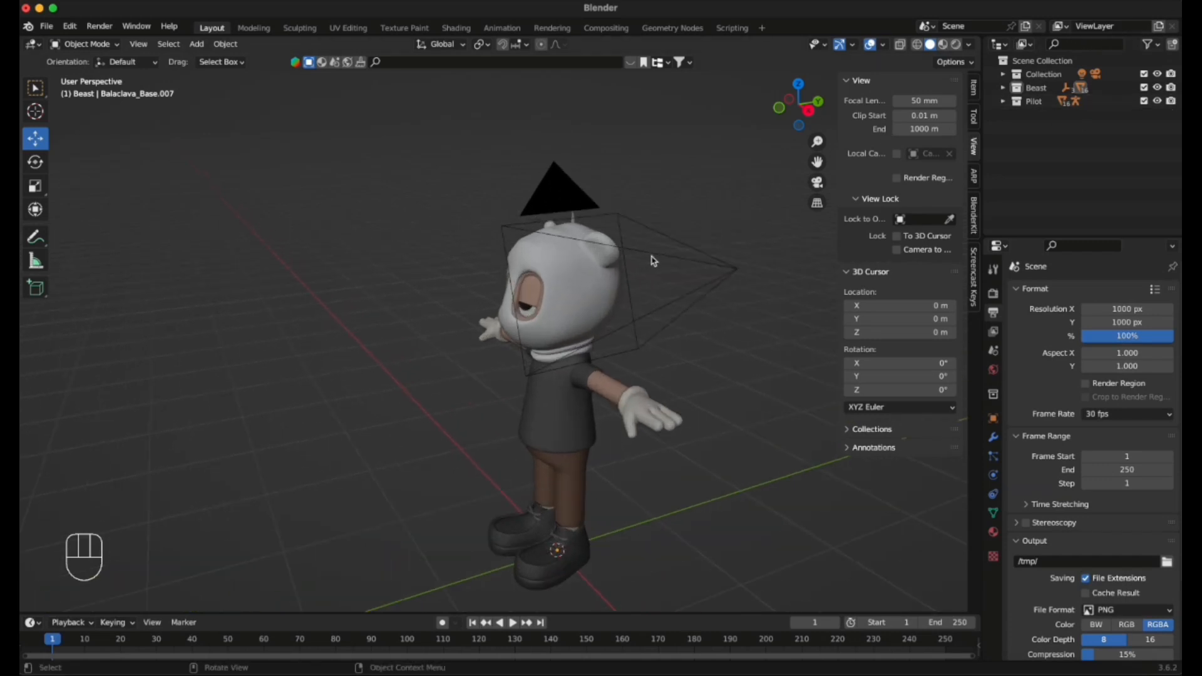
pyautogui.moveTo(816, 163); pyautogui.dragTo(731, 160)
pyautogui.moveTo(712, 297); pyautogui.dragTo(758, 223, button='middle')
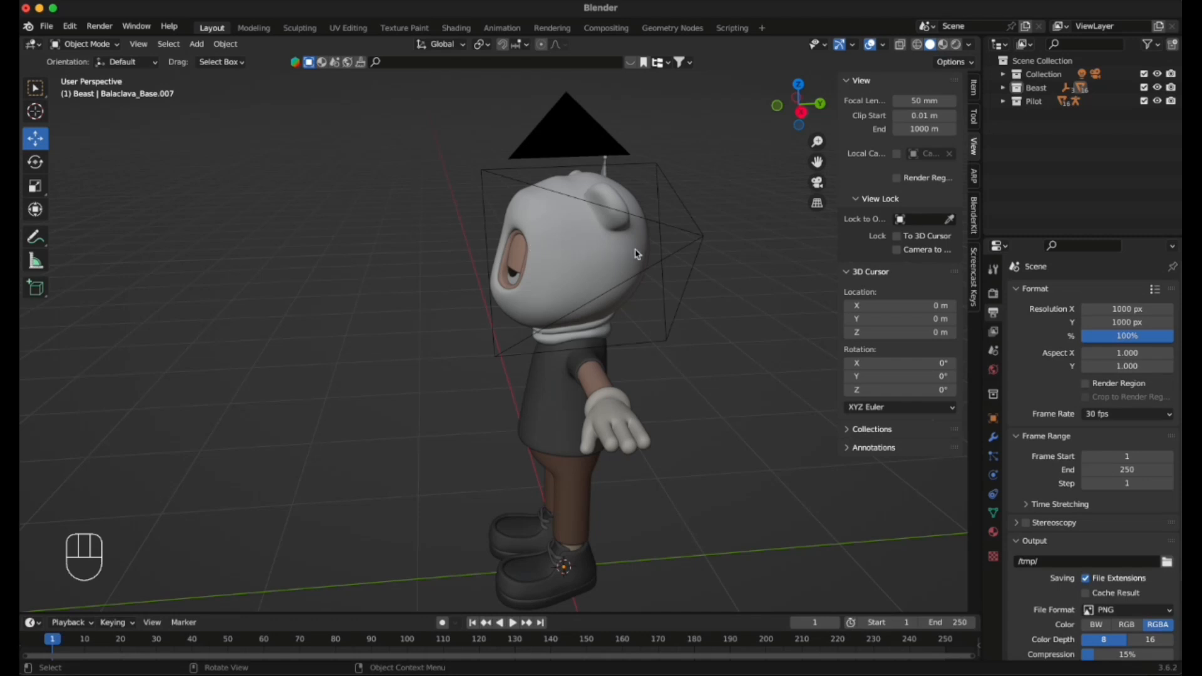
pyautogui.moveTo(817, 162); pyautogui.dragTo(742, 176)
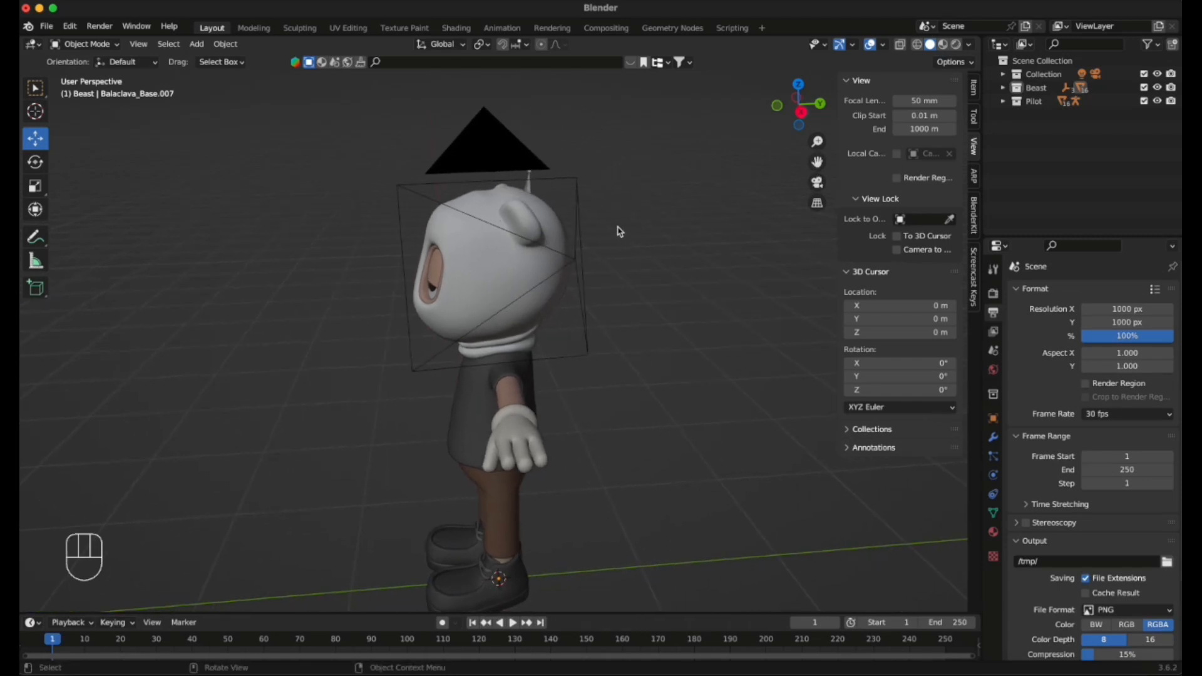
pyautogui.scroll(3, 615, 232)
pyautogui.moveTo(632, 210)
pyautogui.mouseDown(button='middle')
pyautogui.moveTo(617, 204)
pyautogui.moveTo(617, 217)
pyautogui.mouseUp(button='middle')
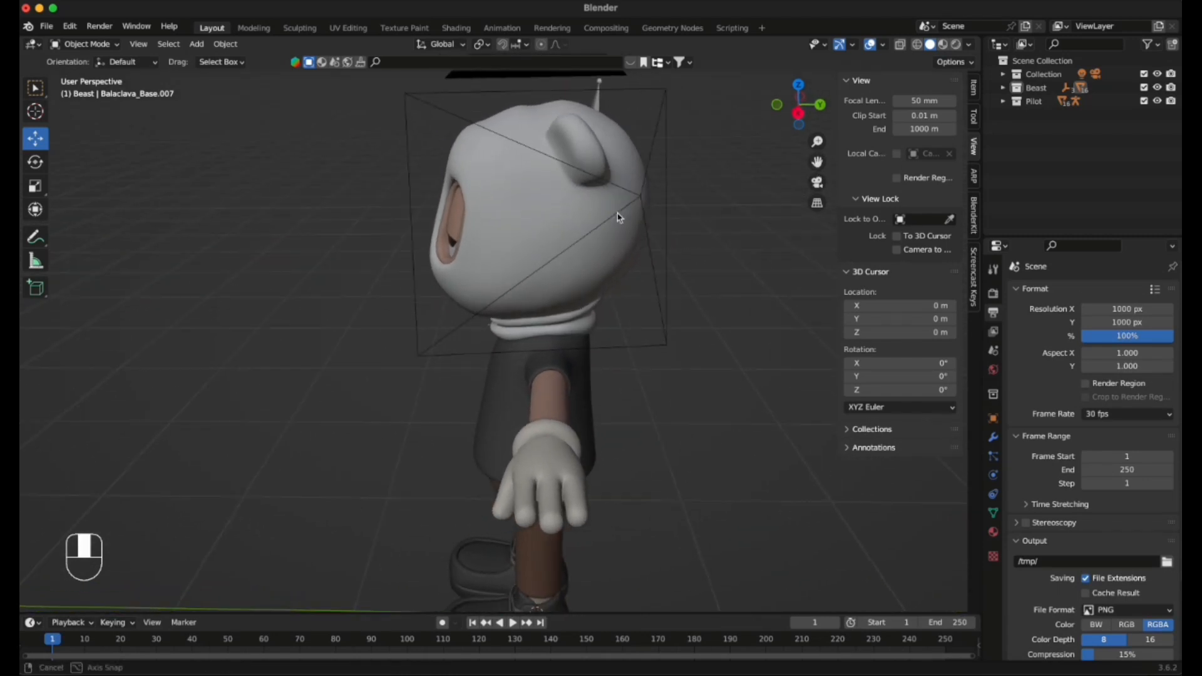
pyautogui.click(577, 217)
pyautogui.press('h')
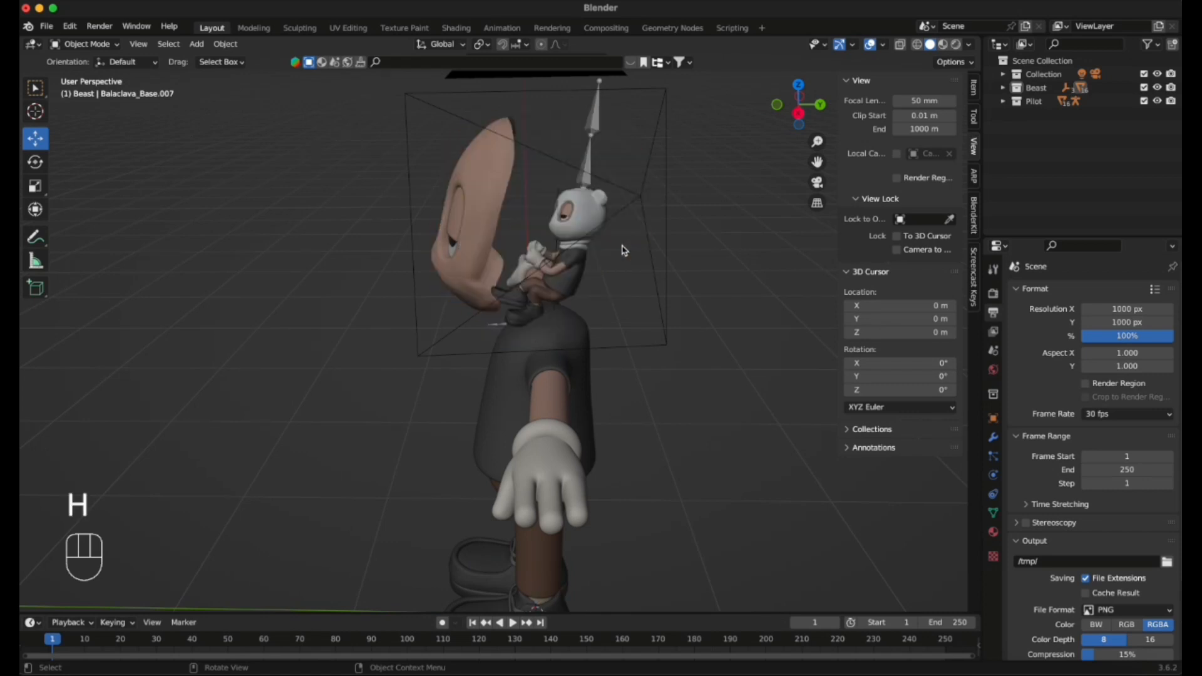
pyautogui.moveTo(628, 221); pyautogui.dragTo(617, 224, button='middle')
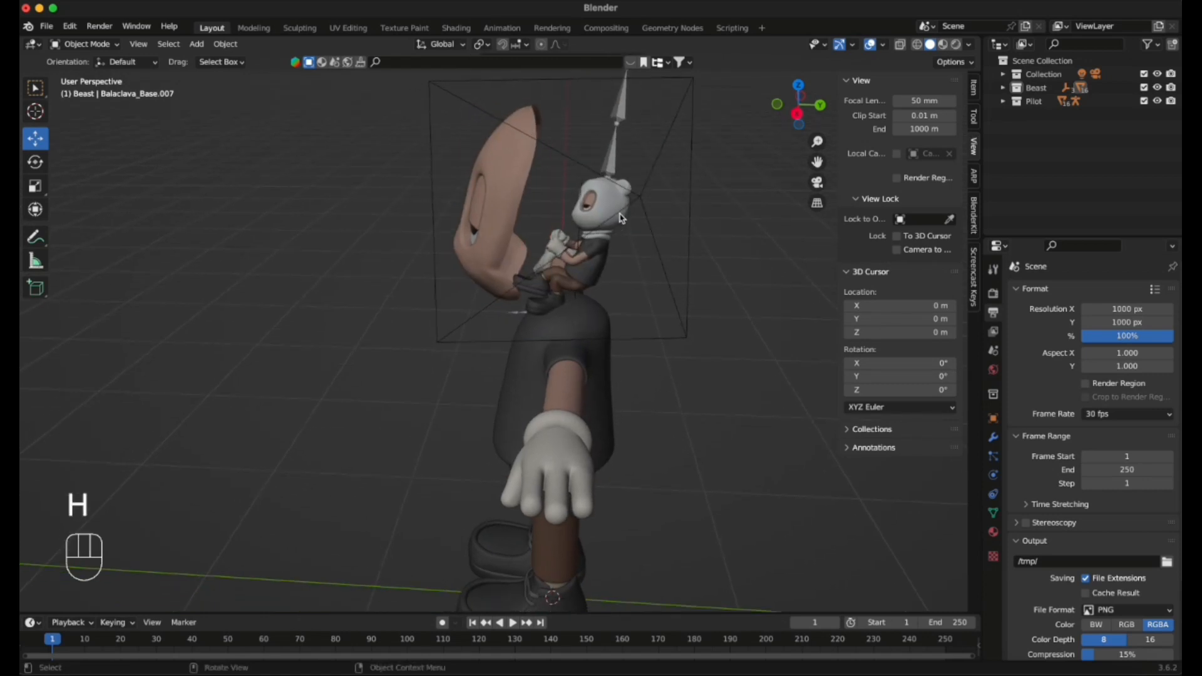
pyautogui.hotkey('alt', 'h')
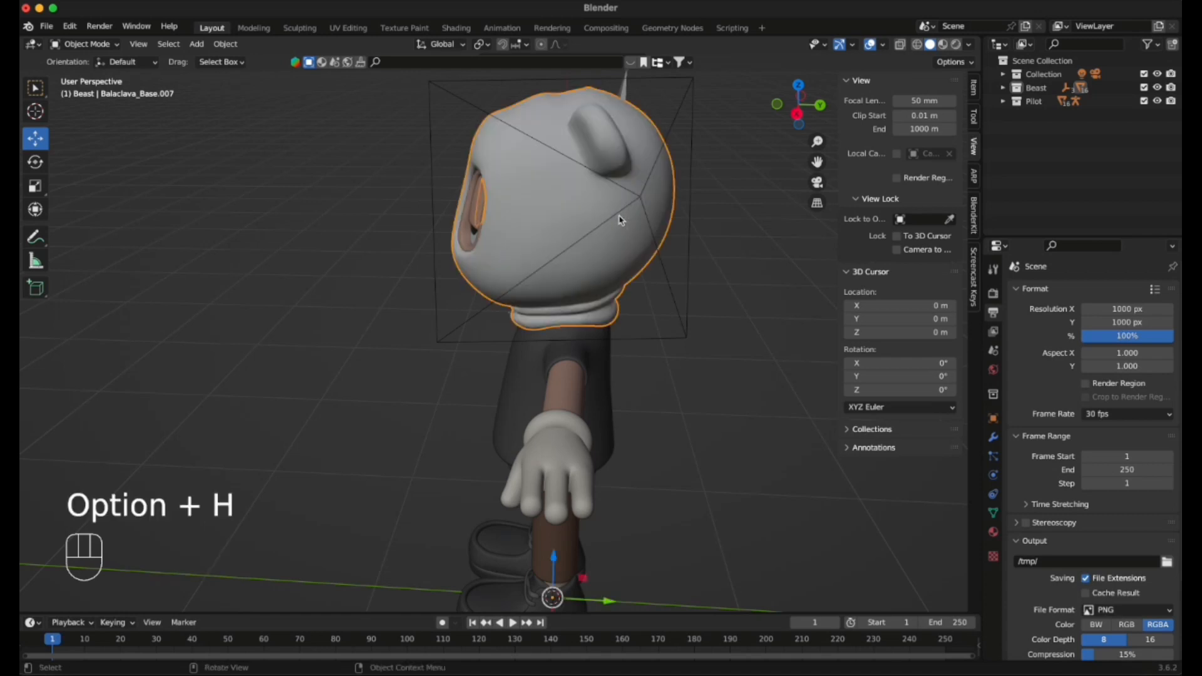
# Hide and unhide the balaclava mesh once more to check the head's interior, and clear the selection.
pyautogui.click(665, 247)
pyautogui.click(552, 205)
pyautogui.press('h')
pyautogui.hotkey('alt', 'h')
pyautogui.click(738, 230)
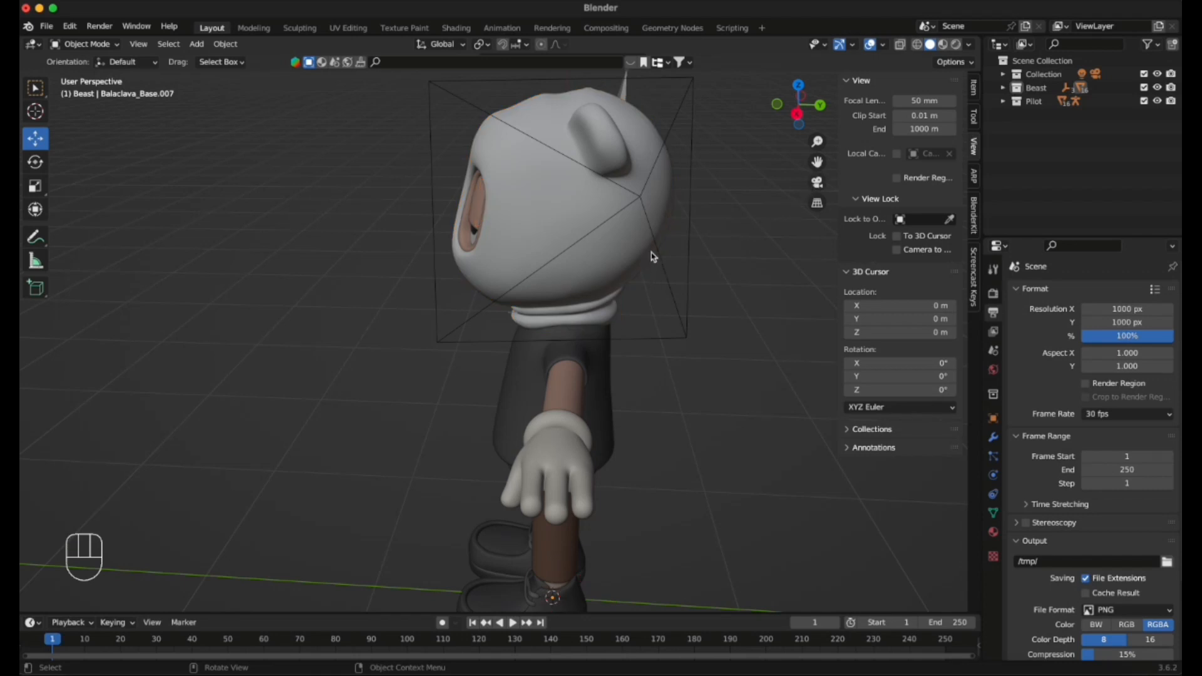
# Select the Beast's balaclava mesh, and switch it into Edit Mode and back to Object Mode.
pyautogui.scroll(-2, 779, 268)
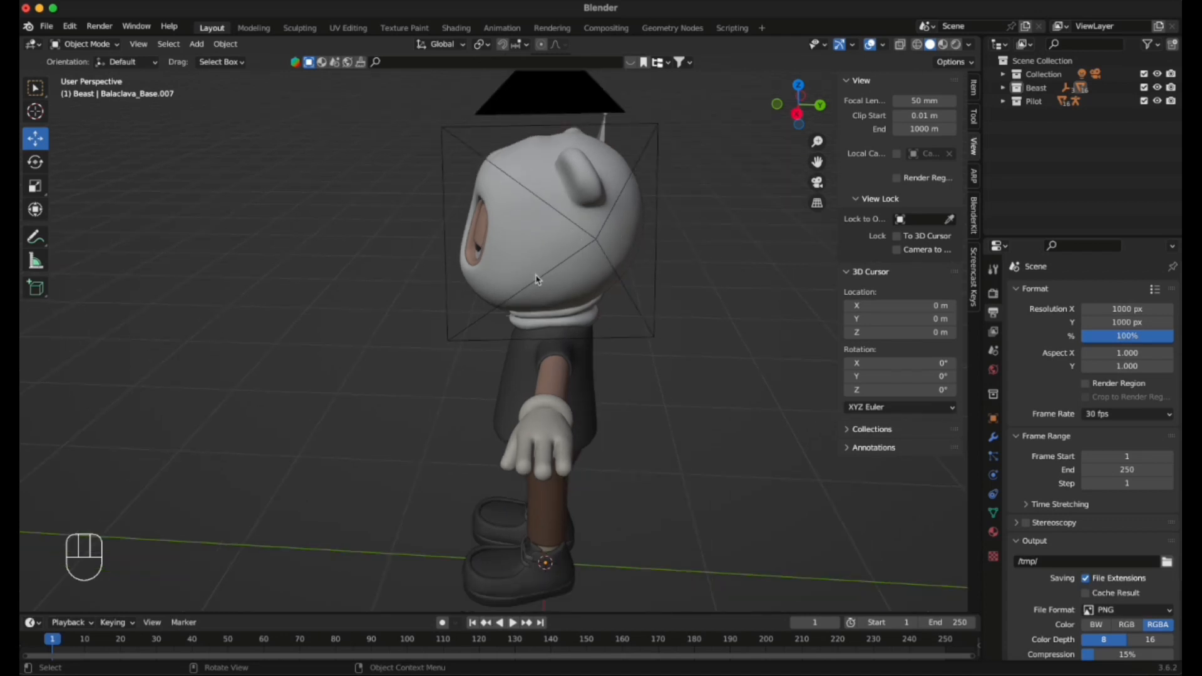
pyautogui.click(679, 219)
pyautogui.click(545, 232)
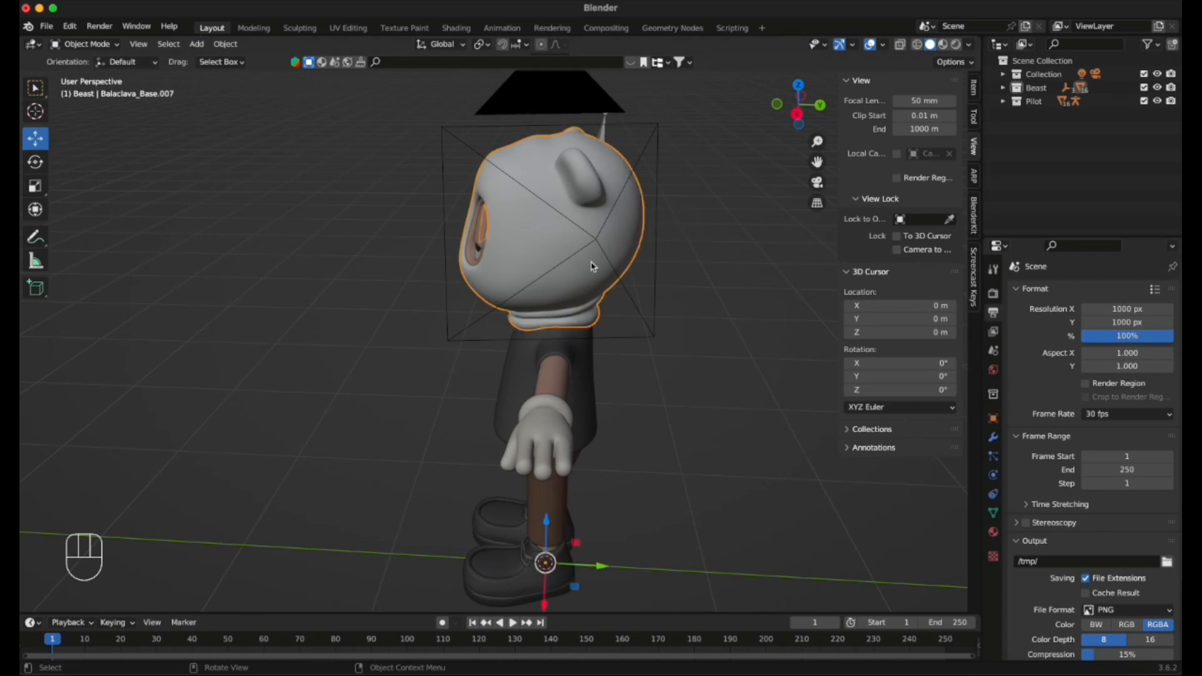
pyautogui.moveTo(356, 259); pyautogui.dragTo(409, 226, button='middle')
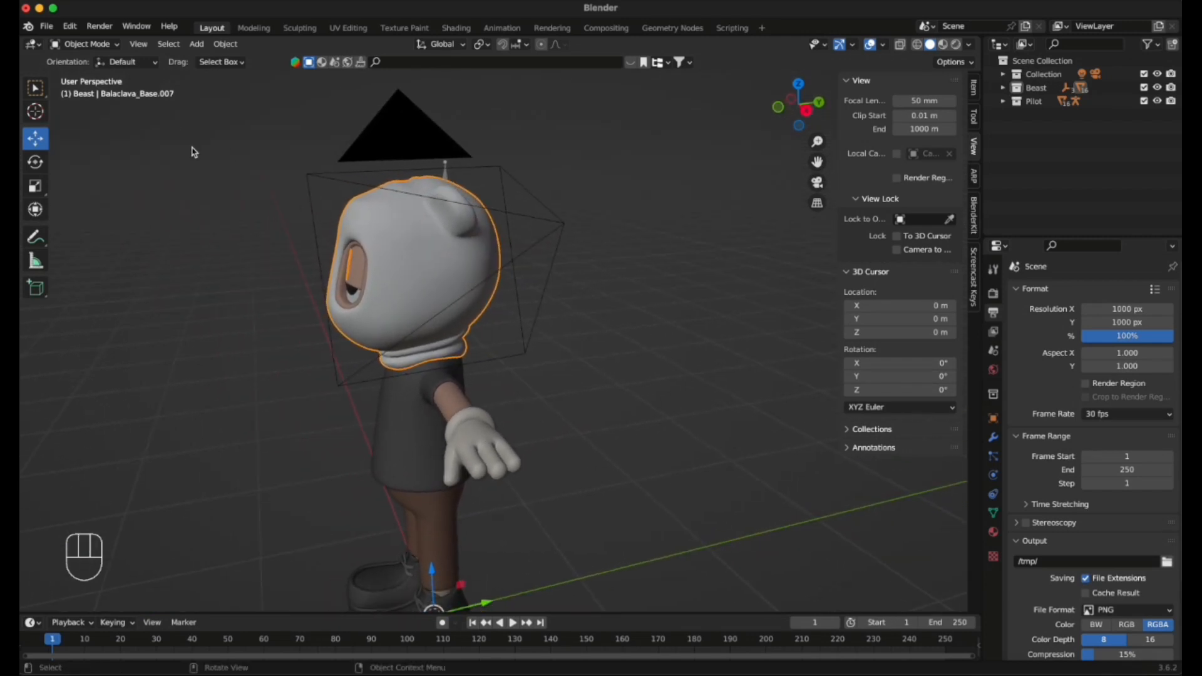
pyautogui.moveTo(259, 250); pyautogui.dragTo(224, 248, button='middle')
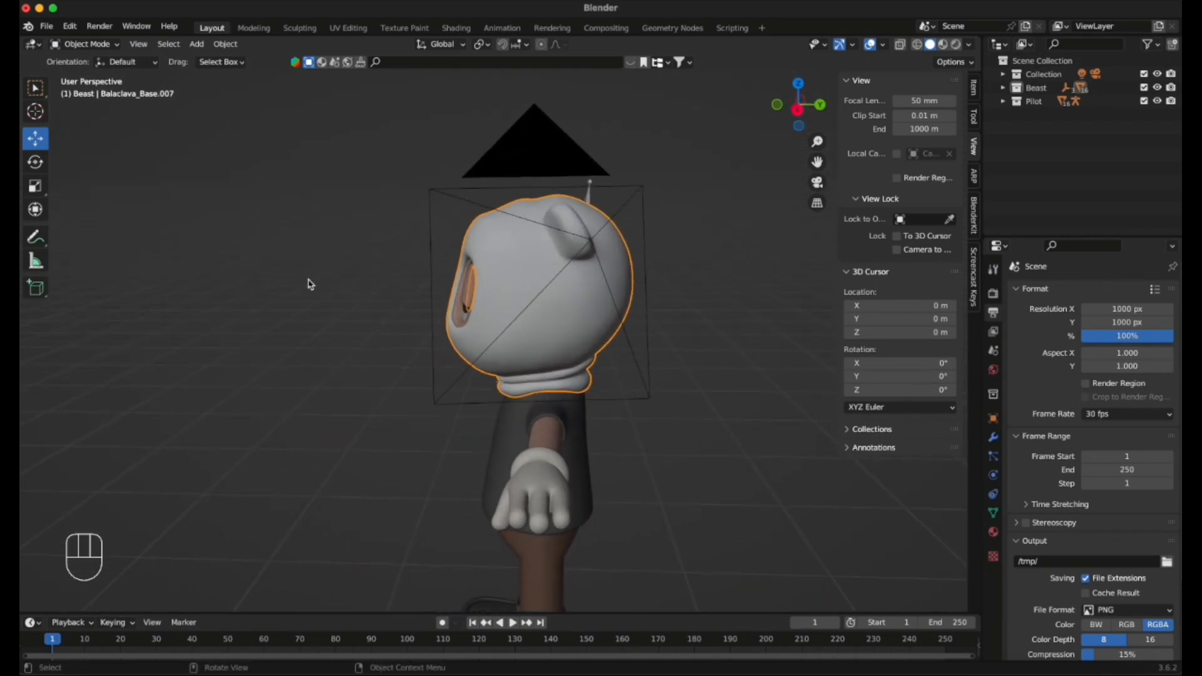
pyautogui.press('Tab')
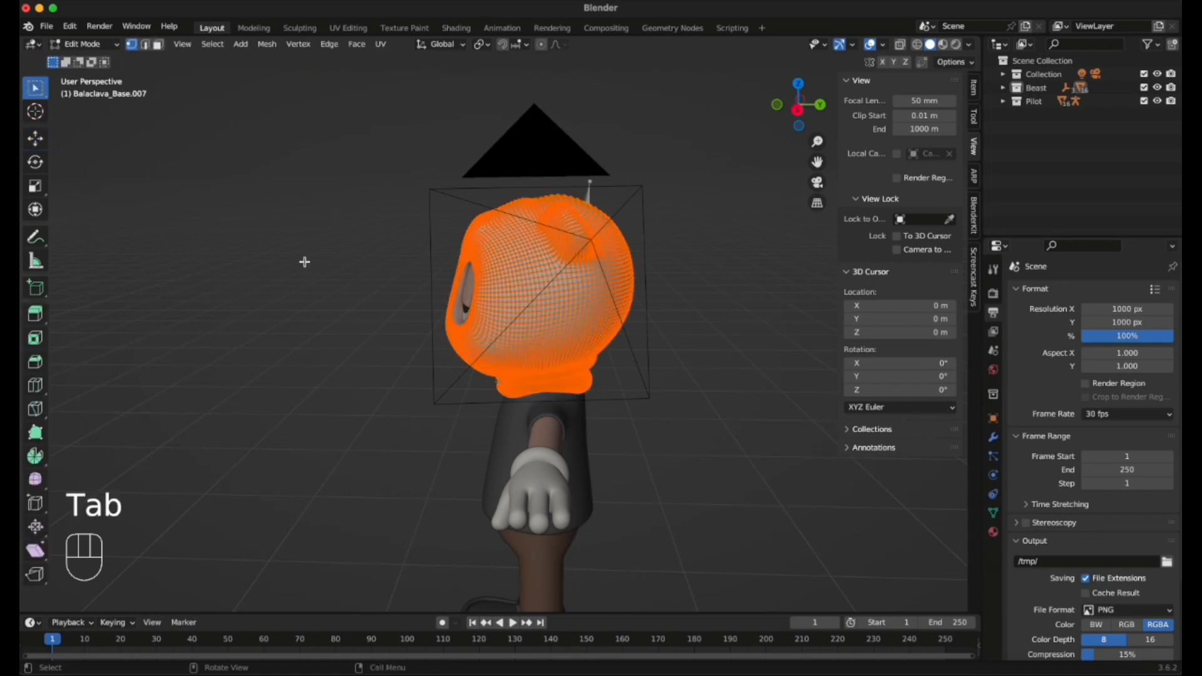
pyautogui.press('Tab')
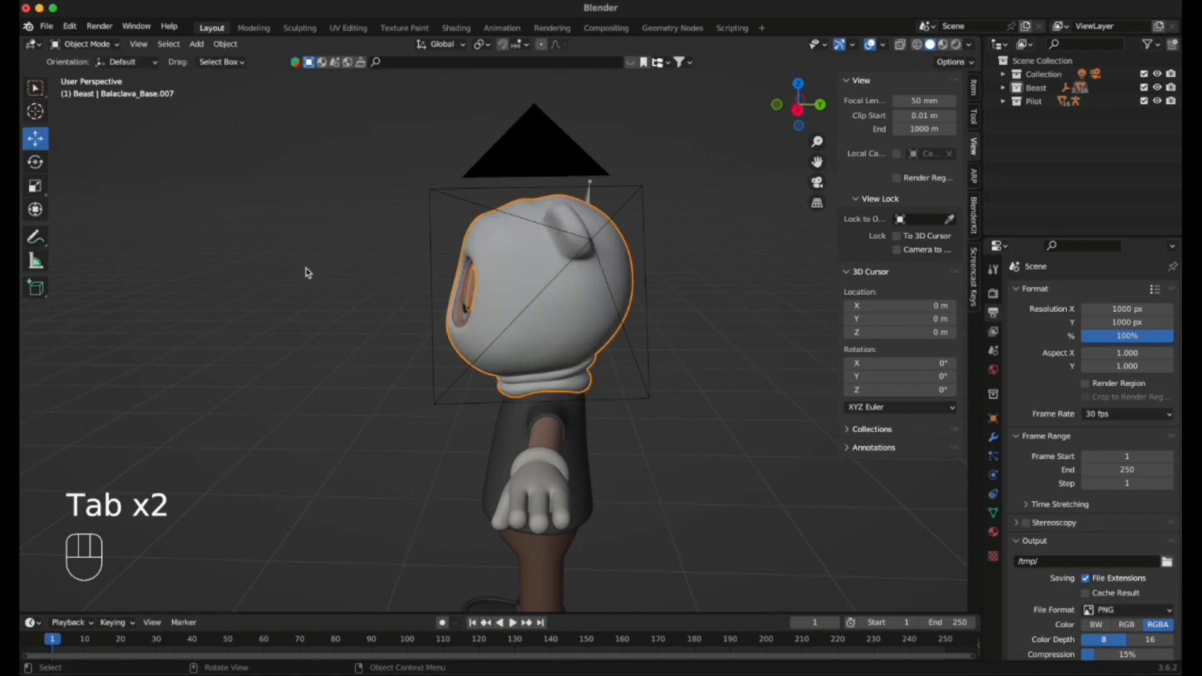
# Toggle the selected balaclava between Edit Mode and Object Mode, and leave it in Edit Mode.
pyautogui.click(94, 45)
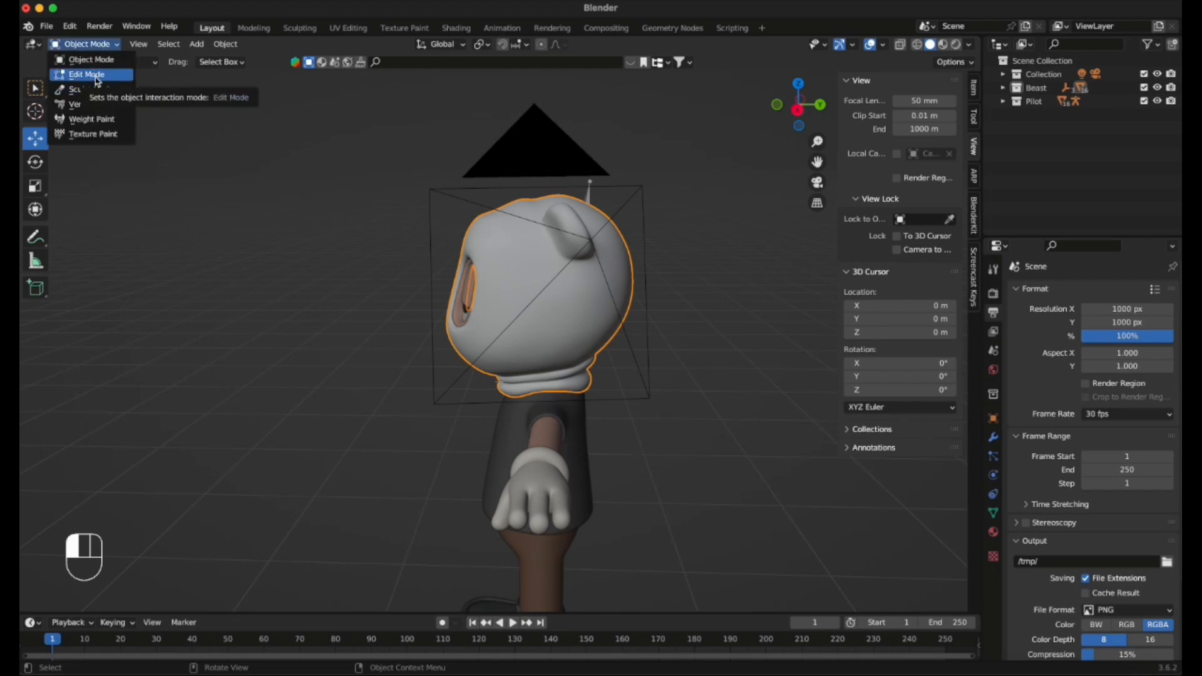
pyautogui.click(97, 78)
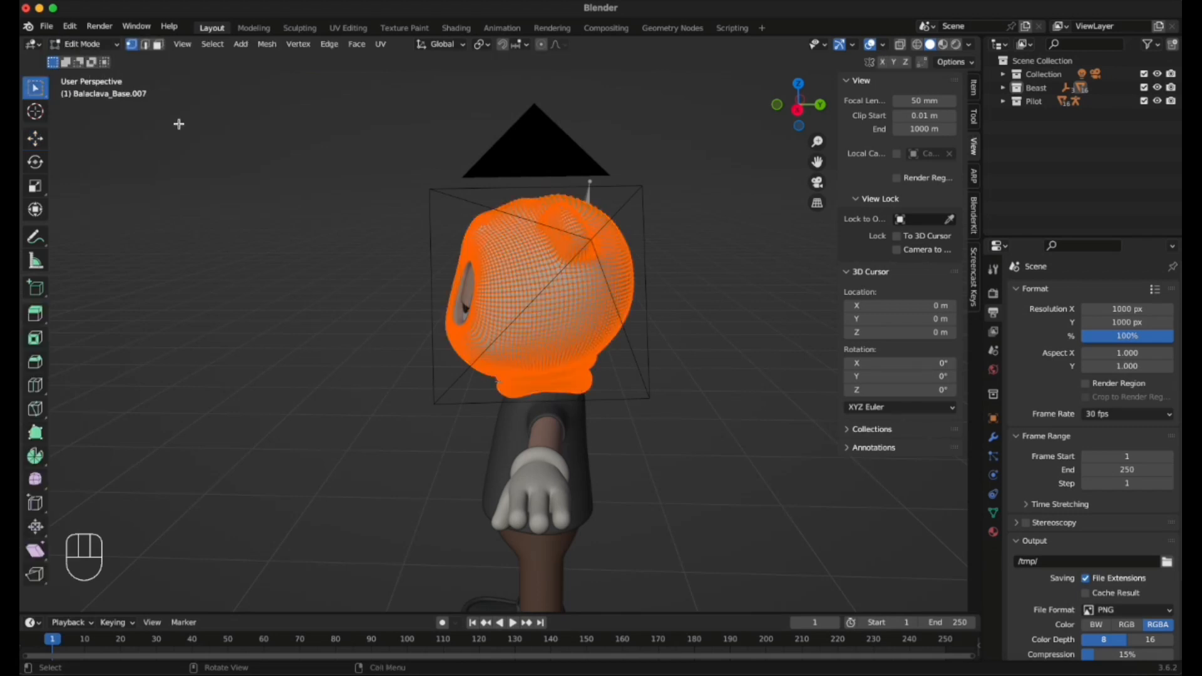
pyautogui.click(84, 44)
pyautogui.click(84, 60)
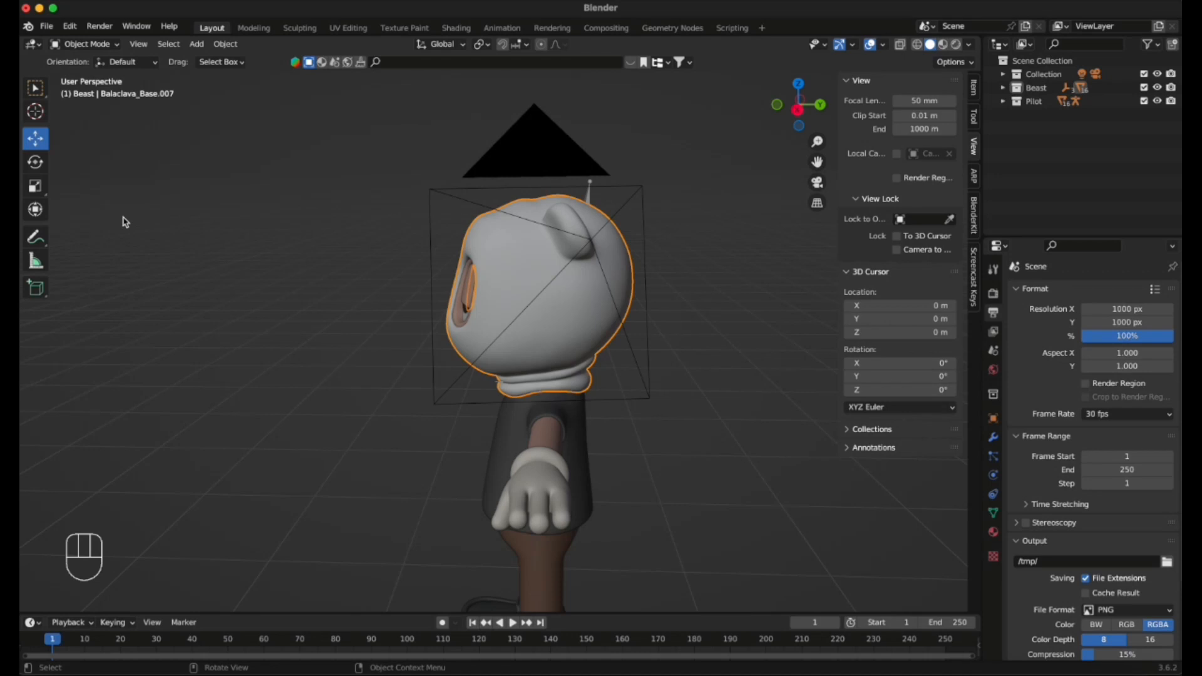
pyautogui.press('Tab')
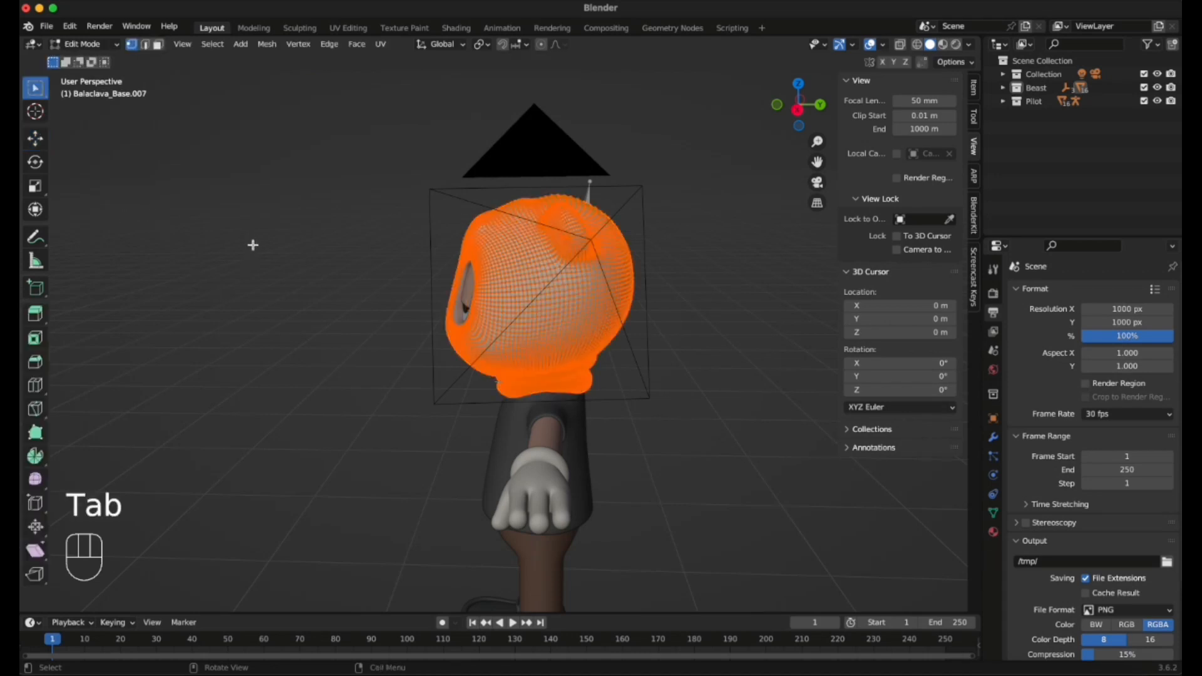
# Examine the balaclava mesh from the side, previewing it in wireframe shading and returning to solid shading.
pyautogui.scroll(2, 628, 257)
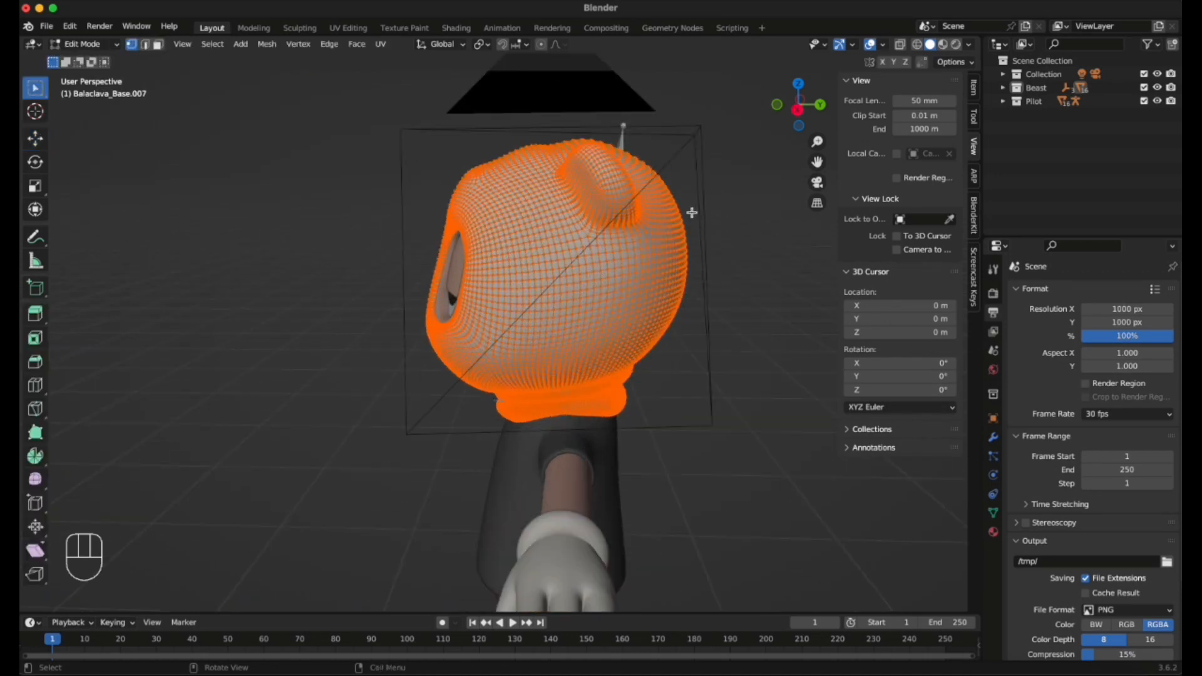
pyautogui.moveTo(817, 162); pyautogui.dragTo(710, 189)
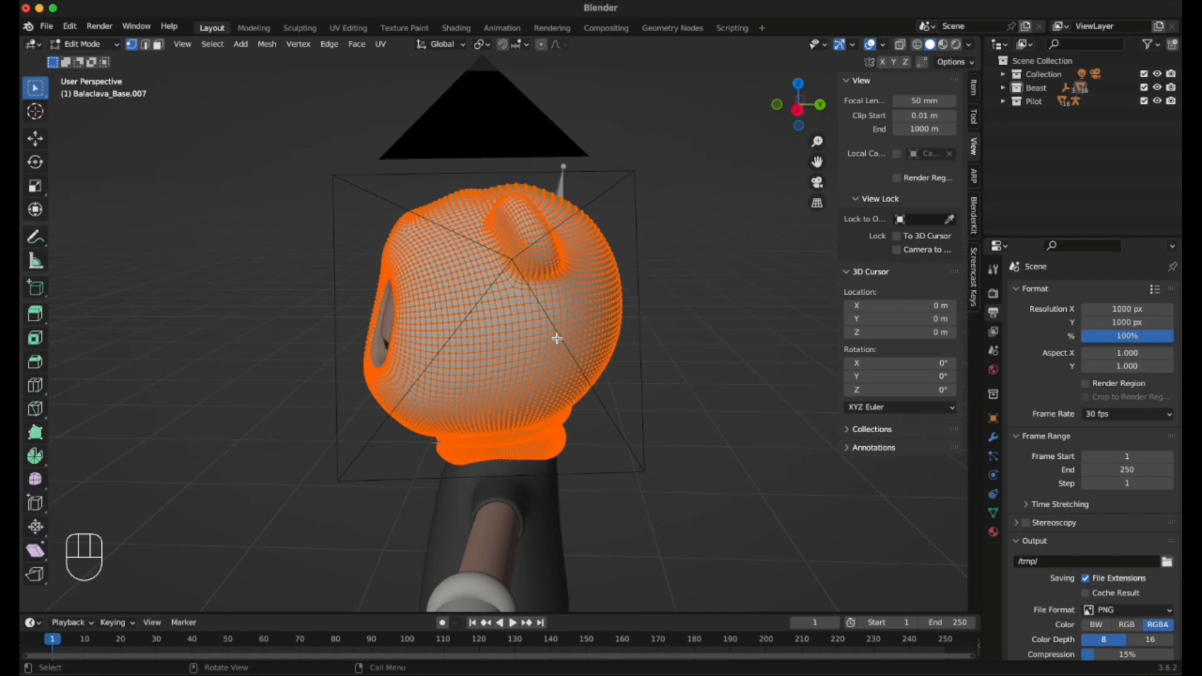
pyautogui.moveTo(692, 318); pyautogui.dragTo(732, 326, button='middle')
pyautogui.moveTo(686, 462); pyautogui.dragTo(689, 448, button='middle')
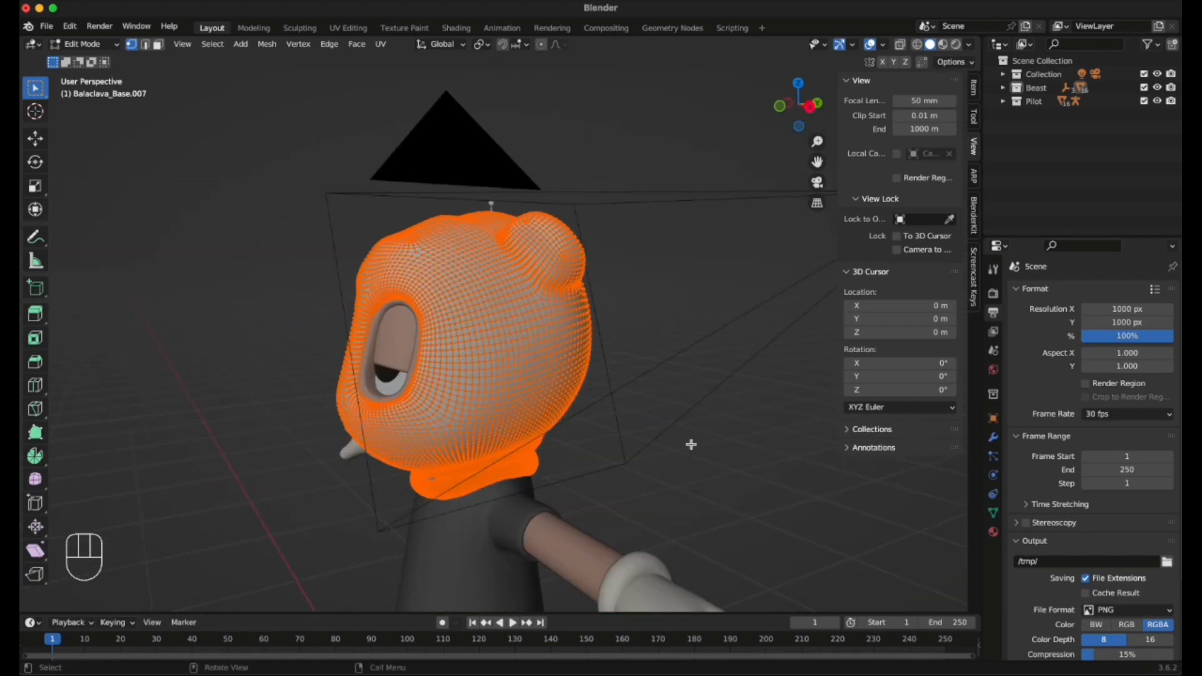
pyautogui.click(917, 46)
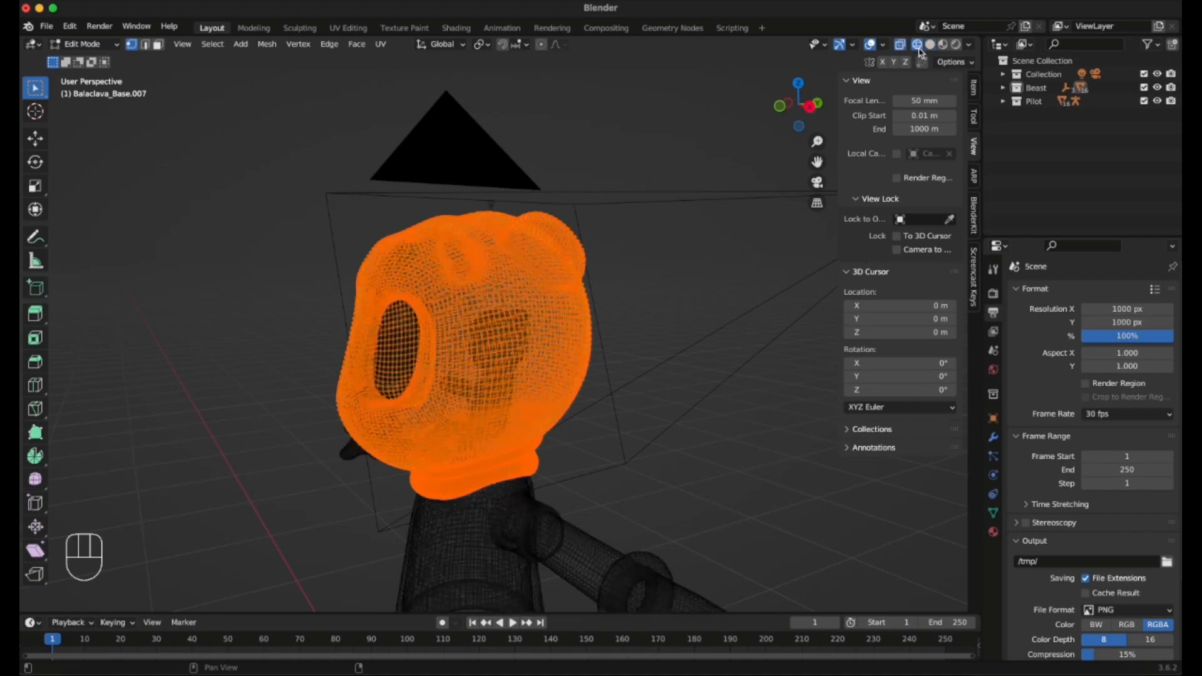
pyautogui.click(930, 45)
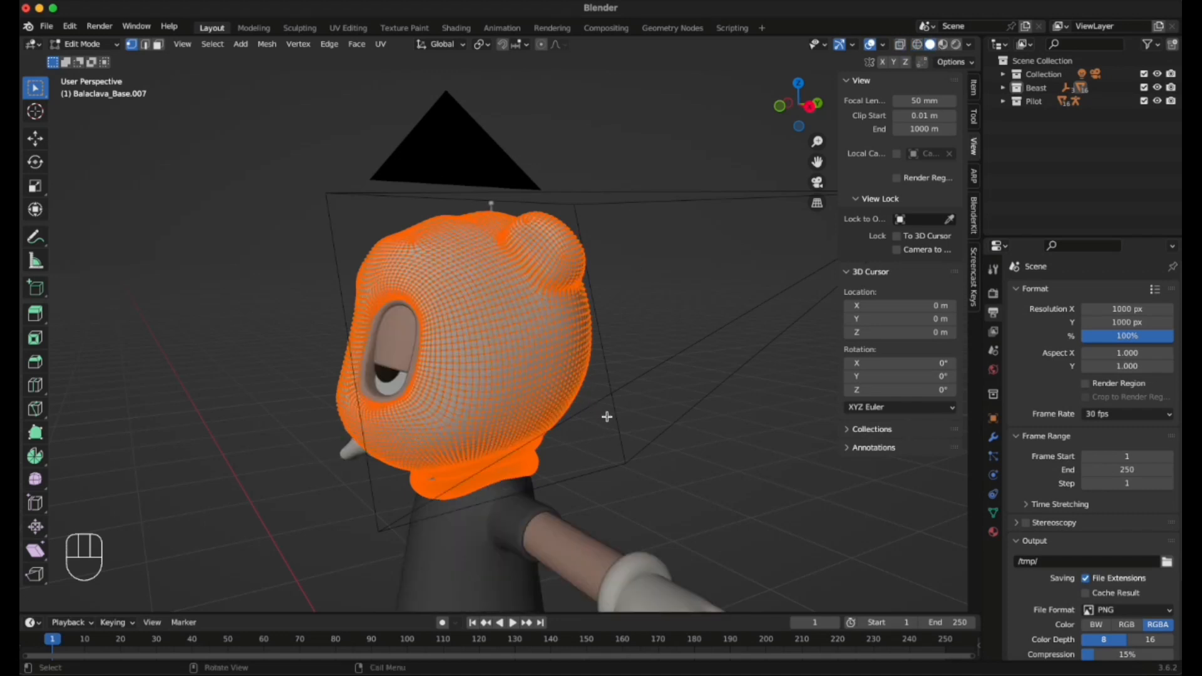
# Box-select the balaclava's visible vertices on the Beast's left side, including part of the ear, and delete them.
pyautogui.scroll(-2, 608, 400)
pyautogui.scroll(2, 609, 394)
pyautogui.moveTo(615, 389); pyautogui.dragTo(452, 300, button='middle')
pyautogui.moveTo(455, 252); pyautogui.dragTo(545, 362, button='middle')
pyautogui.moveTo(438, 198); pyautogui.dragTo(574, 452)
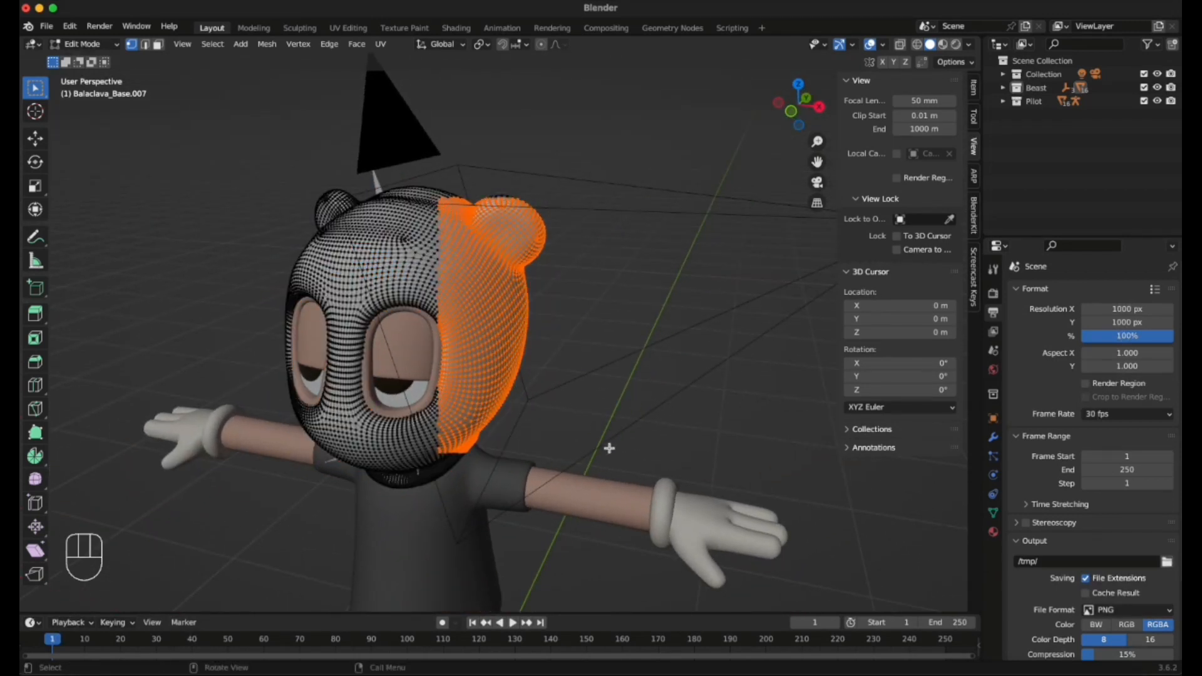
pyautogui.moveTo(576, 353); pyautogui.dragTo(505, 341, button='middle')
pyautogui.rightClick(506, 339)
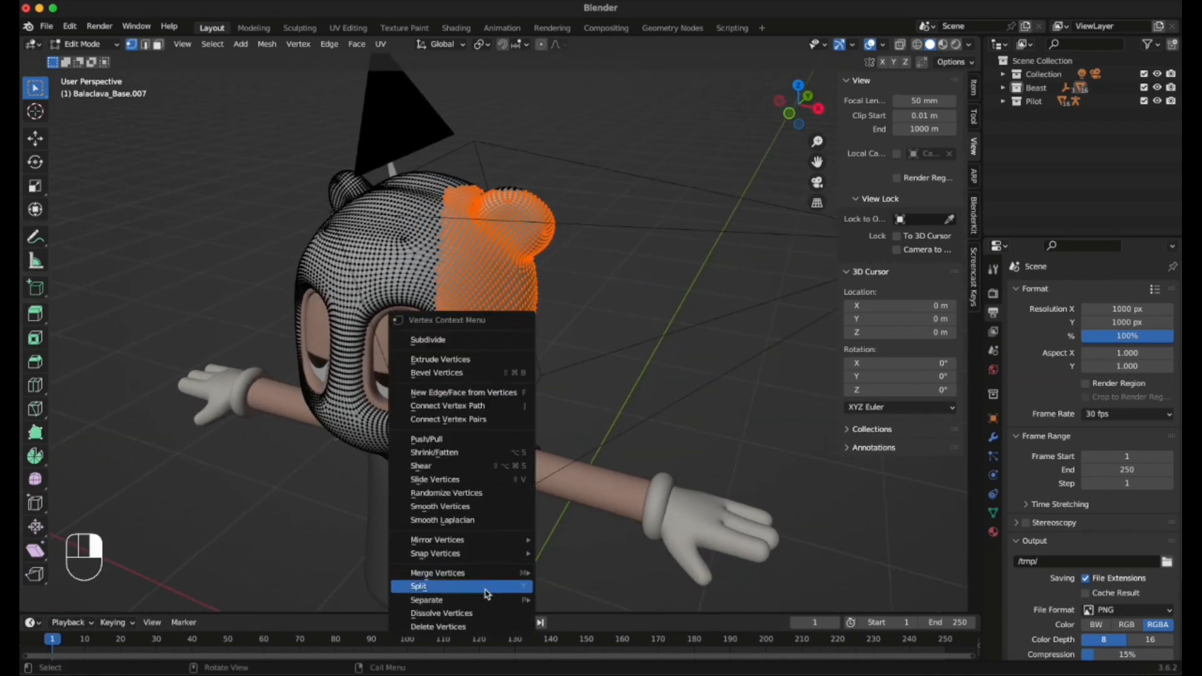
pyautogui.click(477, 626)
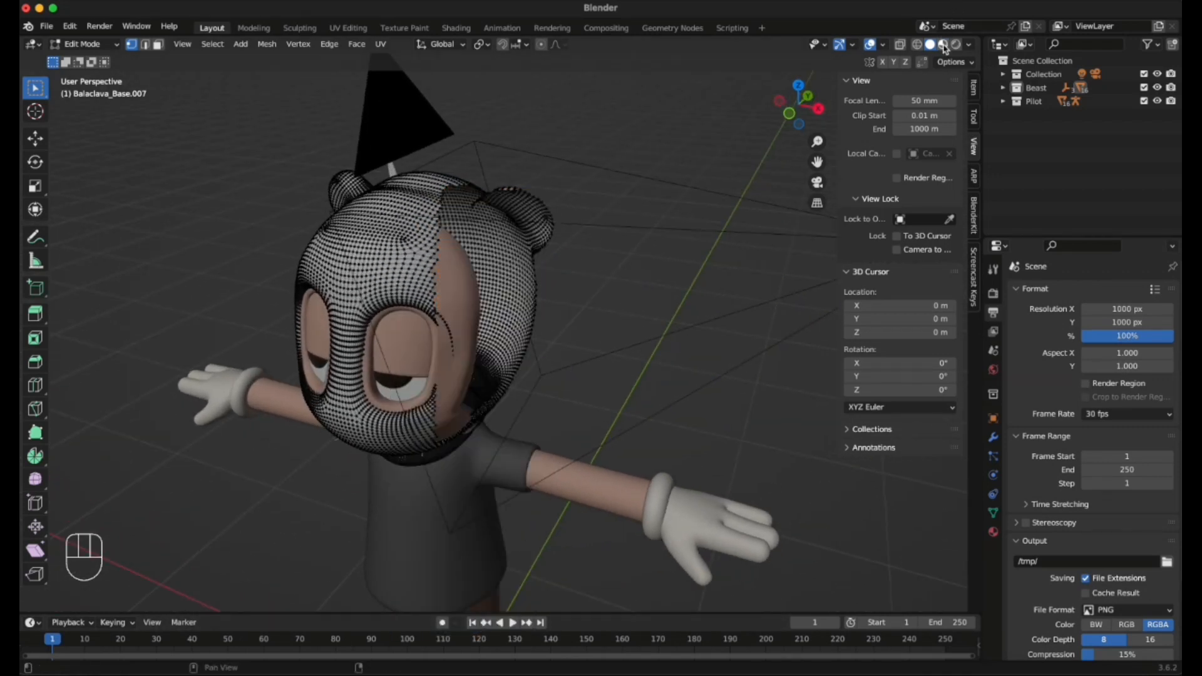
# Switch to Object Mode and examine the opening cut into the balaclava from several angles.
pyautogui.moveTo(719, 169); pyautogui.dragTo(588, 201, button='middle')
pyautogui.click(116, 43)
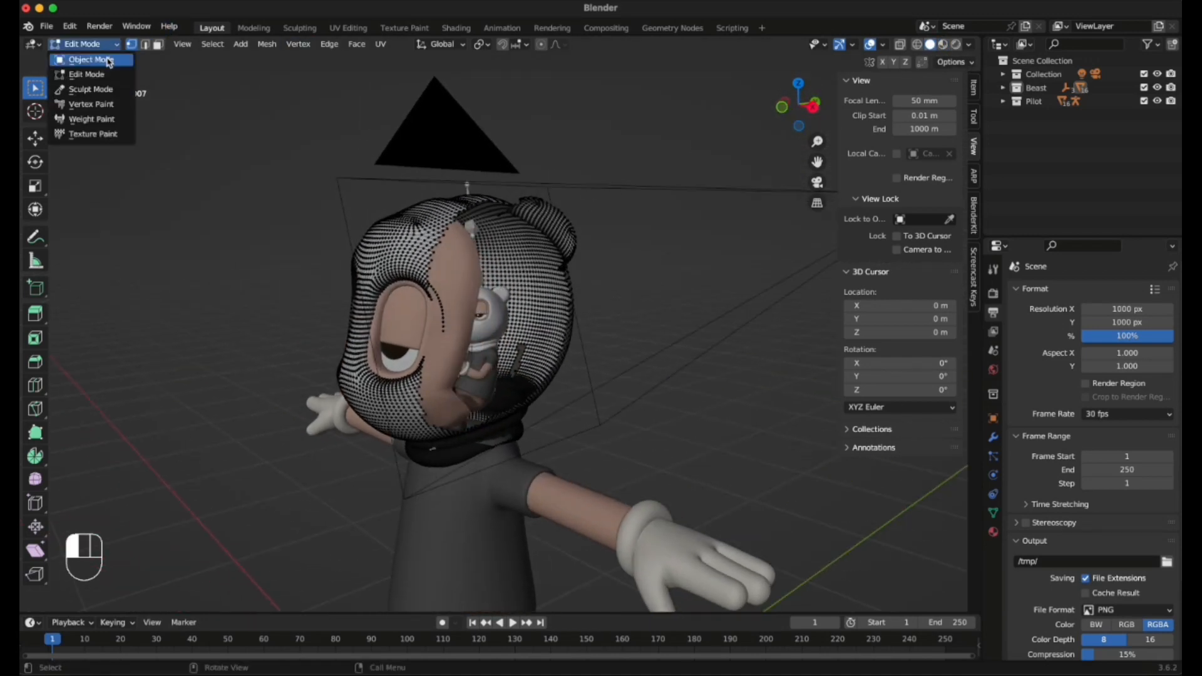
pyautogui.click(107, 57)
pyautogui.moveTo(682, 479); pyautogui.dragTo(751, 249, button='middle')
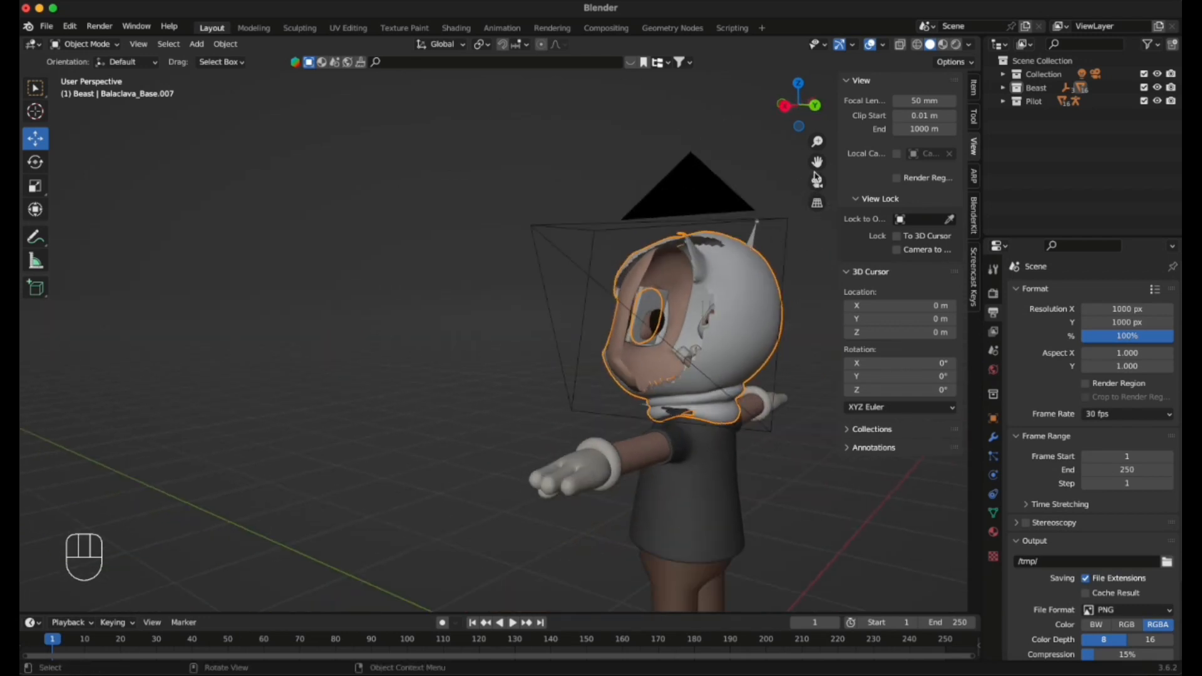
pyautogui.moveTo(816, 179); pyautogui.dragTo(666, 361, button='middle')
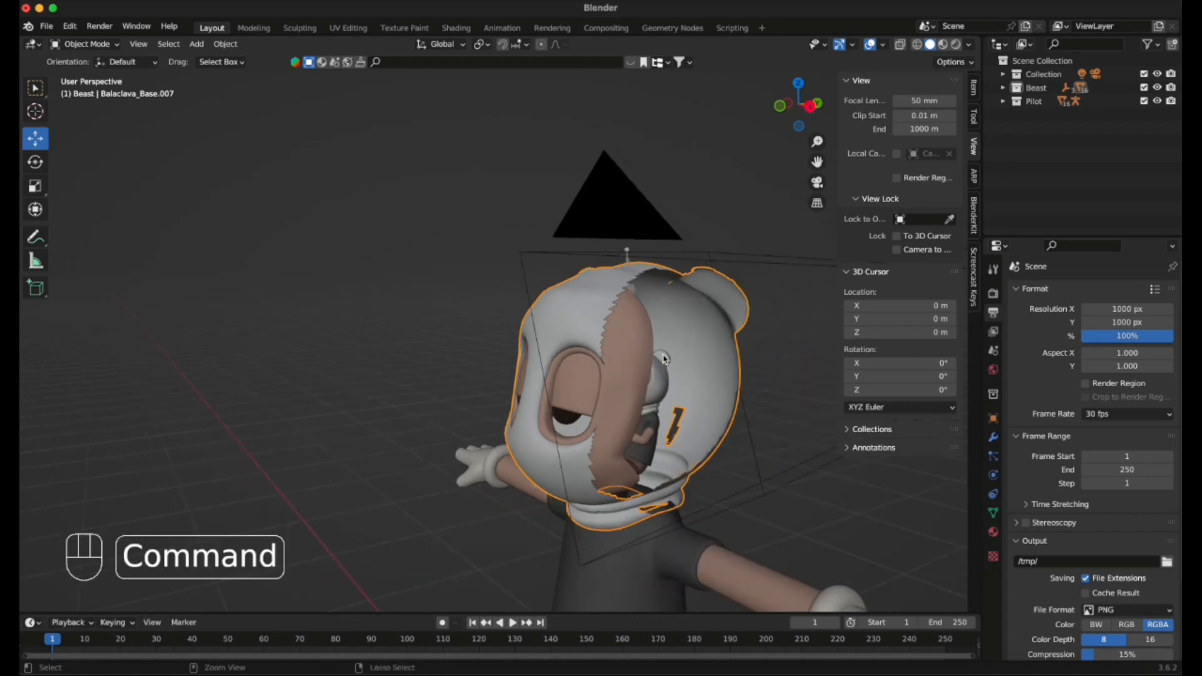
# Undo the Object Mode switch and the vertex deletion, and clear the mesh selection.
pyautogui.press('super+z')
pyautogui.press('super+z')
pyautogui.click(715, 191)
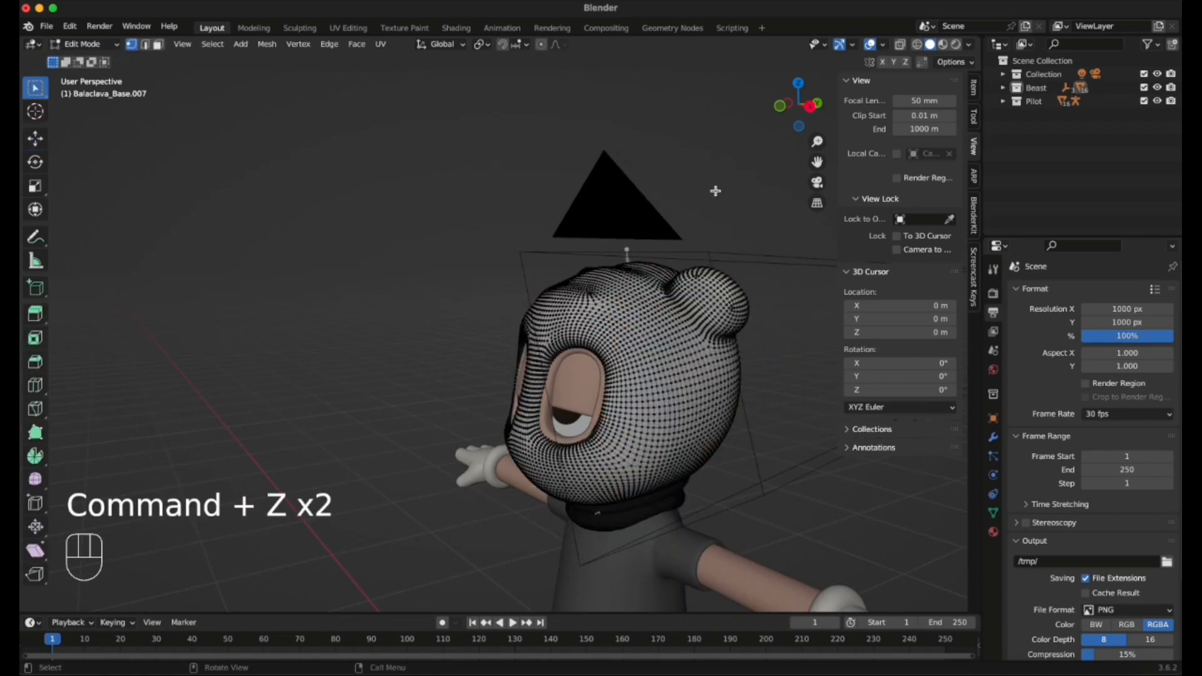
pyautogui.moveTo(769, 431); pyautogui.dragTo(746, 427, button='middle')
pyautogui.moveTo(817, 162); pyautogui.dragTo(816, 163)
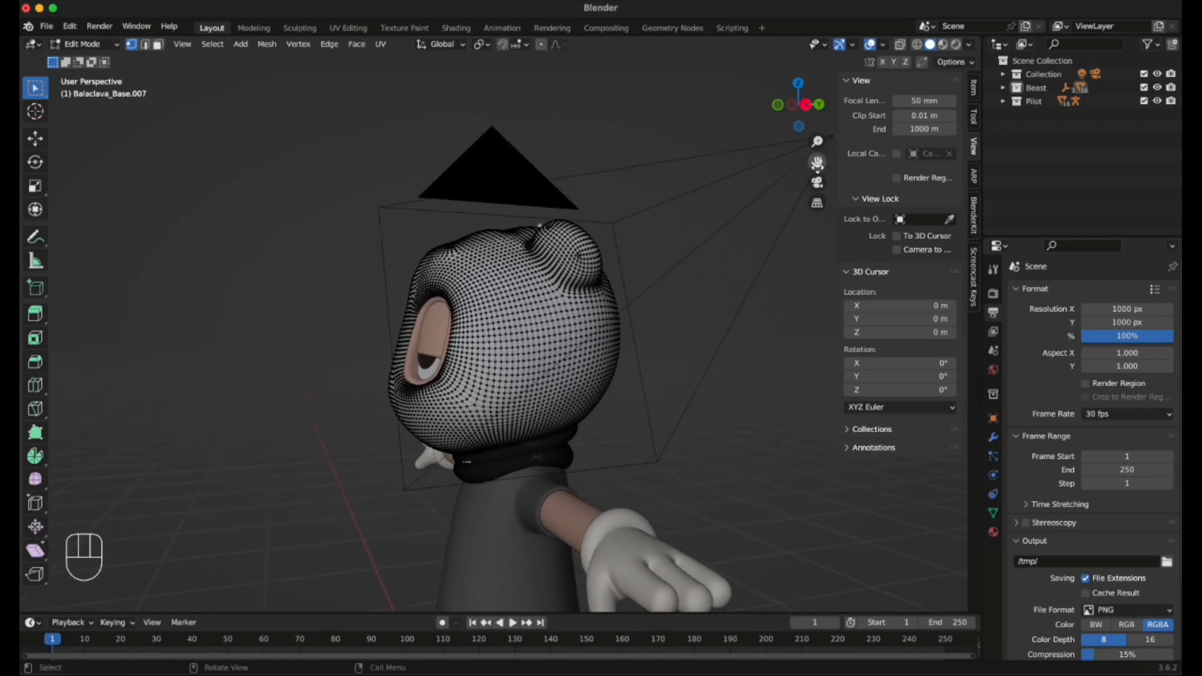
pyautogui.moveTo(670, 338); pyautogui.dragTo(711, 344, button='middle')
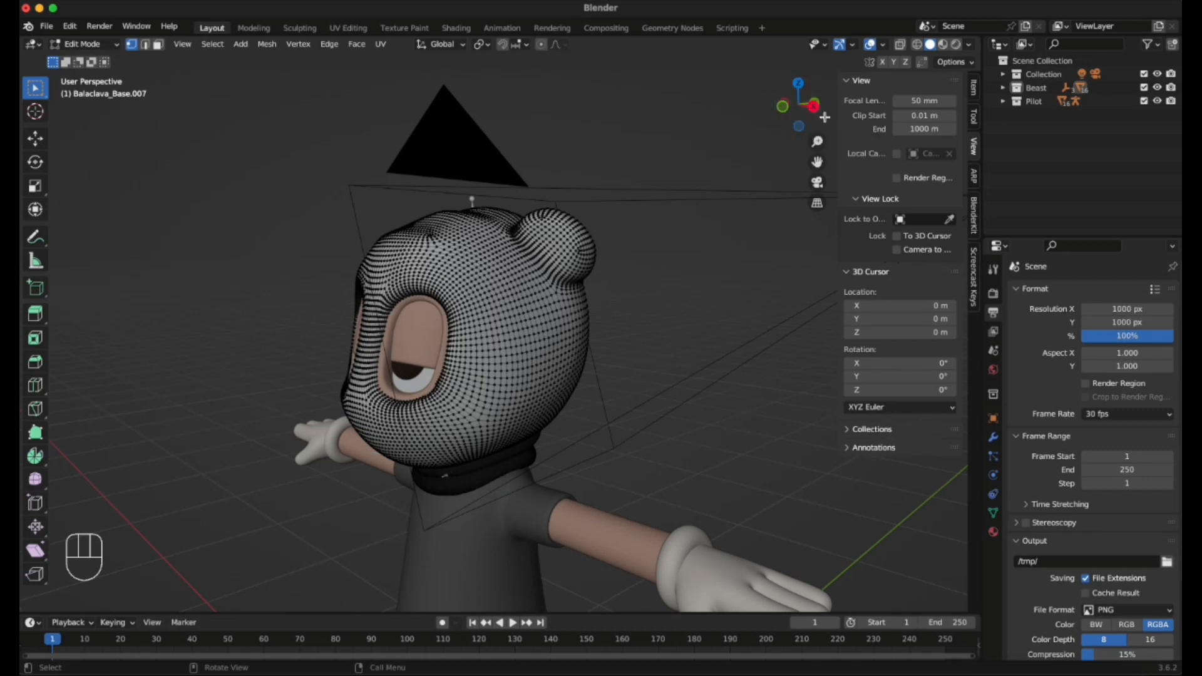
# Try a box selection of the Beast's left head side from the front view in solid shading, and undo it.
pyautogui.click(785, 115)
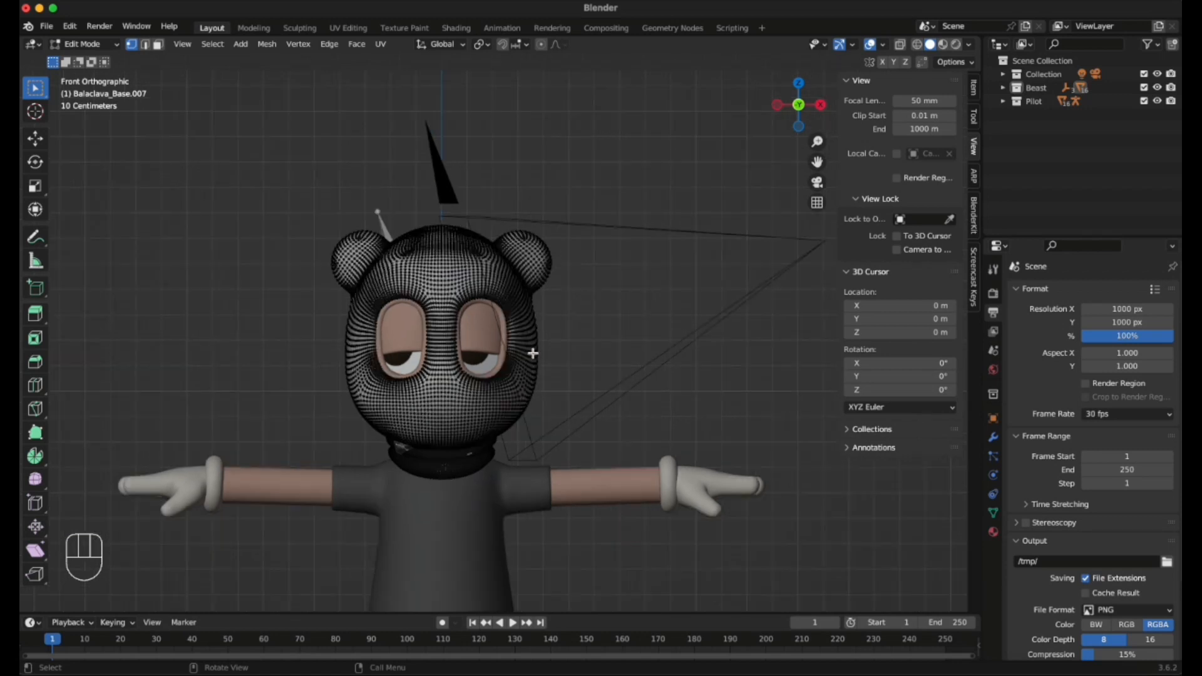
pyautogui.click(821, 106)
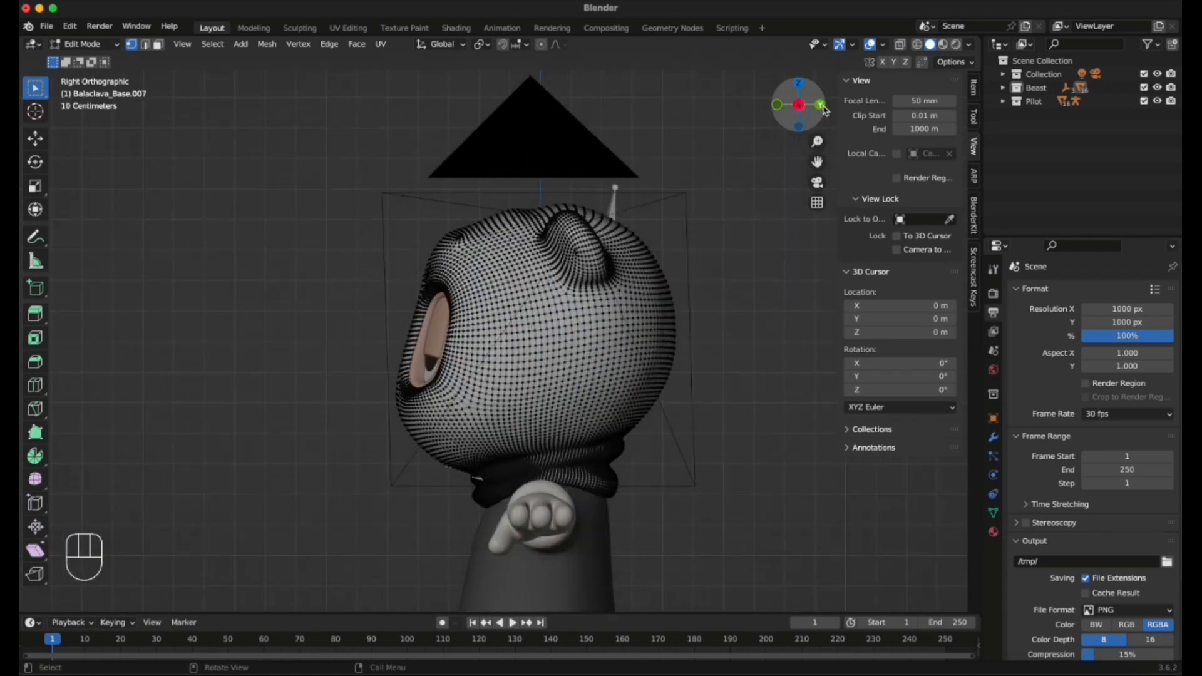
pyautogui.click(778, 105)
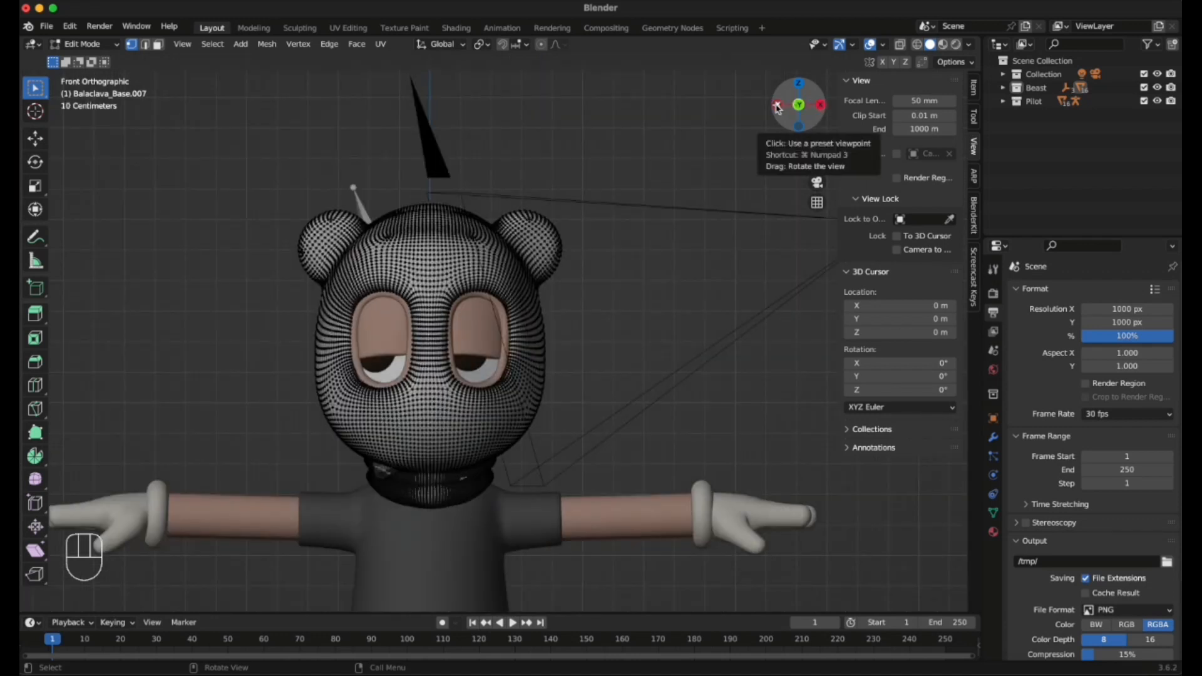
pyautogui.moveTo(487, 151); pyautogui.dragTo(573, 456)
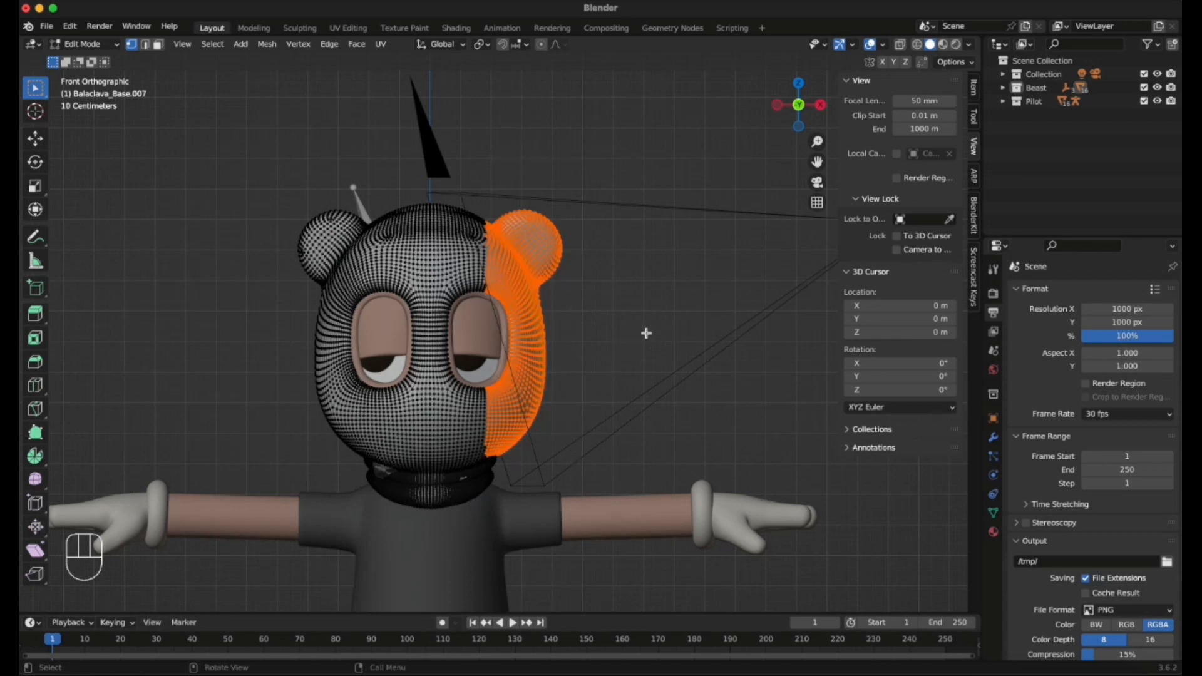
pyautogui.moveTo(641, 330); pyautogui.dragTo(557, 316, button='middle')
pyautogui.press('super+z')
# Align the viewport to the front orthographic view and switch it to wireframe shading.
pyautogui.click(783, 110)
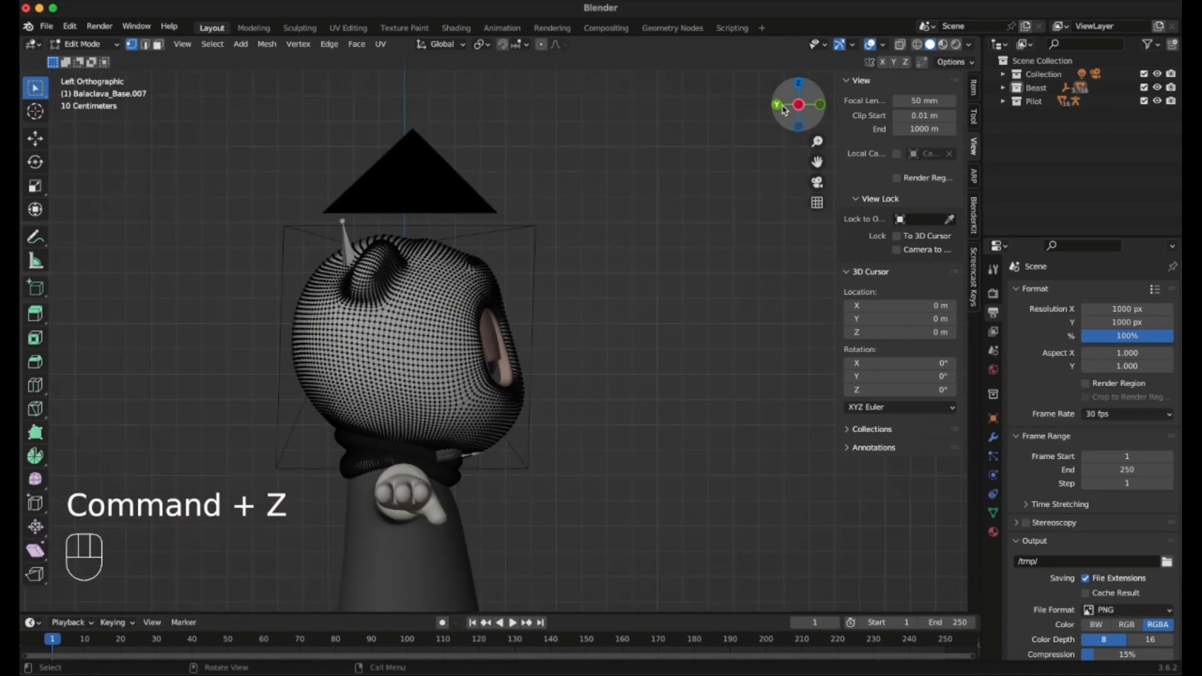
pyautogui.click(778, 108)
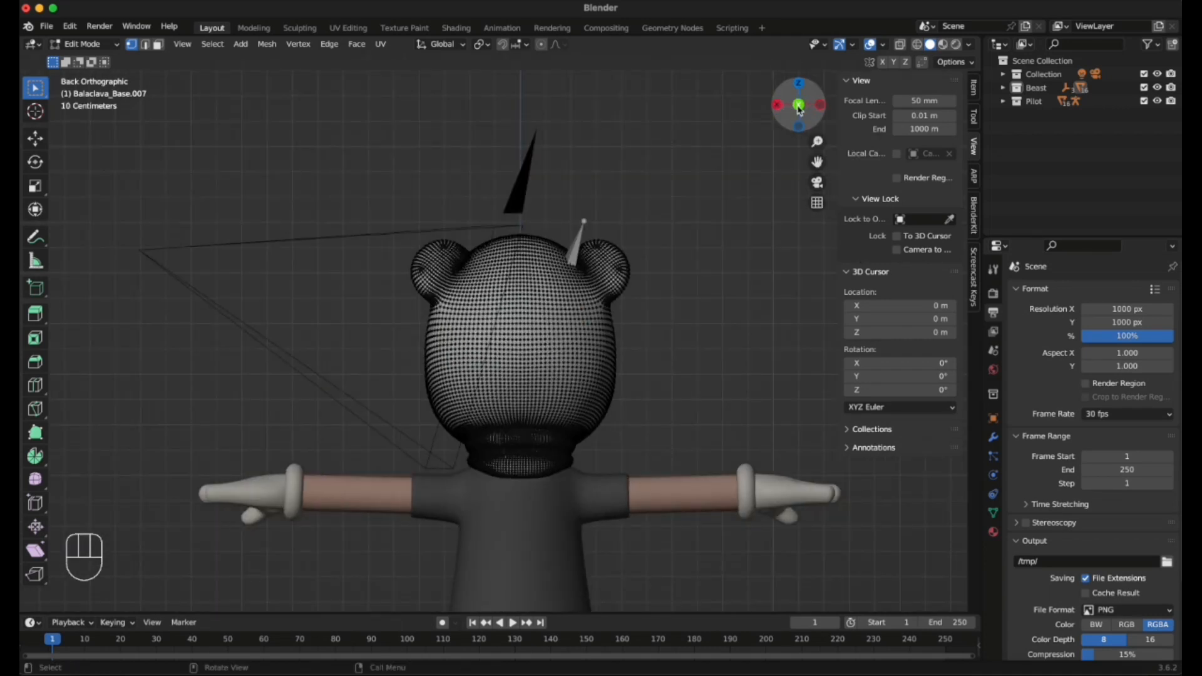
pyautogui.click(798, 105)
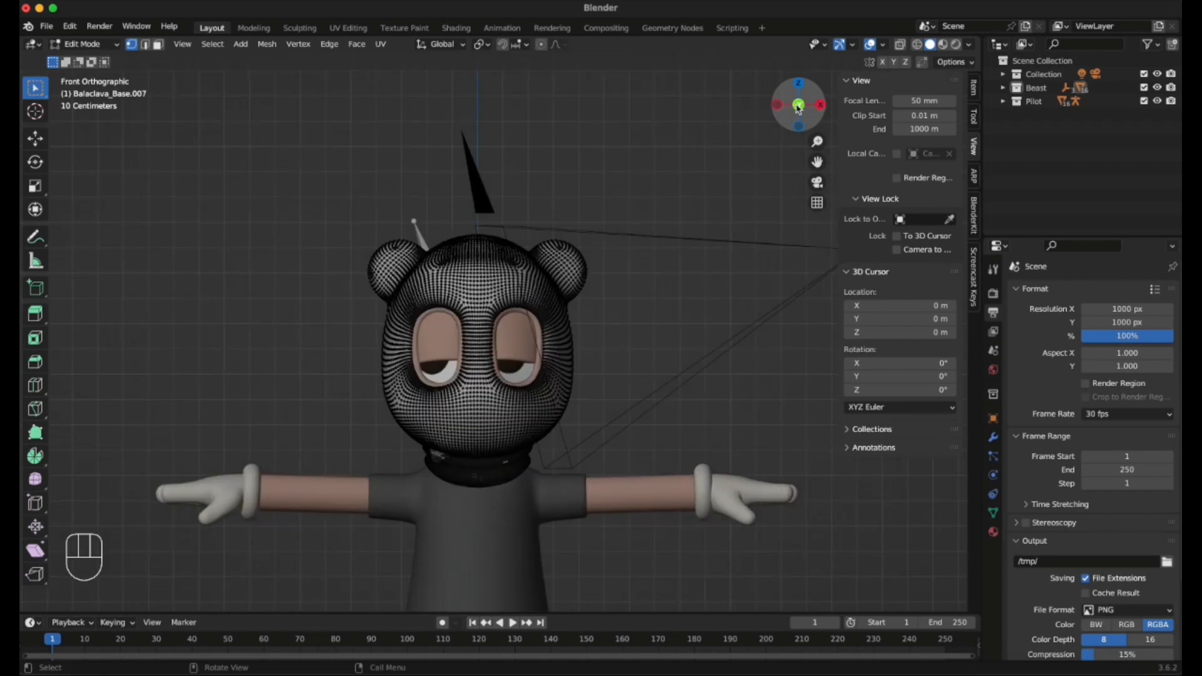
pyautogui.click(918, 46)
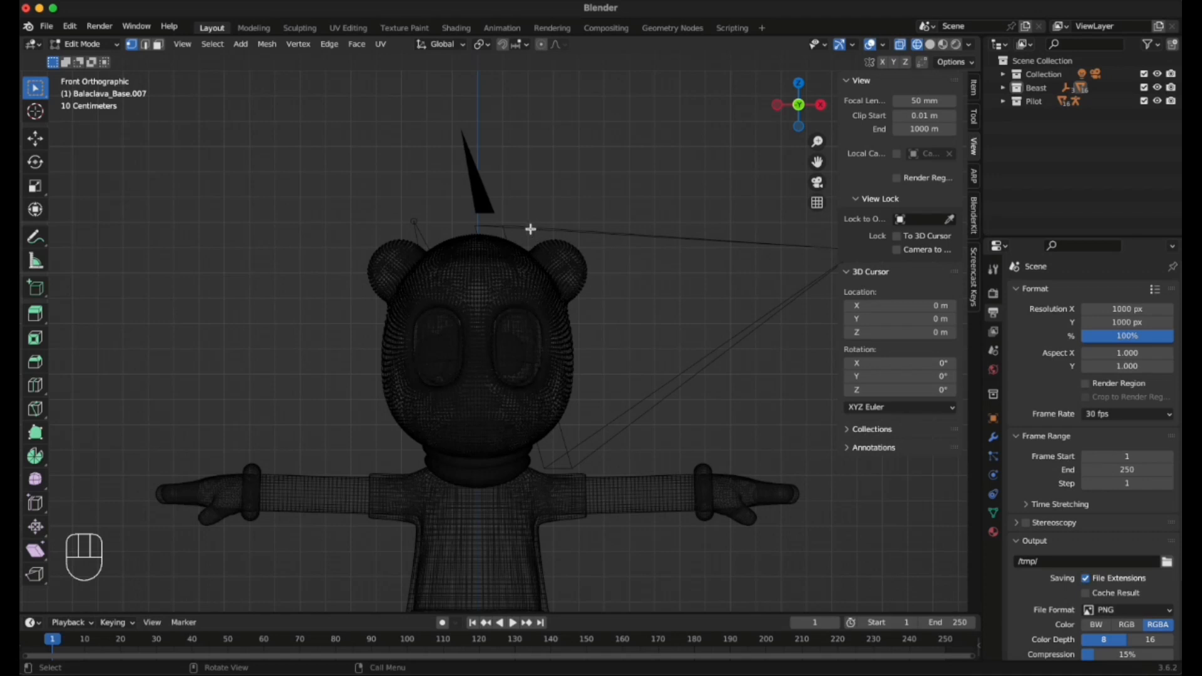
# Box-select the left side of the Beast's head through the wireframe mesh, check its depth, and undo the selection.
pyautogui.moveTo(526, 228); pyautogui.dragTo(601, 438)
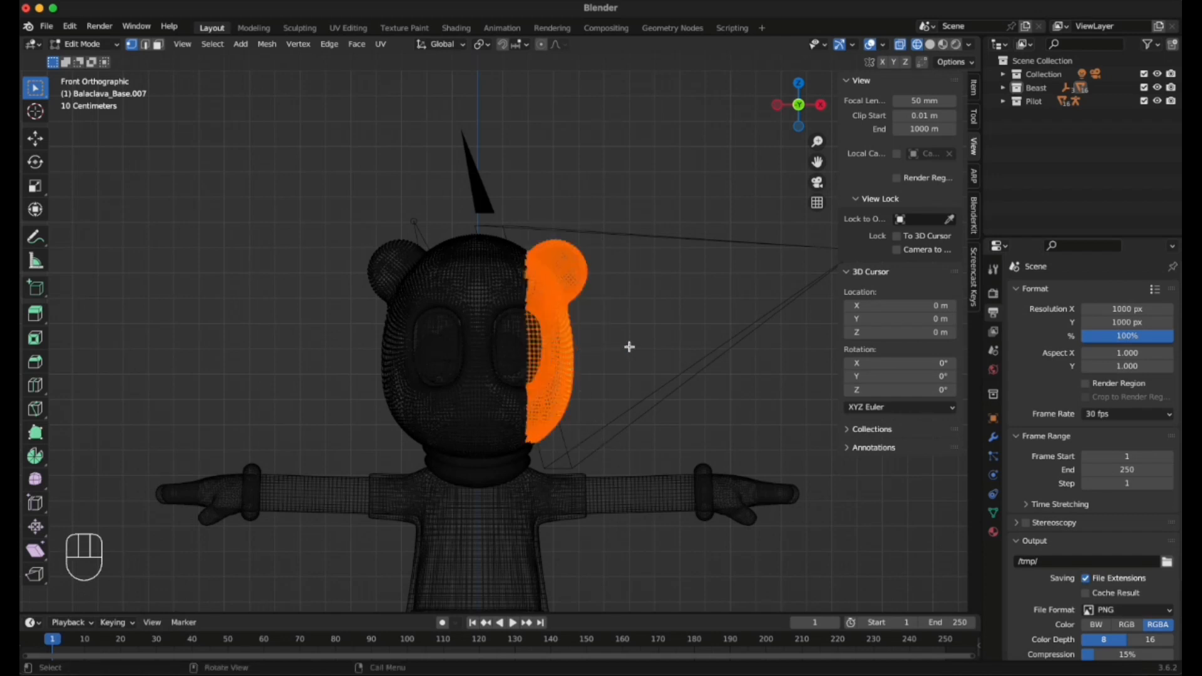
pyautogui.moveTo(634, 347)
pyautogui.mouseDown(button='middle')
pyautogui.moveTo(429, 317)
pyautogui.moveTo(434, 338)
pyautogui.moveTo(501, 370)
pyautogui.moveTo(614, 359)
pyautogui.mouseUp(button='middle')
pyautogui.press('super+z')
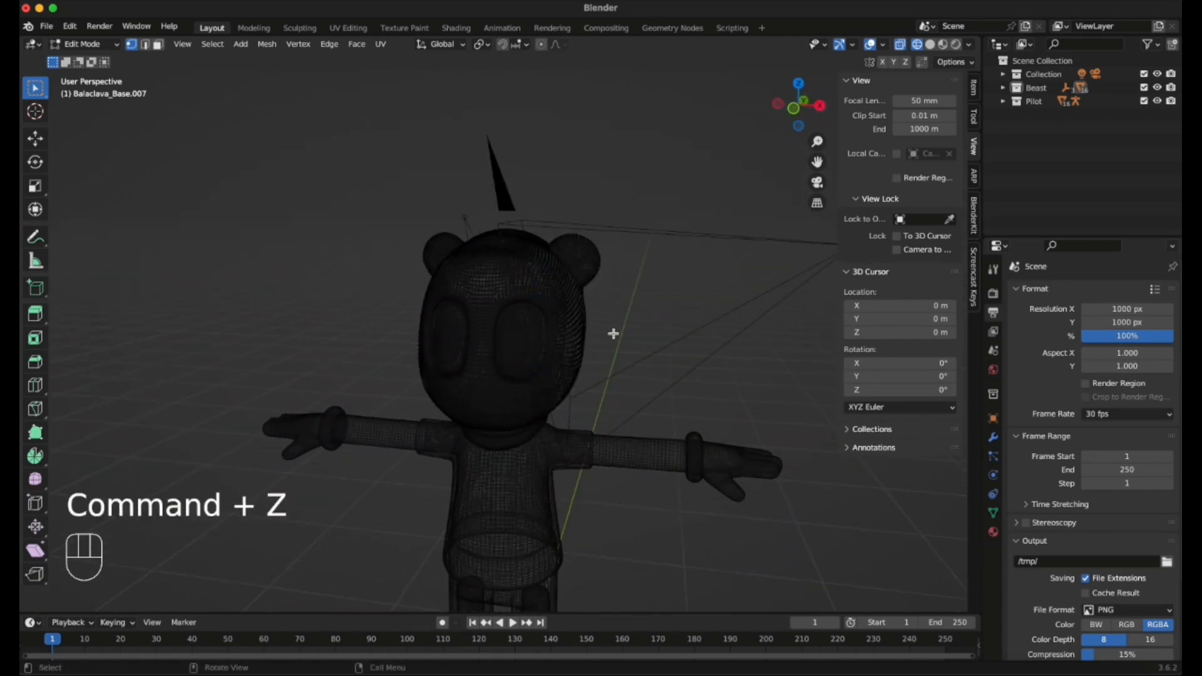
# From the front view, box-select the left side of the balaclava, add the ear's top to the selection, and delete the vertices.
pyautogui.click(793, 108)
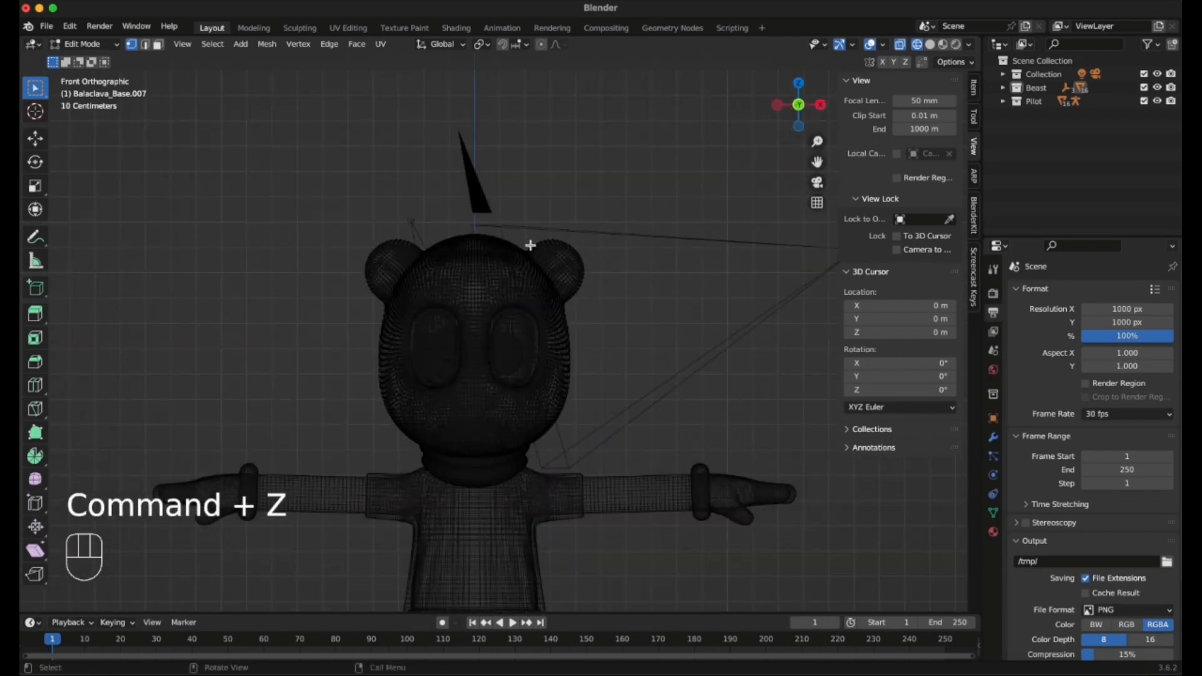
pyautogui.moveTo(525, 248); pyautogui.dragTo(619, 438)
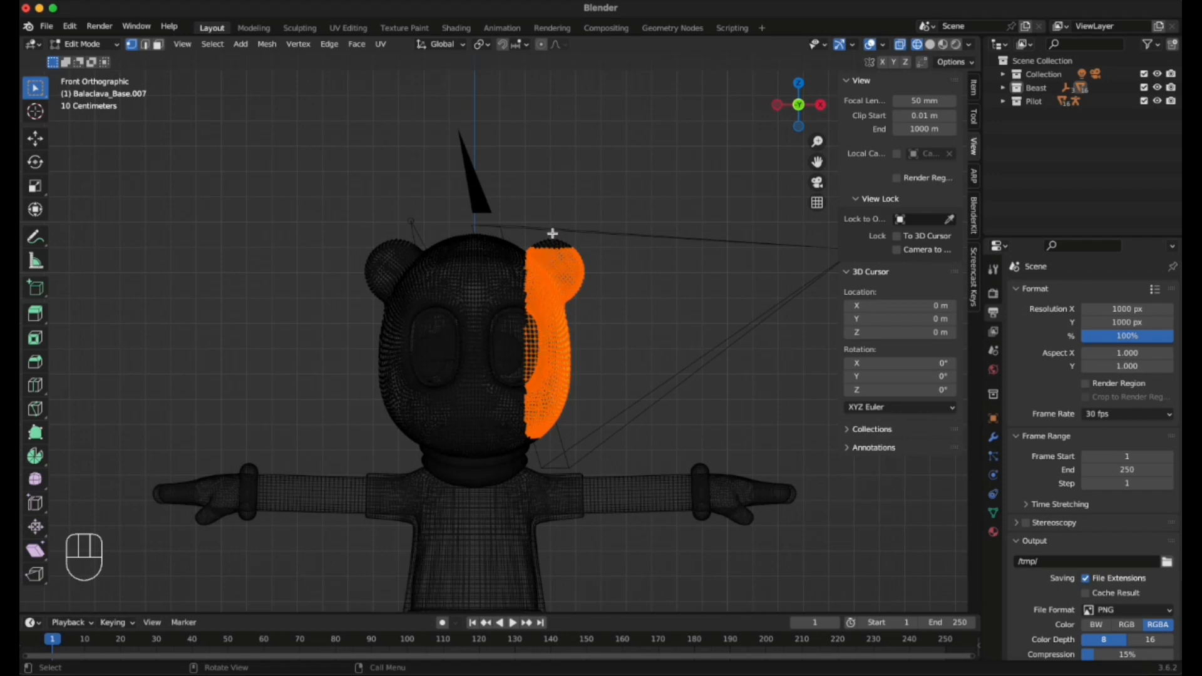
pyautogui.press('shift')
pyautogui.keyDown('shift'); pyautogui.moveTo(527, 223); pyautogui.dragTo(593, 250); pyautogui.keyUp('shift')
pyautogui.moveTo(697, 362); pyautogui.dragTo(593, 362, button='middle')
pyautogui.rightClick(707, 350)
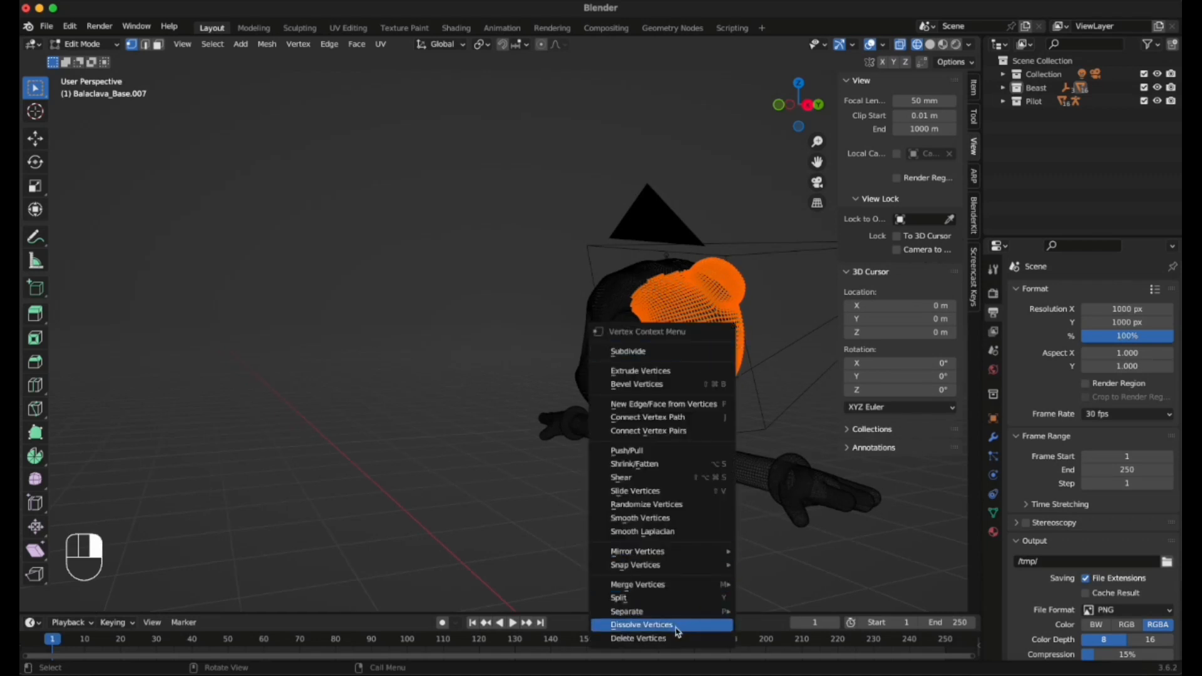
pyautogui.click(677, 626)
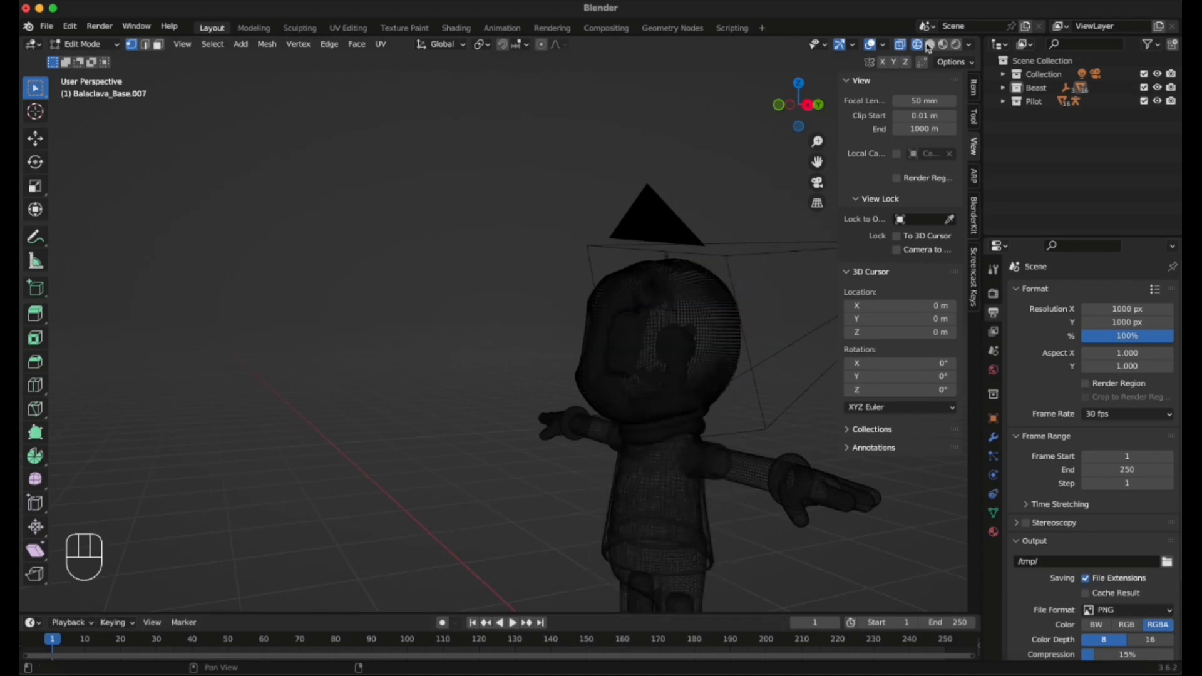
# Set the viewport shading to Material Preview and return the balaclava to Object Mode.
pyautogui.click(930, 45)
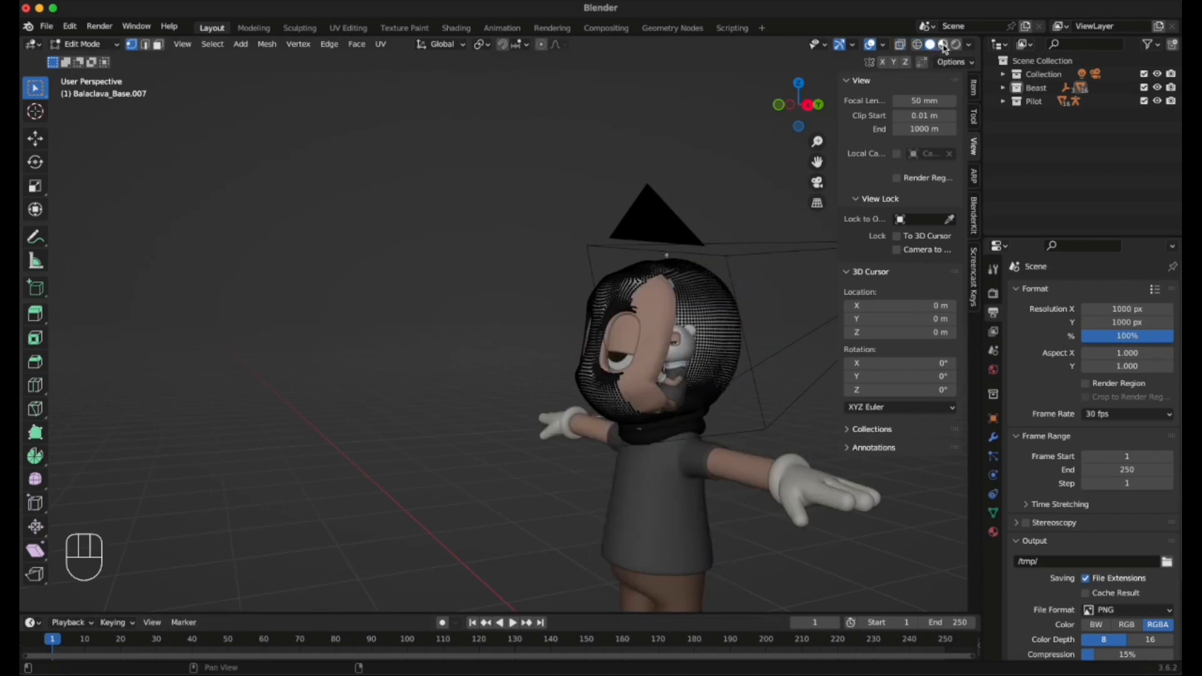
pyautogui.click(943, 44)
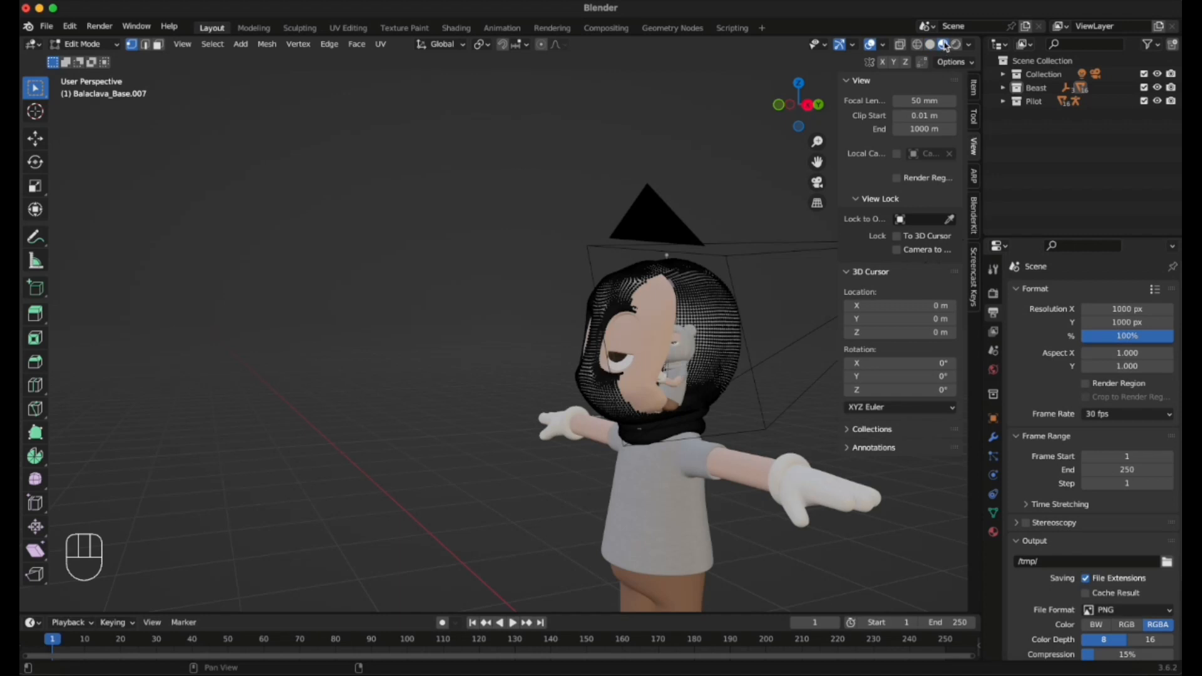
pyautogui.click(84, 44)
pyautogui.click(75, 56)
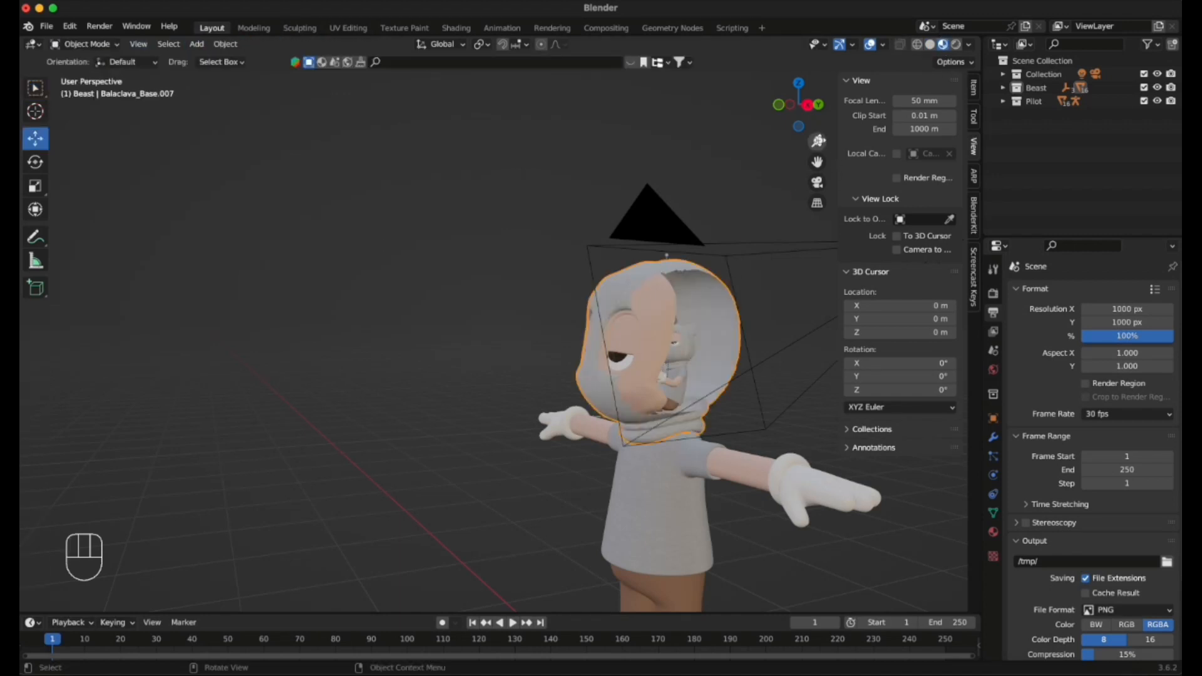
# Examine the pilot and eye pieces inside the opened head, and undo the Object Mode switch and the vertex deletion.
pyautogui.moveTo(816, 161); pyautogui.dragTo(573, 226)
pyautogui.moveTo(665, 313); pyautogui.dragTo(670, 293)
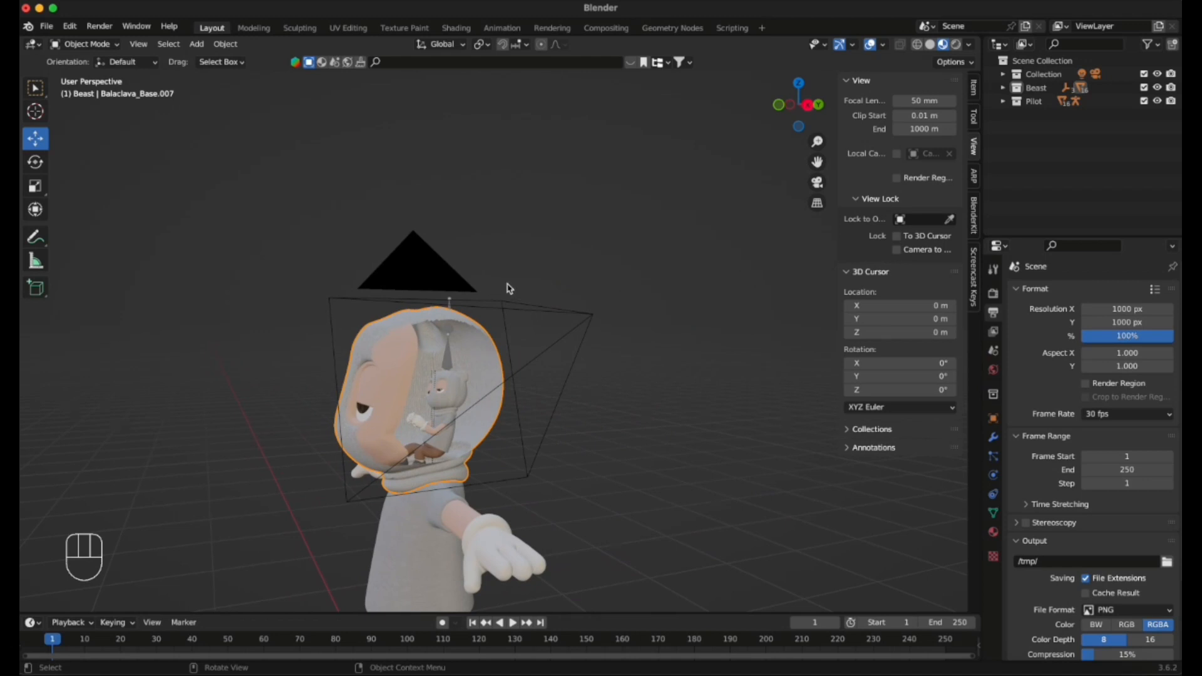
pyautogui.moveTo(506, 283); pyautogui.dragTo(470, 329, button='middle')
pyautogui.scroll(5, 561, 185)
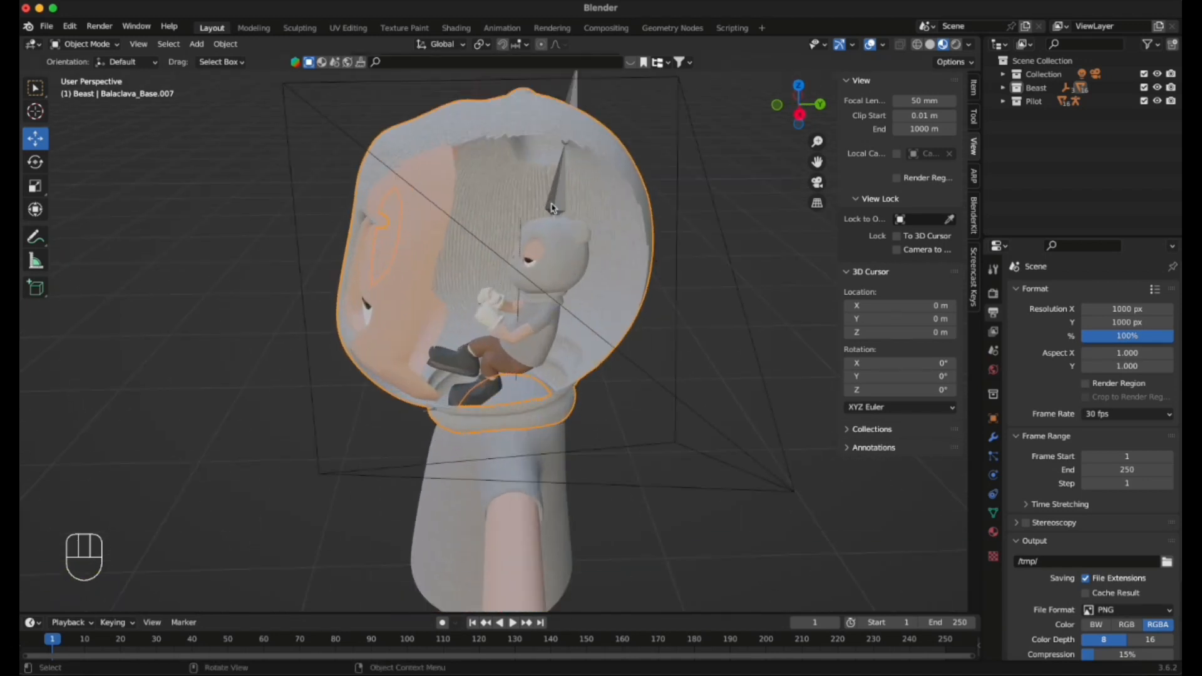
pyautogui.moveTo(527, 117); pyautogui.dragTo(428, 106, button='middle')
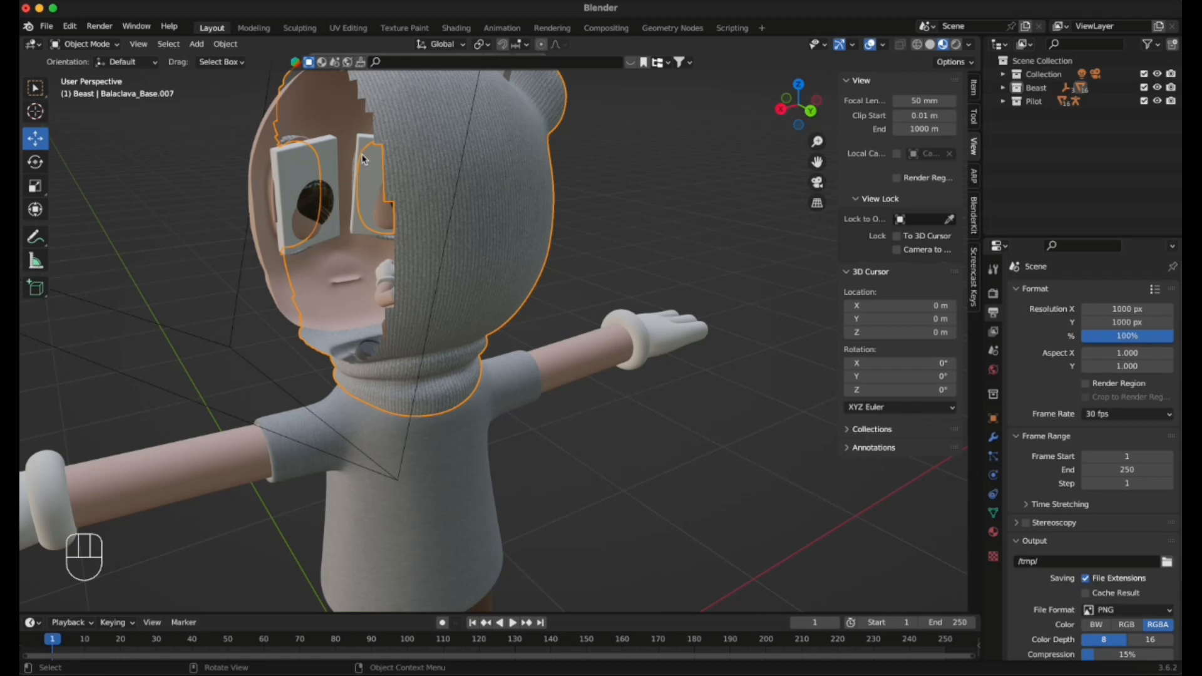
pyautogui.moveTo(368, 251); pyautogui.dragTo(442, 272, button='middle')
pyautogui.press('super+z')
pyautogui.press('super+z')
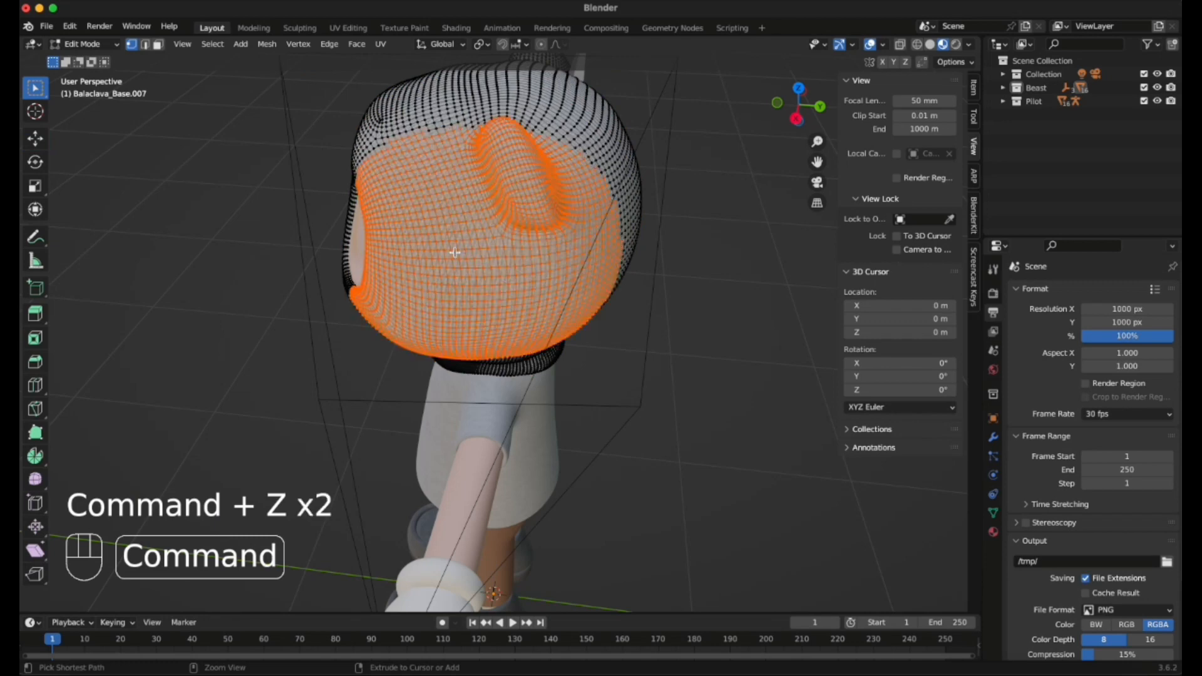
# Clear the current selection, select the whole balaclava mesh, subdivide it twice, and deselect everything.
pyautogui.click(714, 268)
pyautogui.moveTo(644, 279); pyautogui.dragTo(671, 270, button='middle')
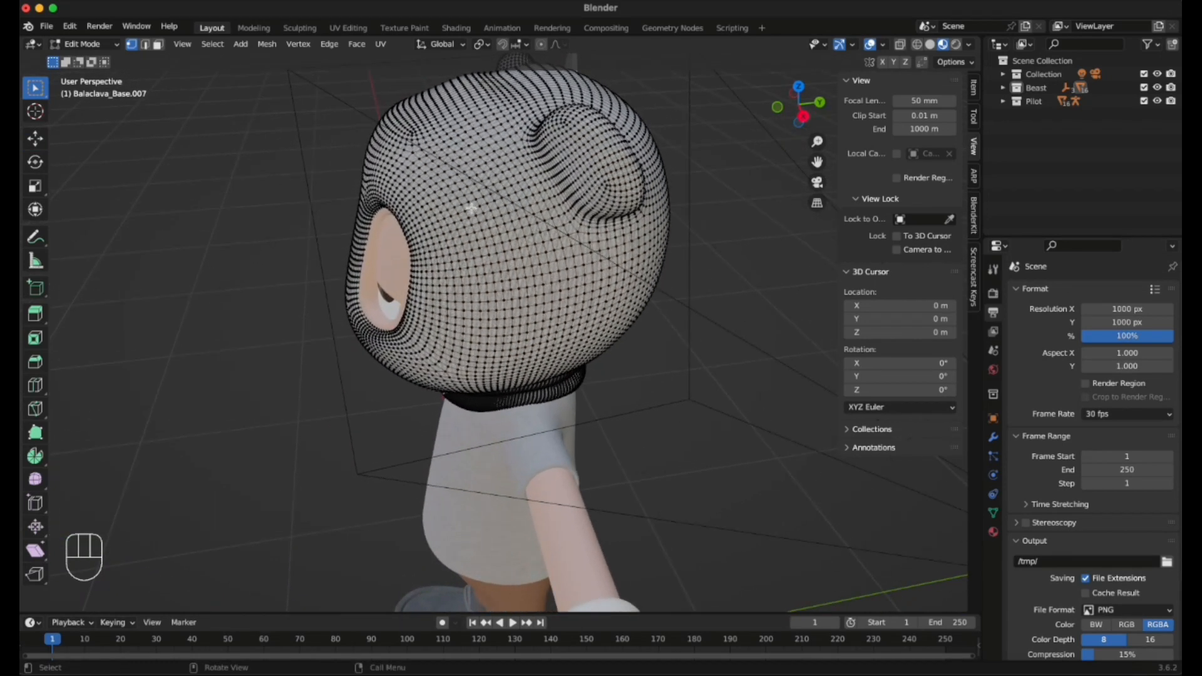
pyautogui.moveTo(471, 209); pyautogui.dragTo(479, 209, button='middle')
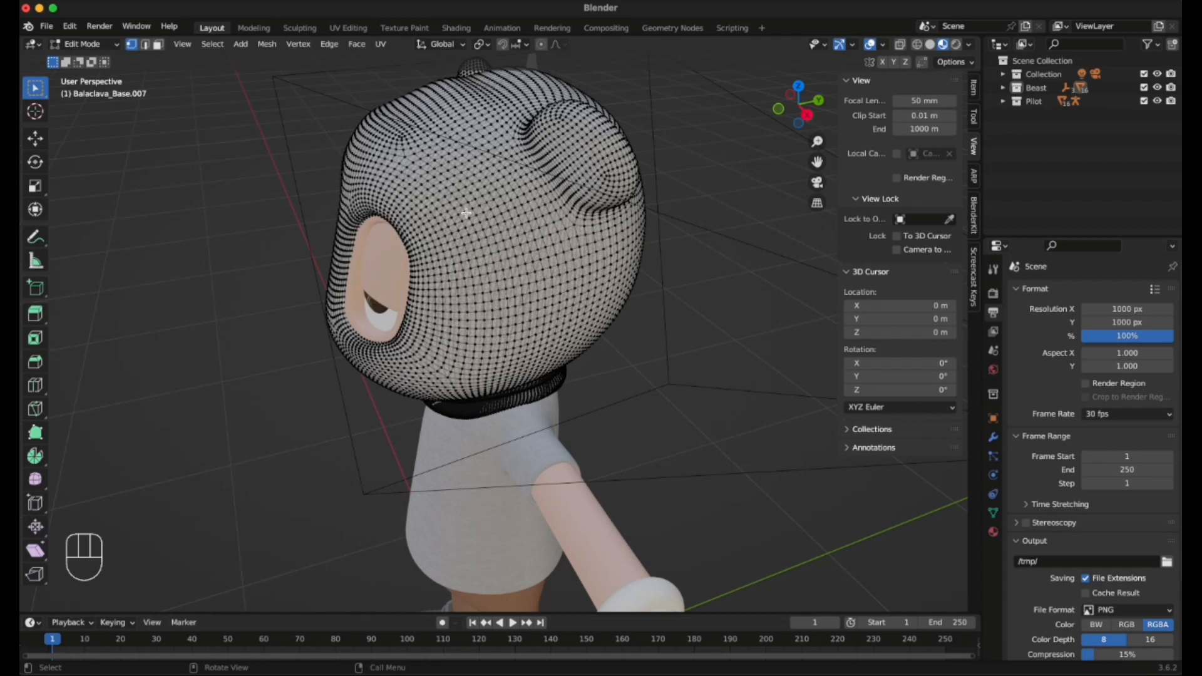
pyautogui.click(535, 240)
pyautogui.moveTo(393, 292); pyautogui.dragTo(499, 293, button='middle')
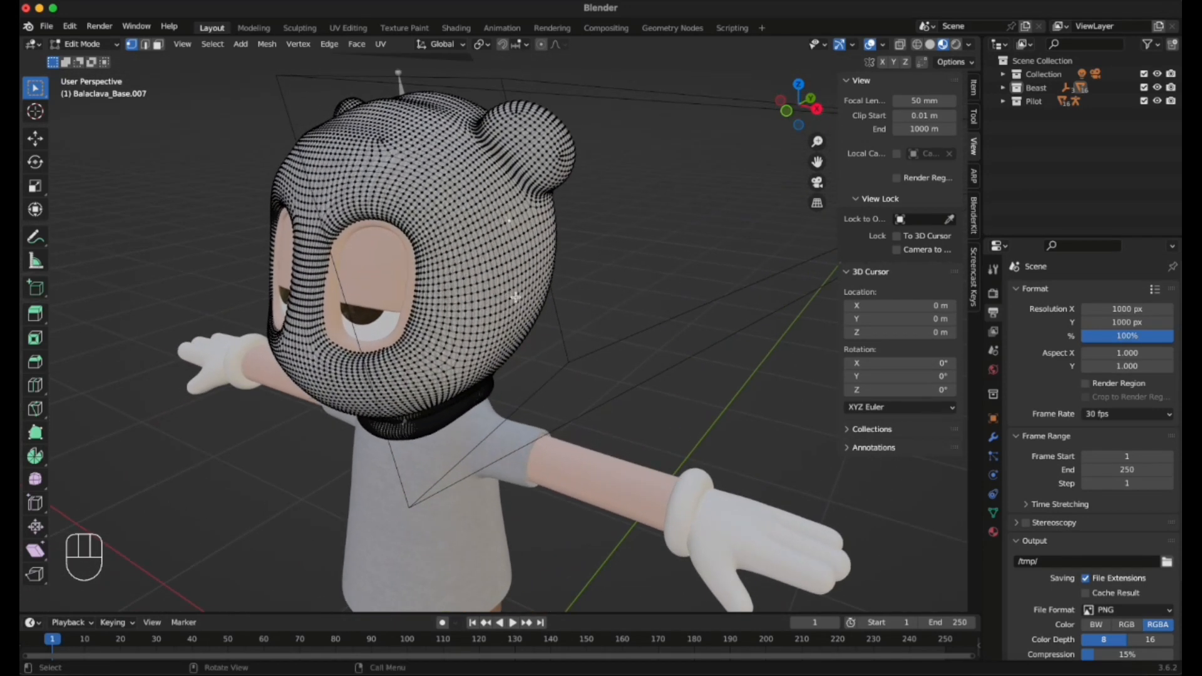
pyautogui.press('a')
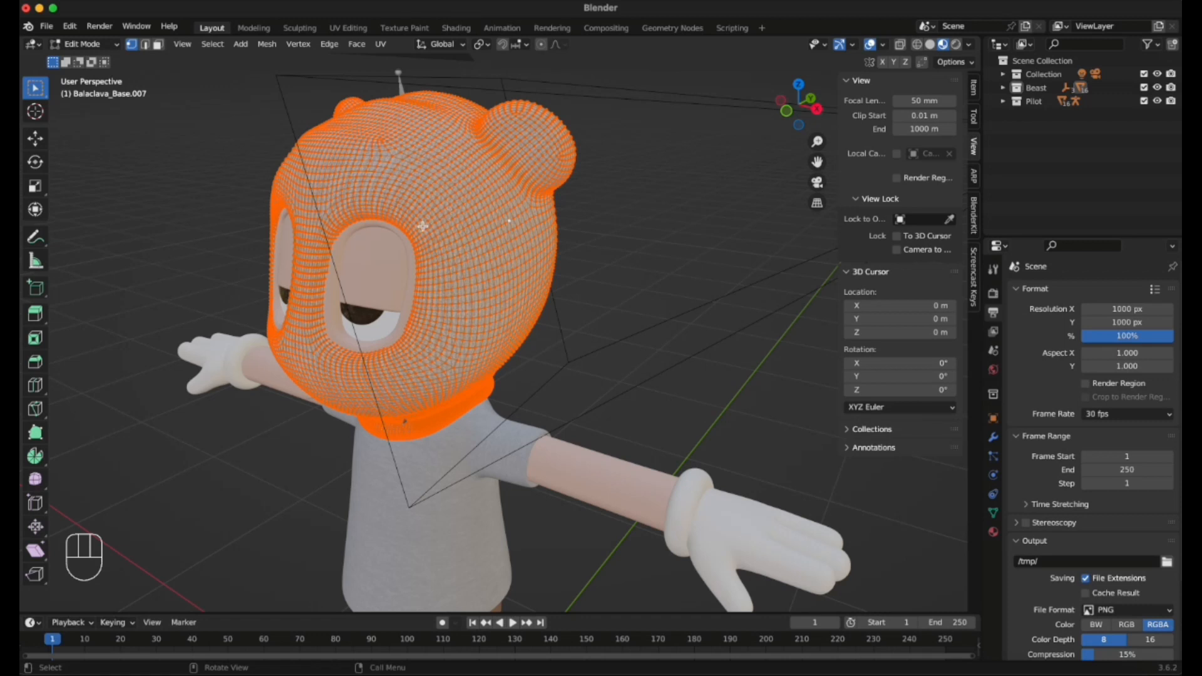
pyautogui.rightClick(469, 221)
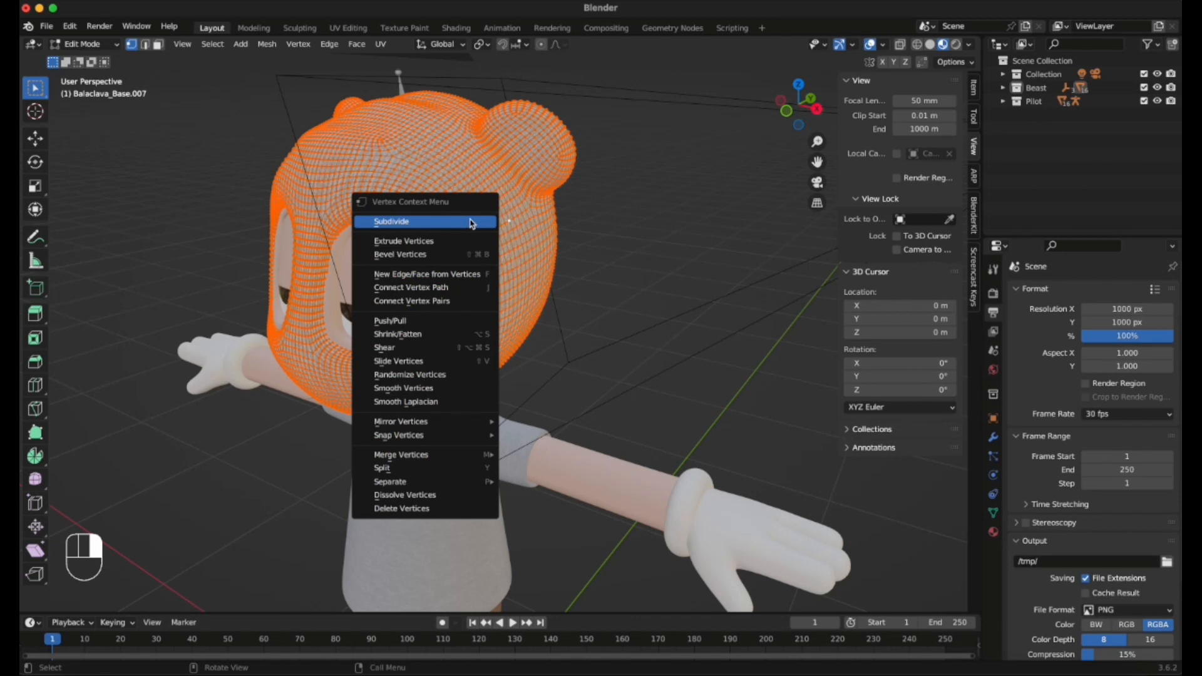
pyautogui.click(392, 223)
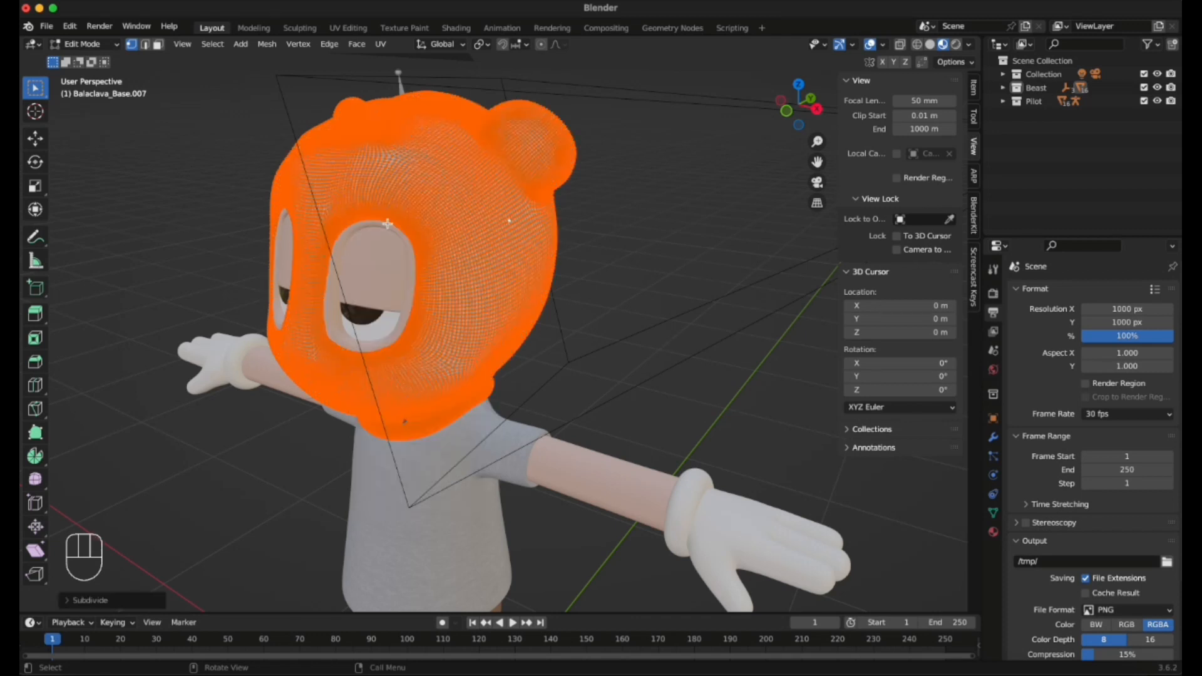
pyautogui.rightClick(465, 206)
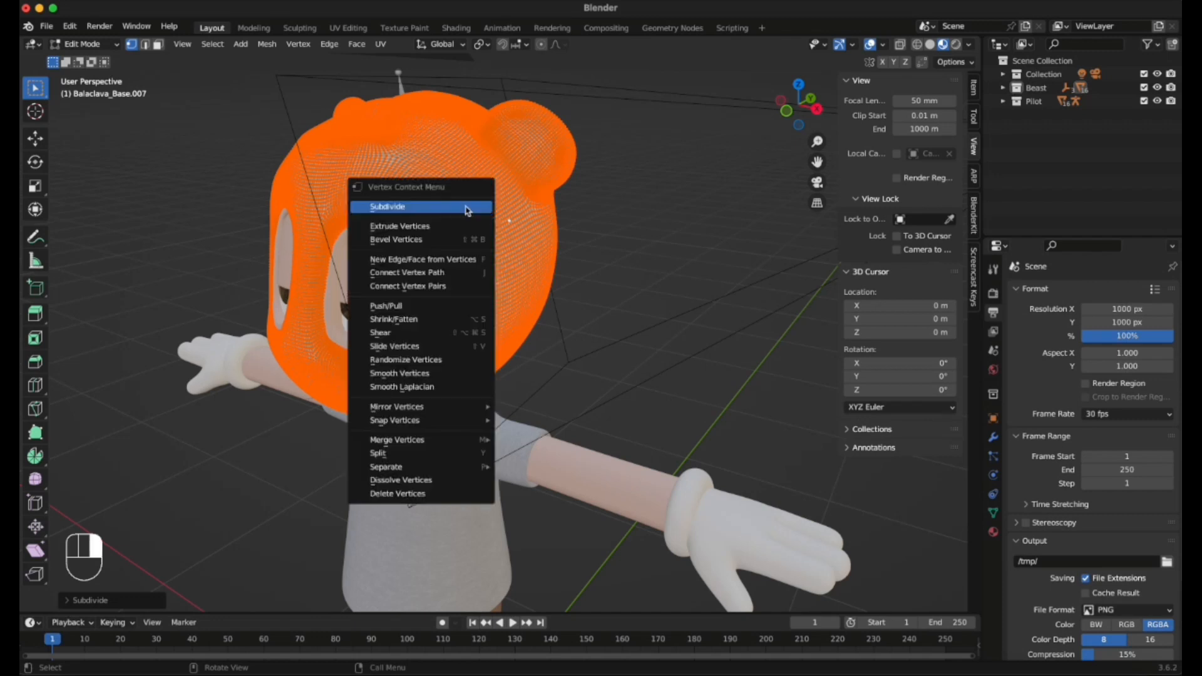
pyautogui.click(441, 209)
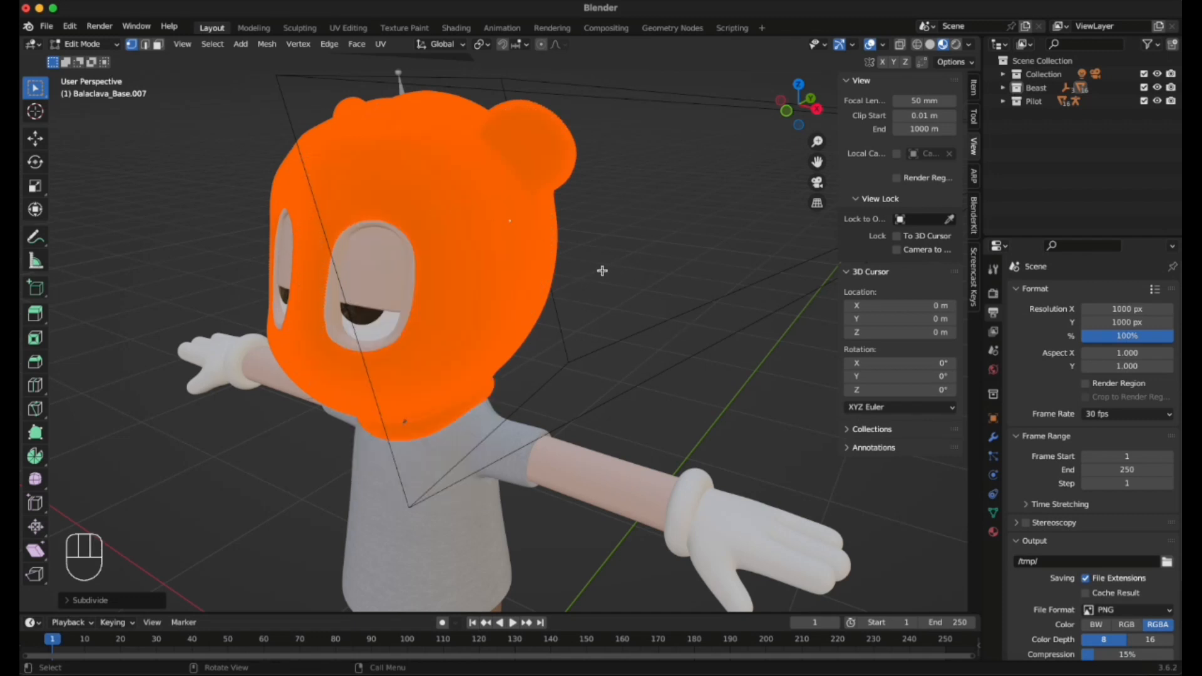
pyautogui.click(621, 231)
# From the front view, box-select the left side of the subdivided balaclava including its ear, check the selection's depth, and undo it.
pyautogui.moveTo(568, 236); pyautogui.dragTo(881, 45, button='middle')
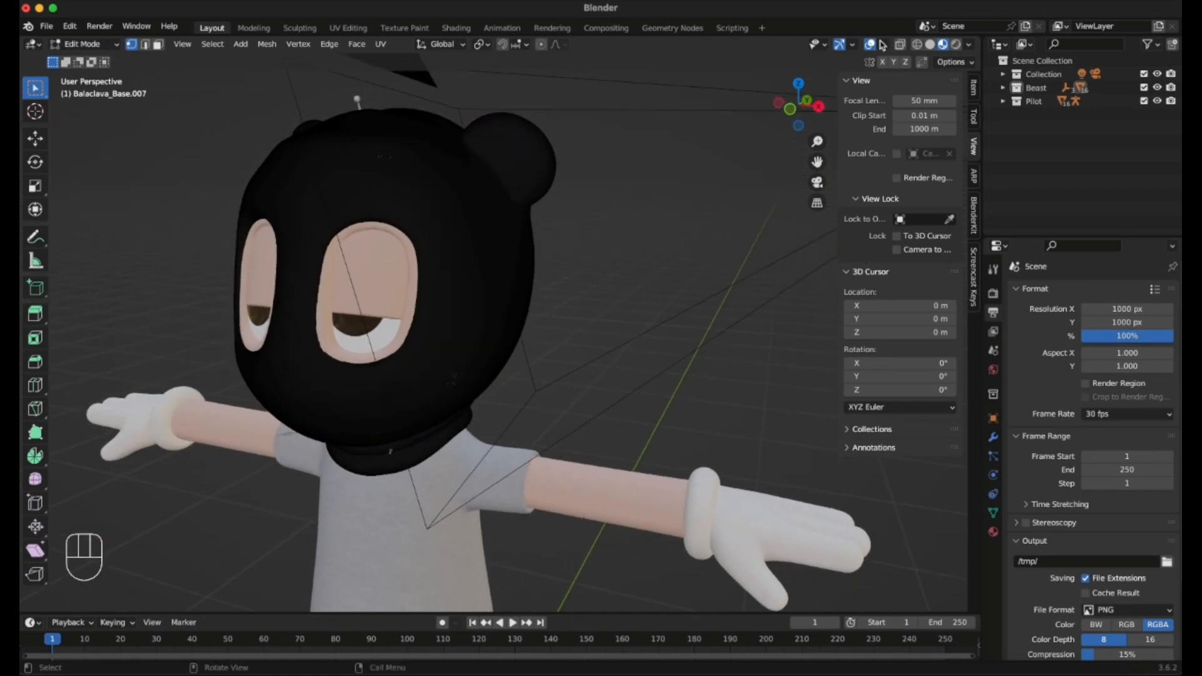
pyautogui.click(786, 113)
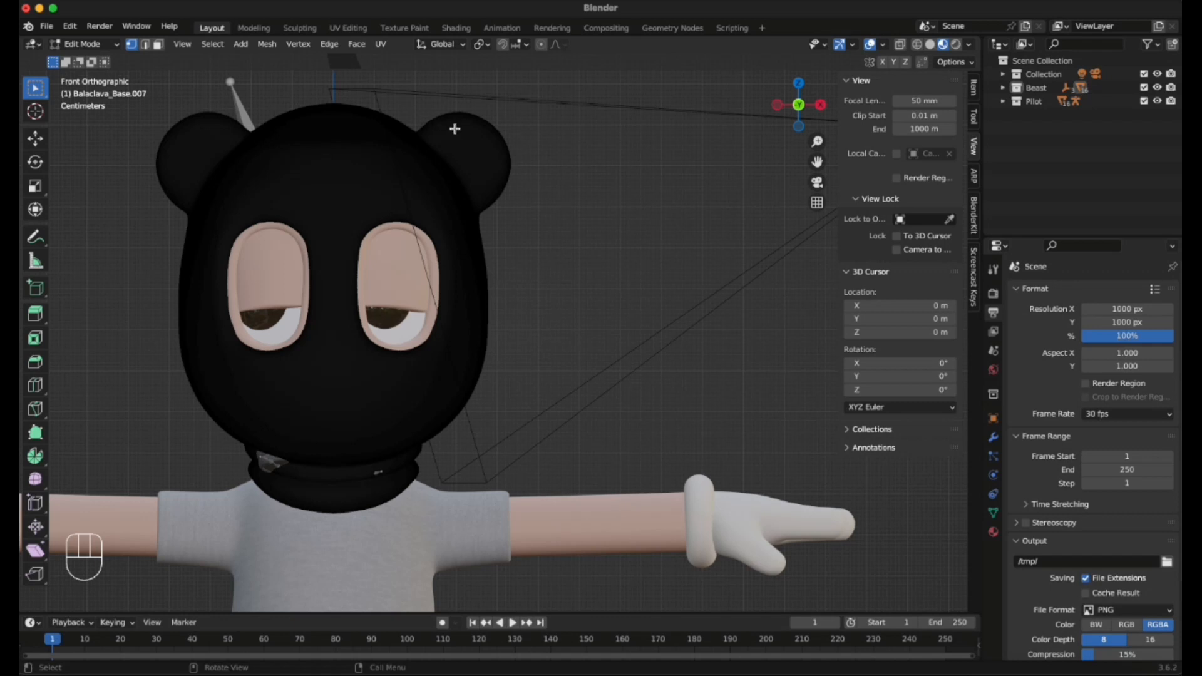
pyautogui.scroll(-1, 447, 154)
pyautogui.scroll(1, 503, 205)
pyautogui.moveTo(612, 200); pyautogui.dragTo(627, 235, button='middle')
pyautogui.click(803, 117)
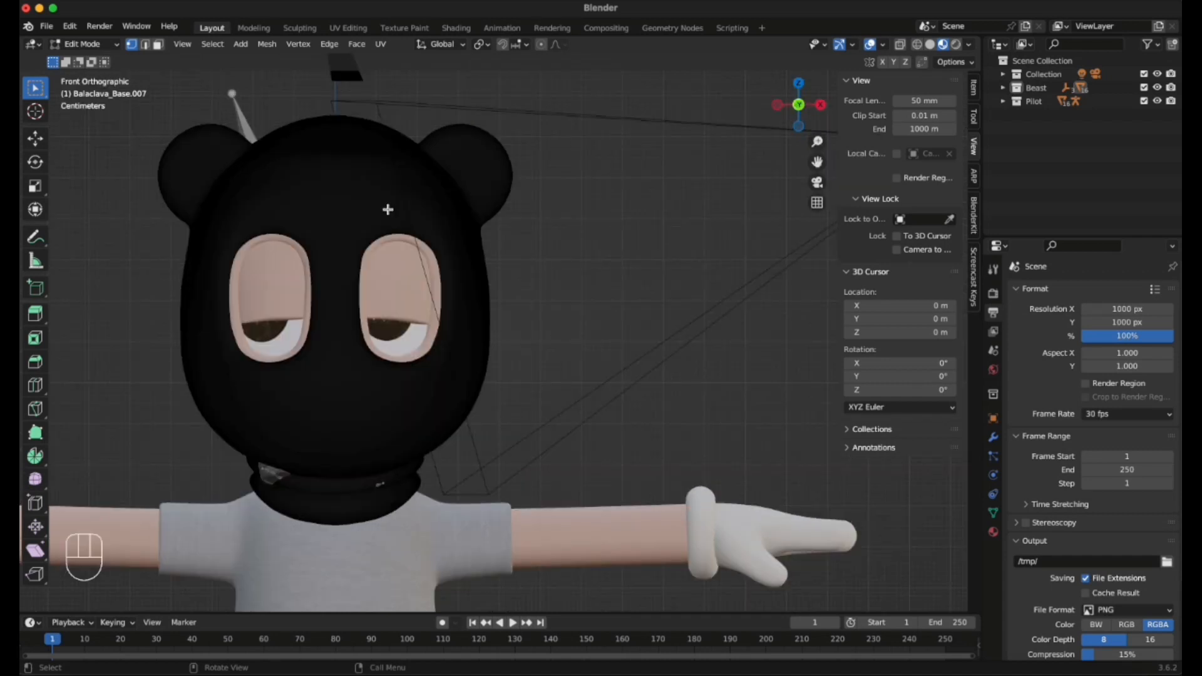
pyautogui.scroll(-4, 476, 199)
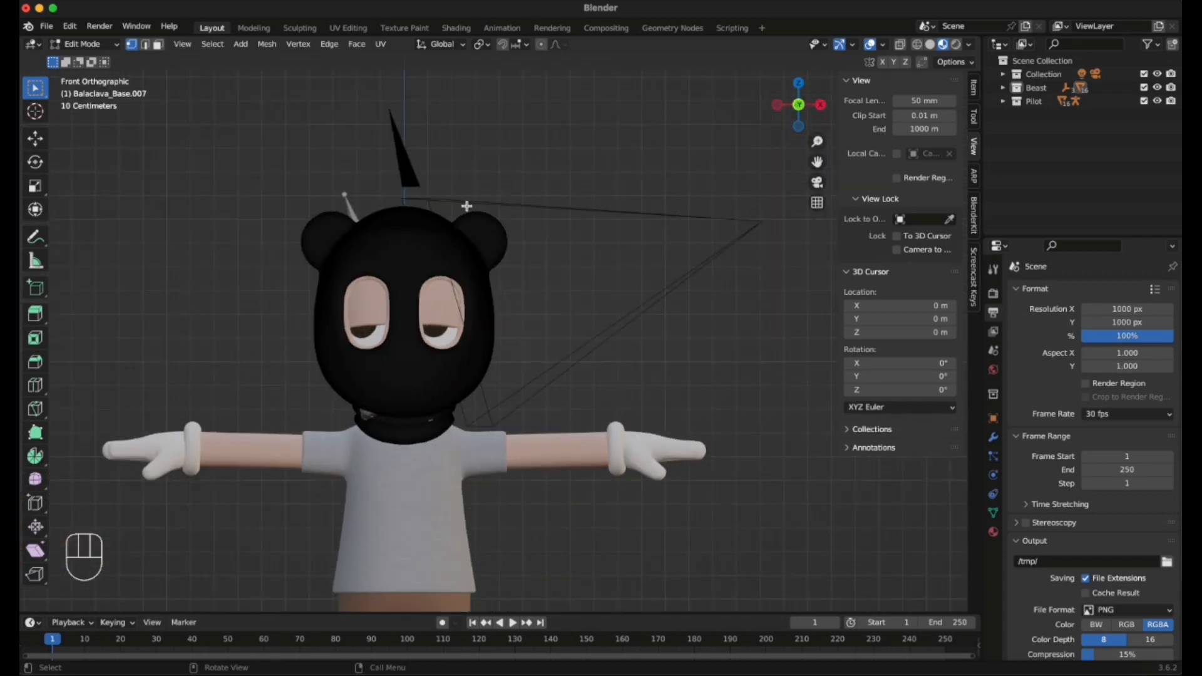
pyautogui.scroll(1, 465, 207)
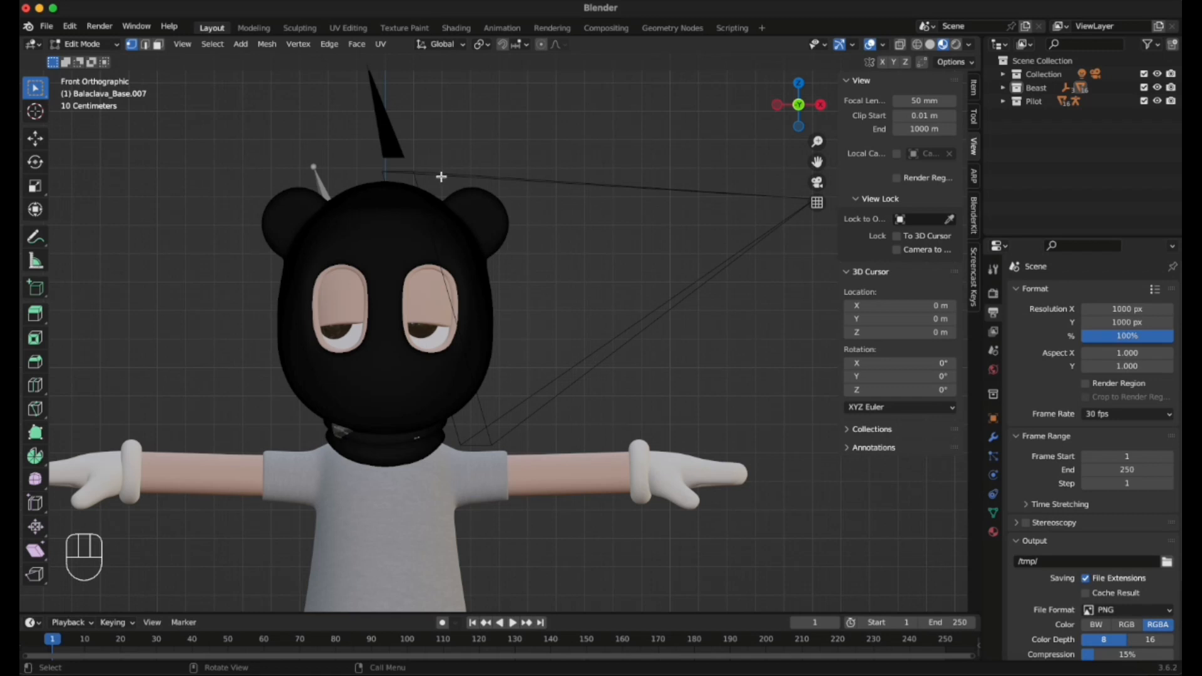
pyautogui.moveTo(441, 178); pyautogui.dragTo(511, 414)
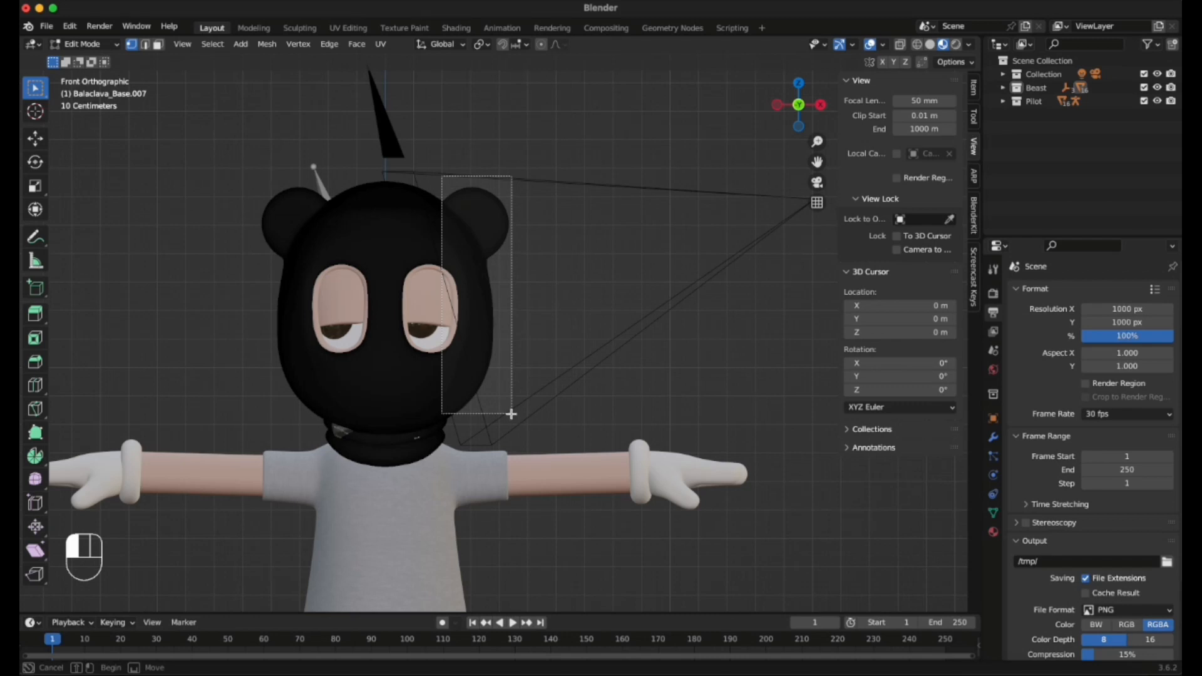
pyautogui.moveTo(511, 414); pyautogui.dragTo(510, 415)
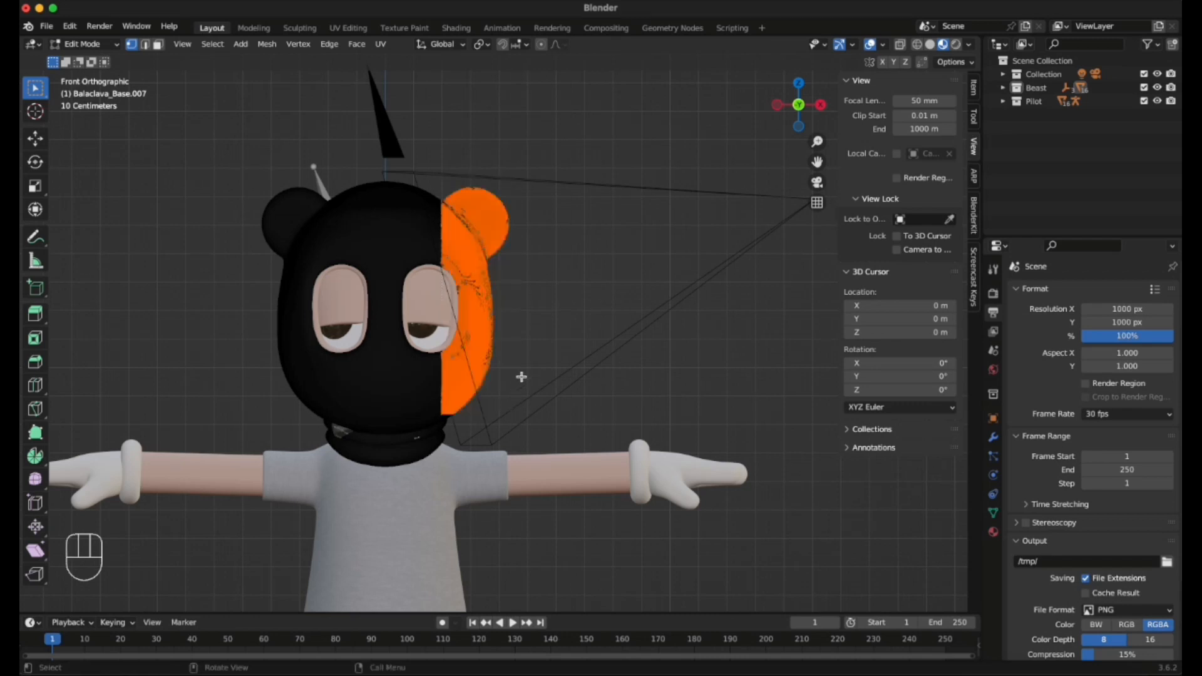
pyautogui.moveTo(572, 313); pyautogui.dragTo(501, 327, button='middle')
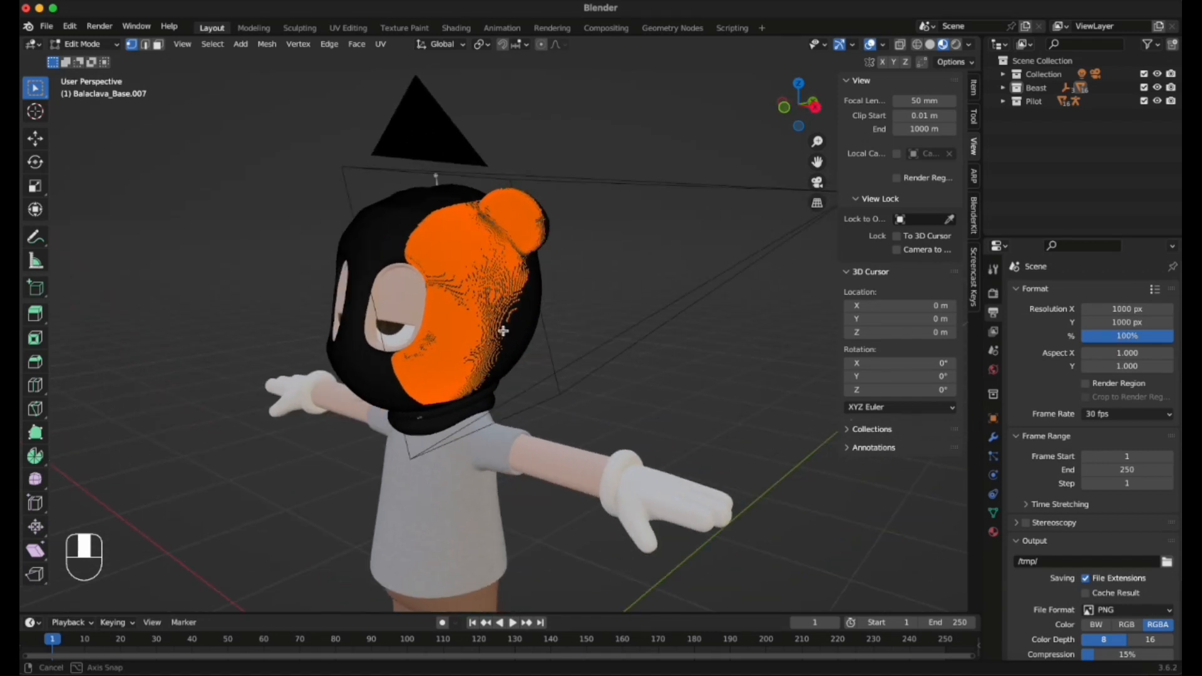
pyautogui.press('super+z')
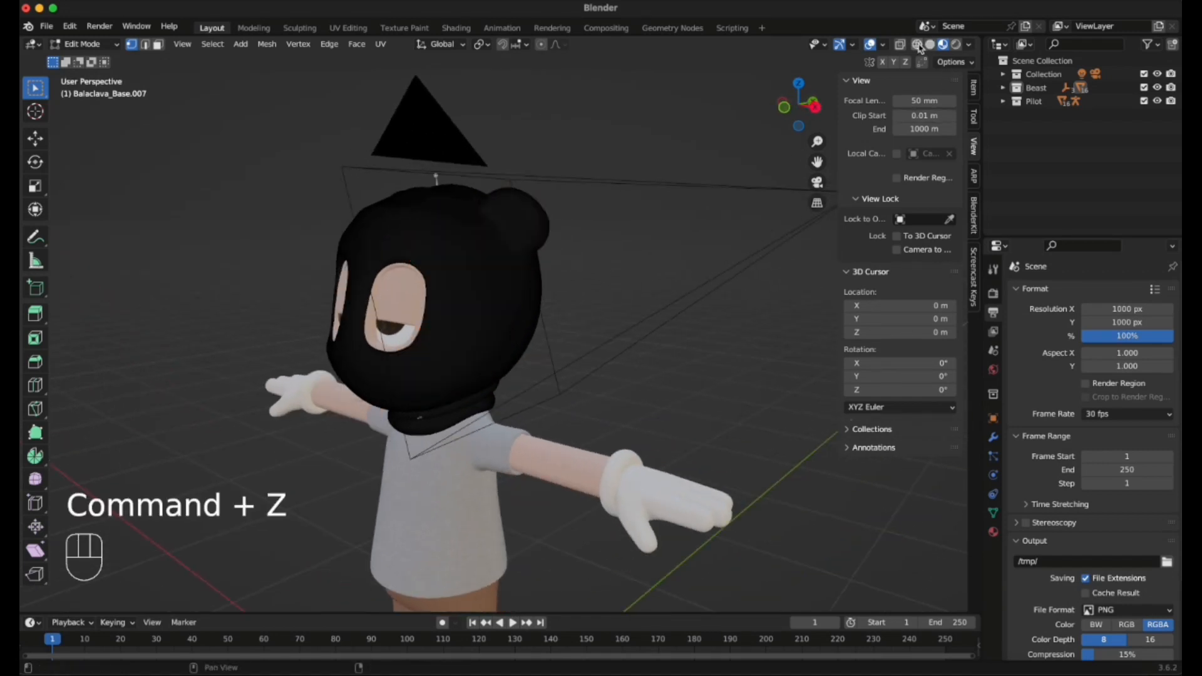
# In Wireframe shading and front view, box-select the balaclava's left side with the ear through the mesh and delete the vertices.
pyautogui.click(917, 44)
pyautogui.moveTo(586, 221)
pyautogui.mouseDown(button='middle')
pyautogui.moveTo(633, 209)
pyautogui.moveTo(688, 151)
pyautogui.mouseUp(button='middle')
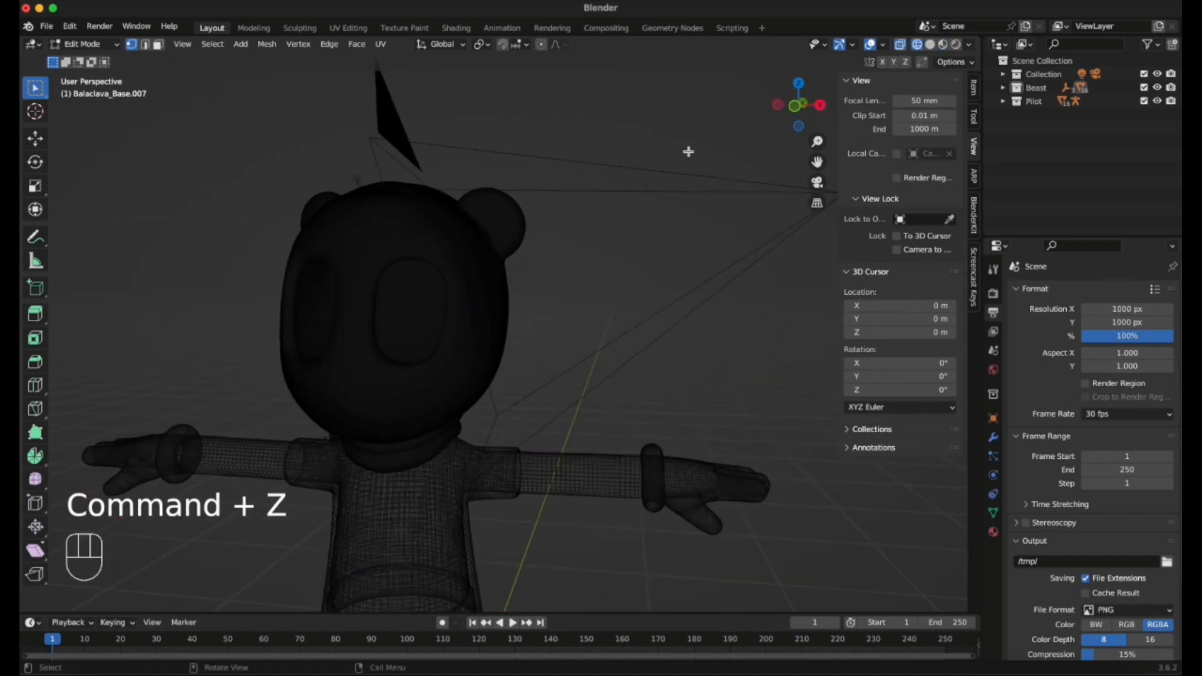
pyautogui.click(796, 107)
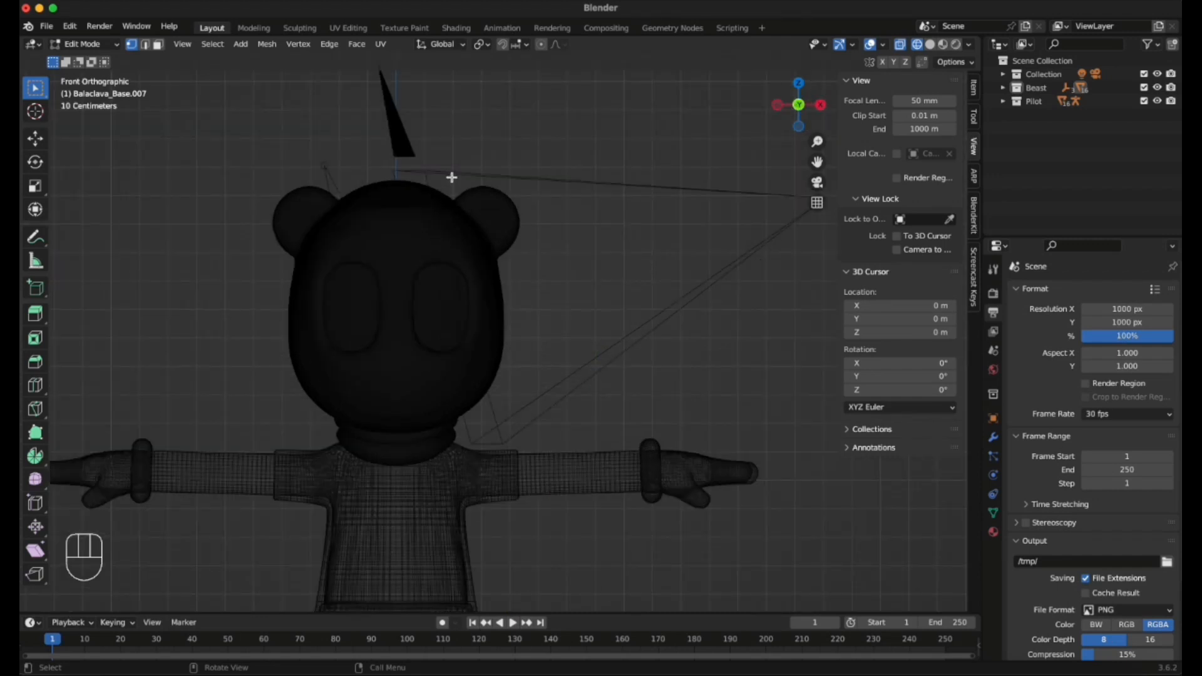
pyautogui.moveTo(451, 176); pyautogui.dragTo(532, 411)
pyautogui.moveTo(617, 322); pyautogui.dragTo(522, 316, button='middle')
pyautogui.rightClick(513, 308)
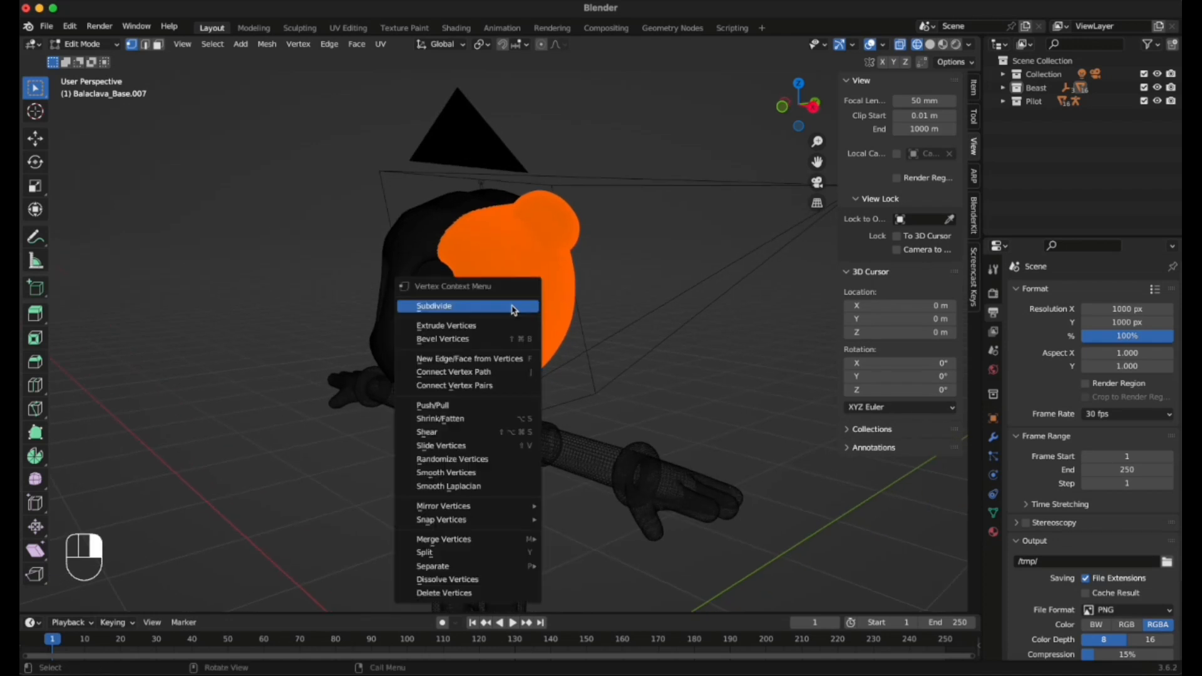
pyautogui.click(484, 591)
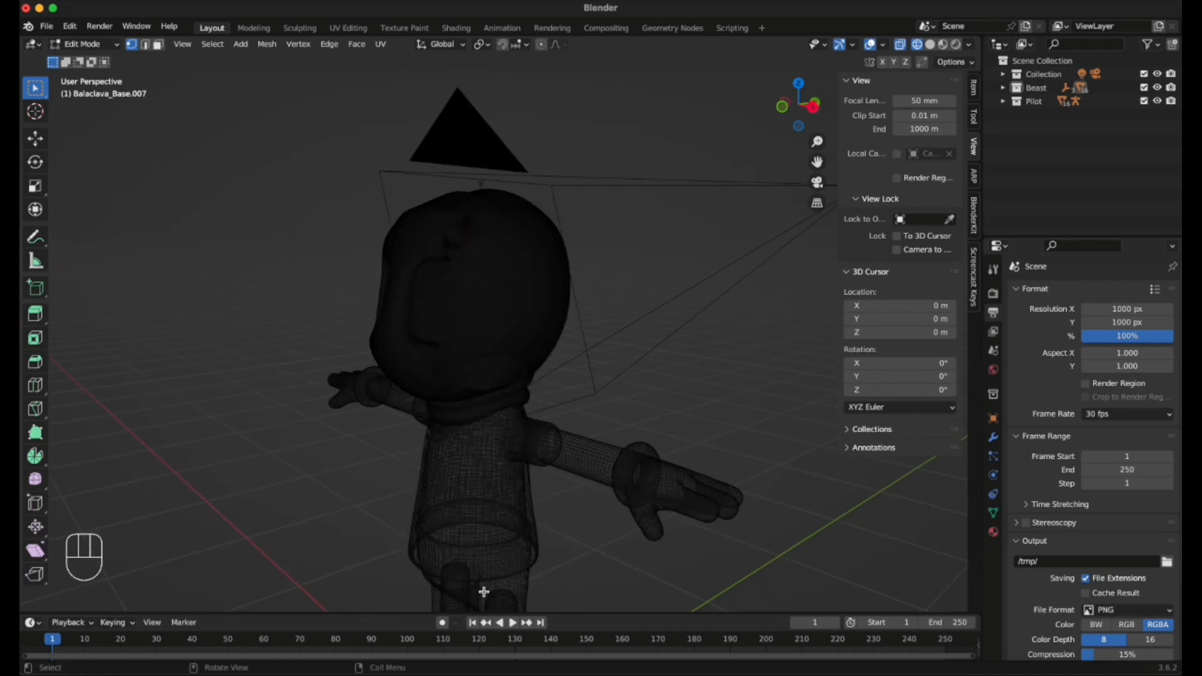
# Set the viewport shading to Material Preview and switch the cut balaclava to Object Mode.
pyautogui.click(942, 46)
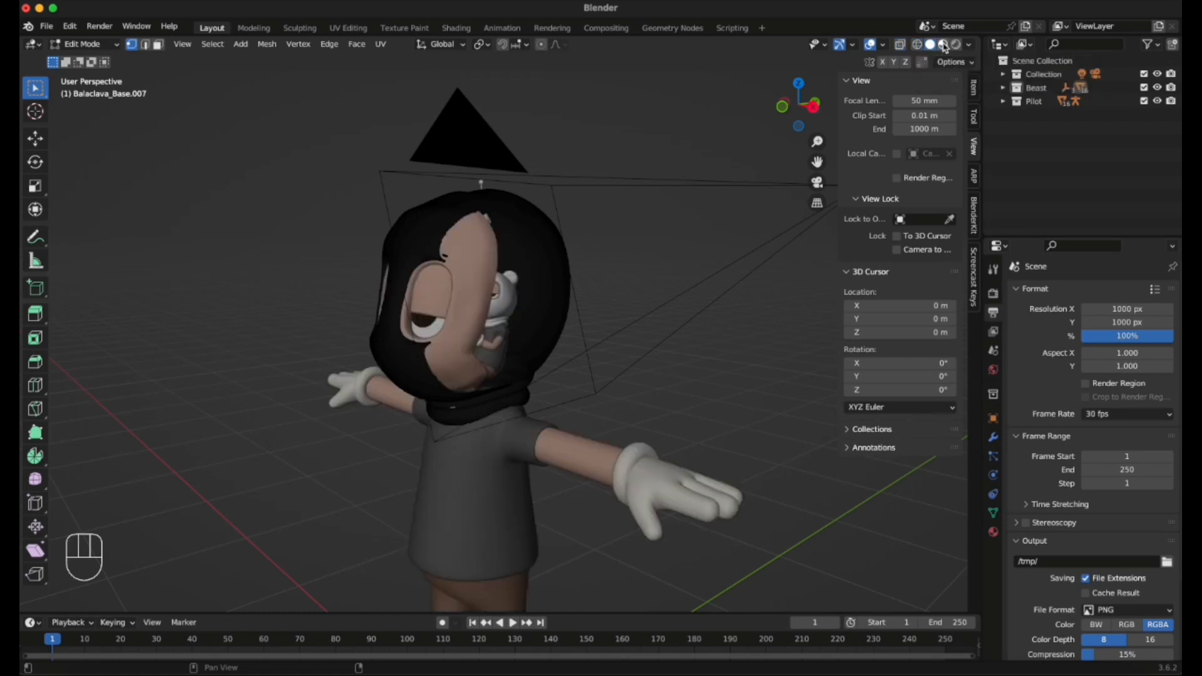
pyautogui.click(85, 44)
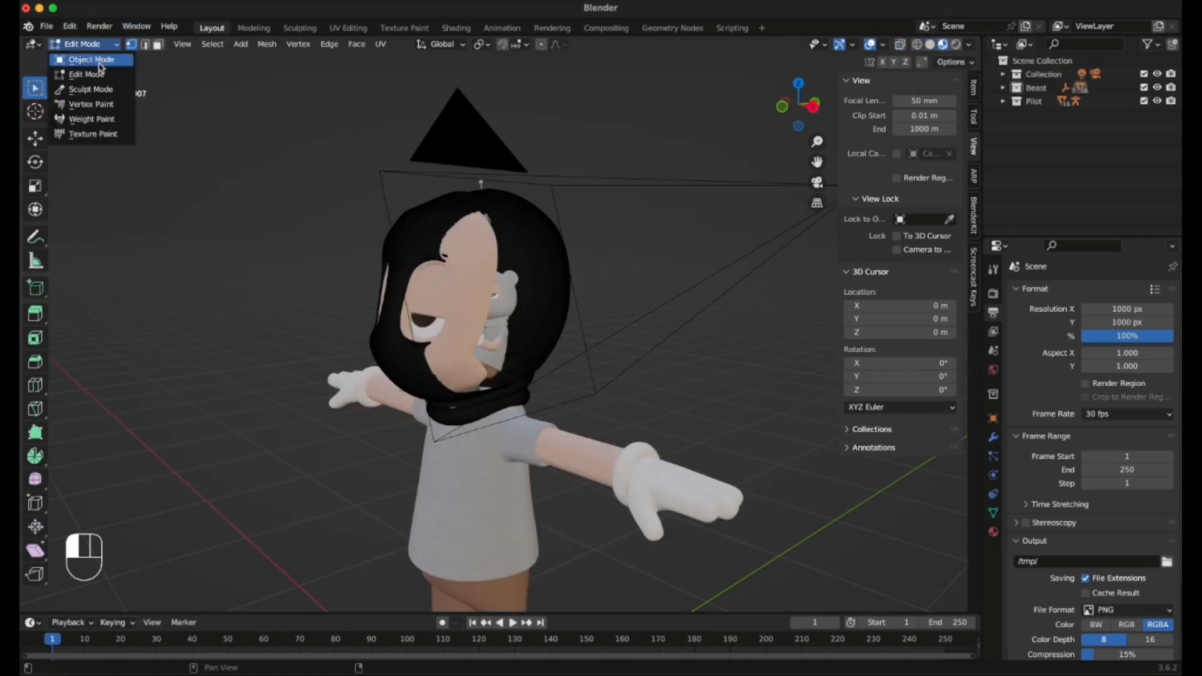
pyautogui.click(82, 57)
# Examine the cut edge and the pilot inside the opened head, deselect the balaclava, and check the result through the camera.
pyautogui.moveTo(611, 265)
pyautogui.mouseDown(button='middle')
pyautogui.moveTo(595, 260)
pyautogui.moveTo(545, 299)
pyautogui.moveTo(619, 281)
pyautogui.mouseUp(button='middle')
pyautogui.scroll(-2, 556, 247)
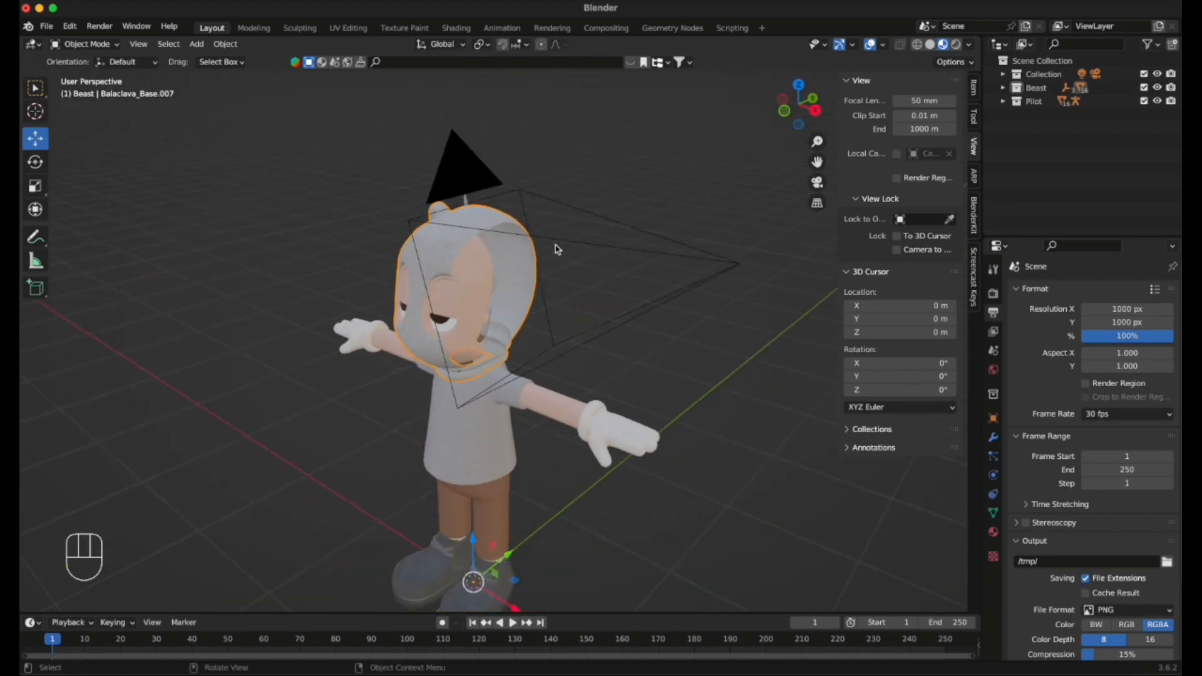
pyautogui.scroll(4, 551, 246)
pyautogui.scroll(1, 509, 164)
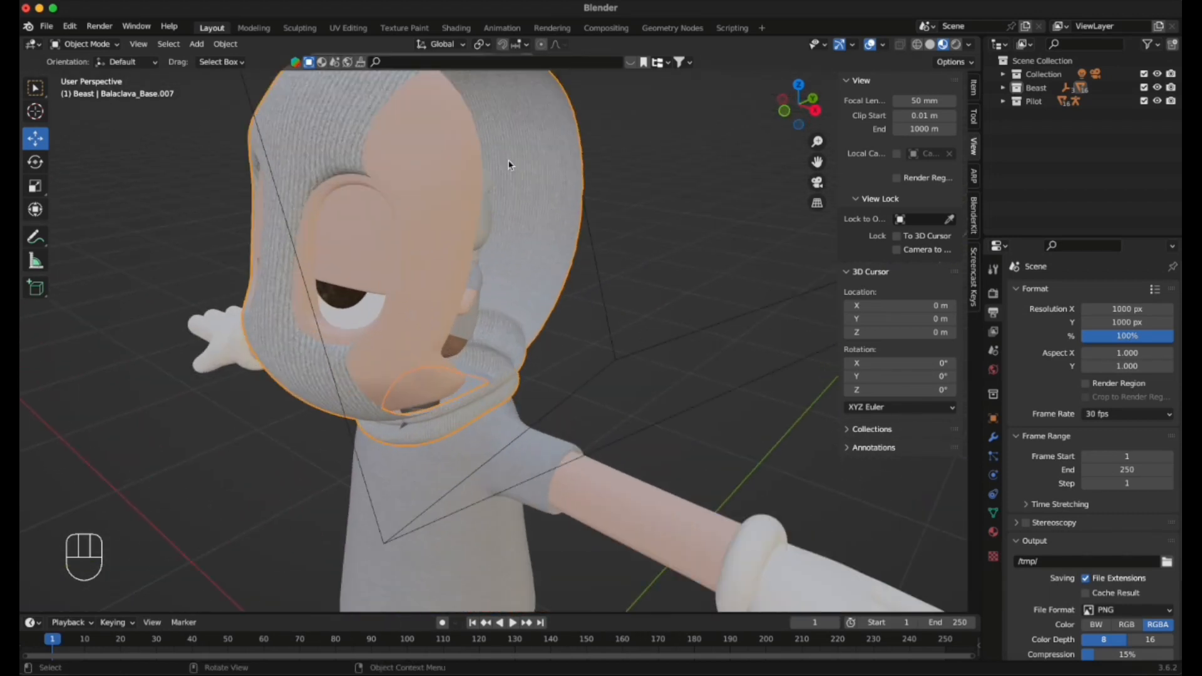
pyautogui.moveTo(817, 161); pyautogui.dragTo(522, 306)
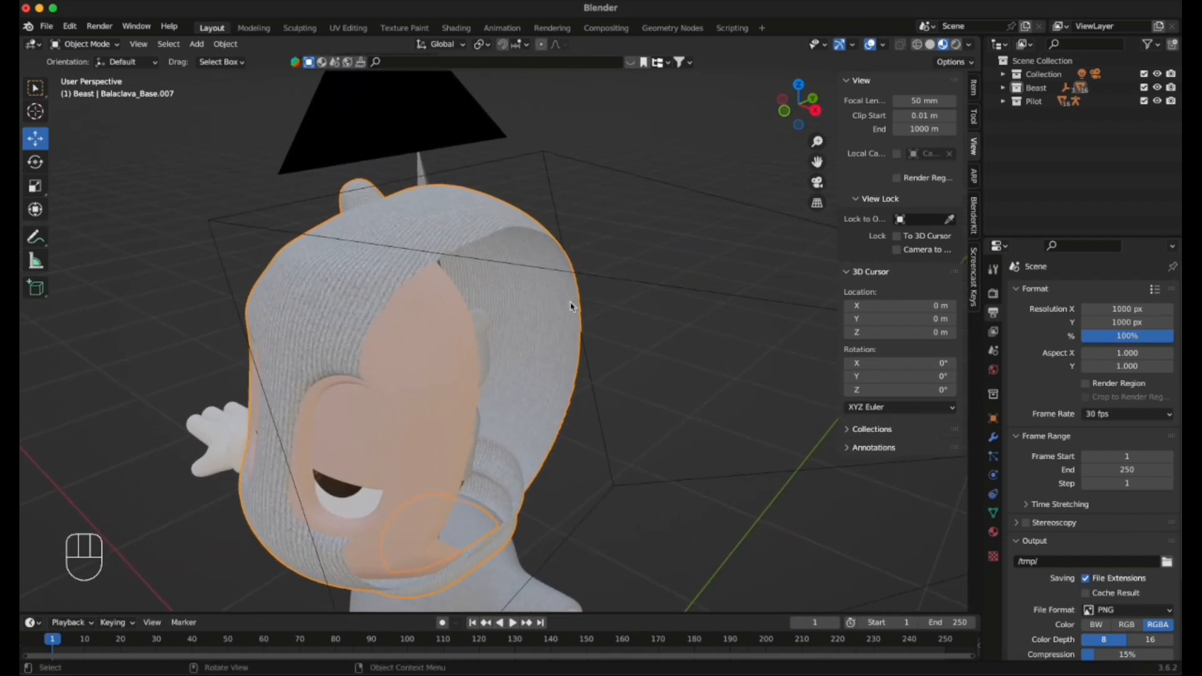
pyautogui.moveTo(630, 321); pyautogui.dragTo(541, 305, button='middle')
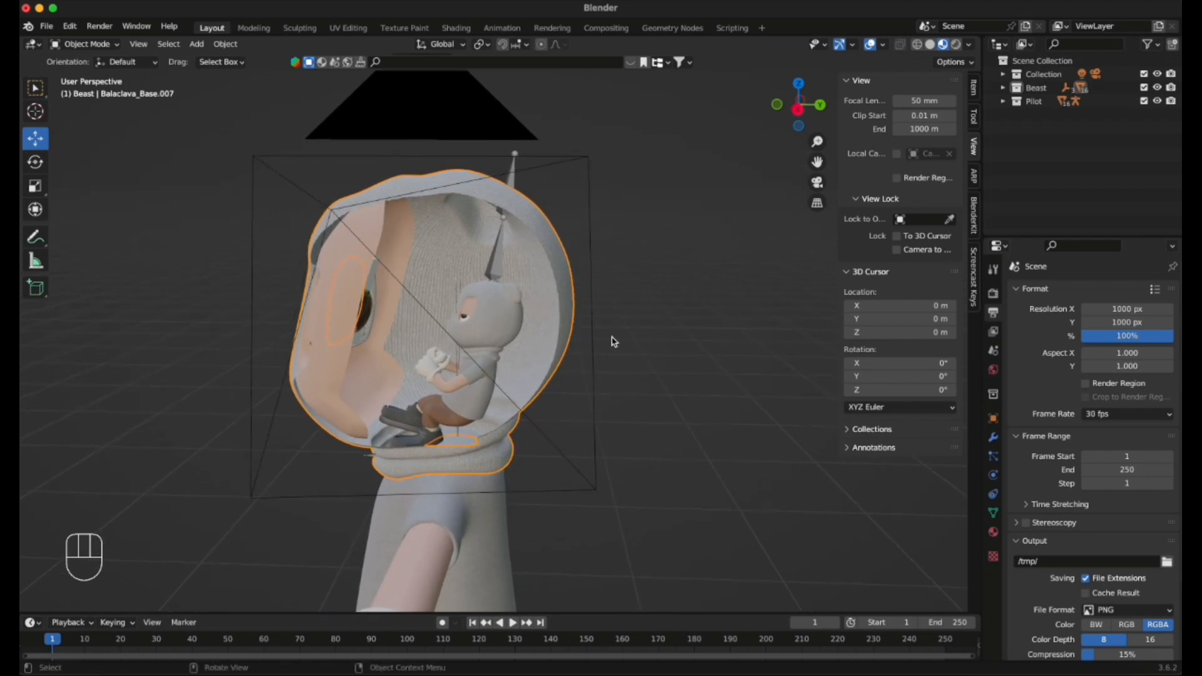
pyautogui.click(616, 339)
pyautogui.scroll(4, 610, 325)
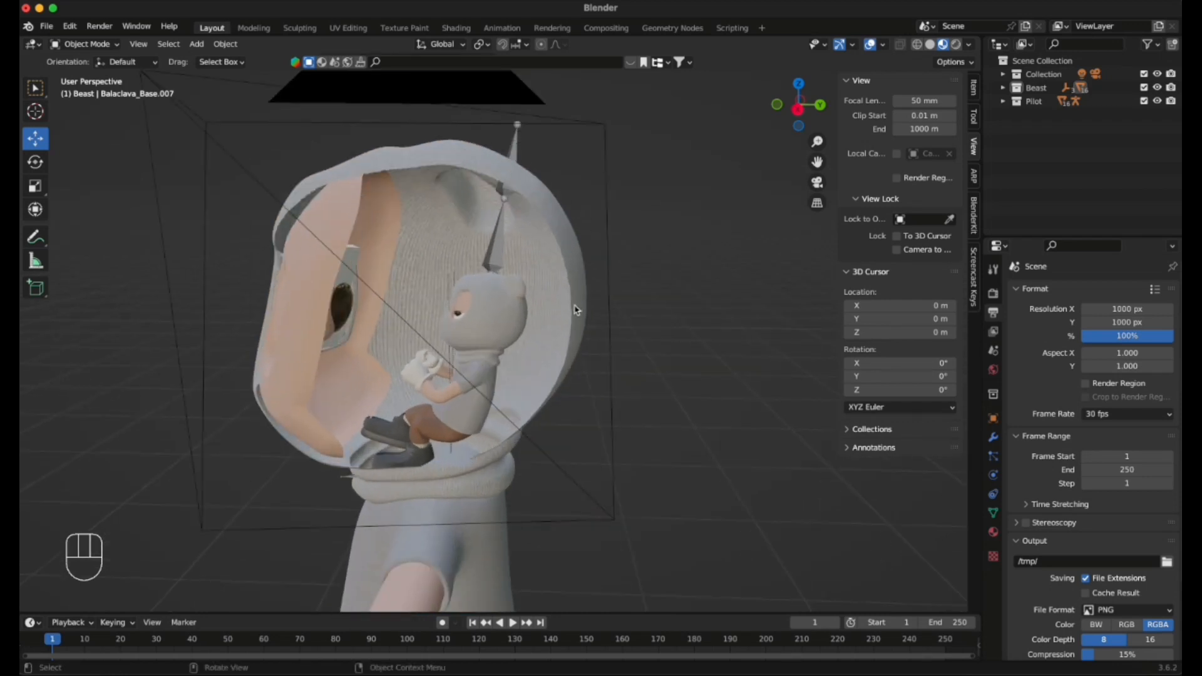
pyautogui.moveTo(458, 303); pyautogui.dragTo(557, 292, button='middle')
pyautogui.click(818, 183)
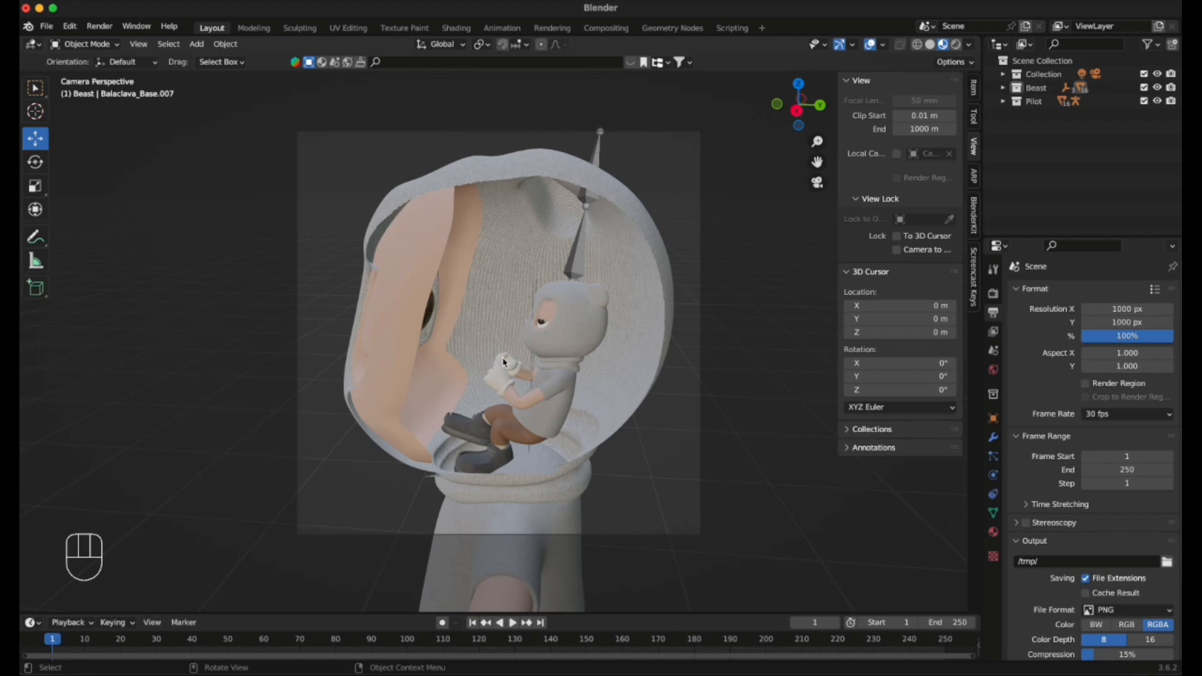
# Examine the uncut side of the Beast's head around the neck, checking whether the pilot's shoe pokes through the balaclava.
pyautogui.moveTo(612, 378); pyautogui.dragTo(646, 396, button='middle')
pyautogui.moveTo(413, 391); pyautogui.dragTo(582, 381, button='middle')
pyautogui.moveTo(388, 423); pyautogui.dragTo(459, 377, button='middle')
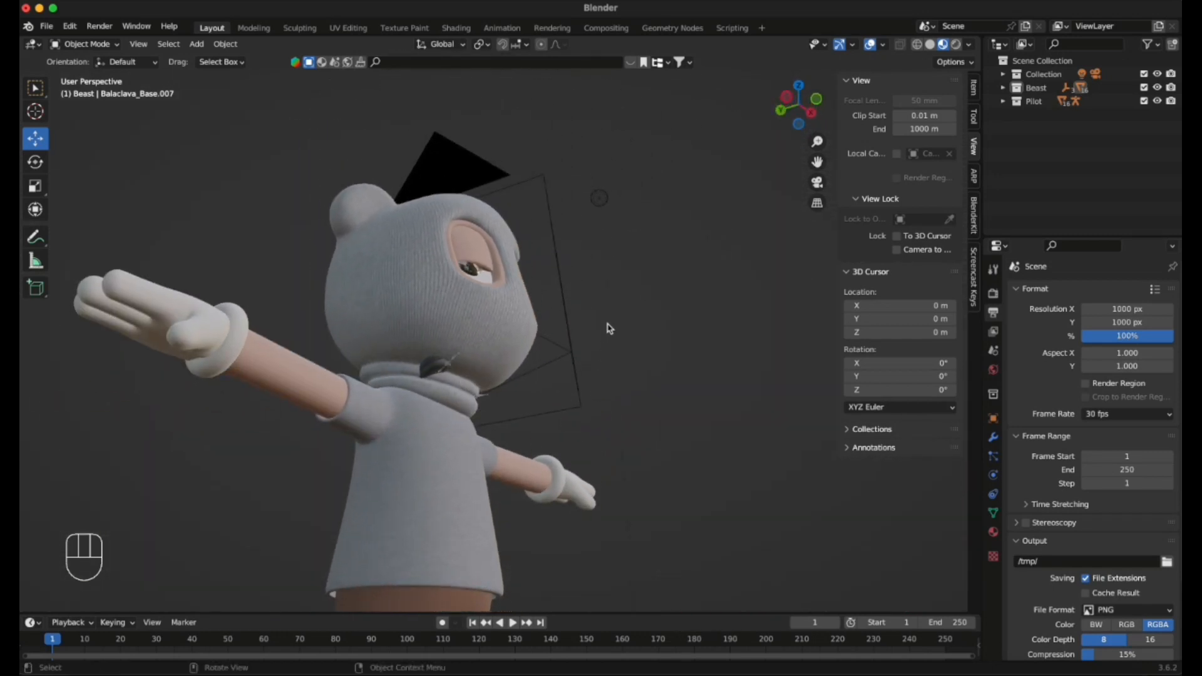
pyautogui.scroll(6, 590, 335)
pyautogui.scroll(1, 560, 352)
pyautogui.scroll(-1, 368, 433)
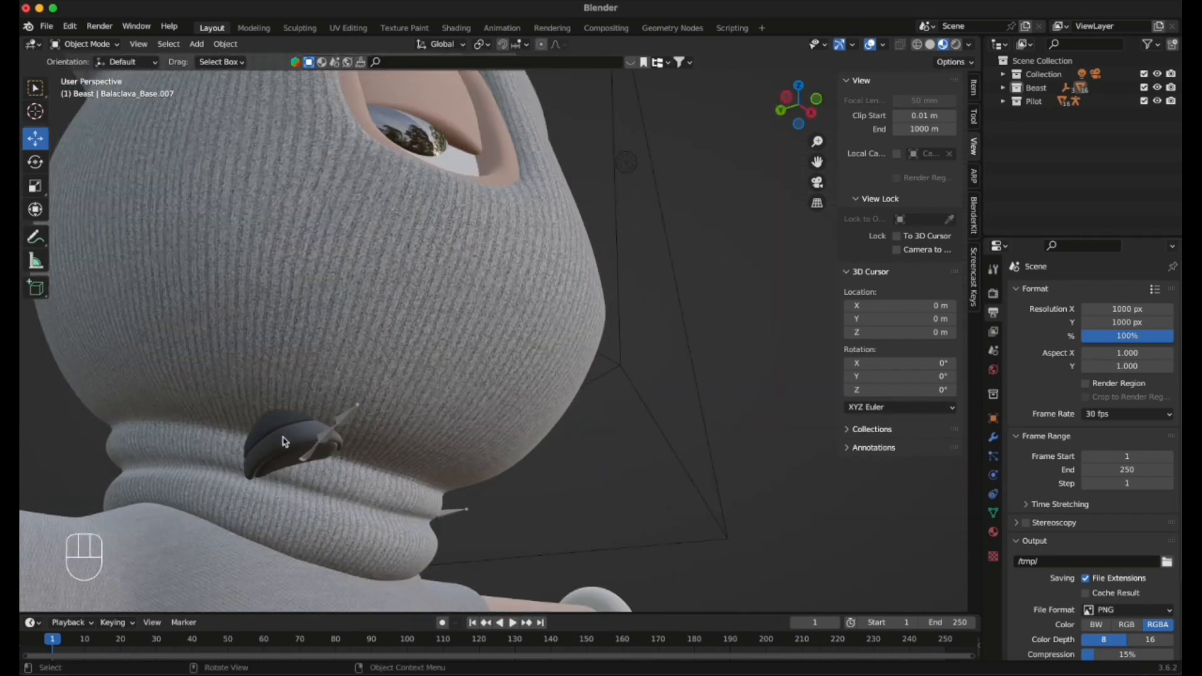
pyautogui.scroll(-3, 421, 481)
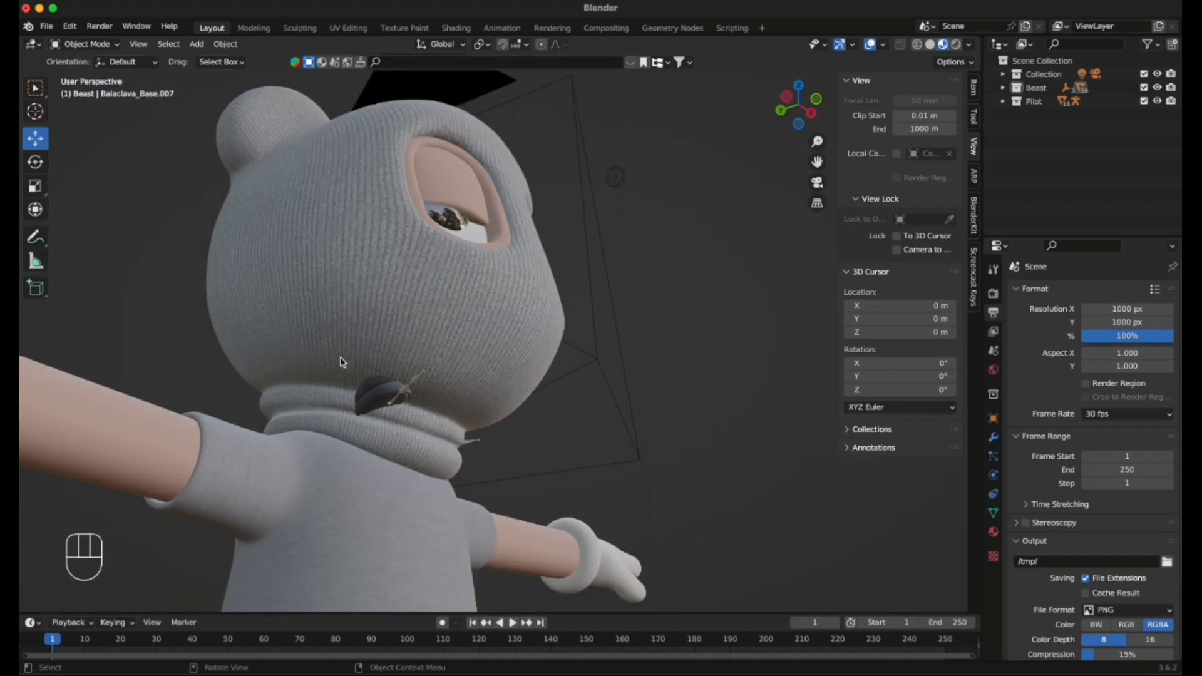
pyautogui.scroll(-5, 656, 397)
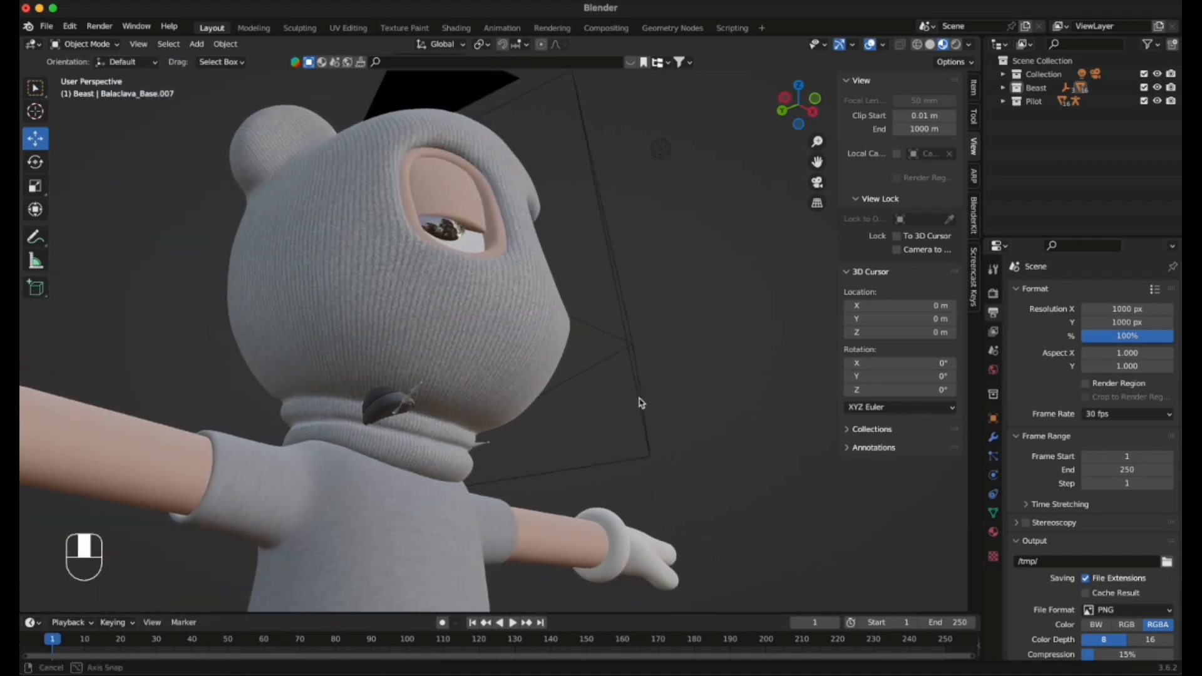
# Look through the camera again and inspect the seated pilot inside the head up close.
pyautogui.click(816, 183)
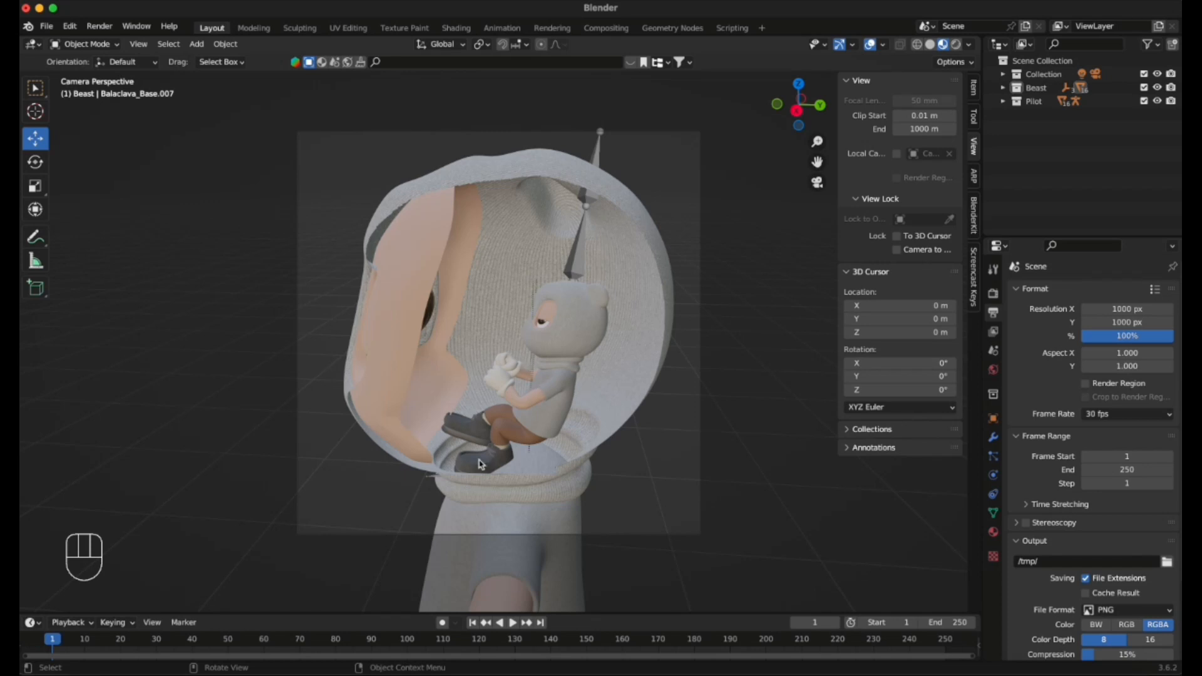
pyautogui.scroll(-2, 447, 418)
pyautogui.scroll(4, 471, 429)
pyautogui.scroll(2, 470, 428)
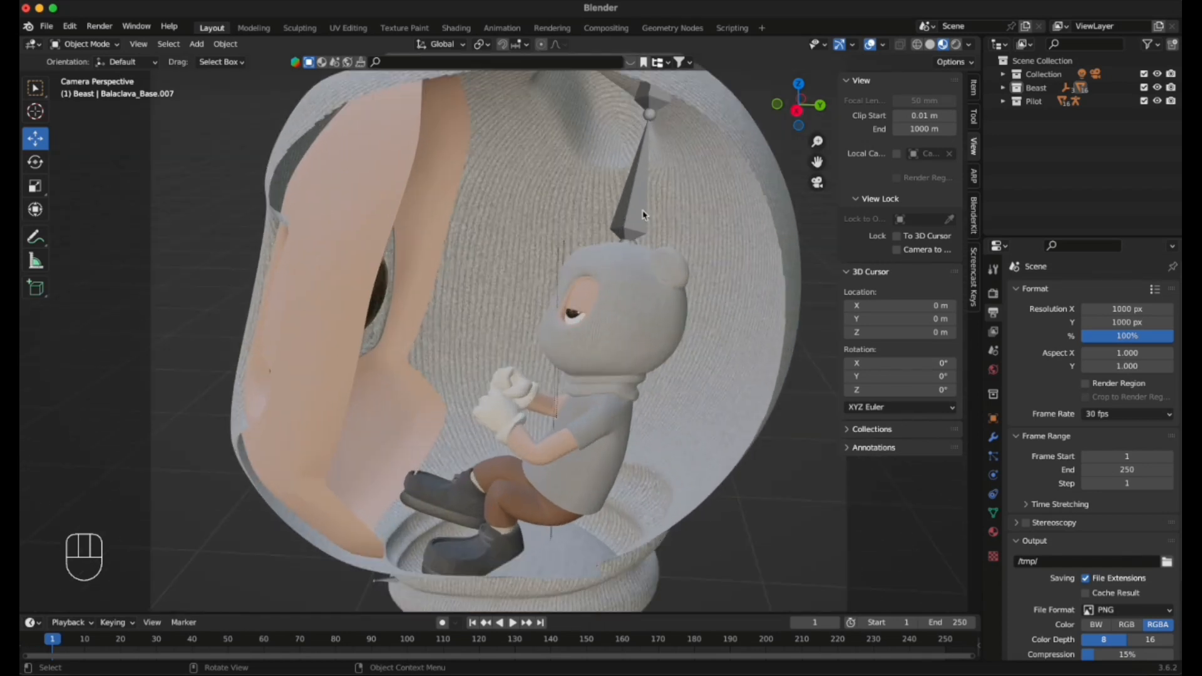
# Raise the pilot's armature slightly along Z so the shoes sit higher inside the Beast's head.
pyautogui.click(639, 216)
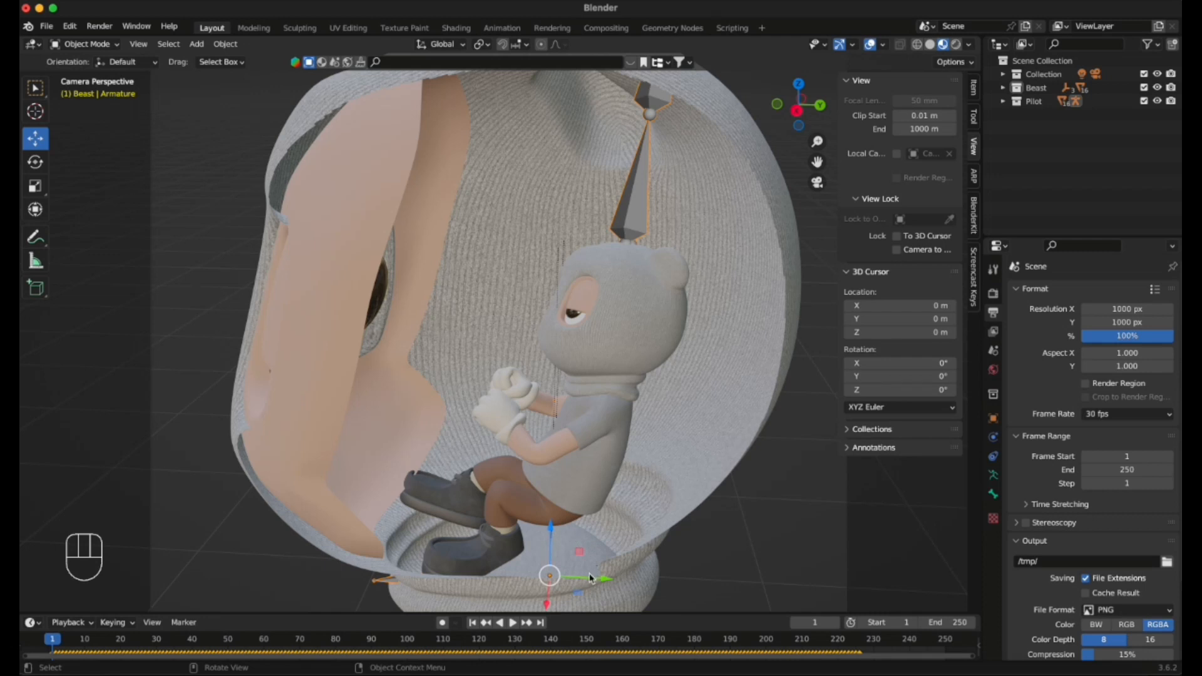
pyautogui.moveTo(549, 529); pyautogui.dragTo(553, 510)
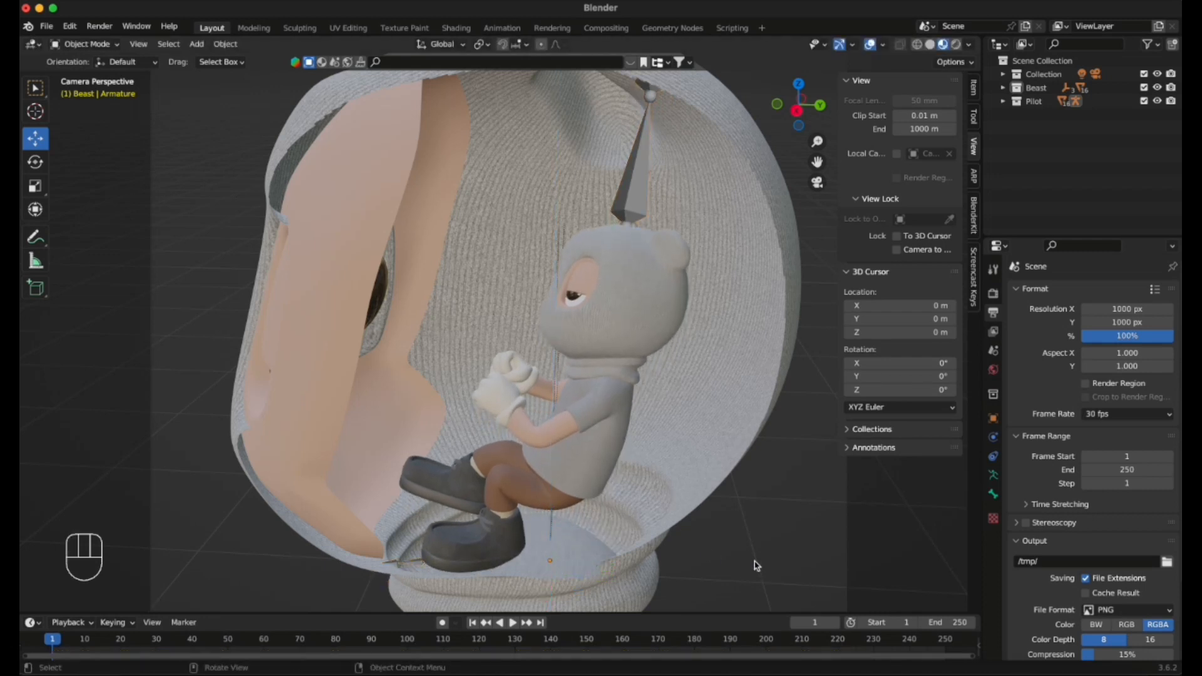
pyautogui.scroll(-3, 574, 464)
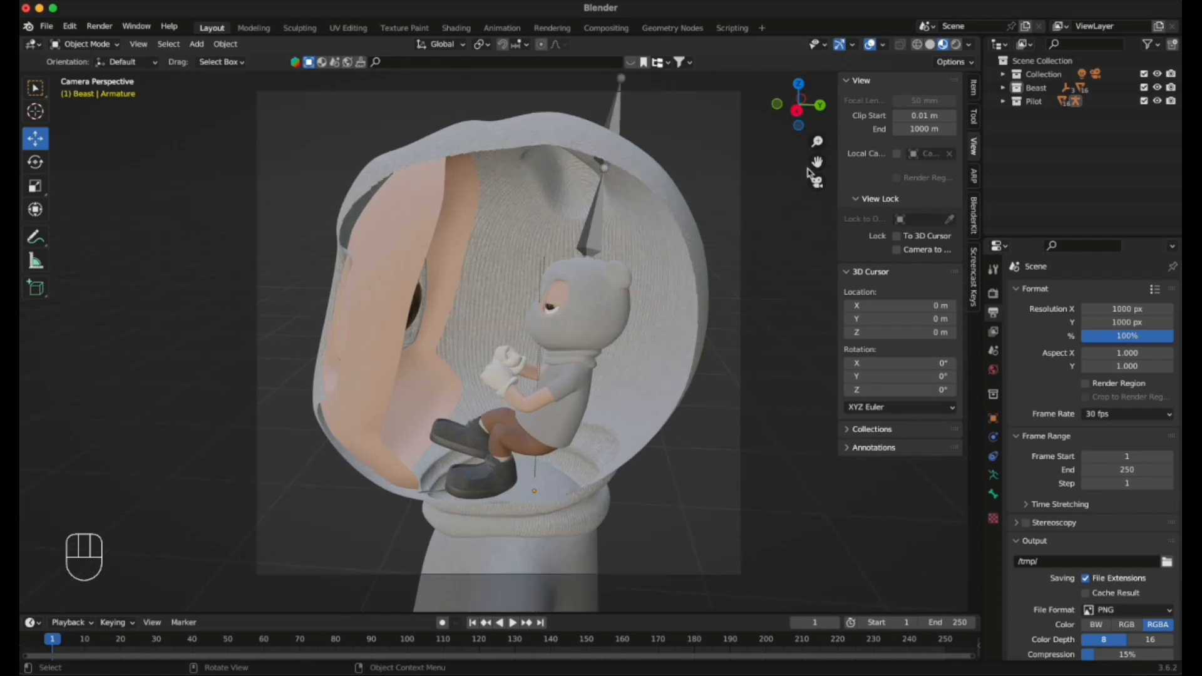
# Check the uncut side of the Beast's head for the pilot's shoe poking through near the neck, and compare with the camera view.
pyautogui.moveTo(389, 382); pyautogui.dragTo(189, 482, button='middle')
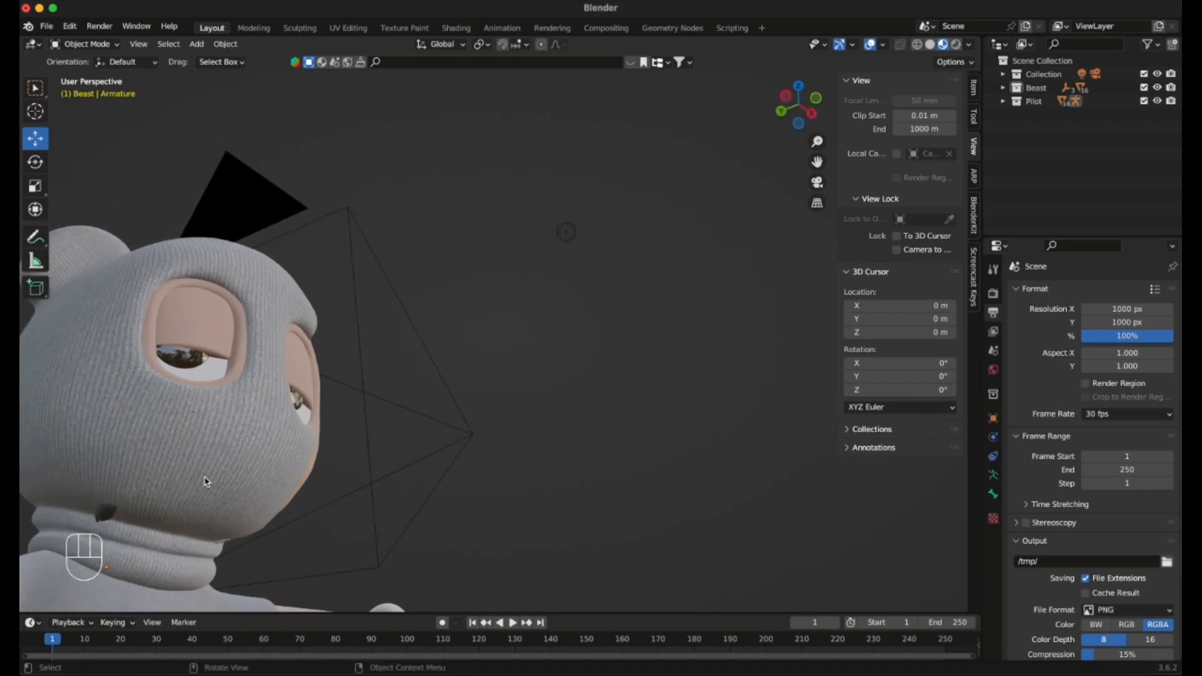
pyautogui.click(109, 520)
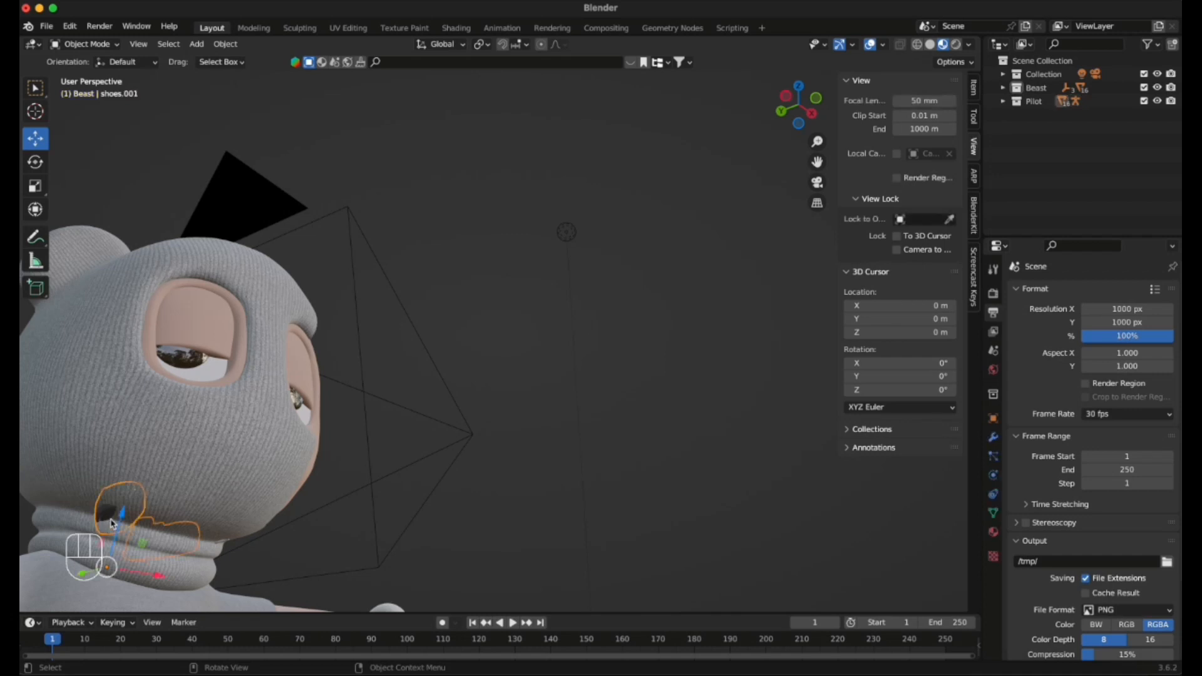
pyautogui.click(471, 552)
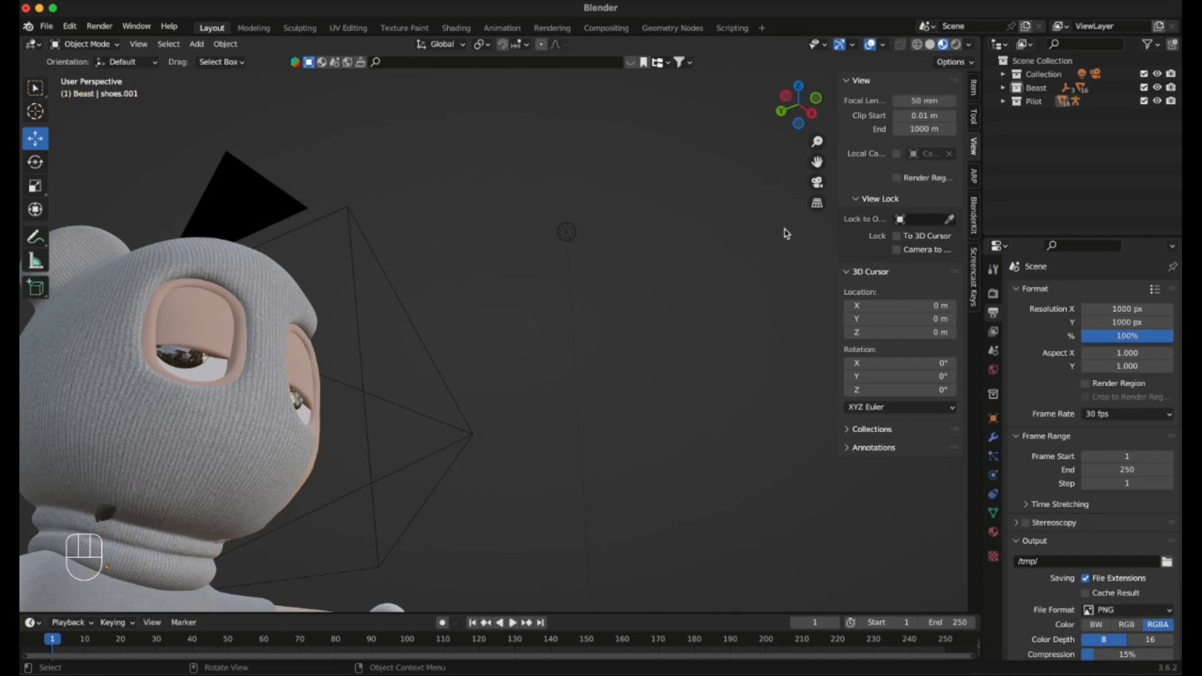
pyautogui.click(816, 183)
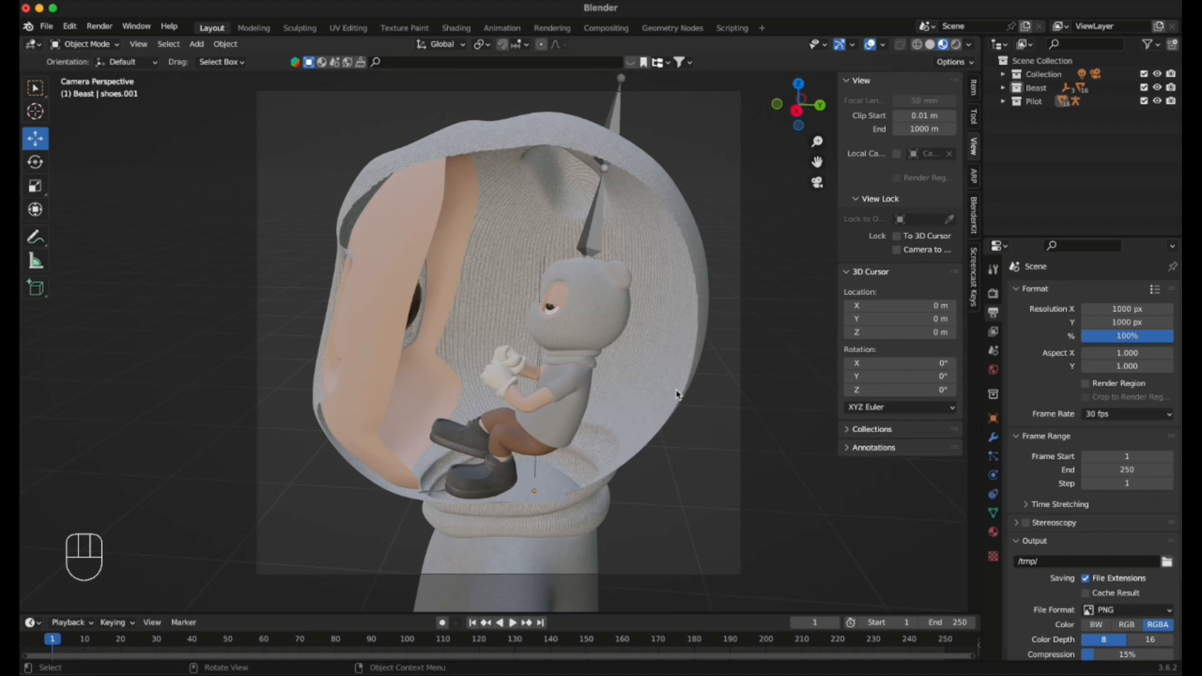
pyautogui.scroll(-1, 679, 395)
pyautogui.scroll(1, 678, 395)
pyautogui.scroll(-1, 762, 293)
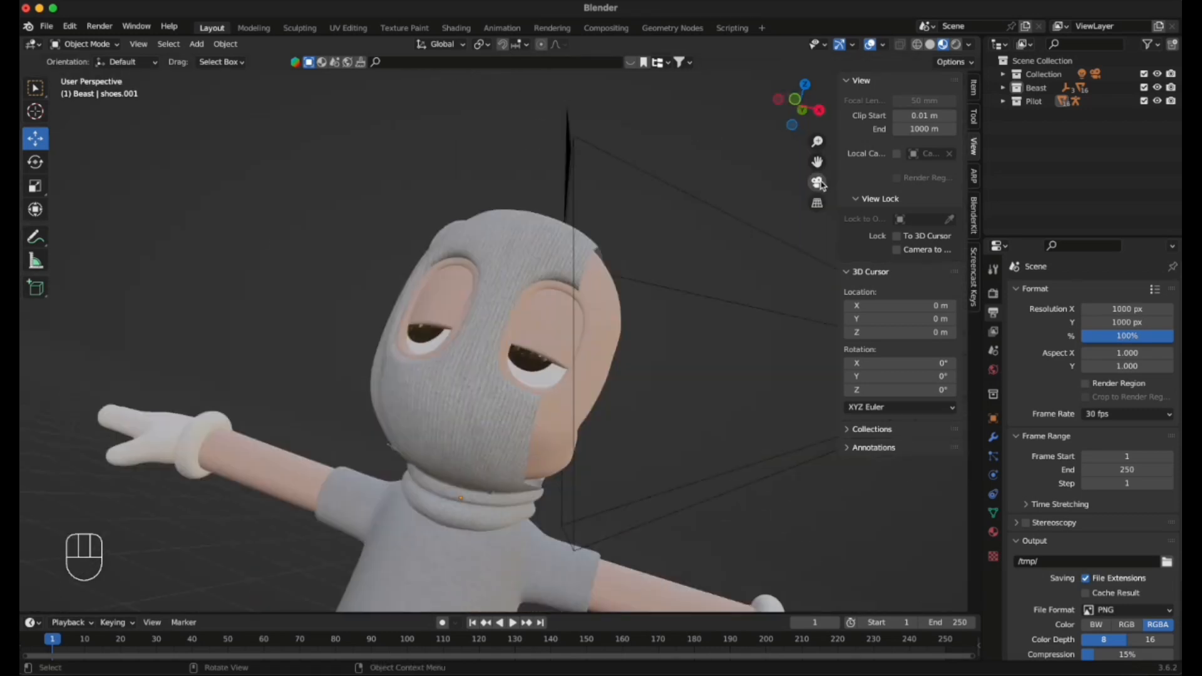
pyautogui.click(816, 182)
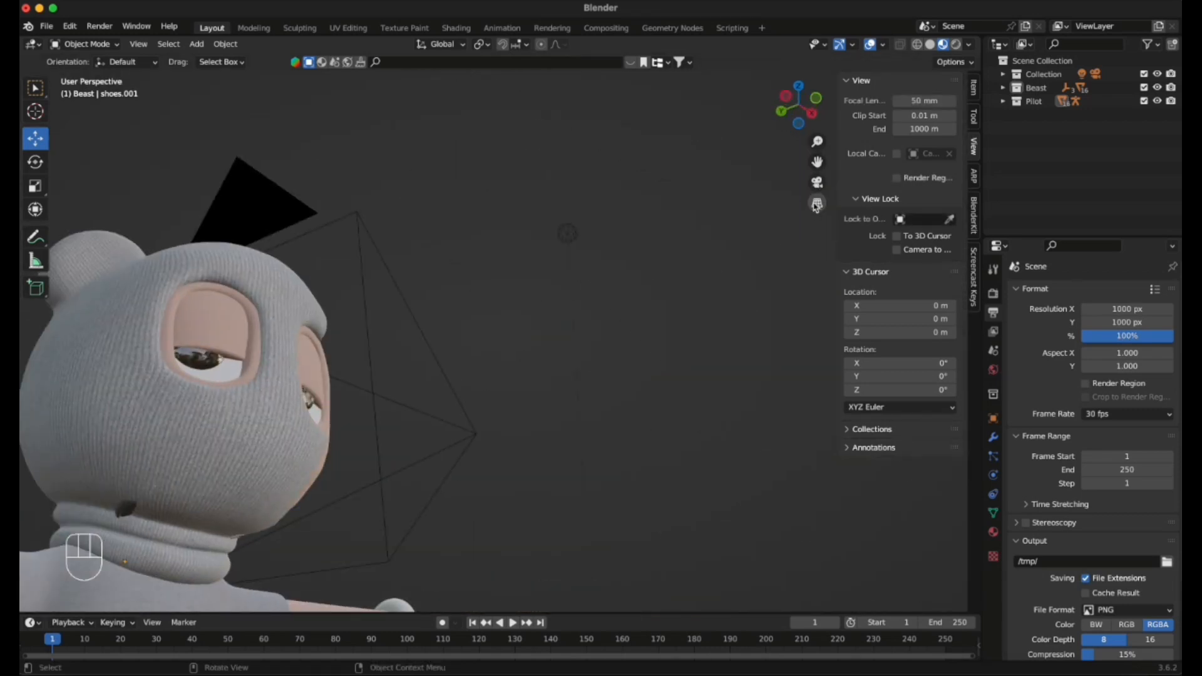
pyautogui.click(817, 182)
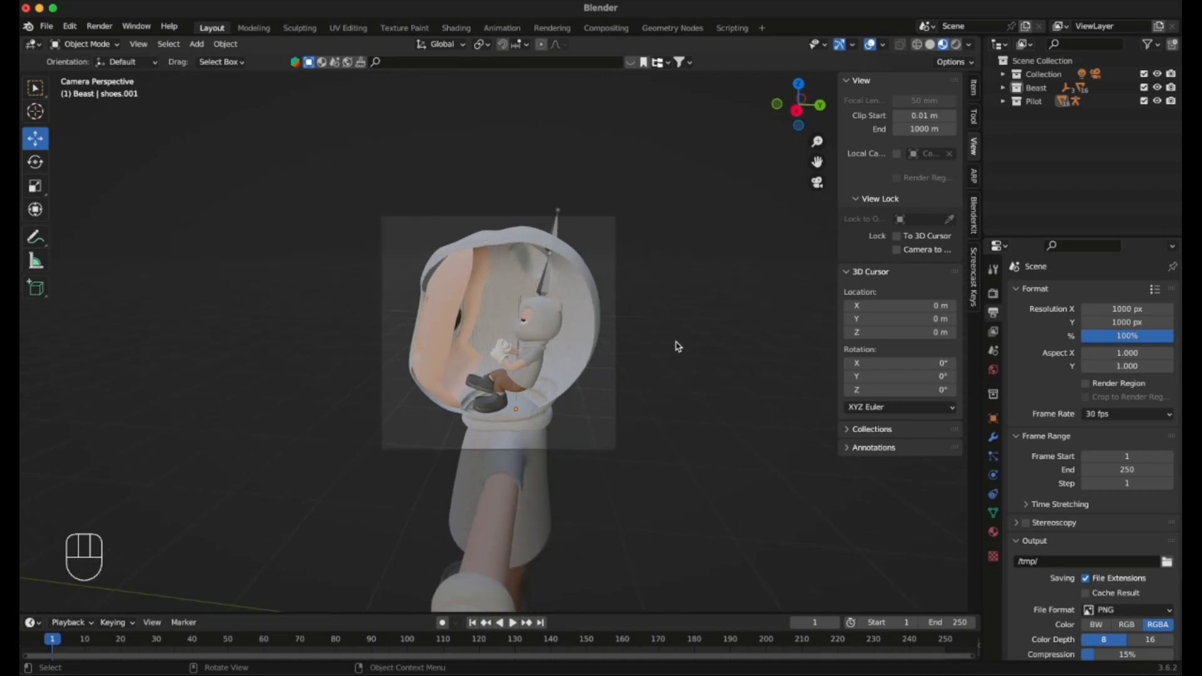
pyautogui.scroll(1, 566, 354)
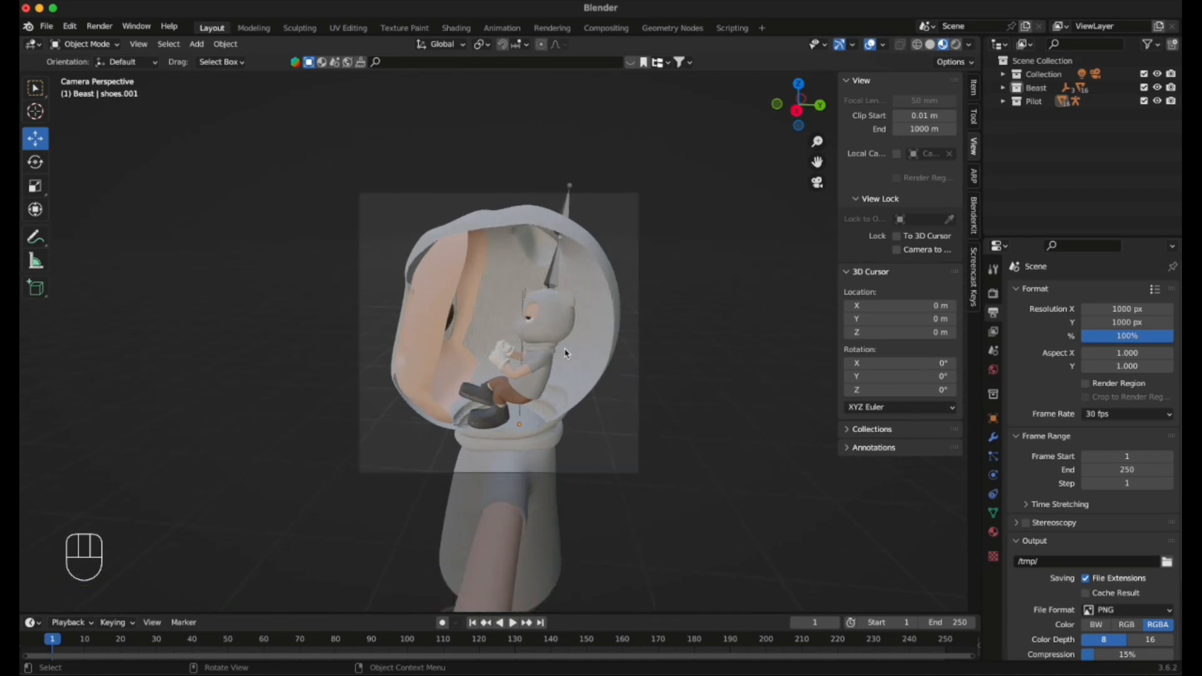
# Import seat.fbx from the BeastTutorial folder into the scene.
pyautogui.click(47, 27)
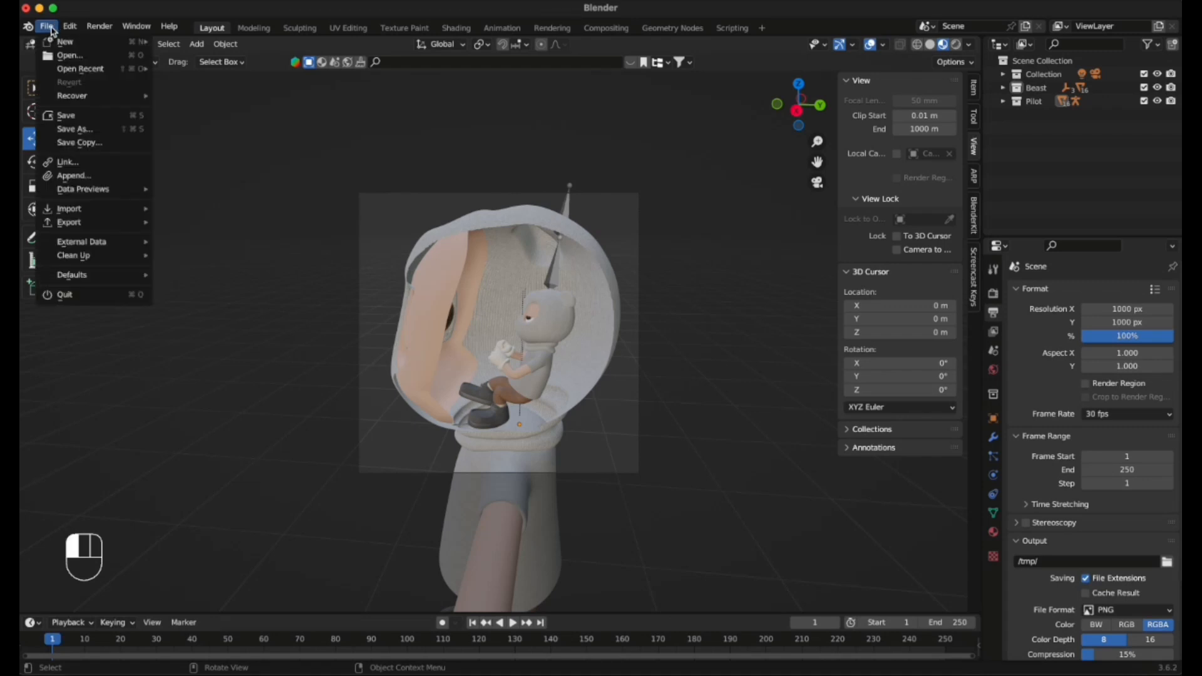
pyautogui.moveTo(94, 215)
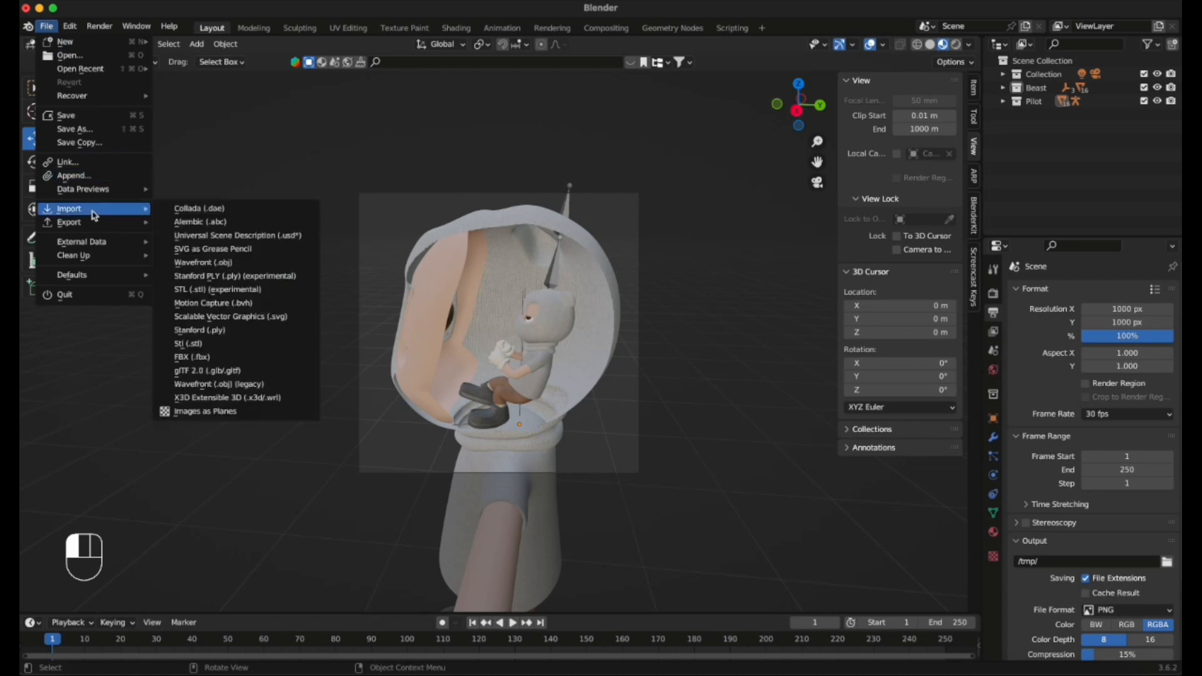
pyautogui.click(276, 358)
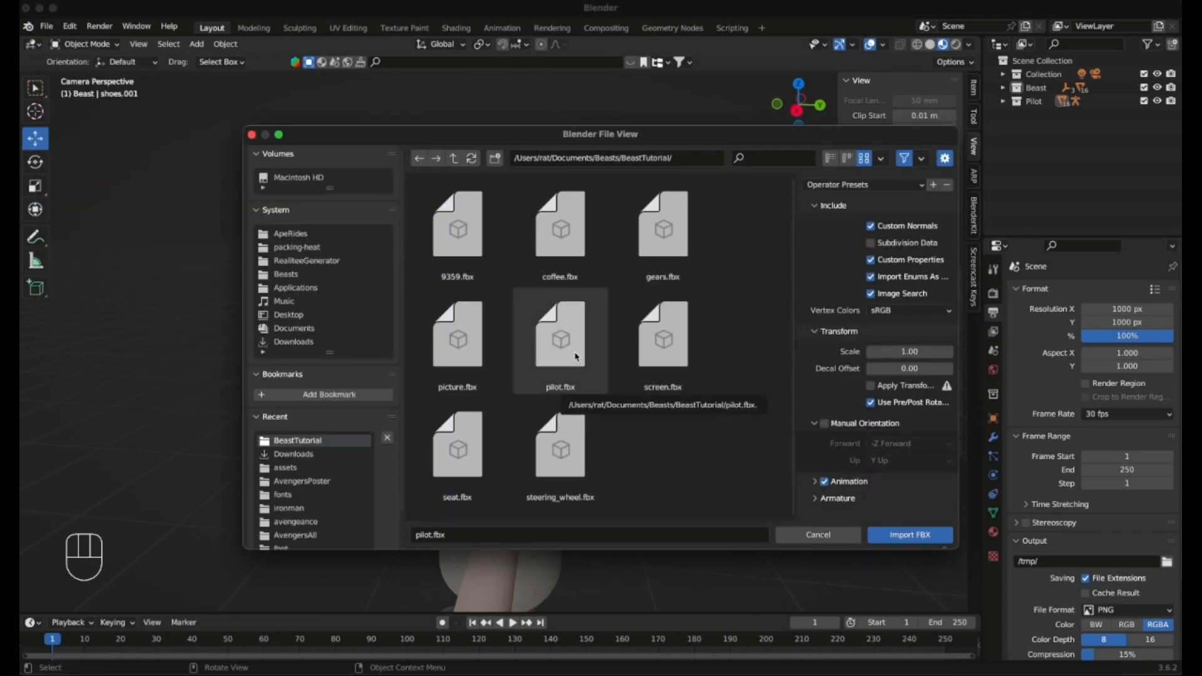
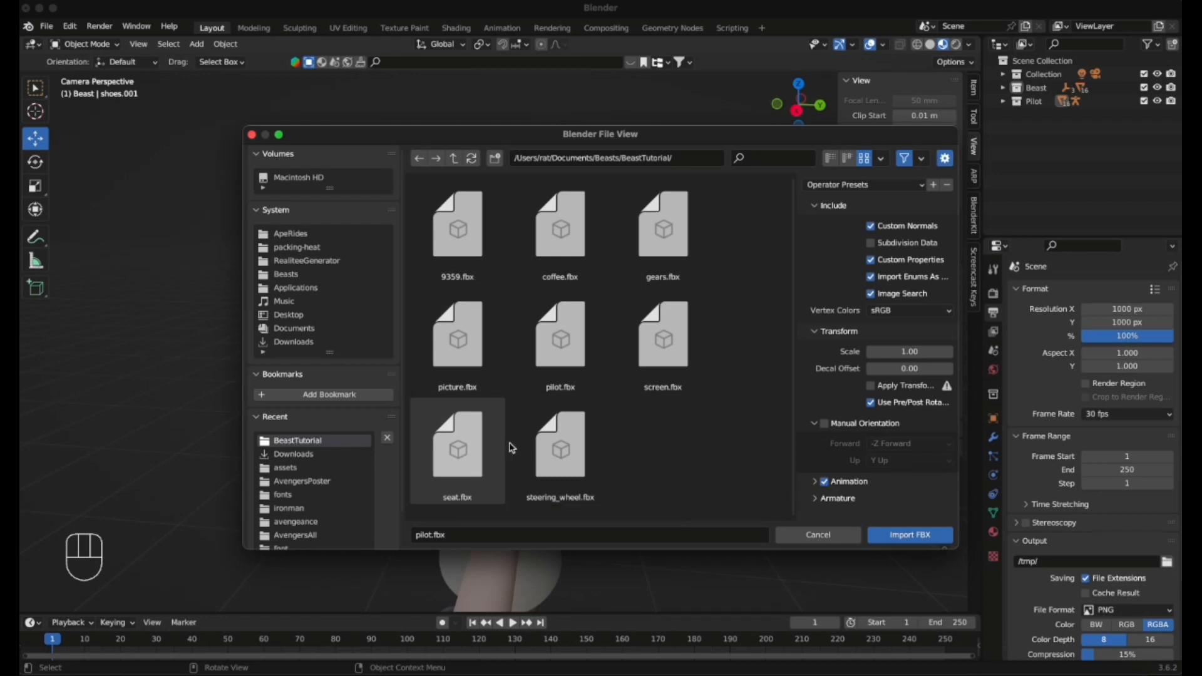
pyautogui.click(477, 453)
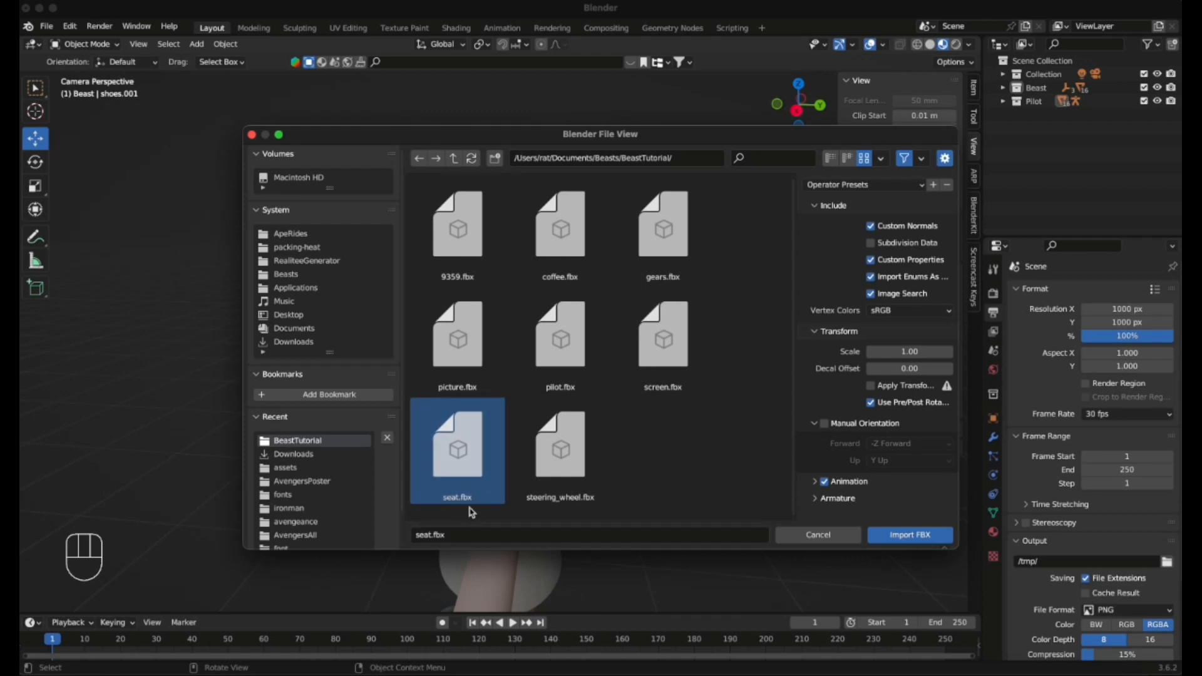
pyautogui.click(920, 537)
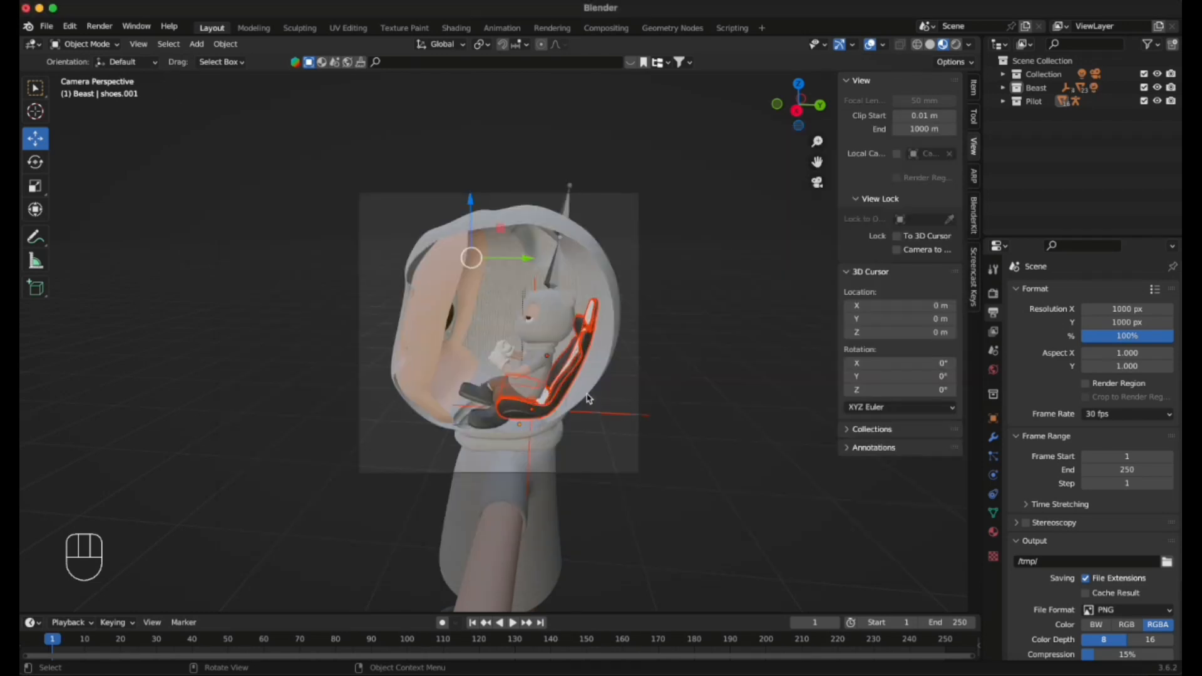
# Move the imported seat objects to a new collection named Seat, collapse the collection and deselect everything.
pyautogui.rightClick(558, 388)
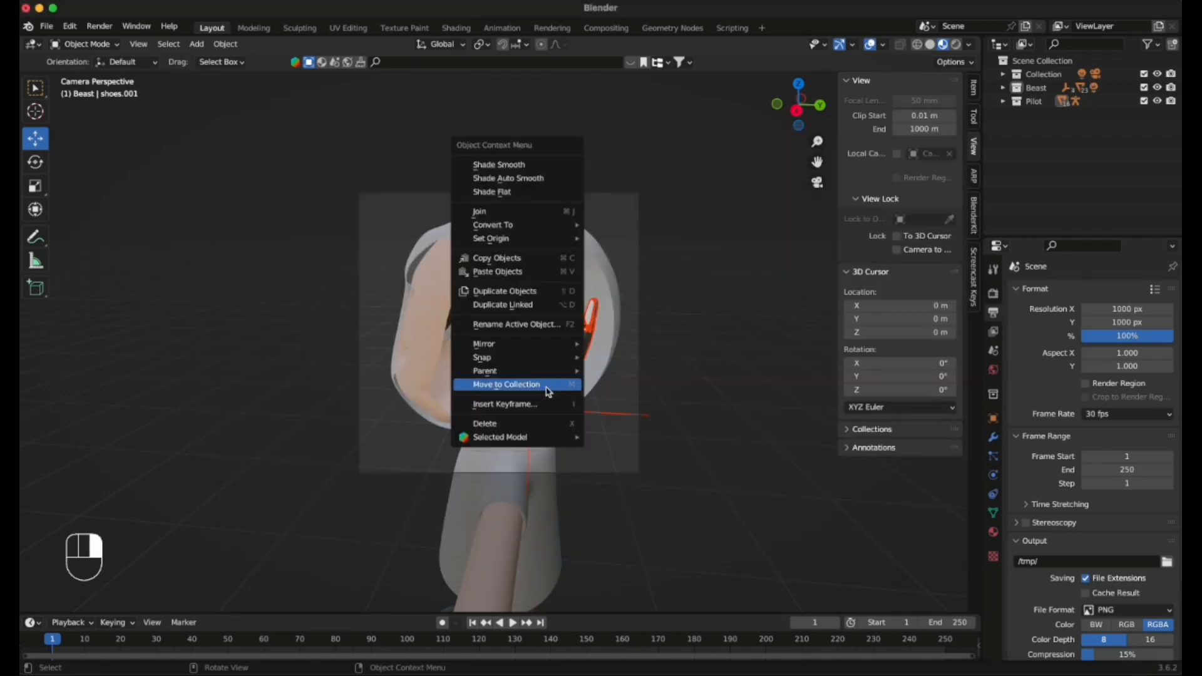
pyautogui.click(546, 386)
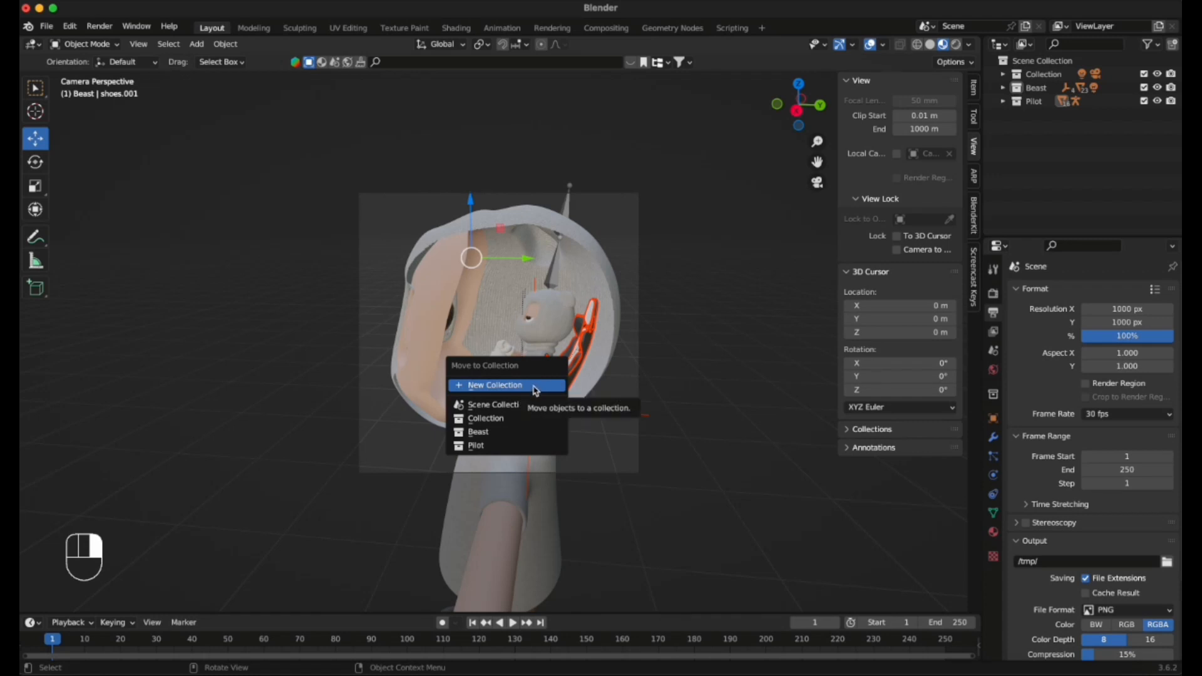
pyautogui.click(535, 386)
pyautogui.write('Seat')
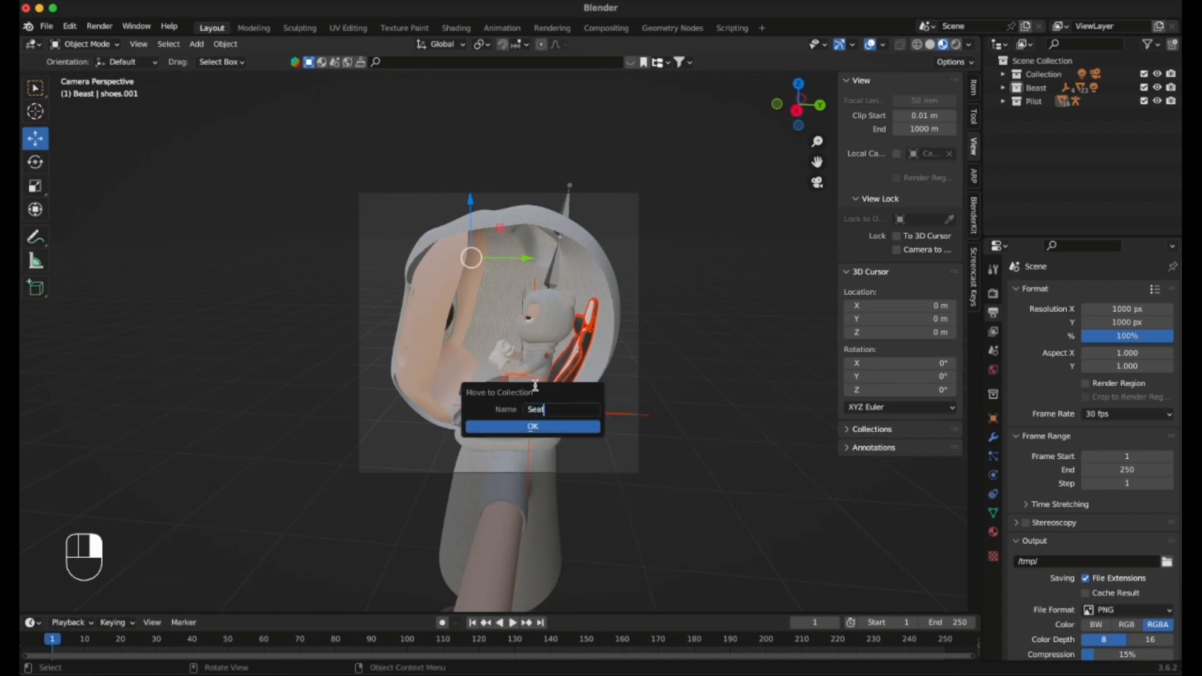
pyautogui.click(533, 426)
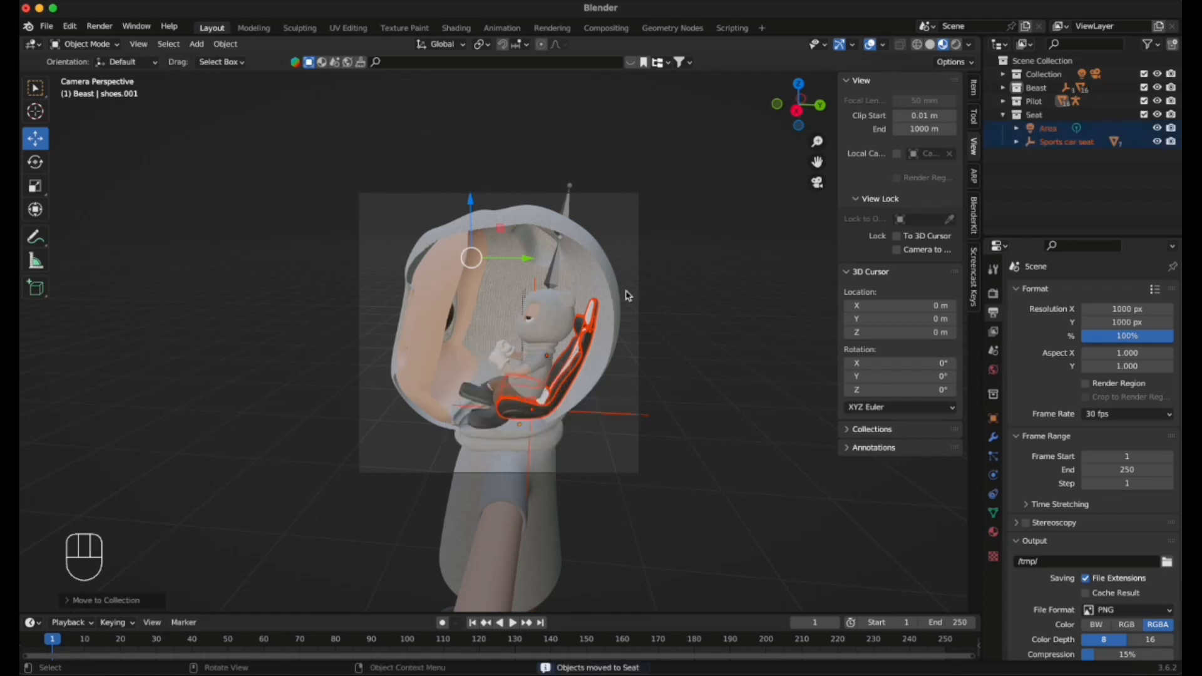
pyautogui.click(1002, 114)
pyautogui.click(345, 257)
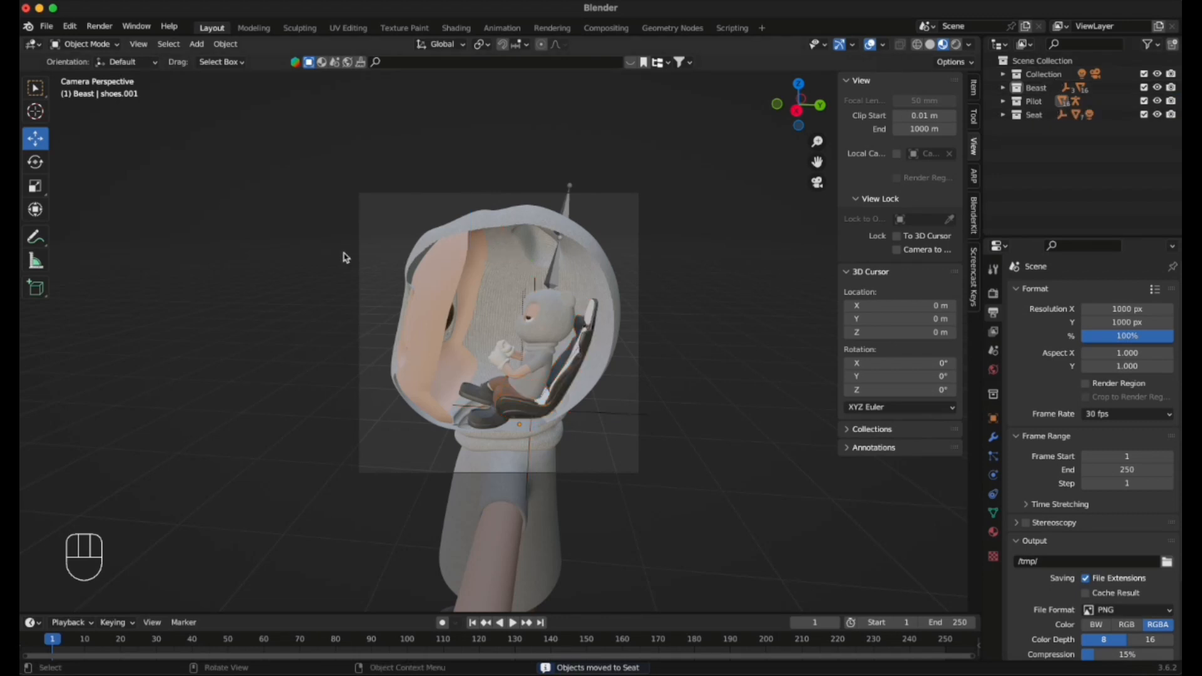
# Import steering_wheel.fbx from the BeastTutorial folder into the scene.
pyautogui.click(46, 26)
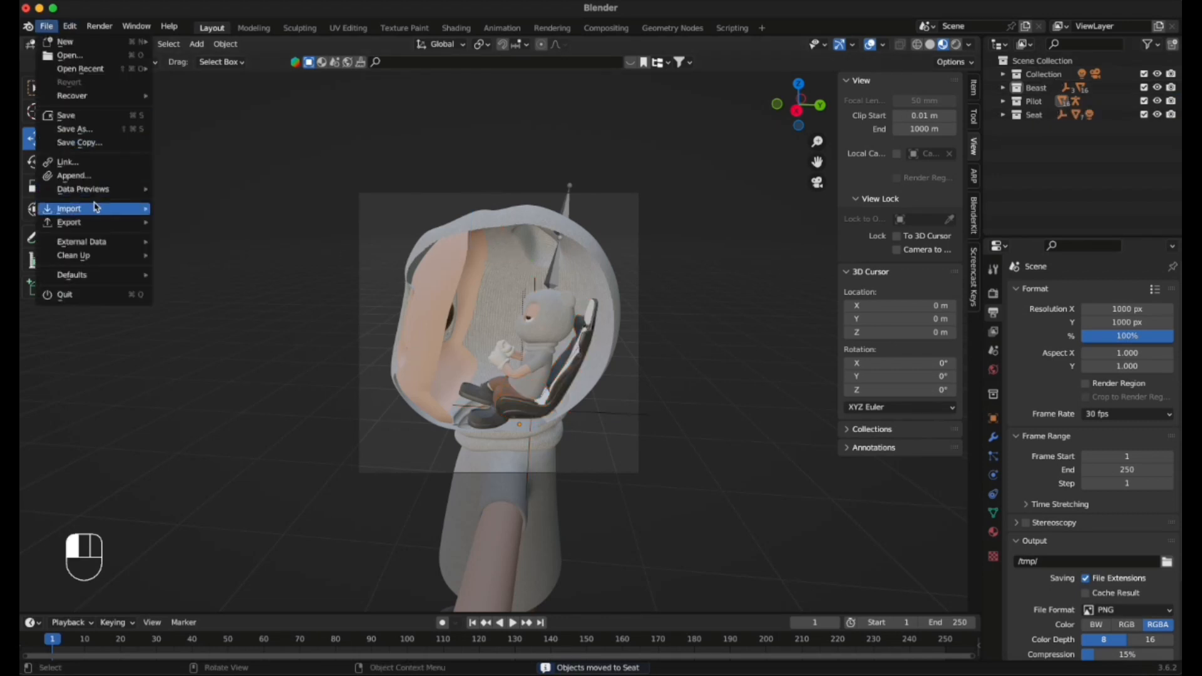
pyautogui.moveTo(94, 207)
pyautogui.click(266, 352)
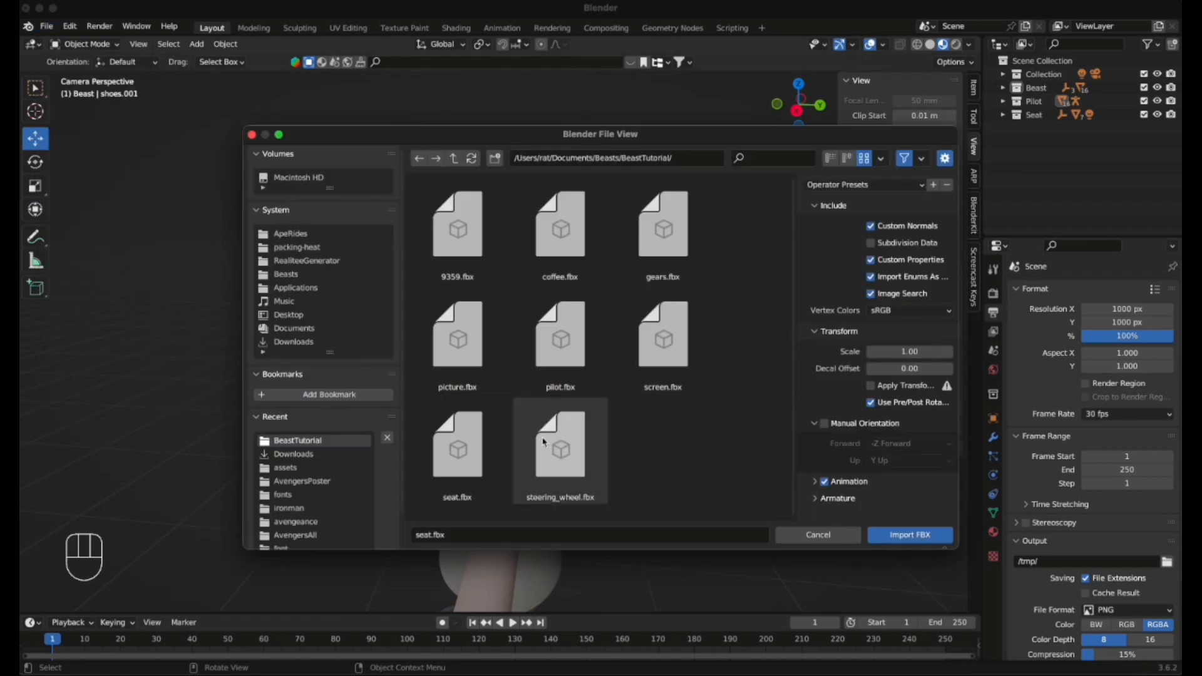
pyautogui.click(559, 474)
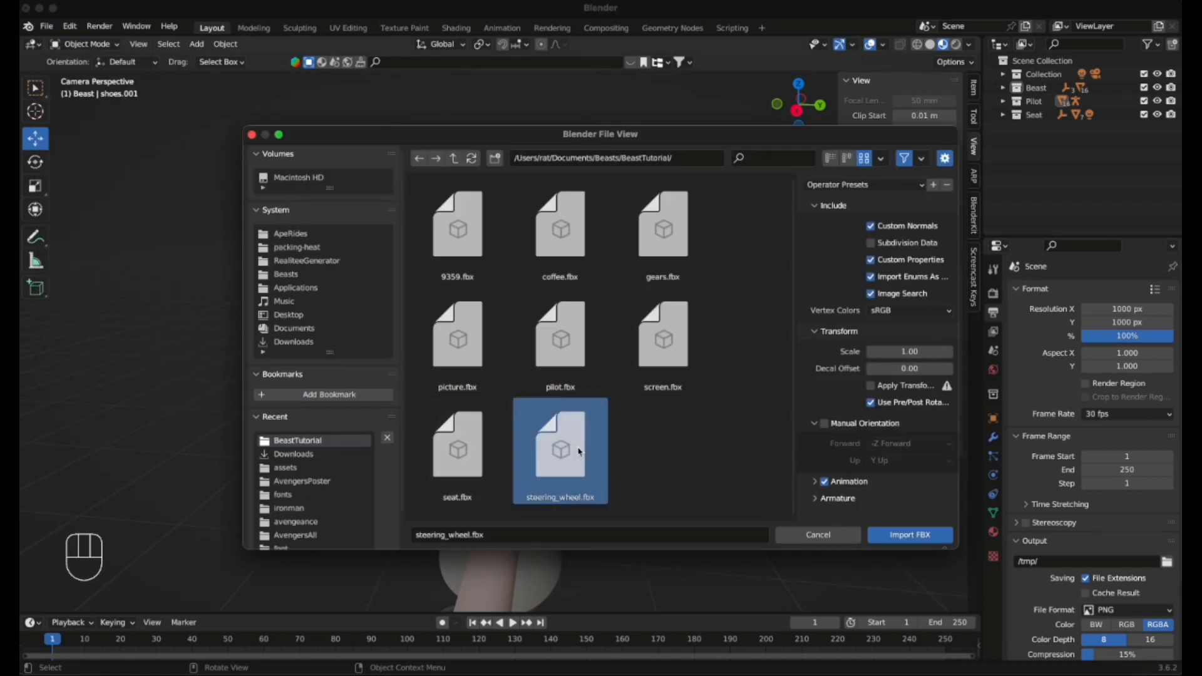
pyautogui.click(910, 535)
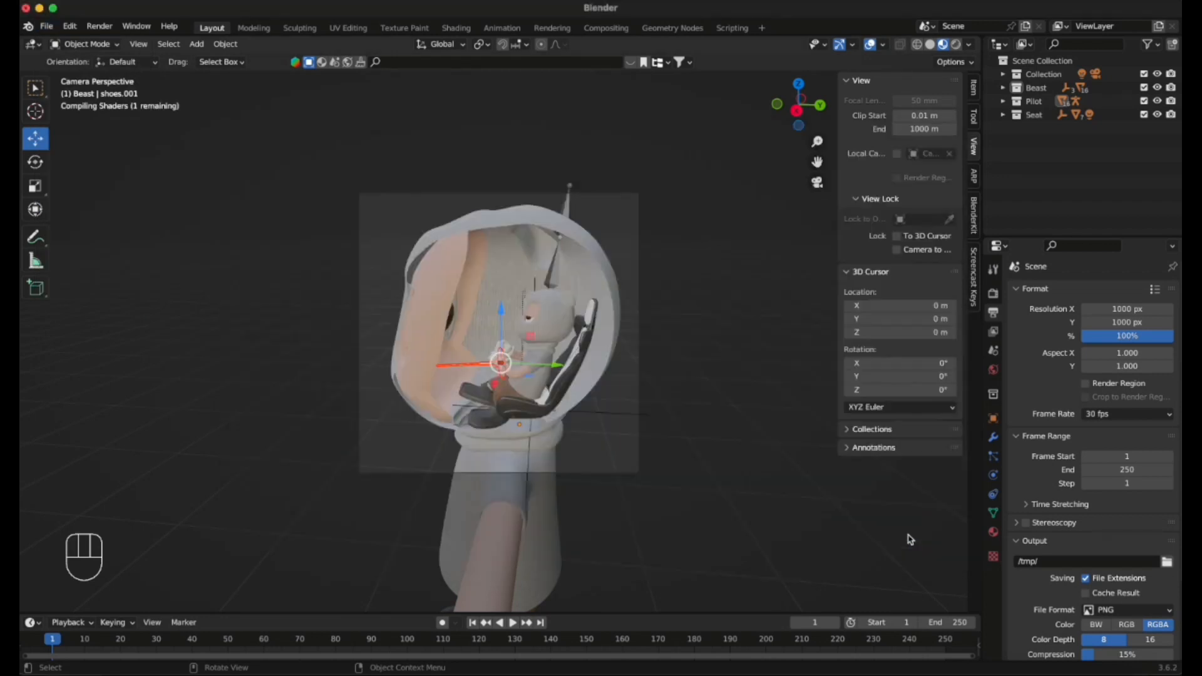
# Move the imported steering wheel objects to a new collection named wheel.
pyautogui.rightClick(489, 369)
pyautogui.click(488, 369)
pyautogui.click(474, 368)
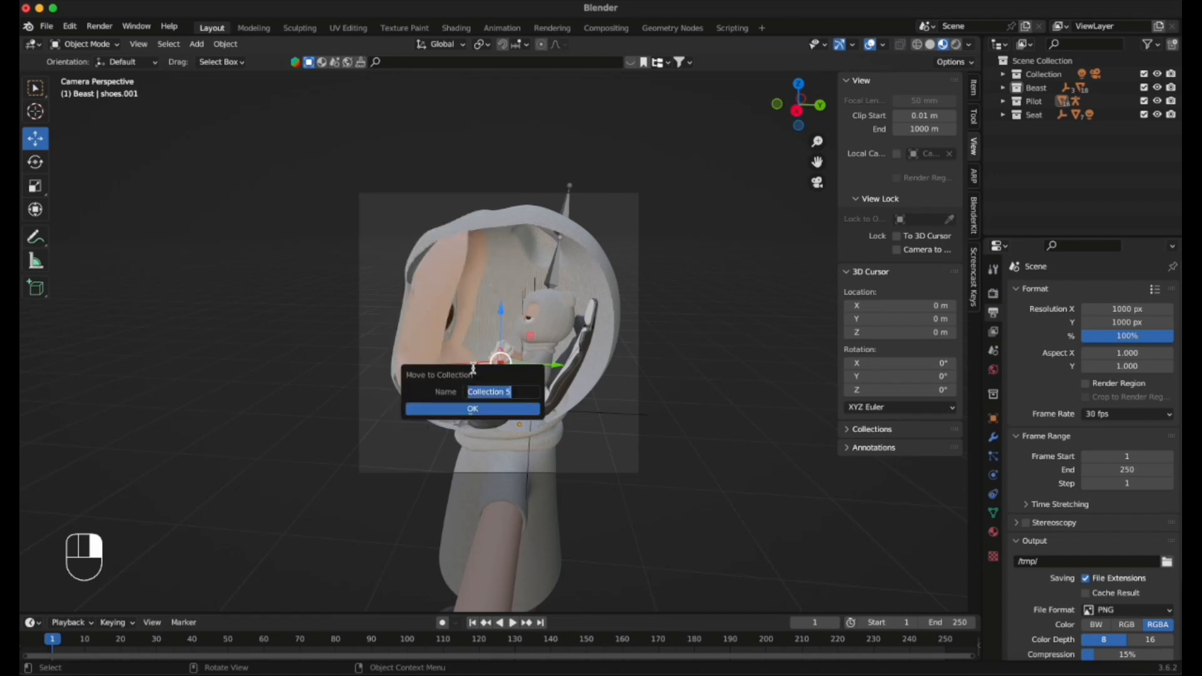
pyautogui.write('wheel')
pyautogui.click(501, 408)
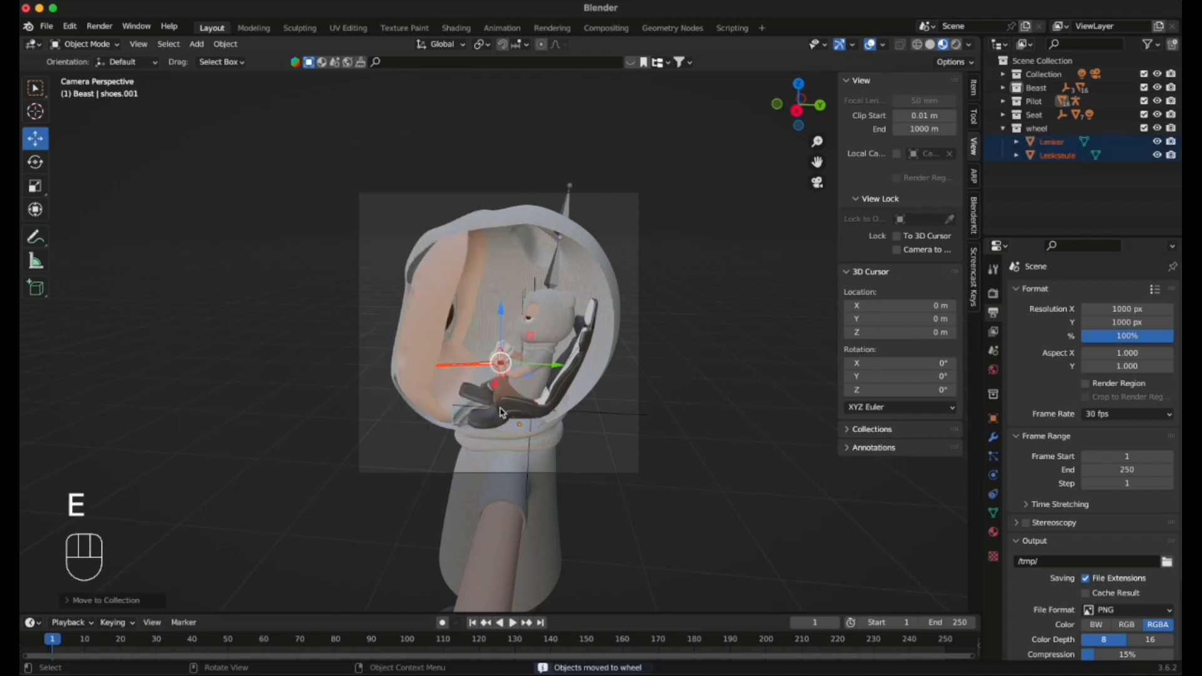
# Import screen.fbx from the BeastTutorial folder into the scene.
pyautogui.click(54, 28)
pyautogui.moveTo(114, 209)
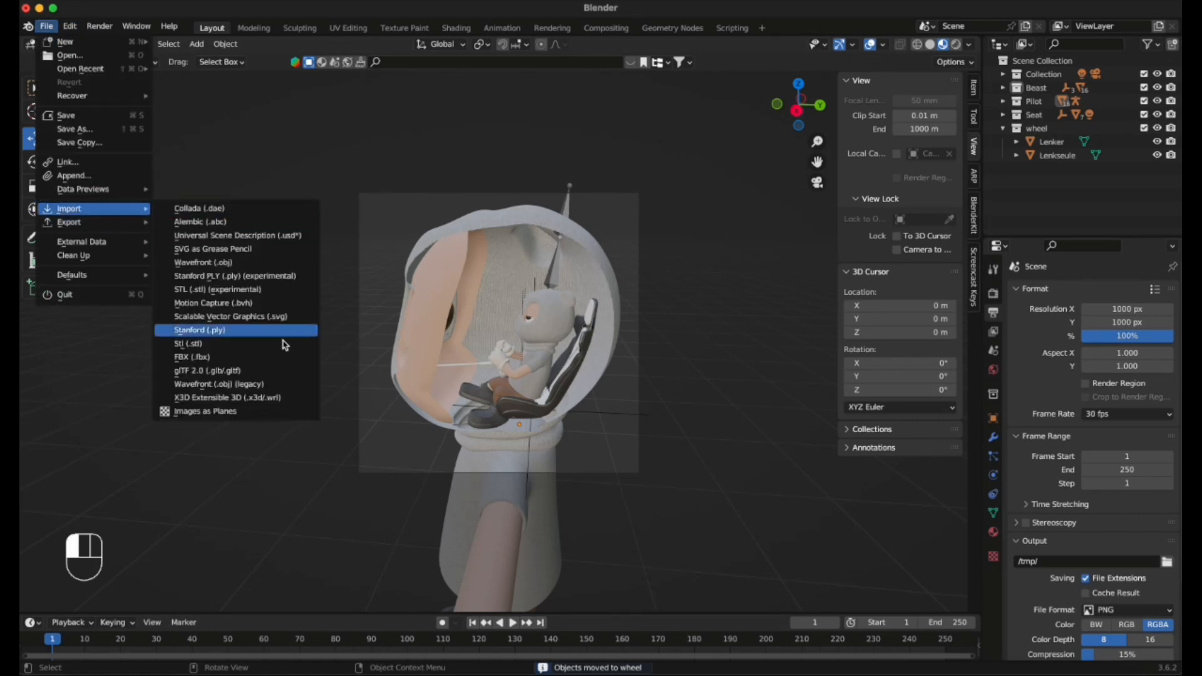
pyautogui.click(280, 358)
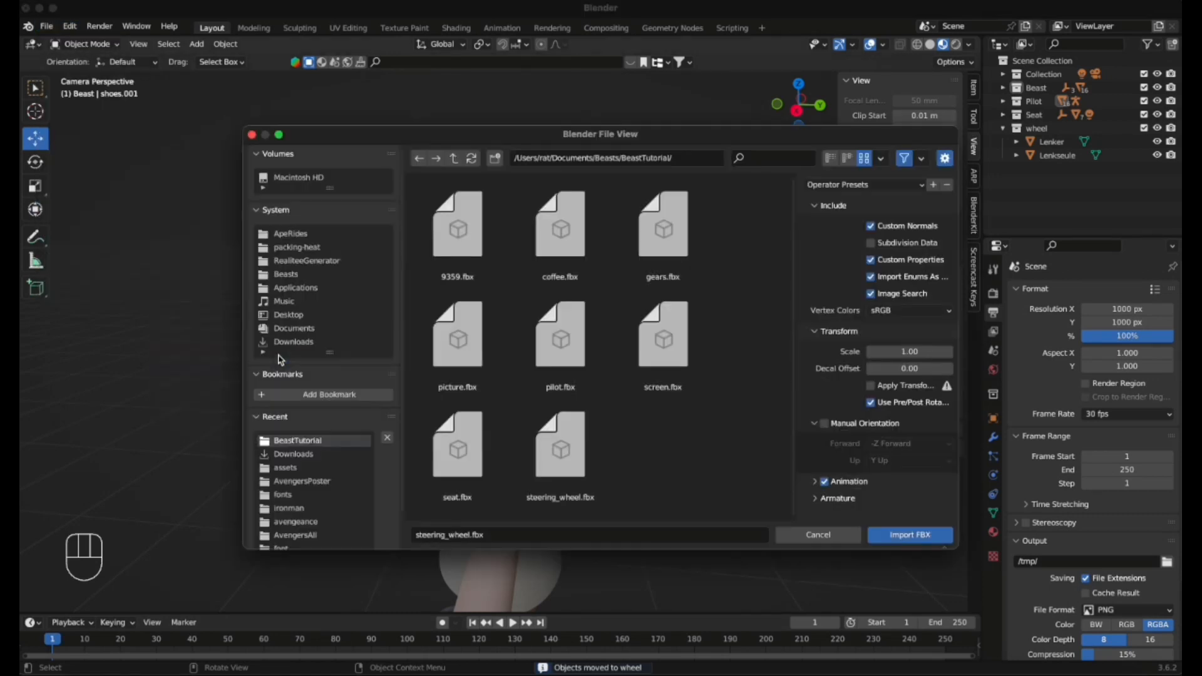
pyautogui.click(661, 335)
pyautogui.click(892, 536)
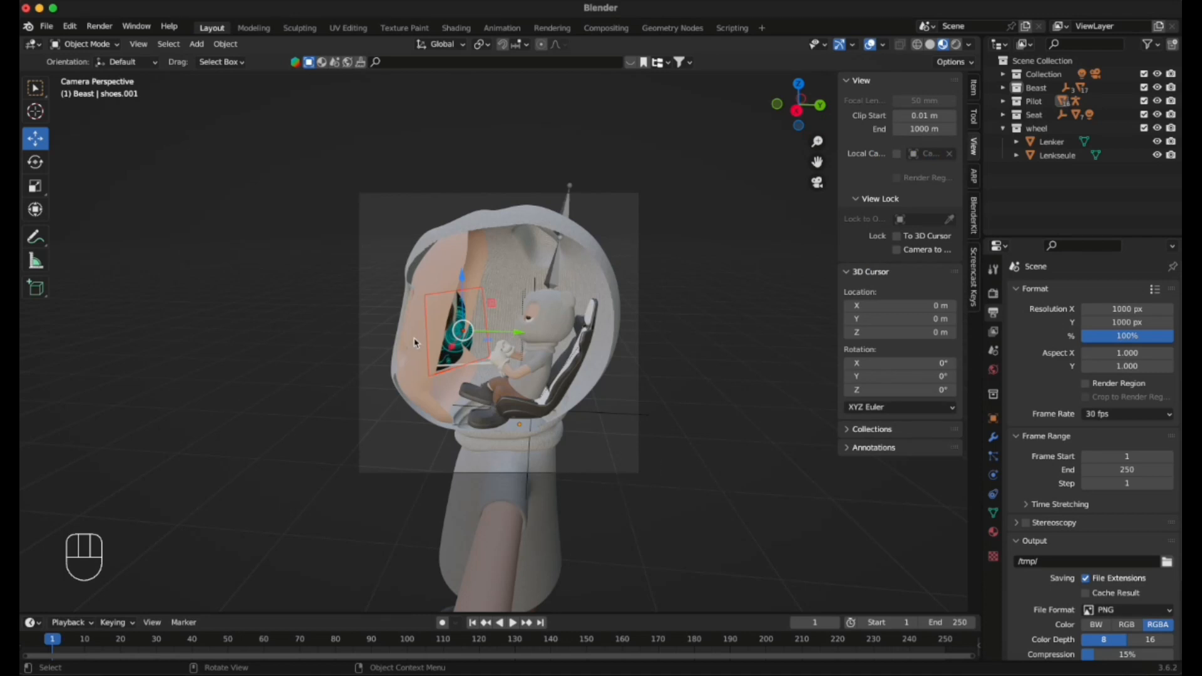
# Move the imported screen plane to a new collection named Screen.
pyautogui.rightClick(456, 356)
pyautogui.click(456, 356)
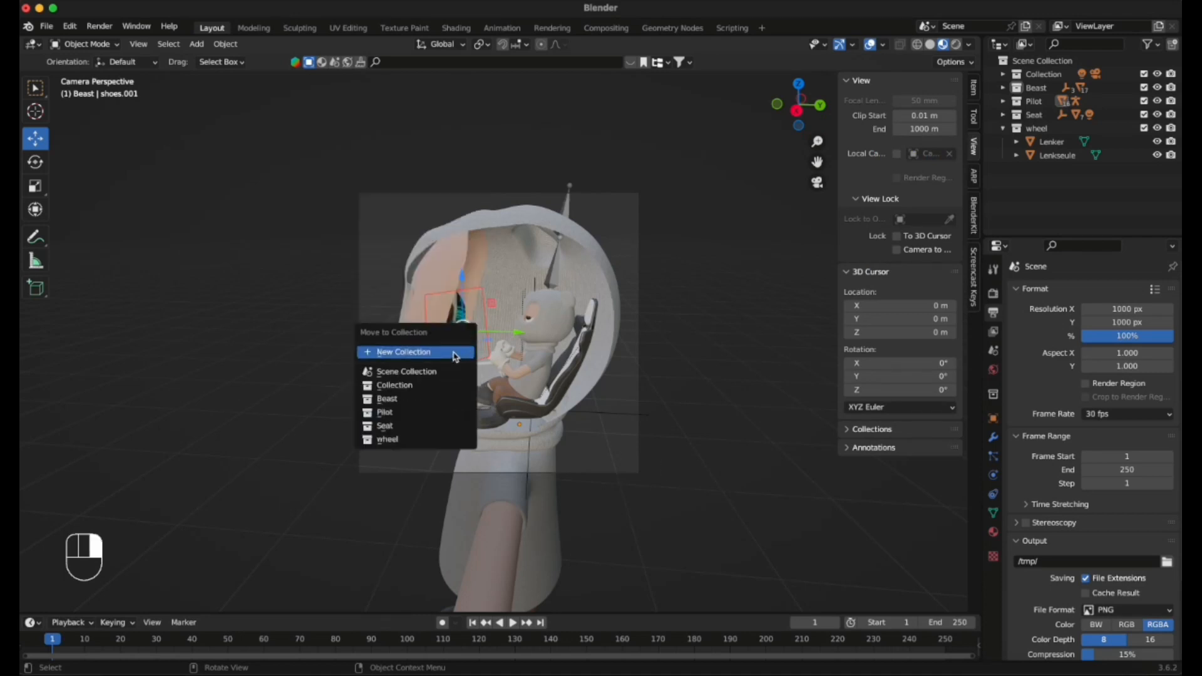
pyautogui.click(448, 352)
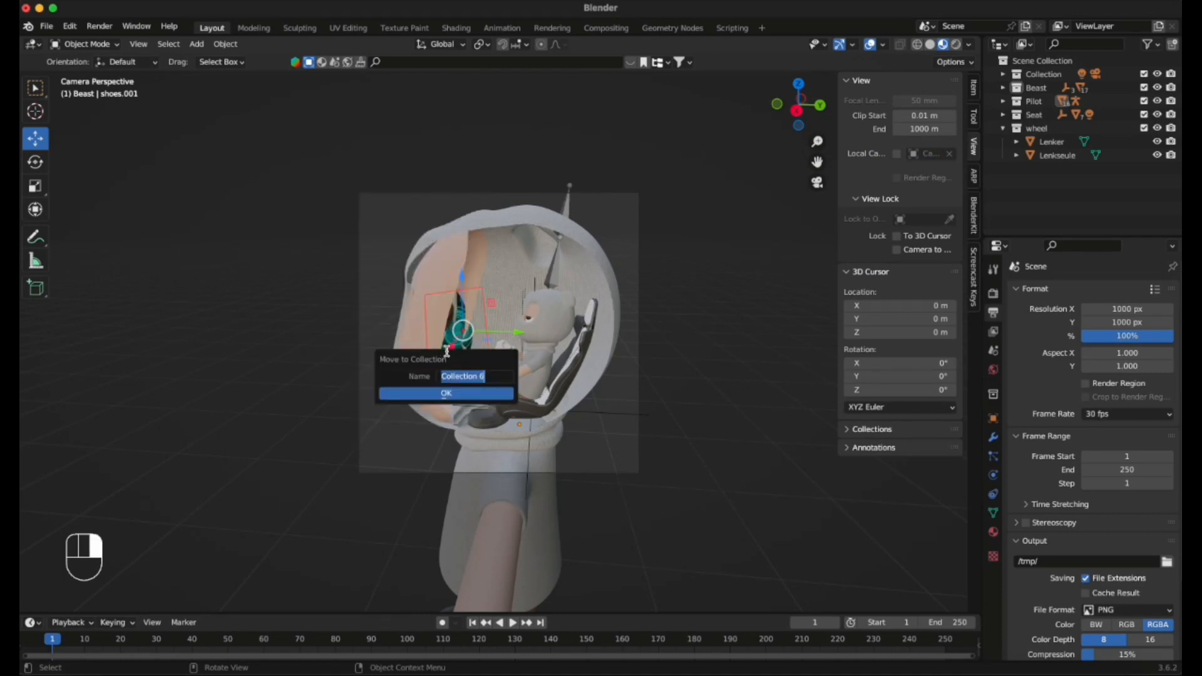
pyautogui.write('Screen')
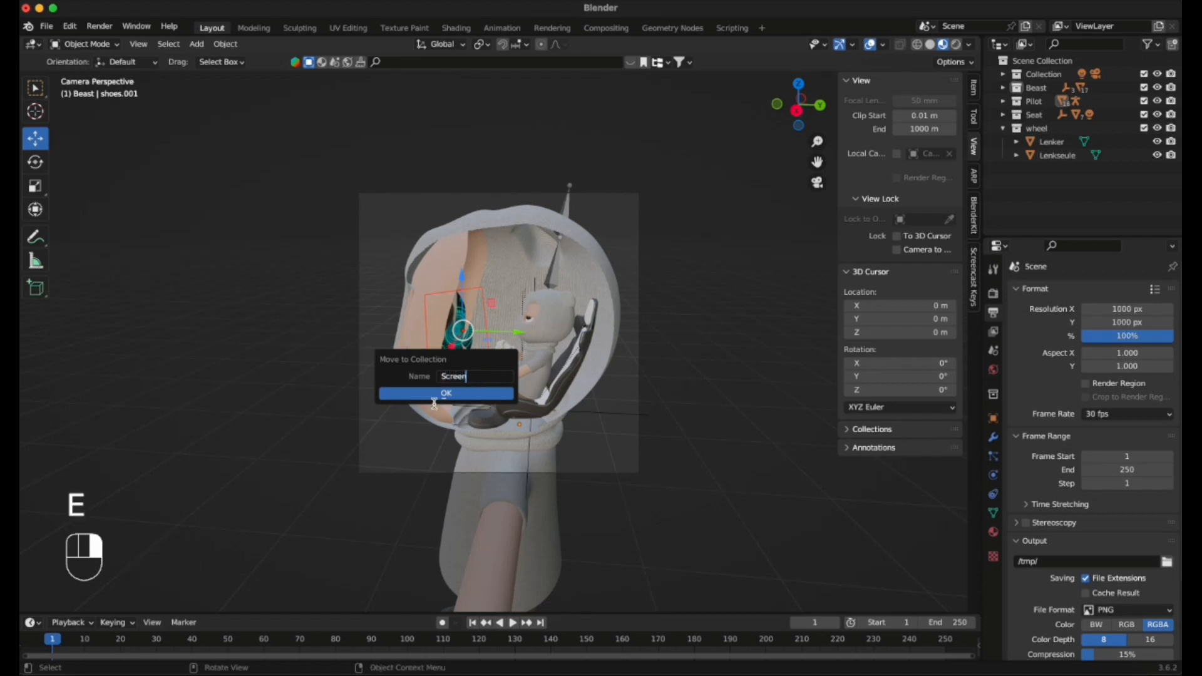
pyautogui.click(442, 394)
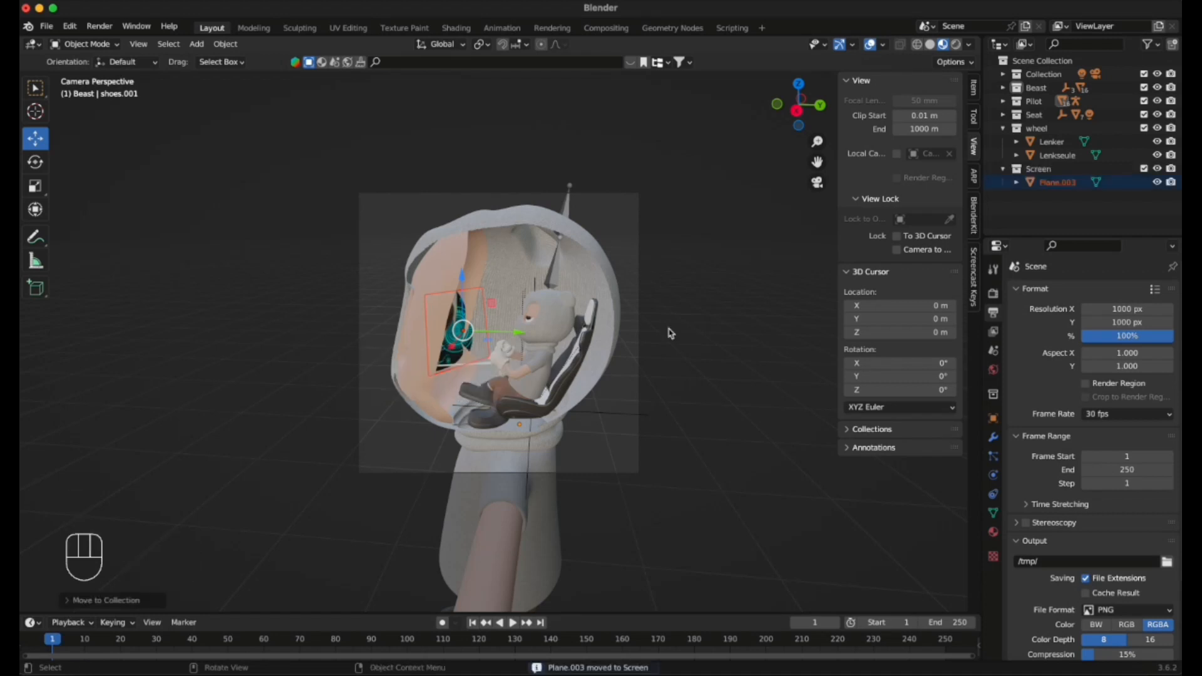
# Collapse the wheel and Screen collections in the outliner and import coffee.fbx from the BeastTutorial folder.
pyautogui.click(1002, 128)
pyautogui.click(1002, 142)
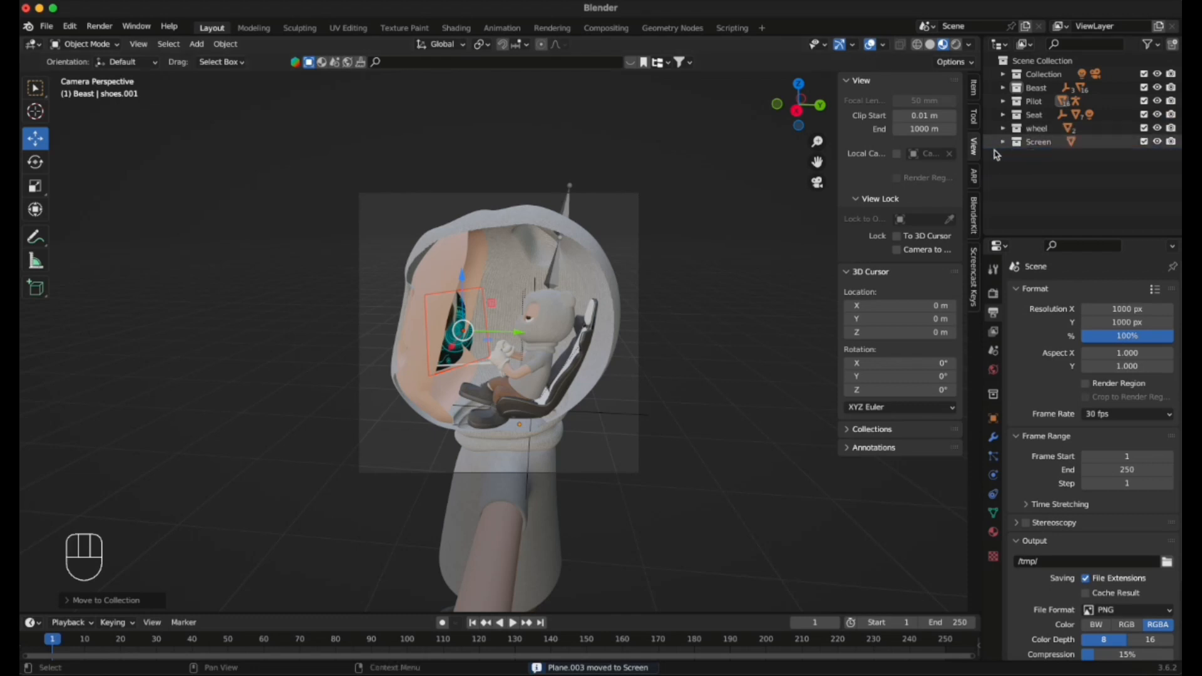
pyautogui.click(46, 25)
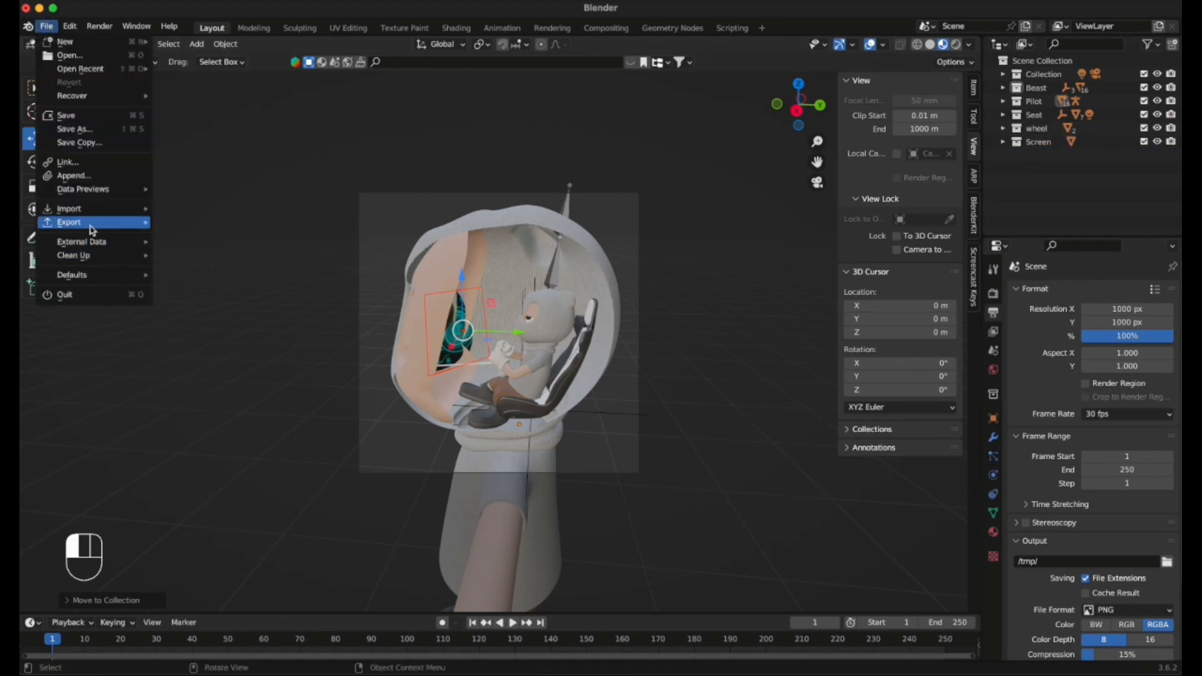
pyautogui.moveTo(99, 209)
pyautogui.click(301, 352)
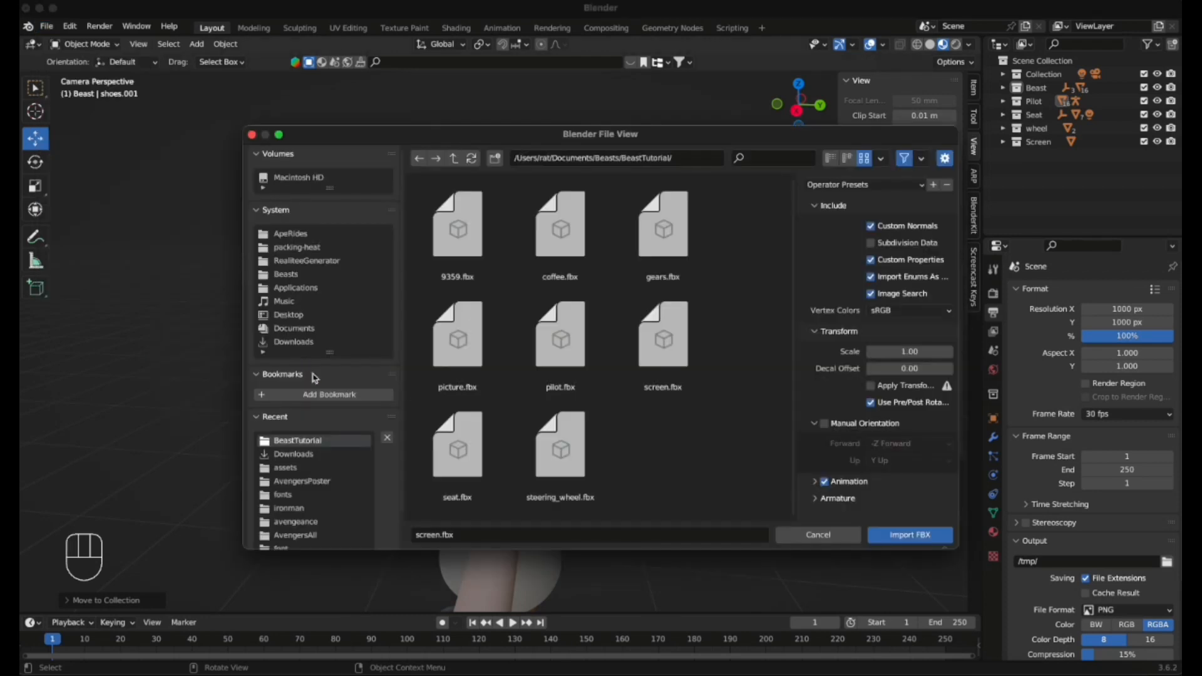
pyautogui.click(560, 231)
pyautogui.click(899, 535)
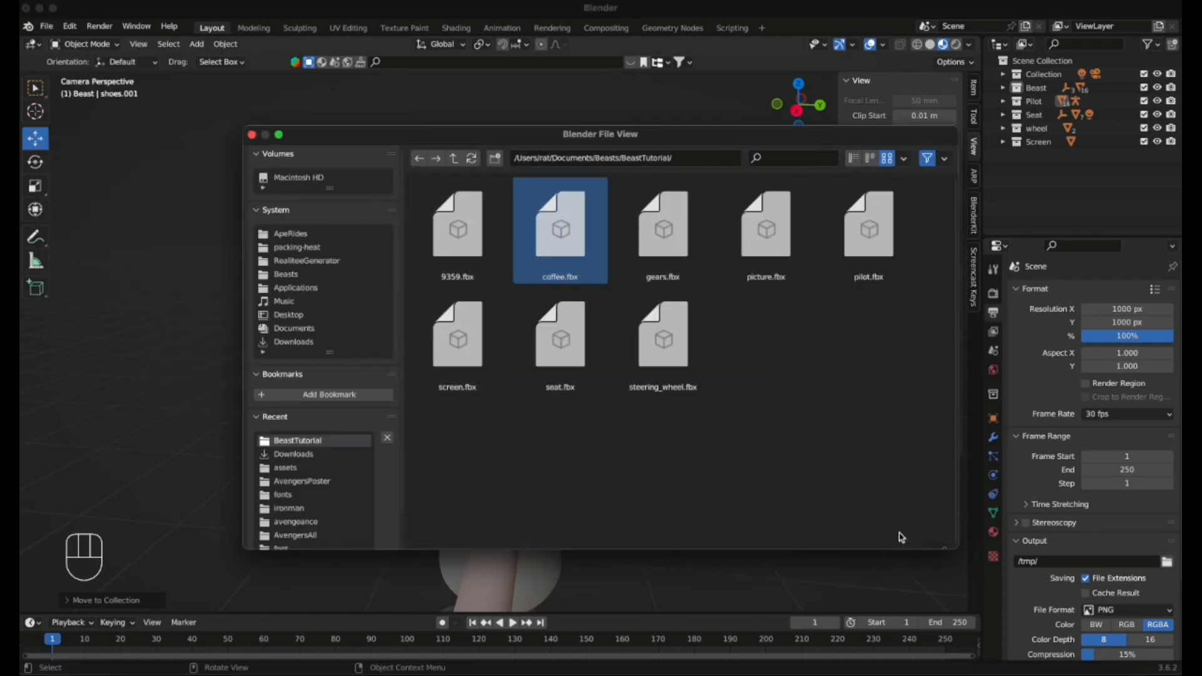
# Move the imported cup of coffee to a new collection named Coffee.
pyautogui.rightClick(473, 387)
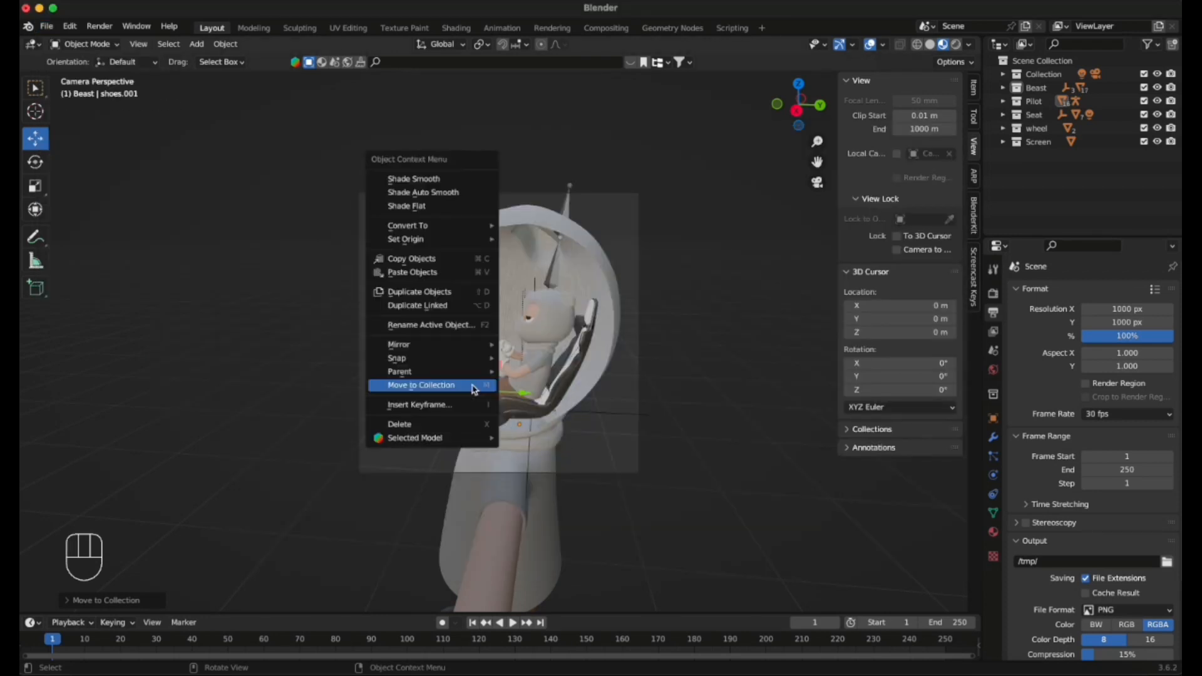
pyautogui.click(473, 386)
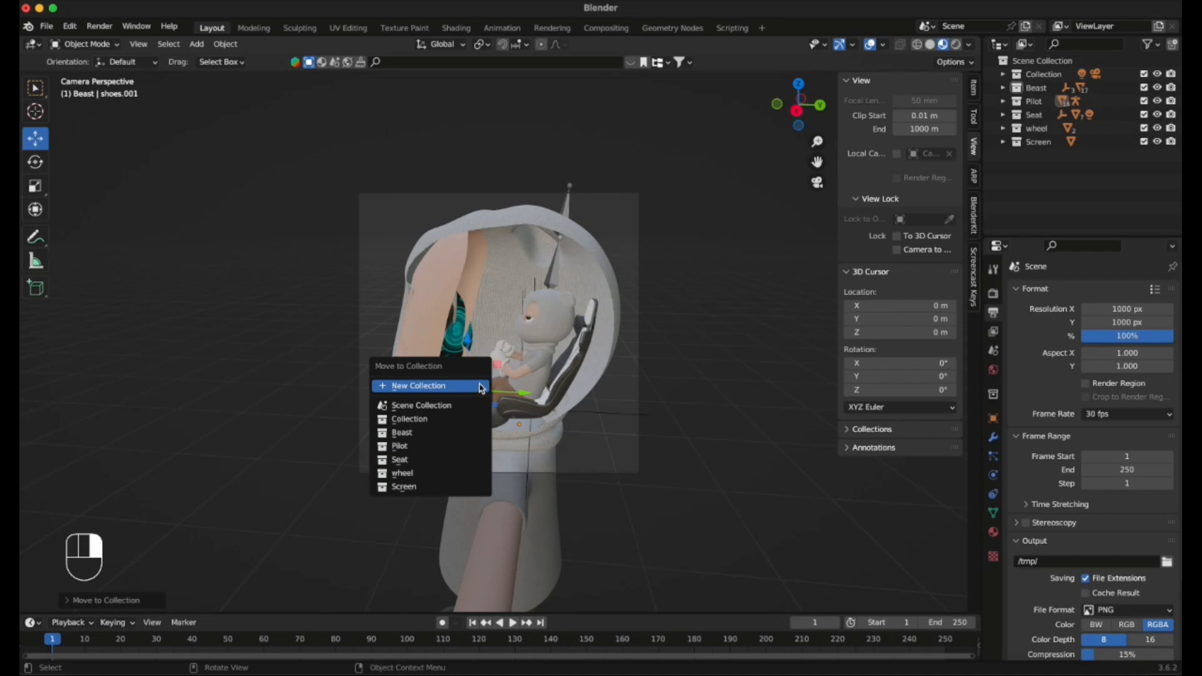
pyautogui.click(447, 390)
pyautogui.write('Coff')
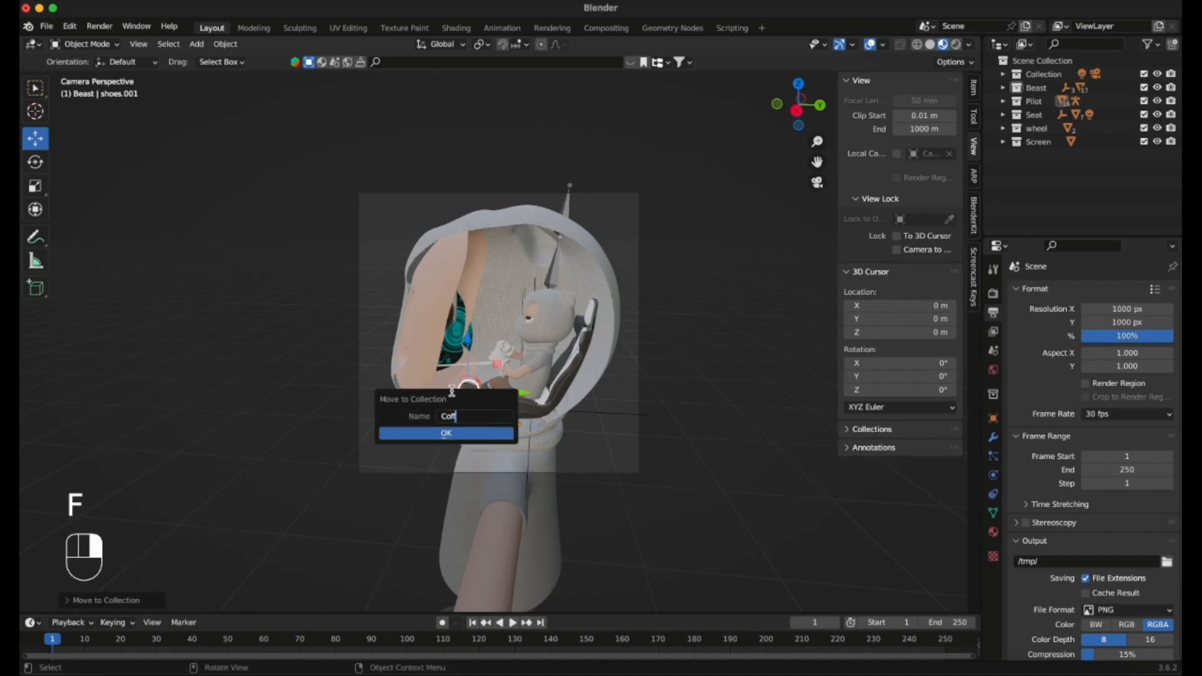
pyautogui.write('ee')
pyautogui.click(439, 432)
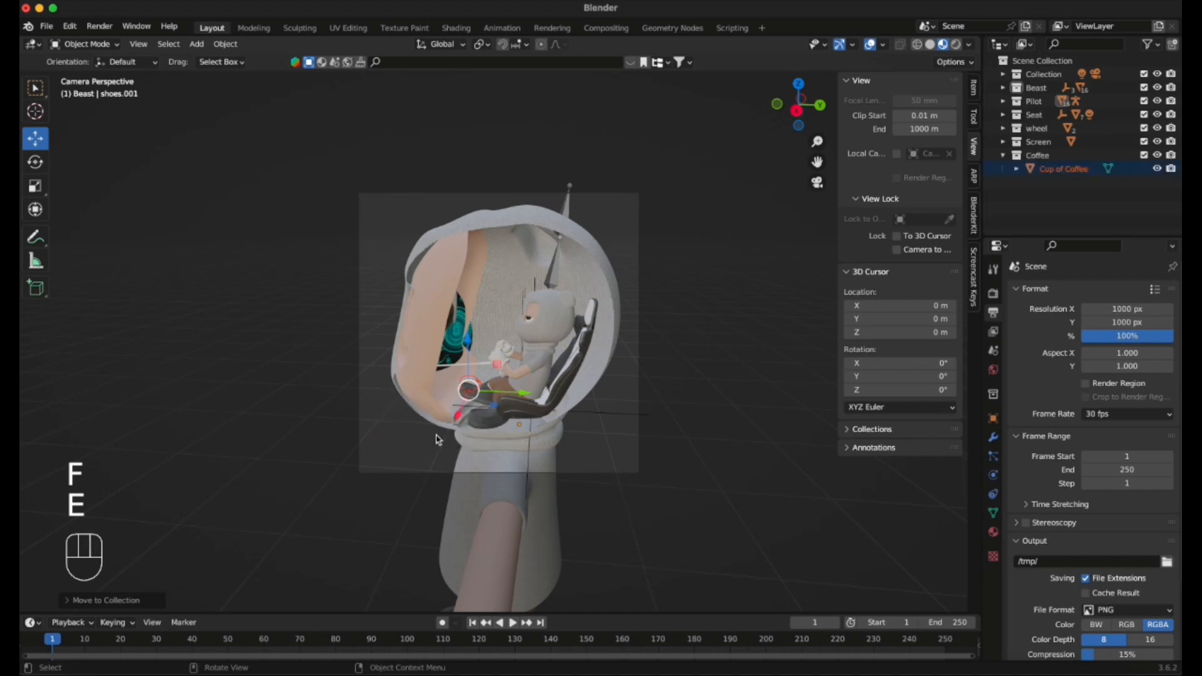
# Import picture.fbx from the BeastTutorial folder into the scene.
pyautogui.click(46, 25)
pyautogui.moveTo(124, 209)
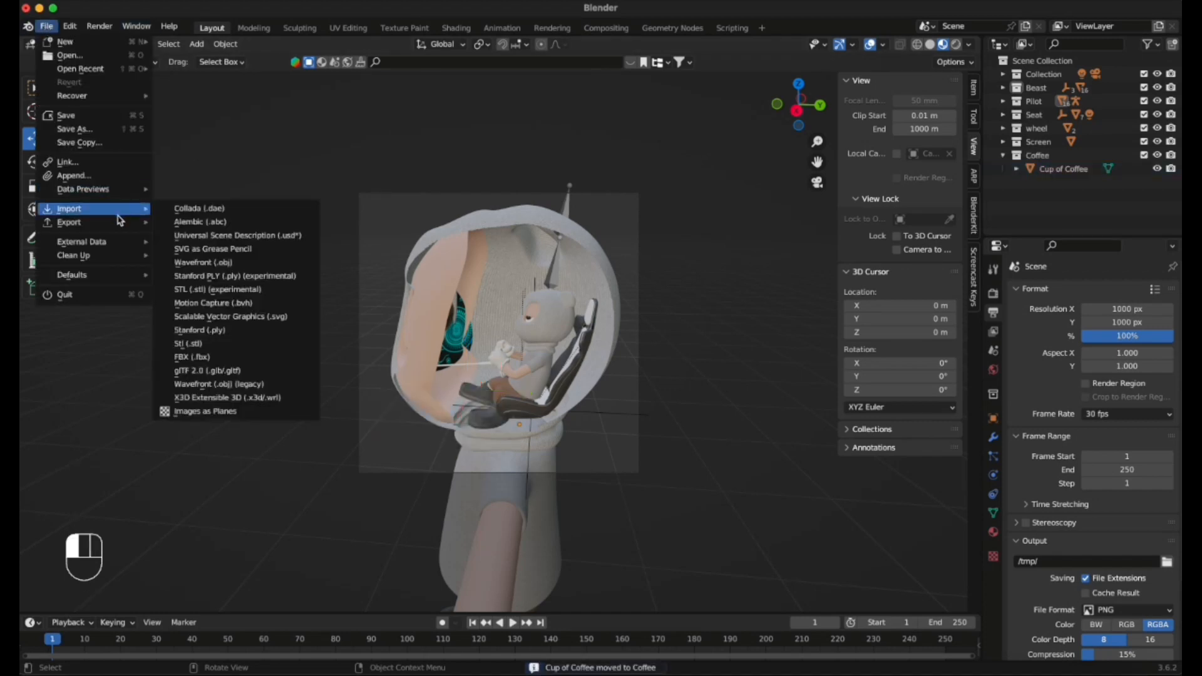
pyautogui.click(283, 358)
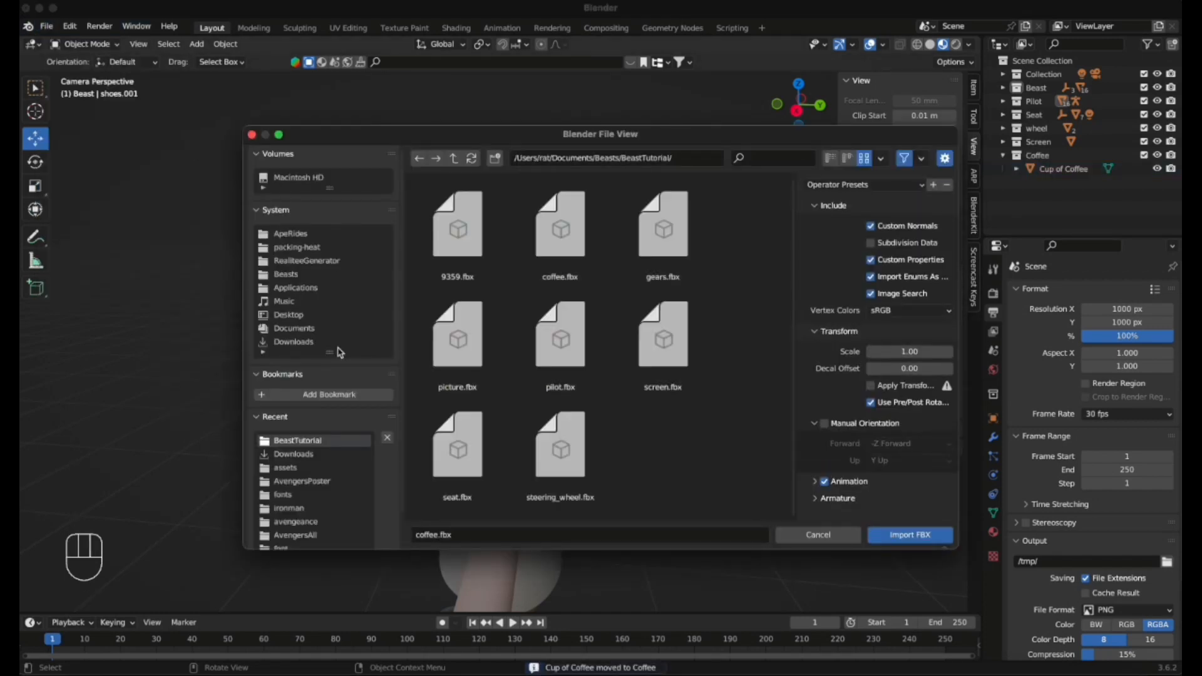
pyautogui.click(432, 360)
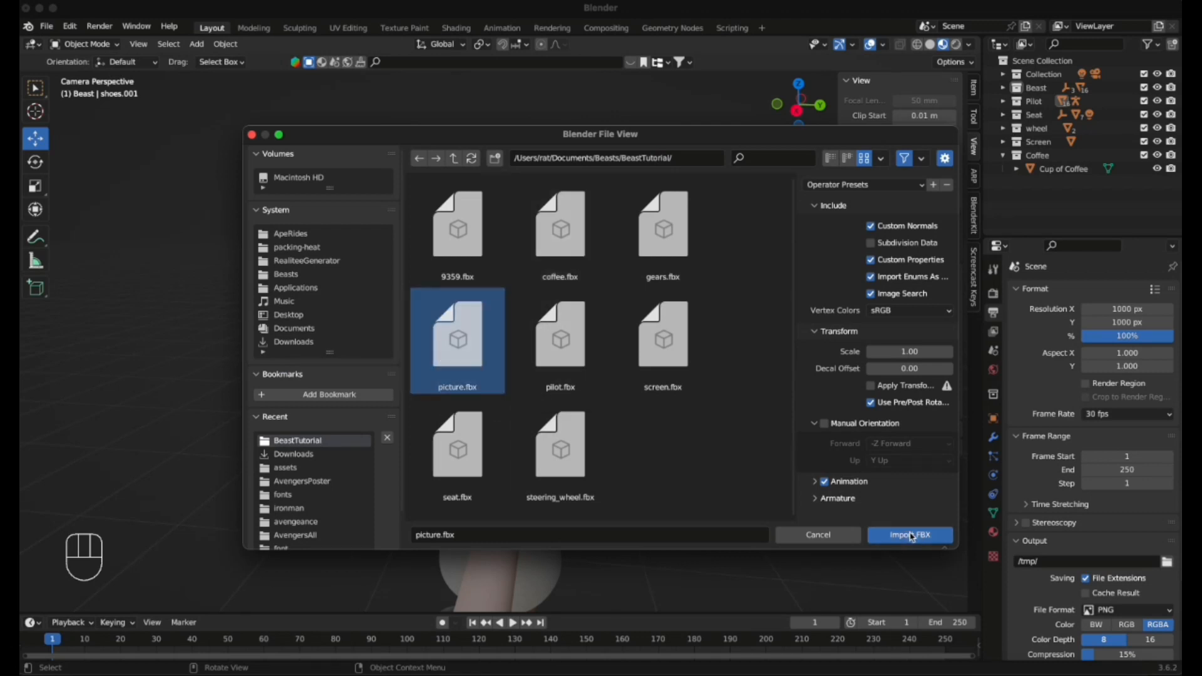
pyautogui.click(909, 534)
# Move the imported framed picture to a new collection named Picture.
pyautogui.rightClick(507, 314)
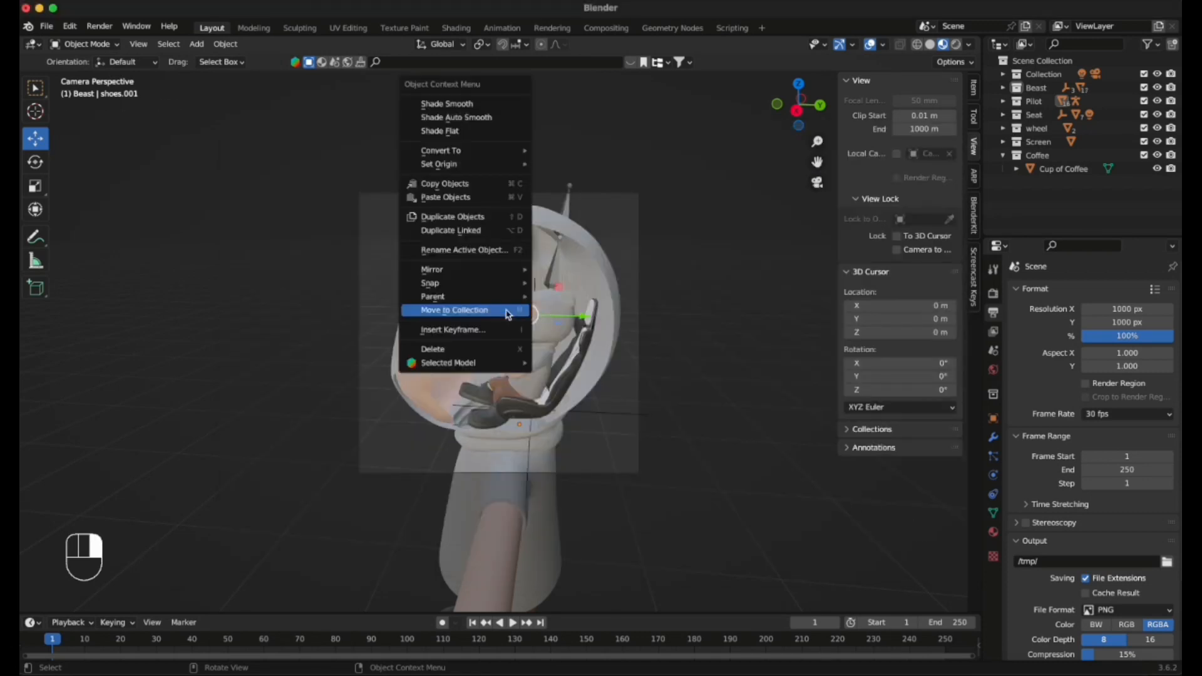
pyautogui.click(505, 313)
pyautogui.click(506, 311)
pyautogui.write('P')
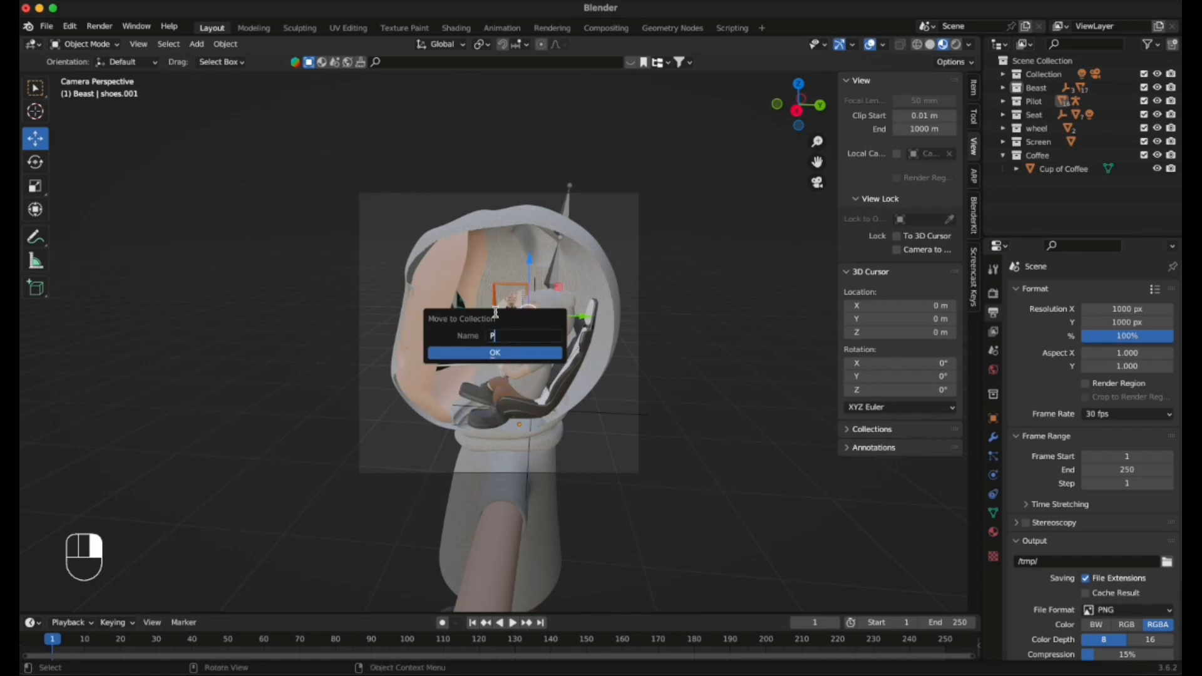
pyautogui.write('lo')
pyautogui.press('BackSpace')
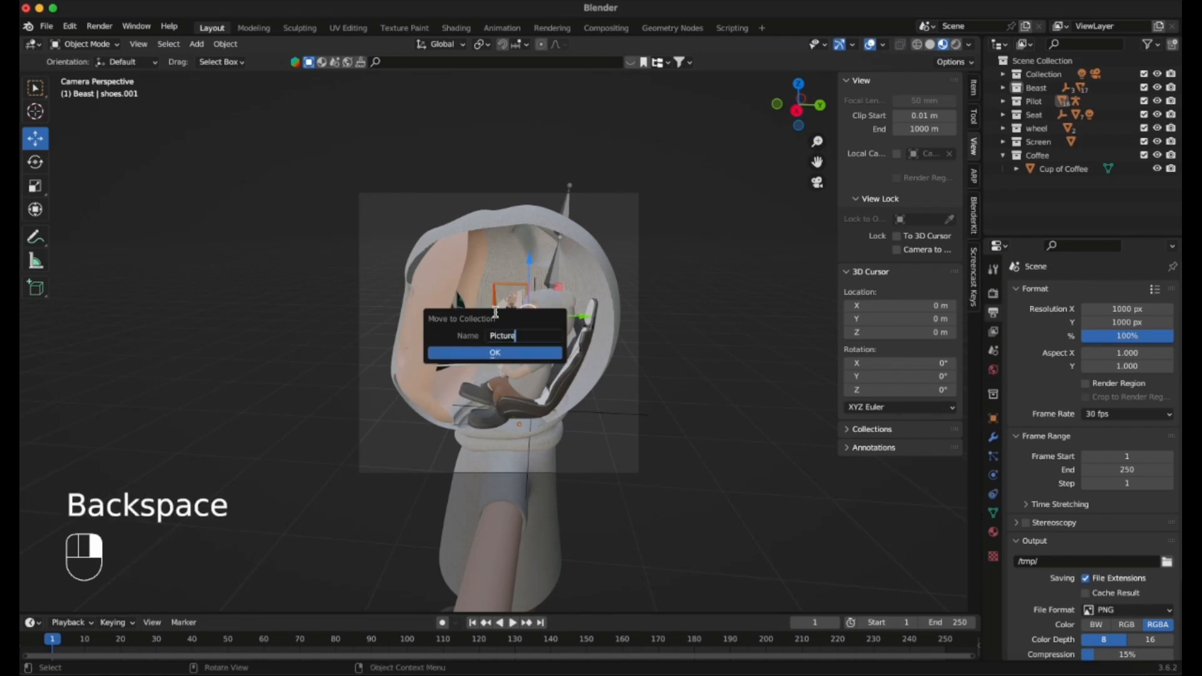
pyautogui.write('icture')
pyautogui.click(485, 354)
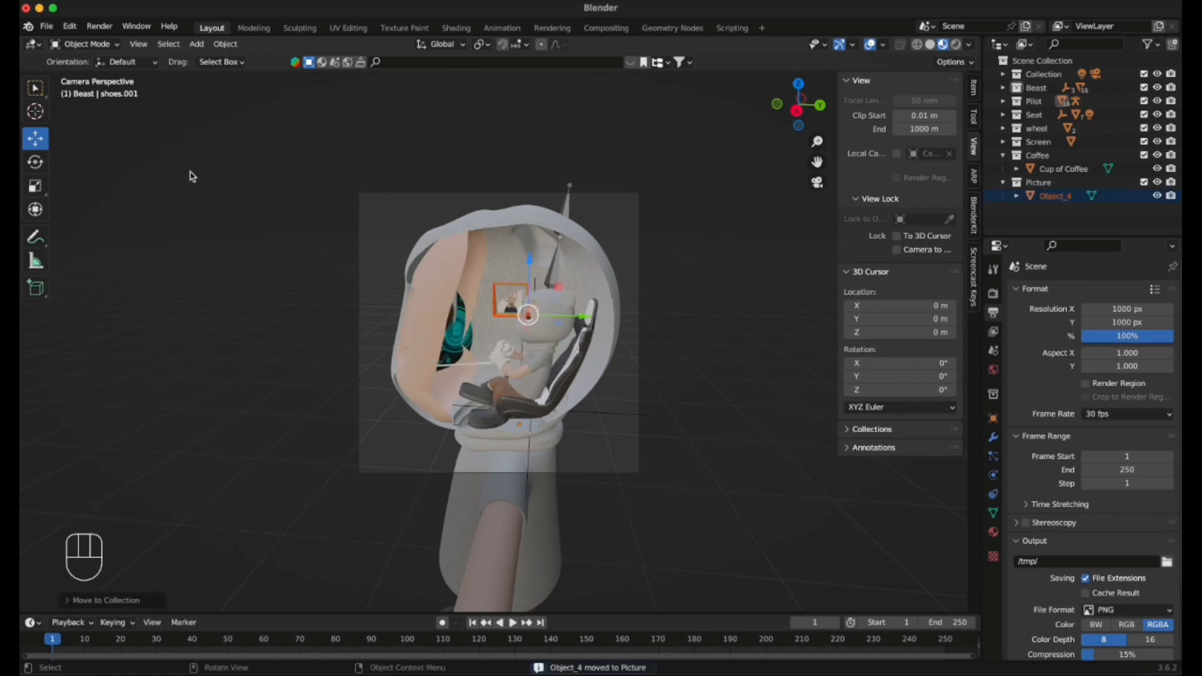
# Import gears.fbx from the BeastTutorial folder into the scene.
pyautogui.click(46, 26)
pyautogui.moveTo(91, 213)
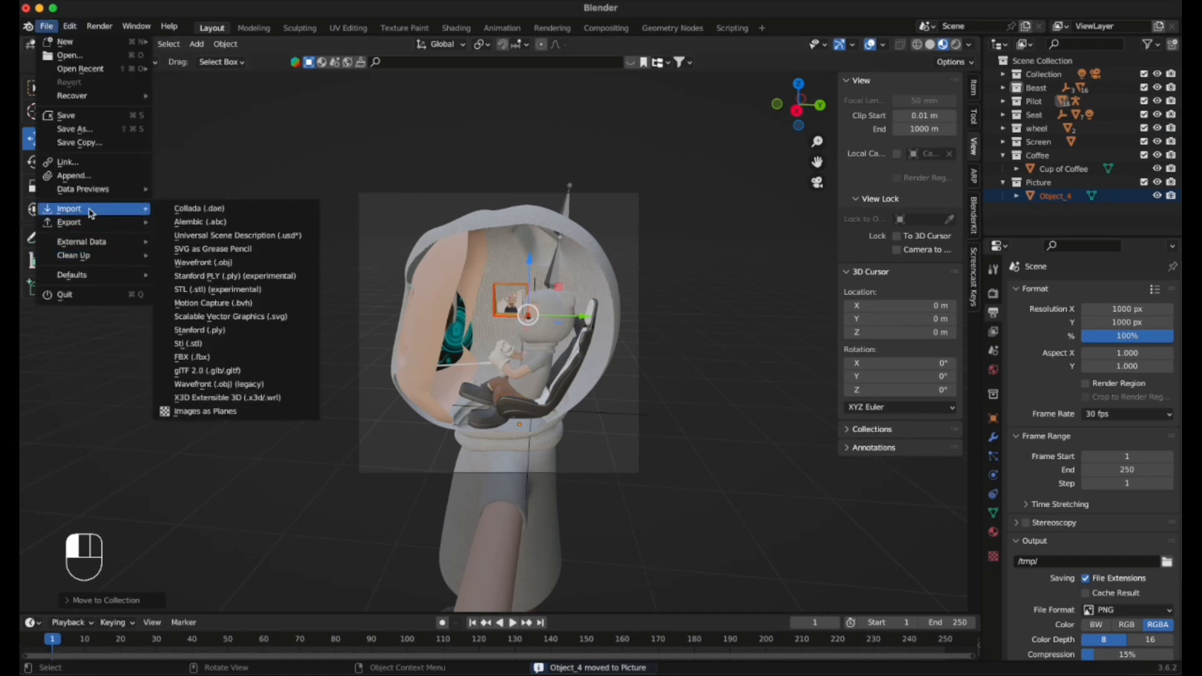
pyautogui.click(192, 356)
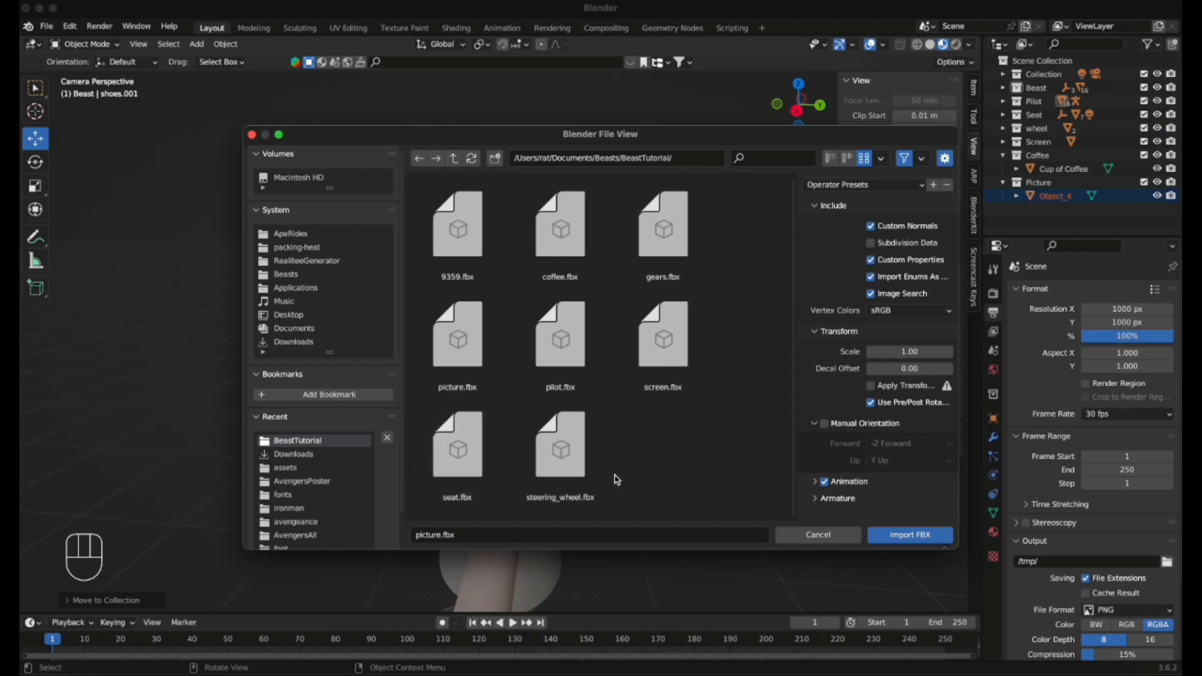
pyautogui.click(640, 240)
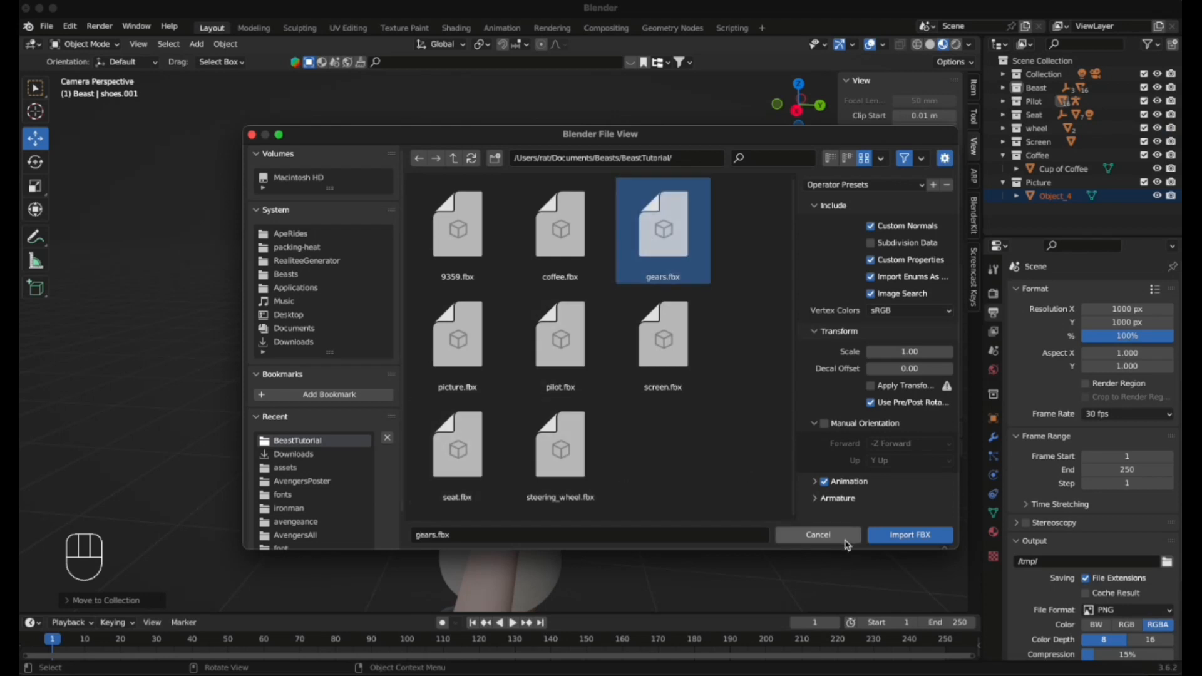
pyautogui.click(901, 537)
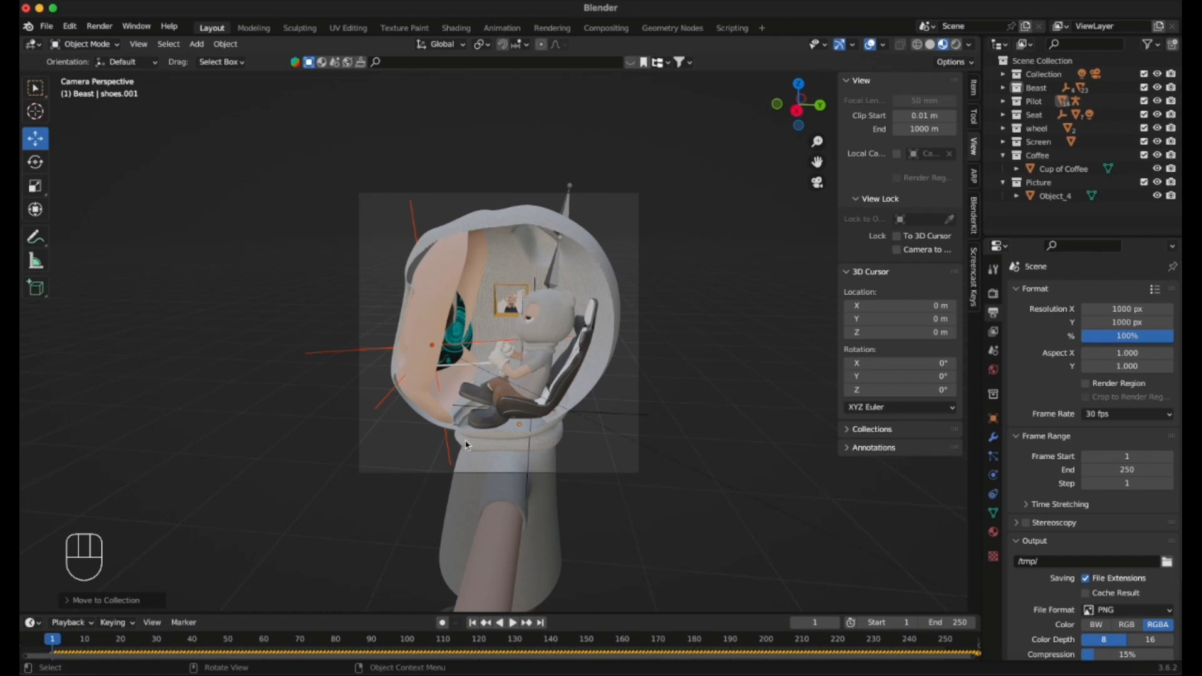
# Hide the viewport sidebar and select the middle gear of the imported gear cluster standing away from the character.
pyautogui.scroll(-4, 697, 519)
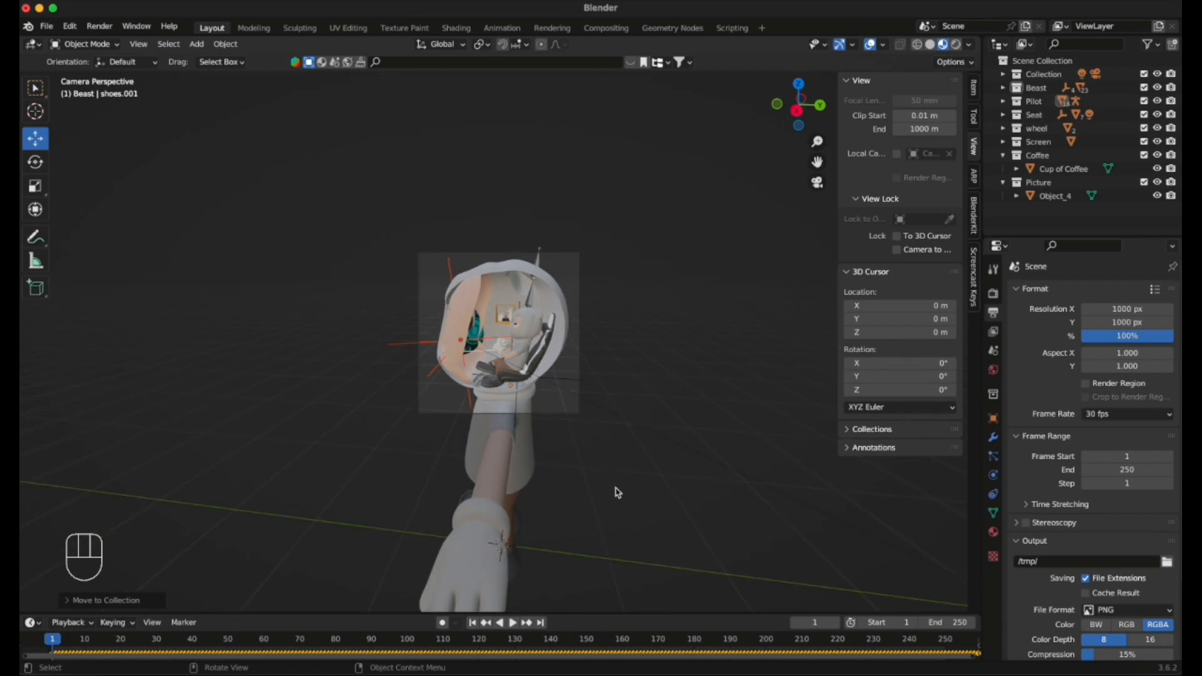
pyautogui.scroll(4, 611, 480)
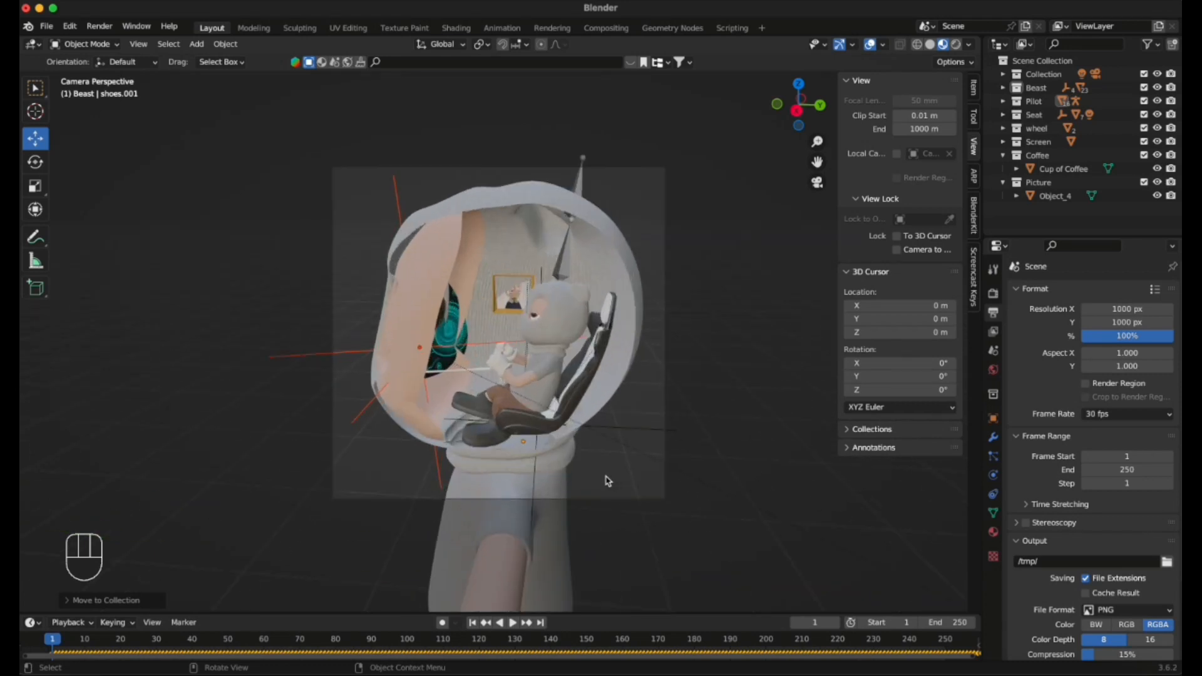
pyautogui.scroll(-3, 607, 480)
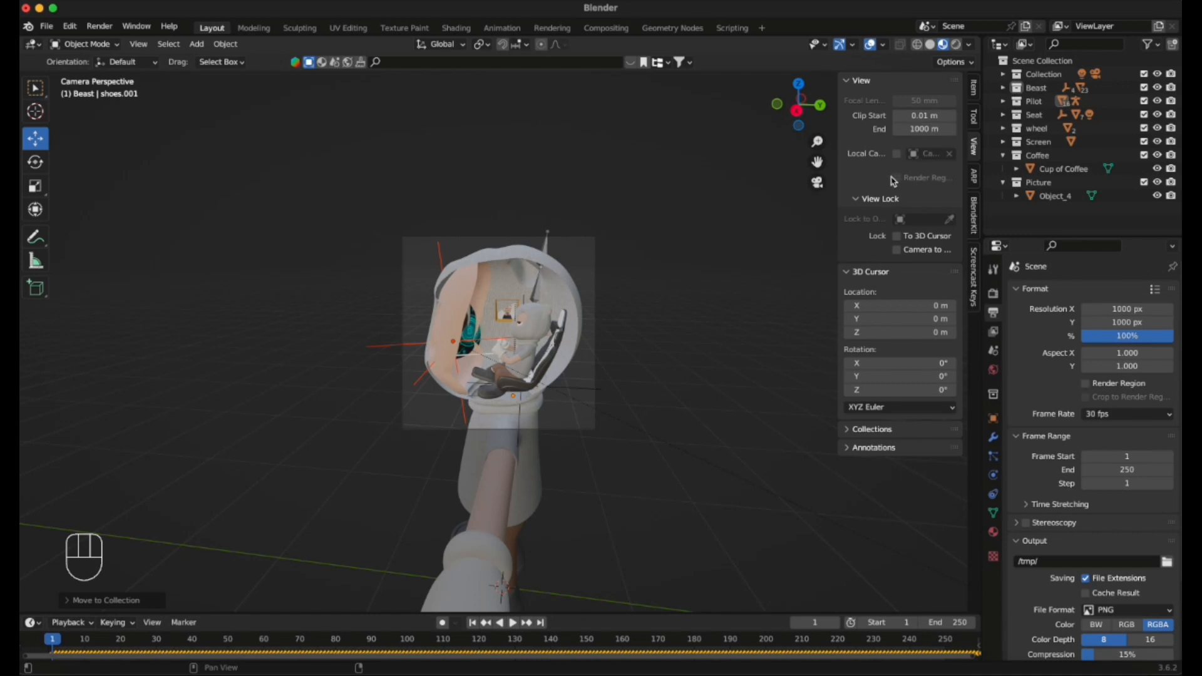
pyautogui.press('n')
pyautogui.scroll(-1, 889, 277)
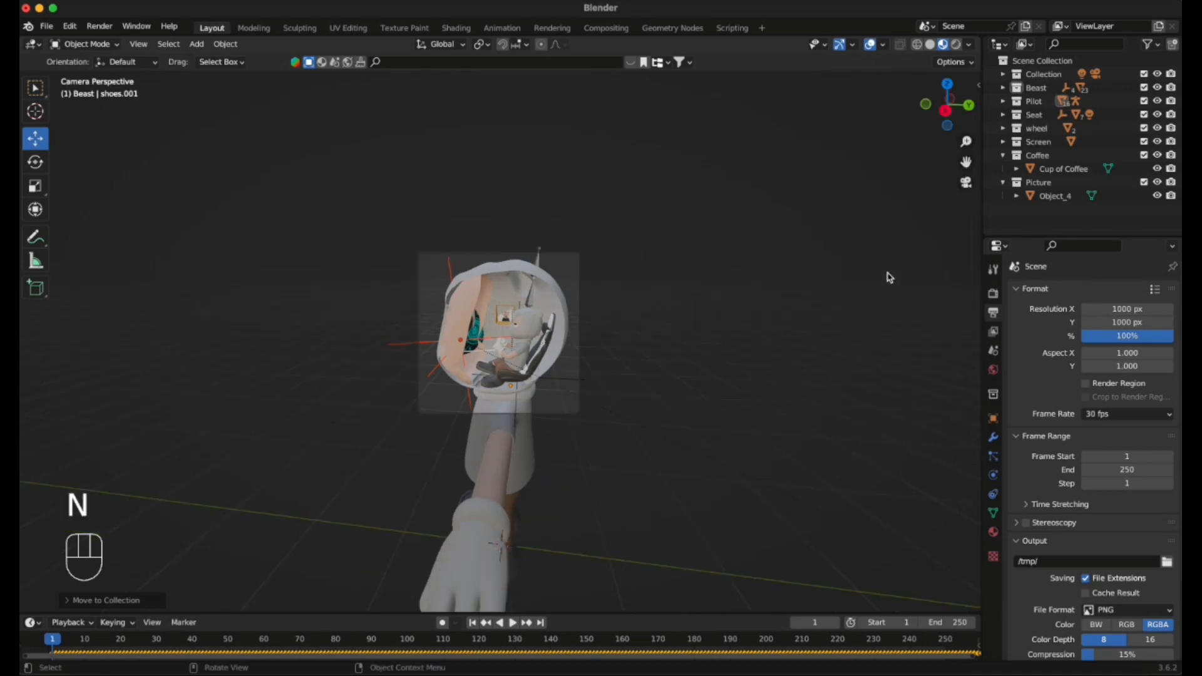
pyautogui.moveTo(651, 373); pyautogui.dragTo(687, 410, button='middle')
pyautogui.scroll(-10, 686, 408)
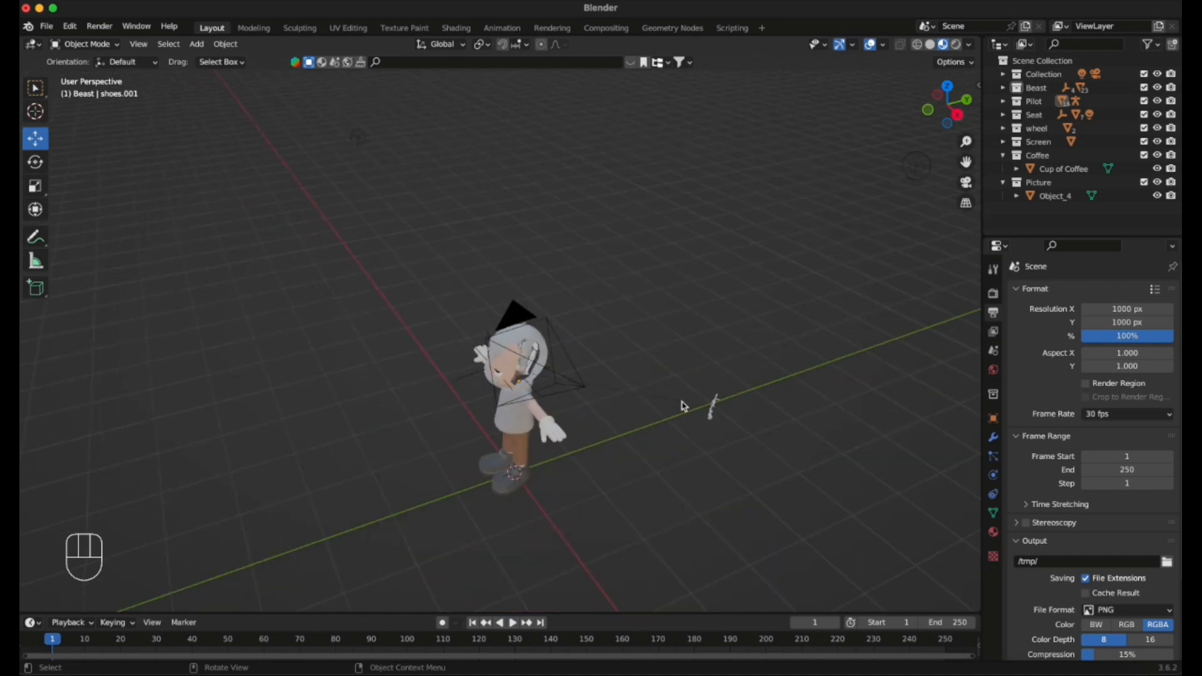
pyautogui.moveTo(813, 407); pyautogui.dragTo(753, 396, button='middle')
pyautogui.scroll(-3, 754, 395)
pyautogui.scroll(6, 751, 398)
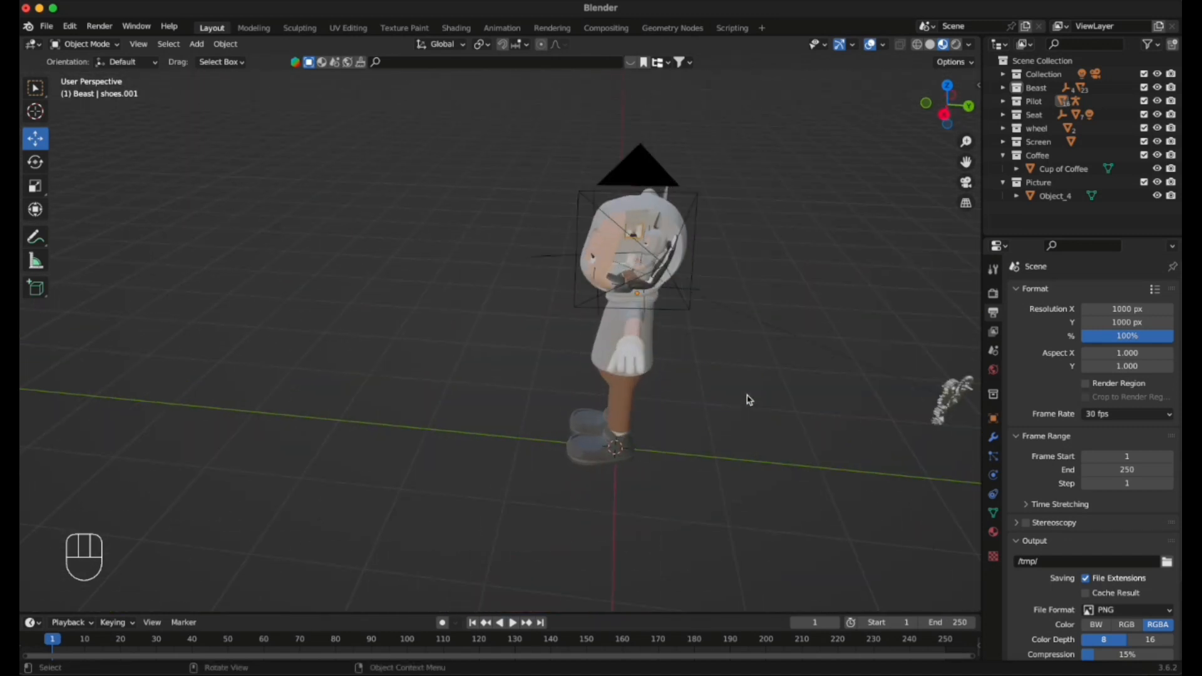
pyautogui.moveTo(891, 429)
pyautogui.mouseDown(button='middle')
pyautogui.moveTo(872, 422)
pyautogui.moveTo(887, 425)
pyautogui.mouseUp(button='middle')
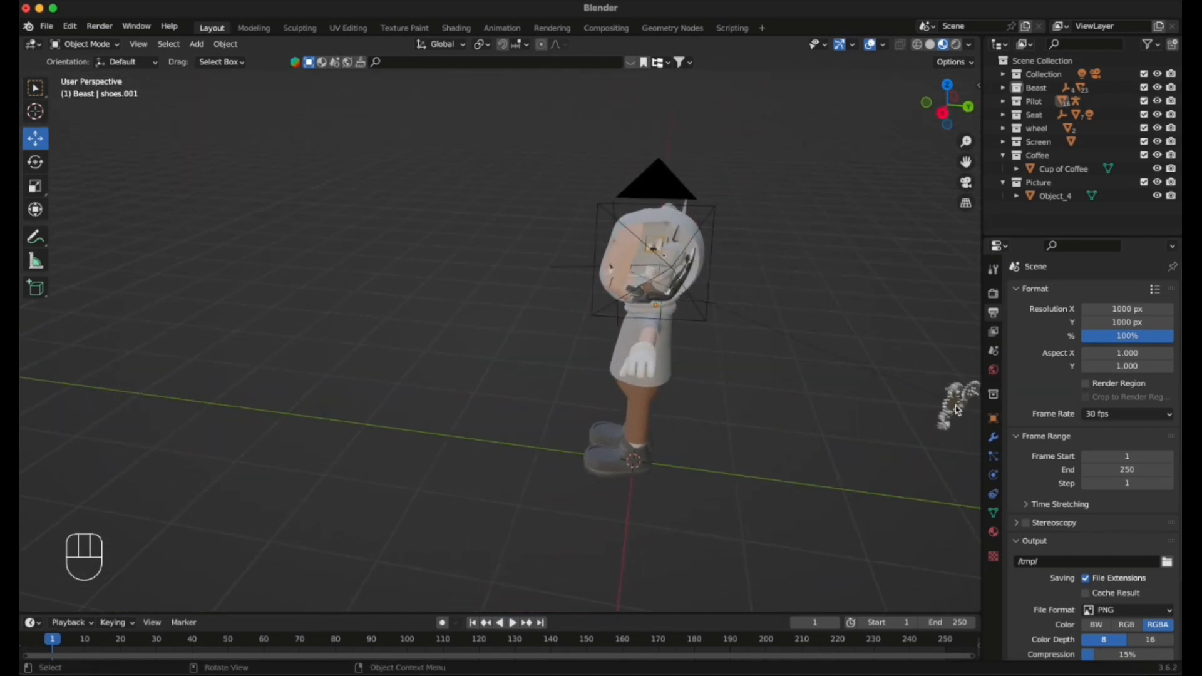
pyautogui.click(952, 406)
# Try rotating the gear cluster about the vertical axis from its middle gear, and undo the rotation.
pyautogui.scroll(-1, 794, 438)
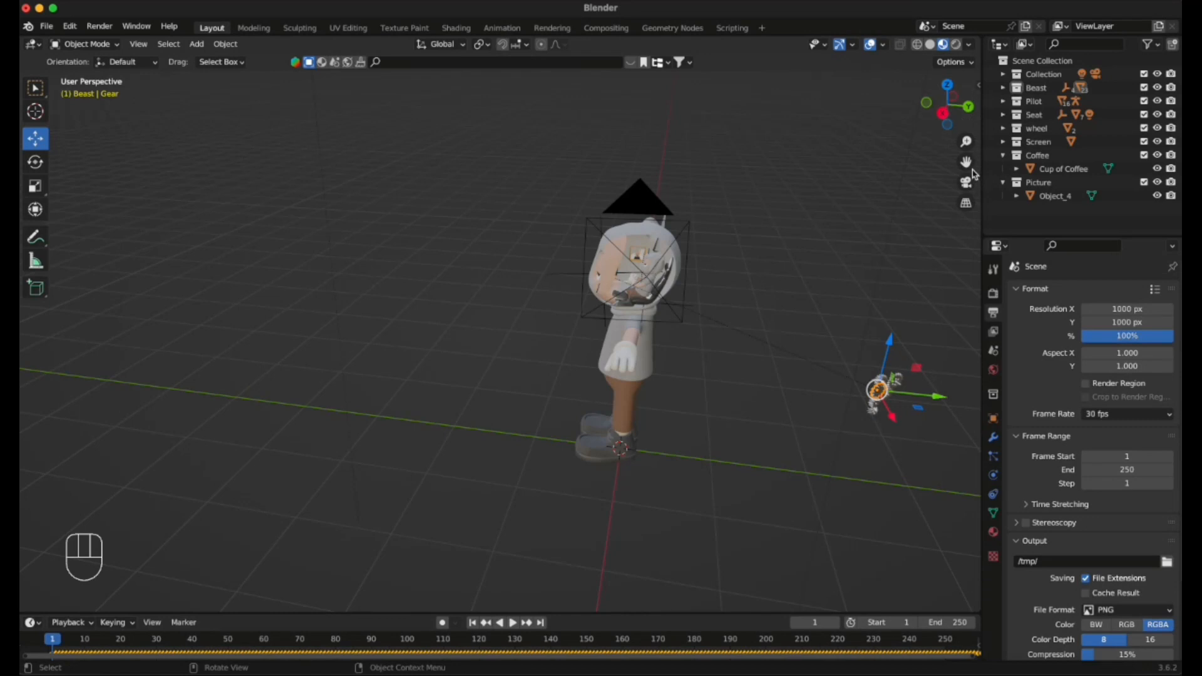
pyautogui.moveTo(966, 162); pyautogui.dragTo(781, 412)
pyautogui.scroll(4, 780, 412)
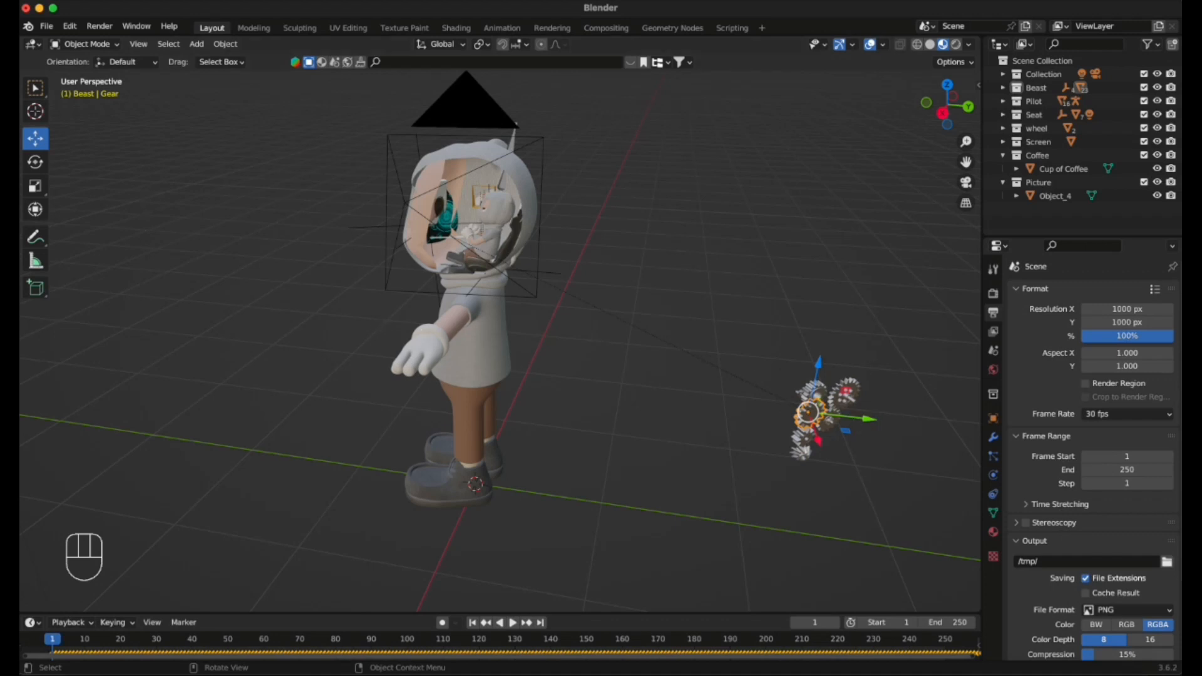
pyautogui.click(36, 164)
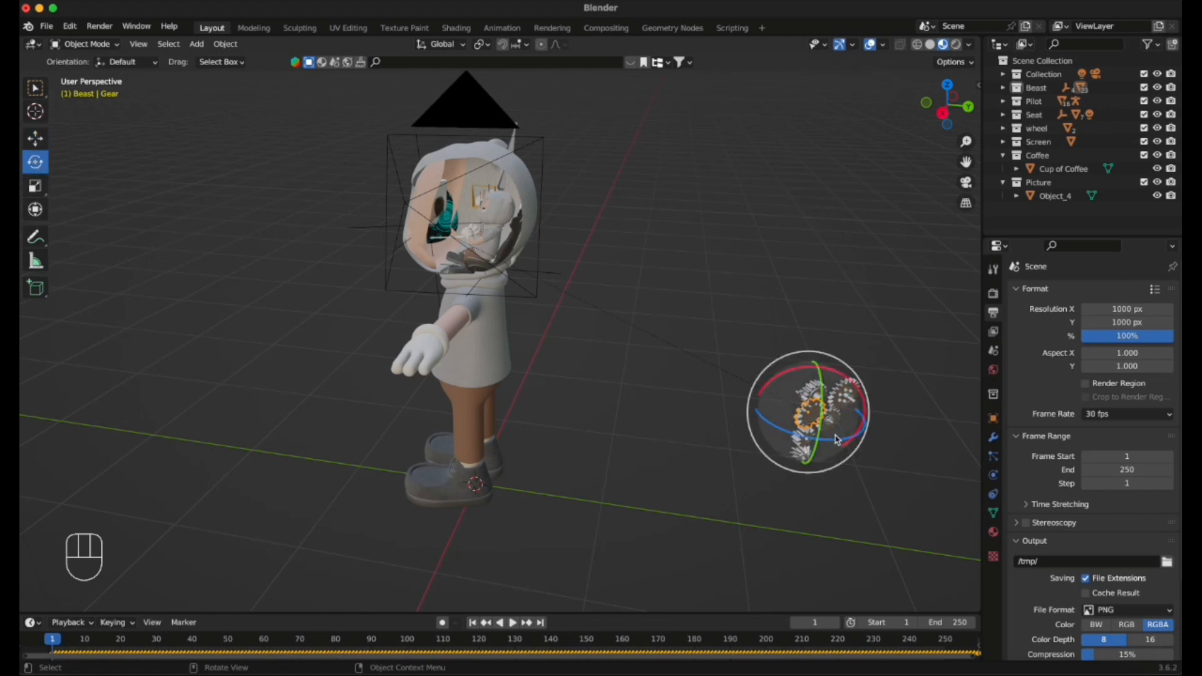
pyautogui.moveTo(764, 422); pyautogui.dragTo(814, 440)
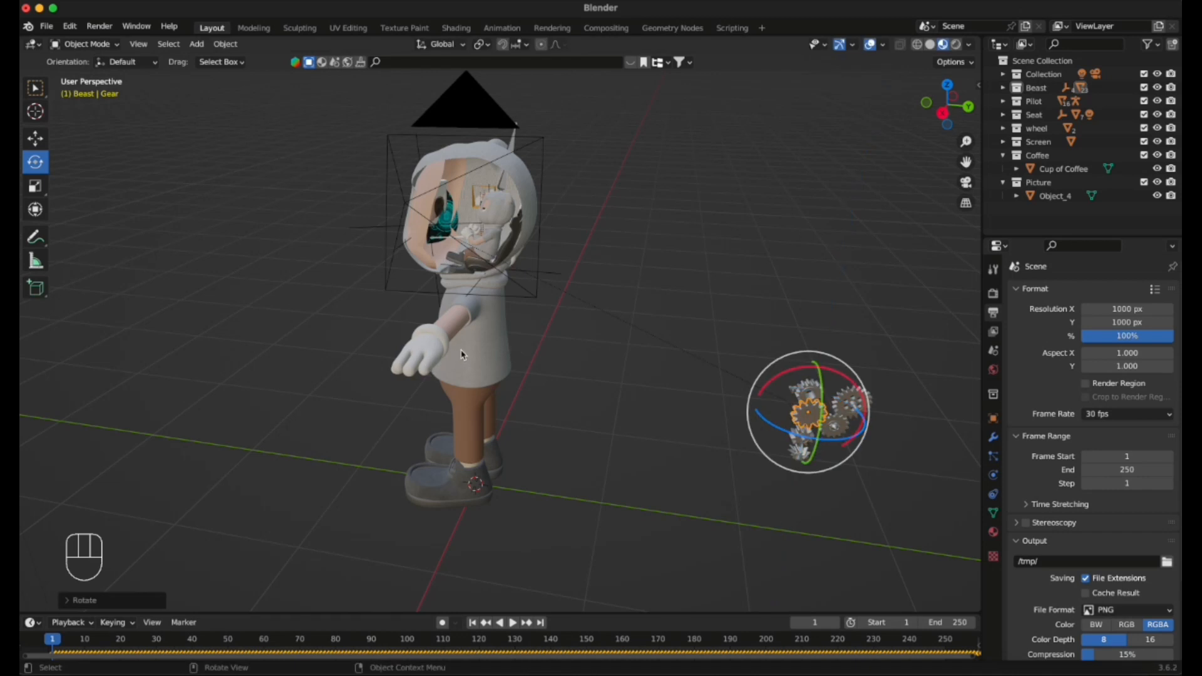
pyautogui.press('super+z')
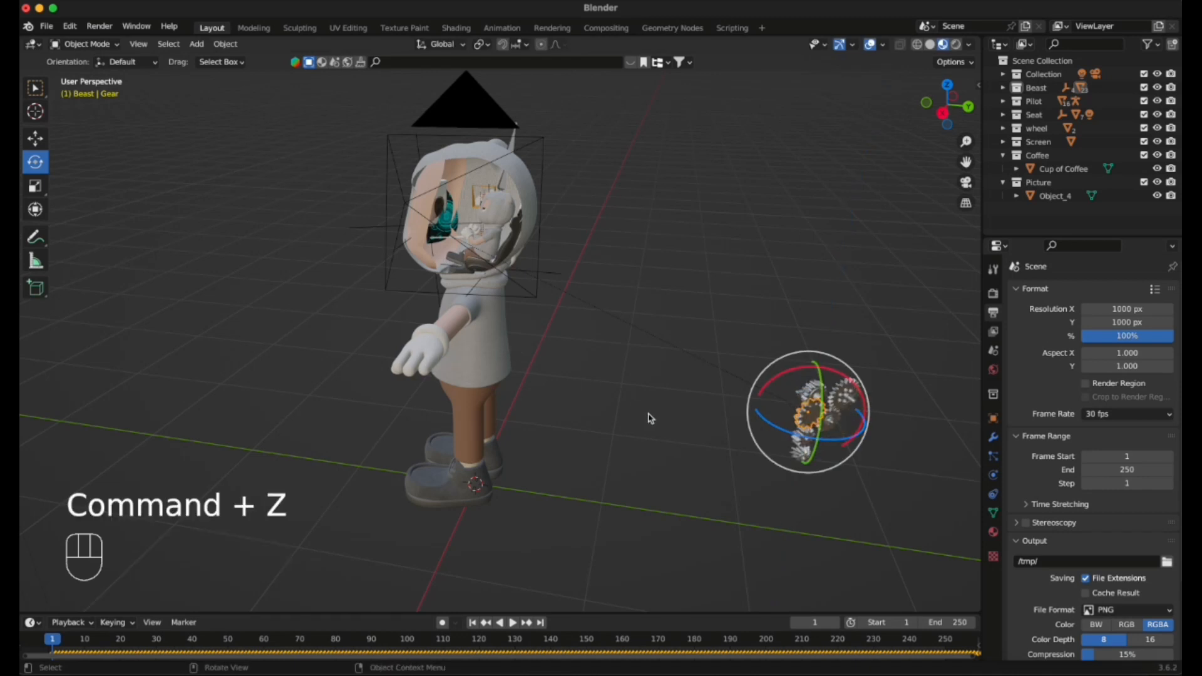
pyautogui.press('super+z')
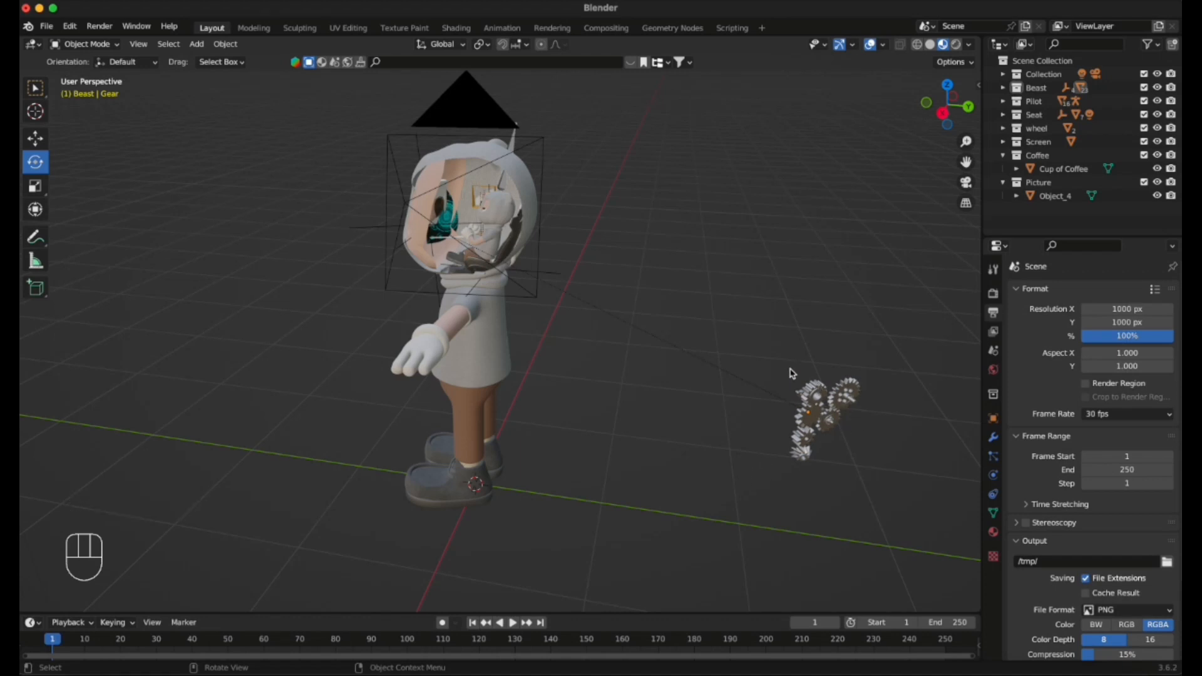
# Select the middle gear of the gear cluster and enlarge the timeline area to show its keyframes.
pyautogui.moveTo(787, 368); pyautogui.dragTo(874, 464)
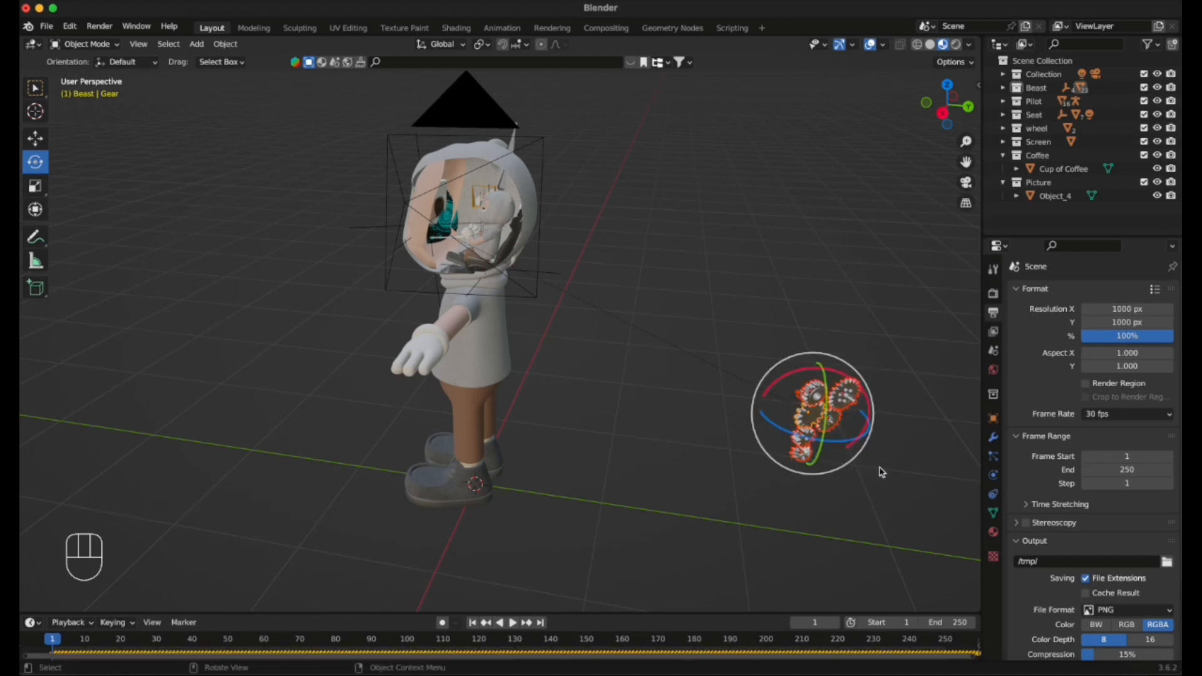
pyautogui.click(650, 480)
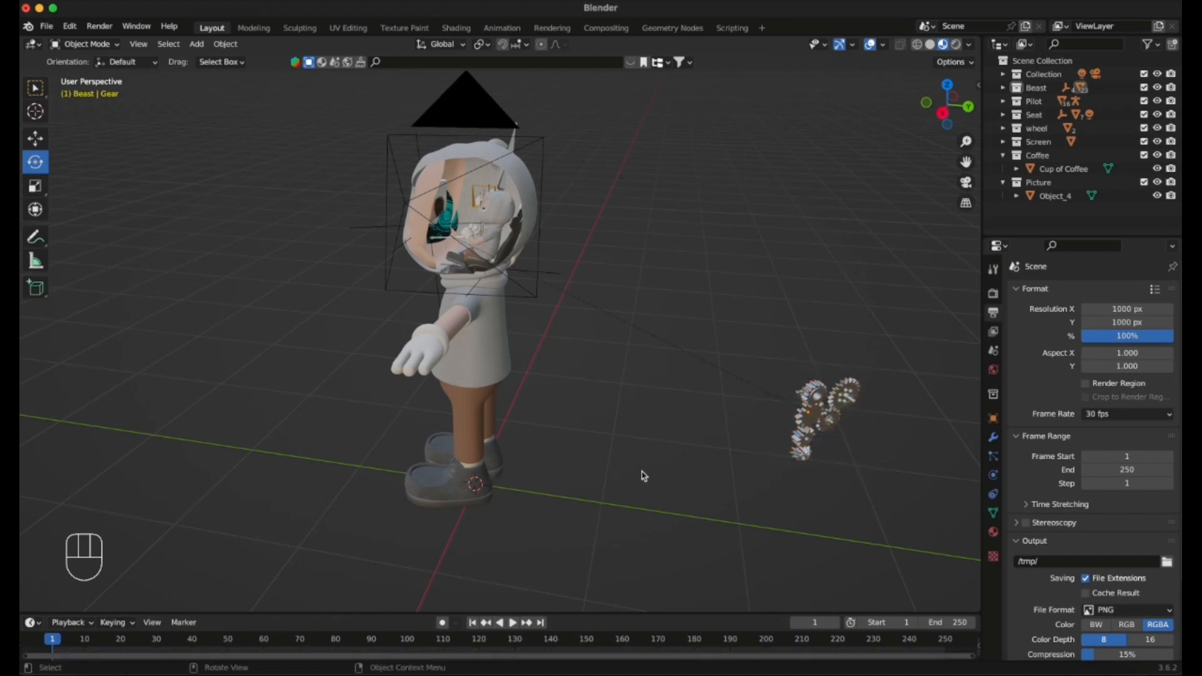
pyautogui.click(817, 424)
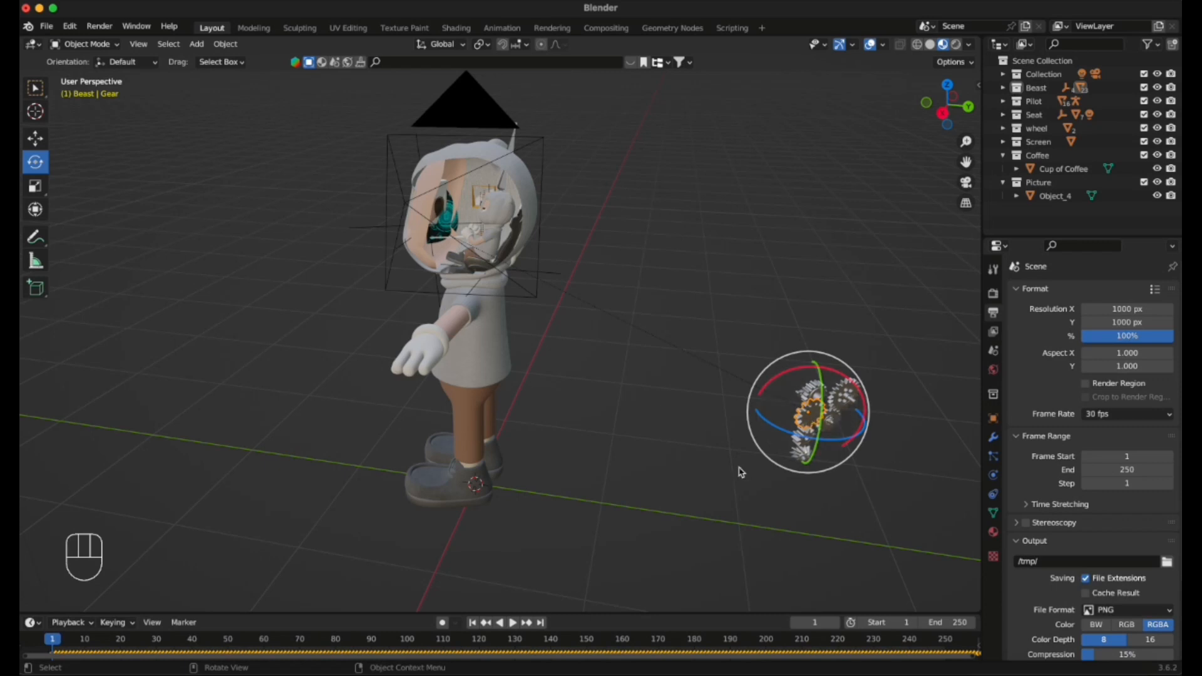
pyautogui.scroll(-2, 743, 432)
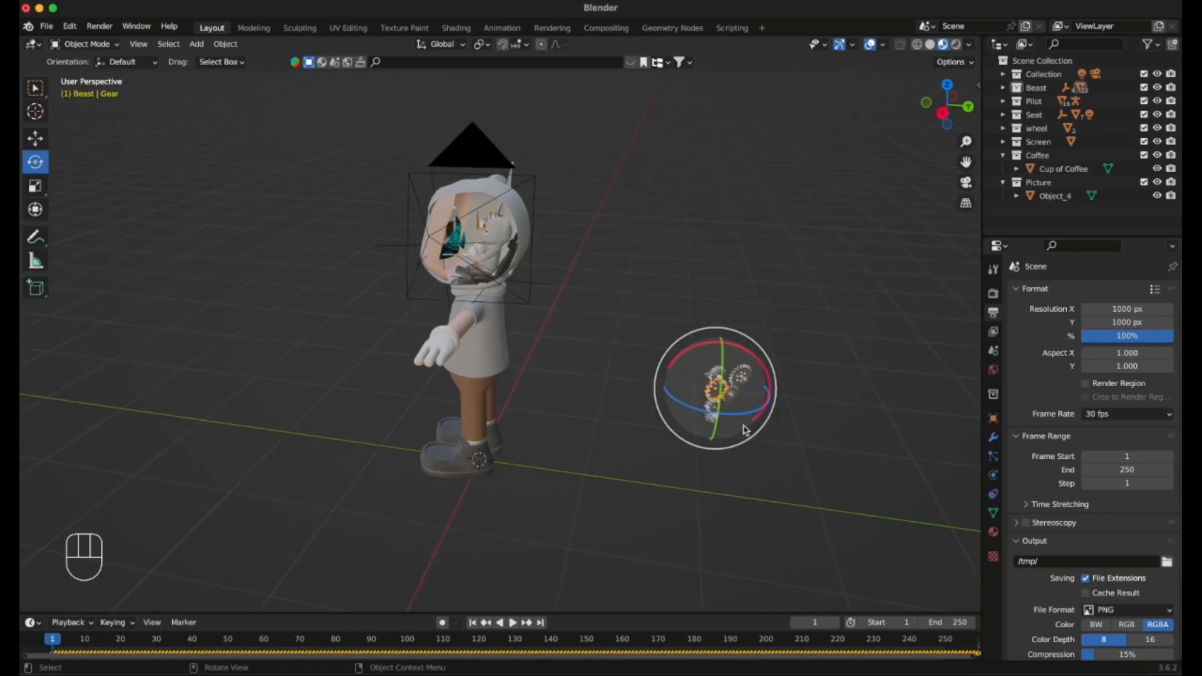
pyautogui.scroll(3, 744, 430)
pyautogui.click(738, 440)
pyautogui.click(881, 418)
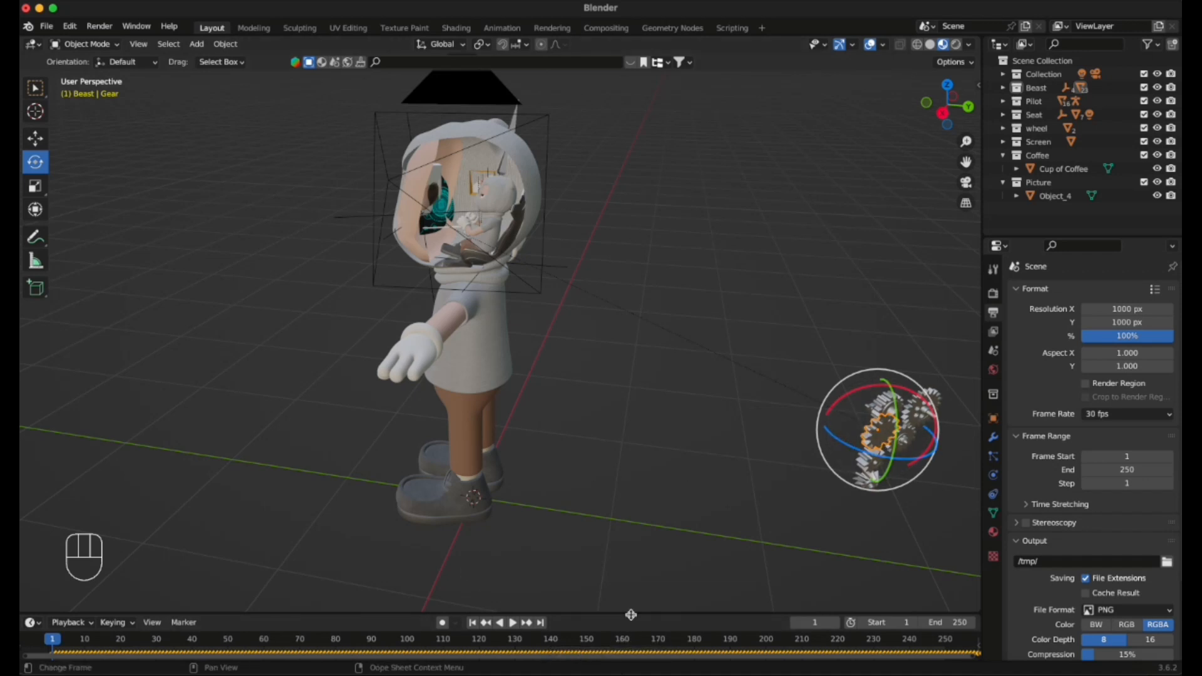
pyautogui.moveTo(632, 614); pyautogui.dragTo(639, 542)
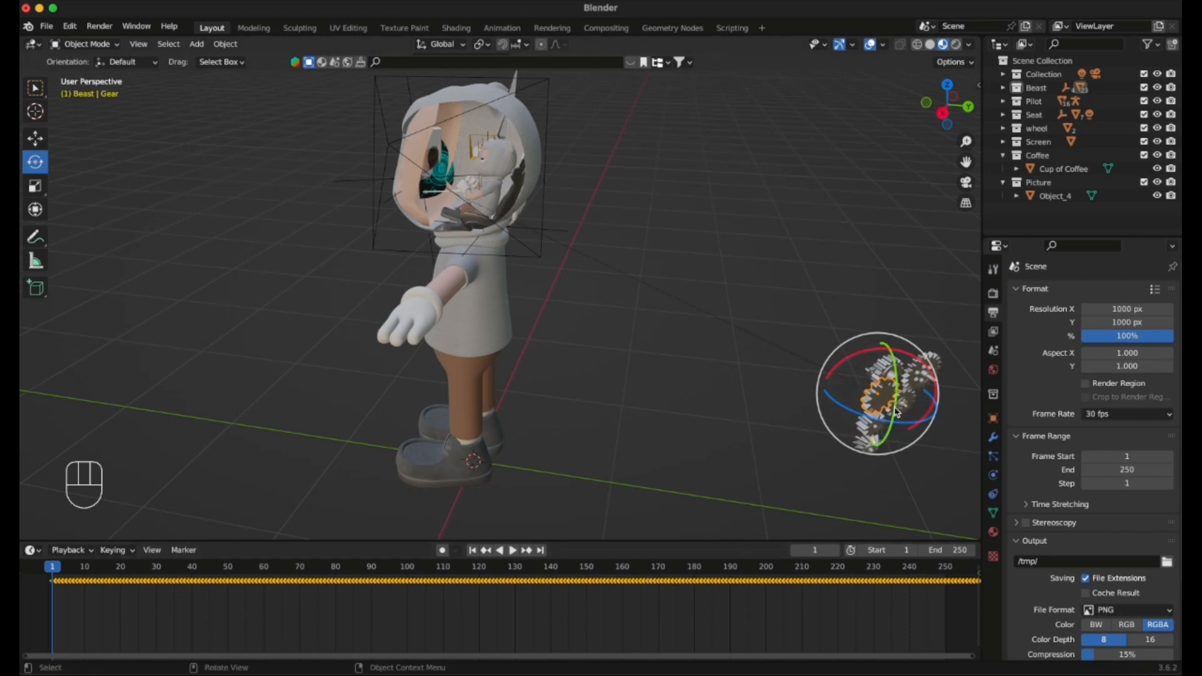
# Collapse the Coffee collection and move the whole gear cluster to a new collection named Gears.
pyautogui.click(1004, 157)
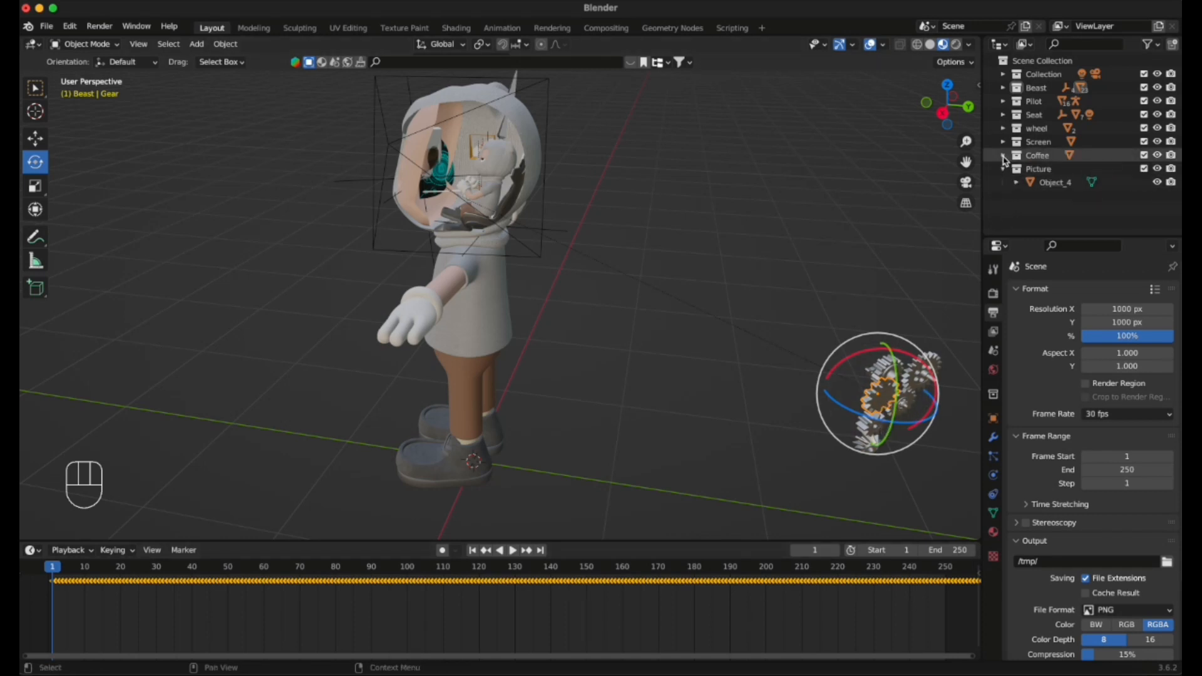
pyautogui.click(882, 404)
pyautogui.rightClick(883, 404)
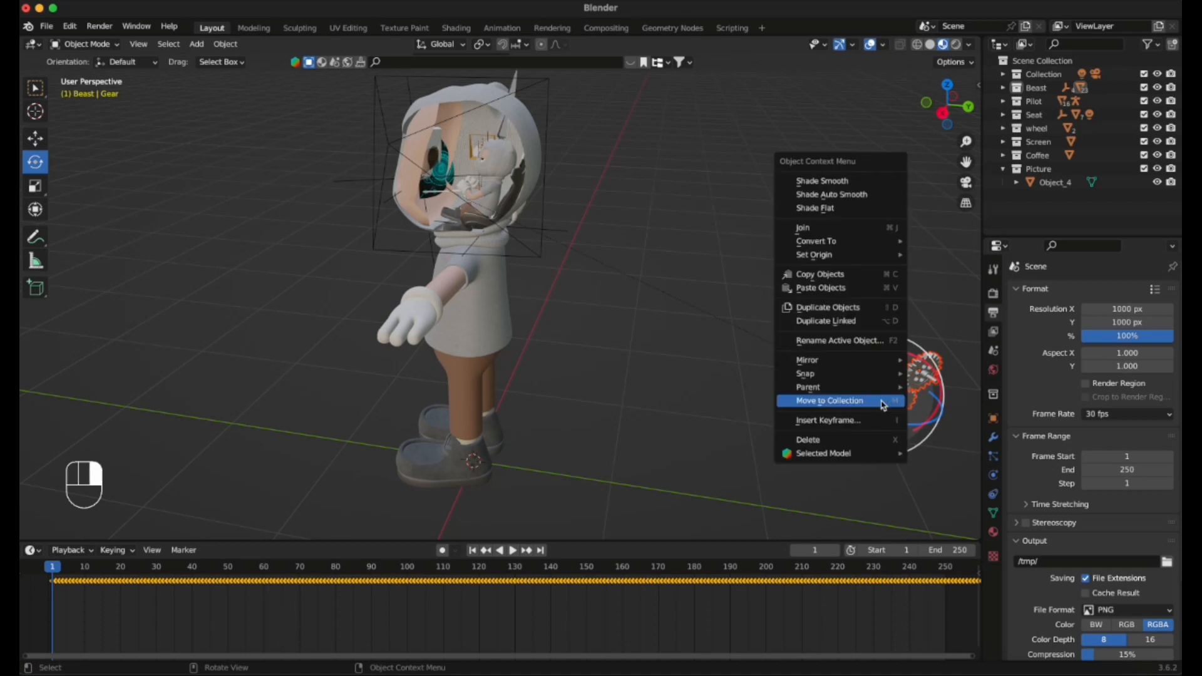
pyautogui.click(882, 400)
pyautogui.click(821, 401)
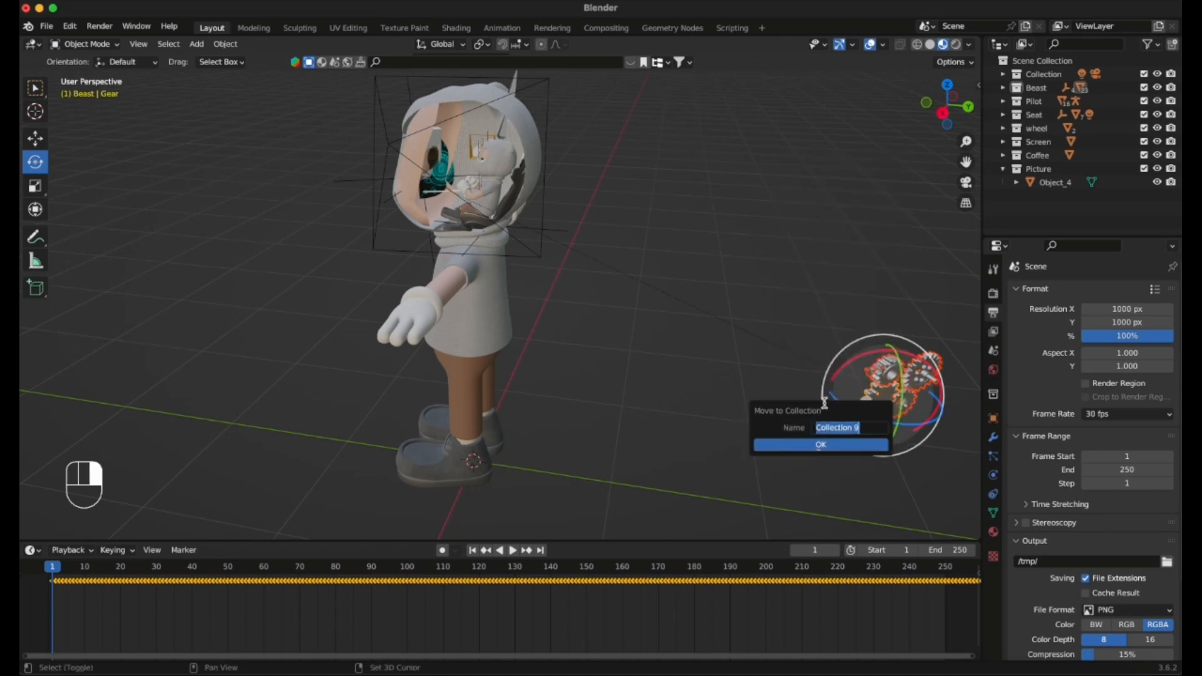
pyautogui.write('Geer')
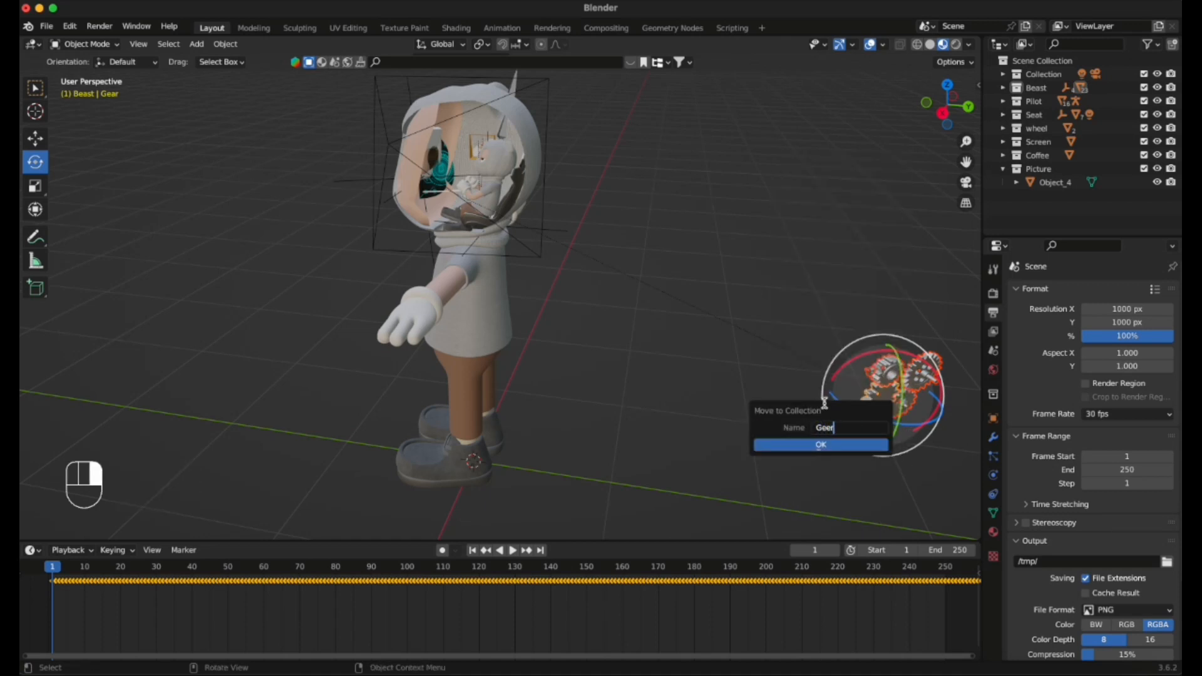
pyautogui.press('BackSpace')
pyautogui.press('BackSpace')
pyautogui.write('ars')
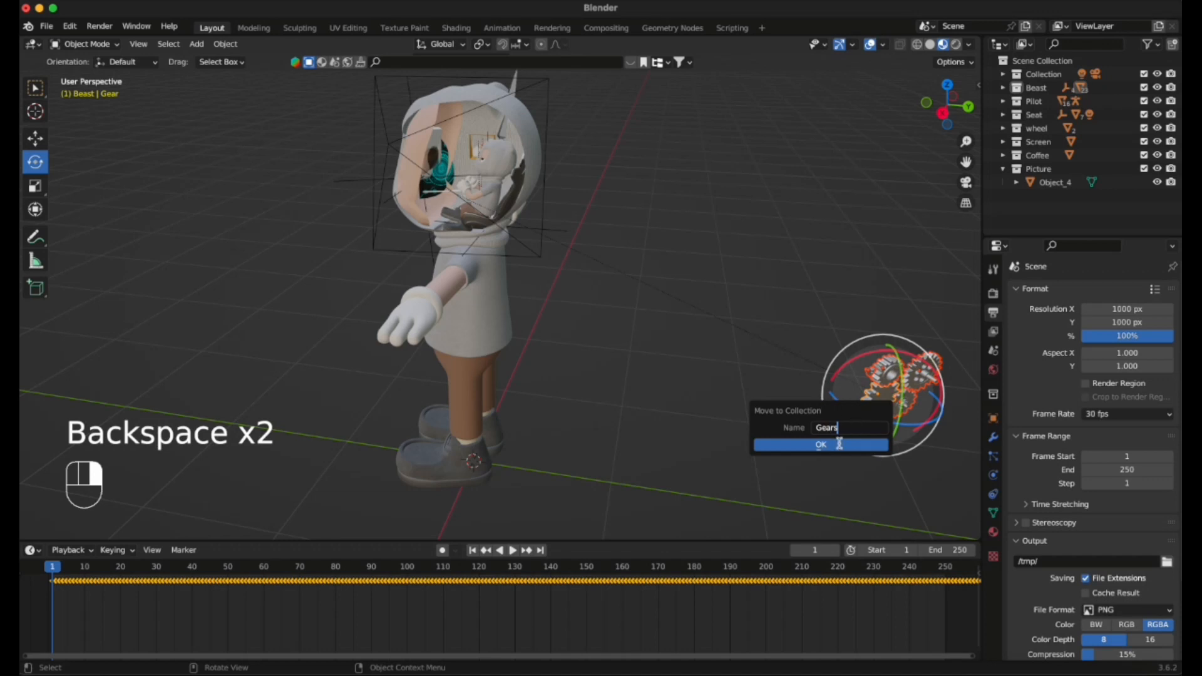
pyautogui.click(839, 443)
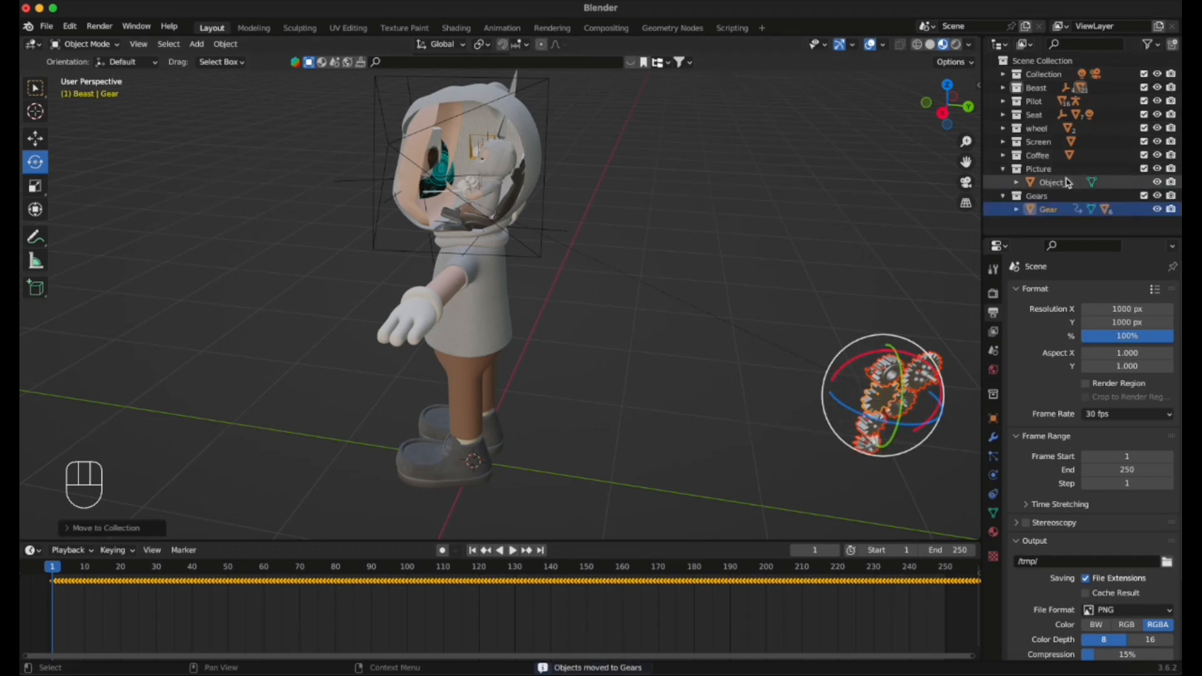
# Clear the animation data from the middle gear in the Gears collection.
pyautogui.click(883, 275)
pyautogui.click(892, 393)
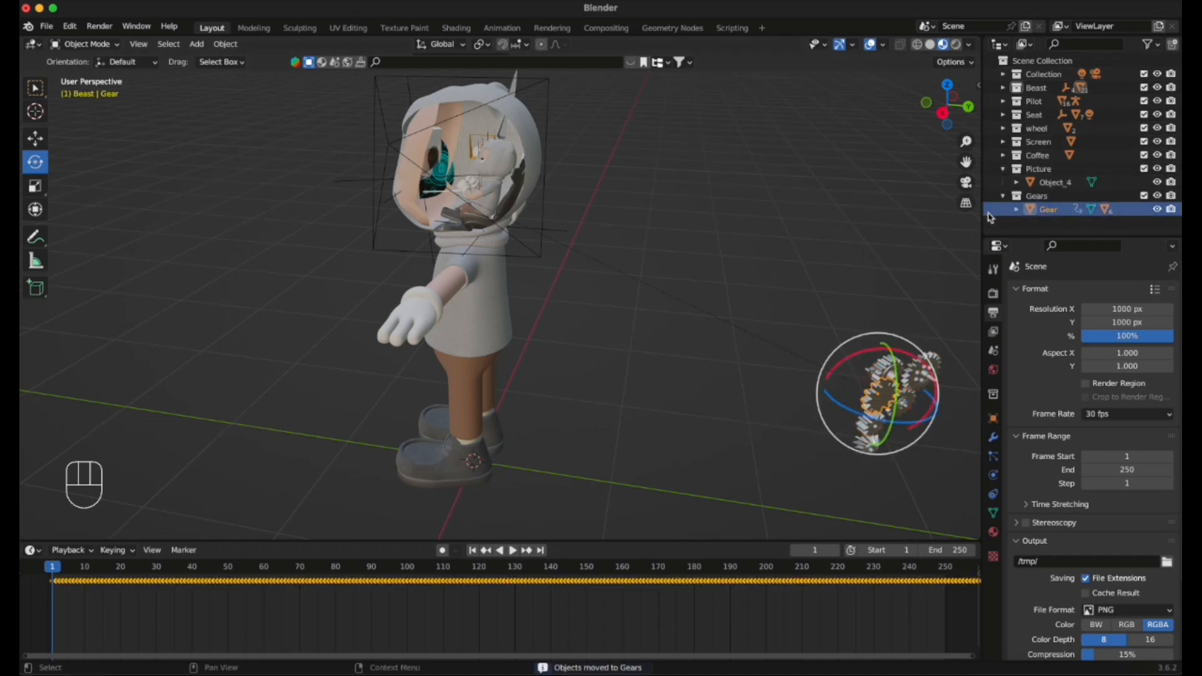
pyautogui.click(1016, 209)
pyautogui.scroll(-3, 1073, 191)
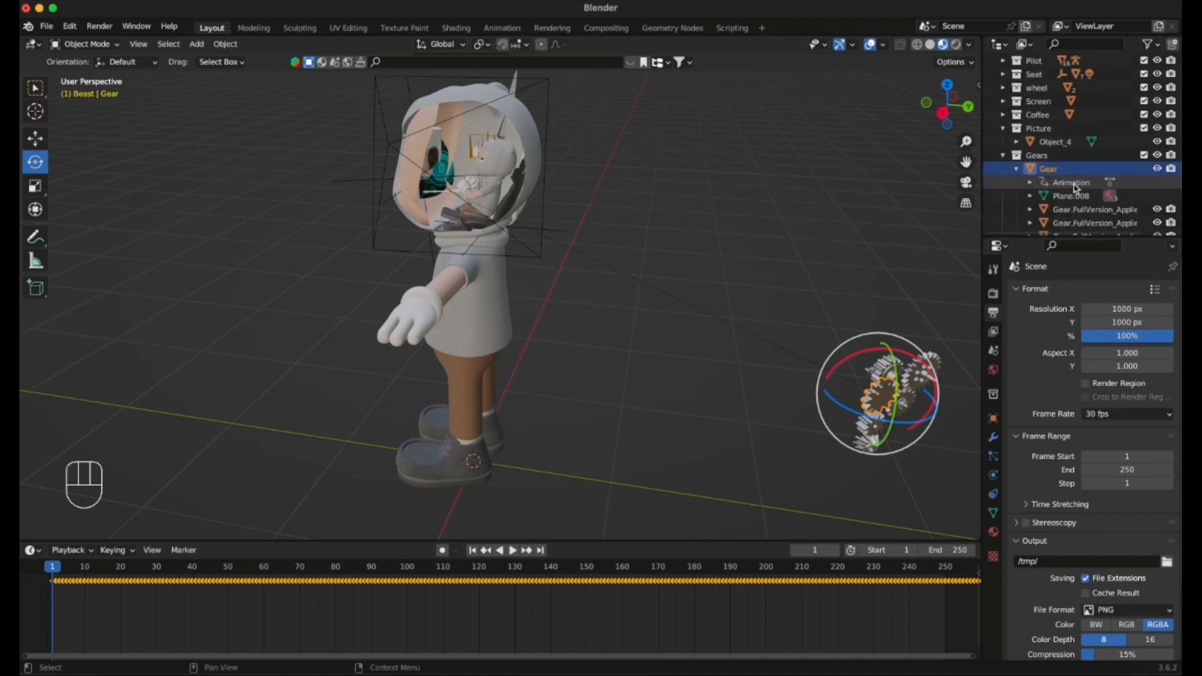
pyautogui.click(1068, 186)
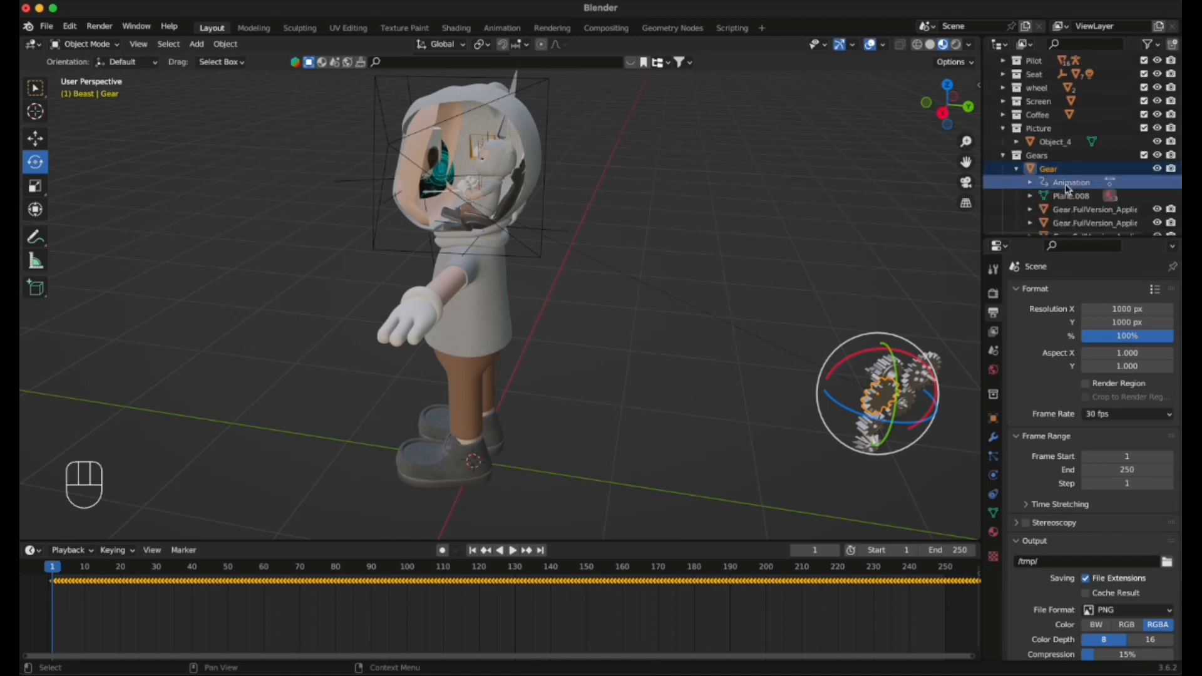
pyautogui.rightClick(1068, 188)
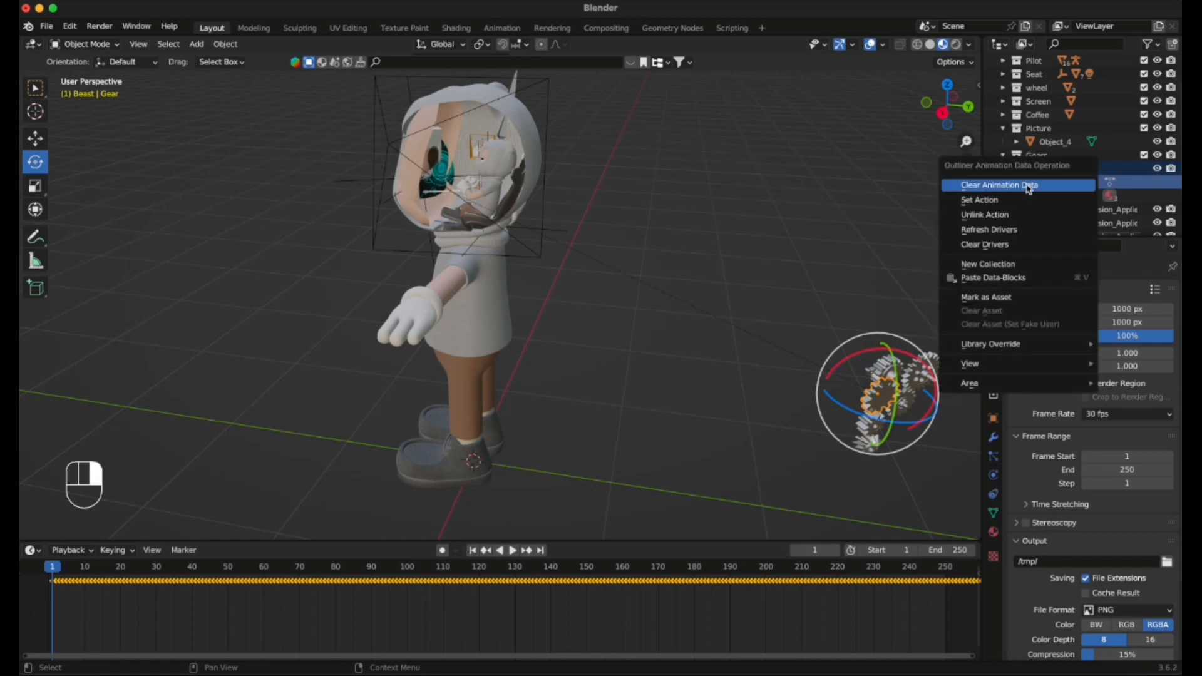
pyautogui.click(1028, 186)
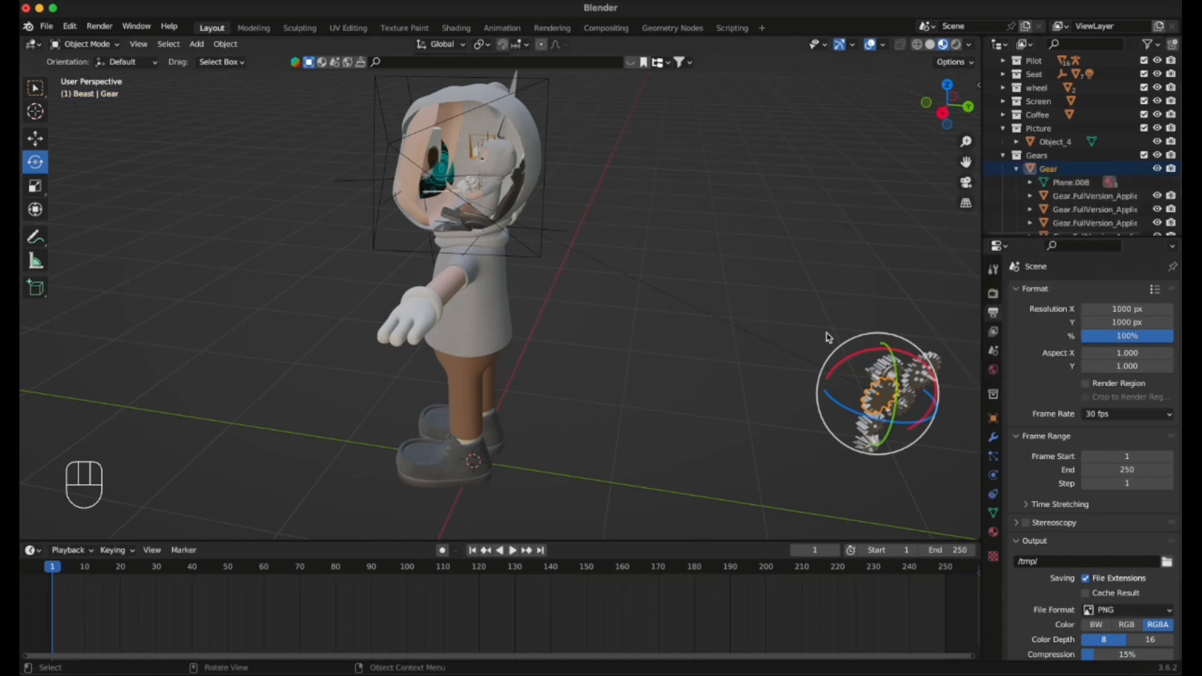
# Clear the parent relation of the middle gear and deselect it.
pyautogui.click(851, 268)
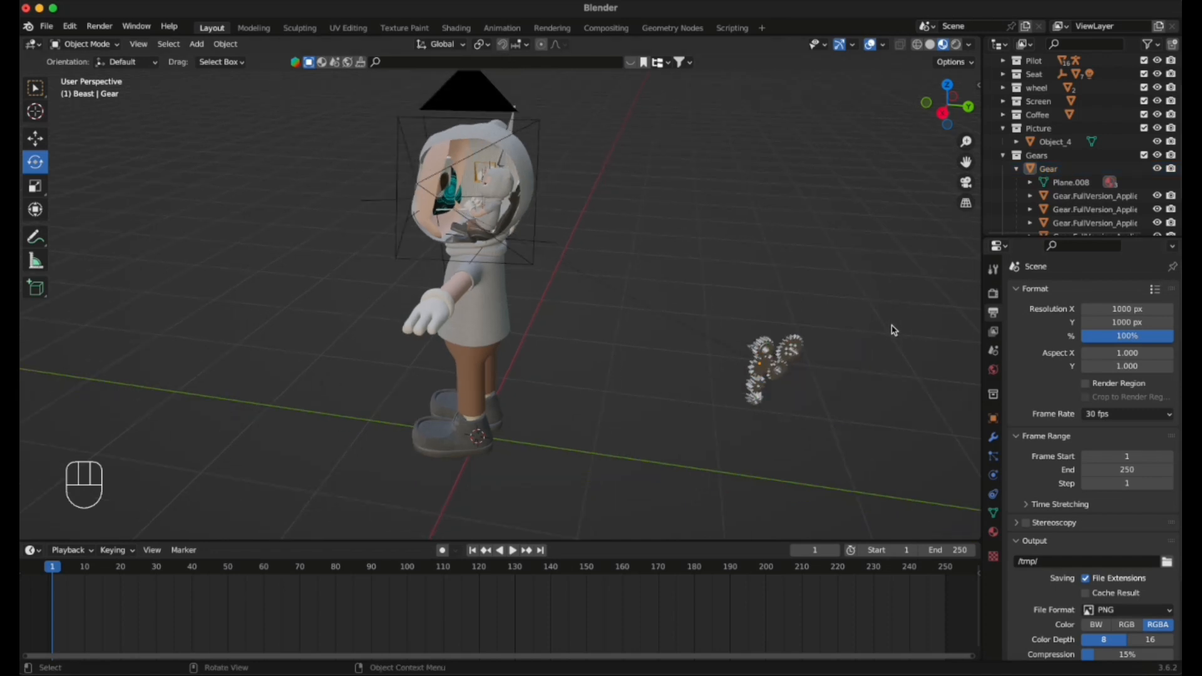
pyautogui.click(890, 415)
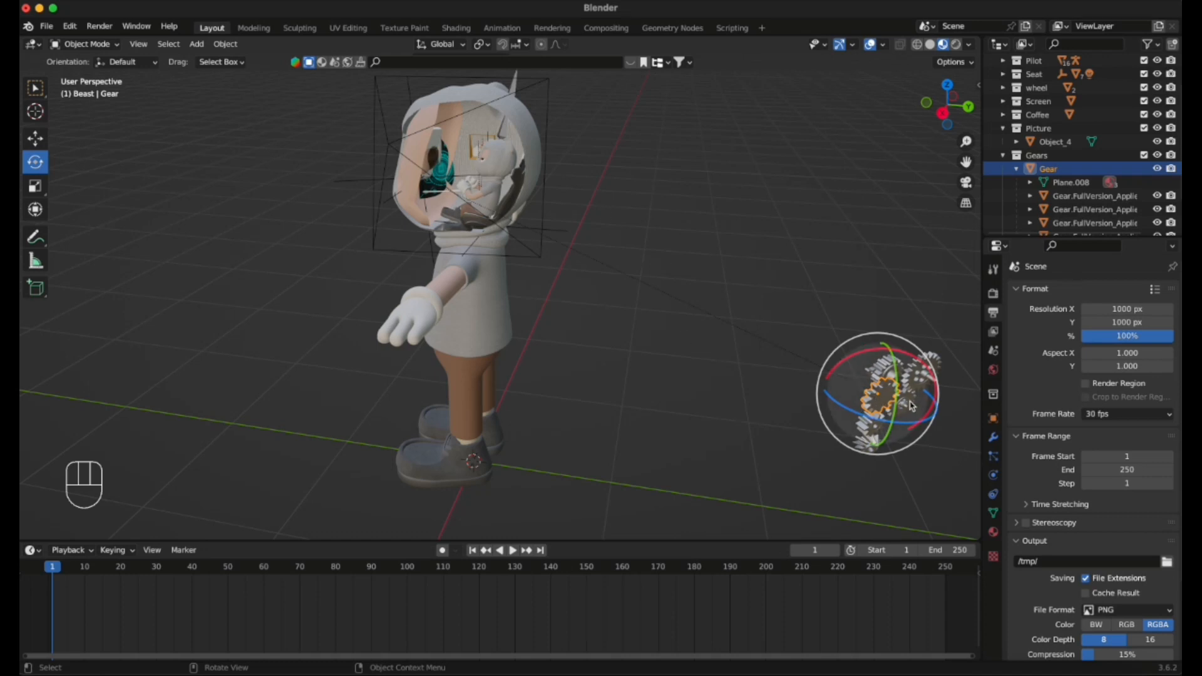
pyautogui.rightClick(875, 400)
pyautogui.moveTo(860, 388)
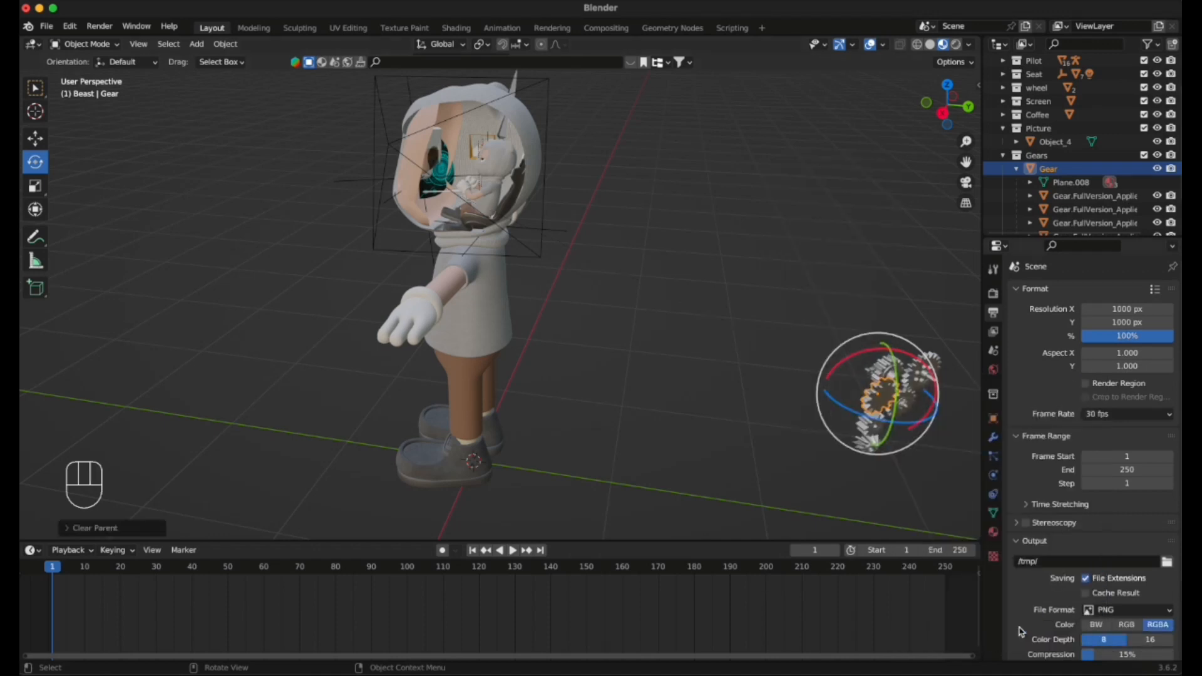
pyautogui.click(1030, 625)
pyautogui.click(818, 296)
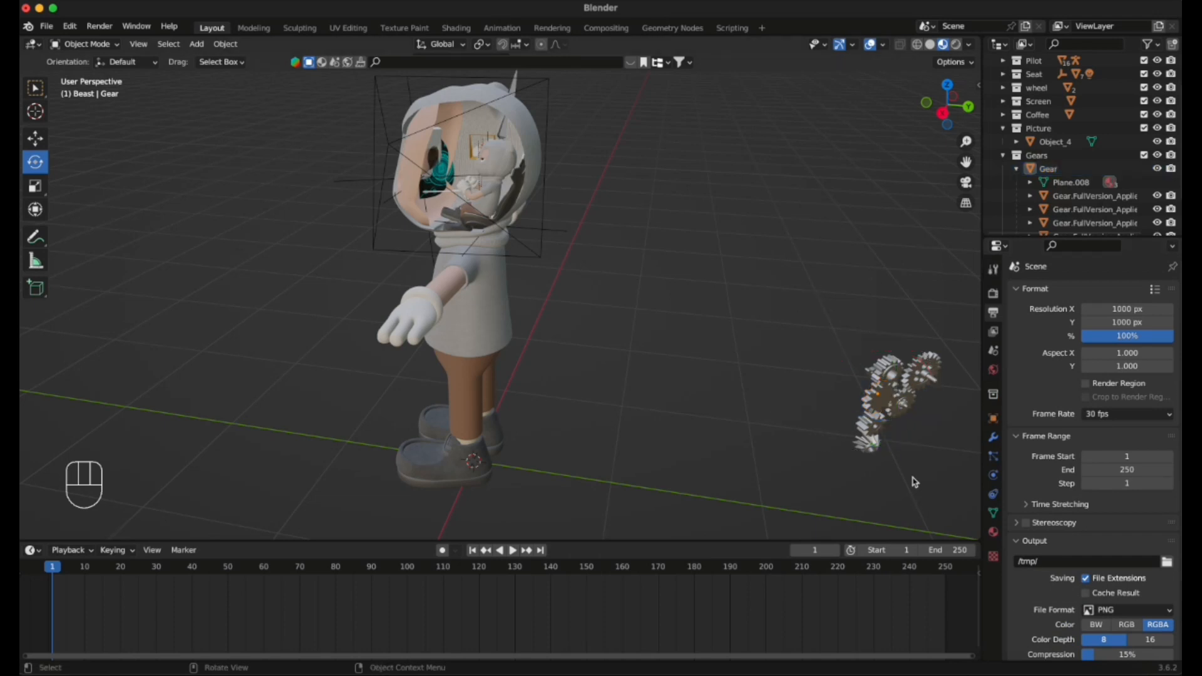
# Select all gears of the cluster and collapse the Gears collection in the outliner.
pyautogui.scroll(-1, 912, 479)
pyautogui.moveTo(874, 404); pyautogui.dragTo(805, 372, button='middle')
pyautogui.moveTo(712, 273); pyautogui.dragTo(888, 463)
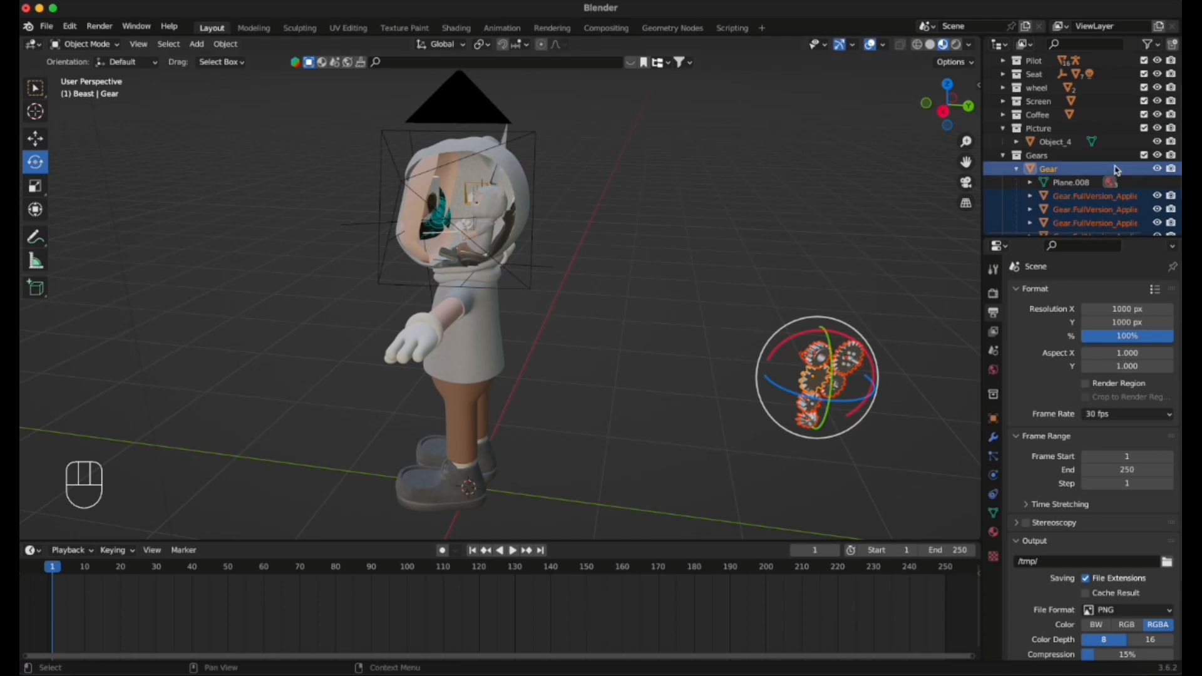
pyautogui.click(1003, 155)
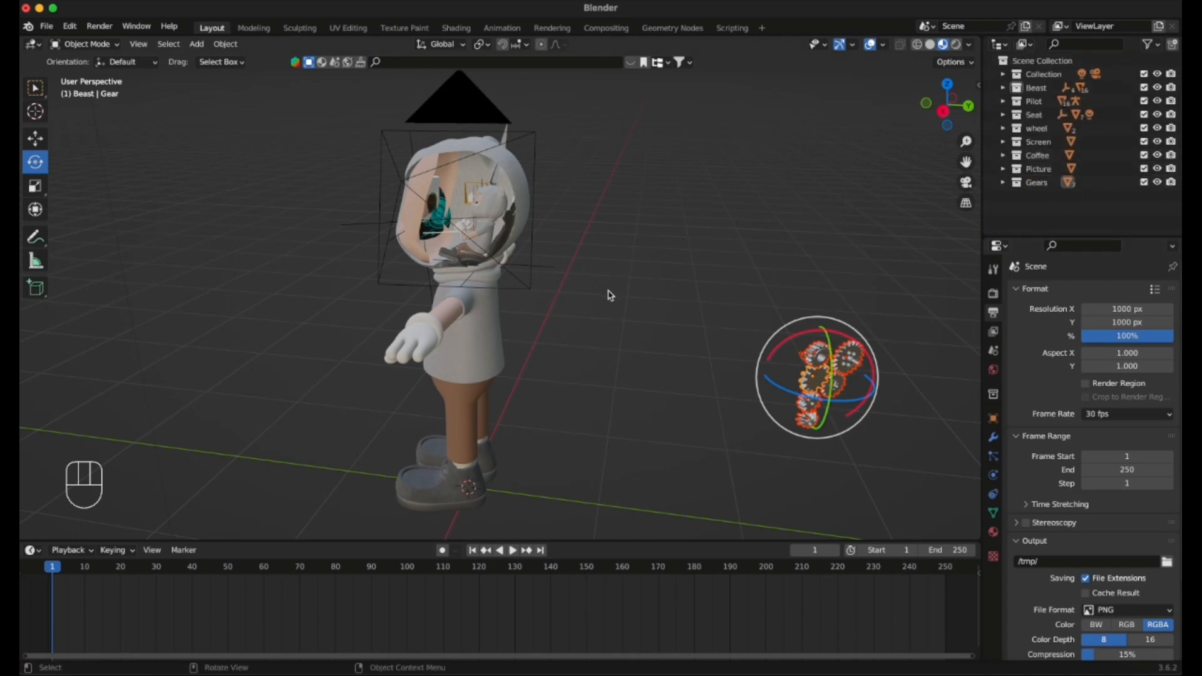
# Try to move the gear cluster freehand into the character's head with the Move tool.
pyautogui.moveTo(619, 263); pyautogui.dragTo(670, 293, button='middle')
pyautogui.moveTo(721, 221); pyautogui.dragTo(813, 383)
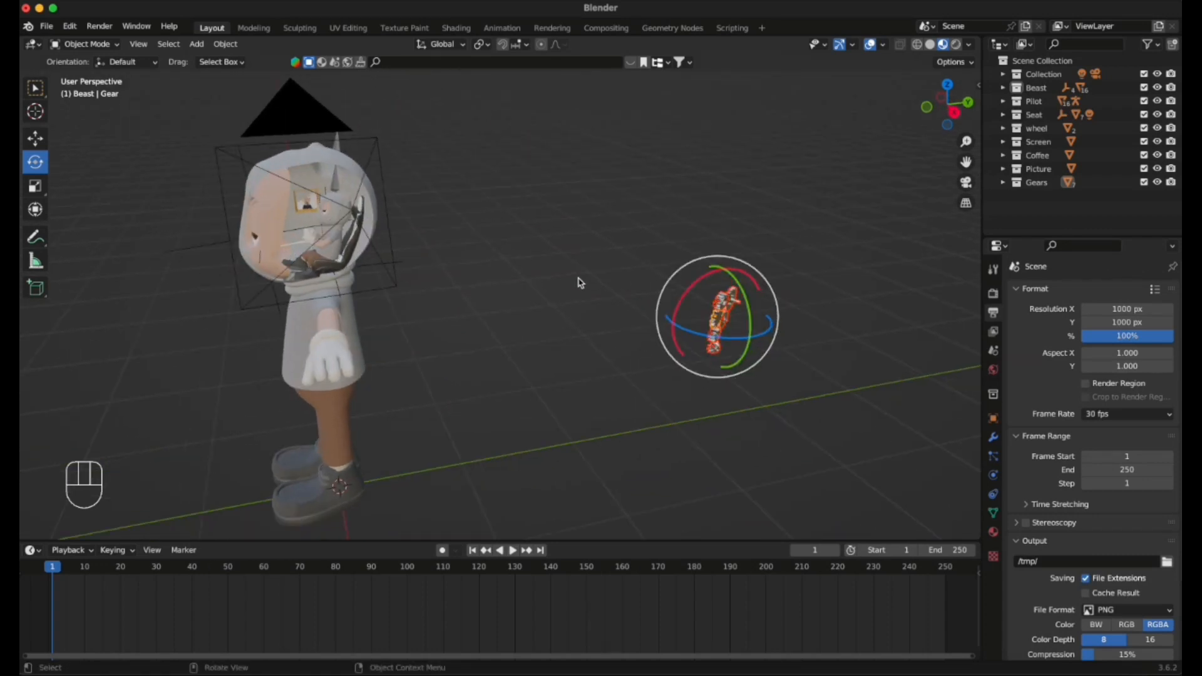
pyautogui.scroll(-4, 580, 279)
pyautogui.moveTo(535, 266); pyautogui.dragTo(588, 280, button='middle')
pyautogui.moveTo(472, 318); pyautogui.dragTo(327, 230, button='middle')
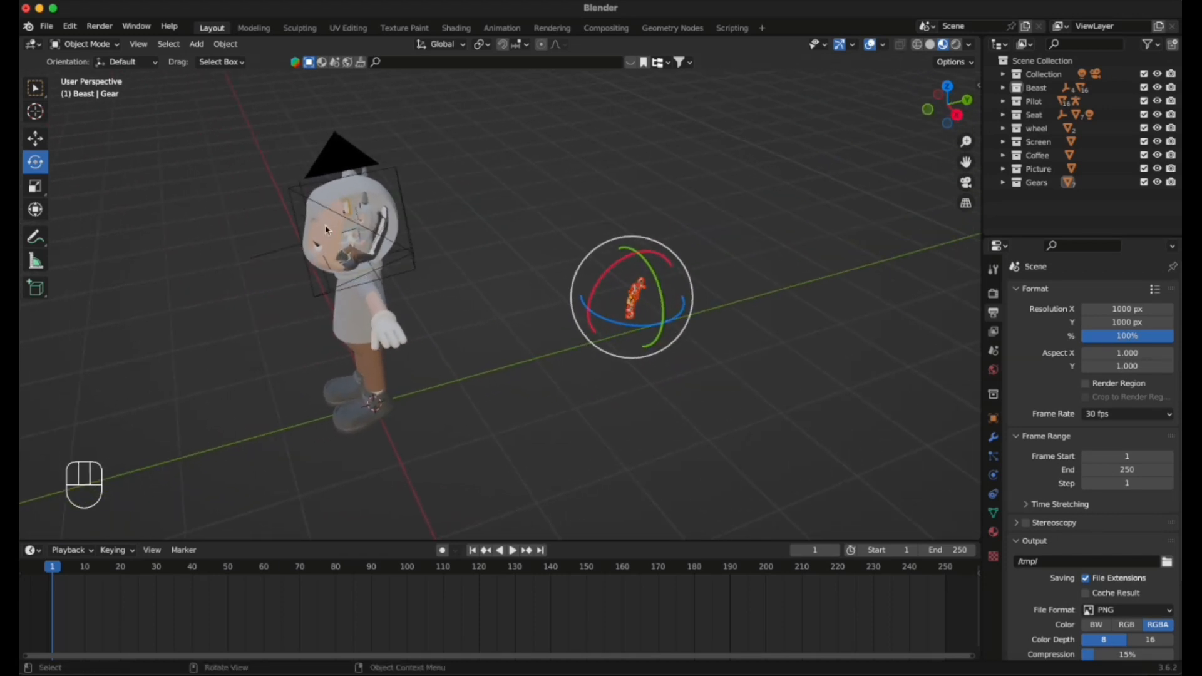
pyautogui.click(36, 139)
pyautogui.moveTo(653, 317); pyautogui.dragTo(540, 239)
pyautogui.moveTo(559, 188); pyautogui.dragTo(388, 225)
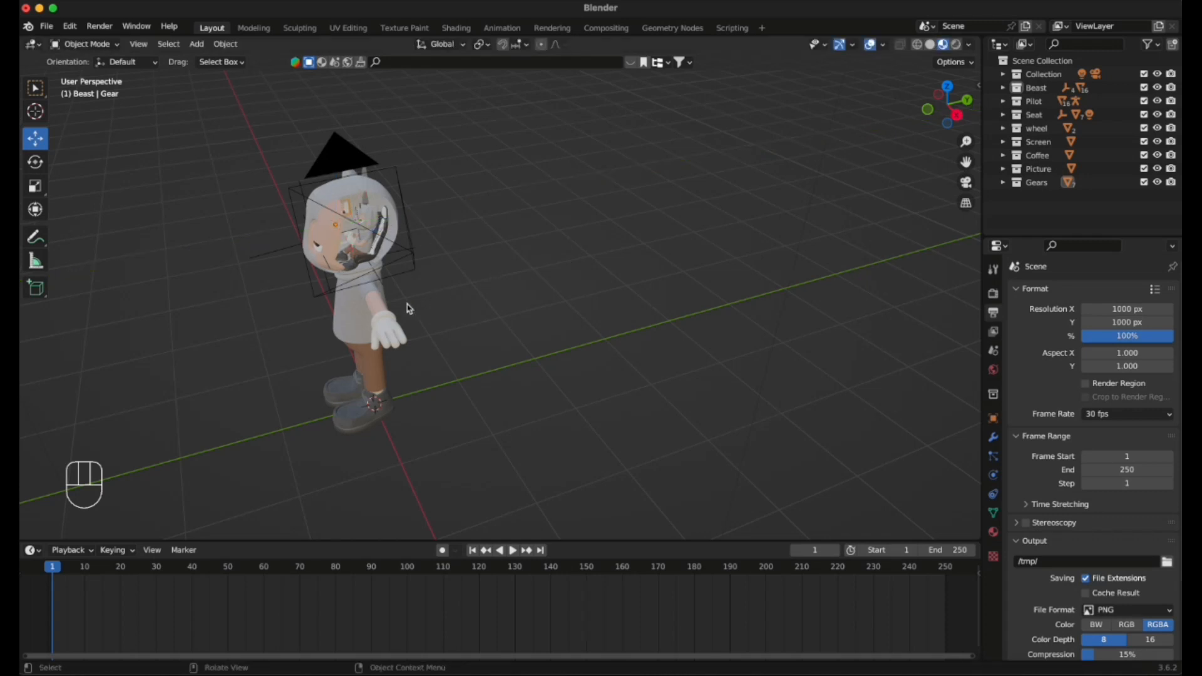
# Examine the gear cluster's placement at the head from the character's front and side.
pyautogui.moveTo(437, 344); pyautogui.dragTo(488, 319, button='middle')
pyautogui.moveTo(257, 389); pyautogui.dragTo(227, 351, button='middle')
pyautogui.scroll(2, 260, 379)
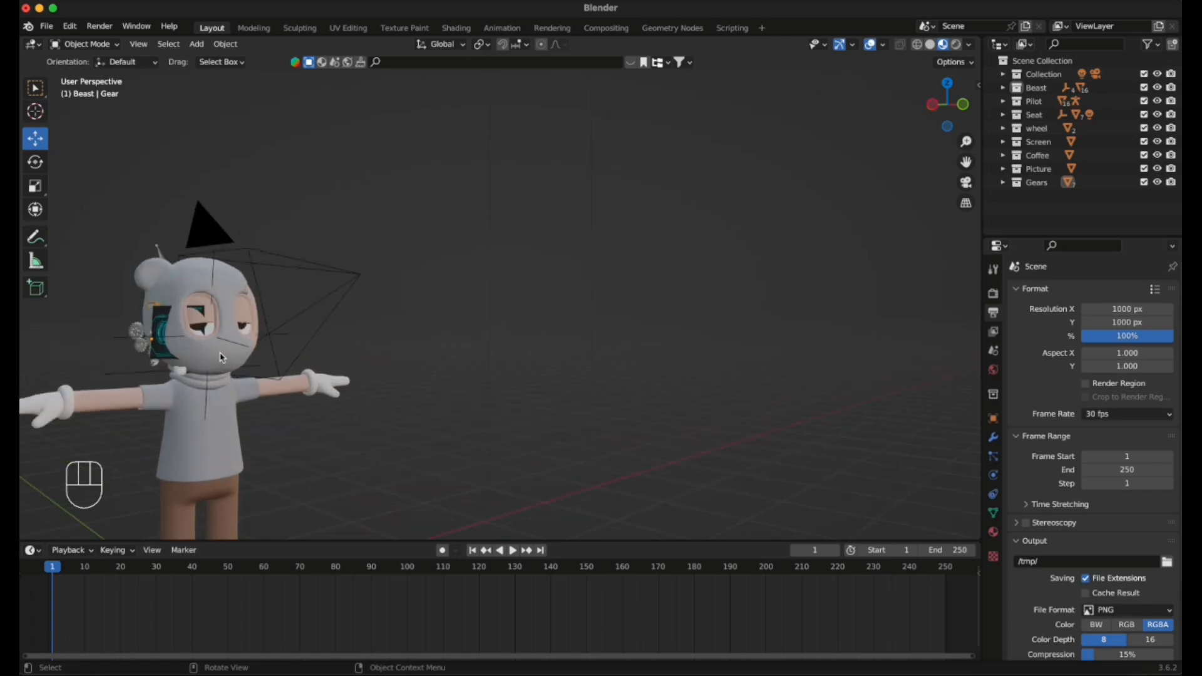
pyautogui.moveTo(966, 162); pyautogui.dragTo(1195, 182)
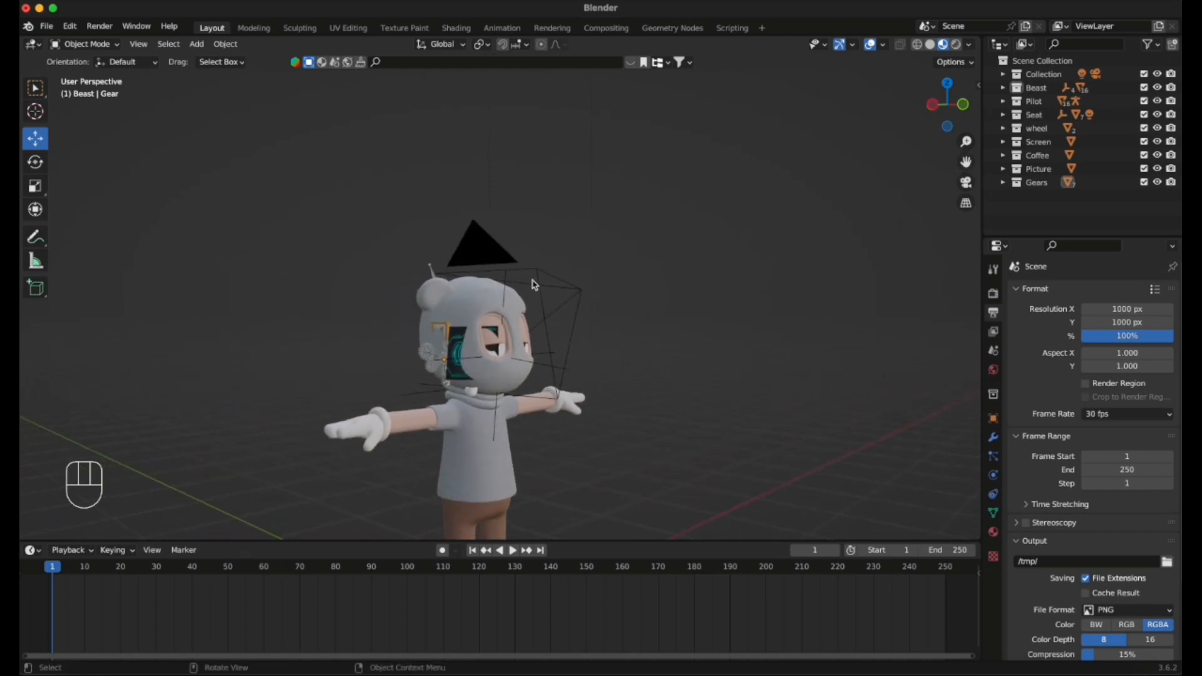
pyautogui.scroll(3, 513, 332)
pyautogui.moveTo(637, 357); pyautogui.dragTo(644, 332, button='middle')
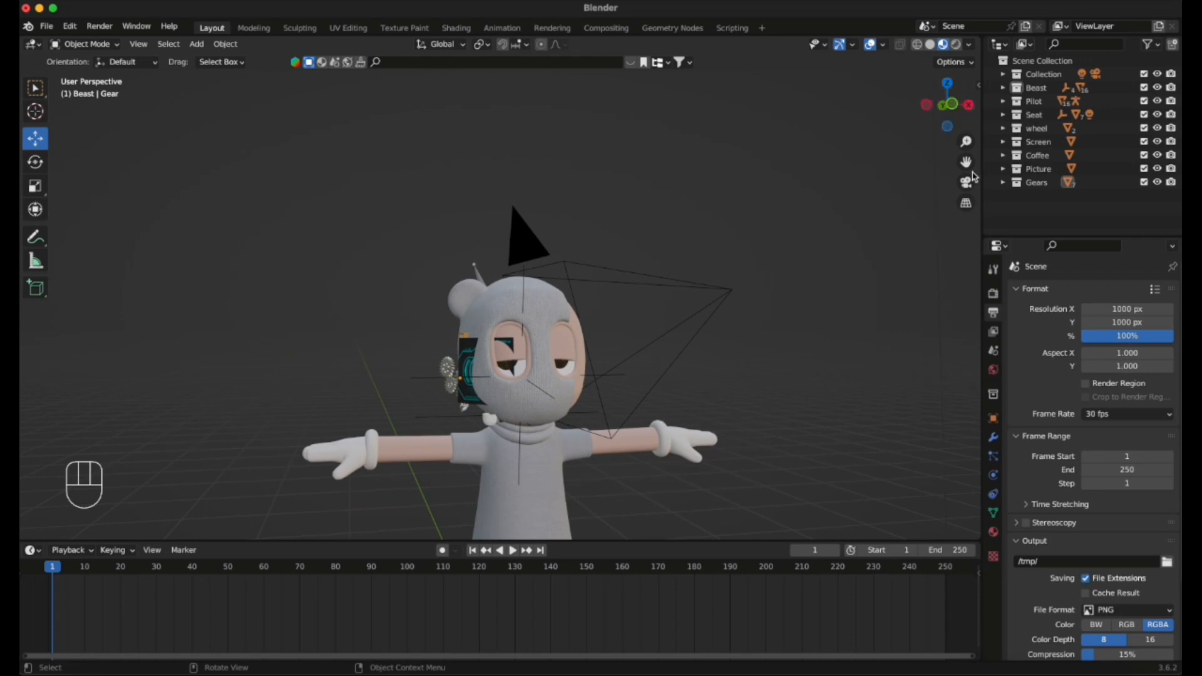
pyautogui.scroll(-2, 667, 297)
pyautogui.scroll(-2, 700, 314)
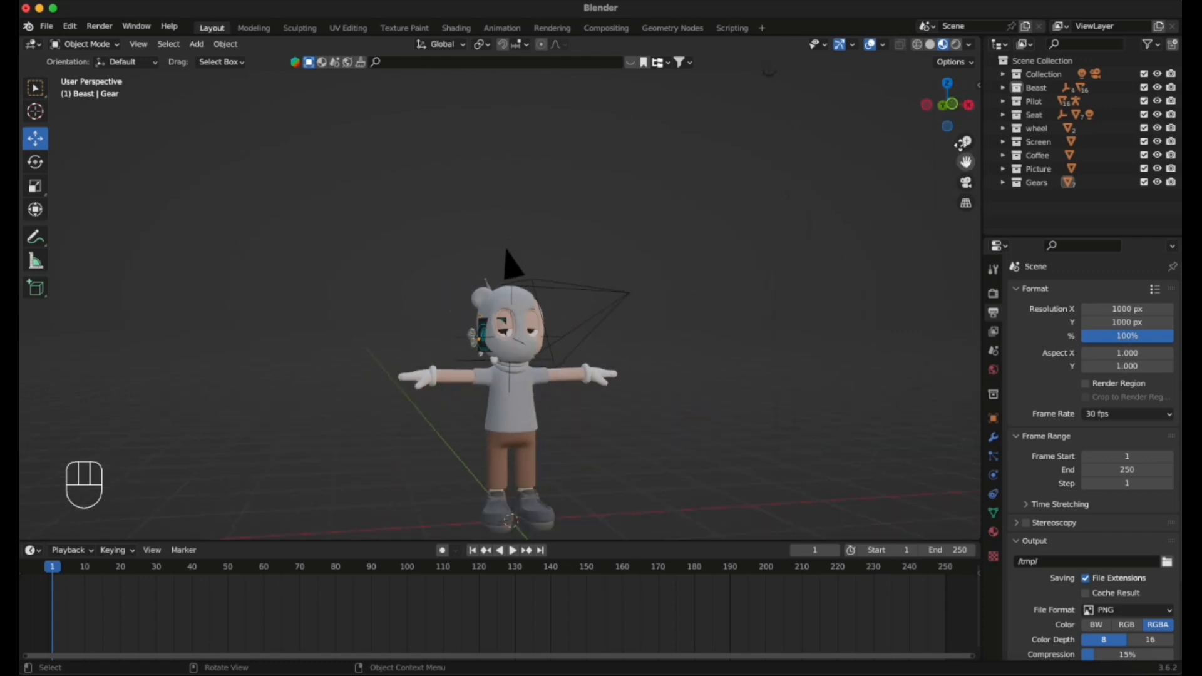
# Undo the freehand move of the gear cluster into the head.
pyautogui.press('super+z')
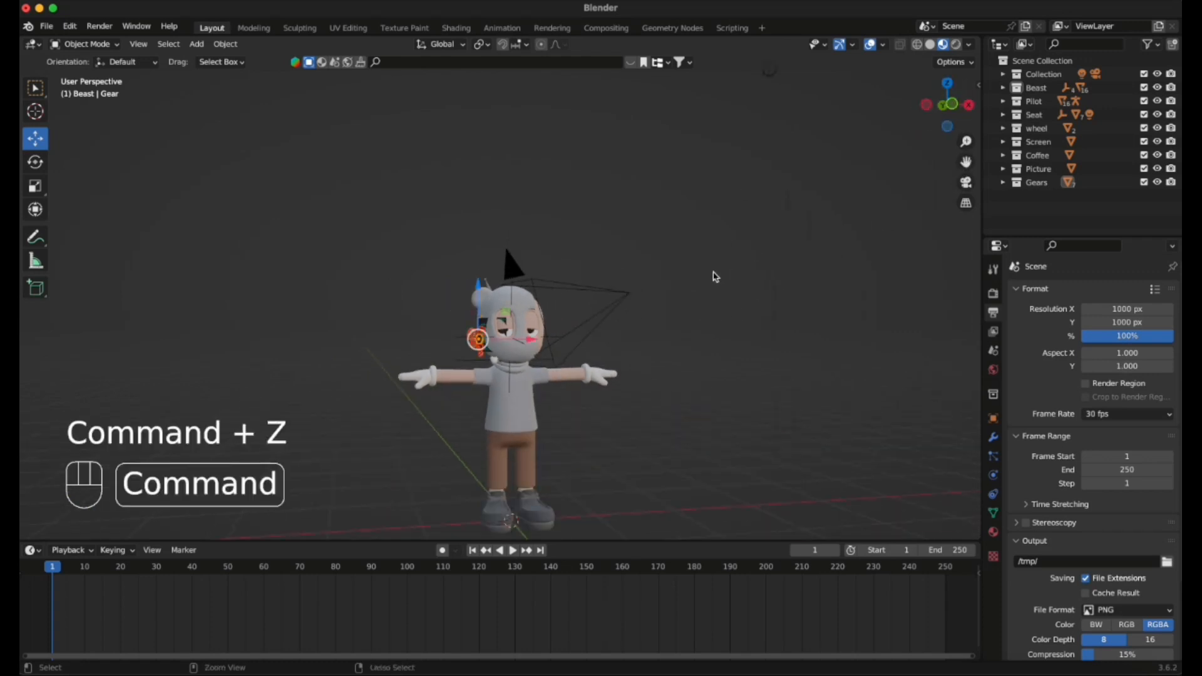
pyautogui.press('super+z')
pyautogui.press('super+z')
# In front view, move the gear cluster along the X axis to line up with the character's head, and deselect it.
pyautogui.moveTo(625, 379); pyautogui.dragTo(715, 409, button='middle')
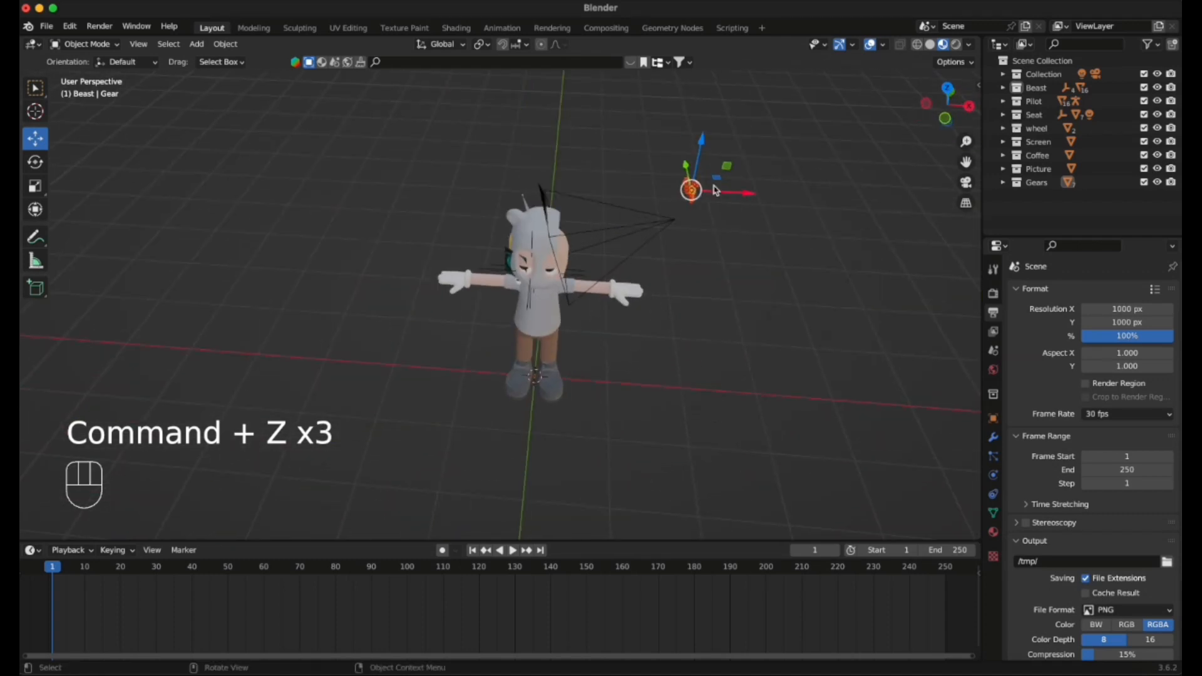
pyautogui.click(944, 119)
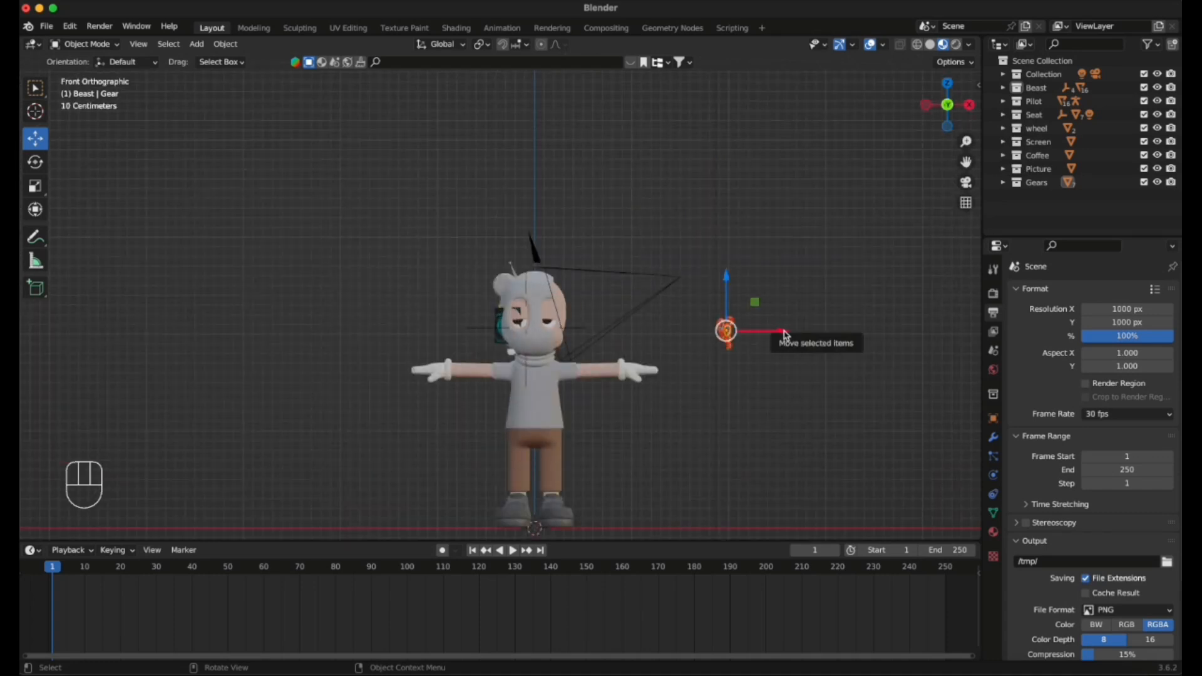
pyautogui.moveTo(787, 335); pyautogui.dragTo(590, 321)
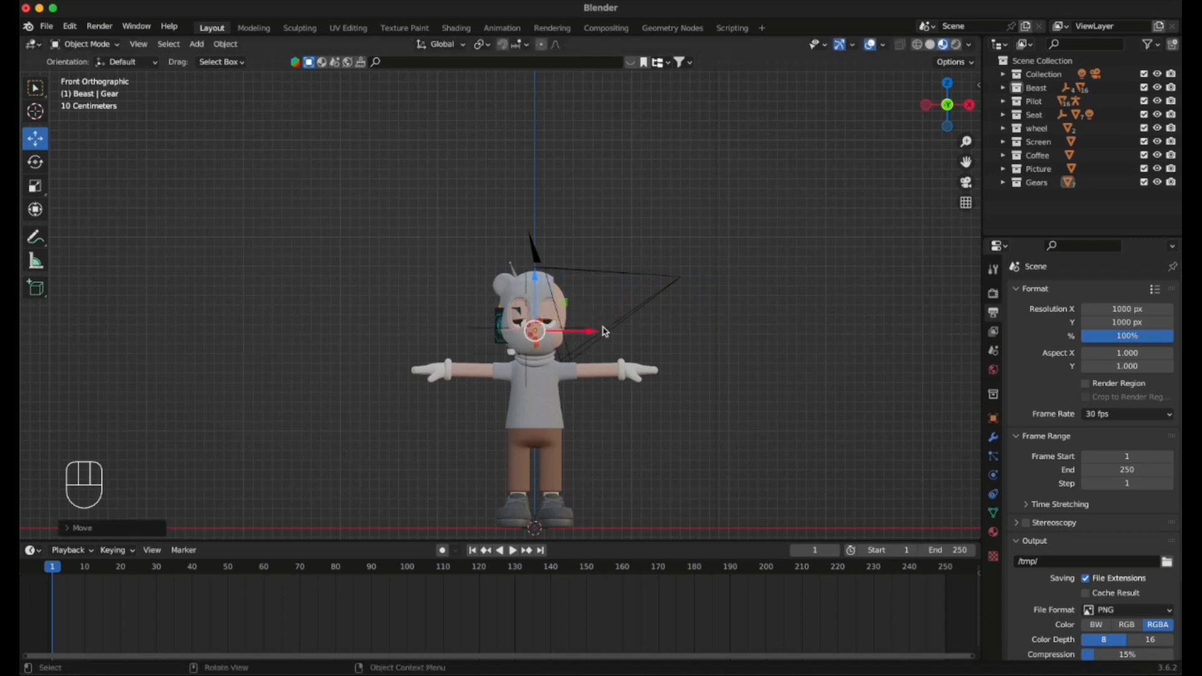
pyautogui.click(524, 327)
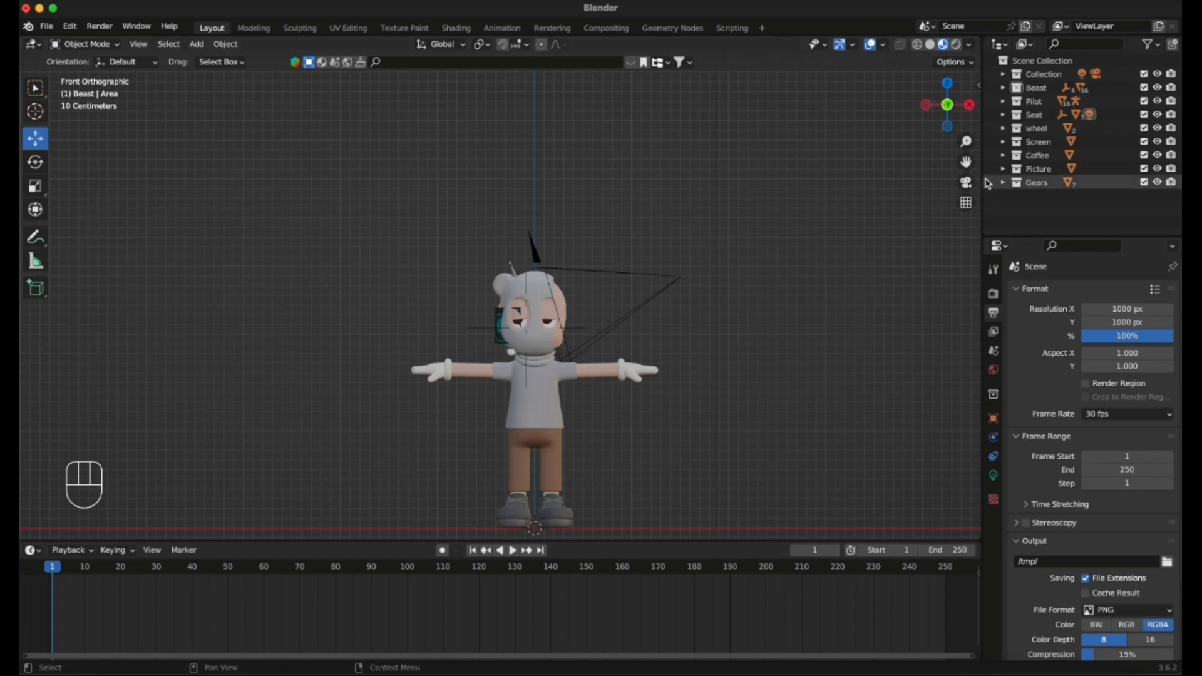
# In side view, move the gear cluster along the Y axis into the character's head and check it from the front.
pyautogui.click(969, 106)
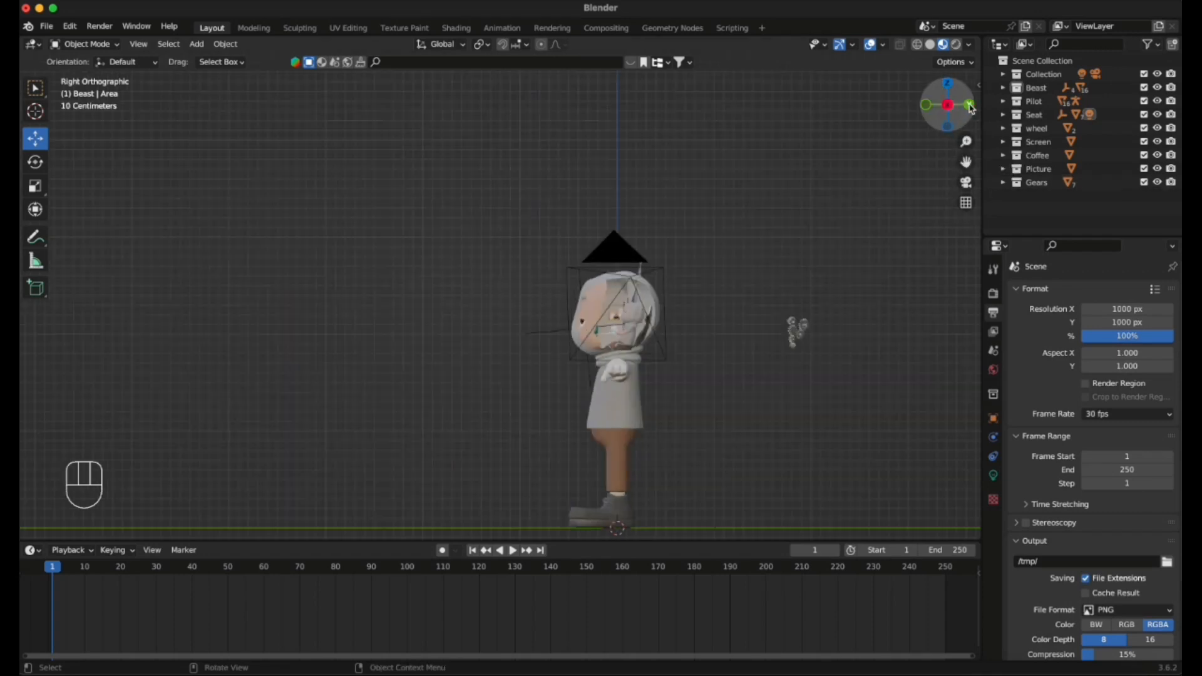
pyautogui.click(795, 330)
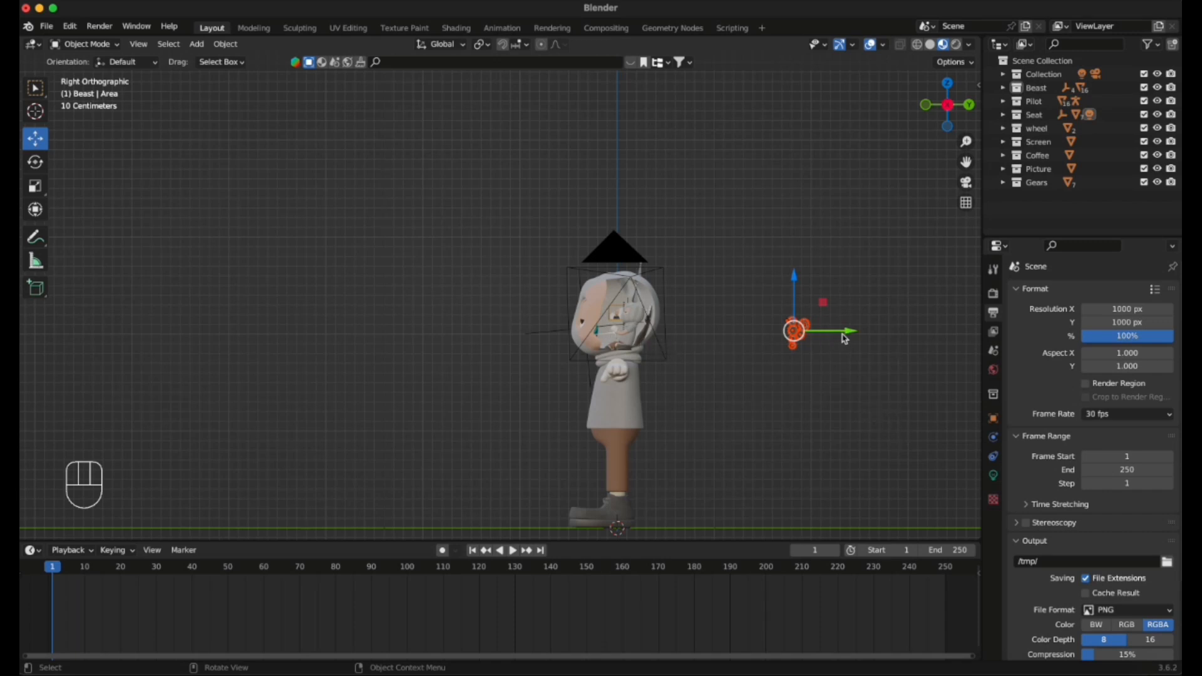
pyautogui.moveTo(842, 331); pyautogui.dragTo(664, 324)
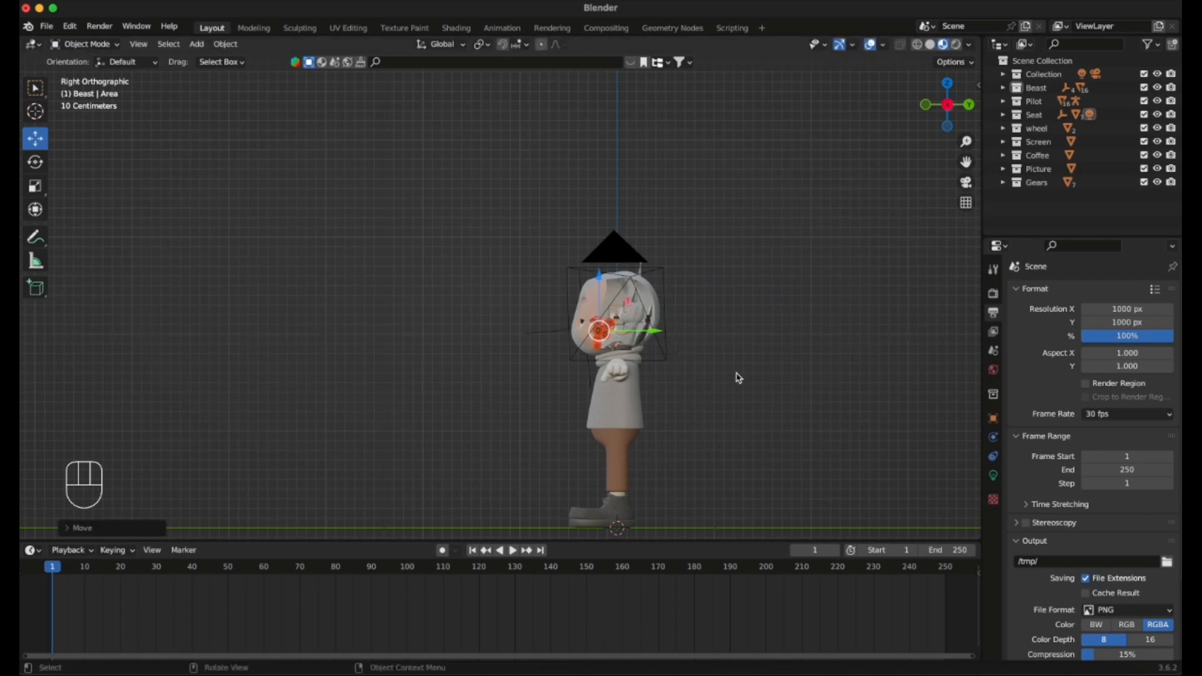
pyautogui.click(925, 105)
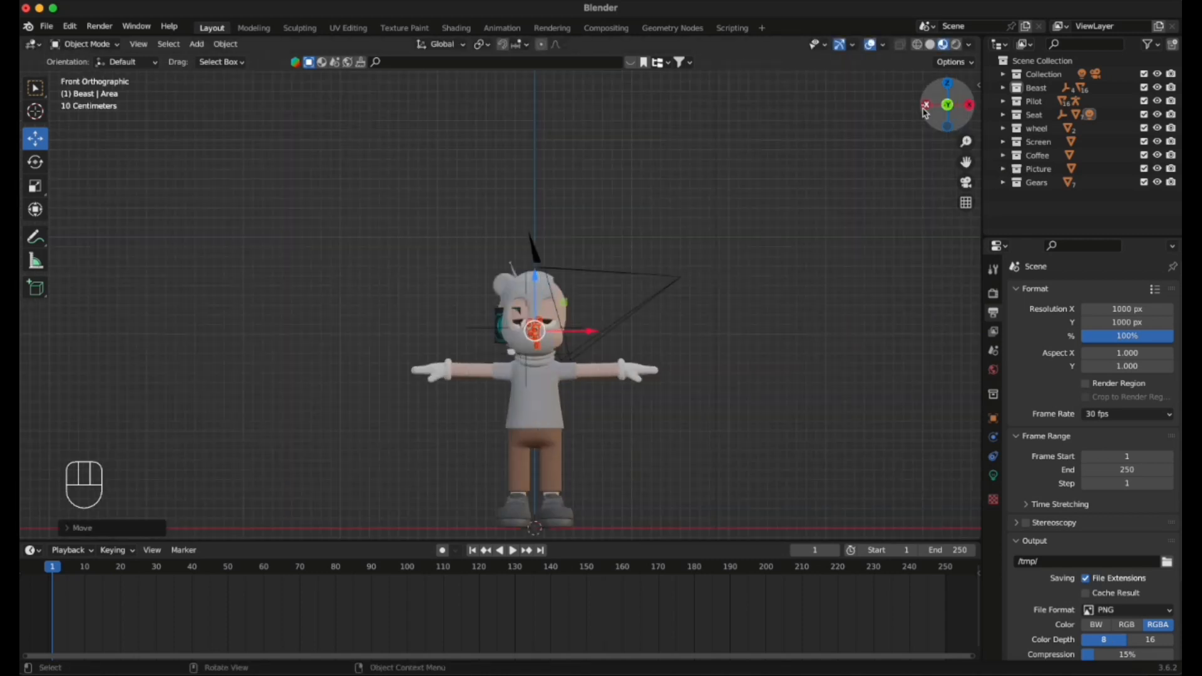
pyautogui.click(969, 105)
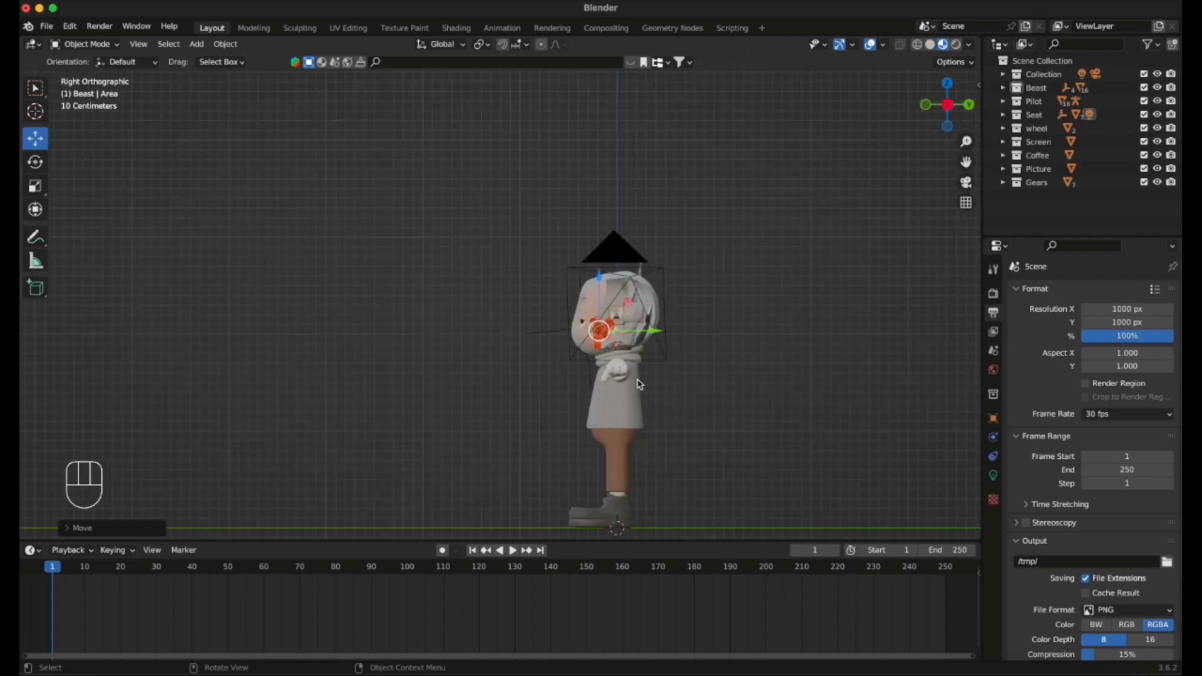
# Move the gear cluster a little further along the Y axis toward the inside of the face, in front of the pilot.
pyautogui.moveTo(770, 303); pyautogui.dragTo(665, 332, button='middle')
pyautogui.scroll(5, 665, 332)
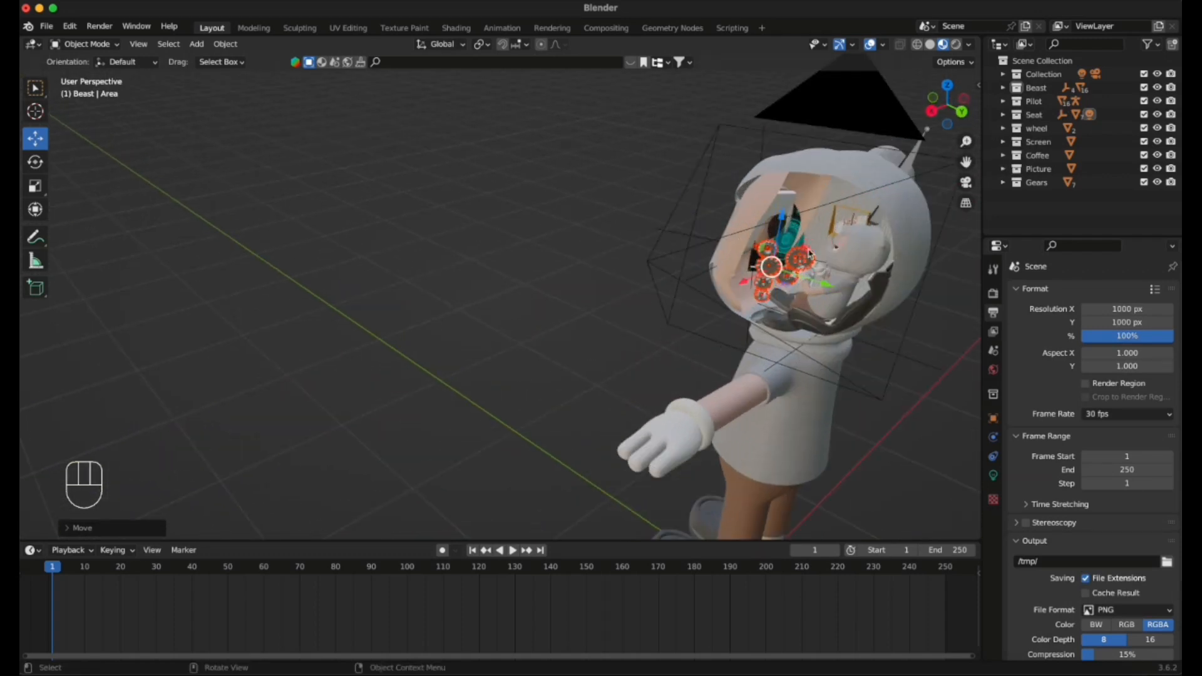
pyautogui.moveTo(966, 162); pyautogui.dragTo(683, 169)
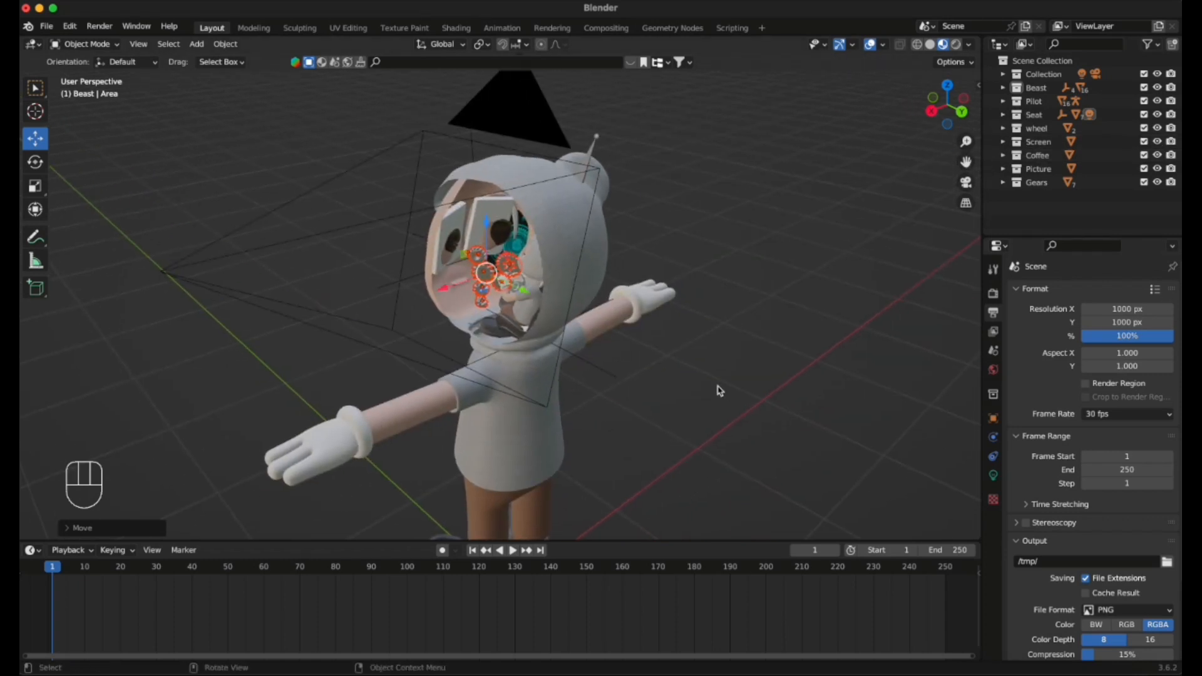
pyautogui.moveTo(580, 338)
pyautogui.mouseDown(button='middle')
pyautogui.moveTo(646, 301)
pyautogui.moveTo(599, 324)
pyautogui.mouseUp(button='middle')
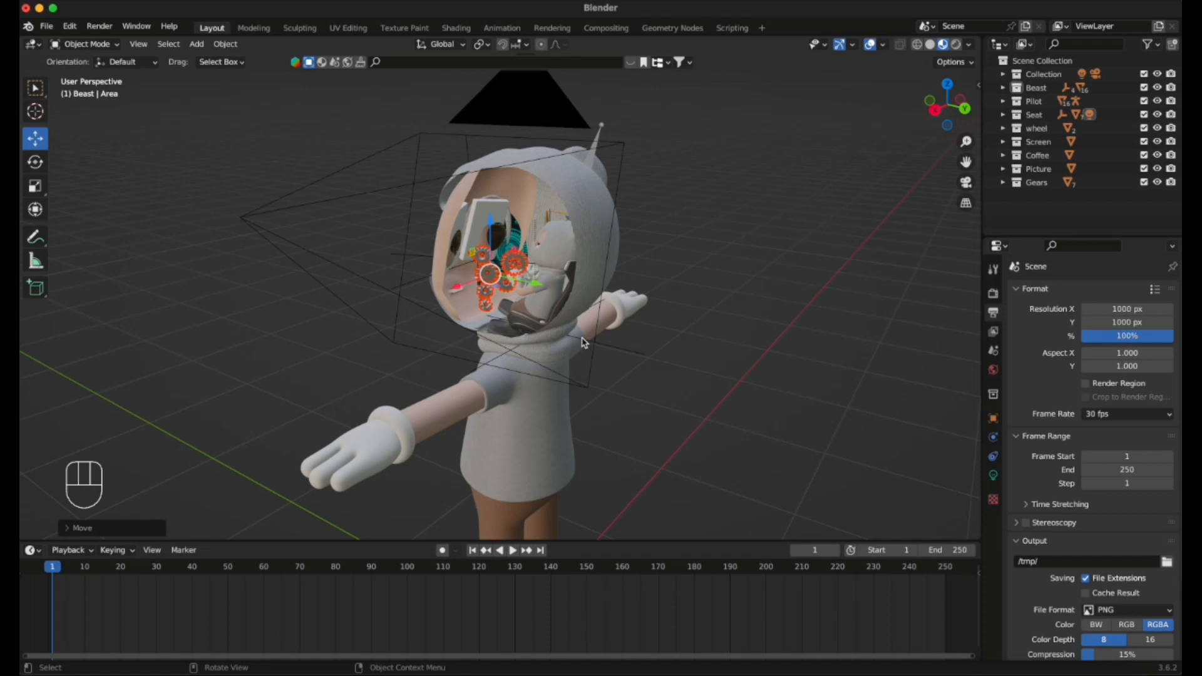
pyautogui.scroll(-2, 555, 278)
pyautogui.scroll(8, 539, 271)
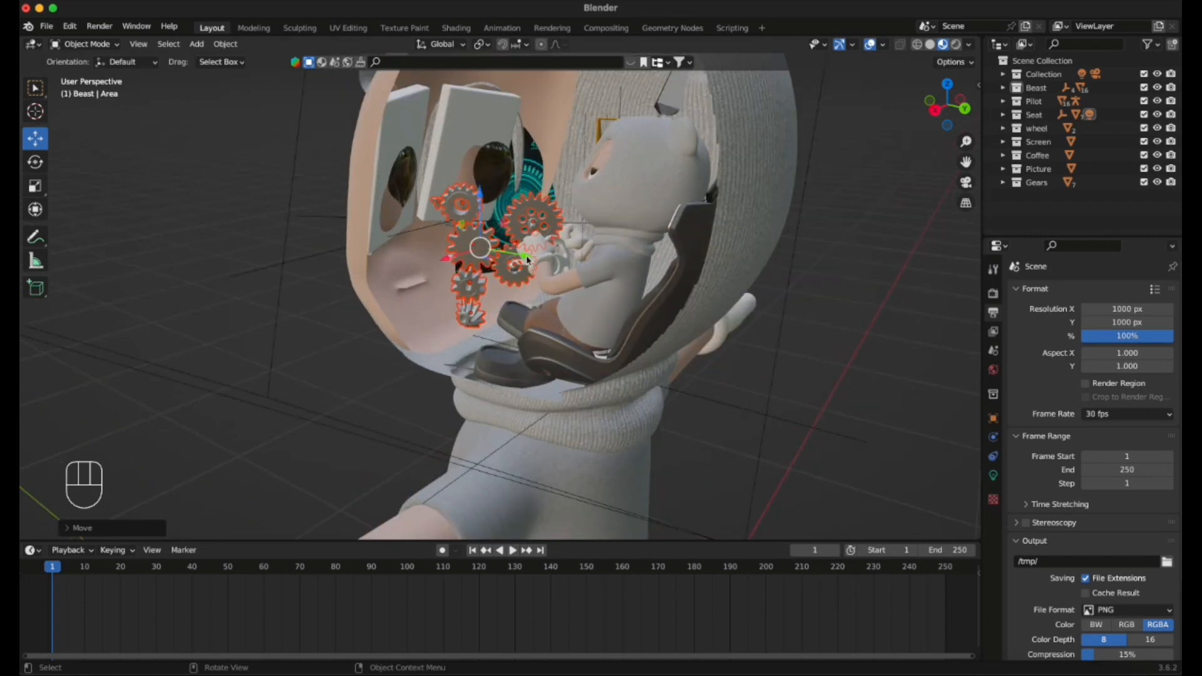
pyautogui.moveTo(526, 254); pyautogui.dragTo(498, 249)
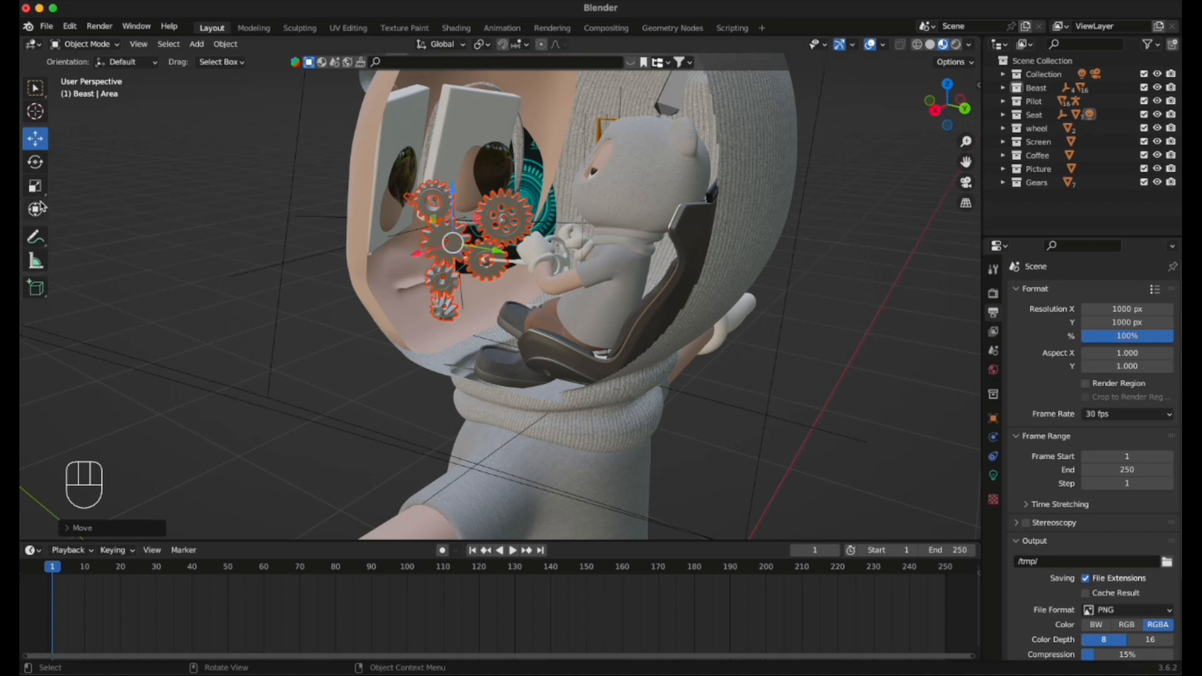
# Scale the gear cluster down slightly with the Scale tool.
pyautogui.moveTo(35, 186); pyautogui.dragTo(88, 226)
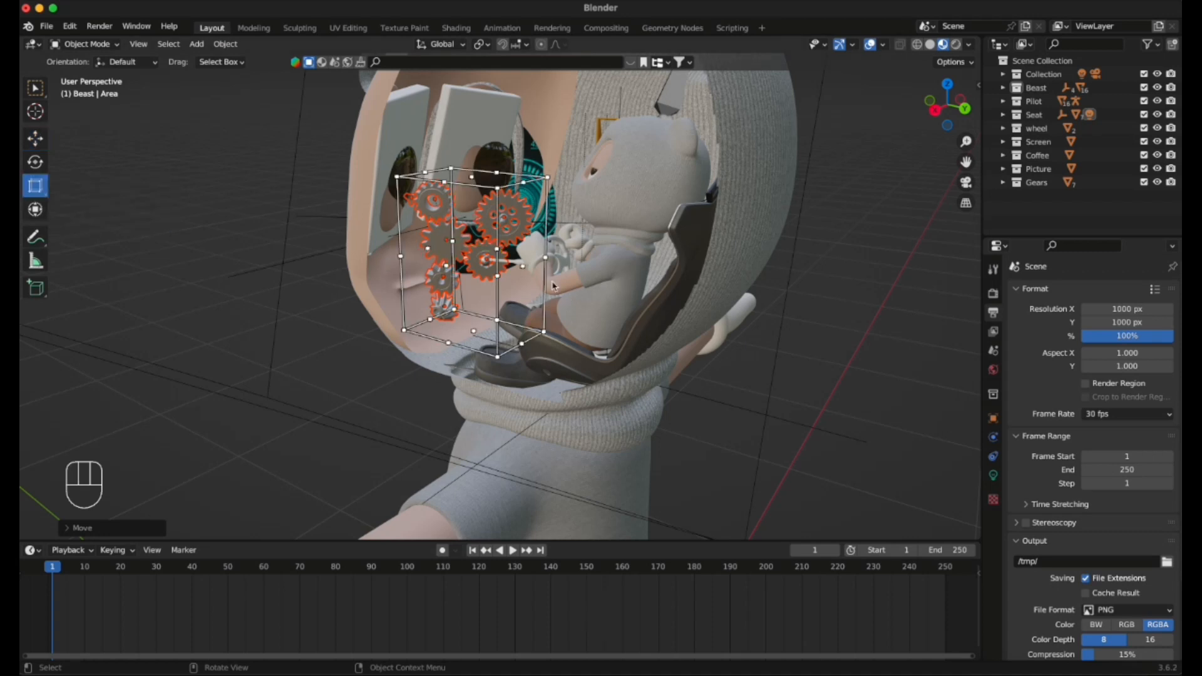
pyautogui.click(39, 190)
pyautogui.moveTo(43, 193); pyautogui.dragTo(86, 192)
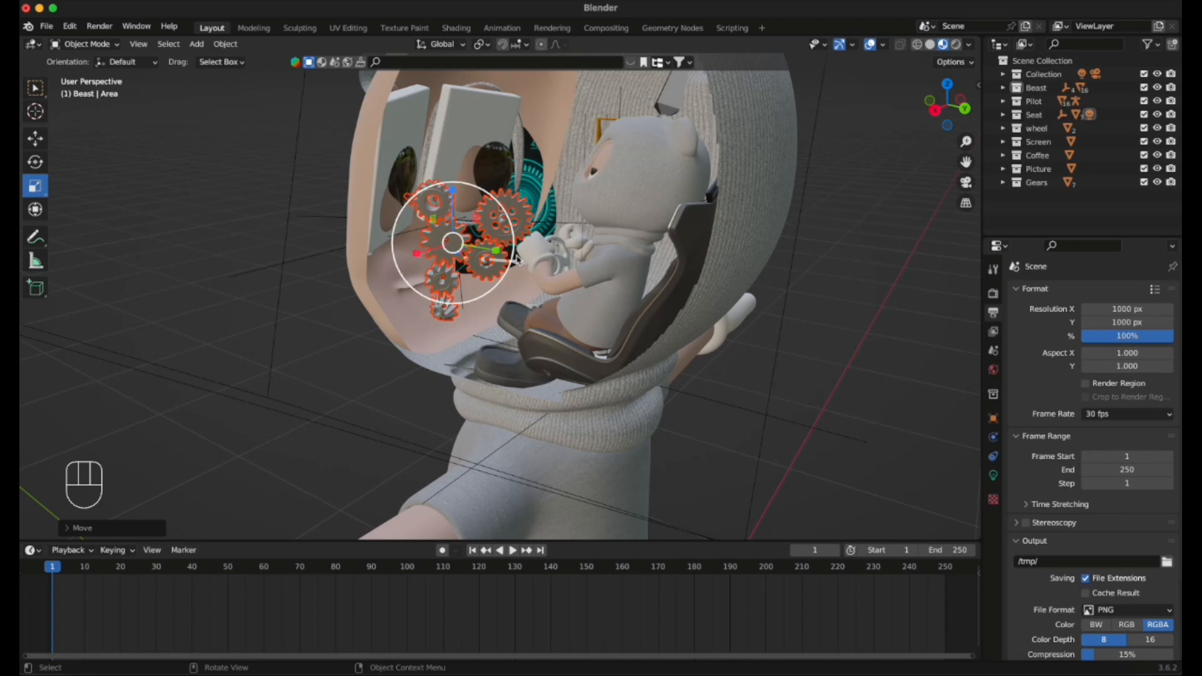
pyautogui.moveTo(496, 251); pyautogui.dragTo(456, 198)
# Try to stretch the gear cluster along the X axis, and undo the stretch.
pyautogui.moveTo(416, 255); pyautogui.dragTo(296, 286)
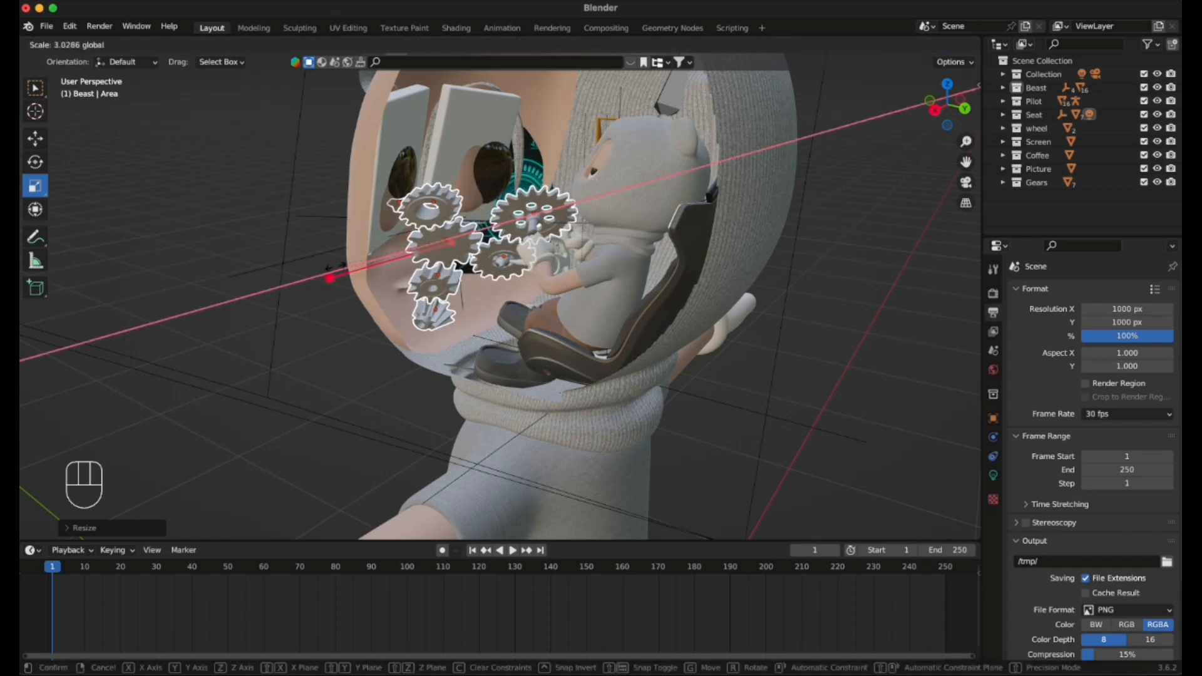
pyautogui.click(350, 250)
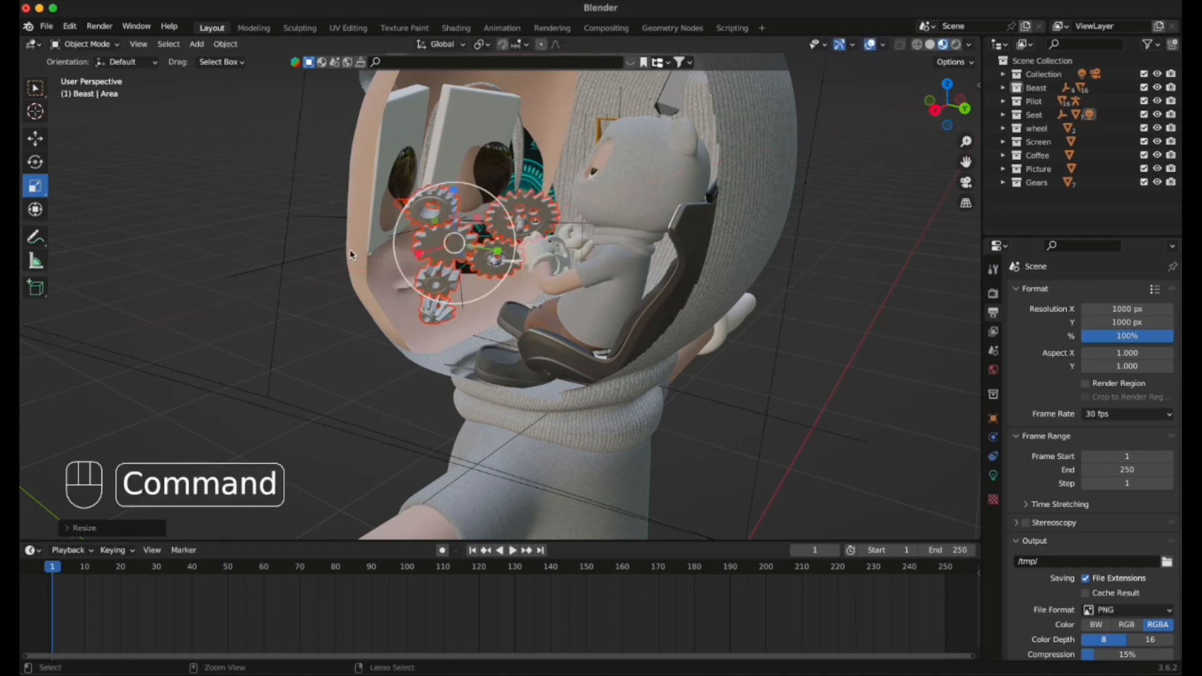
pyautogui.press('super+z')
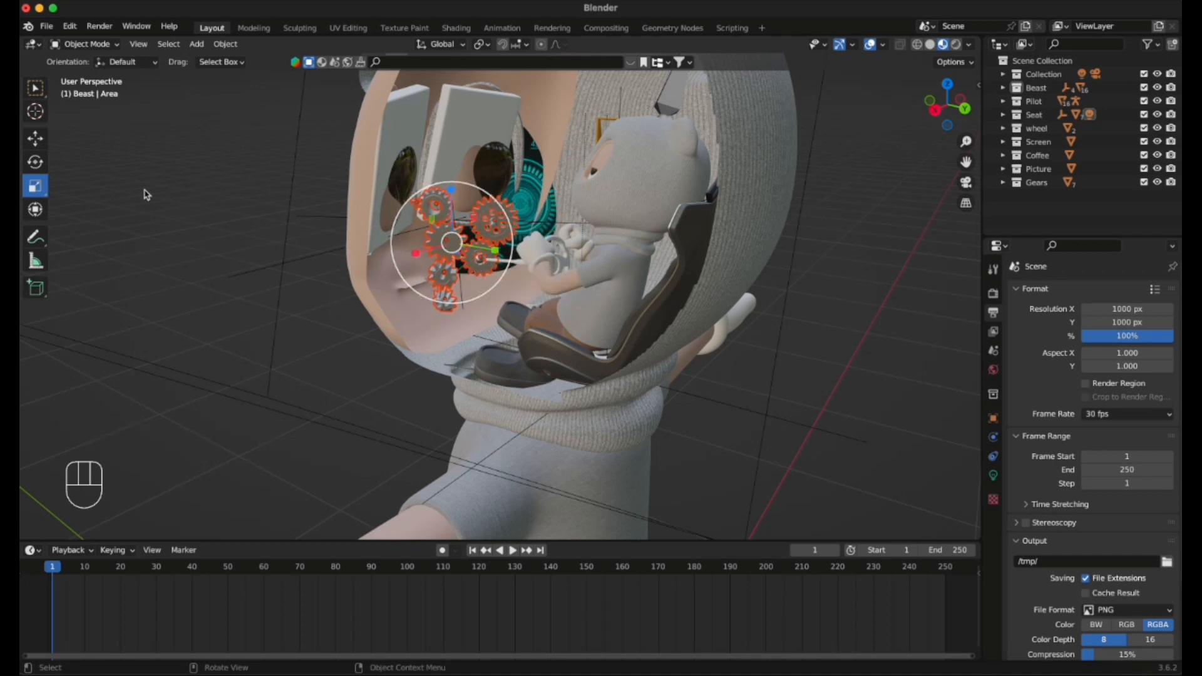
# Shrink the gear cluster with Scale Cage and lower it along the Z axis to the far end of the steering rod.
pyautogui.moveTo(42, 191); pyautogui.dragTo(103, 230)
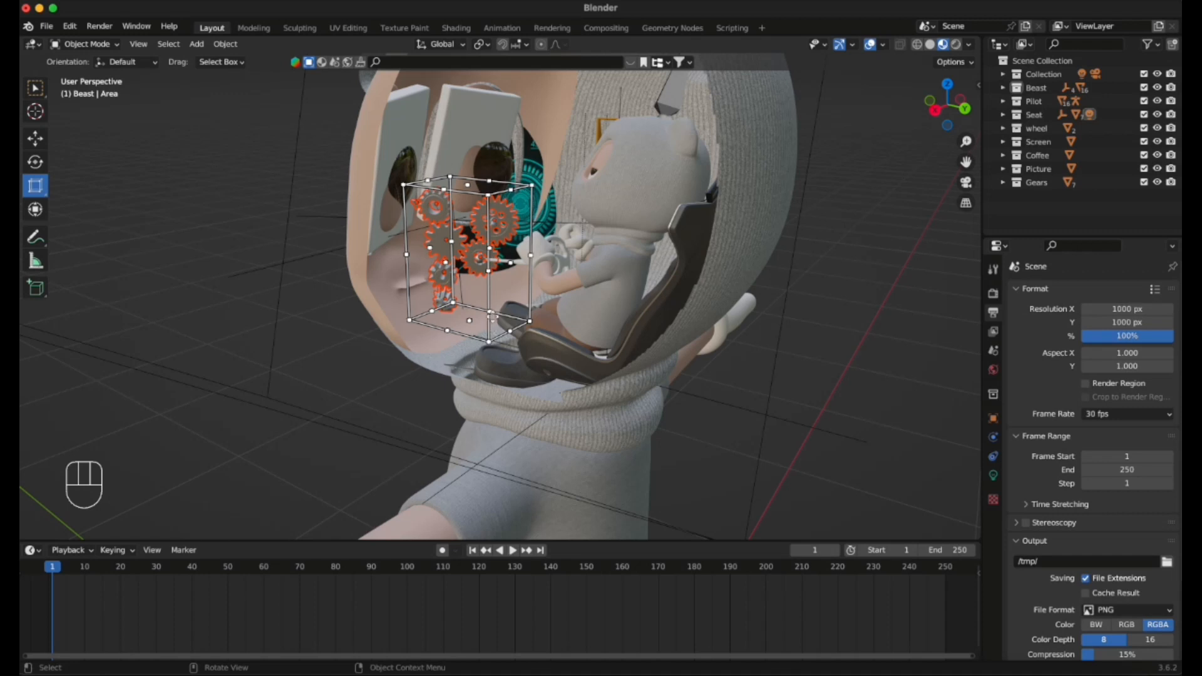
pyautogui.moveTo(489, 341); pyautogui.dragTo(463, 281)
pyautogui.click(39, 145)
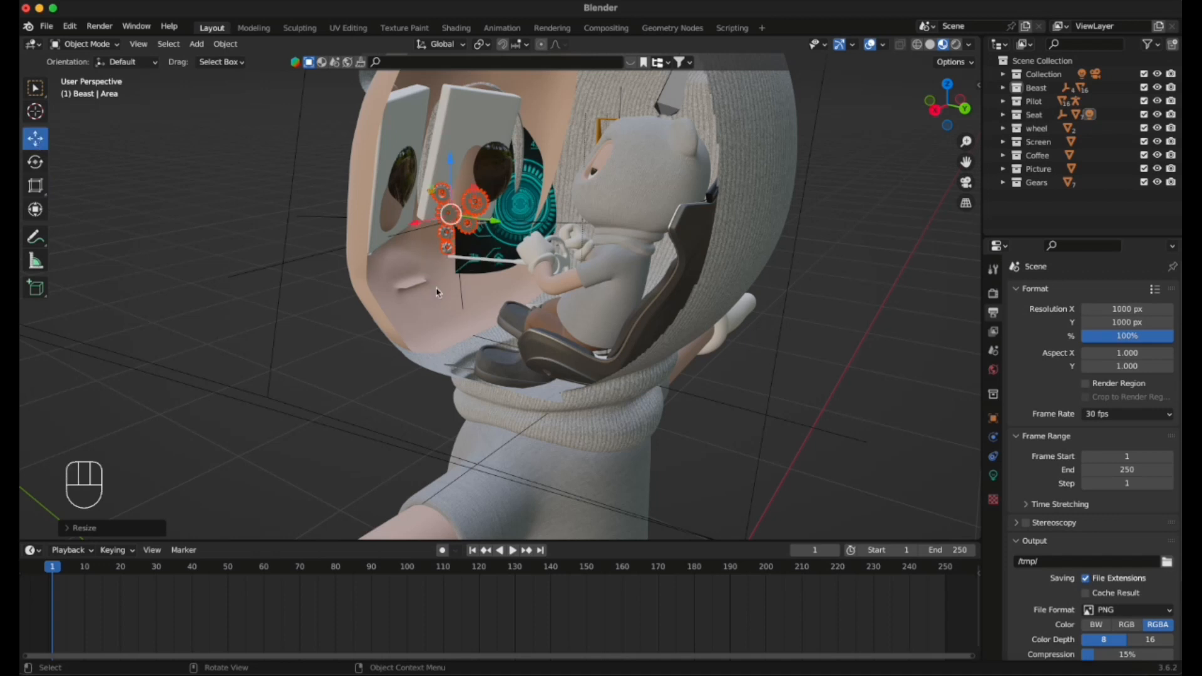
pyautogui.moveTo(456, 168); pyautogui.dragTo(407, 275)
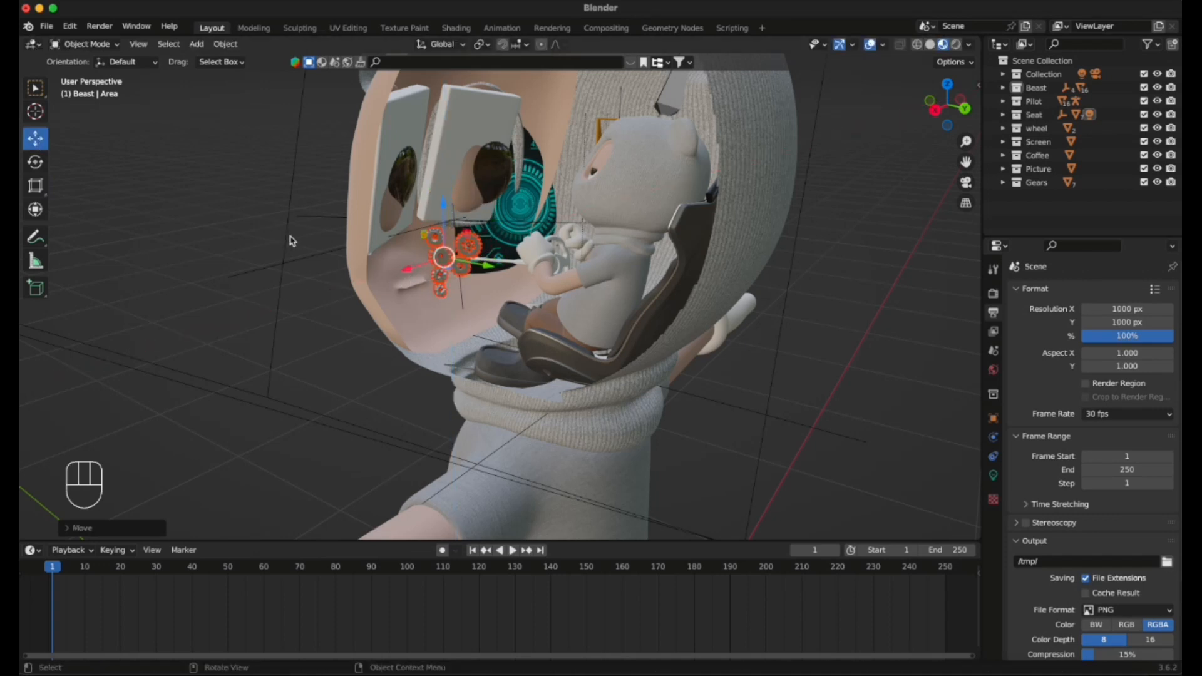
# Rotate the gear cluster about the Z axis, tilt it at the end of the steering rod, and deselect it.
pyautogui.click(36, 163)
pyautogui.moveTo(382, 313); pyautogui.dragTo(375, 354, button='middle')
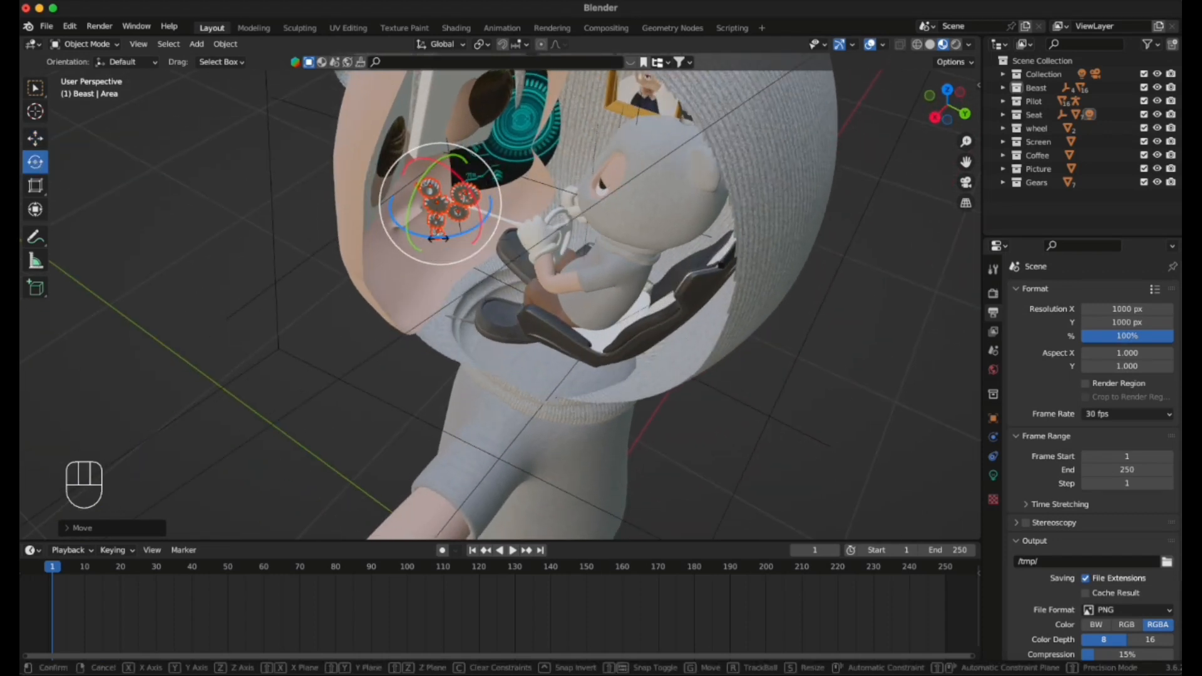
pyautogui.moveTo(437, 243); pyautogui.dragTo(461, 201)
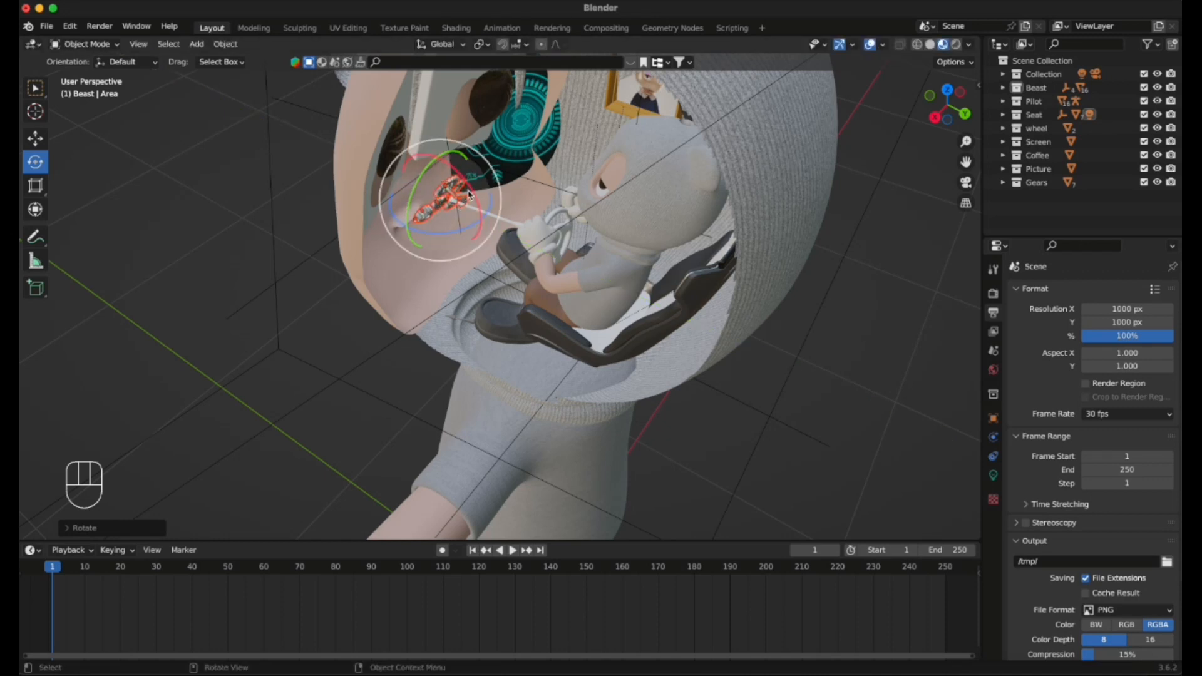
pyautogui.moveTo(417, 155); pyautogui.dragTo(237, 153)
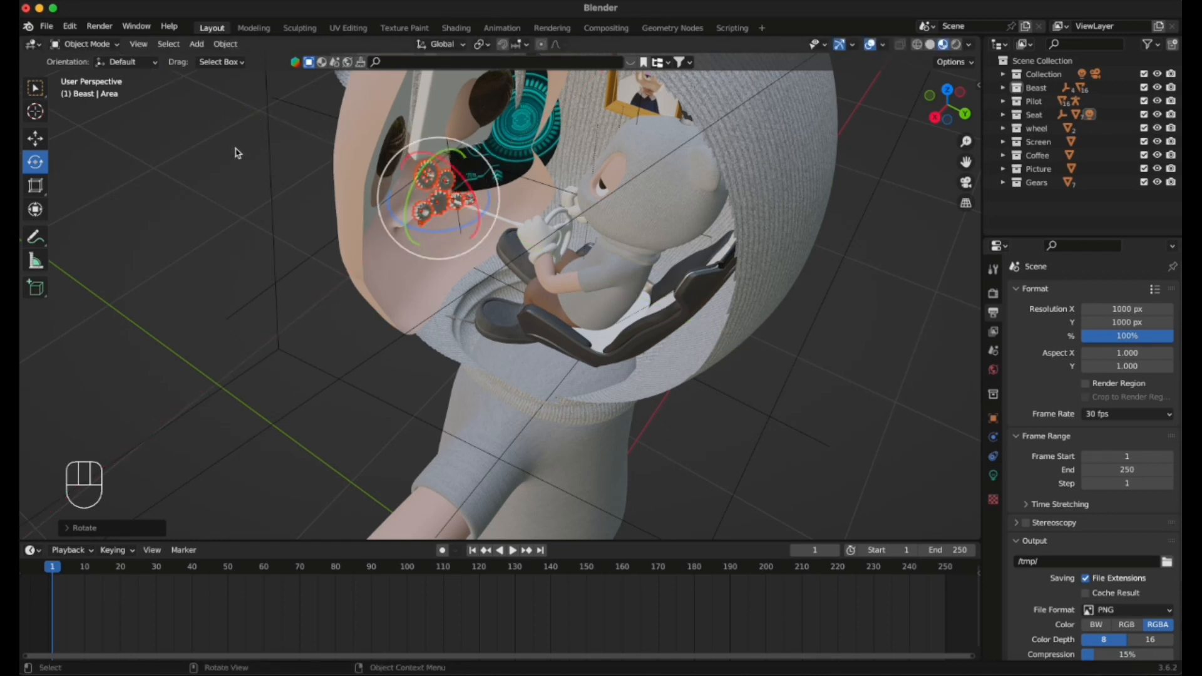
pyautogui.click(281, 255)
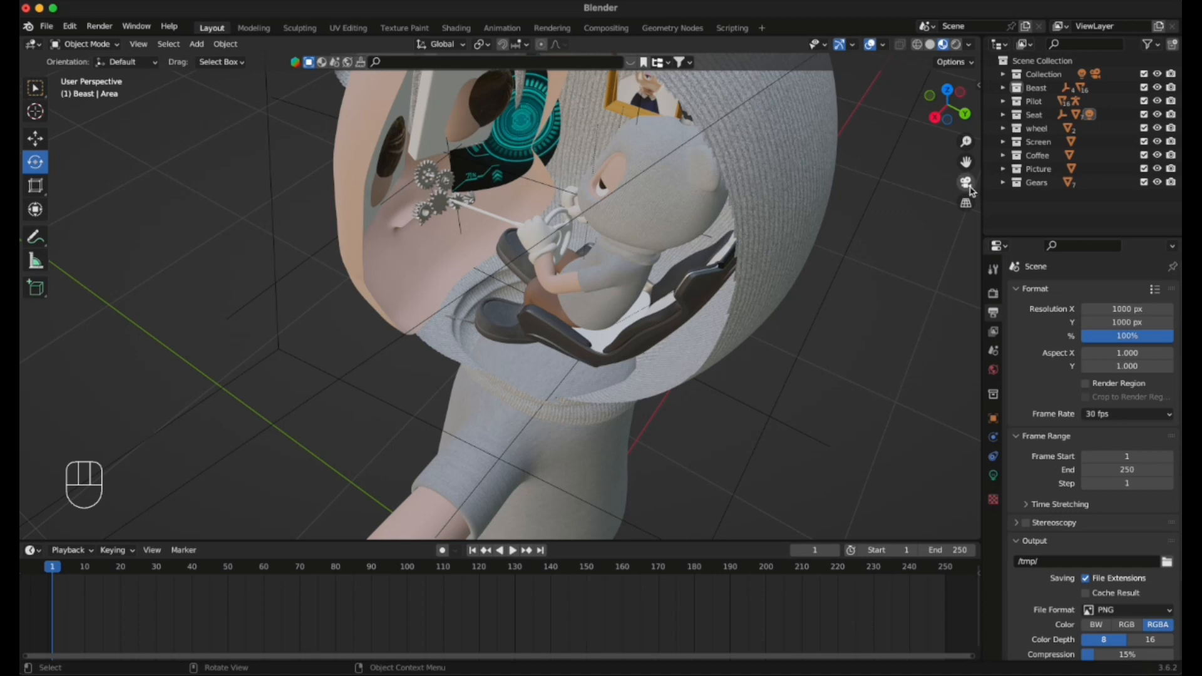
# Examine the gears' placement inside the cut-open head through the camera and from angles around it.
pyautogui.click(965, 182)
pyautogui.scroll(4, 590, 299)
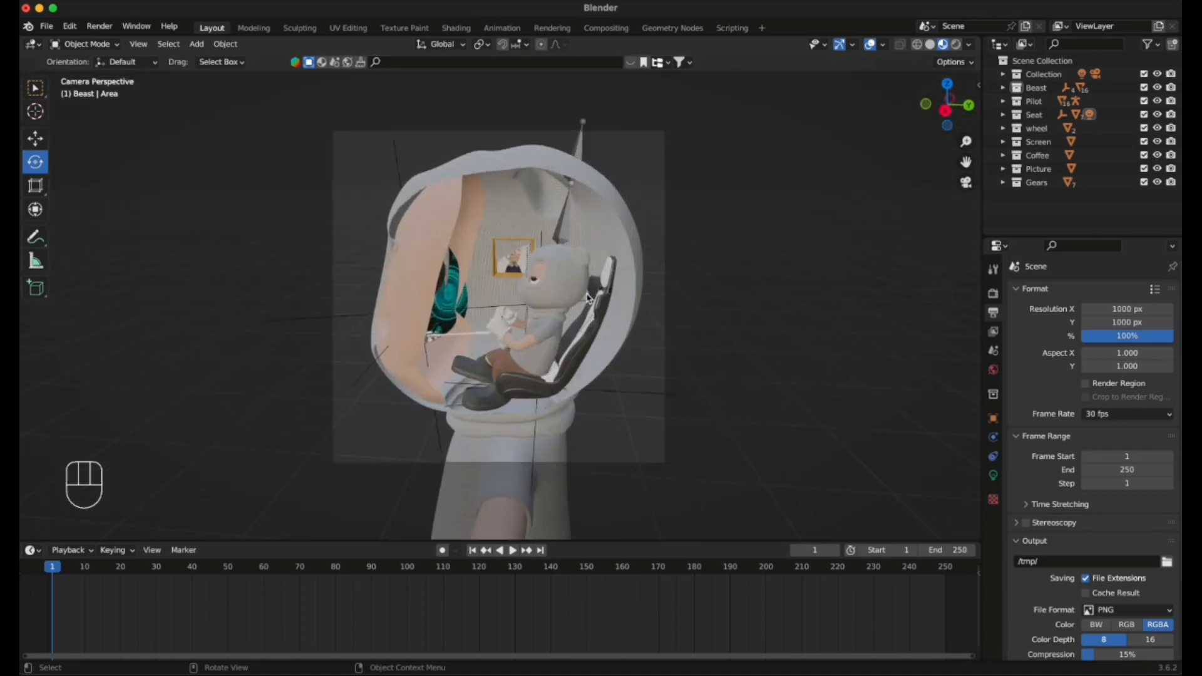
pyautogui.moveTo(582, 305); pyautogui.dragTo(570, 330, button='middle')
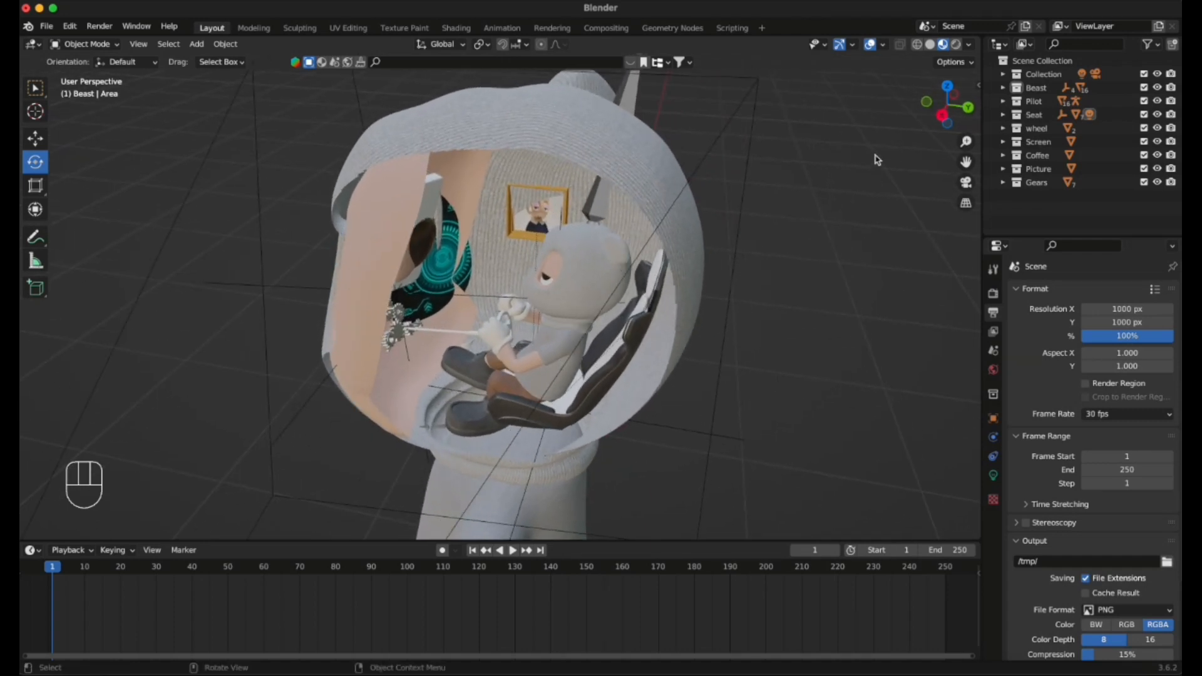
pyautogui.click(965, 182)
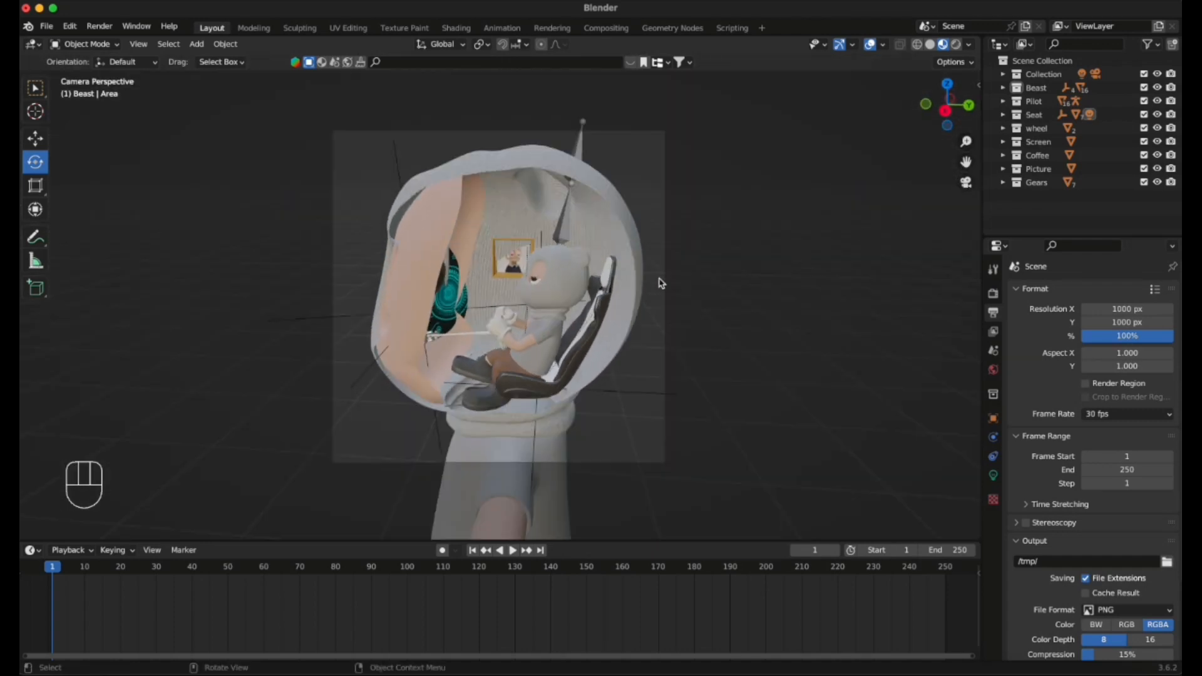
pyautogui.scroll(4, 667, 271)
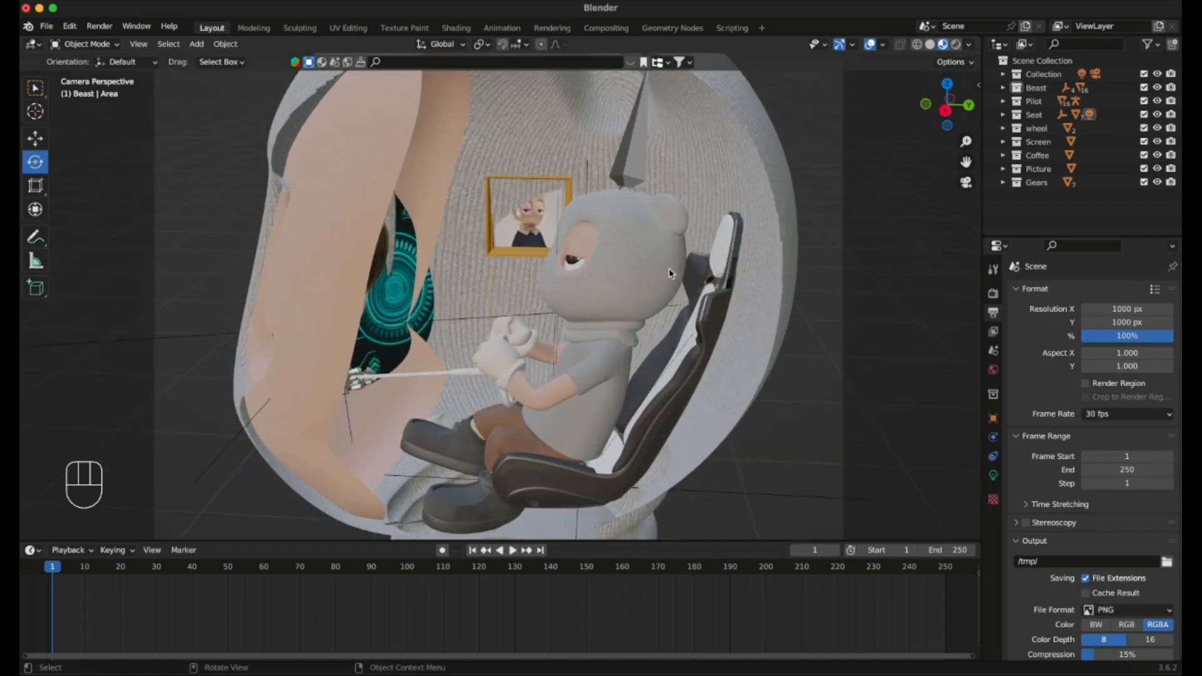
pyautogui.scroll(-3, 669, 268)
pyautogui.moveTo(646, 289); pyautogui.dragTo(432, 338, button='middle')
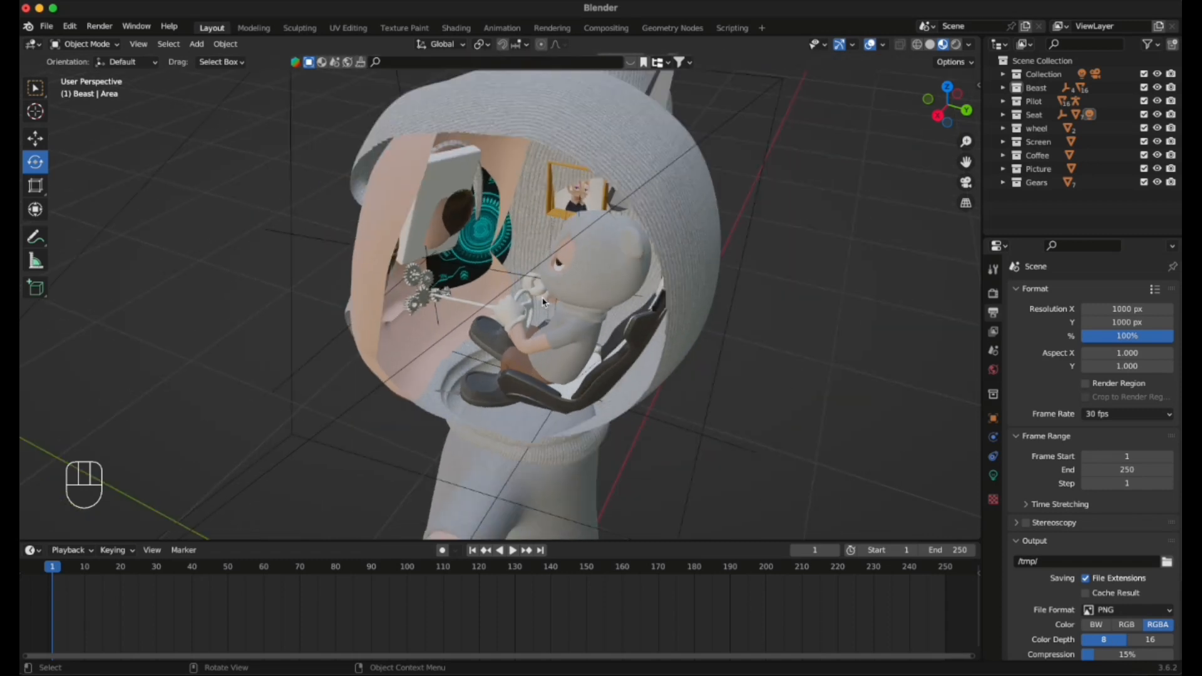
pyautogui.moveTo(543, 302); pyautogui.dragTo(588, 233, button='middle')
# Move the framed picture along the X axis, clear of the head's inner wall so the whole portrait shows.
pyautogui.click(550, 203)
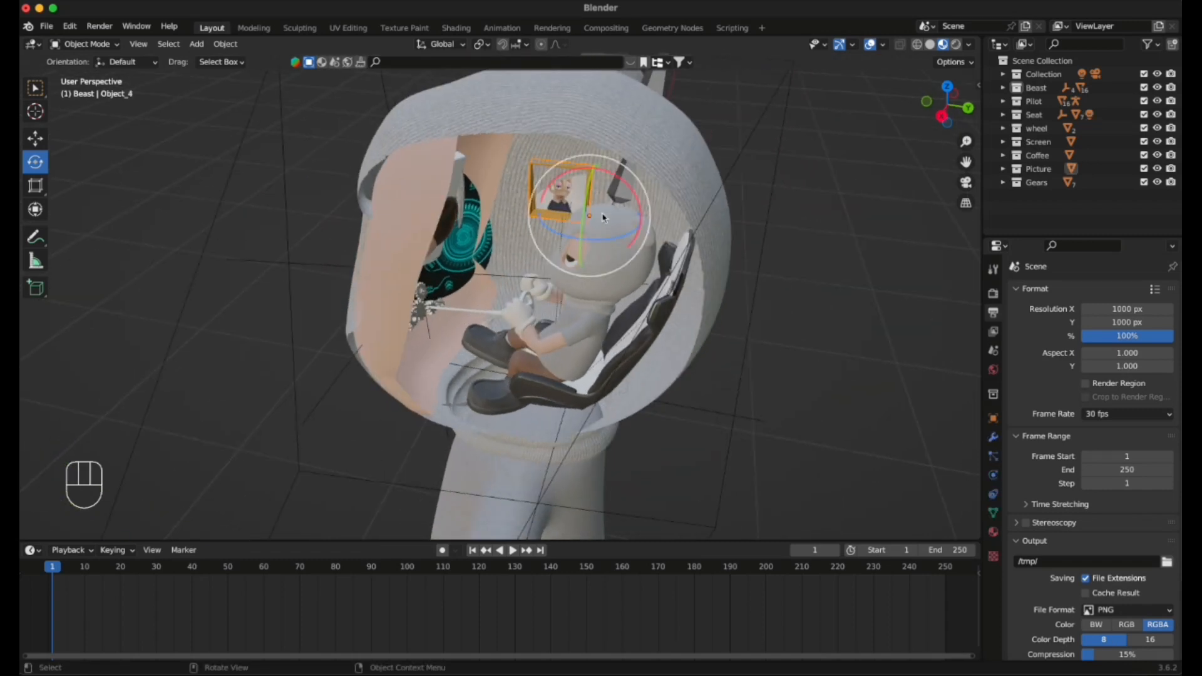
pyautogui.moveTo(507, 223); pyautogui.dragTo(124, 293, button='middle')
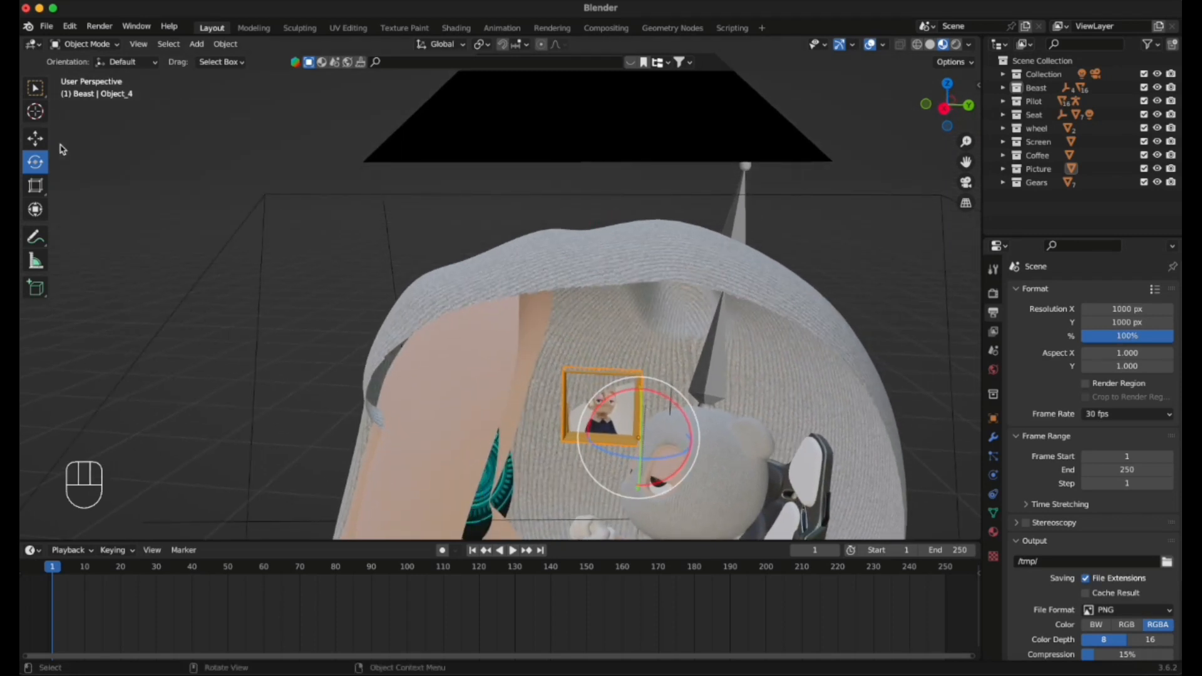
pyautogui.click(35, 138)
pyautogui.moveTo(483, 413); pyautogui.dragTo(471, 409, button='middle')
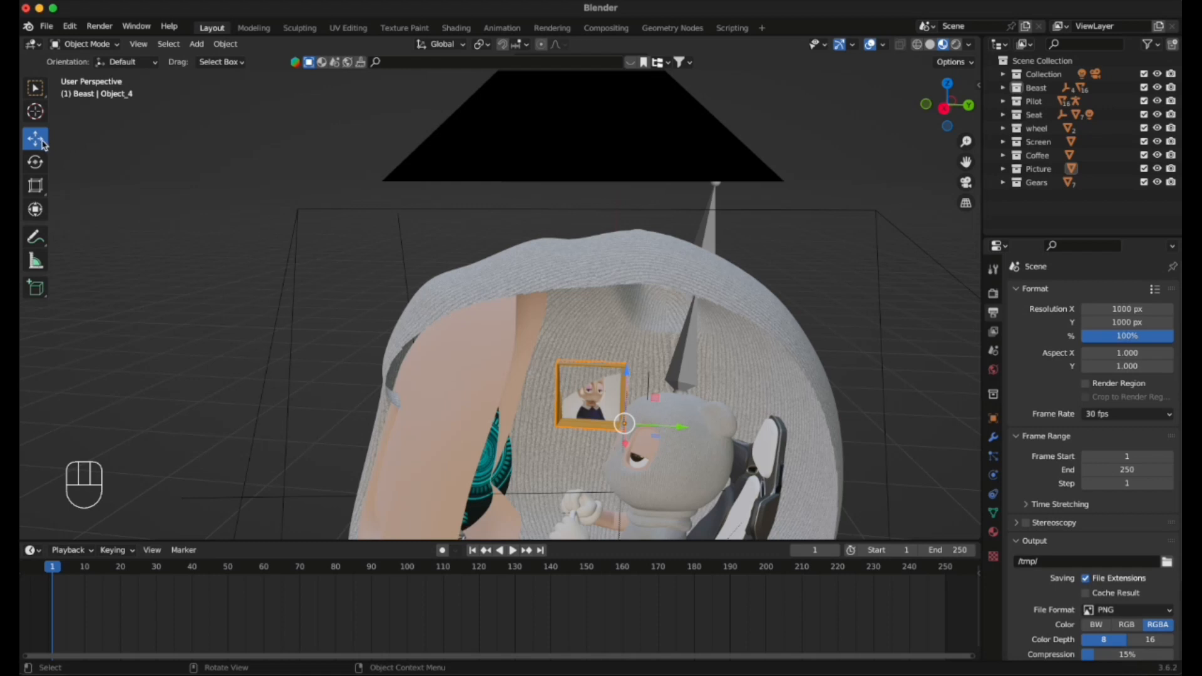
pyautogui.moveTo(629, 377); pyautogui.dragTo(636, 488)
pyautogui.press('super+z')
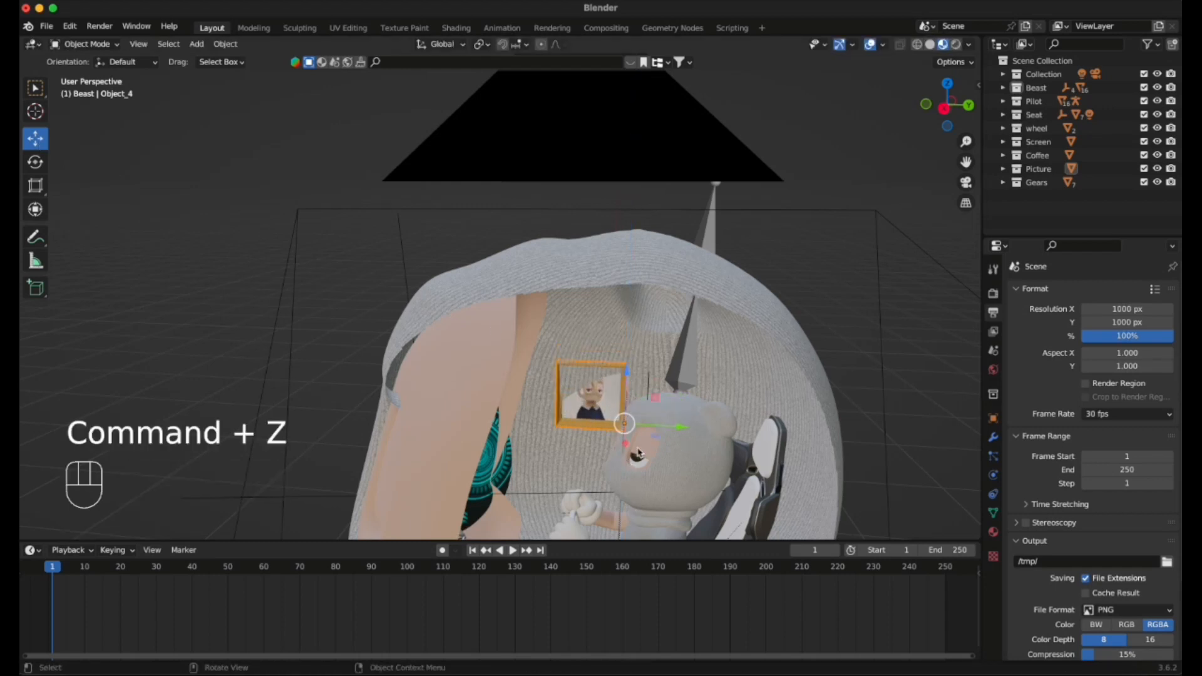
pyautogui.moveTo(625, 447); pyautogui.dragTo(633, 455)
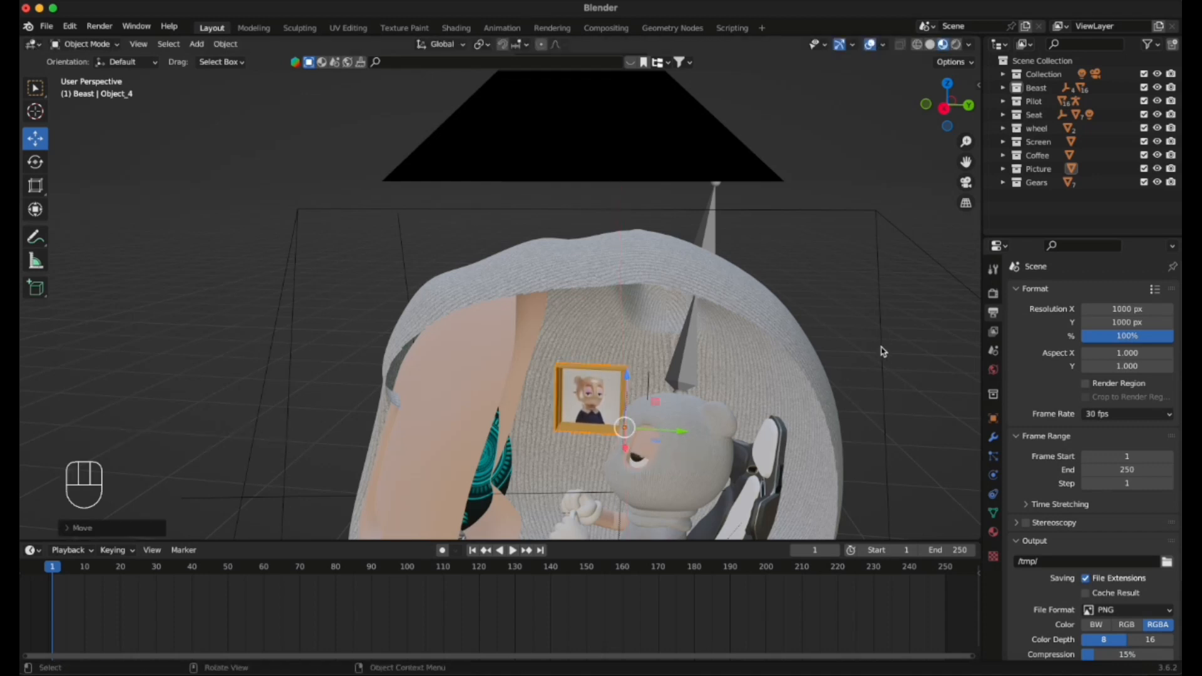
# Move the futuristic interface screen along the Y axis inside the head, check it through the camera, and deselect it.
pyautogui.scroll(-4, 726, 501)
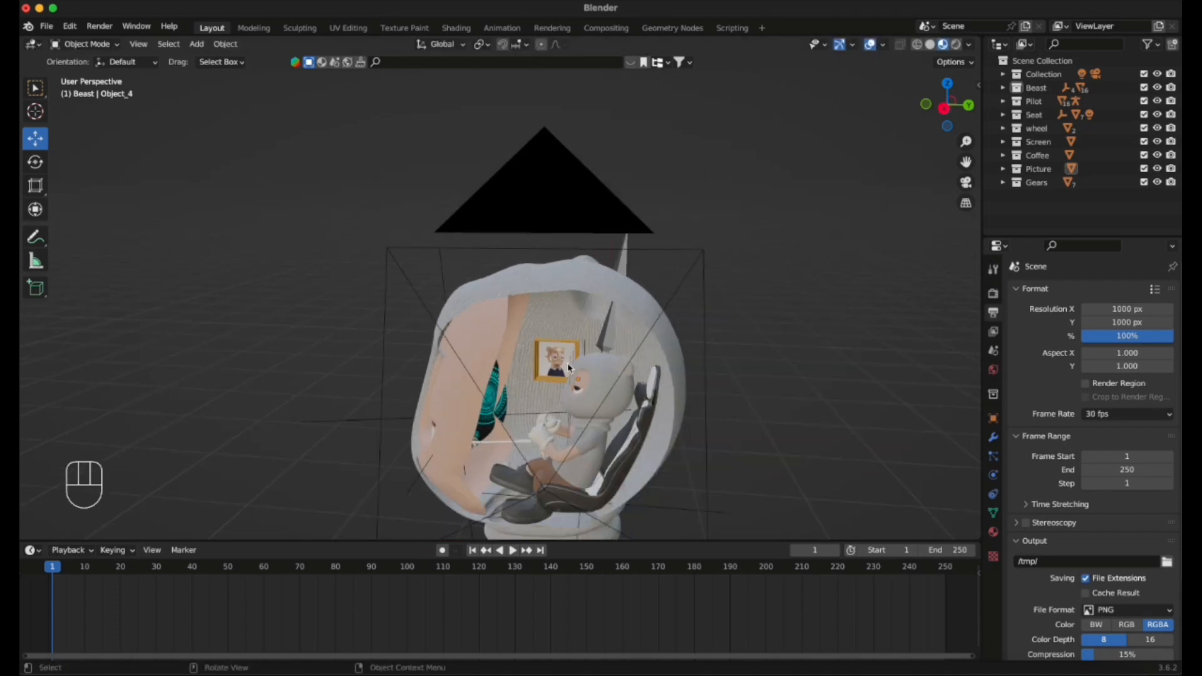
pyautogui.scroll(4, 568, 368)
pyautogui.moveTo(651, 413); pyautogui.dragTo(627, 411, button='middle')
pyautogui.click(518, 457)
pyautogui.scroll(1, 625, 474)
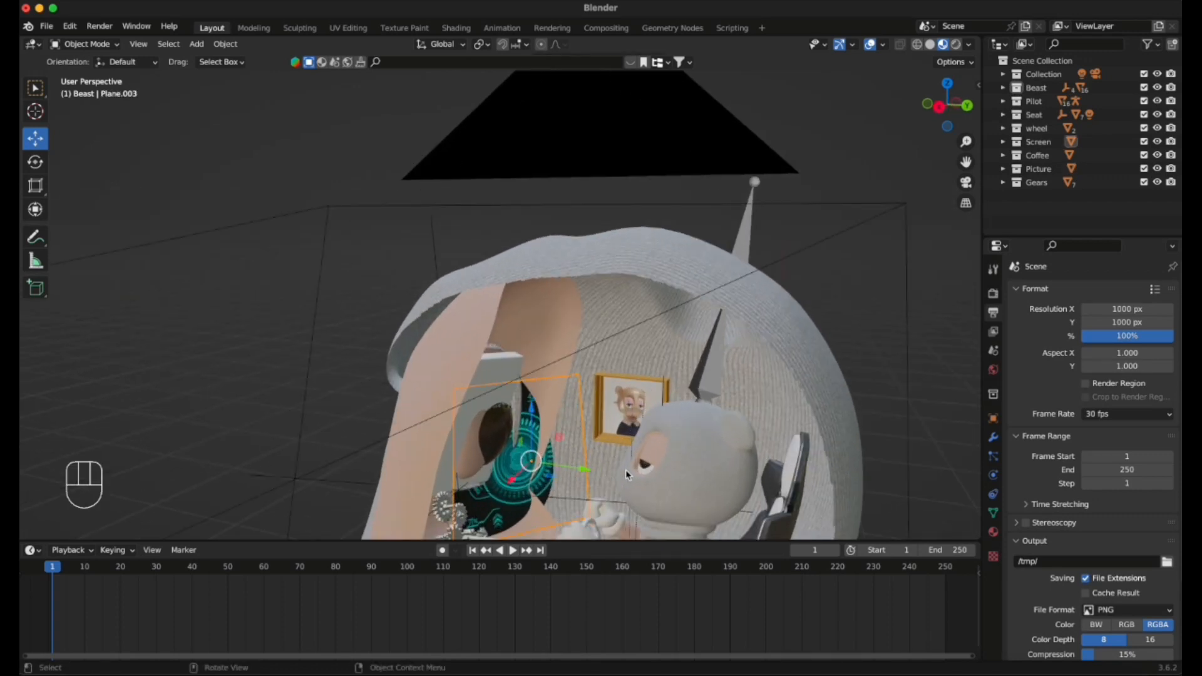
pyautogui.scroll(-2, 625, 474)
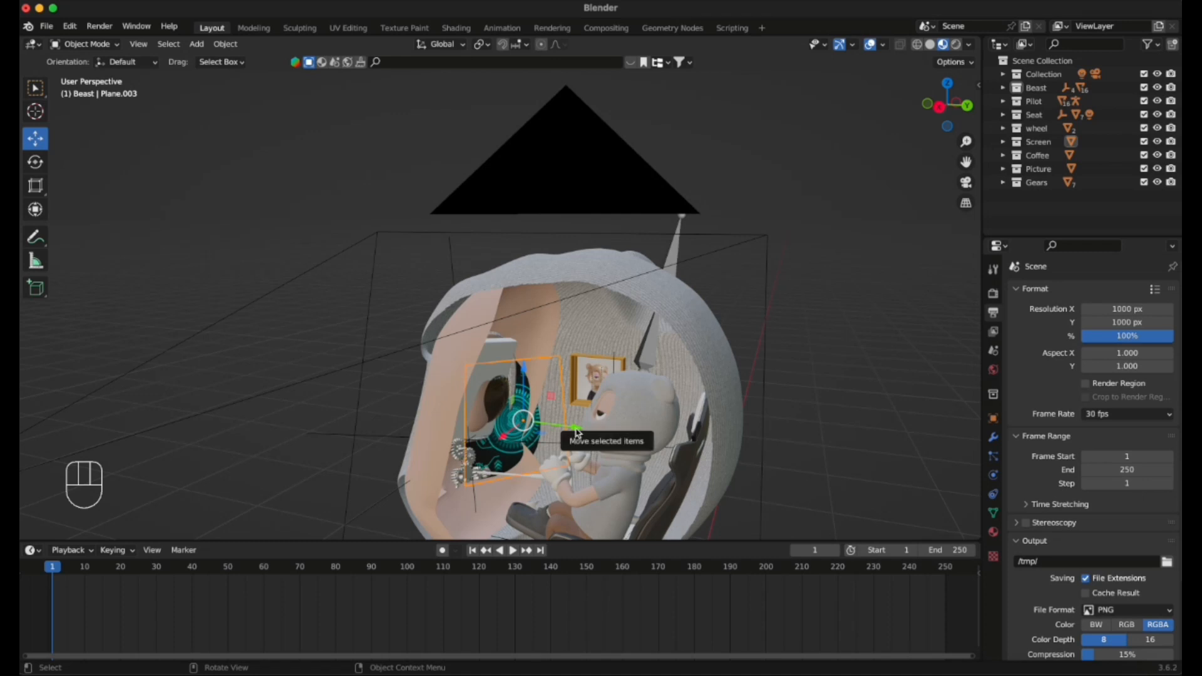
pyautogui.moveTo(576, 433); pyautogui.dragTo(609, 441)
pyautogui.moveTo(532, 441); pyautogui.dragTo(576, 438)
pyautogui.moveTo(576, 438); pyautogui.dragTo(496, 392, button='middle')
pyautogui.scroll(5, 480, 373)
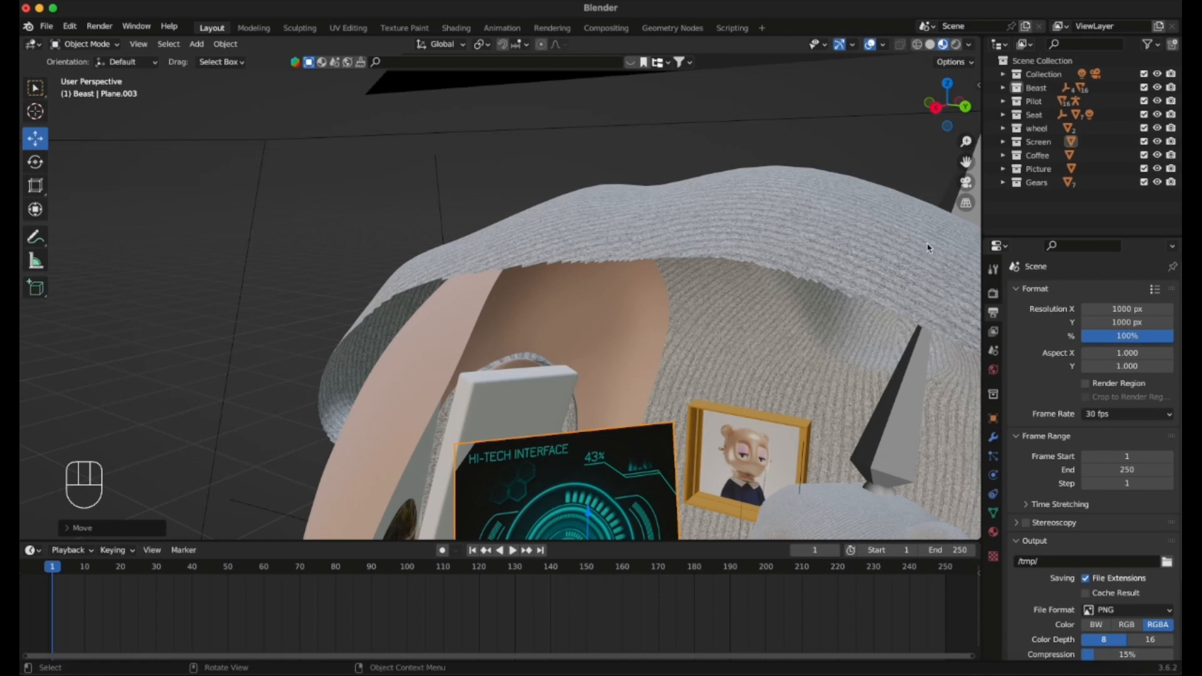
pyautogui.click(965, 182)
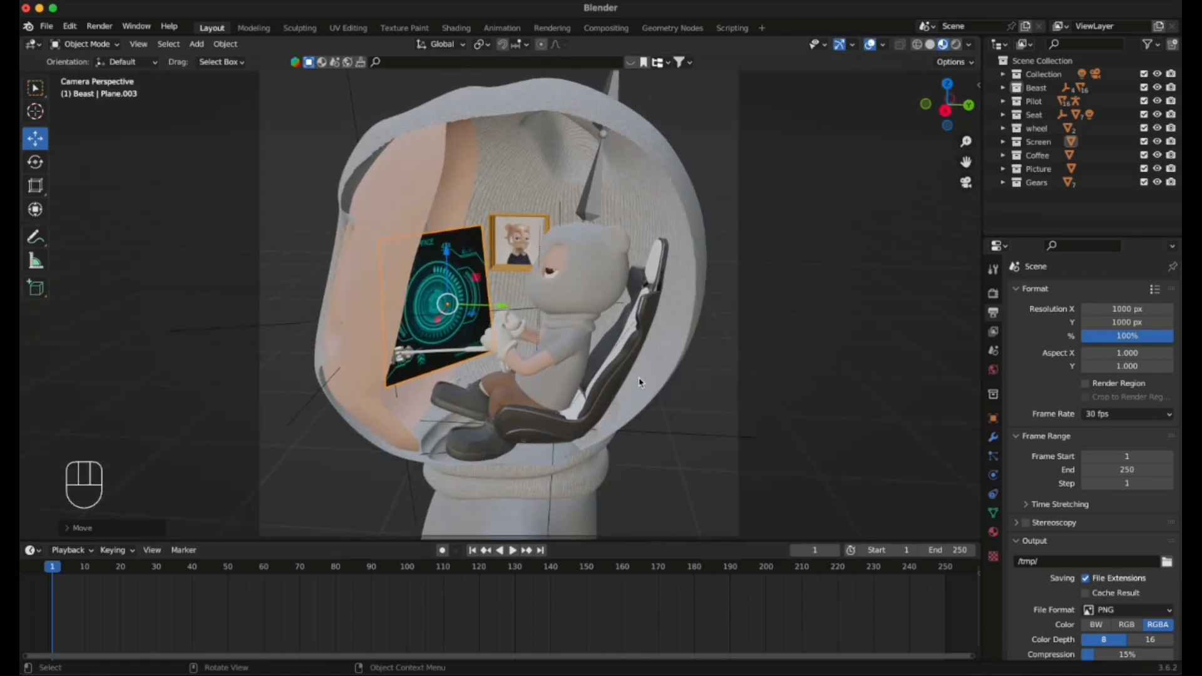
pyautogui.click(790, 360)
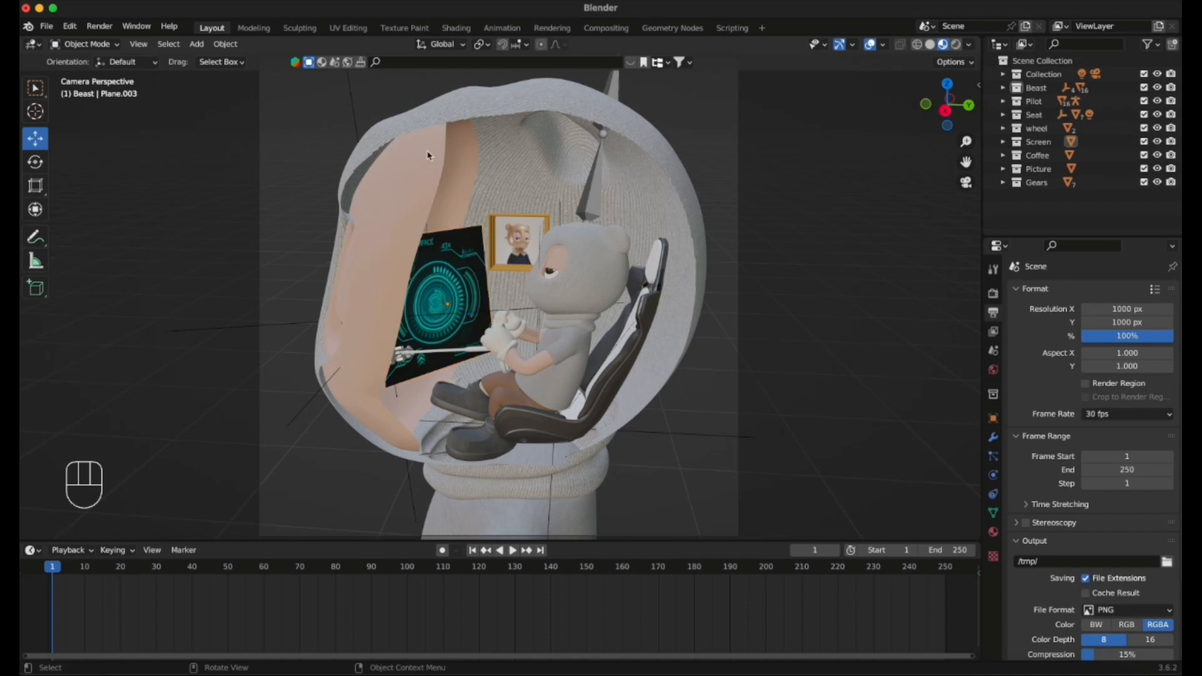
# Render a still image of the camera view to check the scene's composition, and close the render result.
pyautogui.click(100, 26)
pyautogui.click(111, 42)
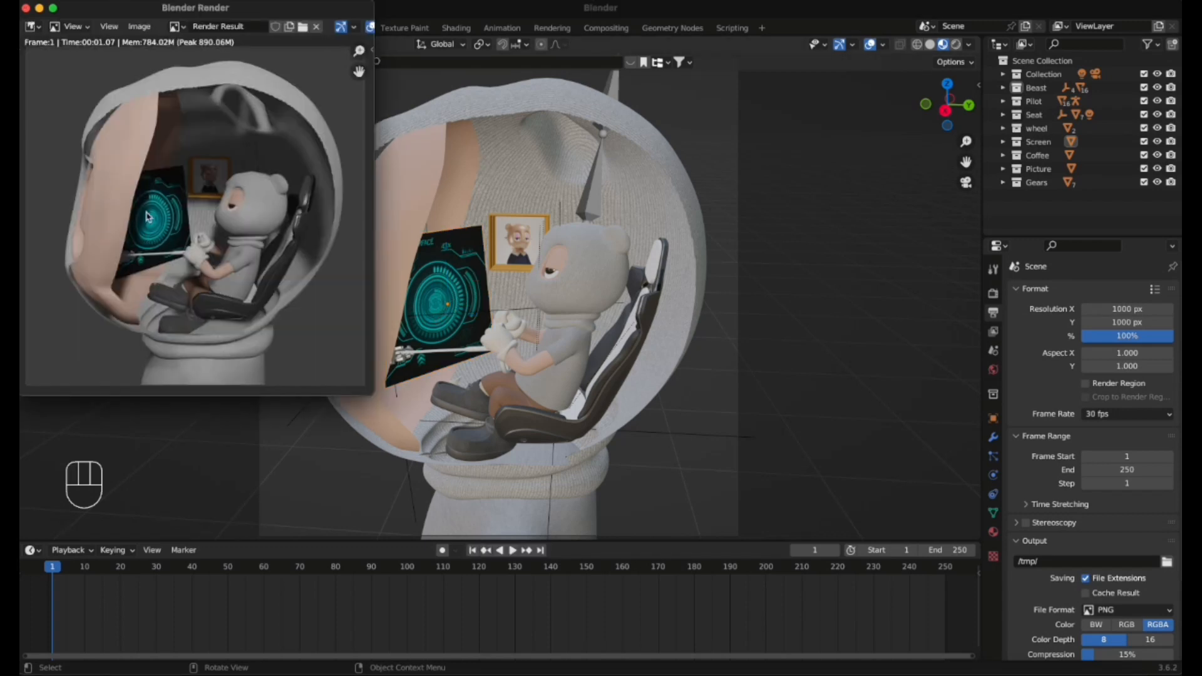
pyautogui.click(25, 8)
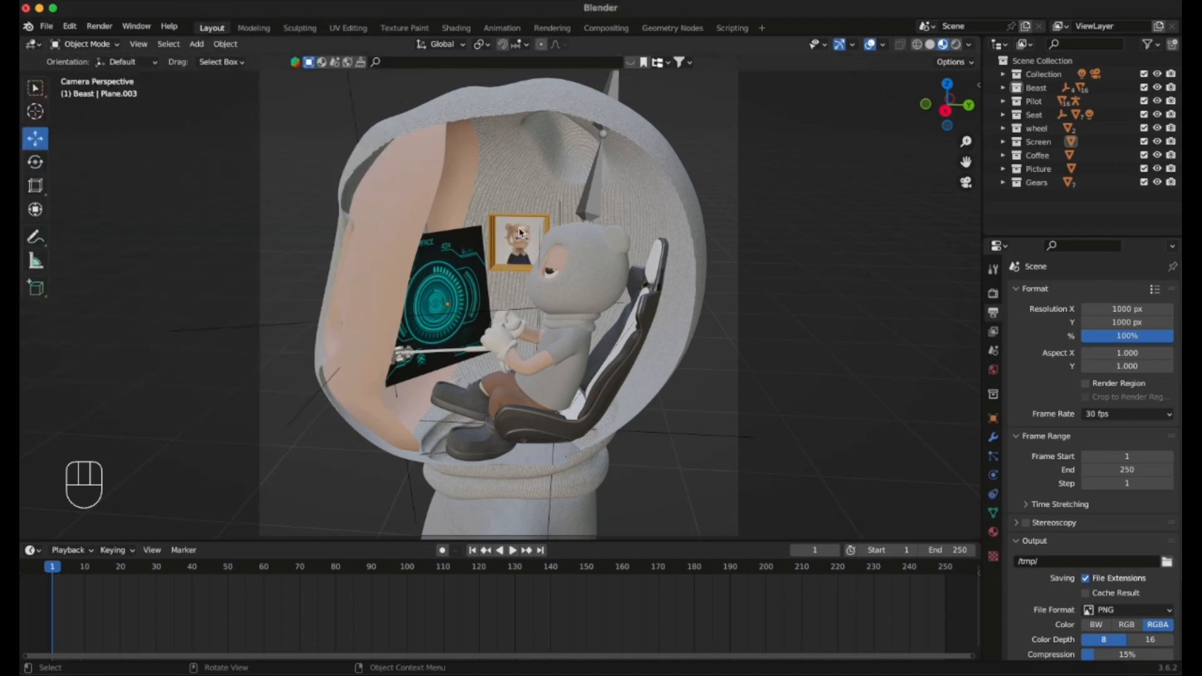
# Tilt the interface screen slightly about the X axis, raise it along Z, and nudge it along Y toward the pilot.
pyautogui.click(419, 292)
pyautogui.click(25, 160)
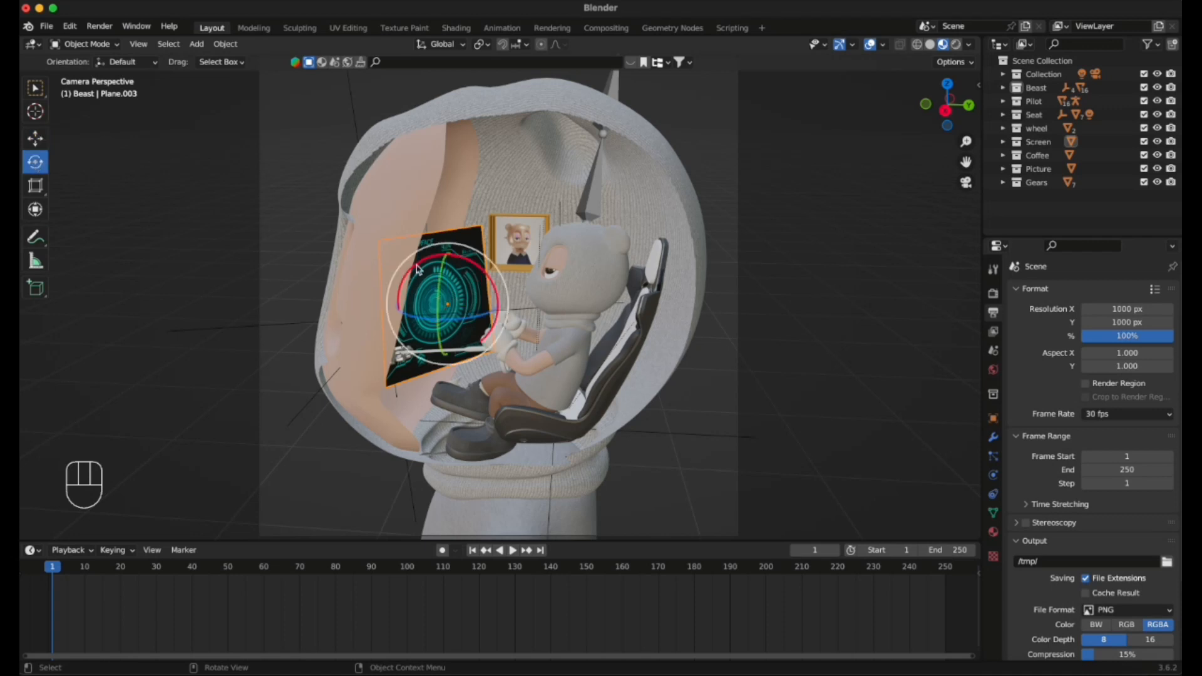
pyautogui.moveTo(463, 263); pyautogui.dragTo(341, 507)
pyautogui.click(35, 137)
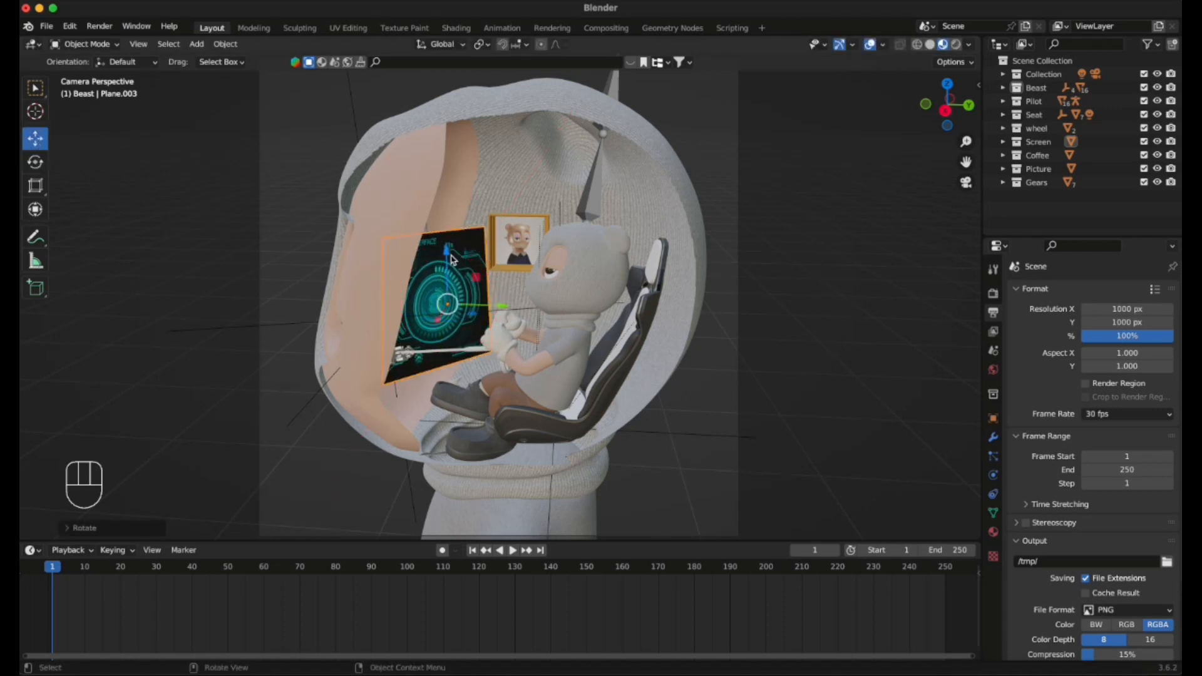
pyautogui.moveTo(453, 259); pyautogui.dragTo(449, 241)
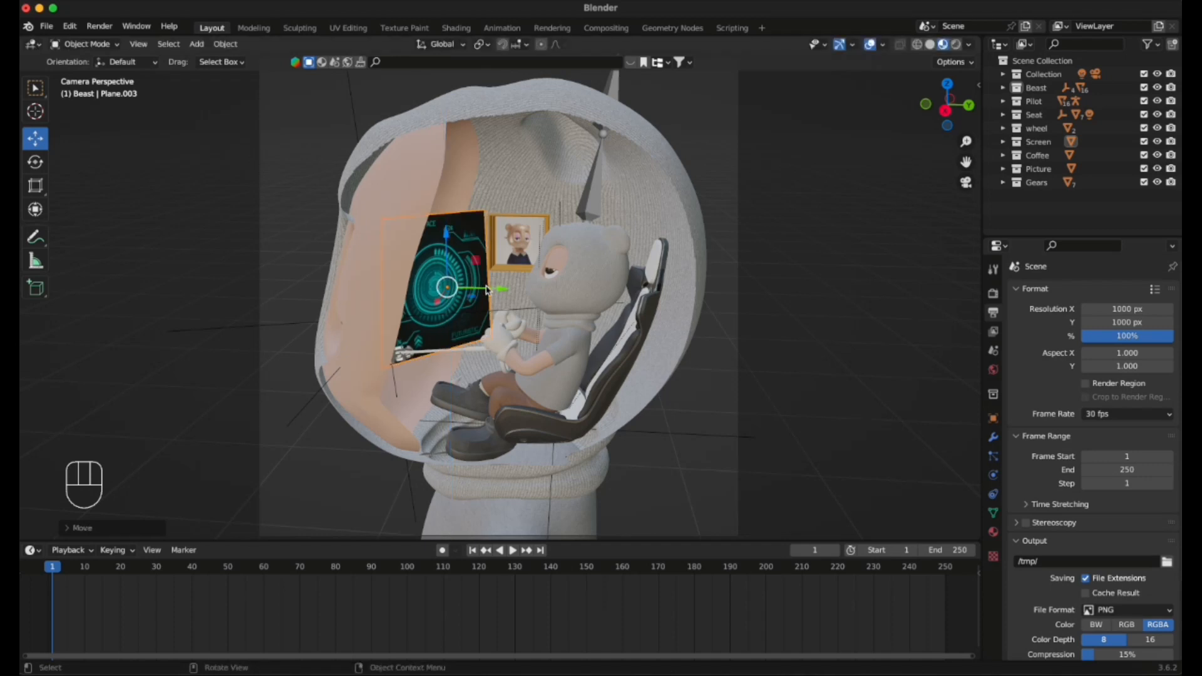
pyautogui.moveTo(488, 289)
pyautogui.mouseDown()
pyautogui.moveTo(504, 292)
pyautogui.moveTo(493, 290)
pyautogui.mouseUp()
pyautogui.click(482, 391)
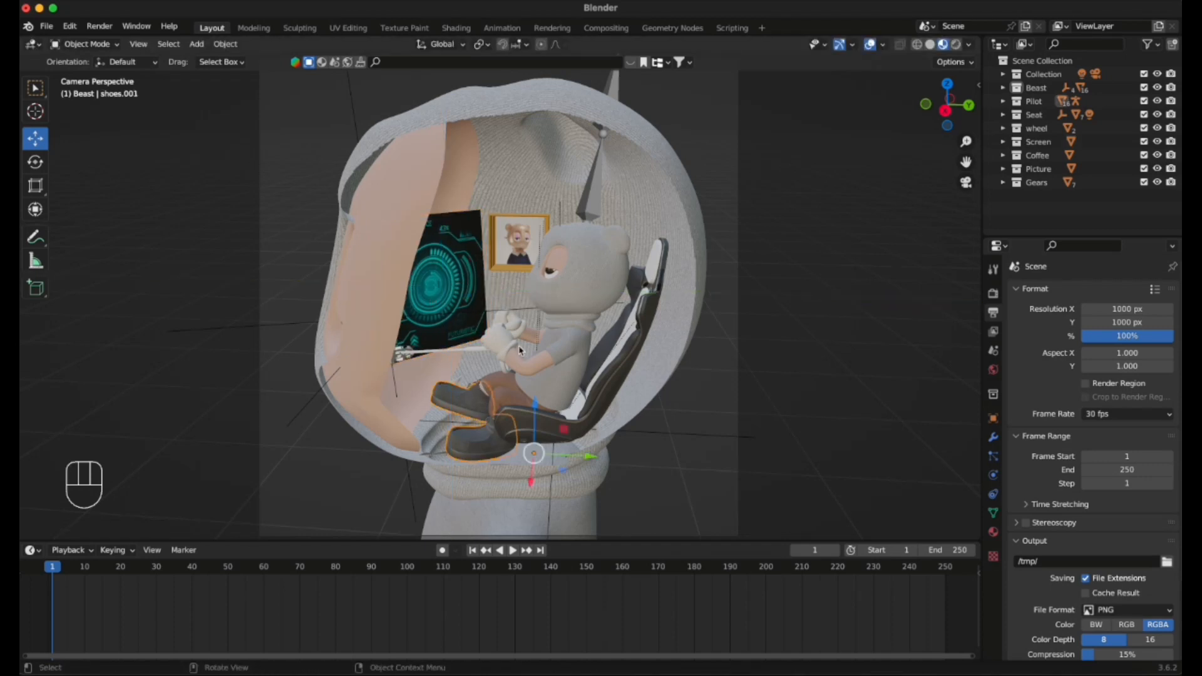
pyautogui.moveTo(519, 336); pyautogui.dragTo(446, 372, button='middle')
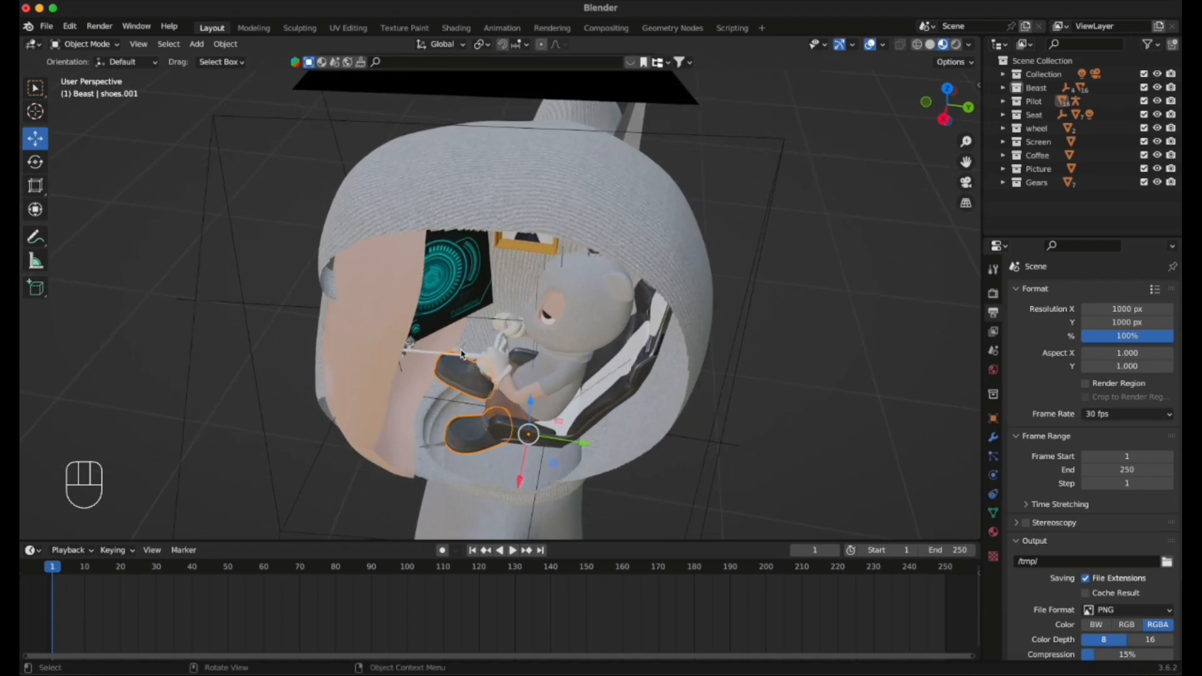
pyautogui.click(461, 354)
pyautogui.scroll(6, 472, 369)
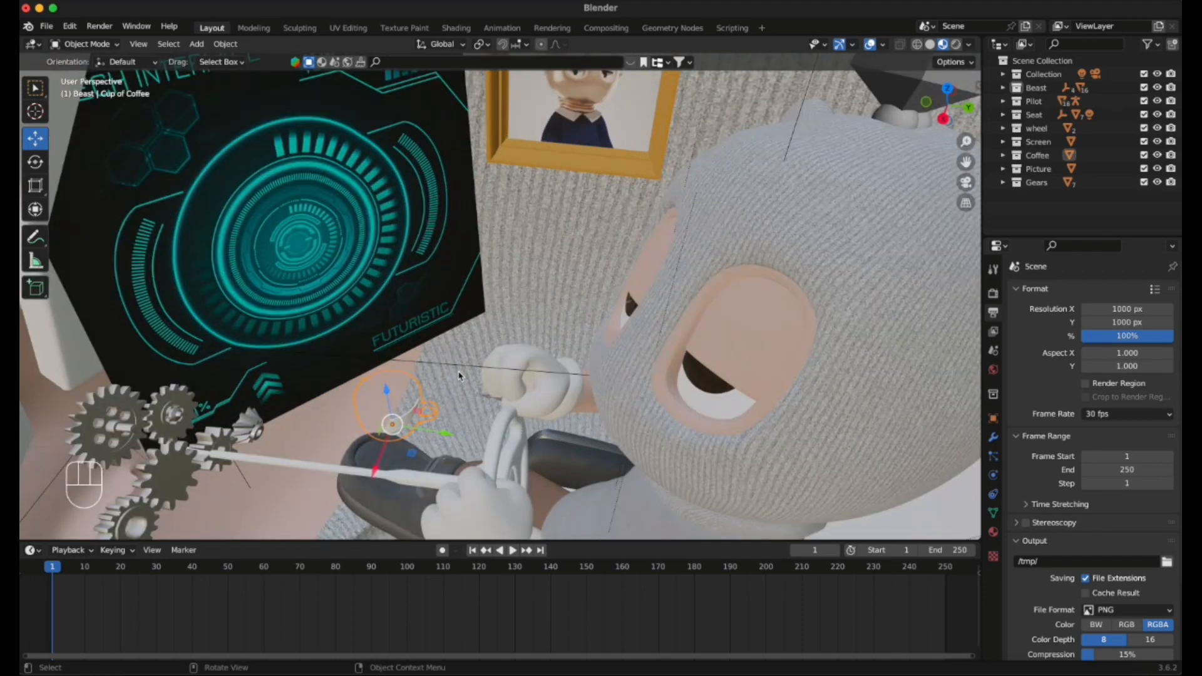
pyautogui.click(444, 432)
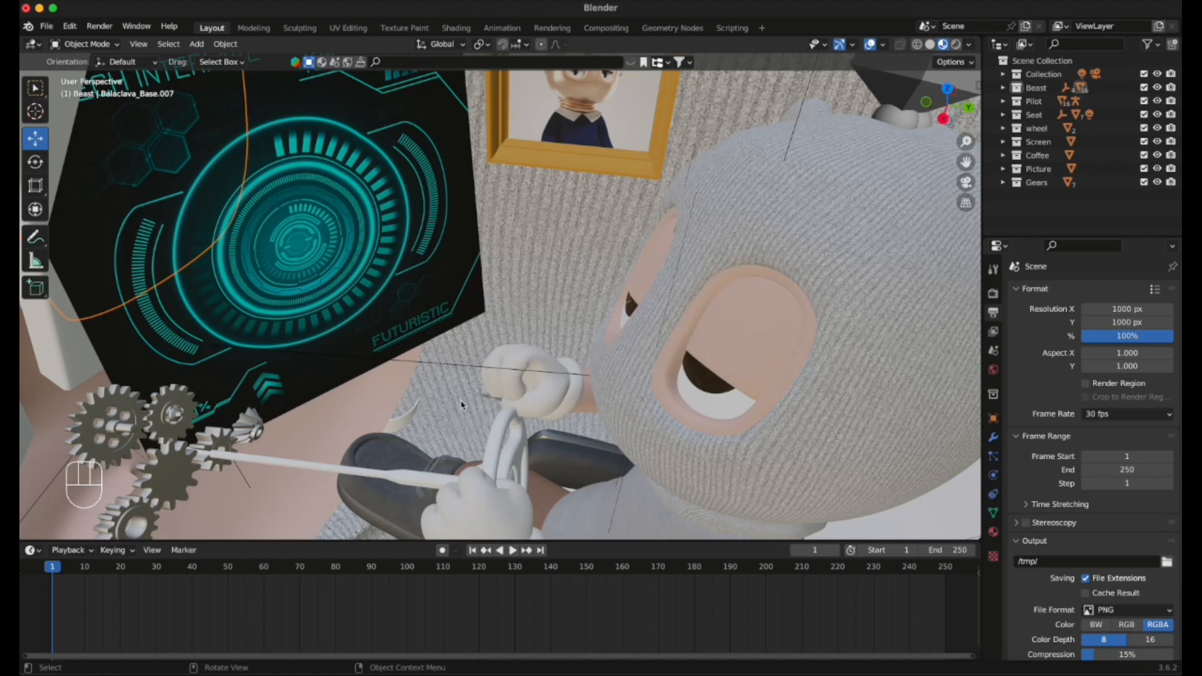
pyautogui.scroll(-5, 461, 405)
pyautogui.scroll(-8, 455, 402)
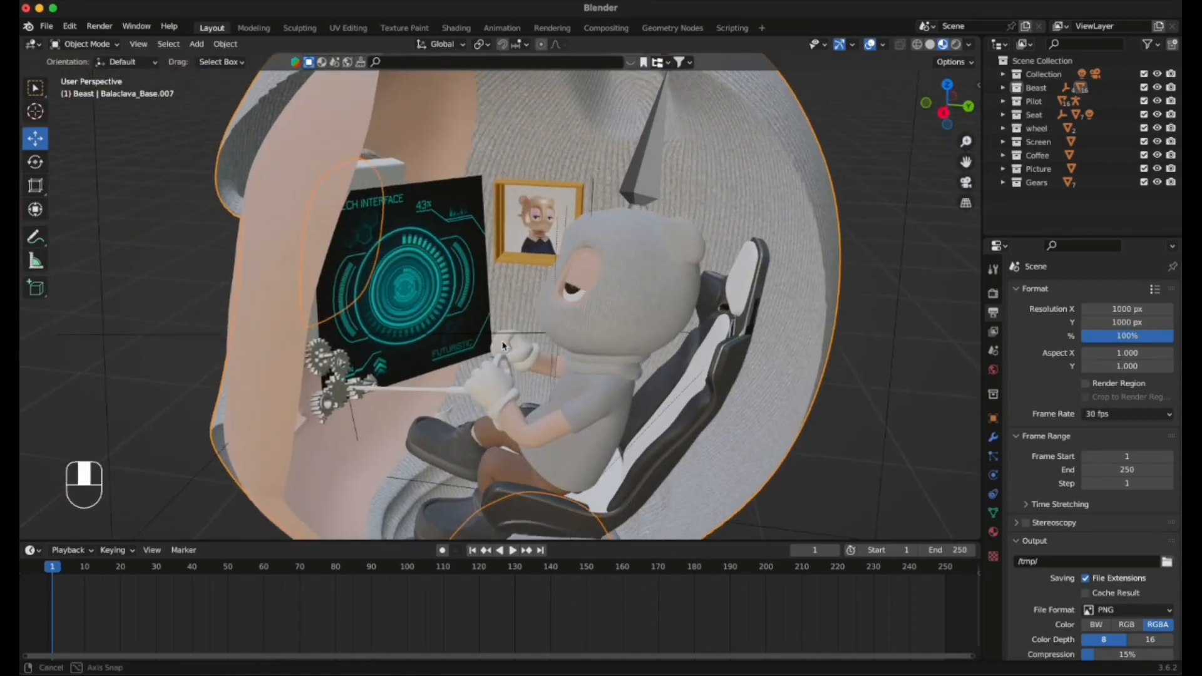
# Select the Coffee collection's objects and raise the coffee cup along the Z axis above the pilot's shoe.
pyautogui.click(1039, 157)
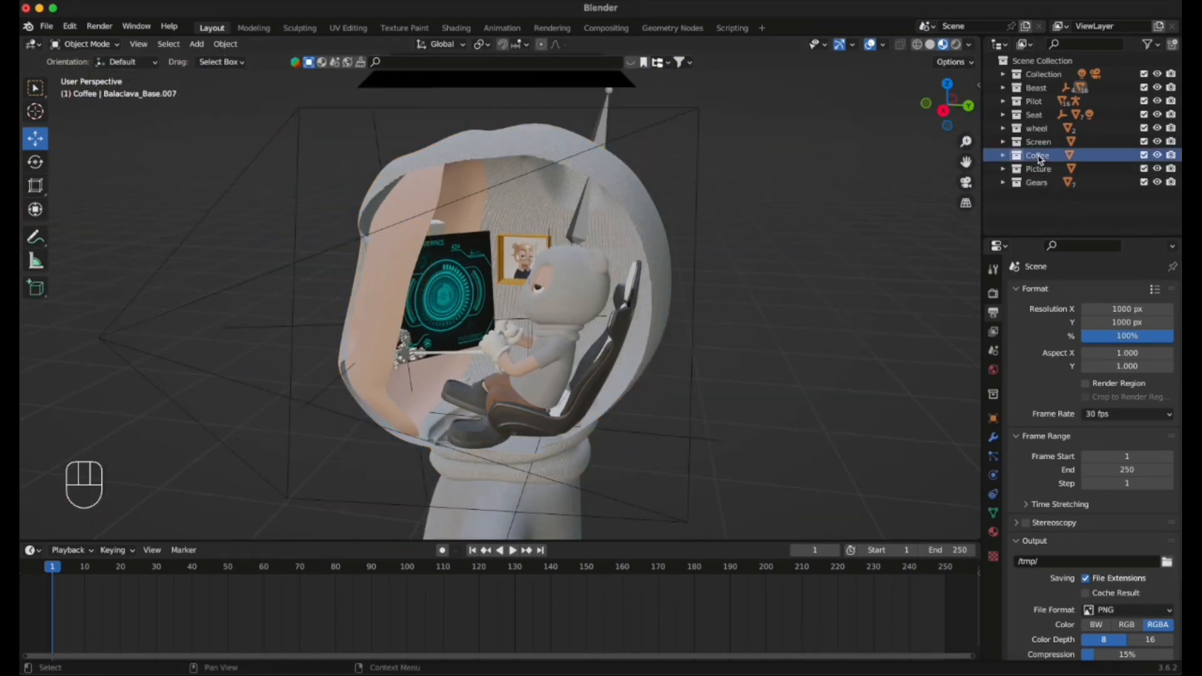
pyautogui.rightClick(1039, 162)
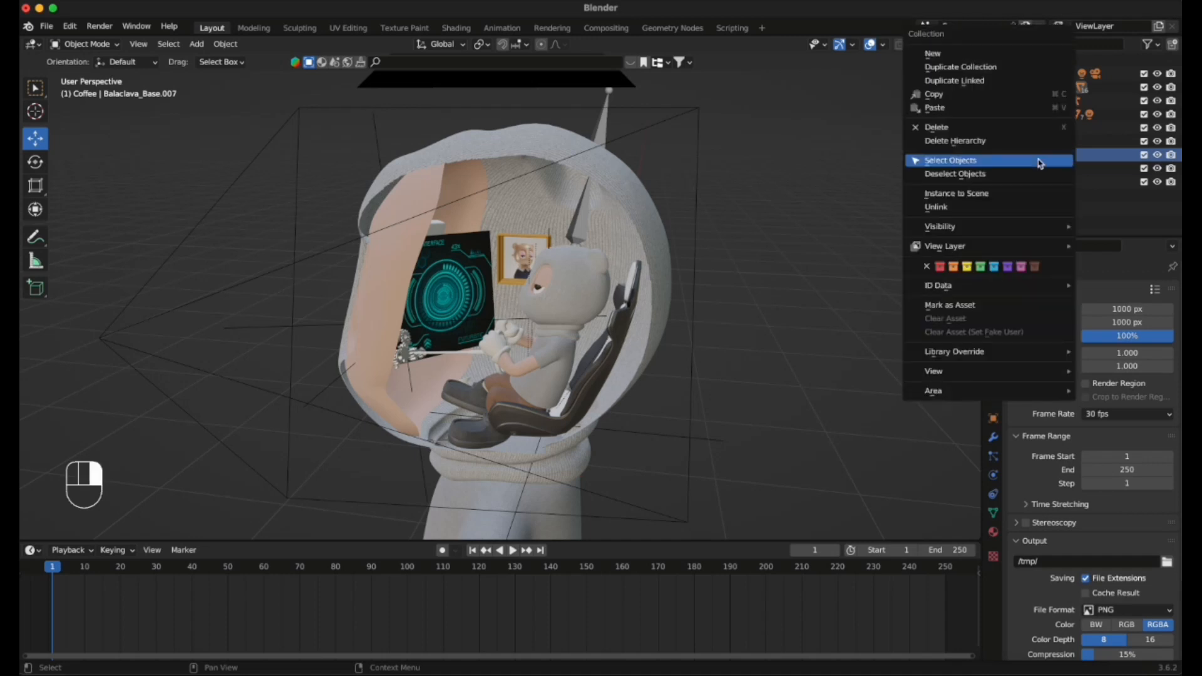
pyautogui.click(964, 161)
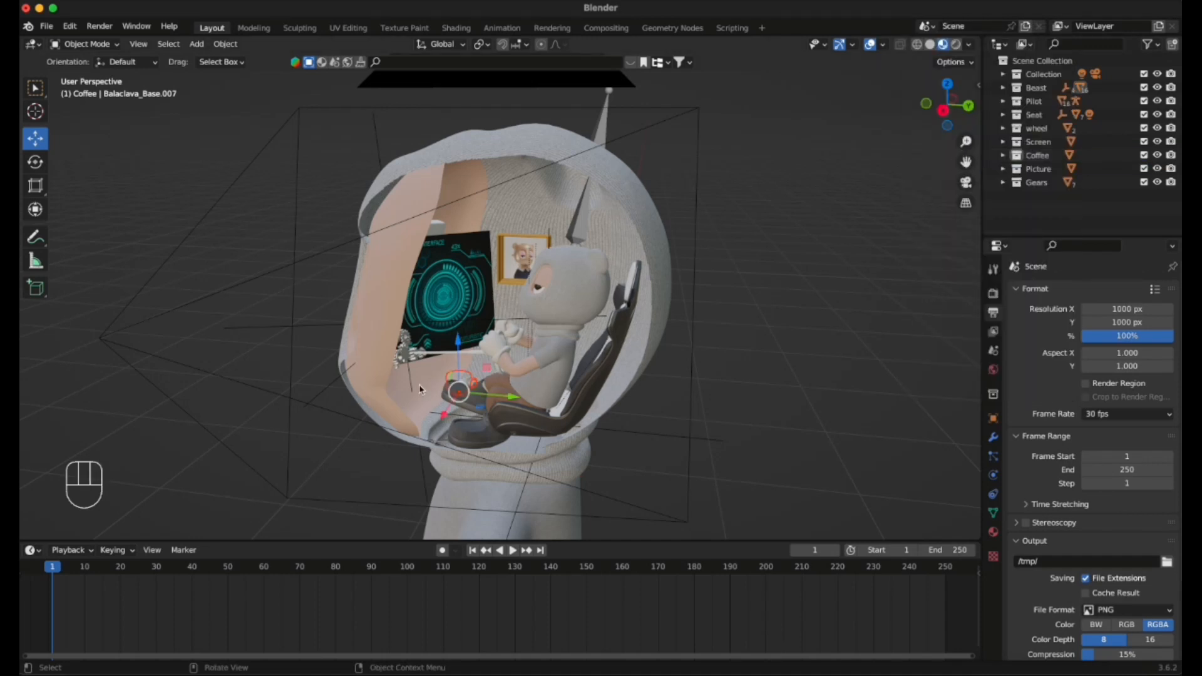
pyautogui.scroll(-3, 421, 386)
pyautogui.scroll(5, 417, 406)
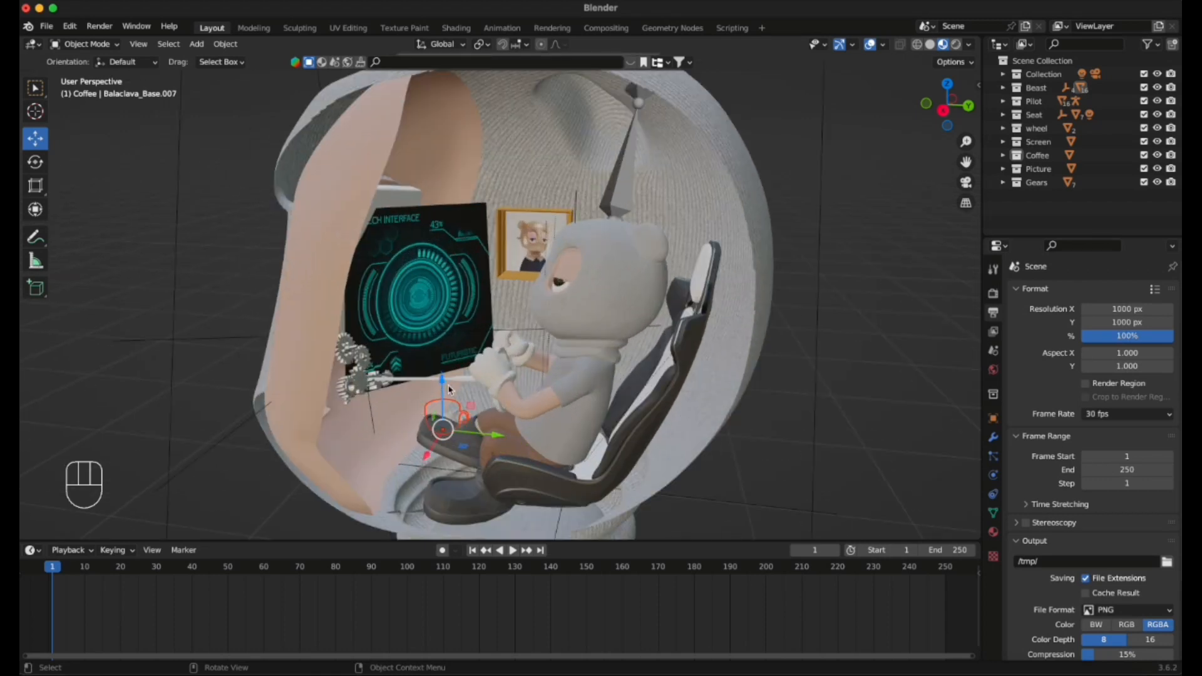
pyautogui.scroll(2, 448, 389)
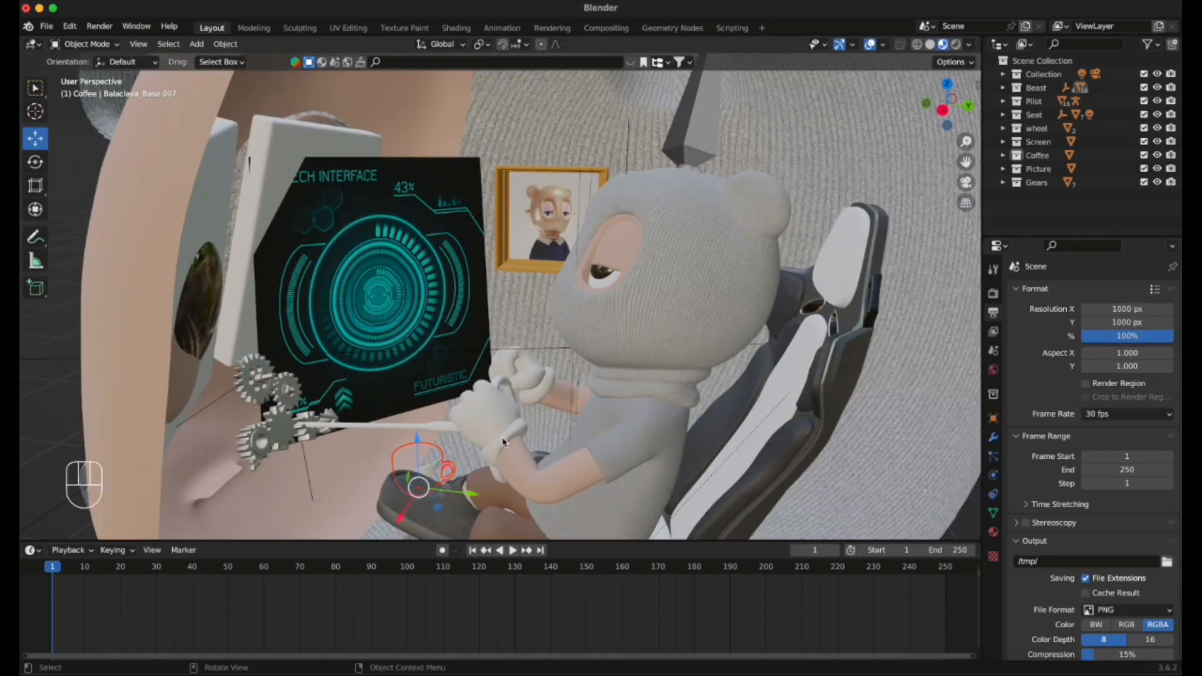
pyautogui.moveTo(416, 448); pyautogui.dragTo(401, 415)
pyautogui.click(534, 364)
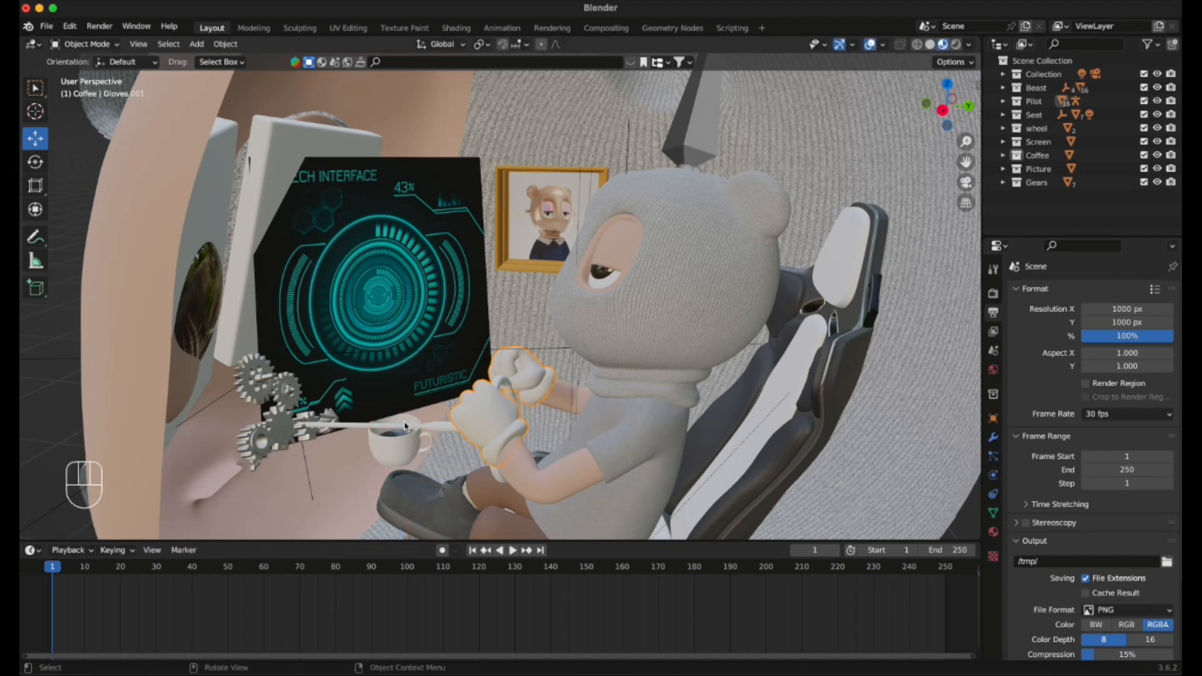
# Pick the steering wheel in the pilot's hands and make its wheel collection active for selecting its objects.
pyautogui.moveTo(432, 463); pyautogui.dragTo(404, 440, button='middle')
pyautogui.scroll(-5, 403, 440)
pyautogui.scroll(3, 403, 441)
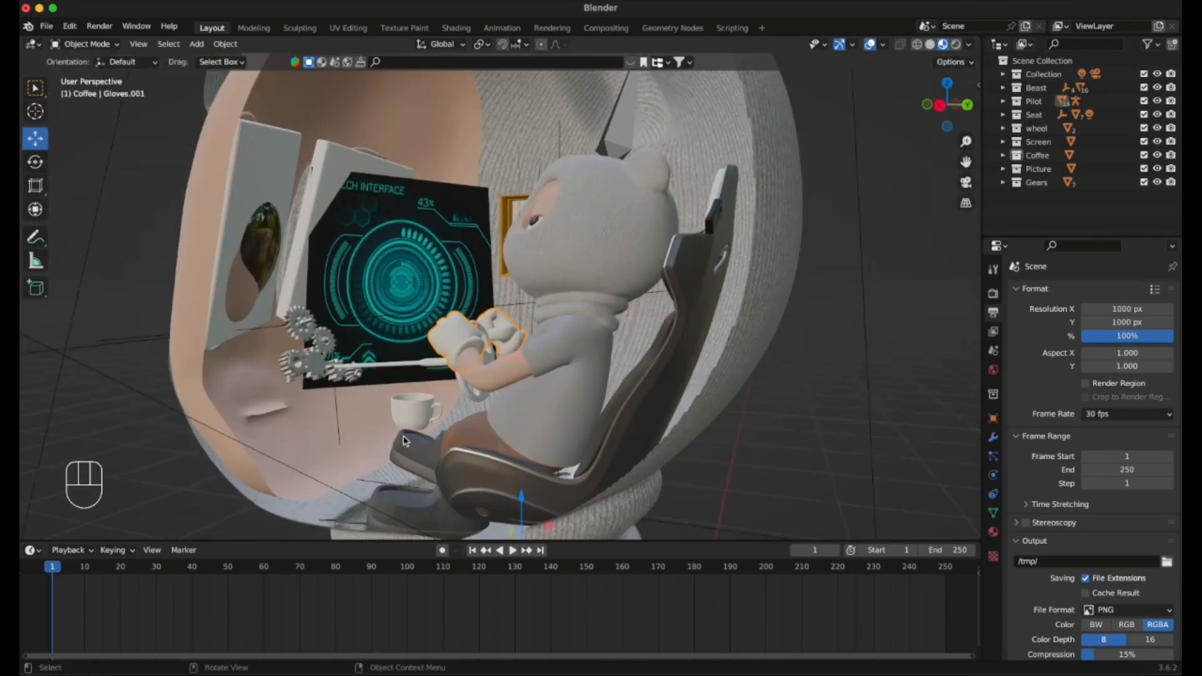
pyautogui.scroll(-2, 512, 429)
pyautogui.scroll(3, 512, 338)
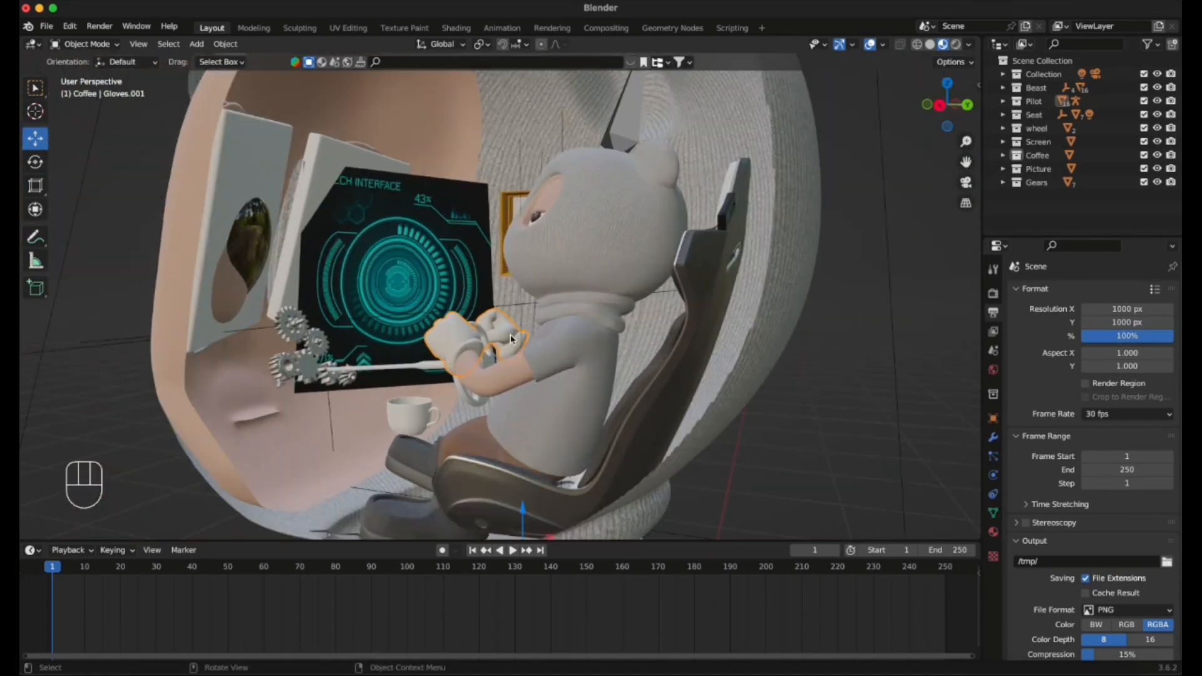
pyautogui.moveTo(509, 334); pyautogui.dragTo(513, 399, button='middle')
pyautogui.click(479, 346)
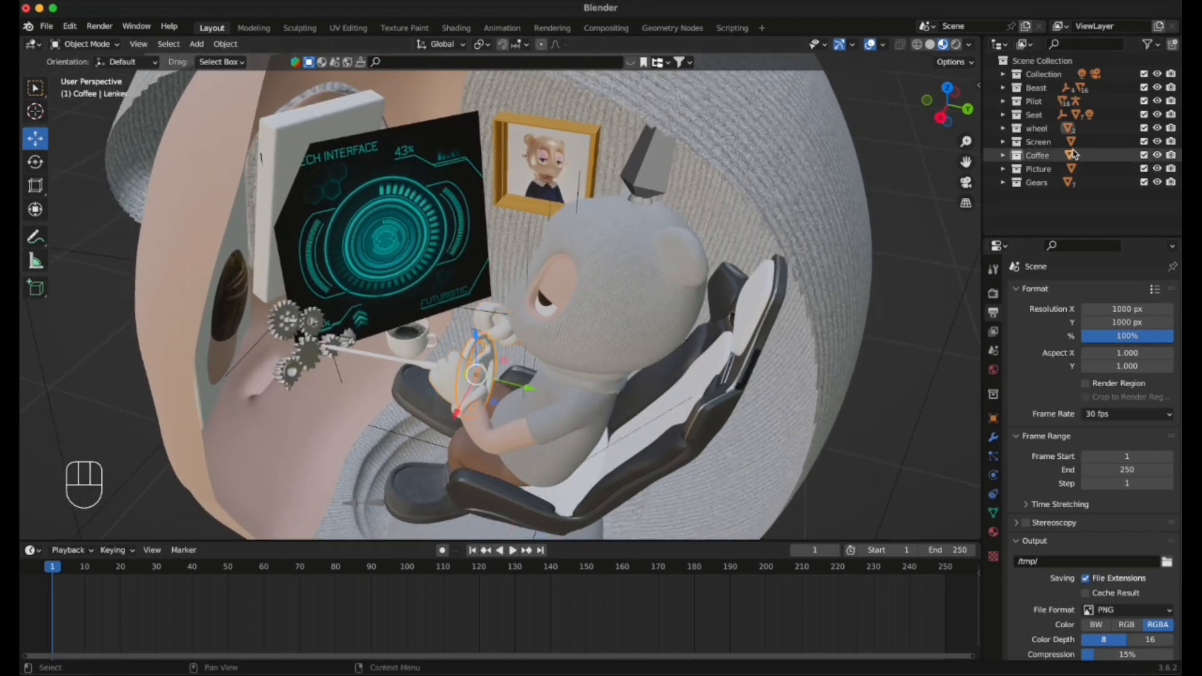
pyautogui.click(1038, 141)
pyautogui.rightClick(1039, 131)
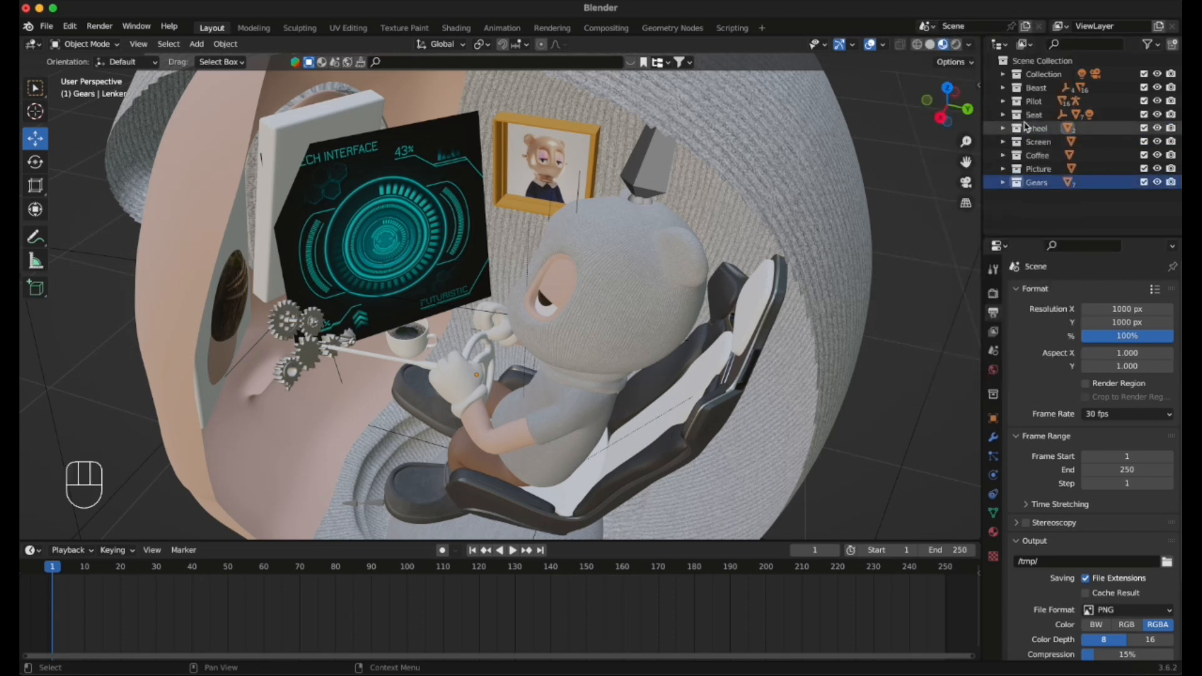
pyautogui.click(1035, 130)
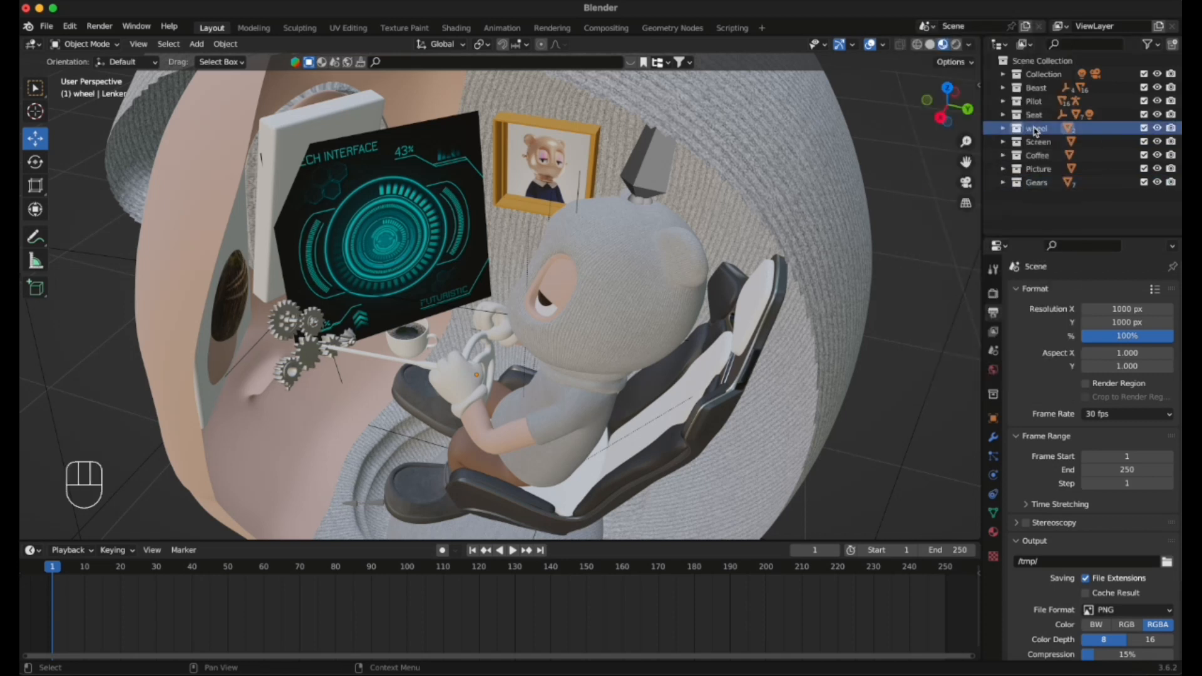
# Select all objects in the wheel collection and raise the steering wheel slightly along the Z axis.
pyautogui.rightClick(1035, 130)
pyautogui.click(976, 160)
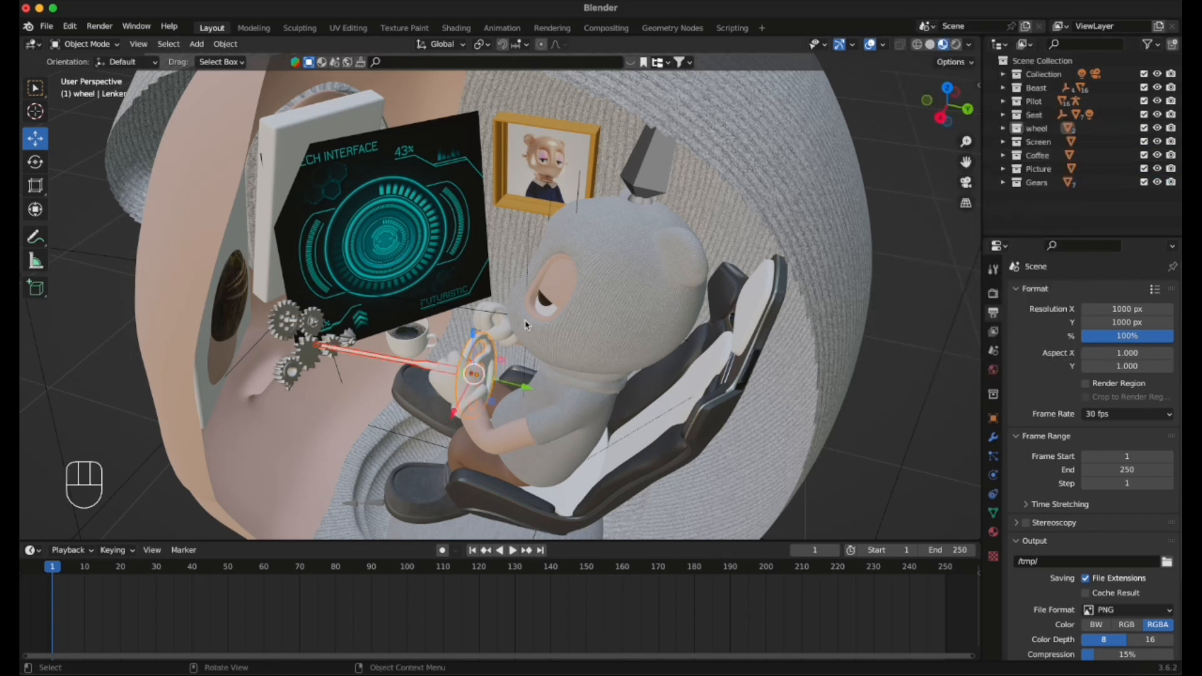
pyautogui.moveTo(477, 341); pyautogui.dragTo(476, 321)
pyautogui.click(741, 468)
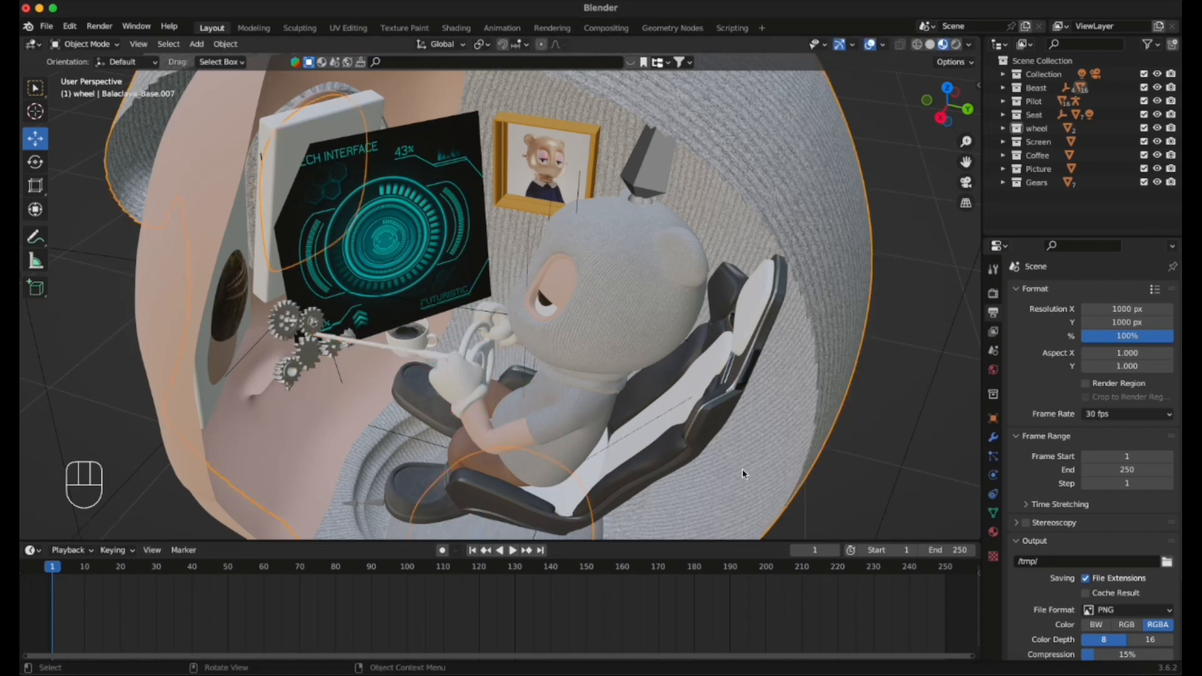
# Clear the selection and look at the whole cutaway head through the scene camera.
pyautogui.scroll(-5, 620, 373)
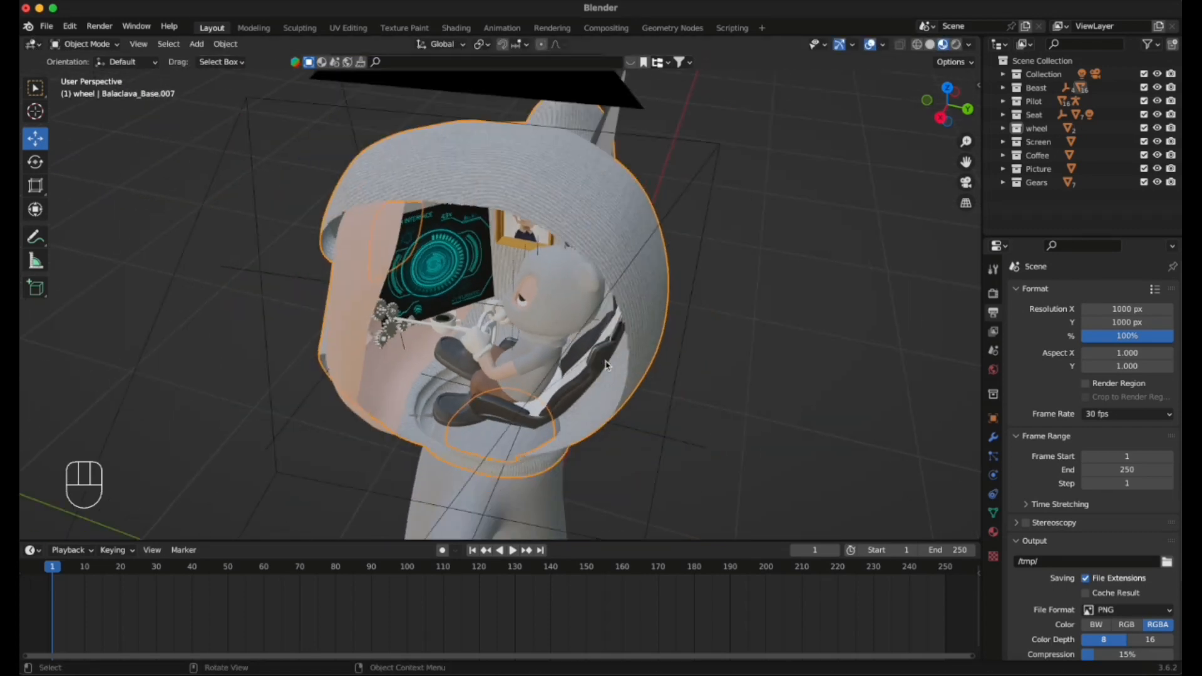
pyautogui.click(966, 182)
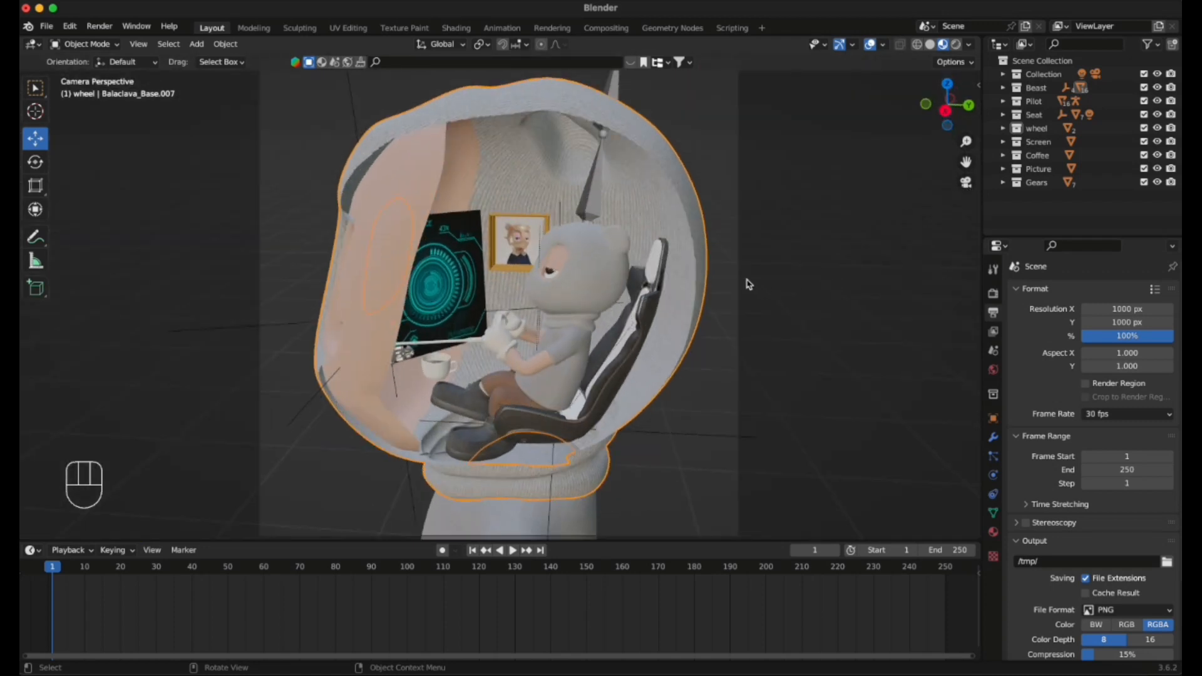
pyautogui.click(784, 291)
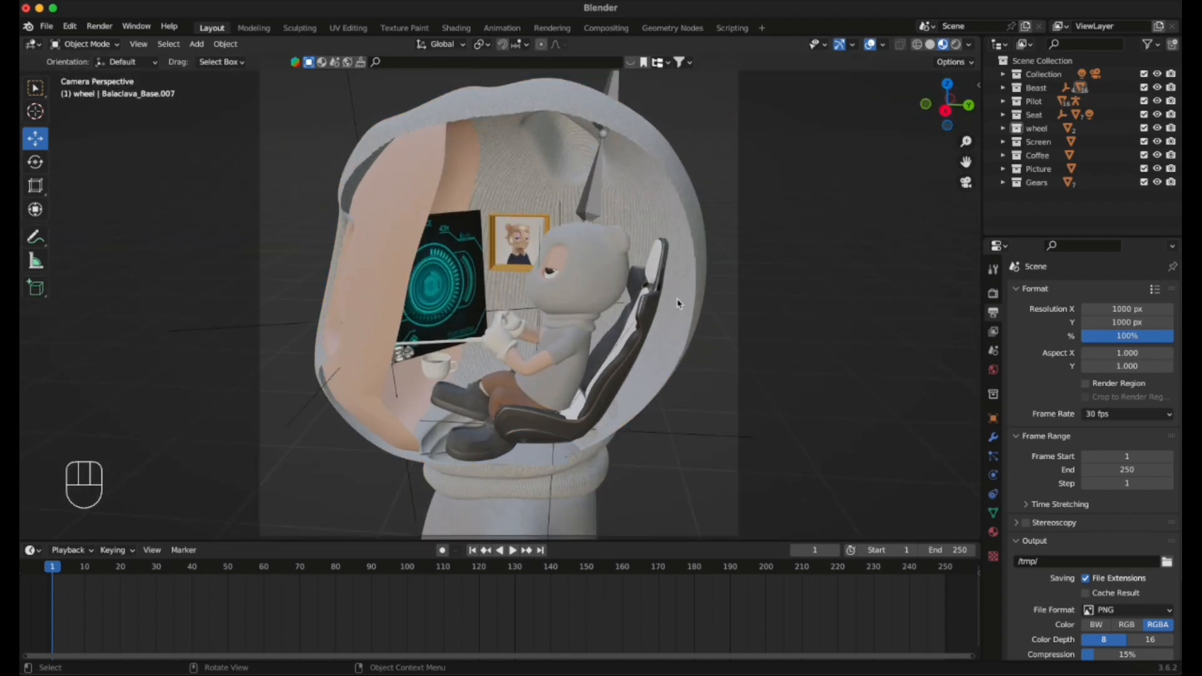
pyautogui.moveTo(678, 303)
pyautogui.mouseDown(button='middle')
pyautogui.moveTo(657, 305)
pyautogui.moveTo(694, 311)
pyautogui.mouseUp(button='middle')
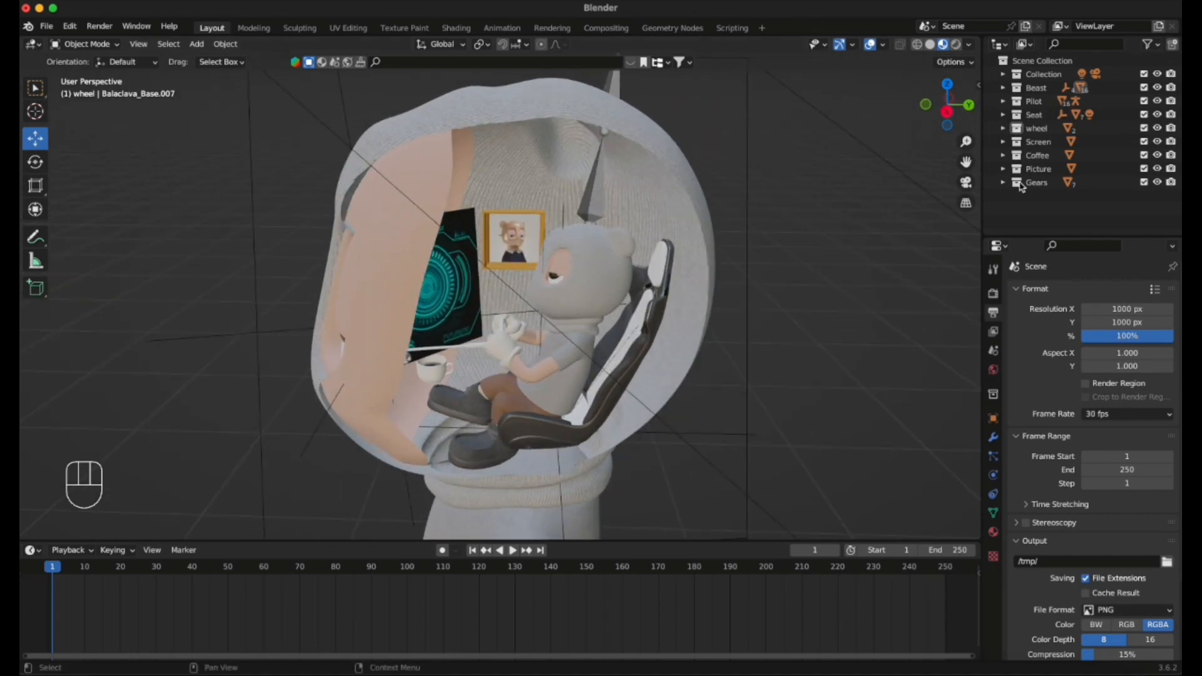
pyautogui.click(965, 183)
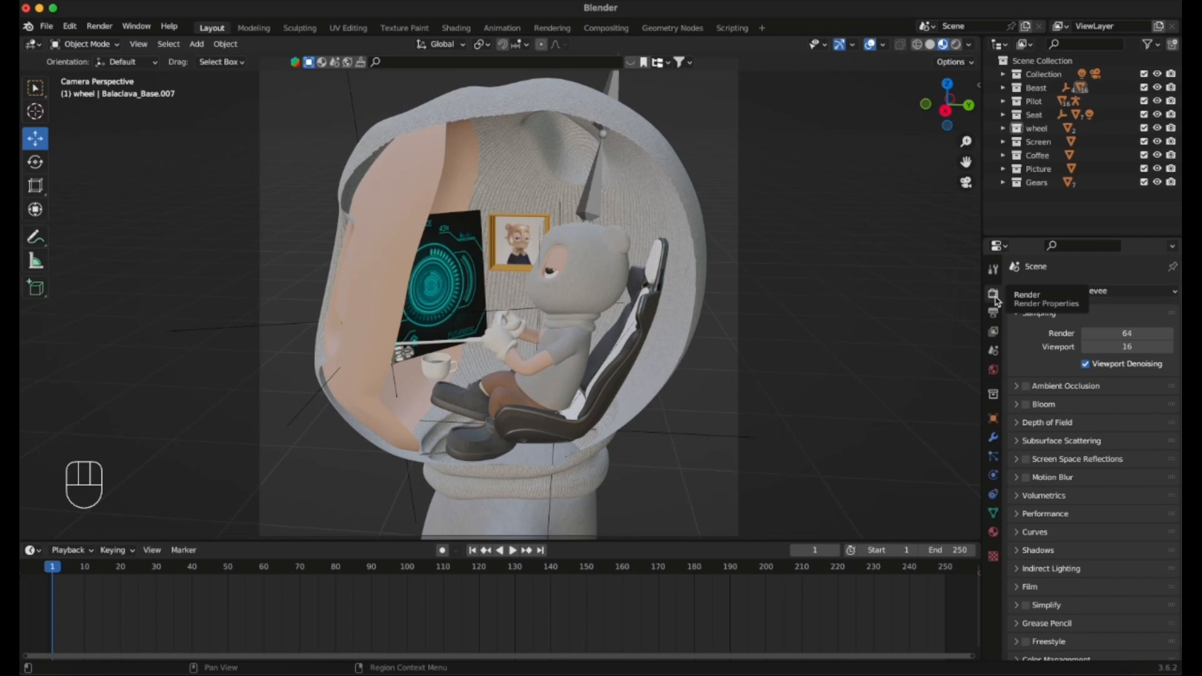
pyautogui.click(1114, 292)
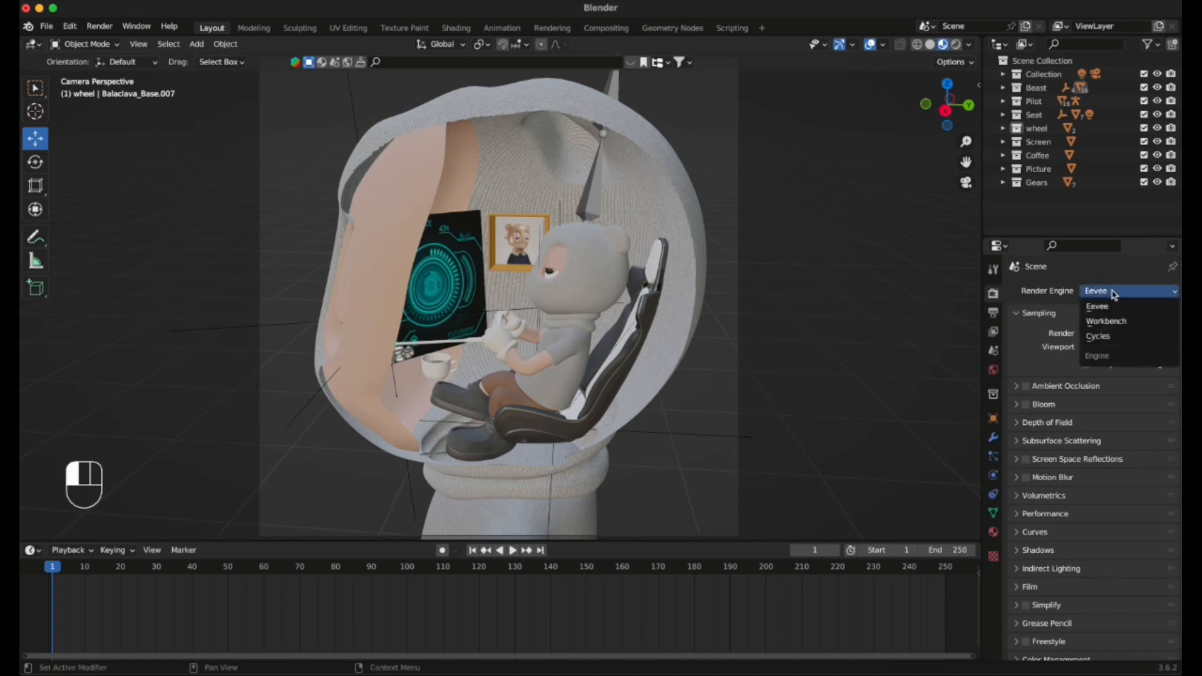
pyautogui.click(1117, 339)
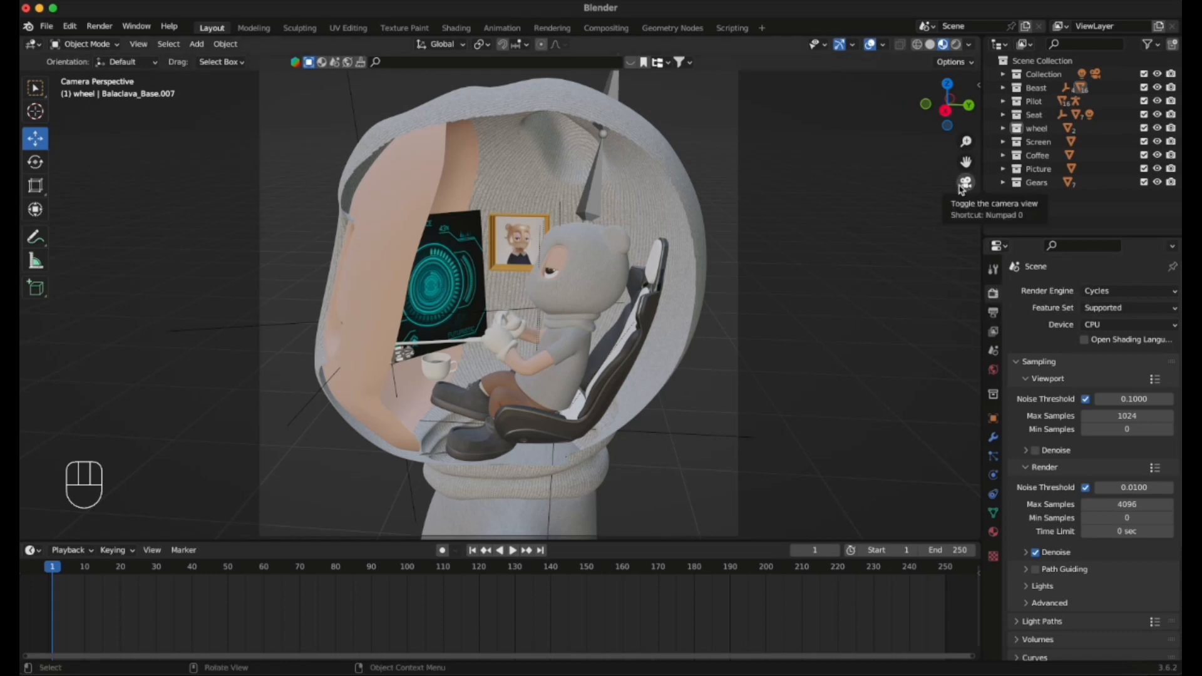
pyautogui.click(1127, 293)
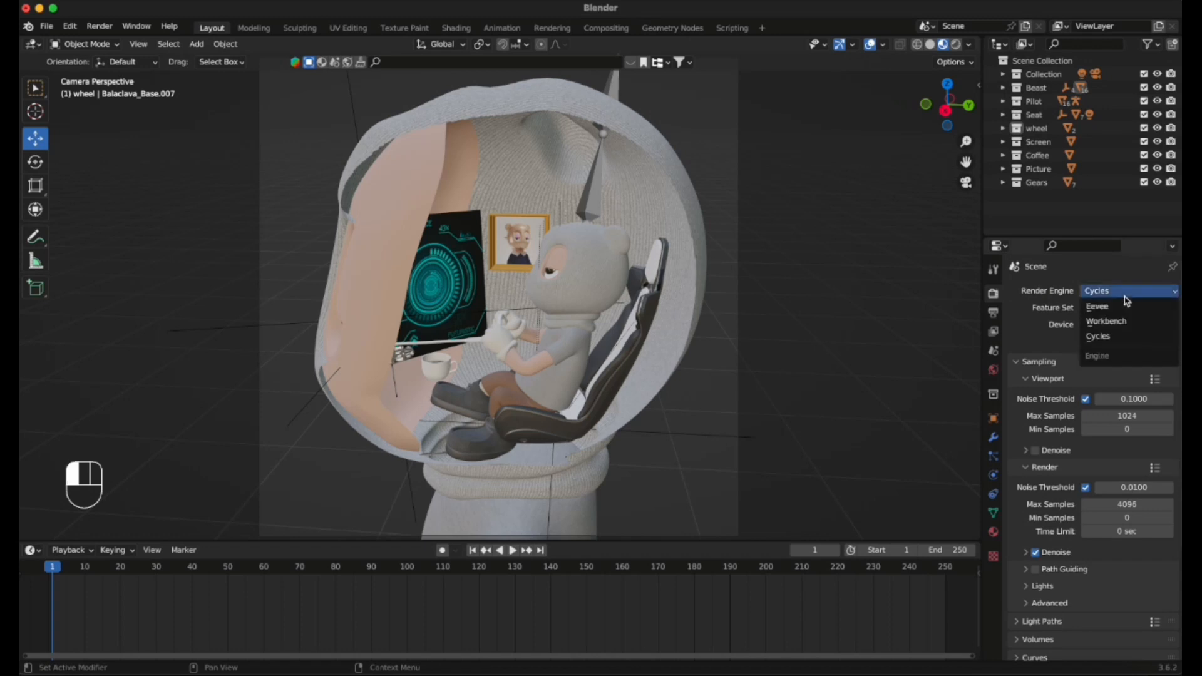
pyautogui.click(1128, 308)
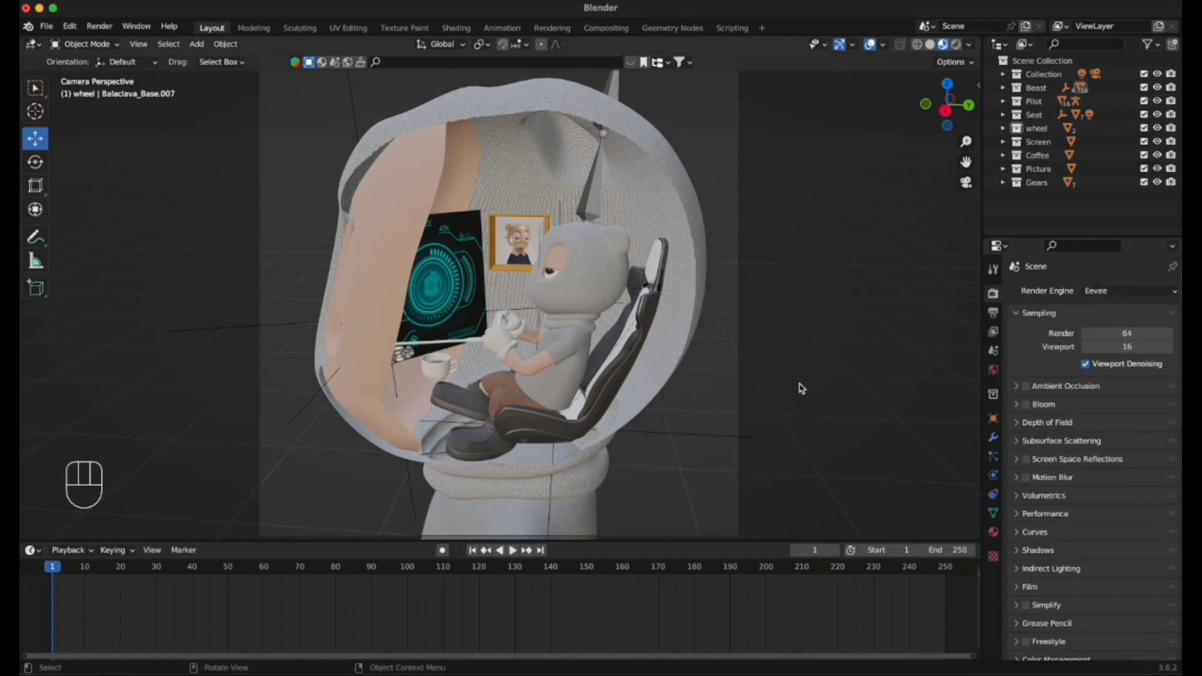
# Render the current frame with Eevee and close the render window.
pyautogui.click(101, 28)
pyautogui.click(106, 42)
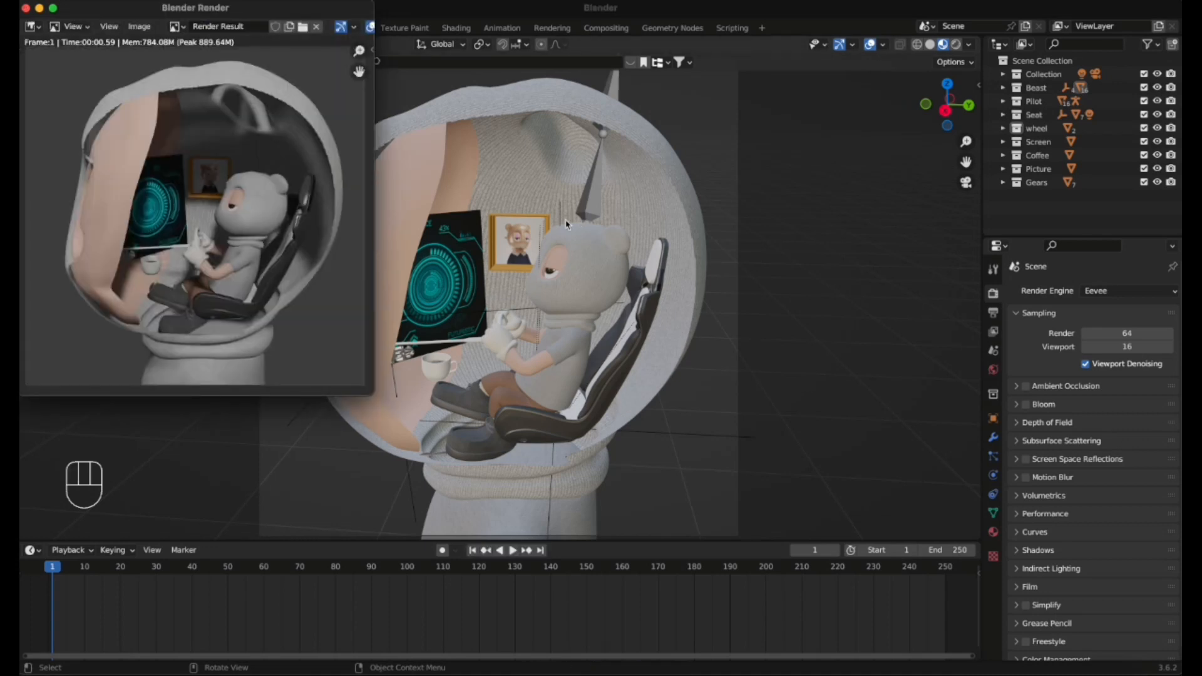
pyautogui.click(25, 9)
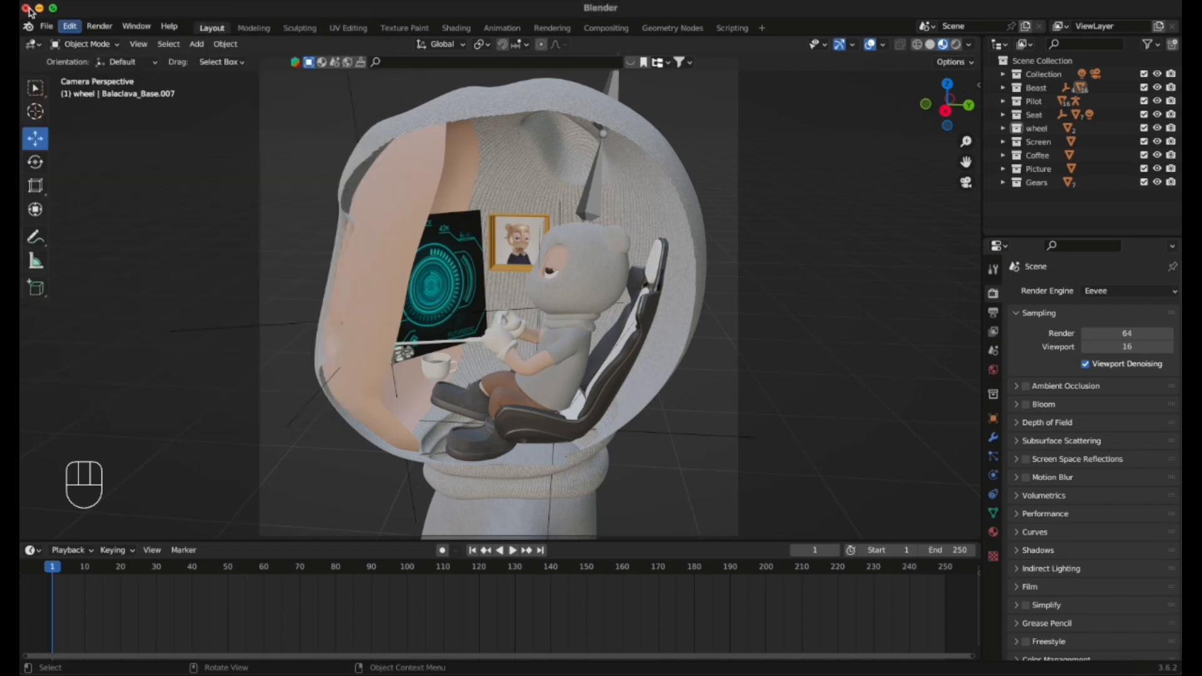
# Set the render engine to Cycles and its device to GPU Compute.
pyautogui.click(1120, 291)
pyautogui.click(1118, 339)
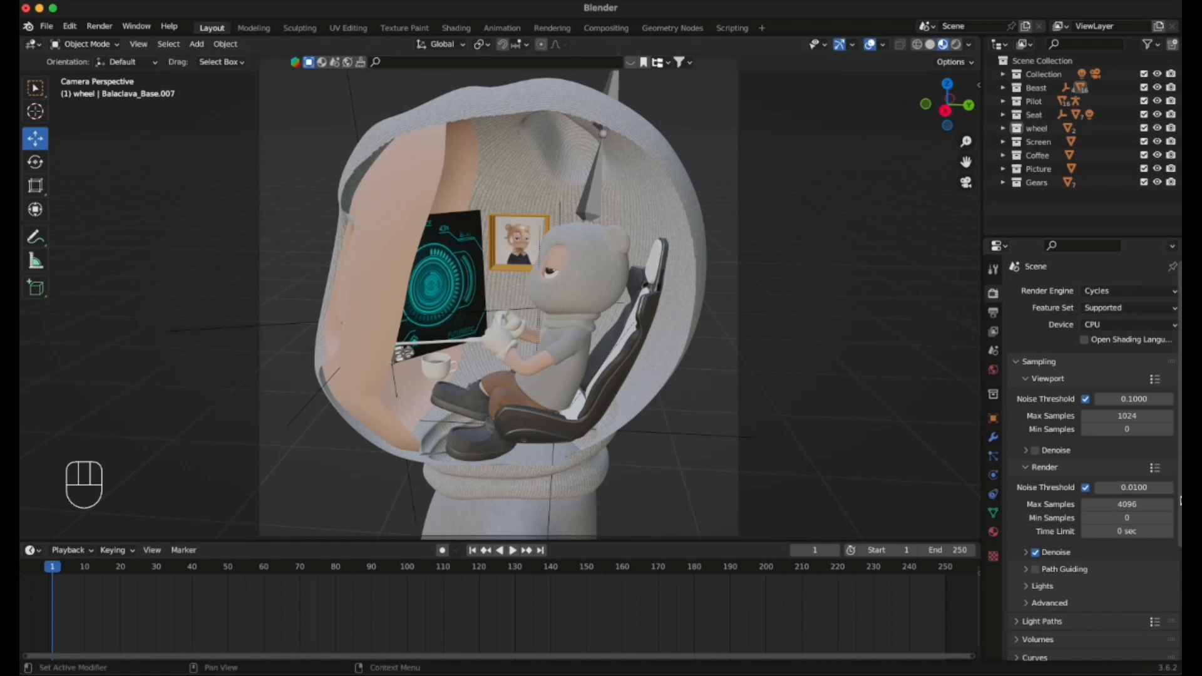
pyautogui.click(1104, 326)
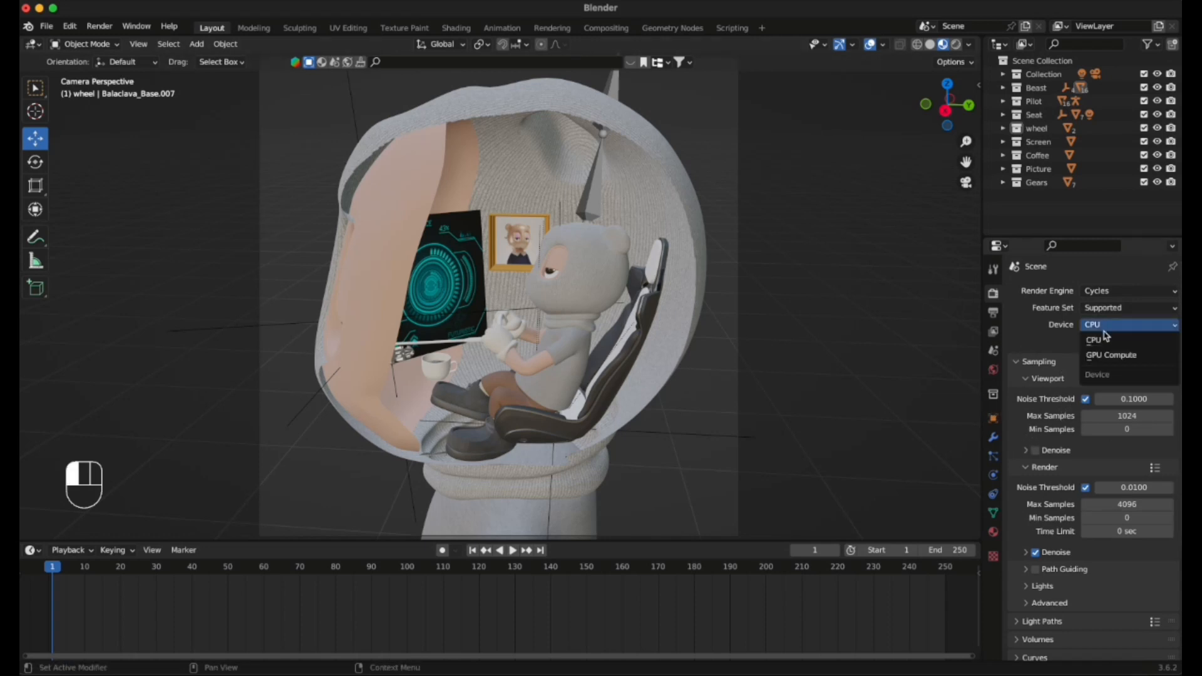
pyautogui.click(1118, 363)
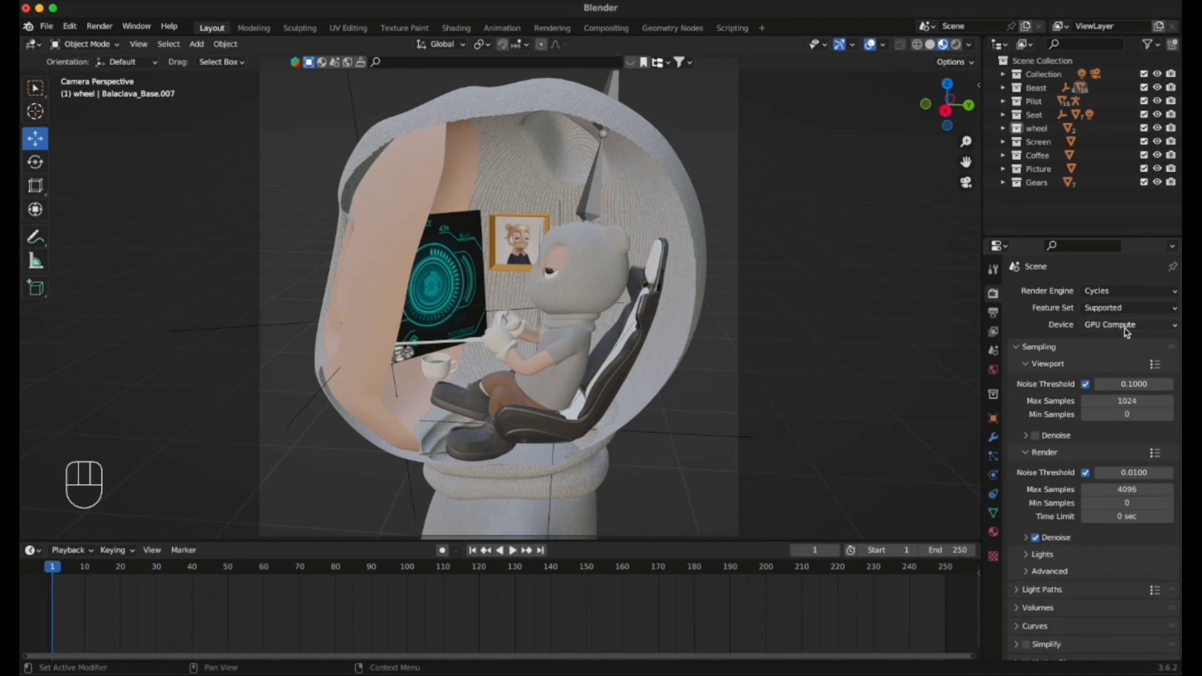
pyautogui.click(1125, 326)
pyautogui.click(1114, 341)
pyautogui.click(1115, 326)
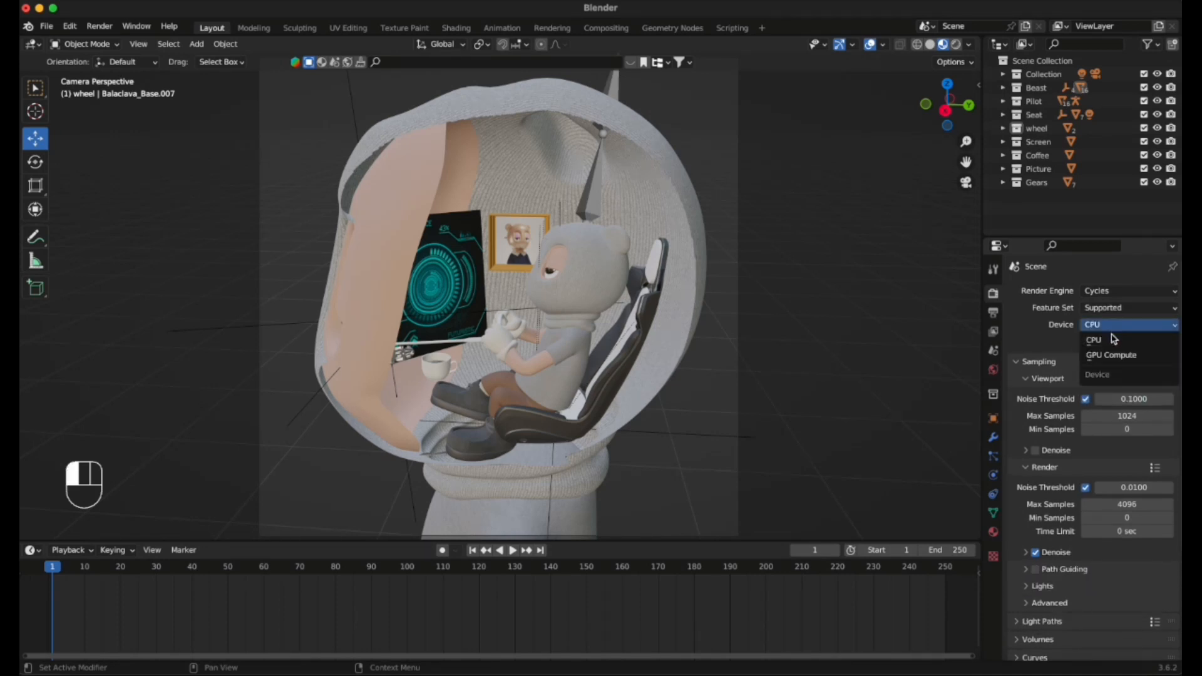
pyautogui.click(1114, 356)
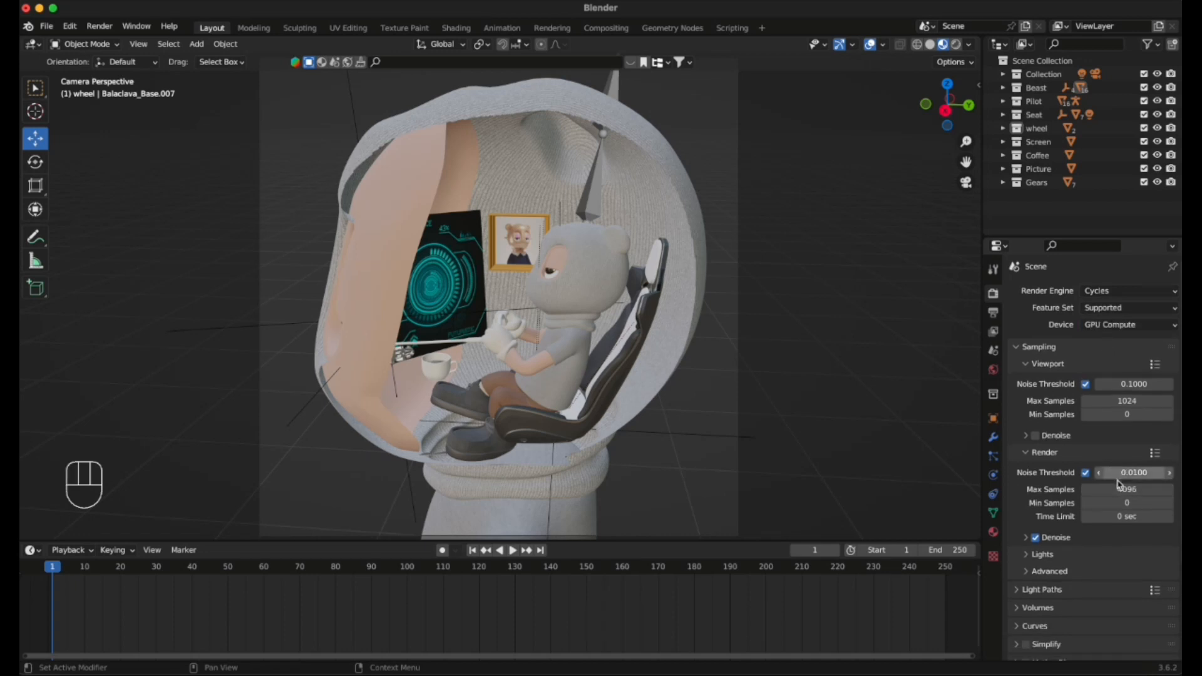
# Set the maximum samples for the final render to 500.
pyautogui.scroll(-1, 1040, 466)
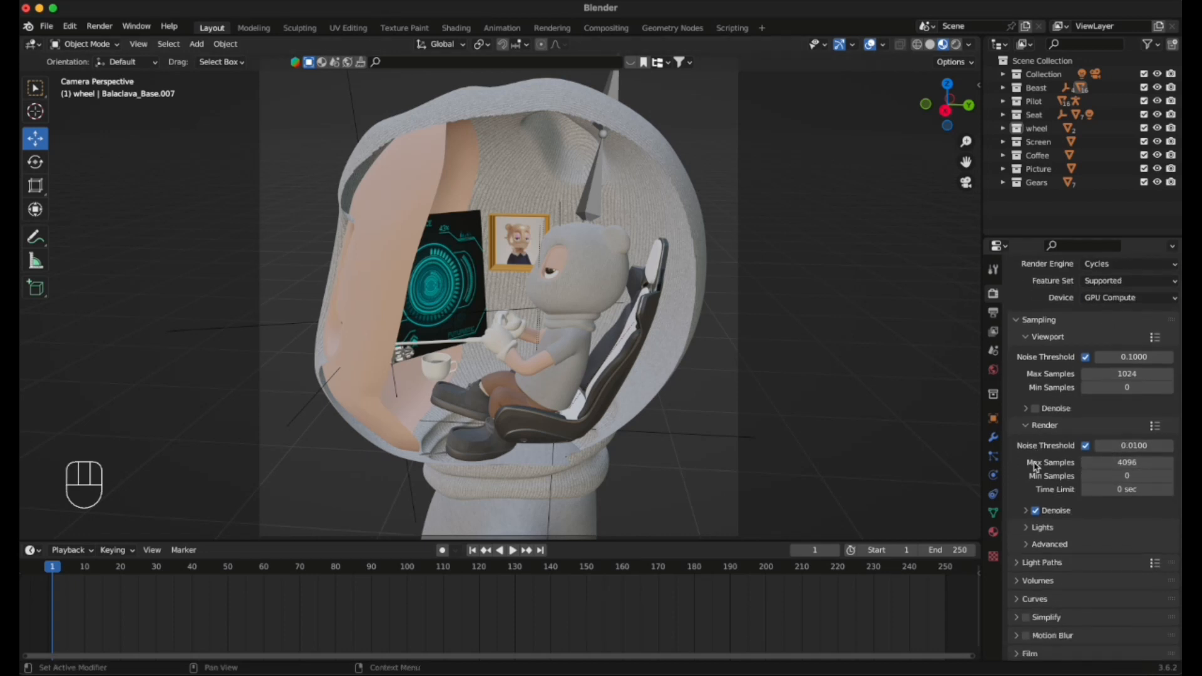
pyautogui.click(1126, 463)
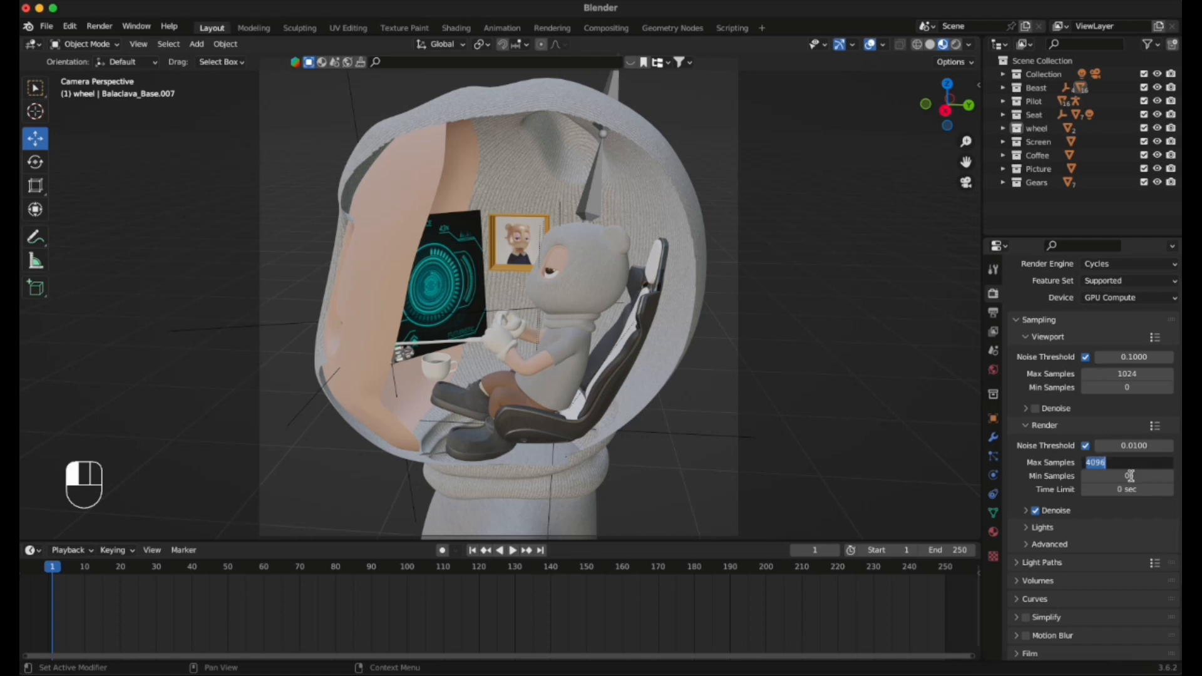
pyautogui.write('500')
pyautogui.click(777, 422)
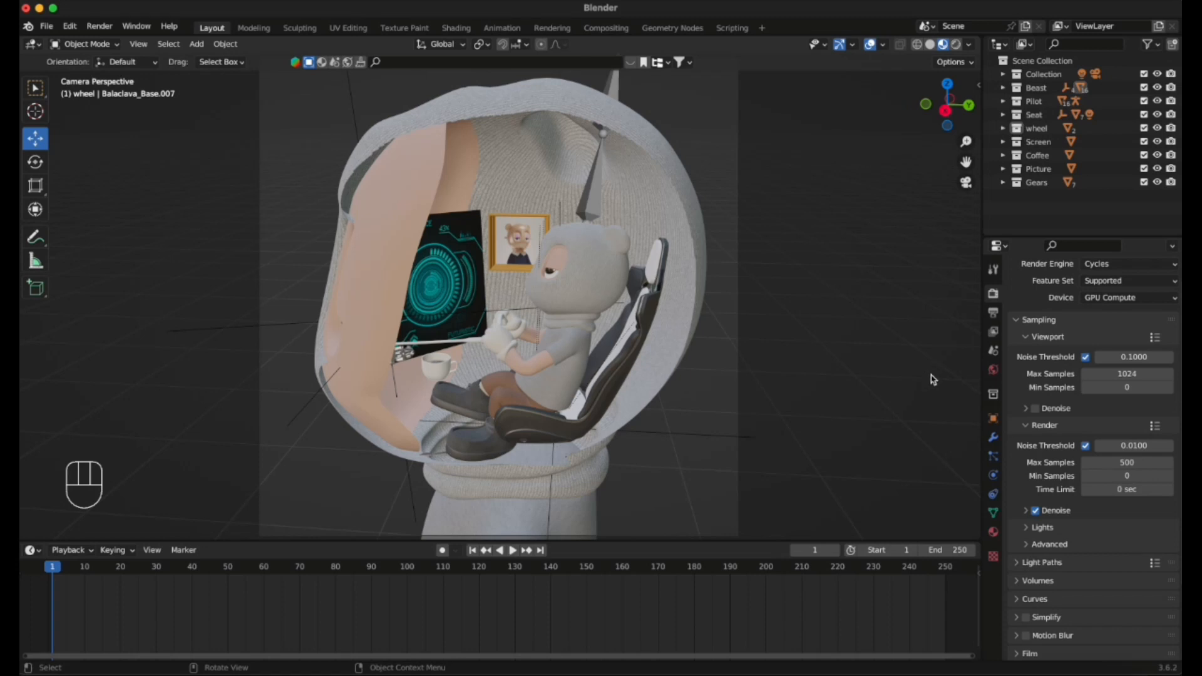
# Render the current frame with Cycles and close the render window.
pyautogui.click(99, 26)
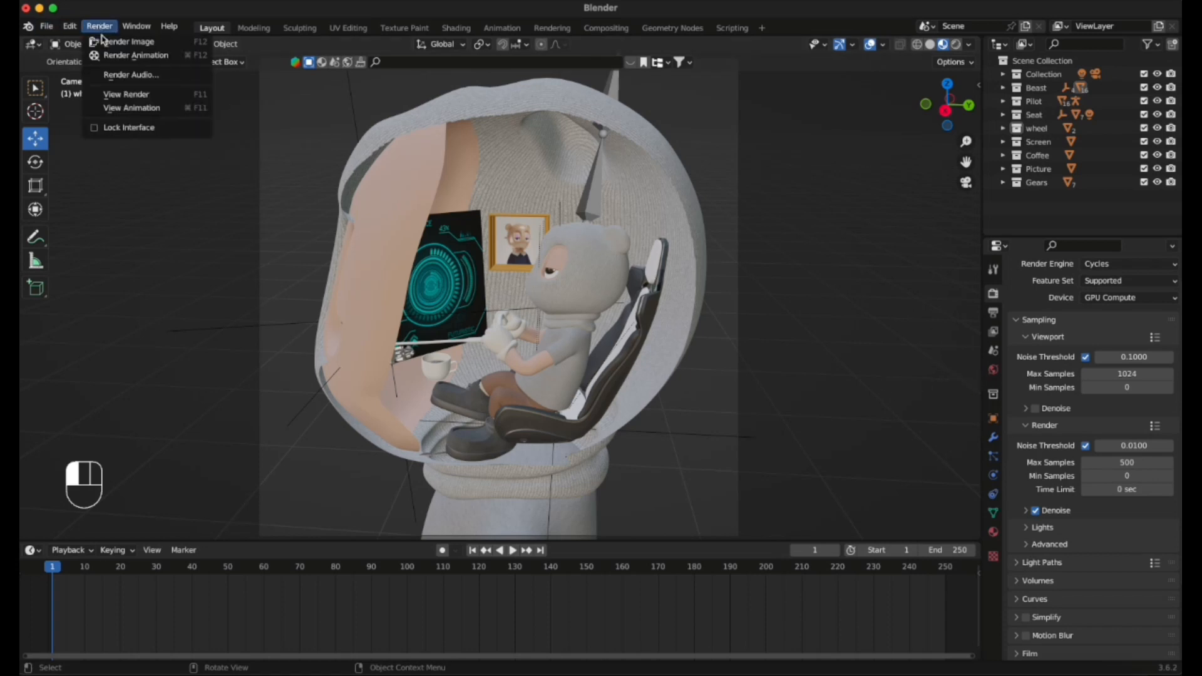
pyautogui.click(116, 41)
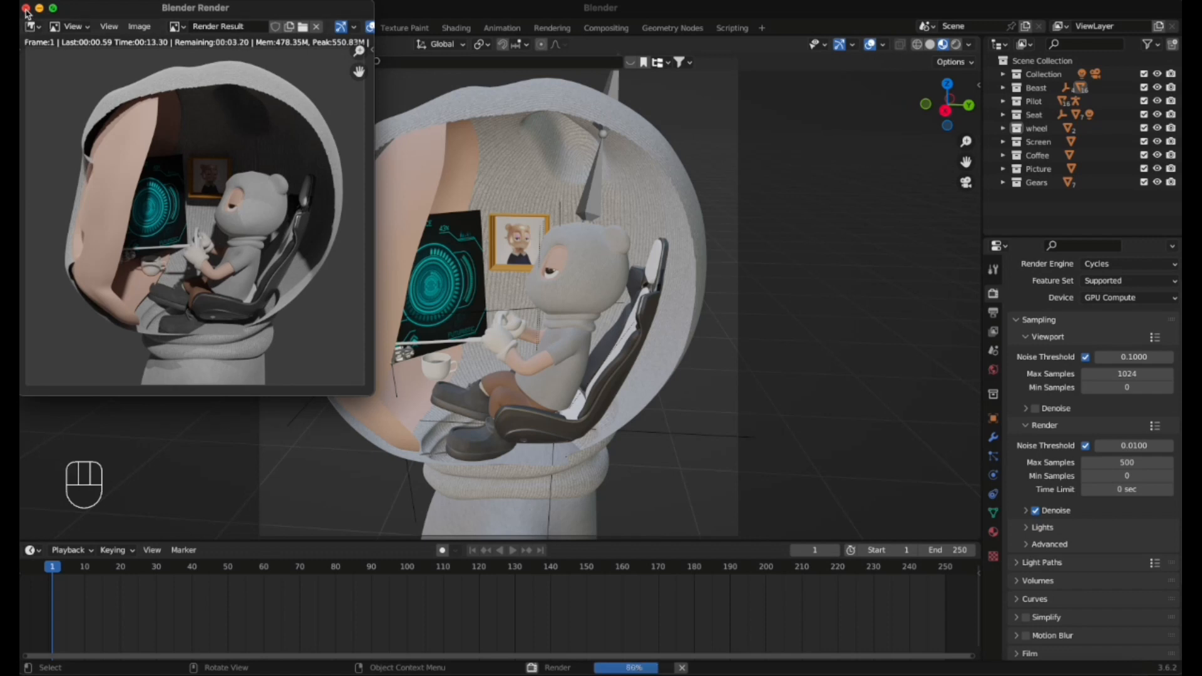
pyautogui.click(26, 8)
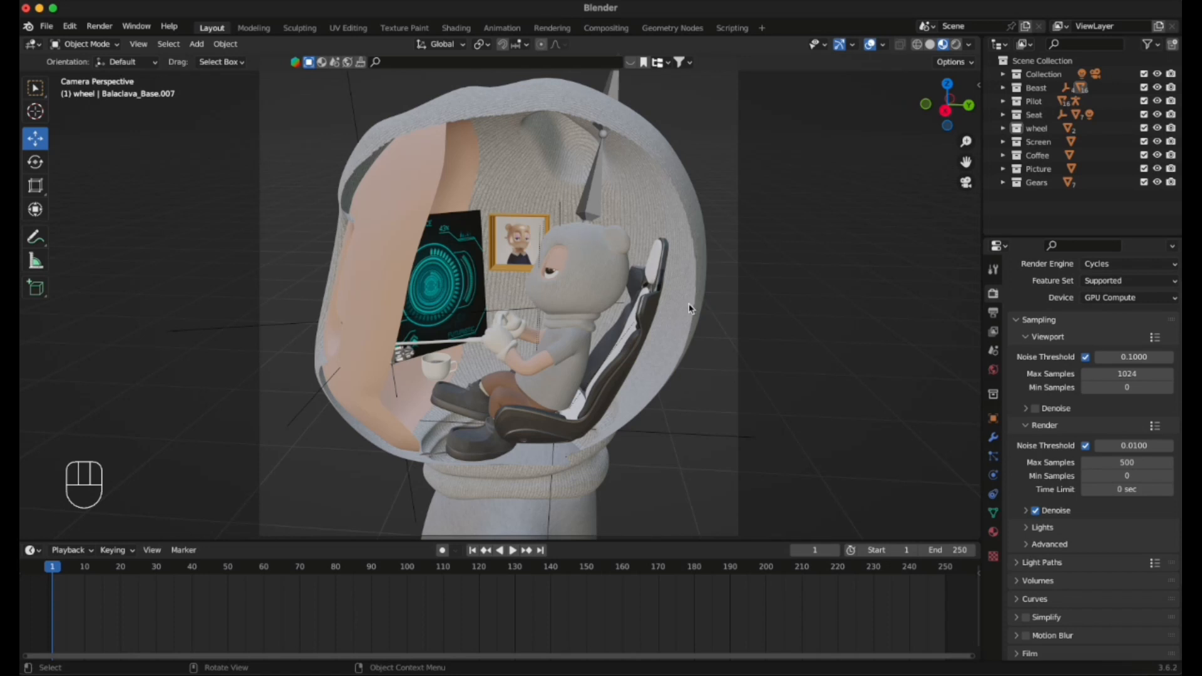
# Examine the pilot's torso and balaclava inside the cutaway head from the camera view.
pyautogui.scroll(2, 689, 306)
pyautogui.scroll(2, 686, 307)
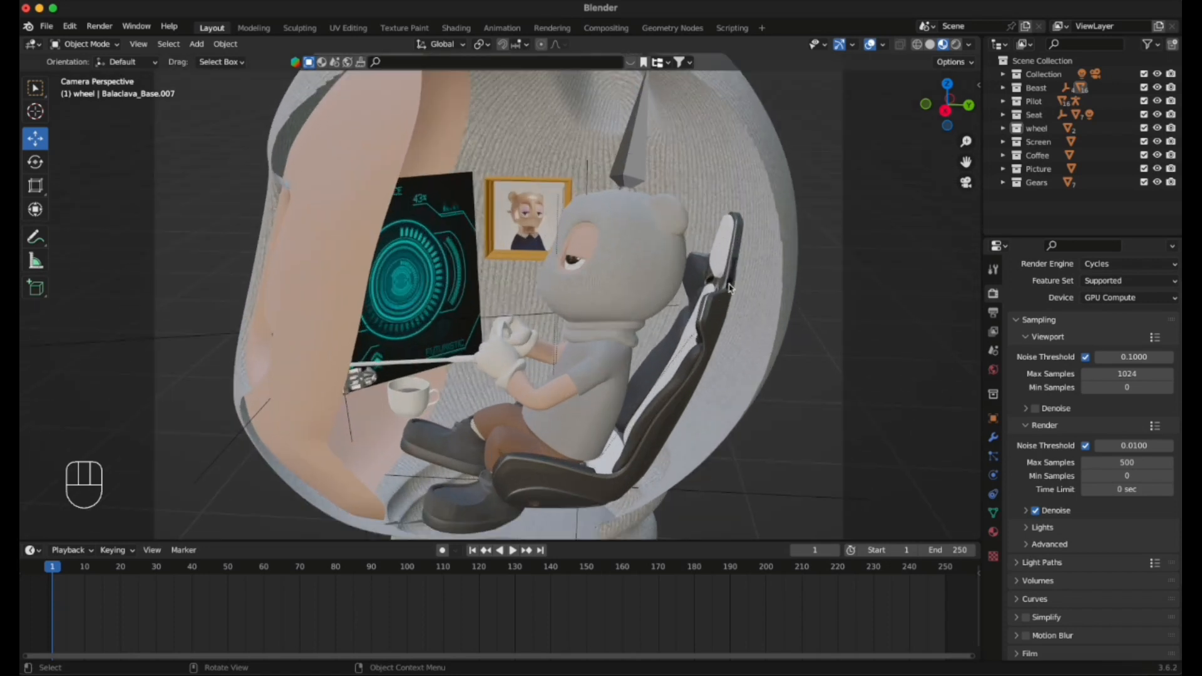
pyautogui.scroll(-2, 695, 284)
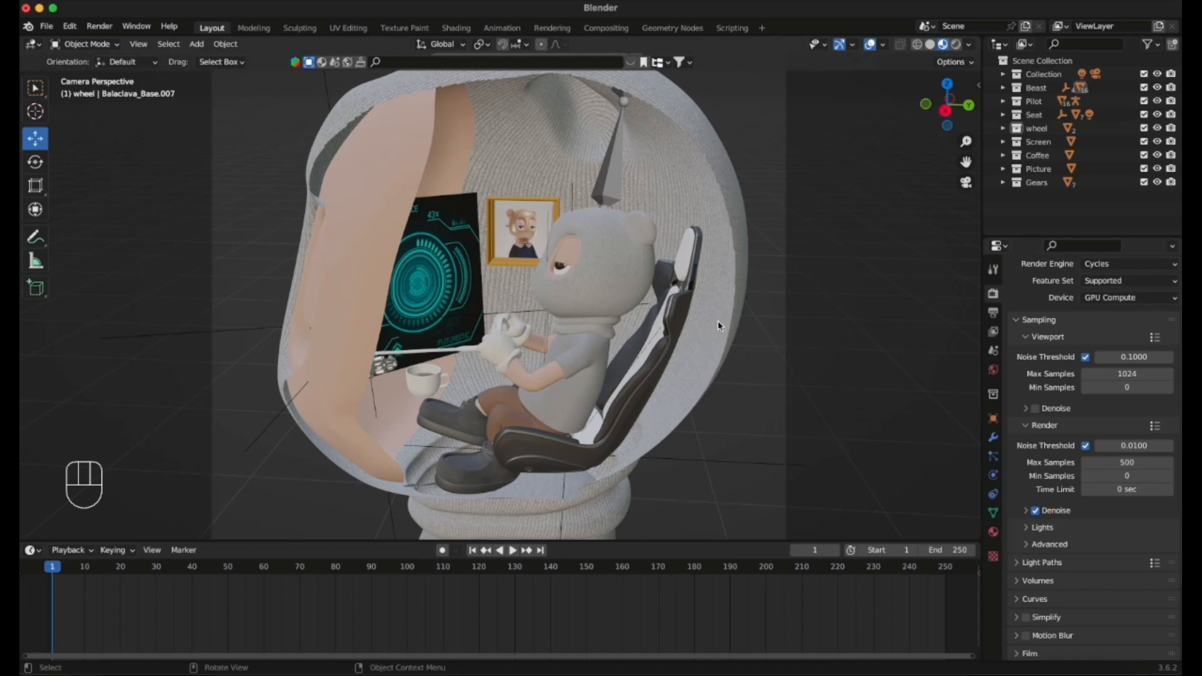
pyautogui.click(611, 277)
pyautogui.click(563, 383)
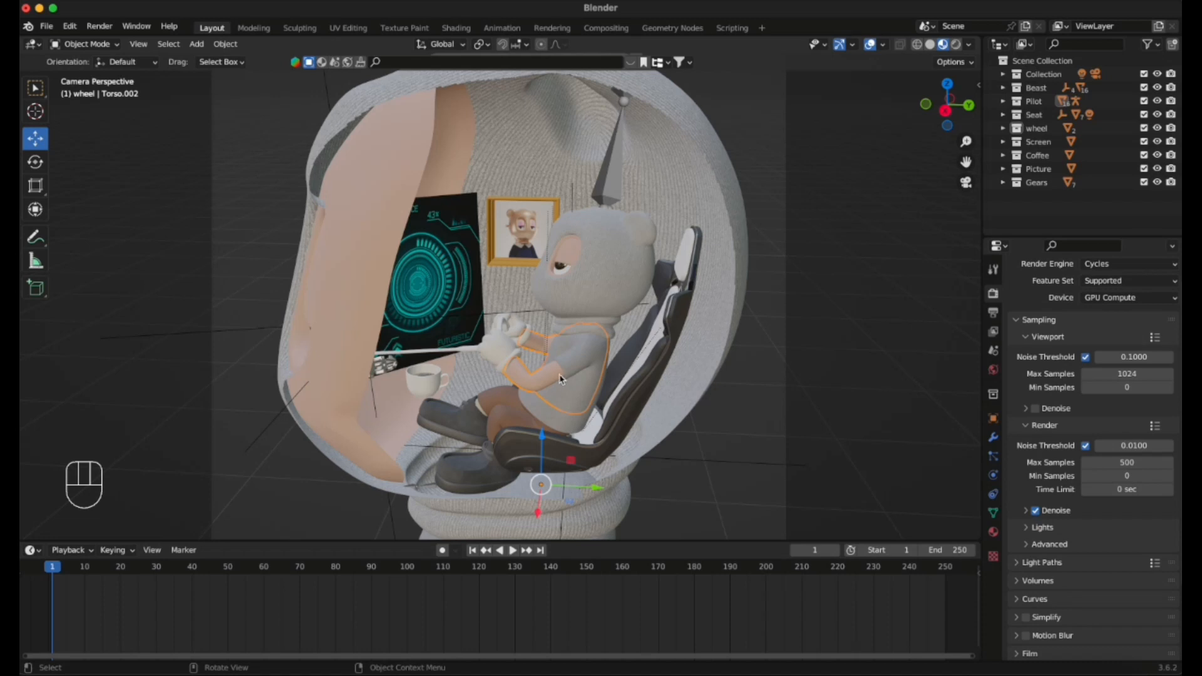
pyautogui.click(597, 277)
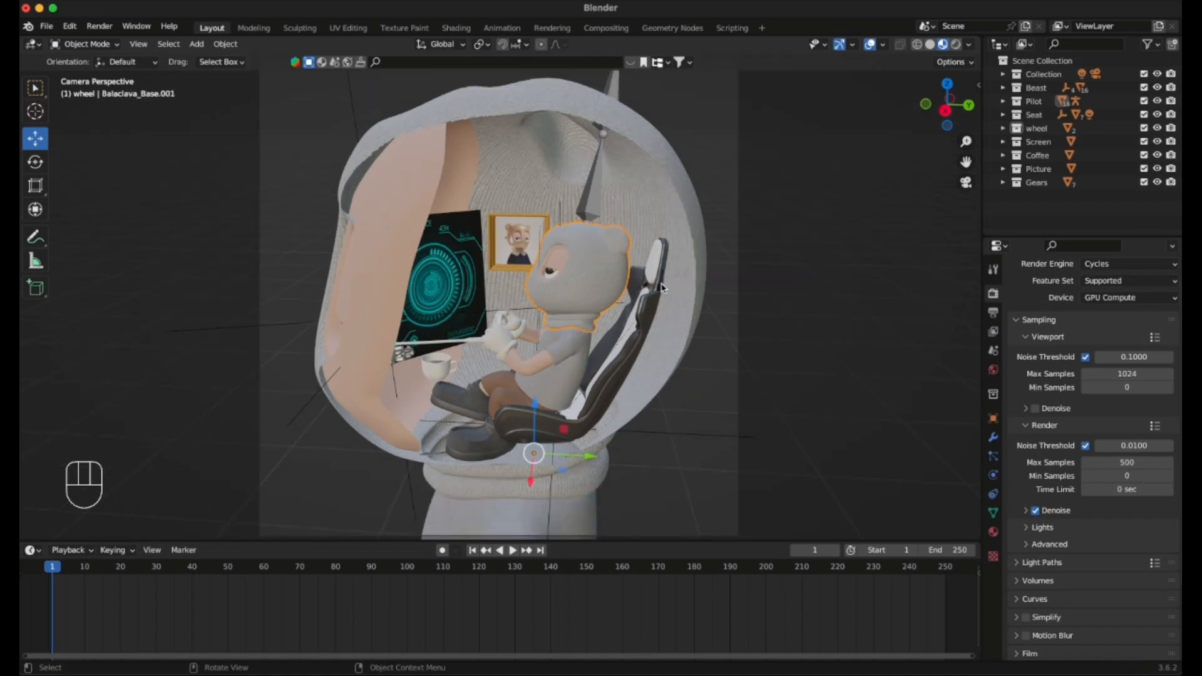
pyautogui.click(814, 305)
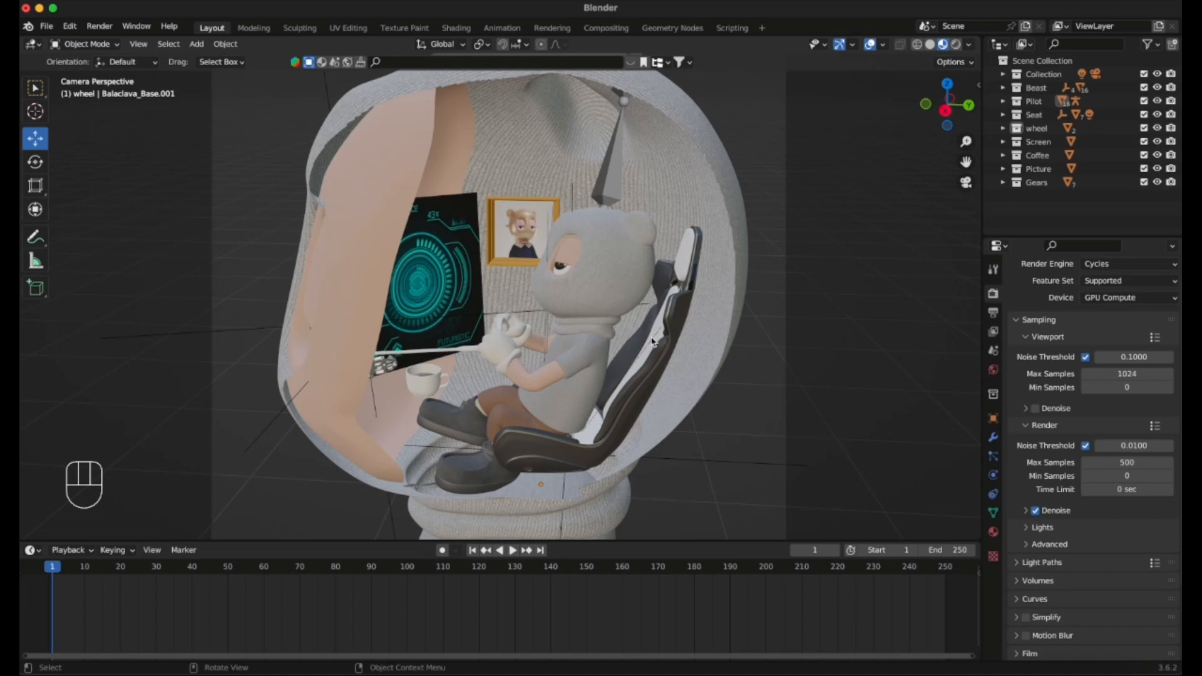
pyautogui.scroll(-1, 636, 336)
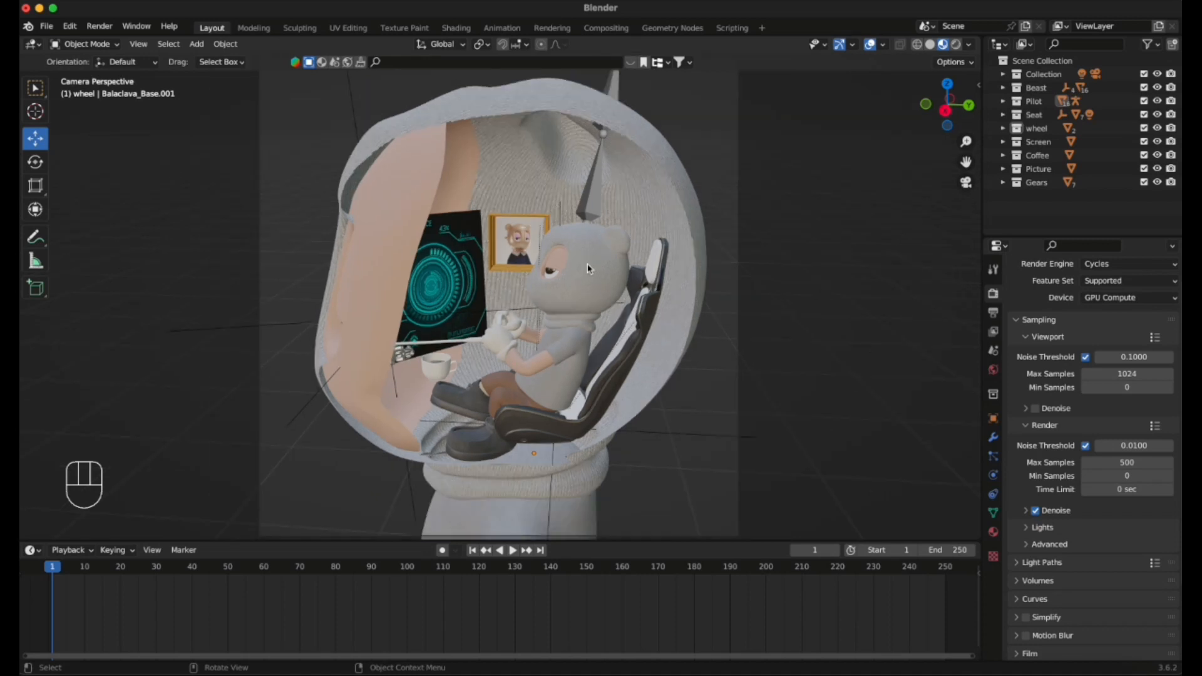
pyautogui.scroll(2, 593, 270)
pyautogui.scroll(-1, 593, 269)
# Examine the large character and the cockpit in its cutaway head from angles outside the camera view.
pyautogui.moveTo(588, 266); pyautogui.dragTo(756, 244, button='middle')
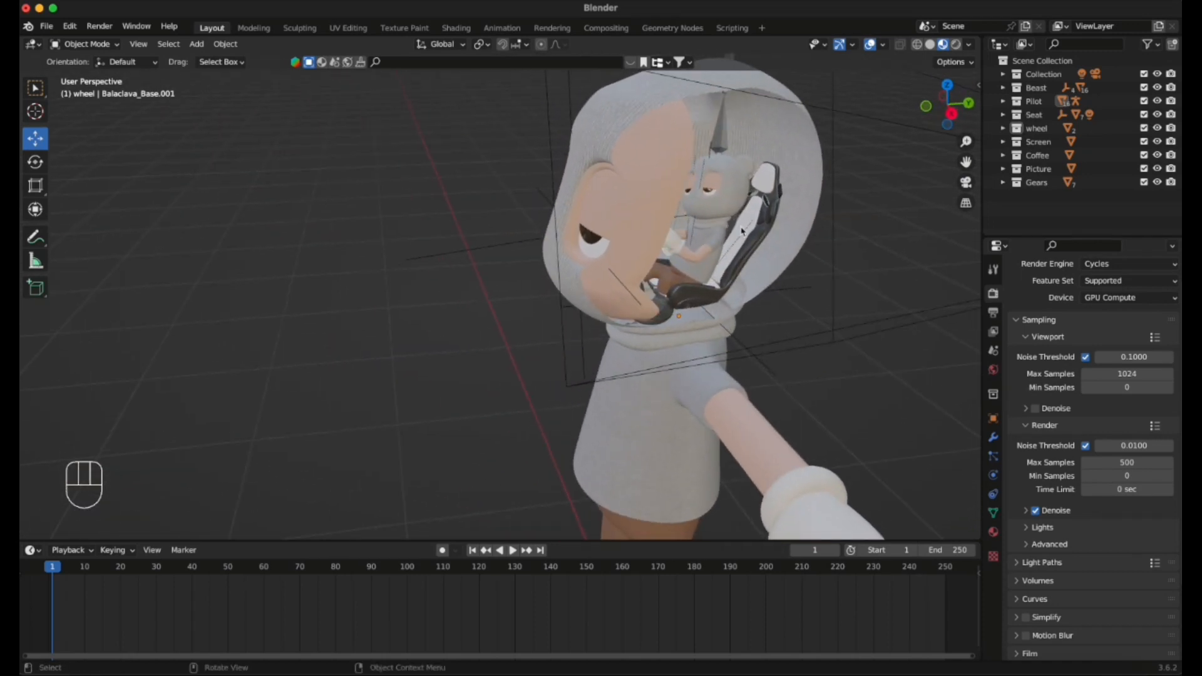
pyautogui.scroll(2, 756, 244)
pyautogui.scroll(-2, 808, 216)
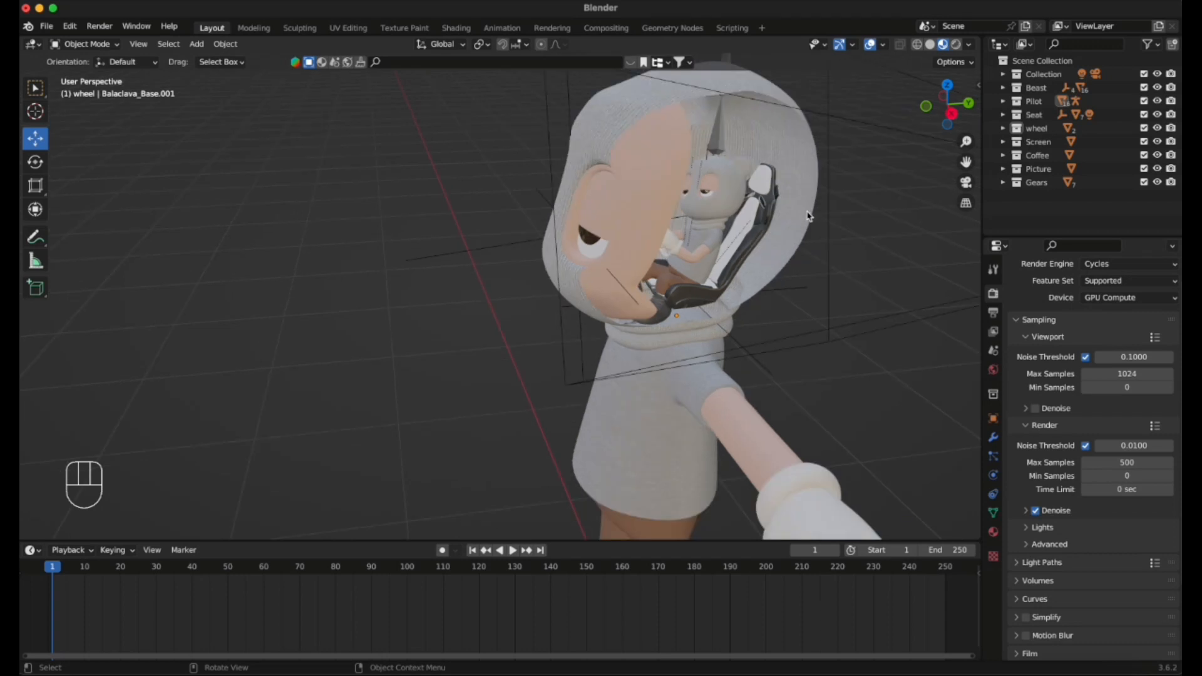
pyautogui.moveTo(966, 162); pyautogui.dragTo(714, 229)
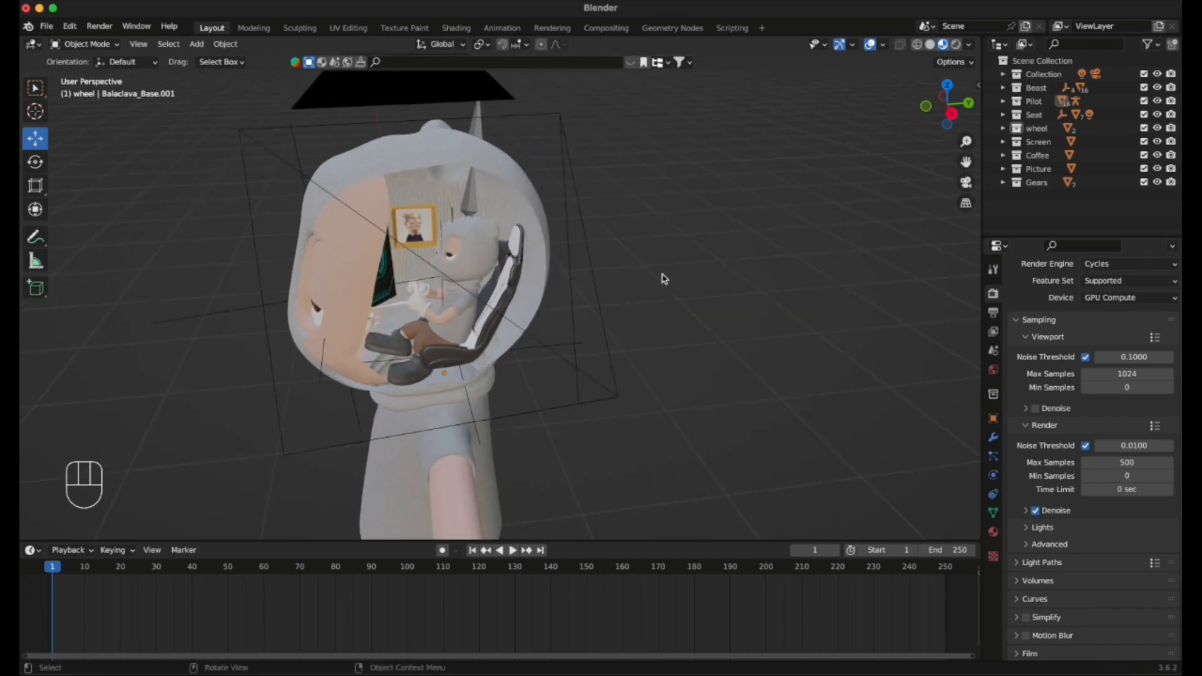
pyautogui.scroll(-2, 568, 276)
pyautogui.scroll(4, 568, 275)
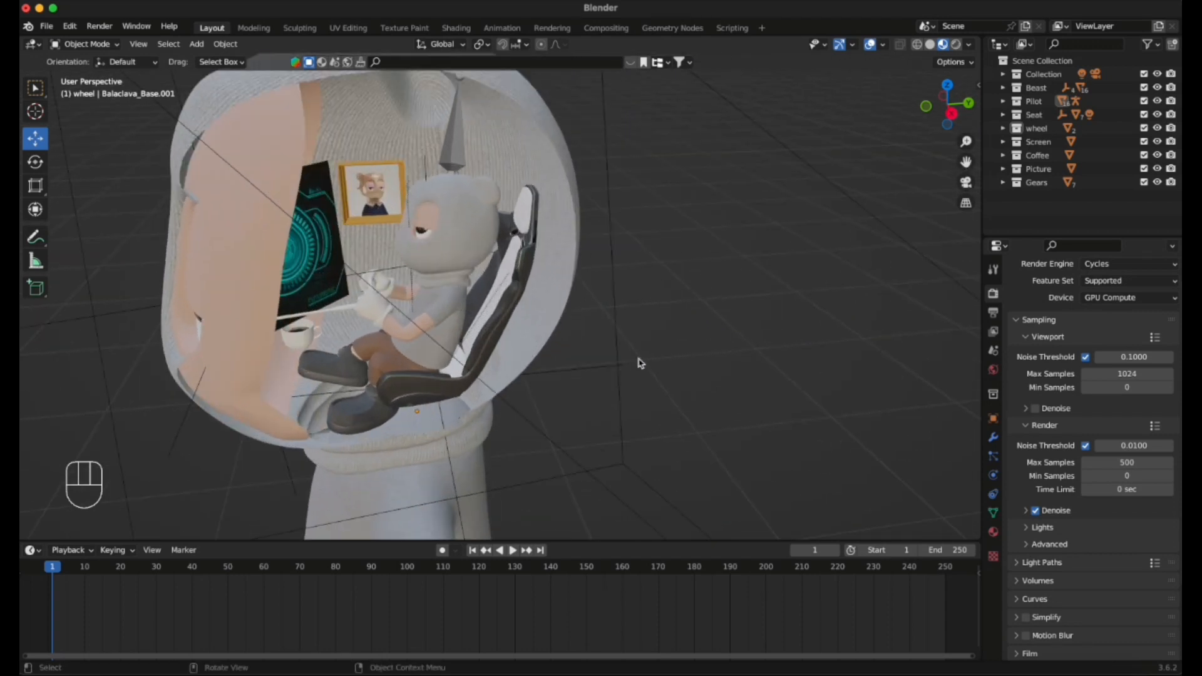
pyautogui.scroll(-1, 438, 346)
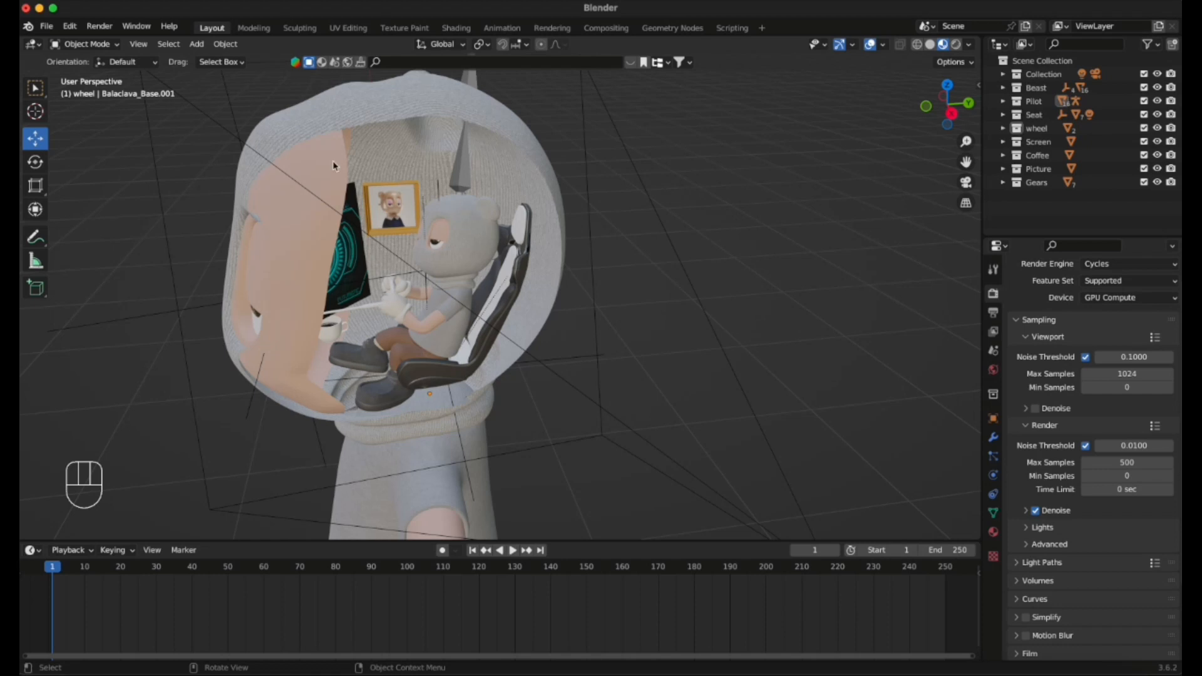
# Try cutting a rectangular opening in the back of the large balaclava head by box-selecting its mesh in Edit Mode.
pyautogui.click(967, 184)
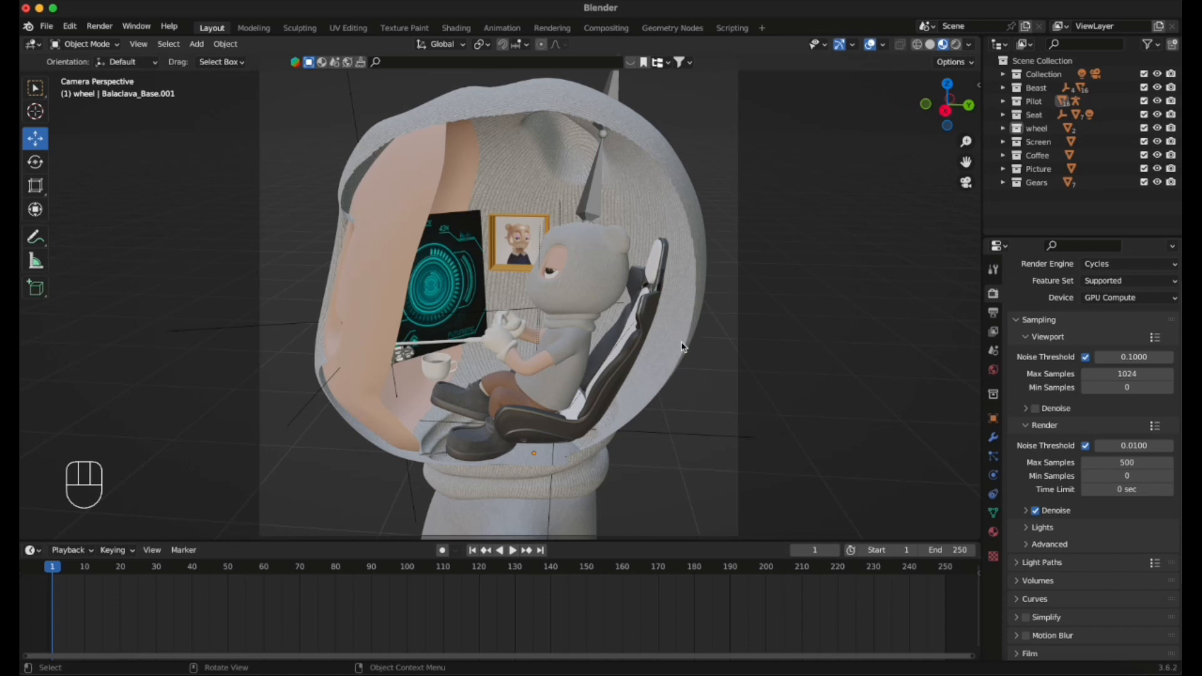
pyautogui.scroll(3, 673, 316)
pyautogui.scroll(-3, 741, 246)
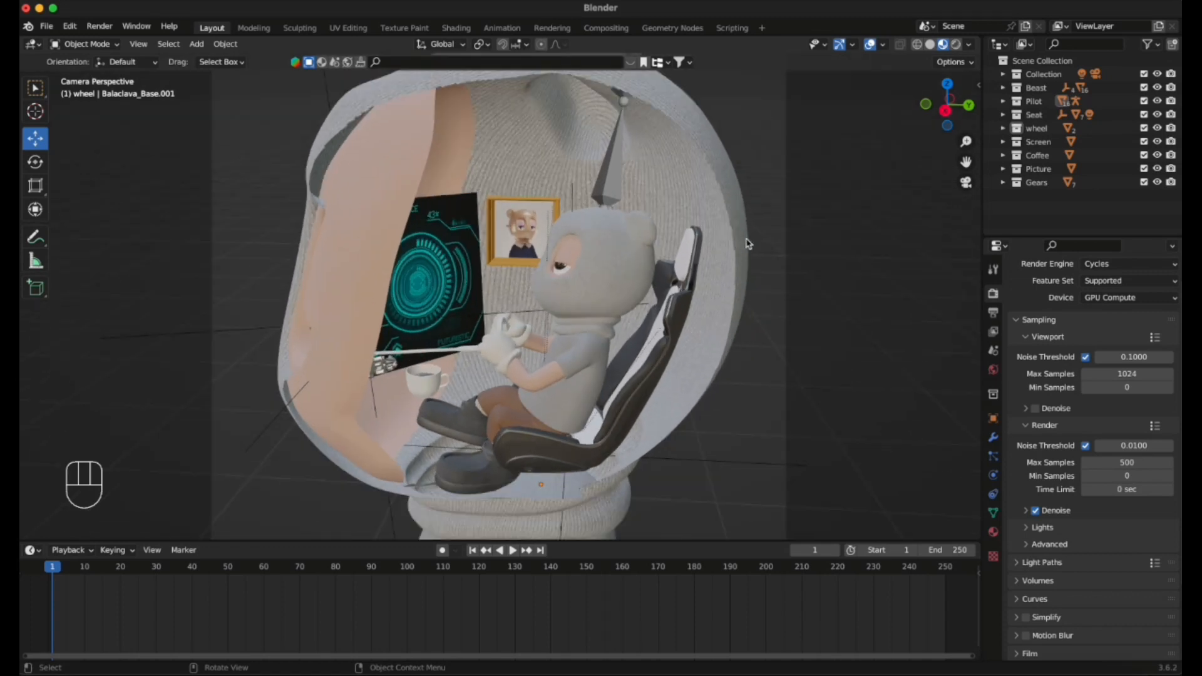
pyautogui.click(523, 120)
pyautogui.press('e')
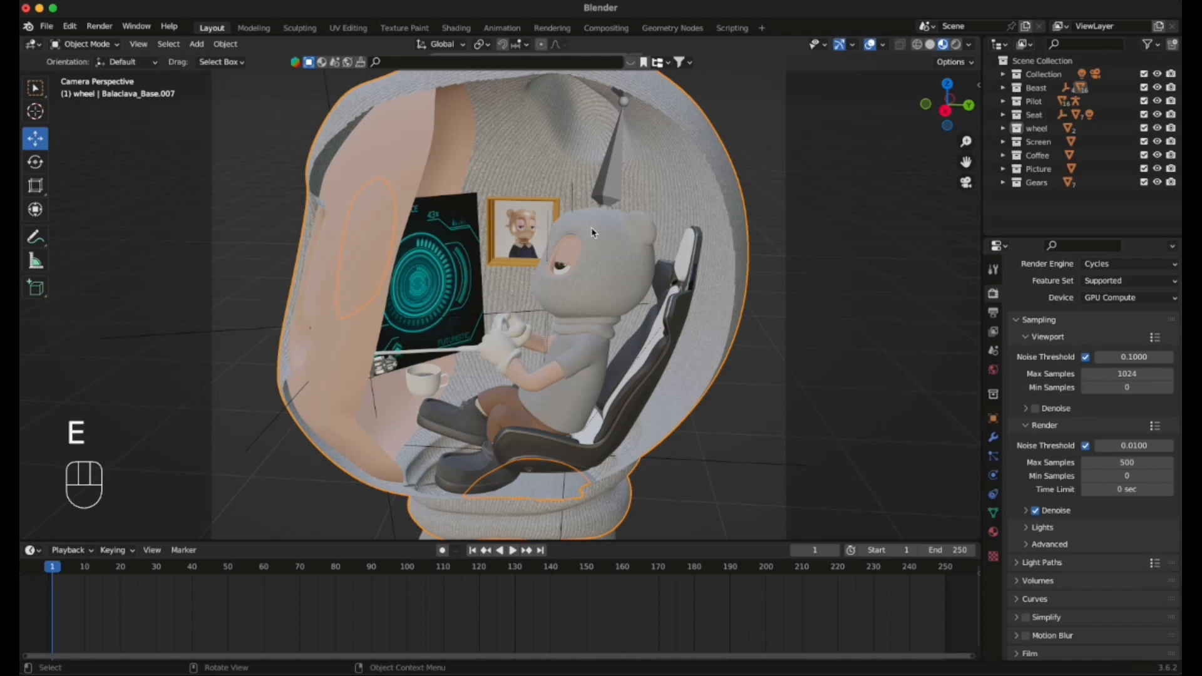
pyautogui.click(84, 44)
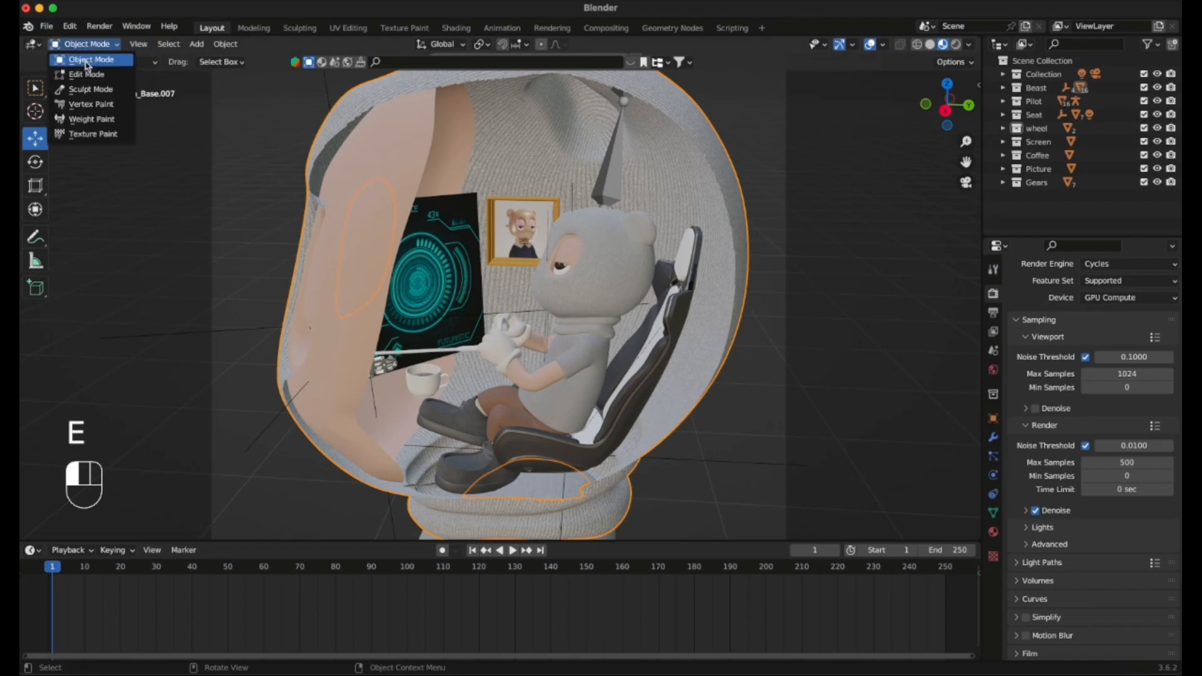
pyautogui.click(89, 73)
pyautogui.moveTo(718, 199); pyautogui.dragTo(644, 175, button='middle')
pyautogui.moveTo(640, 171); pyautogui.dragTo(784, 290)
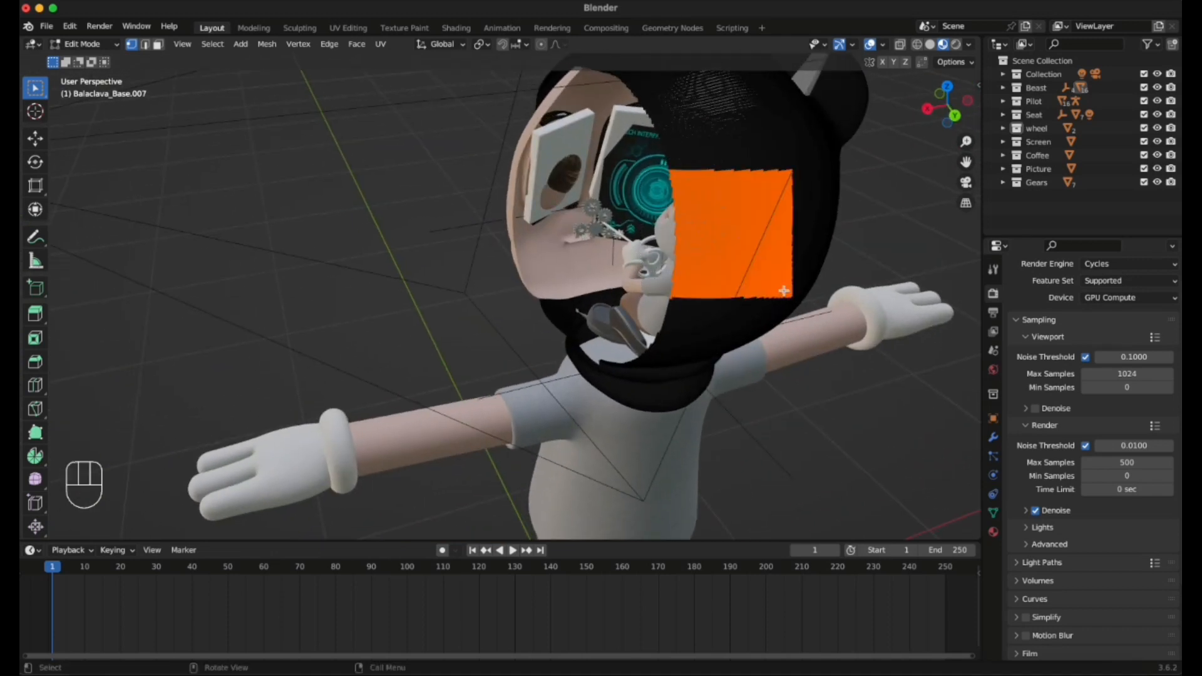
pyautogui.moveTo(694, 244); pyautogui.dragTo(664, 530, button='right')
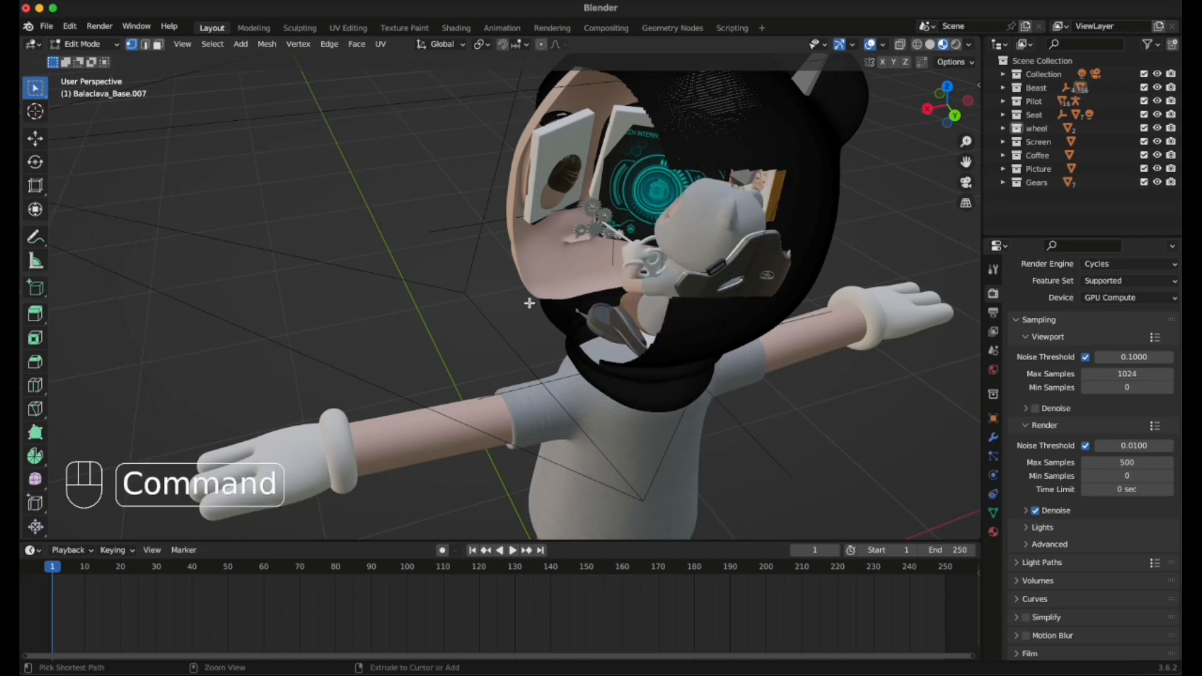
# Undo the opening cut in the balaclava mesh and return to Object Mode.
pyautogui.press('super+z')
pyautogui.click(366, 271)
pyautogui.moveTo(397, 264); pyautogui.dragTo(529, 250, button='middle')
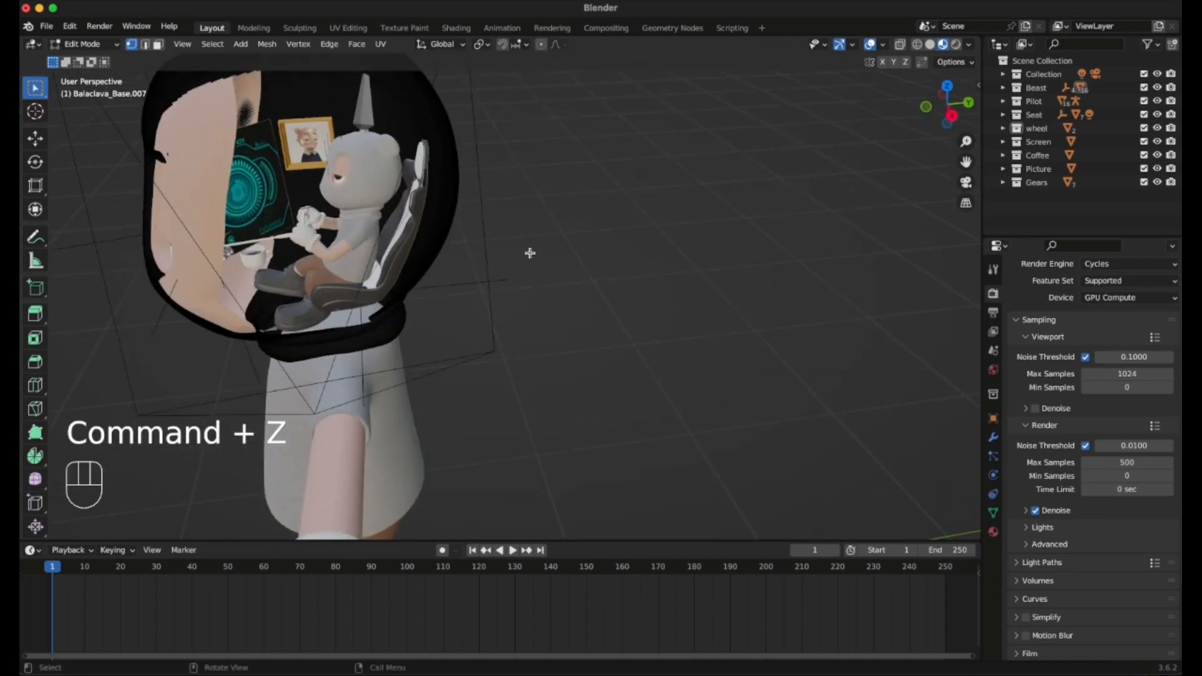
pyautogui.click(85, 44)
pyautogui.click(87, 54)
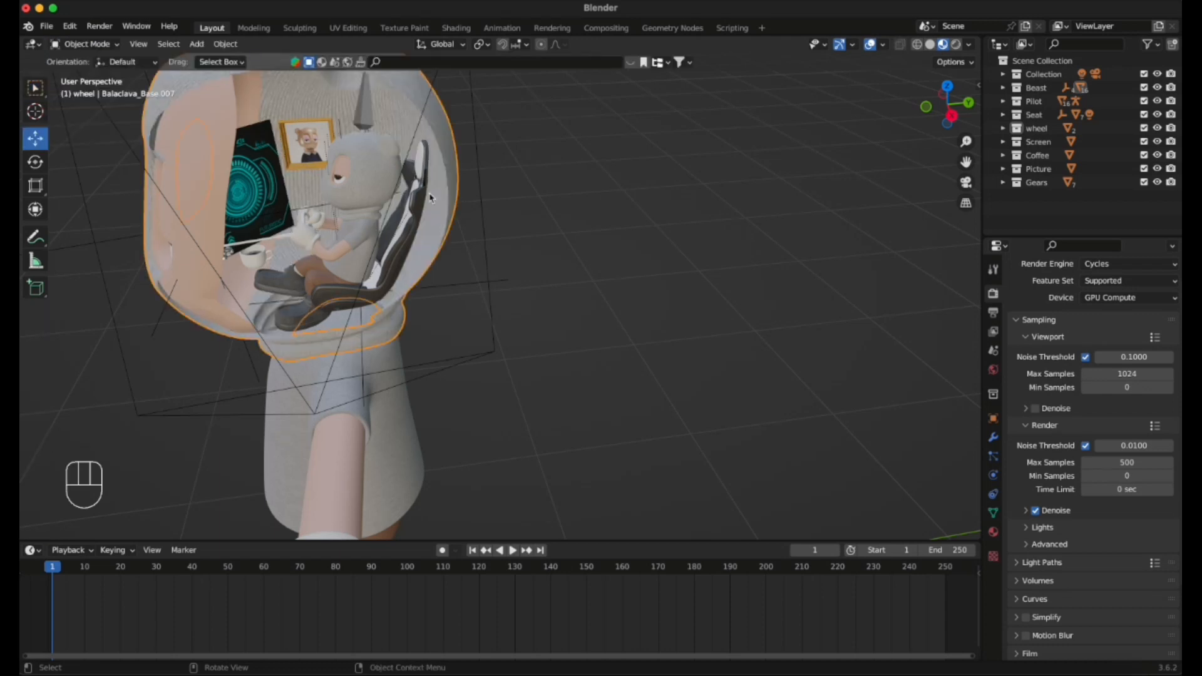
# Replace the leather material on the pilot's steering wheel (Lenker) with Brushed Aluminium Dark.
pyautogui.moveTo(432, 224); pyautogui.dragTo(401, 234, button='middle')
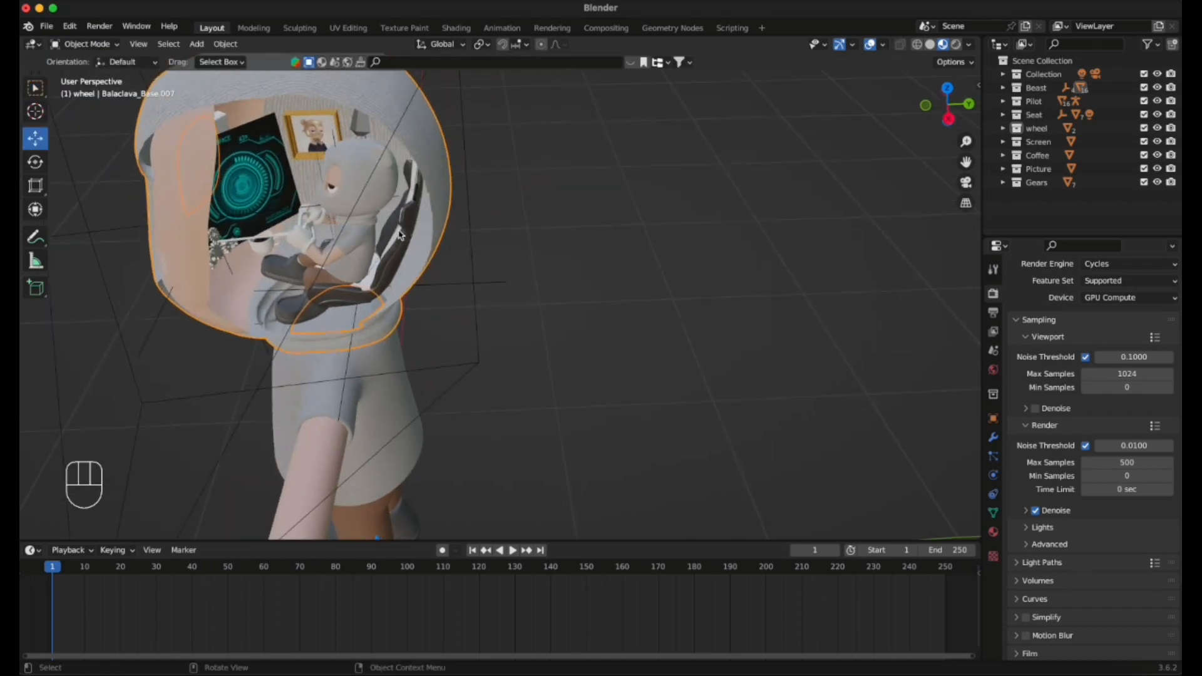
pyautogui.click(303, 222)
pyautogui.scroll(2, 375, 254)
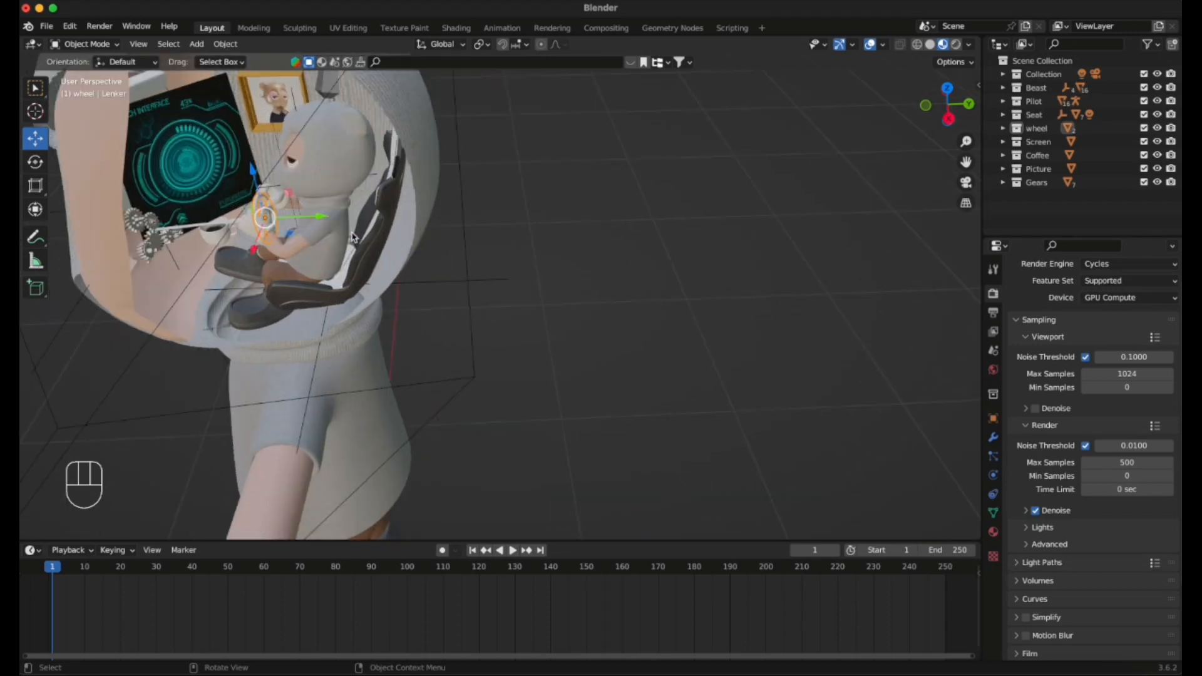
pyautogui.keyDown('shift'); pyautogui.moveTo(302, 224); pyautogui.dragTo(429, 247, button='middle'); pyautogui.keyUp('shift')
pyautogui.click(626, 293)
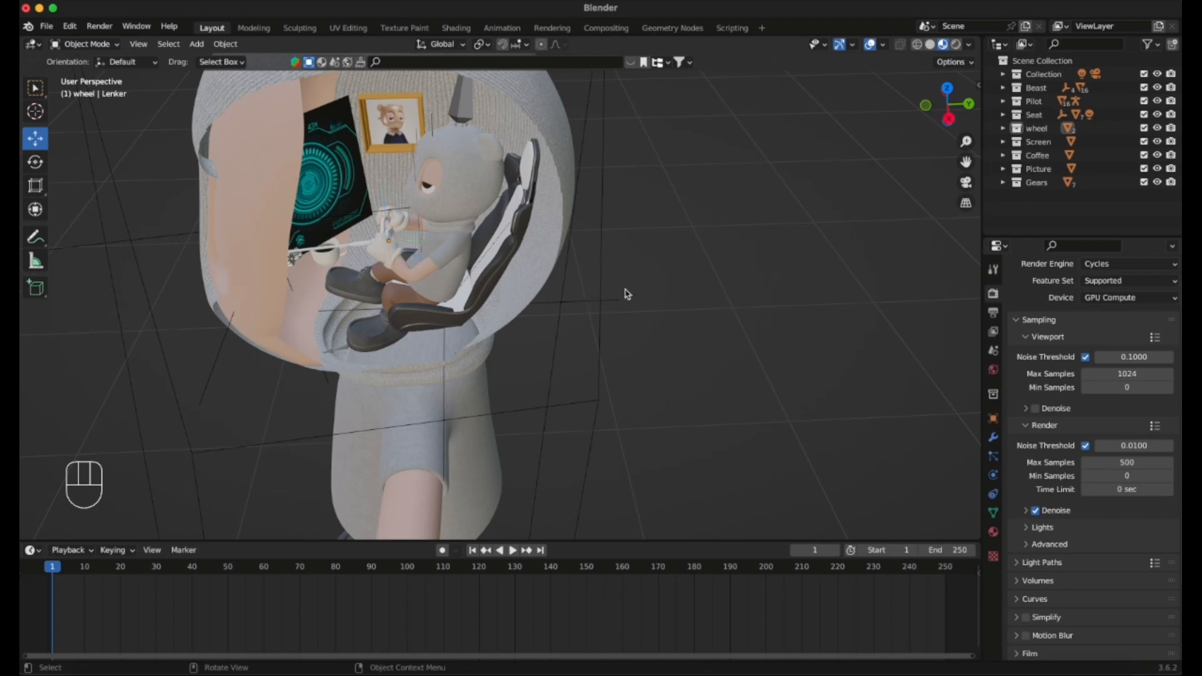
pyautogui.click(383, 227)
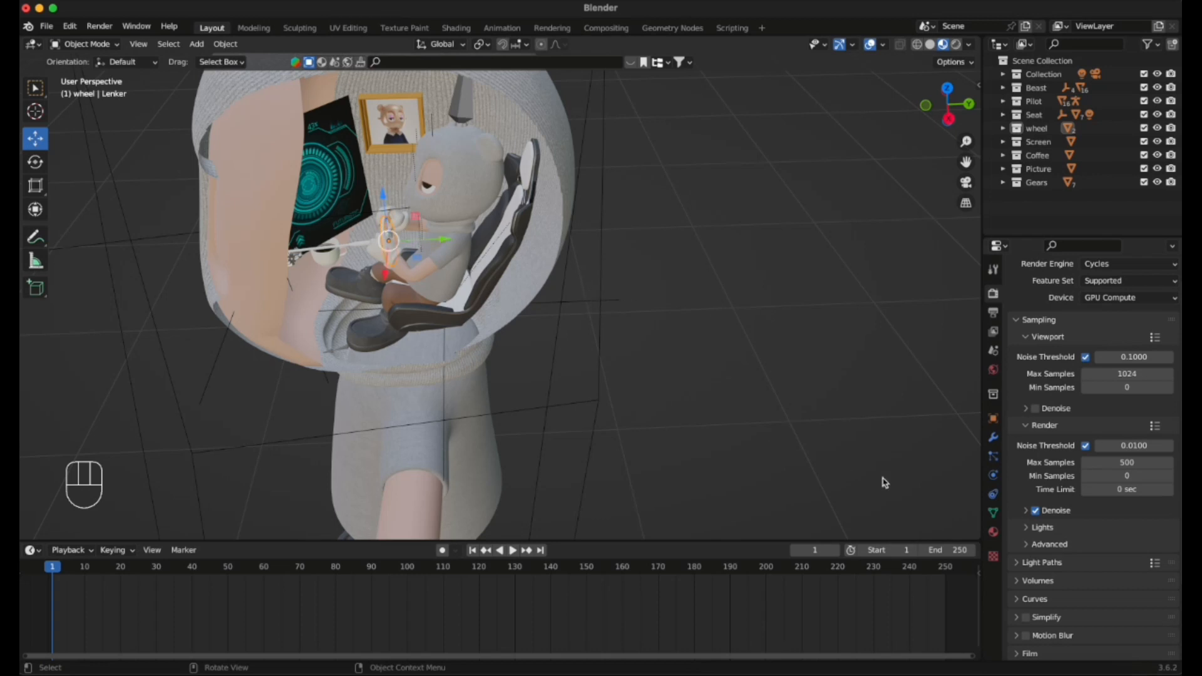
pyautogui.click(994, 533)
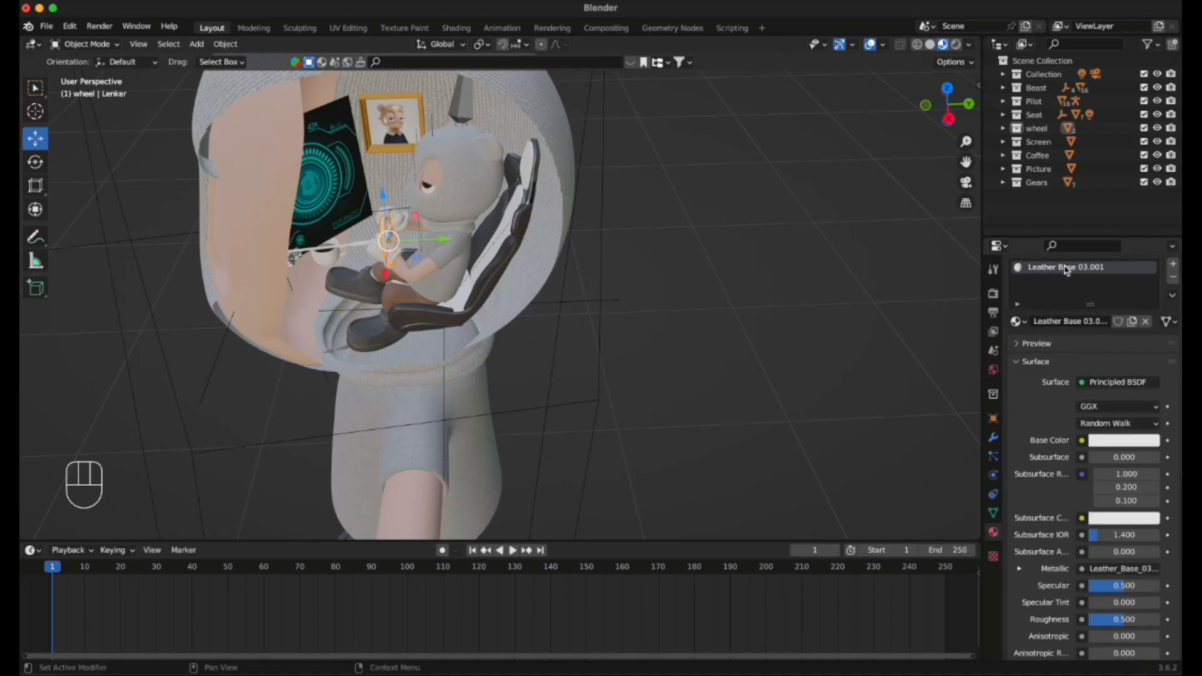
pyautogui.click(1174, 281)
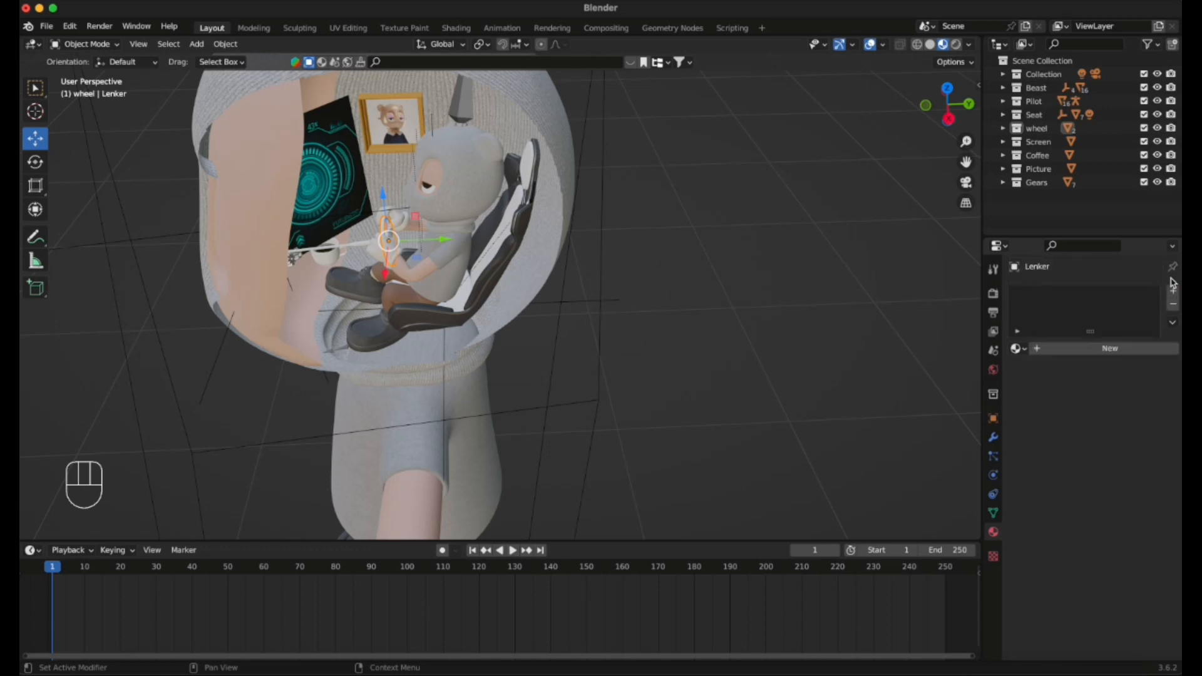
pyautogui.click(1017, 349)
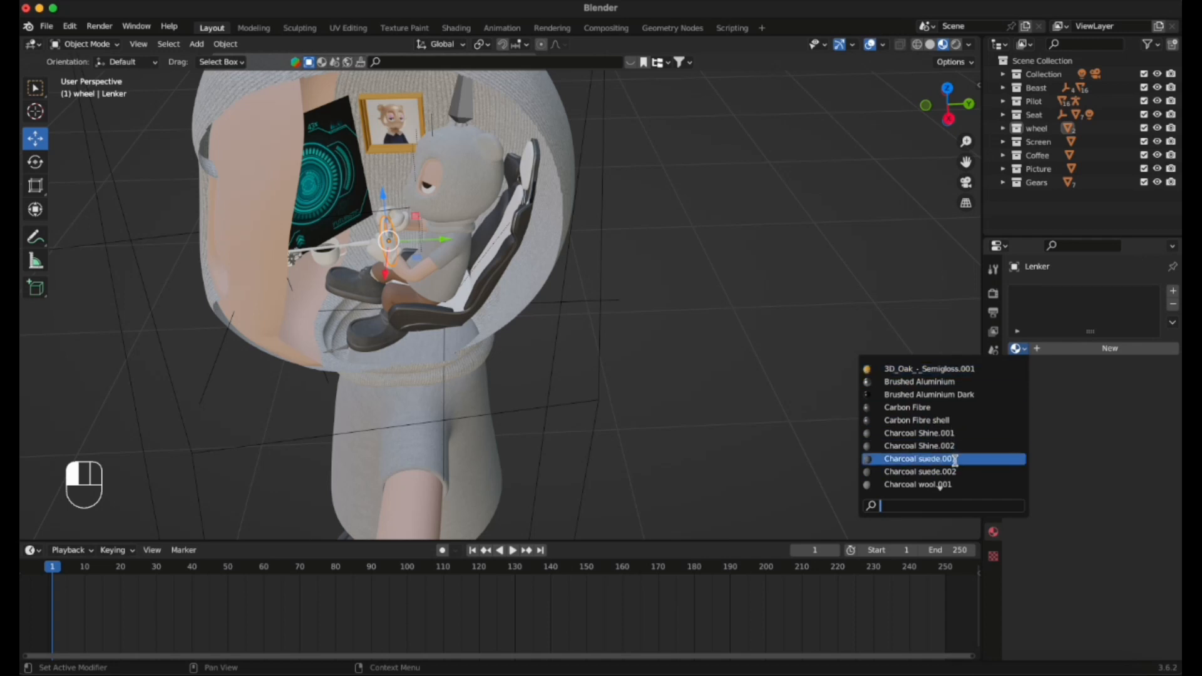
pyautogui.click(976, 394)
pyautogui.click(775, 303)
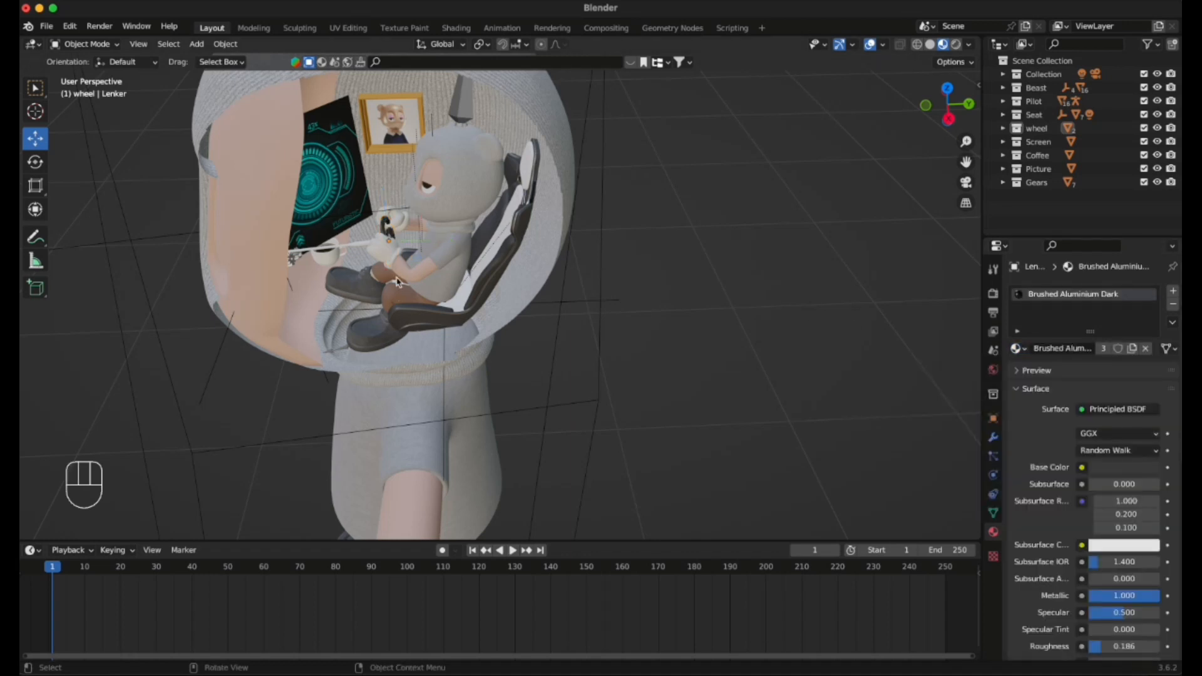
# Replace Material.003 on the steering column (Lenkseule) with Carbon Fibre shell.
pyautogui.click(358, 253)
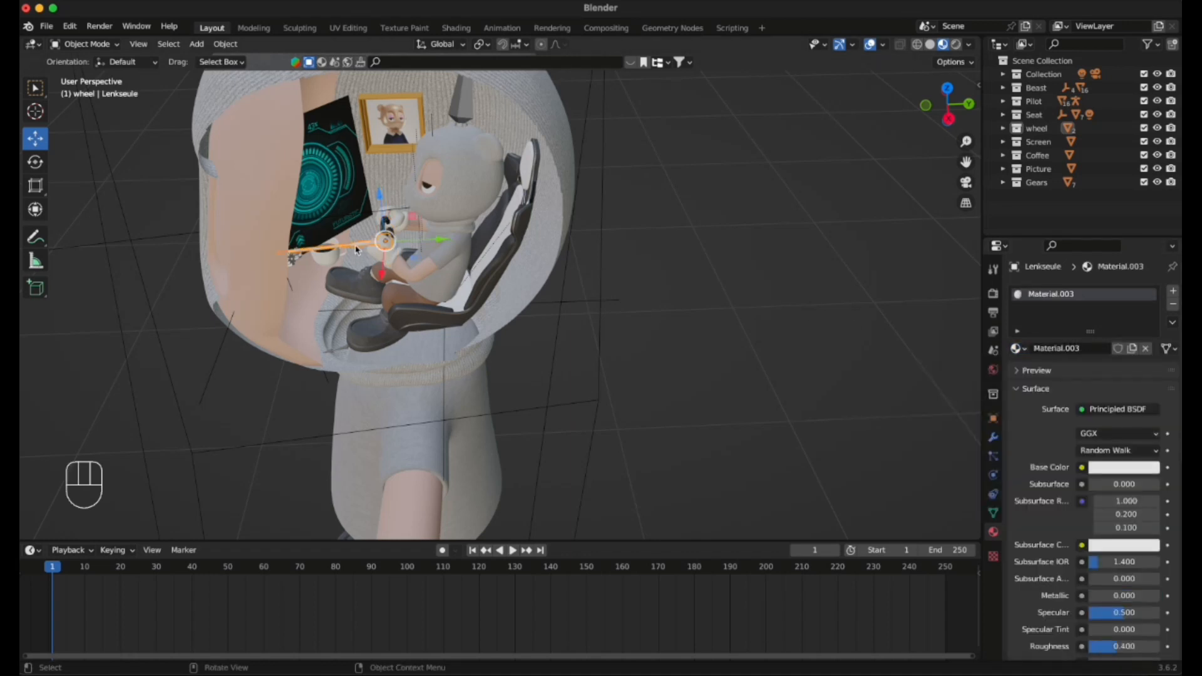
pyautogui.click(1171, 308)
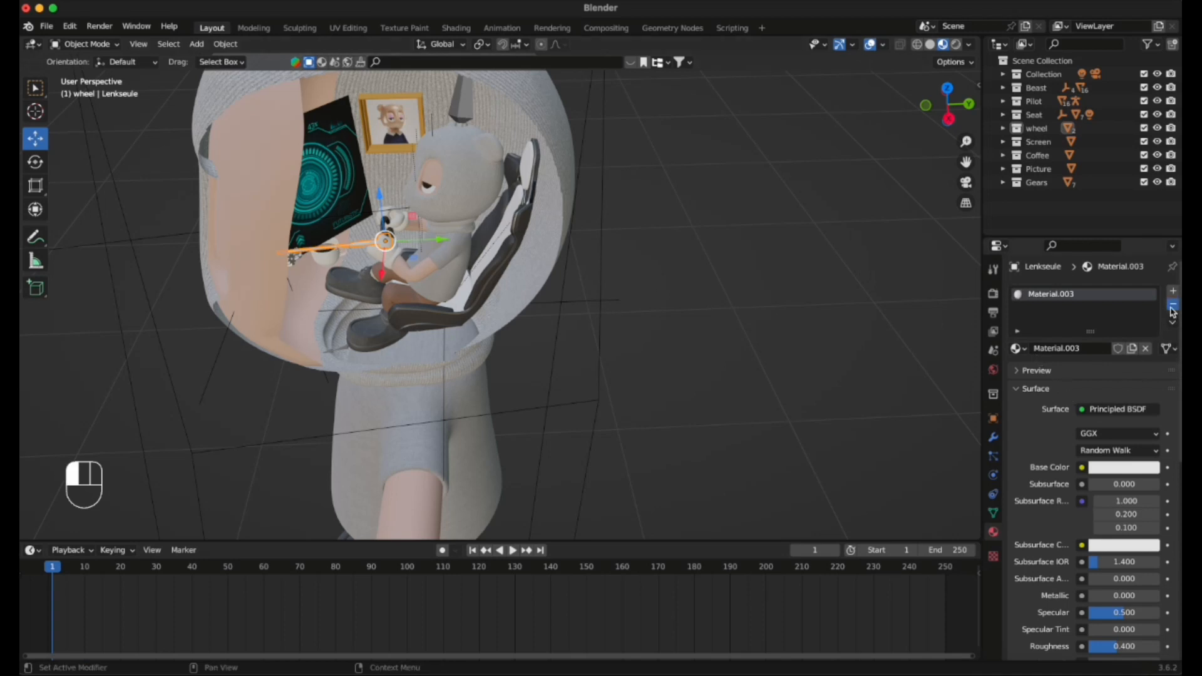
pyautogui.click(1017, 348)
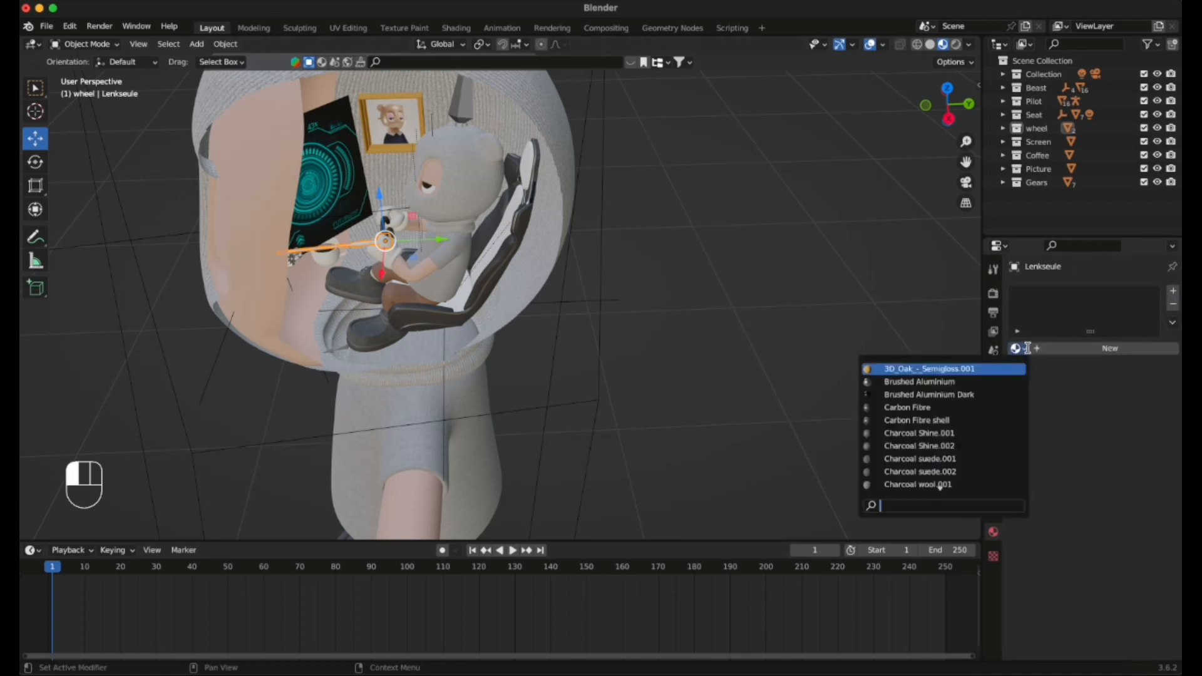
pyautogui.click(967, 422)
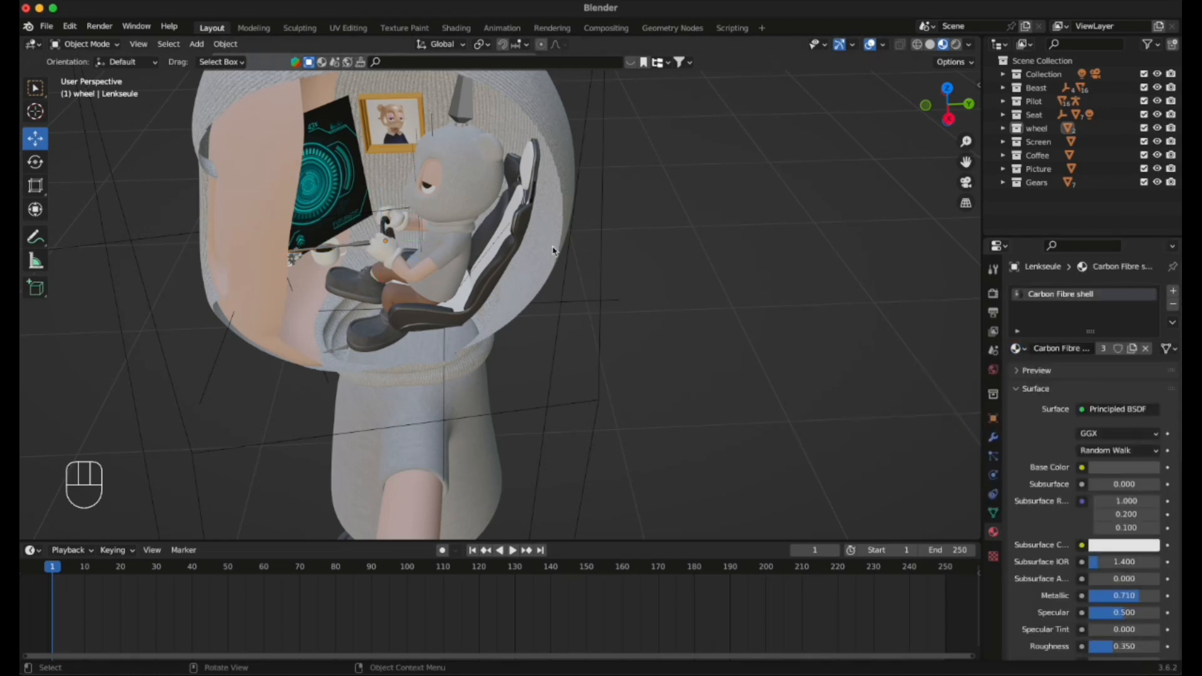
pyautogui.moveTo(554, 251)
pyautogui.mouseDown(button='middle')
pyautogui.moveTo(533, 249)
pyautogui.moveTo(545, 241)
pyautogui.mouseUp(button='middle')
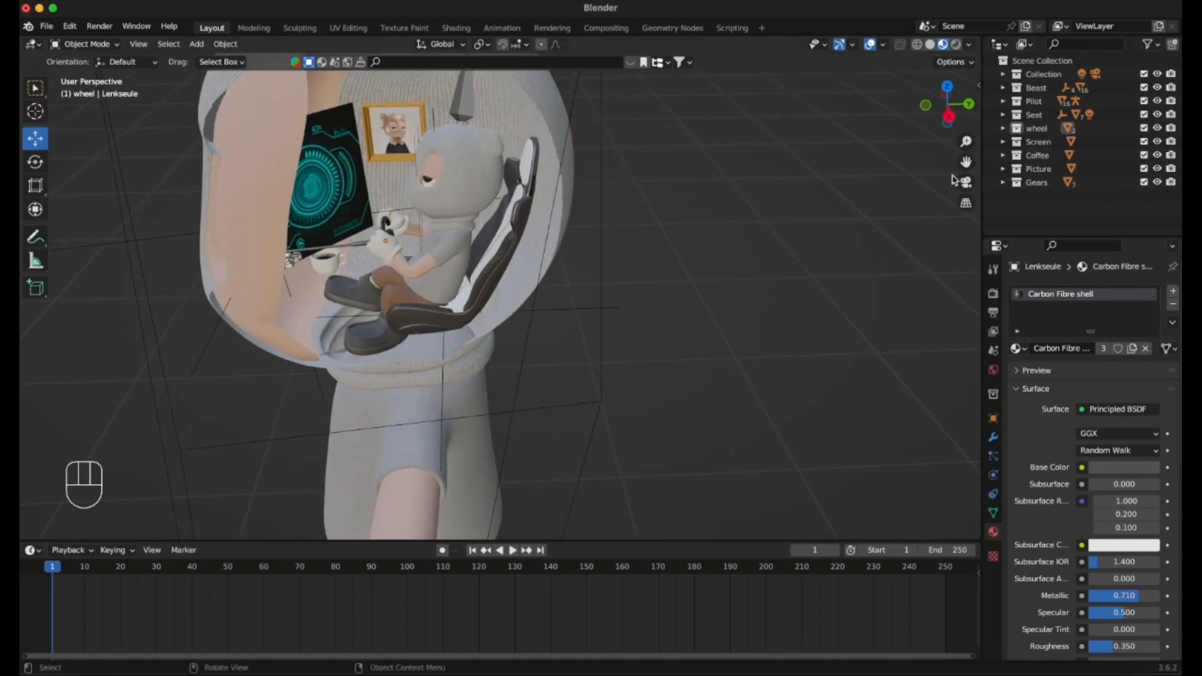
# Render the current frame from the camera view to check the new steering materials, and close the render window.
pyautogui.click(966, 182)
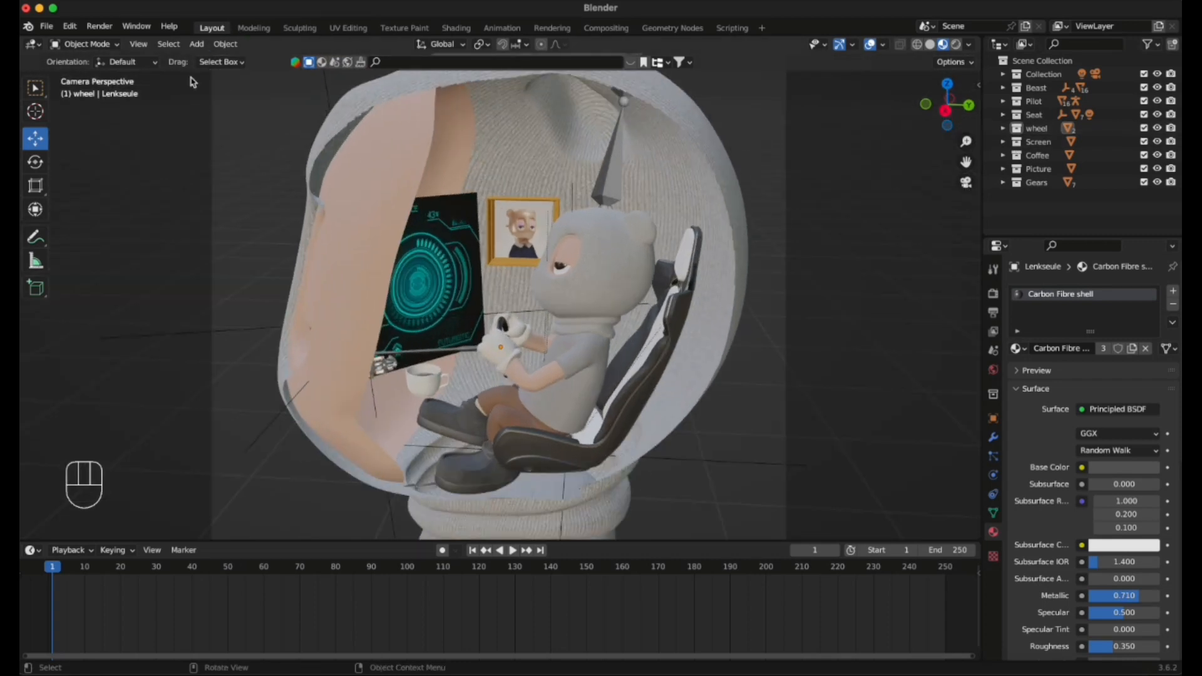
pyautogui.scroll(-1, 149, 125)
pyautogui.click(100, 27)
pyautogui.click(110, 40)
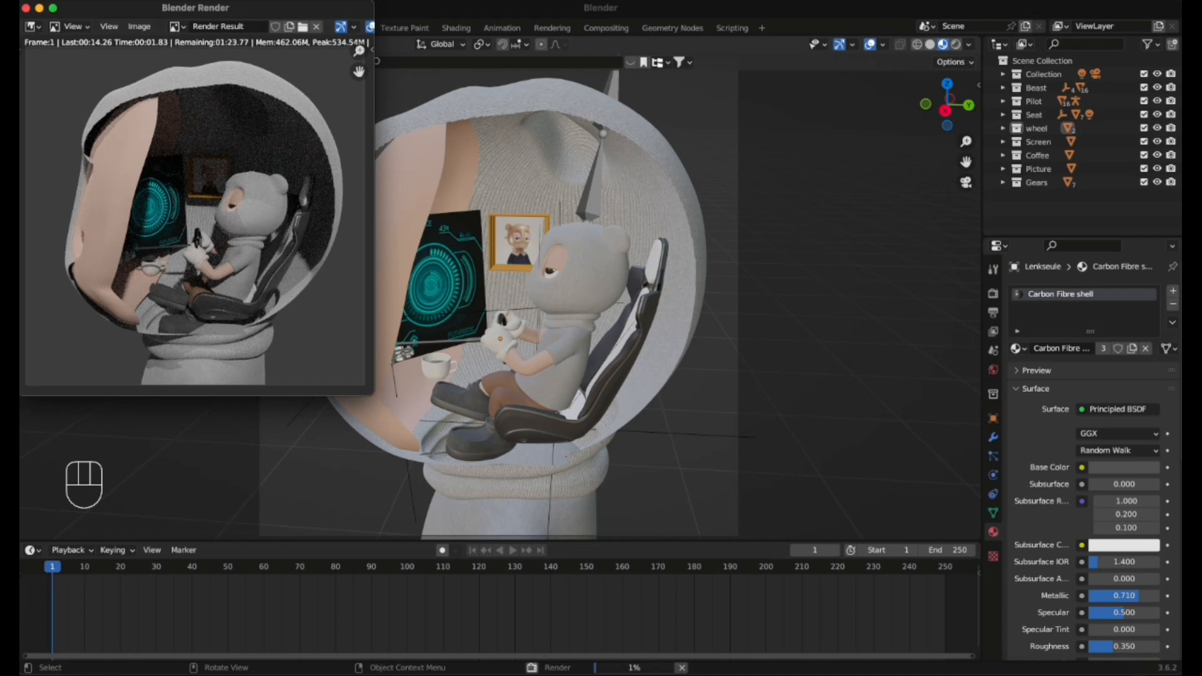
pyautogui.click(26, 8)
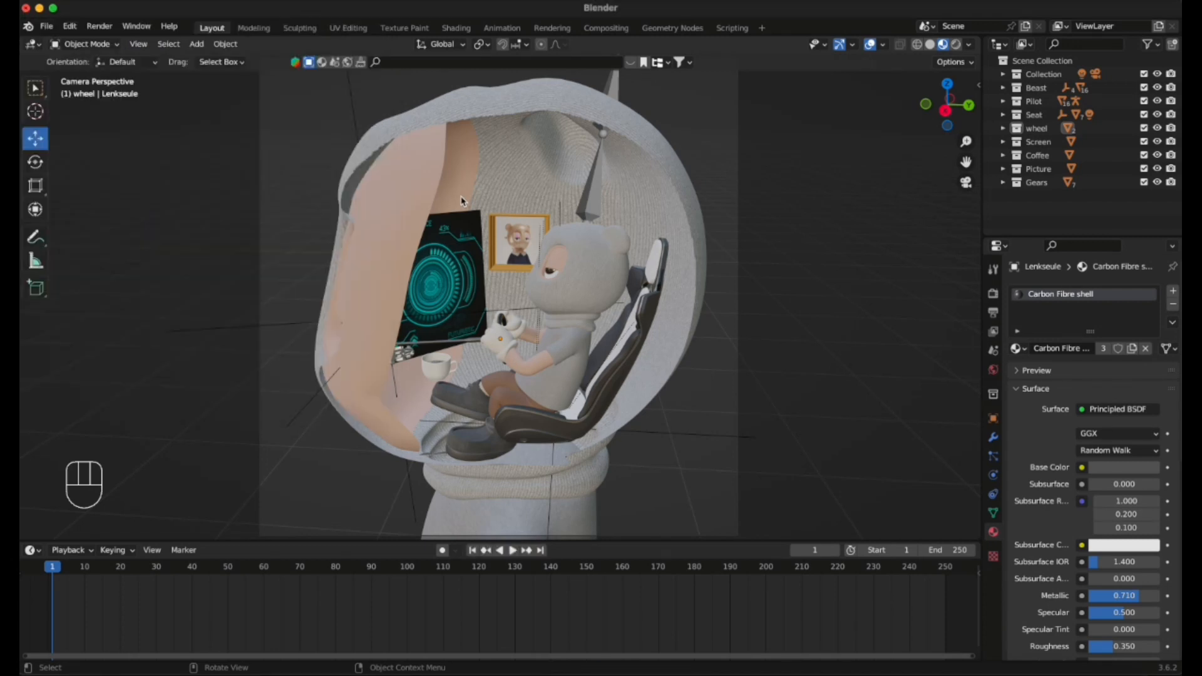
# Add a mesh plane to the scene while in camera view.
pyautogui.scroll(-2, 694, 204)
pyautogui.click(665, 198)
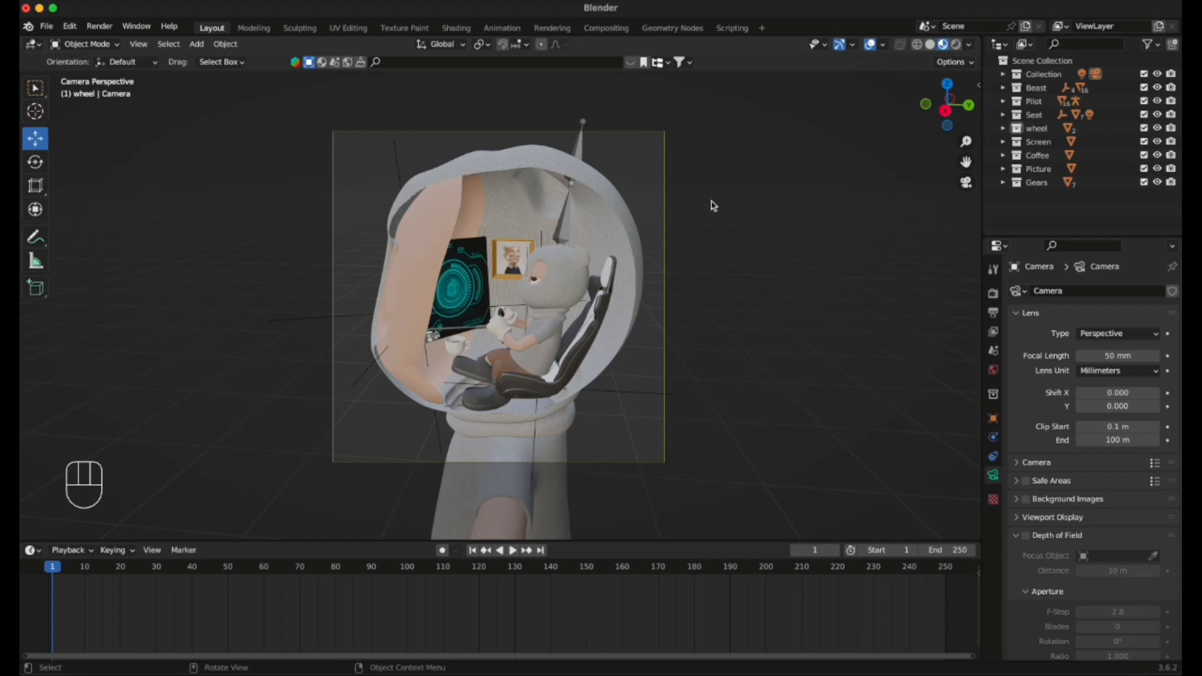
pyautogui.scroll(-2, 292, 313)
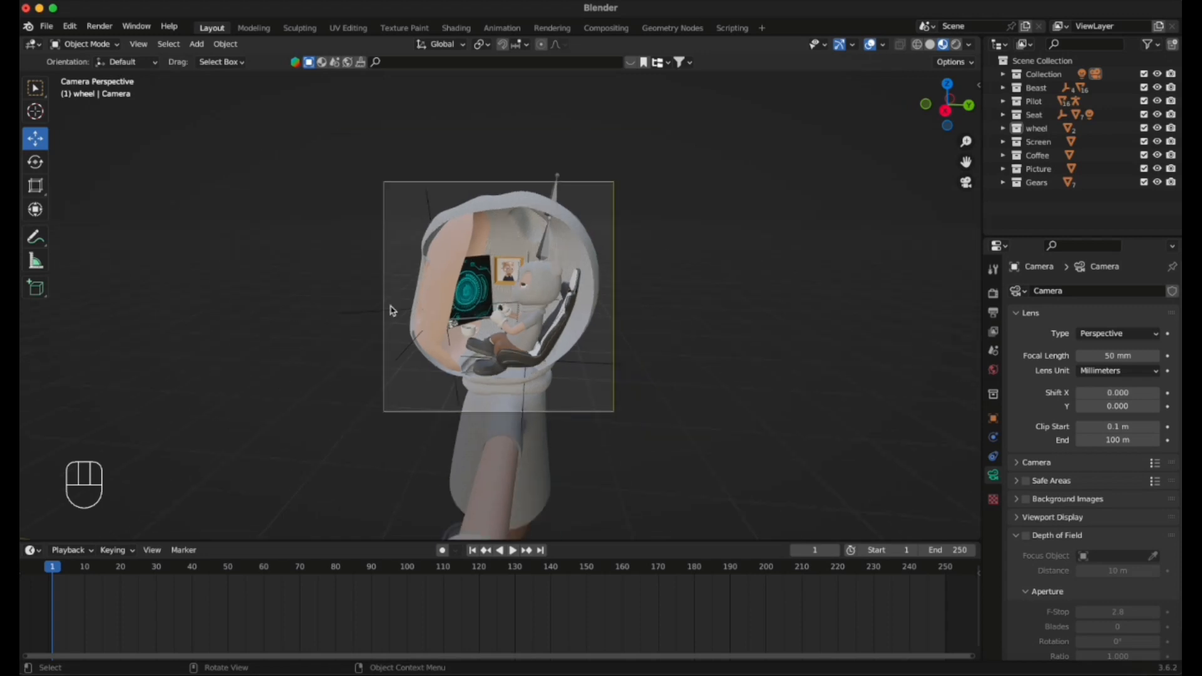
pyautogui.click(963, 183)
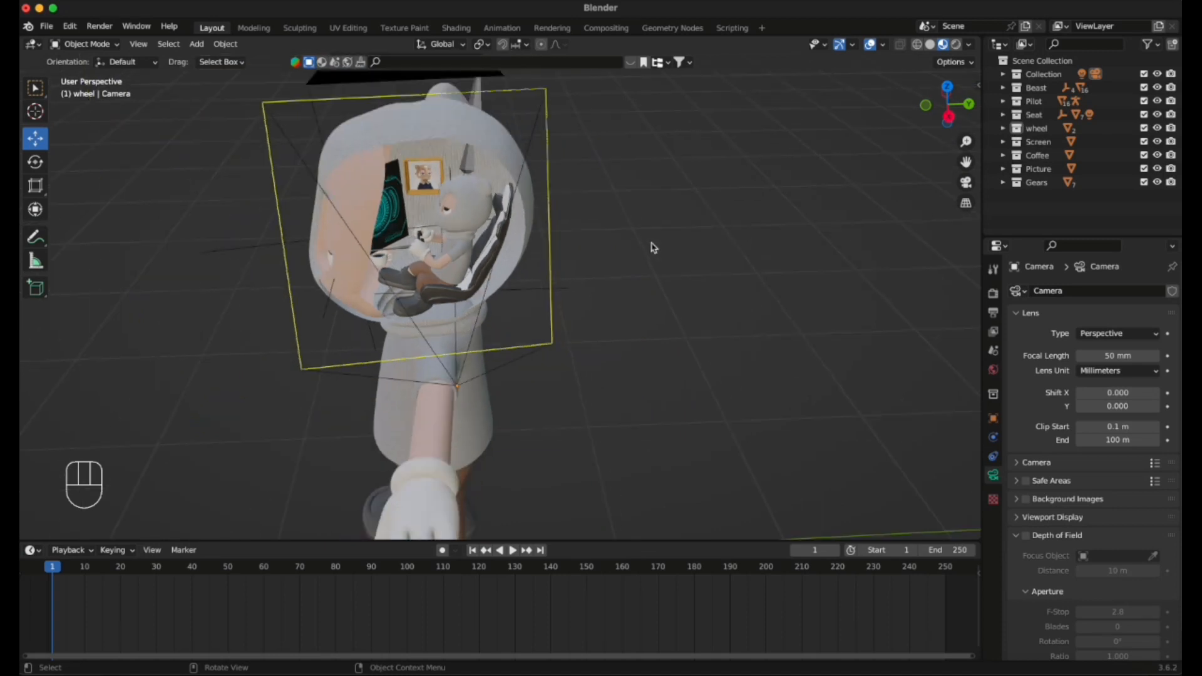
pyautogui.click(966, 183)
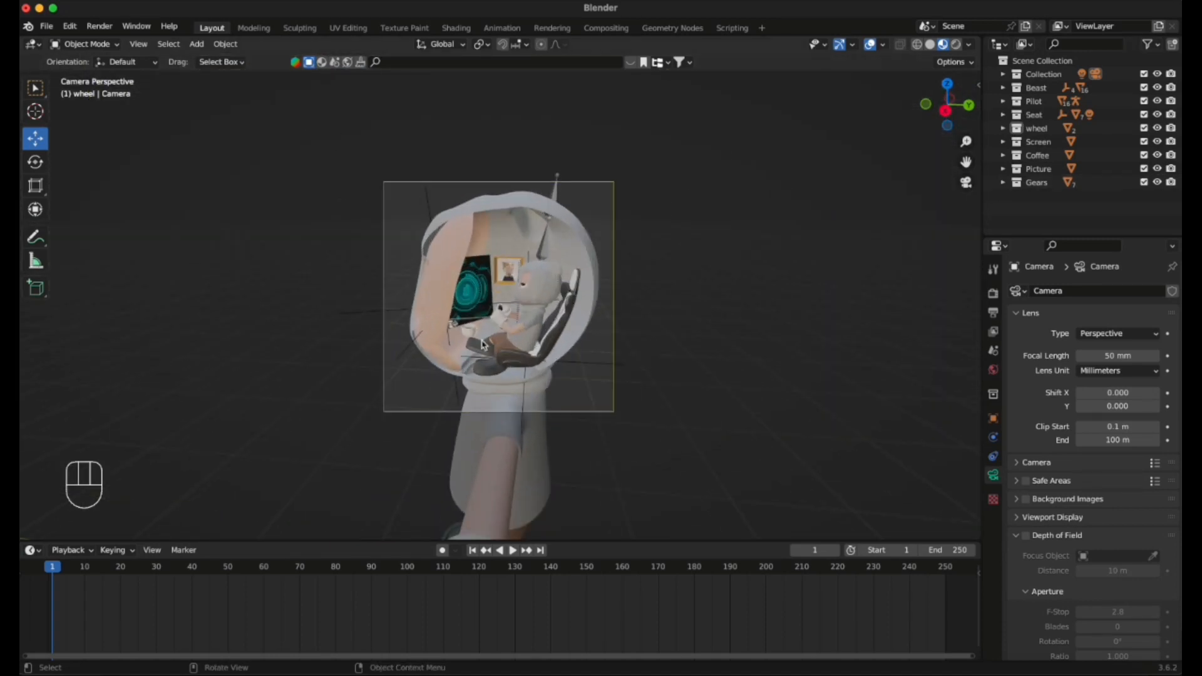
pyautogui.click(196, 44)
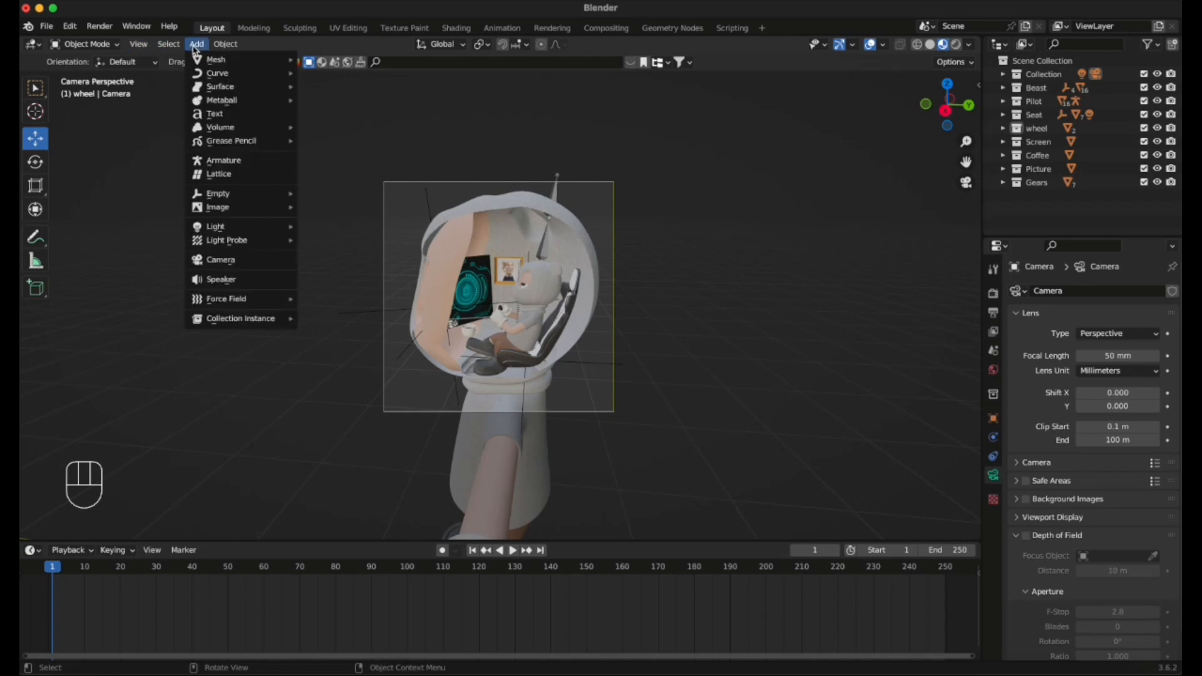
pyautogui.moveTo(238, 60)
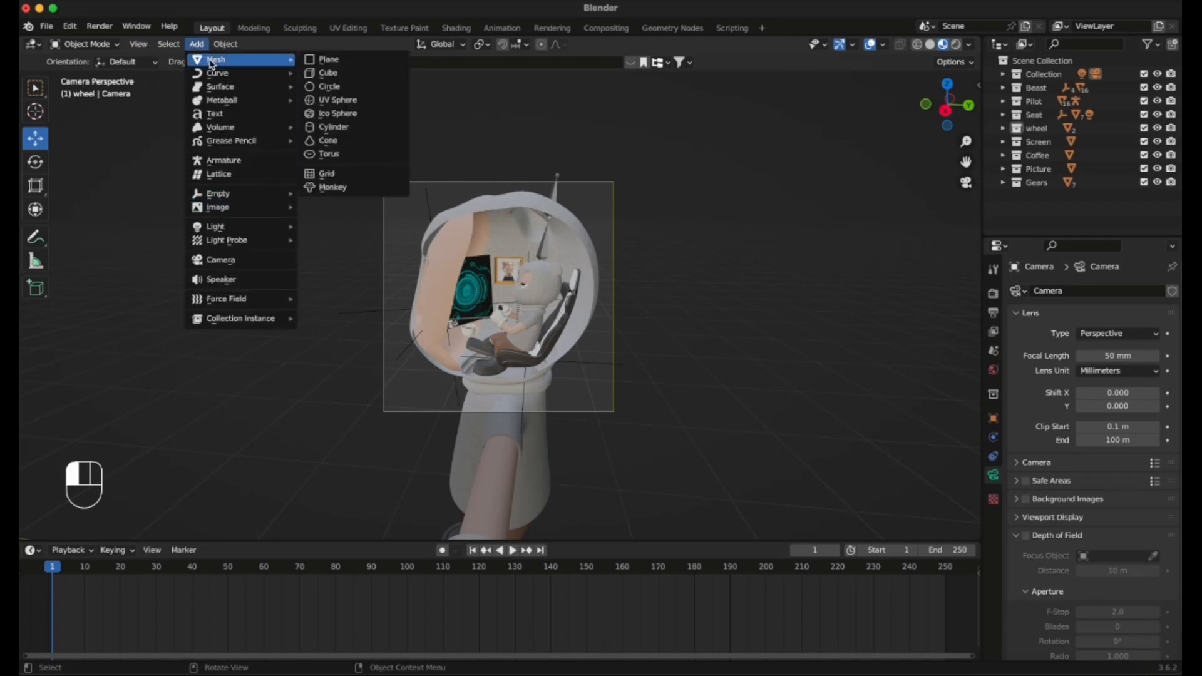
pyautogui.click(383, 62)
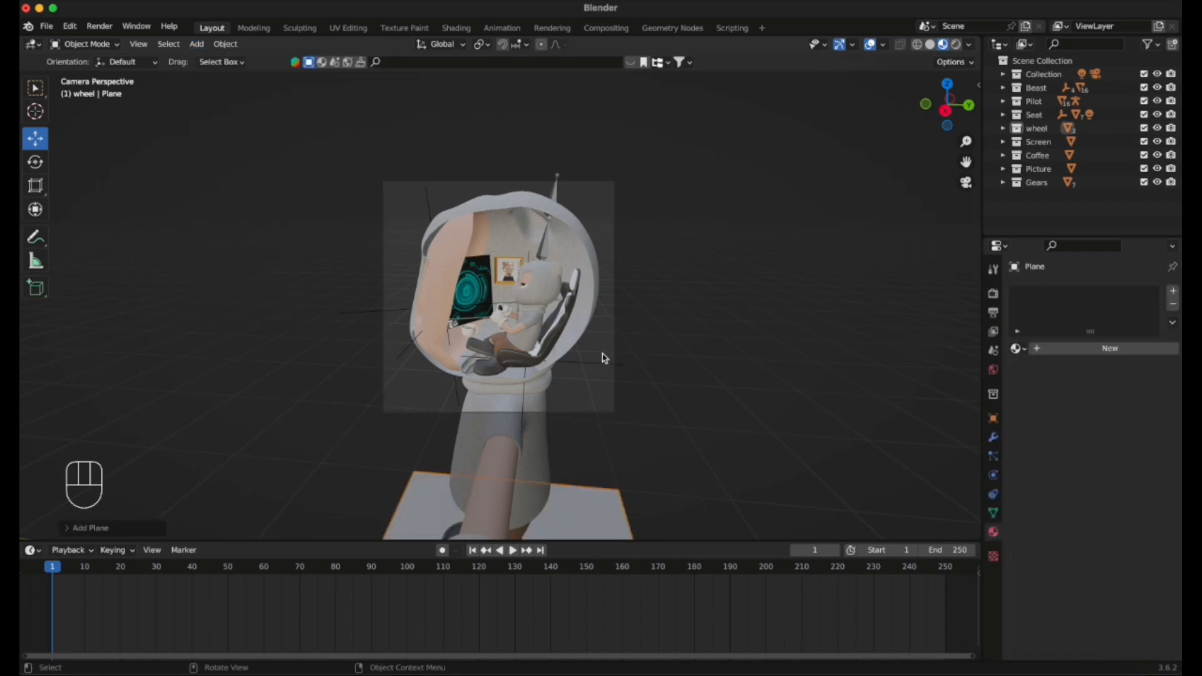
# Raise the new plane along the Z axis to the large character's torso, below the cutaway head.
pyautogui.scroll(-2, 601, 359)
pyautogui.scroll(1, 582, 378)
pyautogui.scroll(-1, 565, 396)
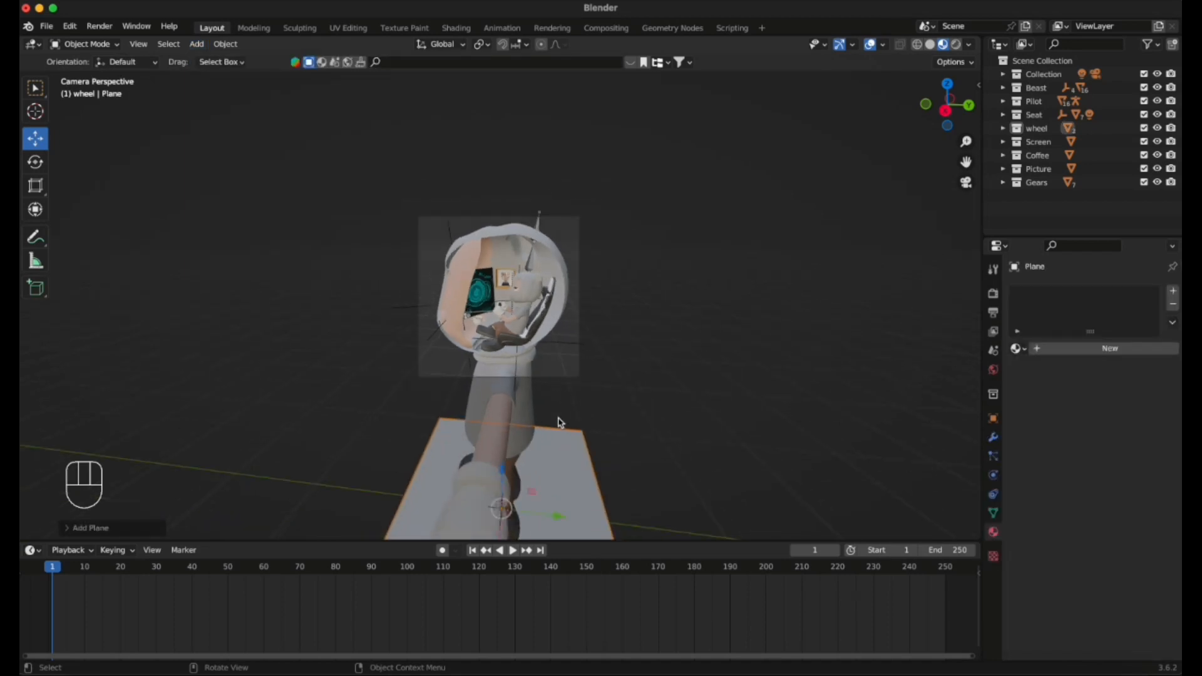
pyautogui.moveTo(502, 480); pyautogui.dragTo(512, 381)
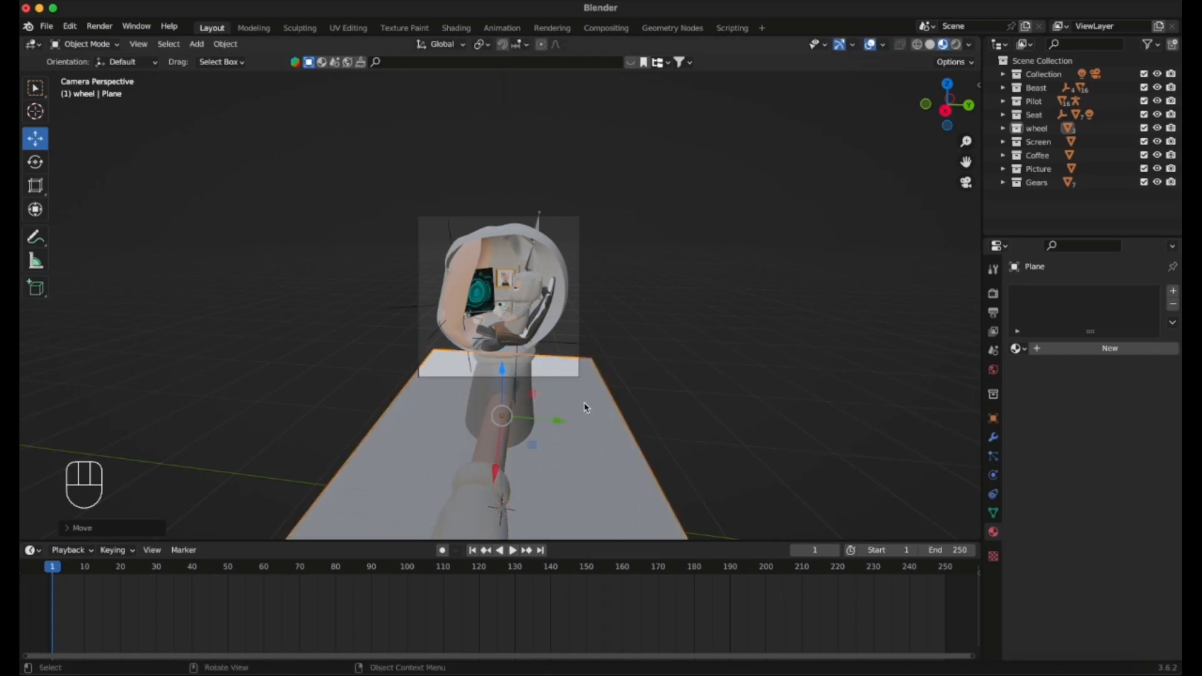
pyautogui.scroll(2, 585, 407)
pyautogui.scroll(-2, 585, 407)
pyautogui.keyDown('shift'); pyautogui.moveTo(703, 383); pyautogui.dragTo(675, 361, button='middle'); pyautogui.keyUp('shift')
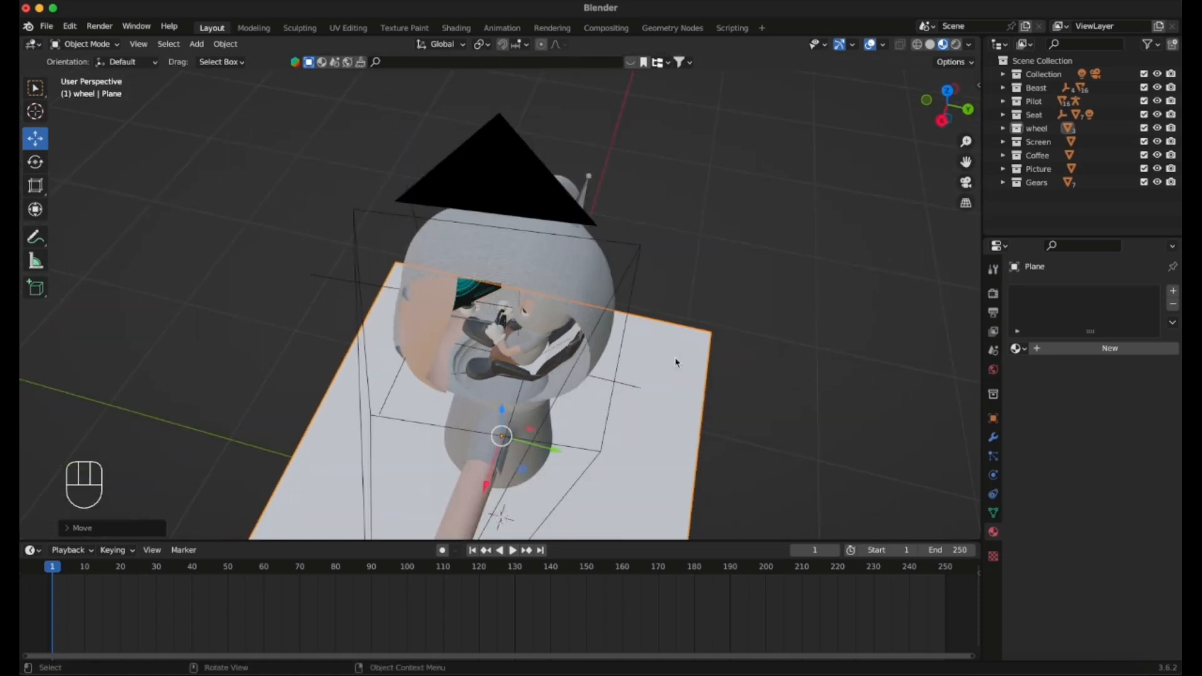
pyautogui.scroll(-3, 675, 362)
pyautogui.scroll(2, 677, 372)
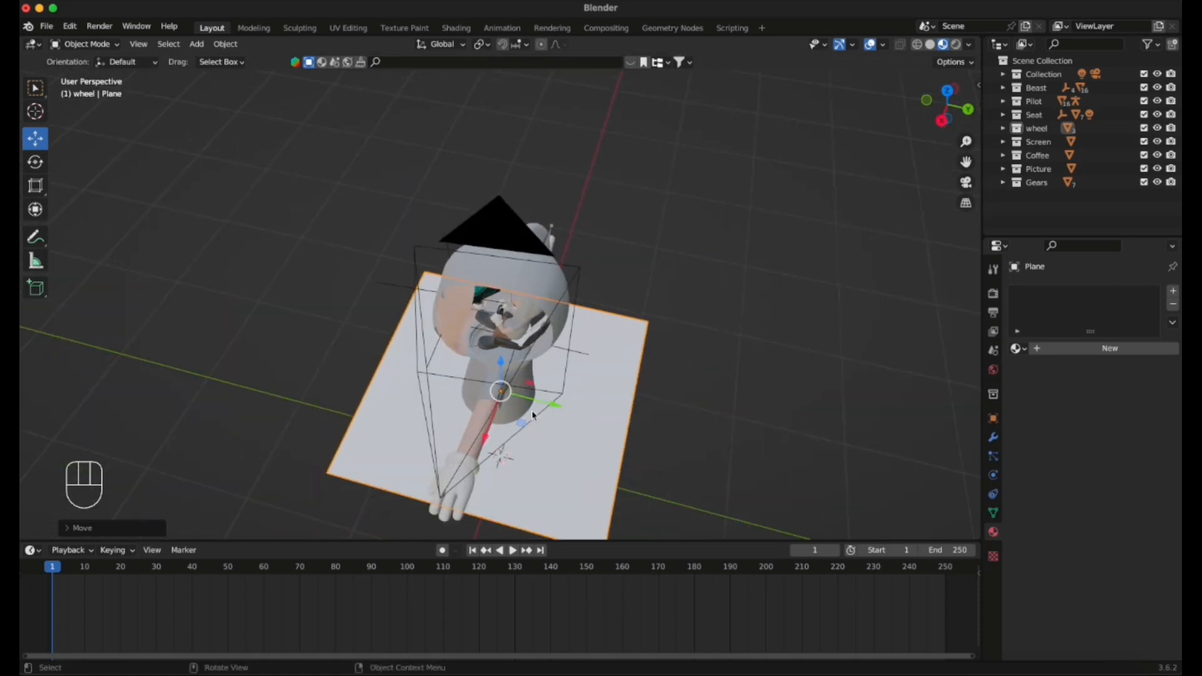
# Move the plane behind the character to about -1.94 m on X and set its Y rotation to 90°.
pyautogui.moveTo(483, 445); pyautogui.dragTo(555, 279)
pyautogui.moveTo(657, 341); pyautogui.dragTo(604, 275, button='middle')
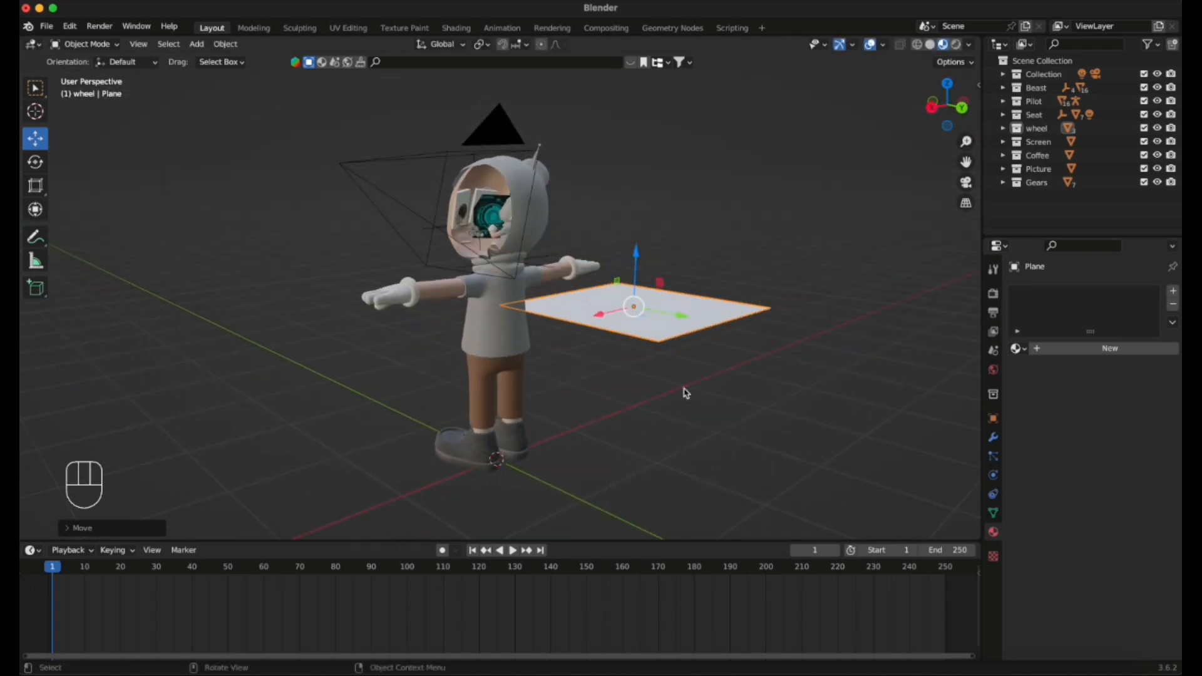
pyautogui.click(993, 419)
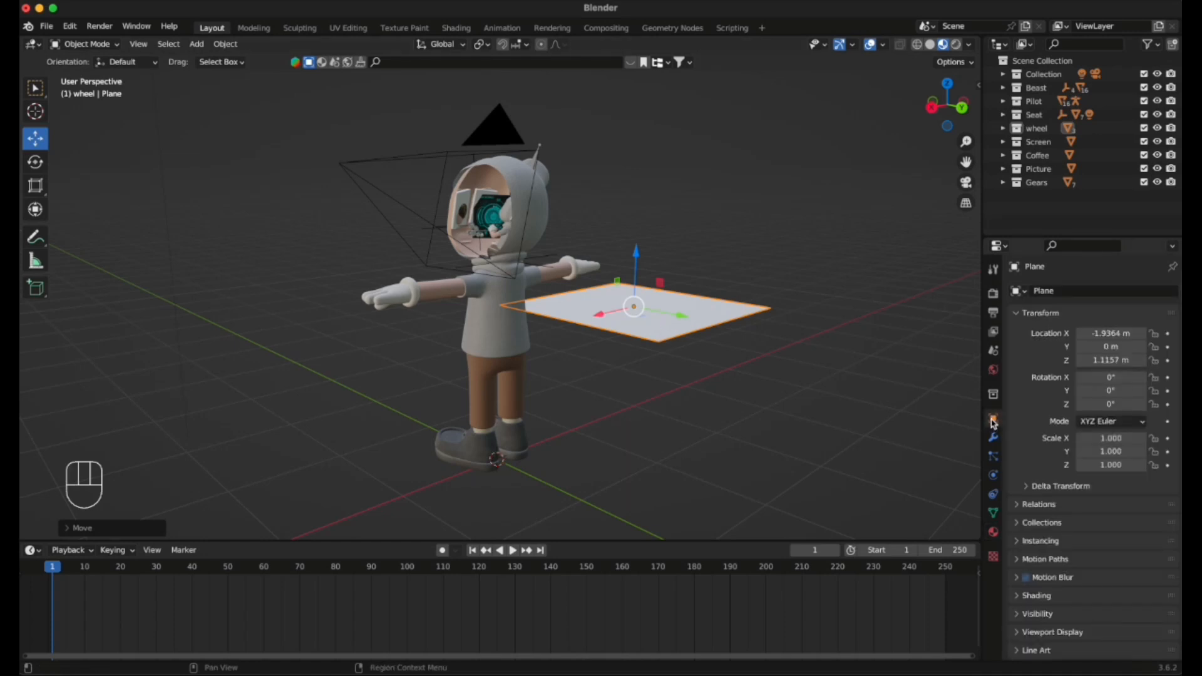
pyautogui.moveTo(858, 421); pyautogui.dragTo(719, 408, button='middle')
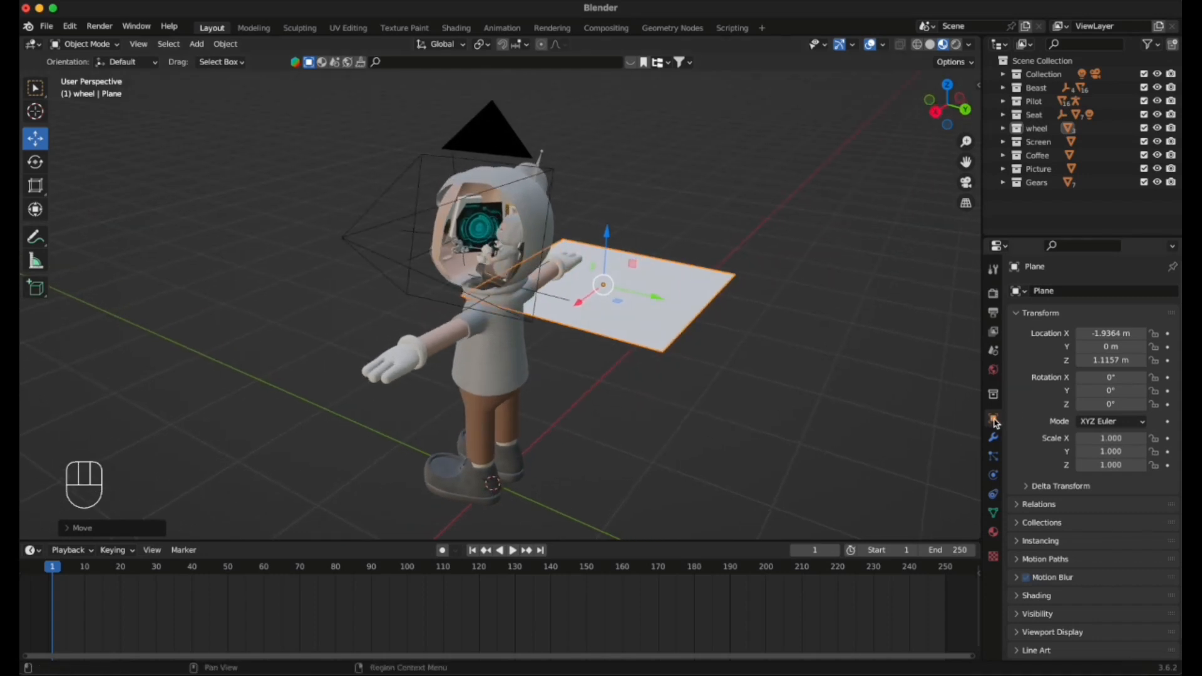
pyautogui.click(1102, 392)
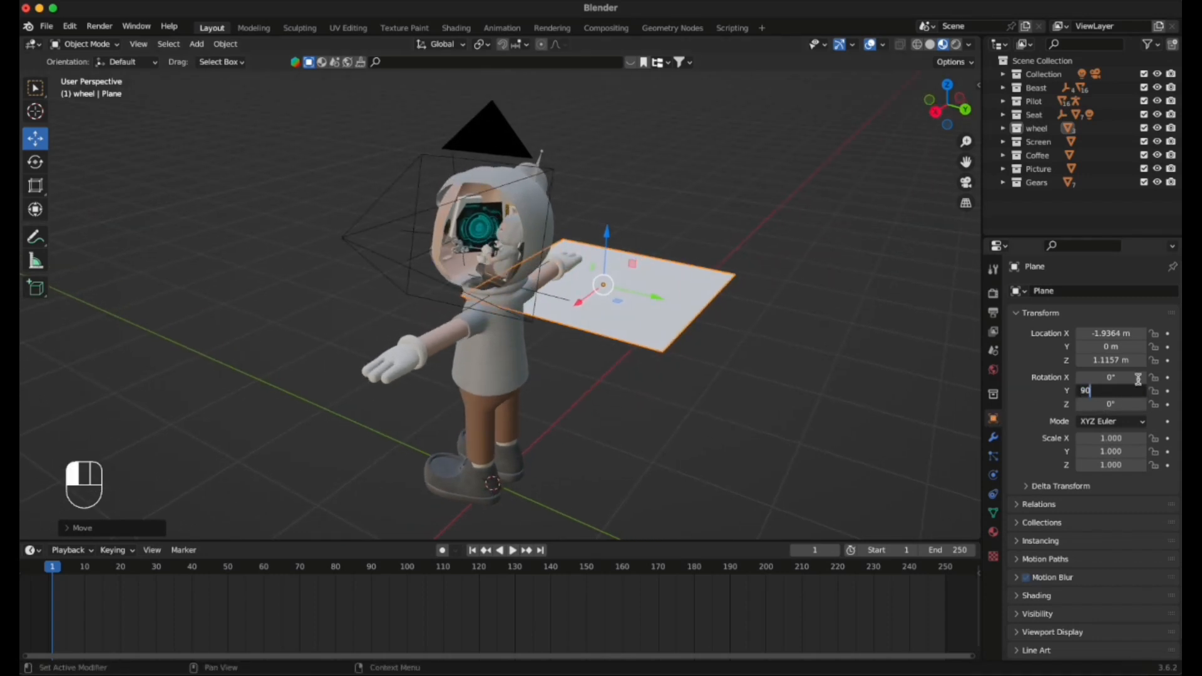
pyautogui.write('90')
pyautogui.press('Return')
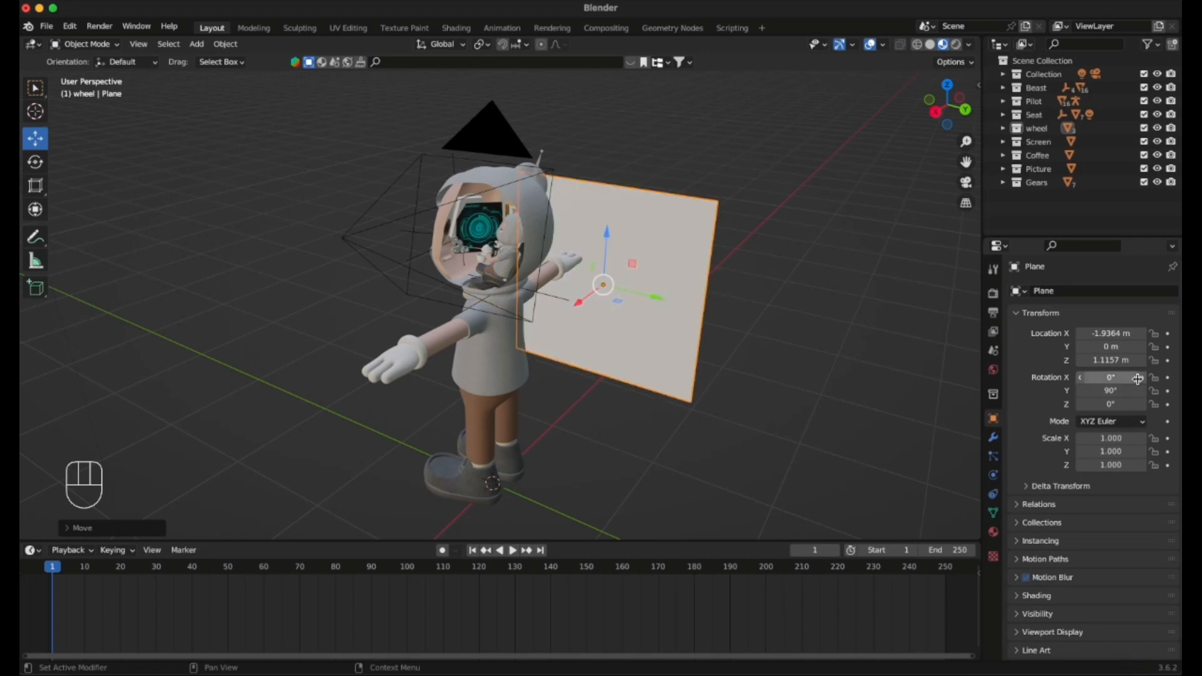
# In camera view, reposition the upright plane behind the head at about -0.60 m on Y and 1.84 m on Z.
pyautogui.click(965, 182)
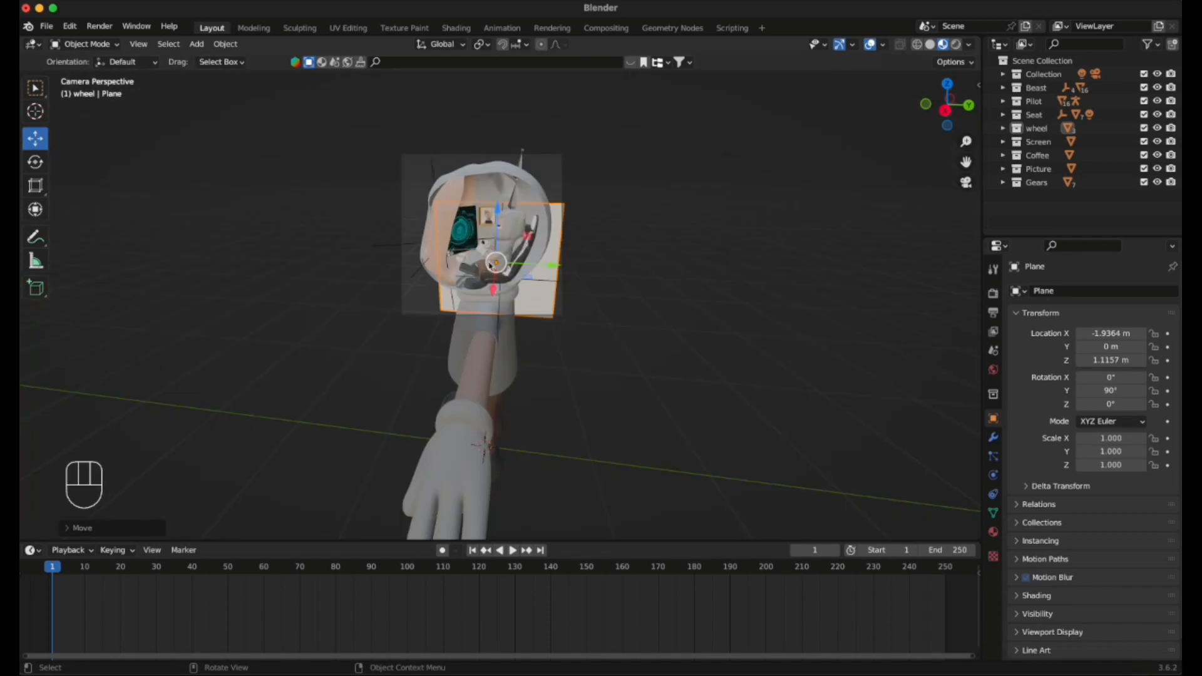
pyautogui.moveTo(498, 213); pyautogui.dragTo(498, 173)
pyautogui.moveTo(556, 228); pyautogui.dragTo(513, 215)
pyautogui.moveTo(460, 168); pyautogui.dragTo(459, 165)
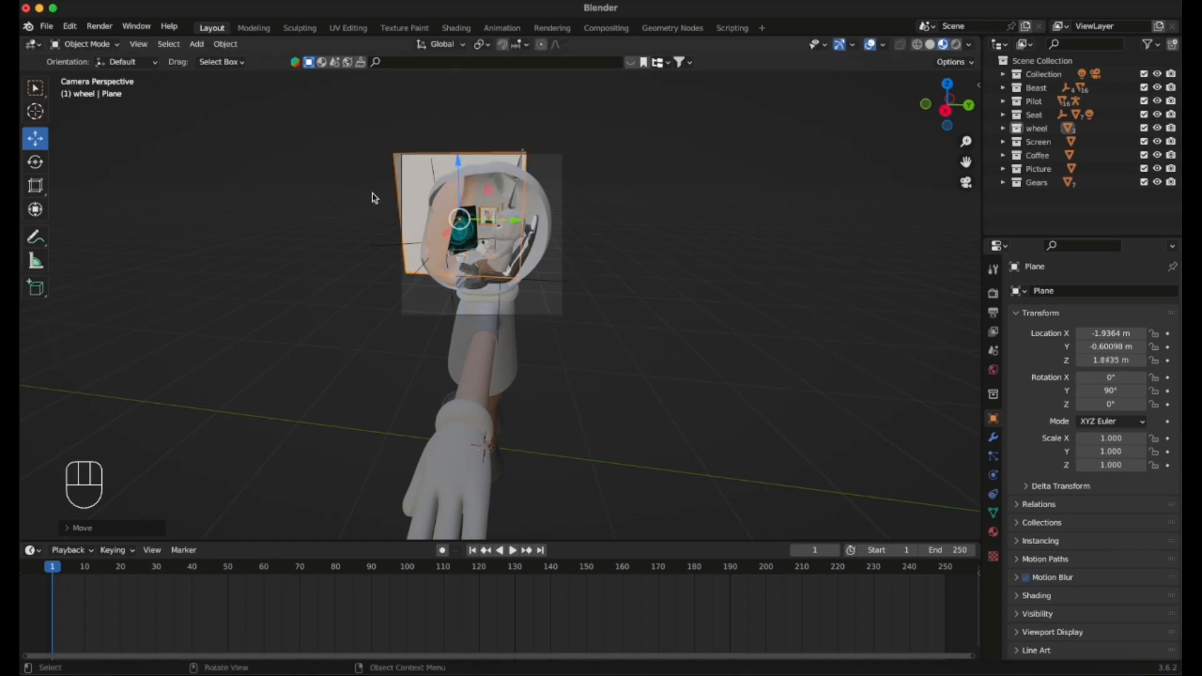
# Scale the plane to about 1.51 × 1.60 × 1.67 with the Scale Cage so it covers the whole camera frame.
pyautogui.click(40, 188)
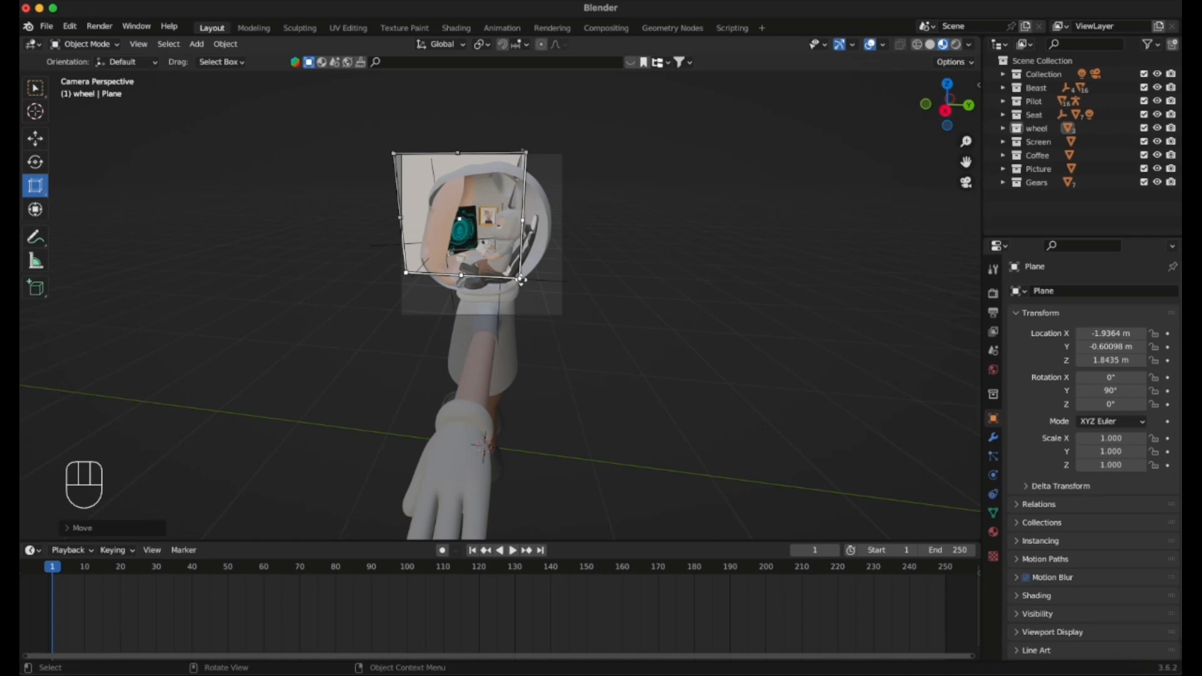
pyautogui.moveTo(522, 280); pyautogui.dragTo(569, 328)
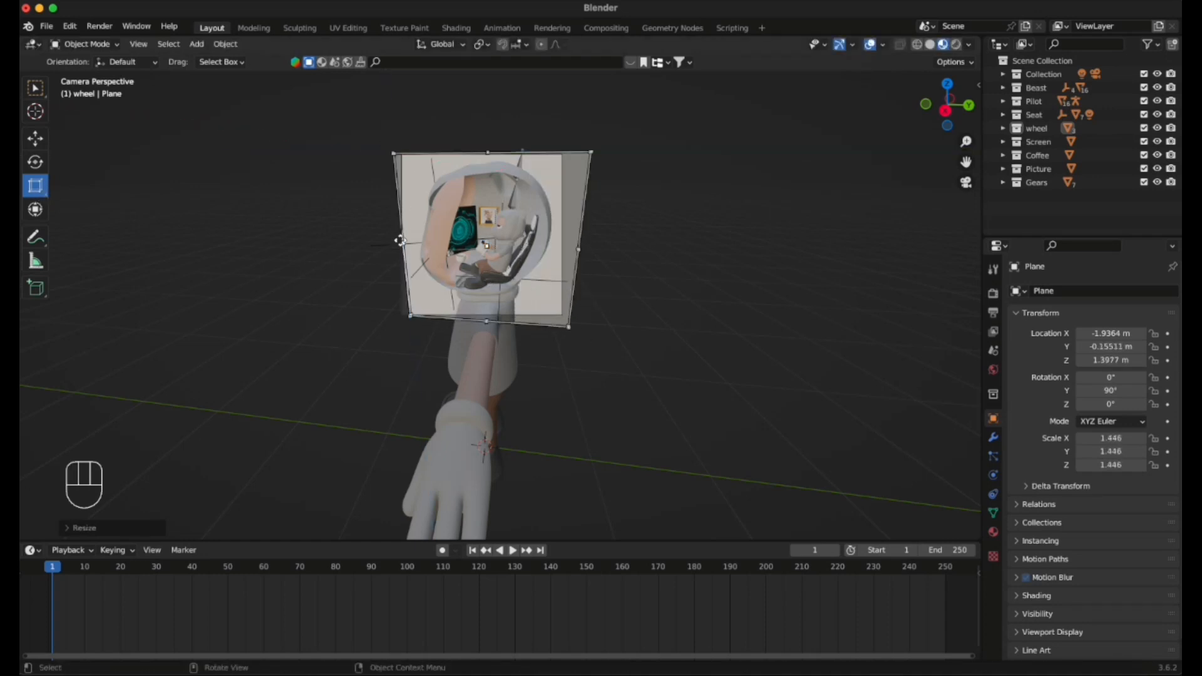
pyautogui.moveTo(400, 241); pyautogui.dragTo(386, 242)
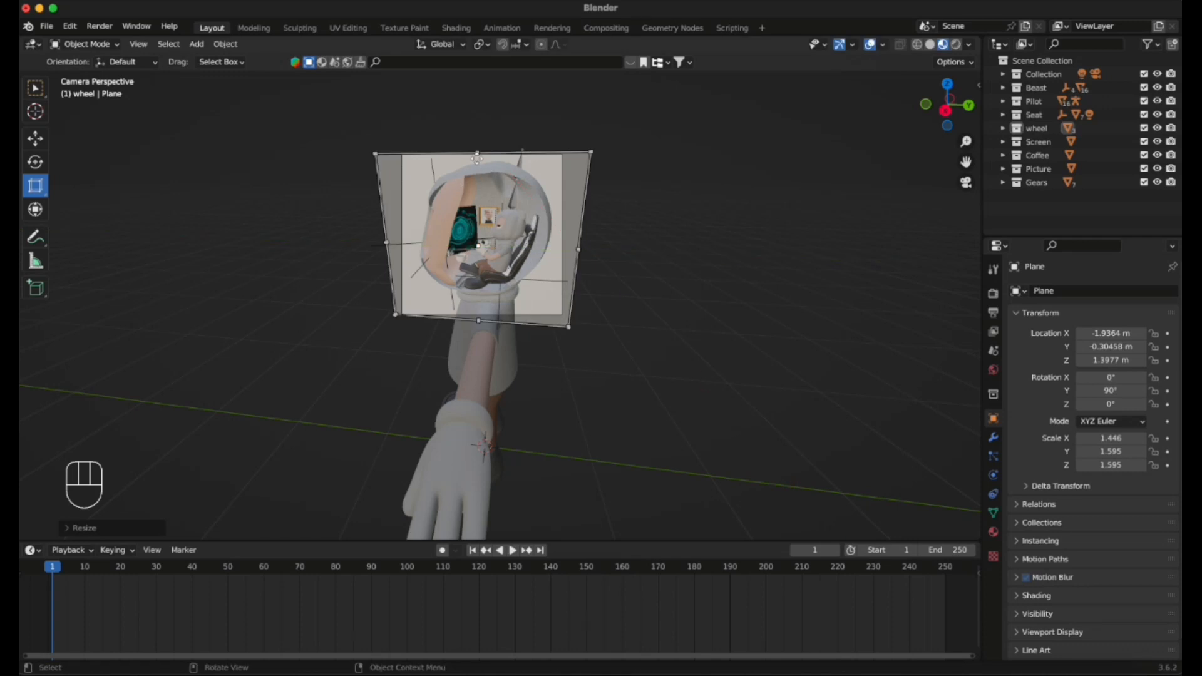
pyautogui.moveTo(478, 158); pyautogui.dragTo(477, 150)
pyautogui.moveTo(477, 323); pyautogui.dragTo(478, 325)
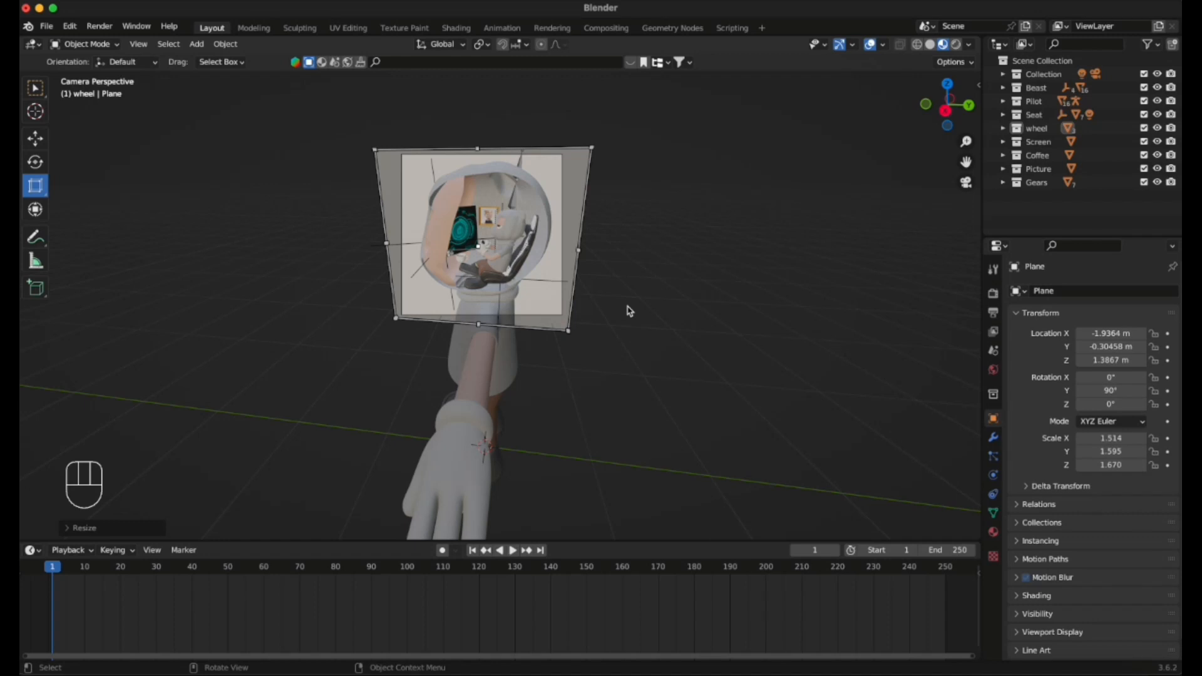
pyautogui.click(629, 310)
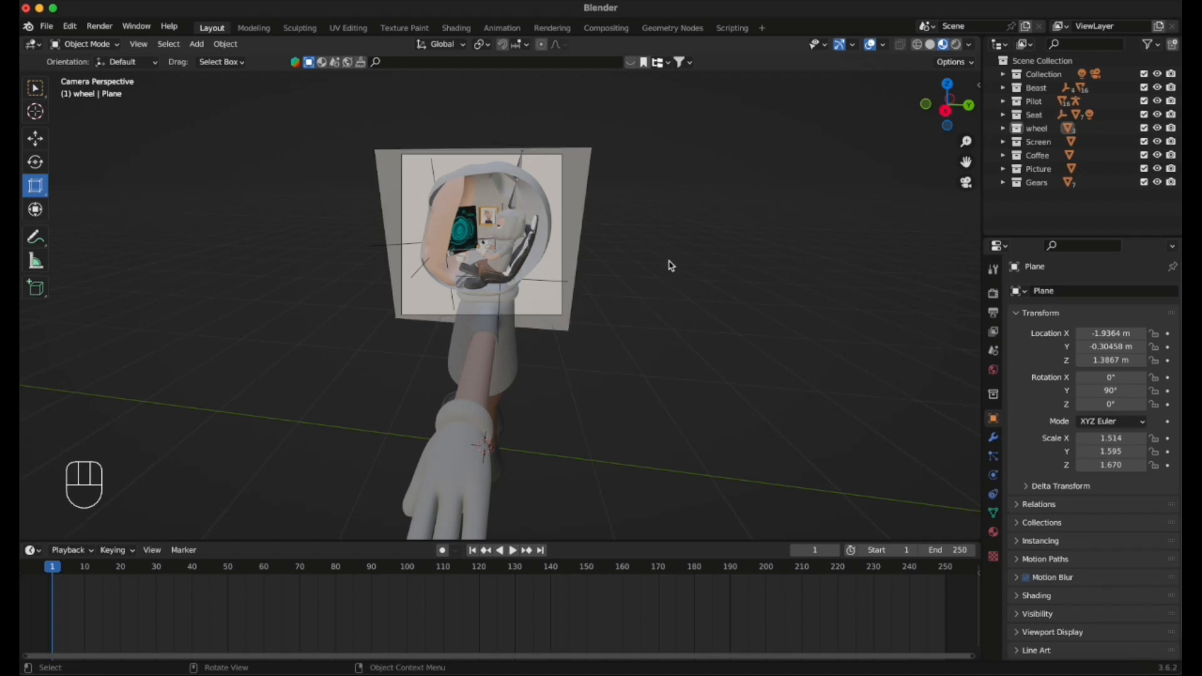
# Render the current frame from the camera view to check the backdrop plane, and close the render window.
pyautogui.moveTo(965, 194); pyautogui.dragTo(517, 250, button='middle')
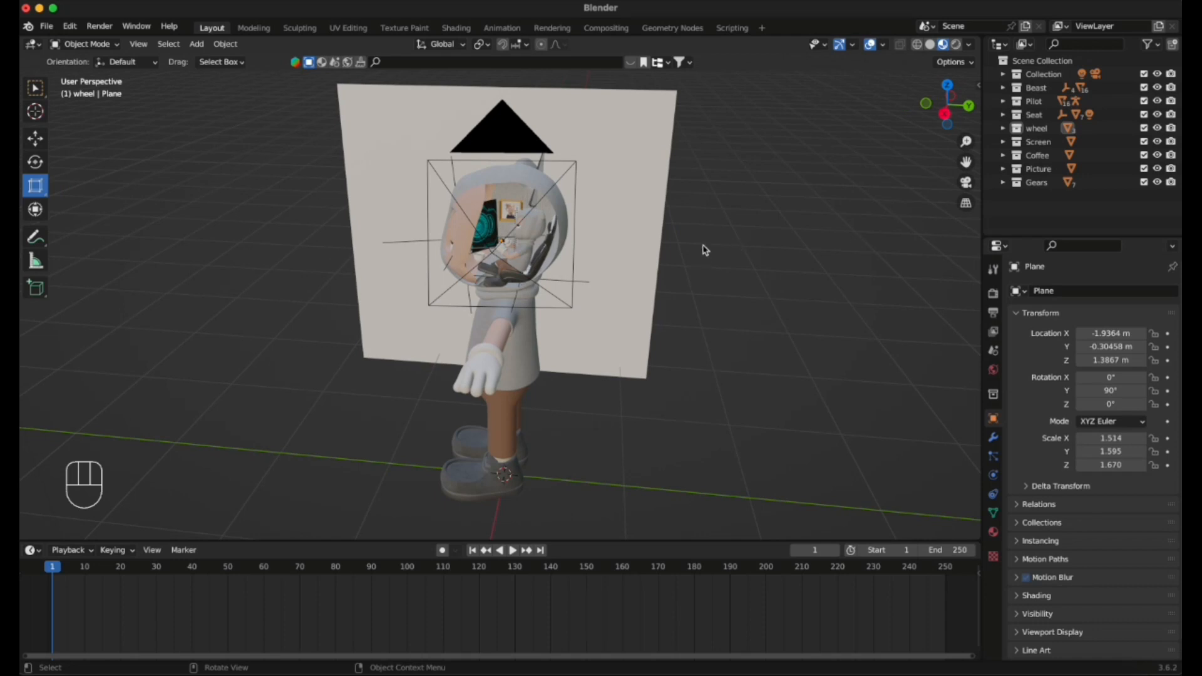
pyautogui.click(967, 186)
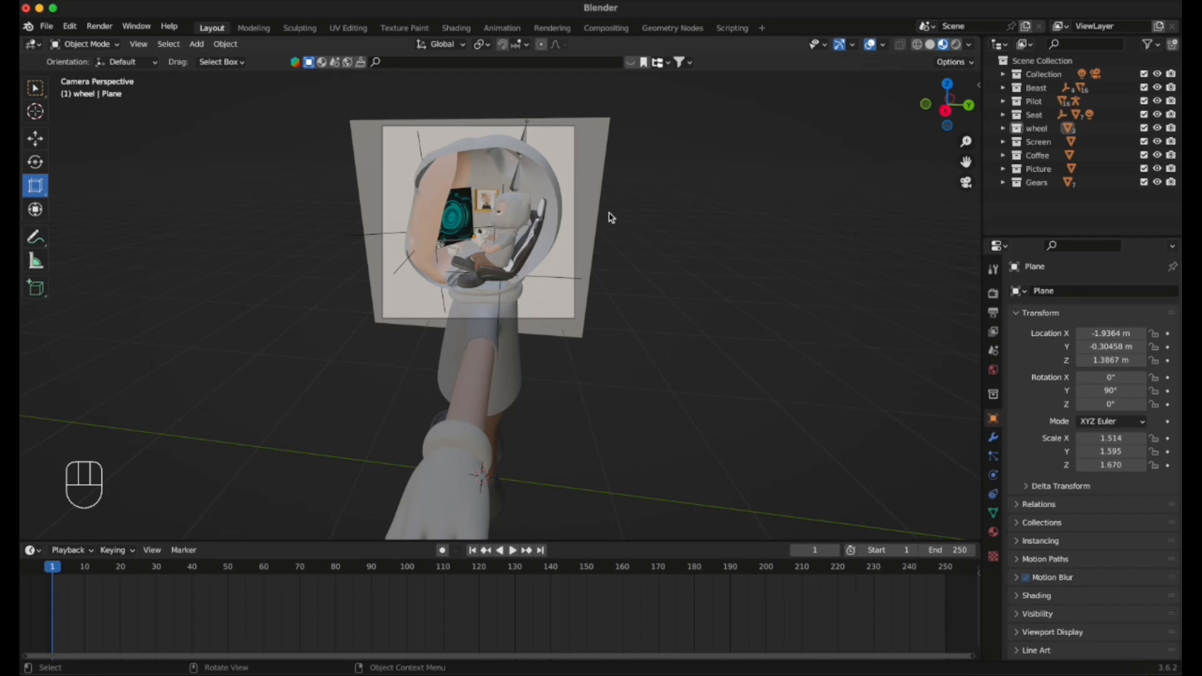
pyautogui.scroll(3, 597, 220)
pyautogui.scroll(-3, 593, 224)
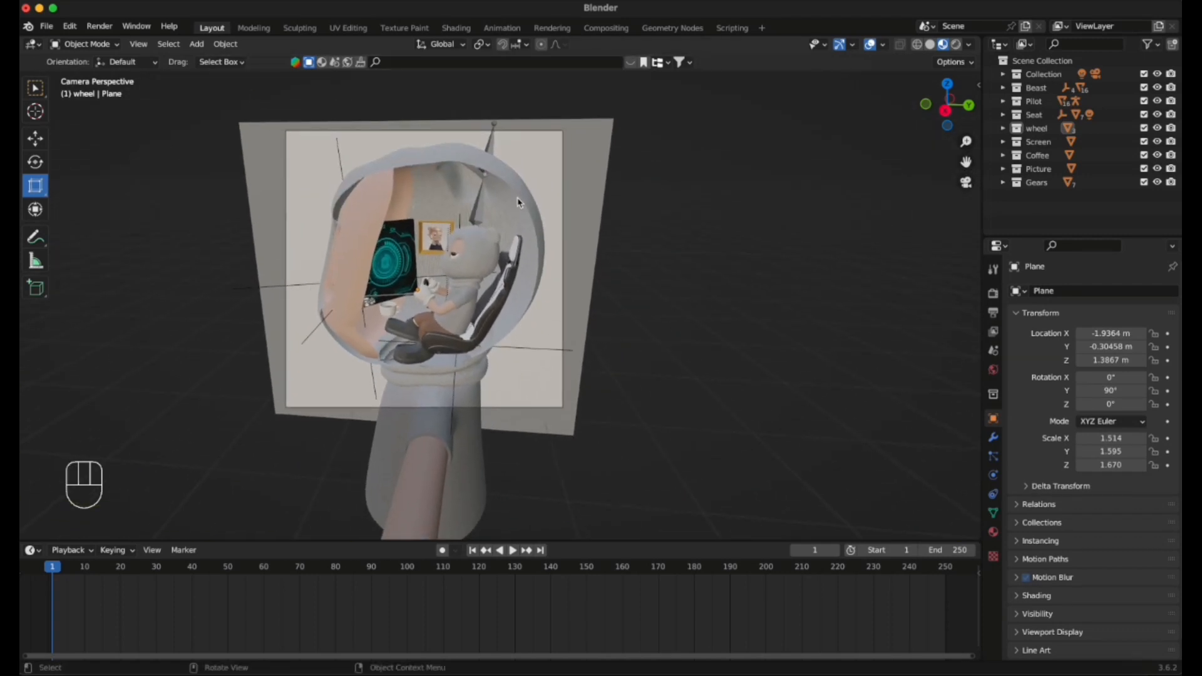
pyautogui.click(536, 161)
pyautogui.click(100, 27)
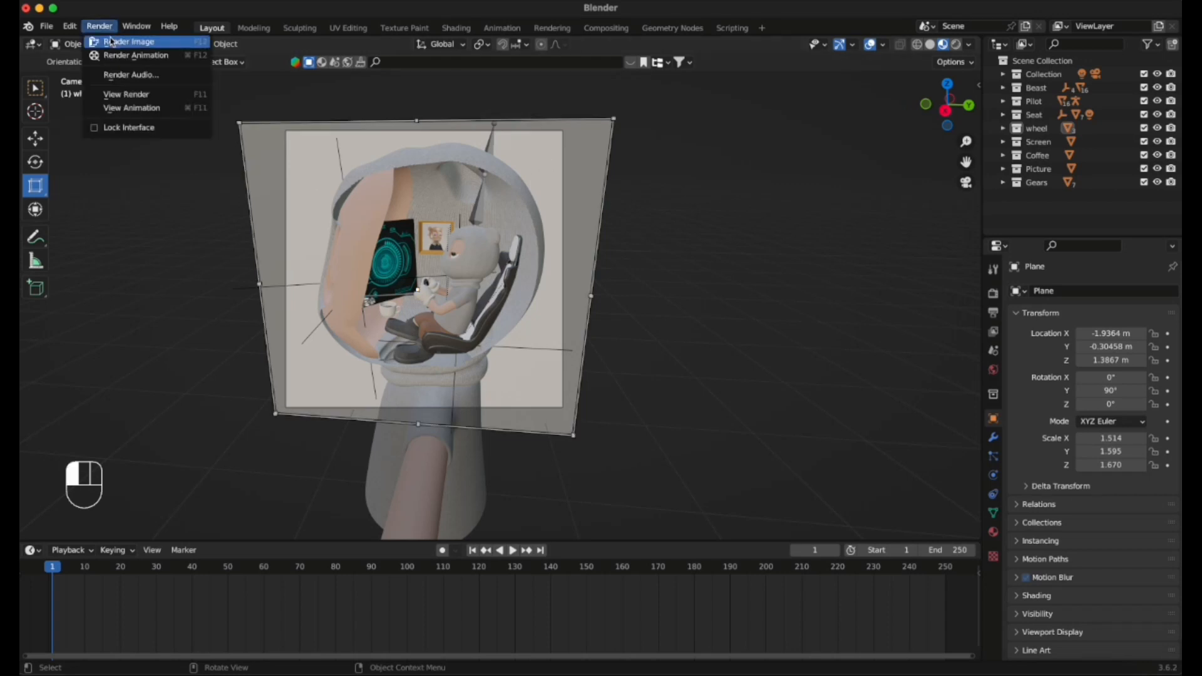
pyautogui.click(112, 42)
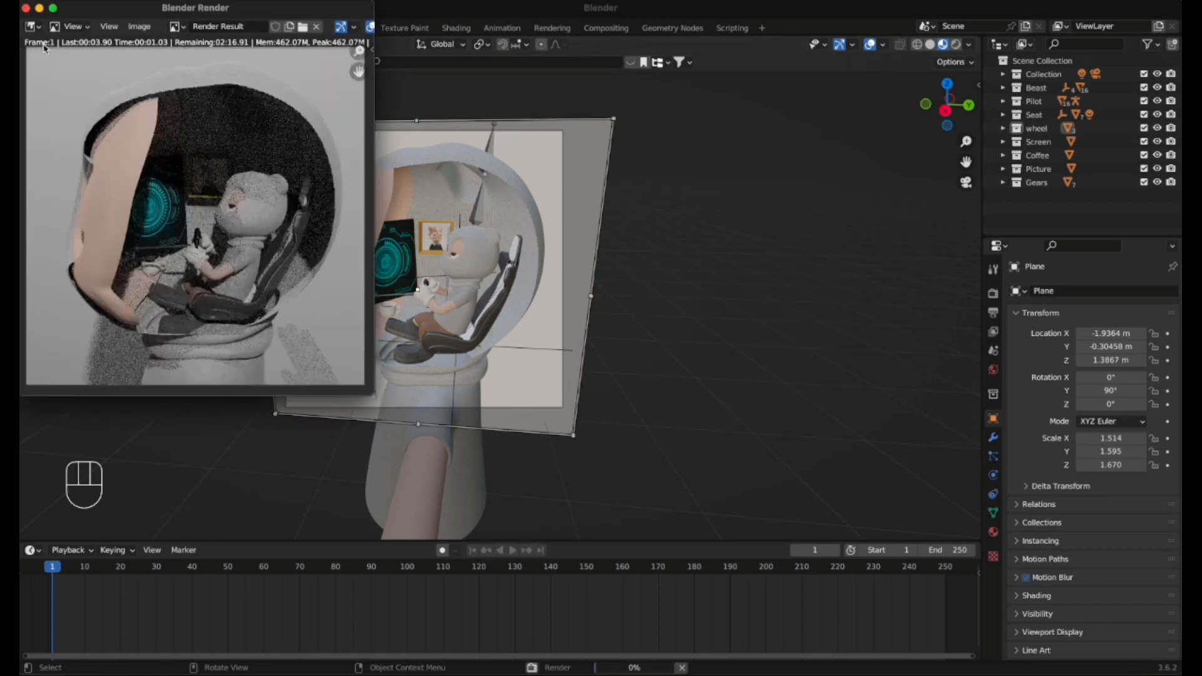
pyautogui.click(27, 10)
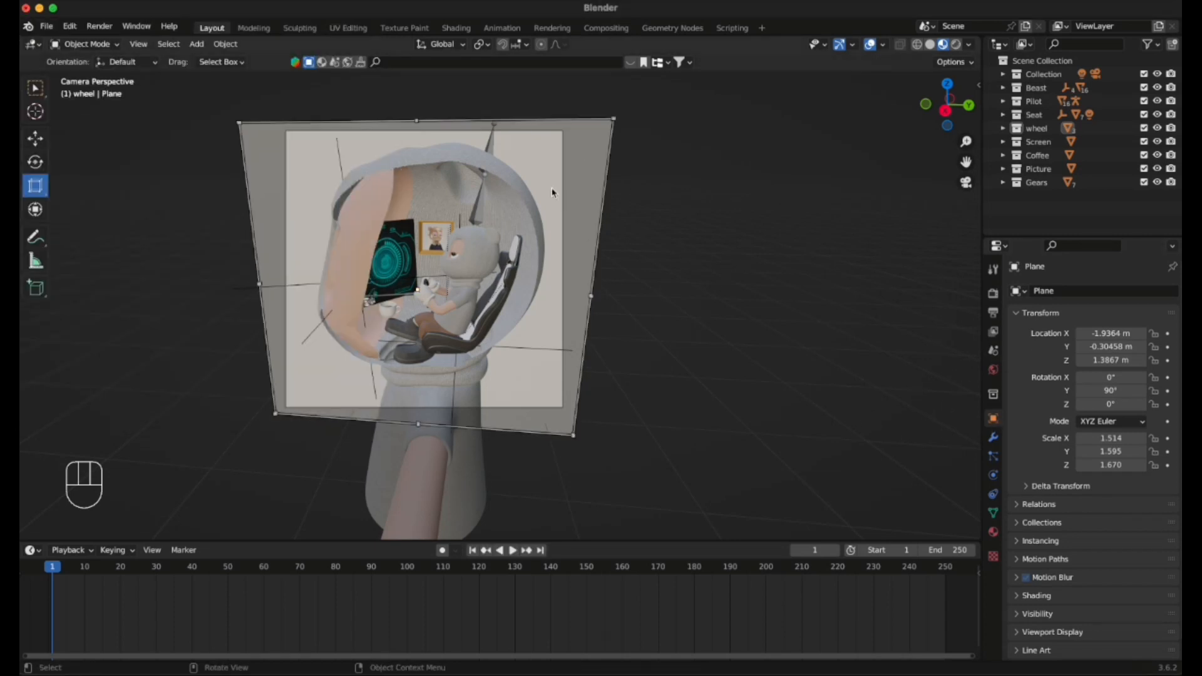
# Create a new material on the backdrop plane and set its Base Color to a Gradient Texture.
pyautogui.click(999, 537)
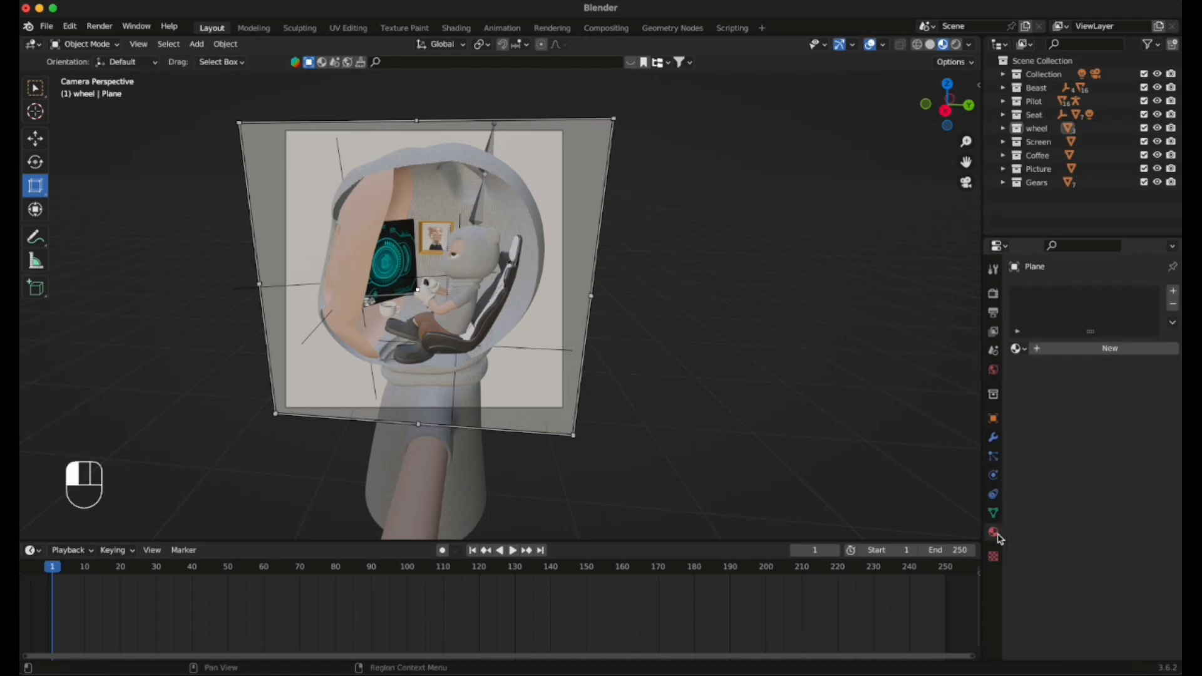
pyautogui.click(1058, 350)
pyautogui.scroll(-2, 1022, 426)
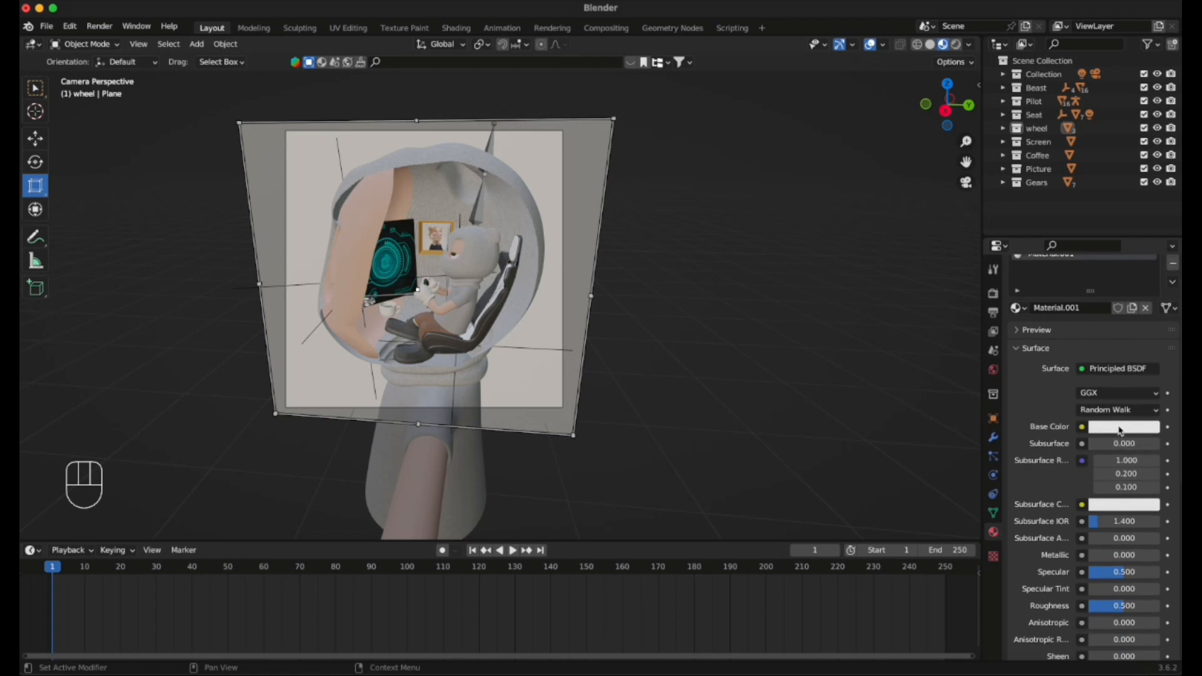
pyautogui.scroll(1, 1117, 432)
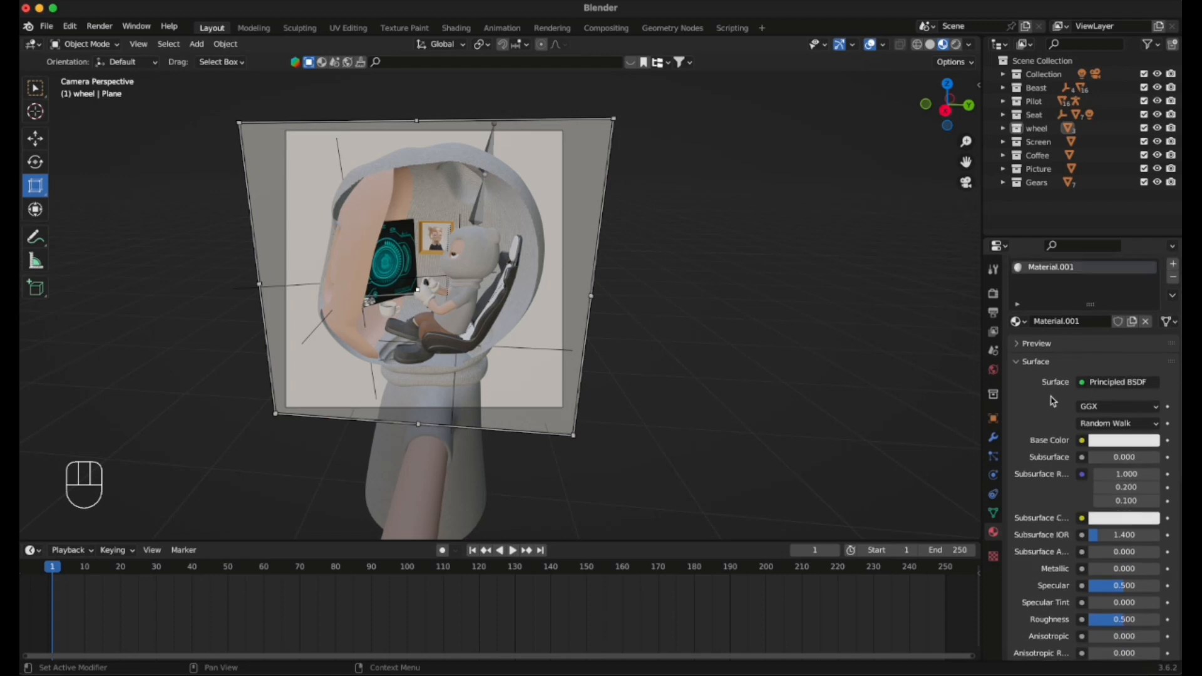
pyautogui.click(1082, 442)
pyautogui.click(1082, 442)
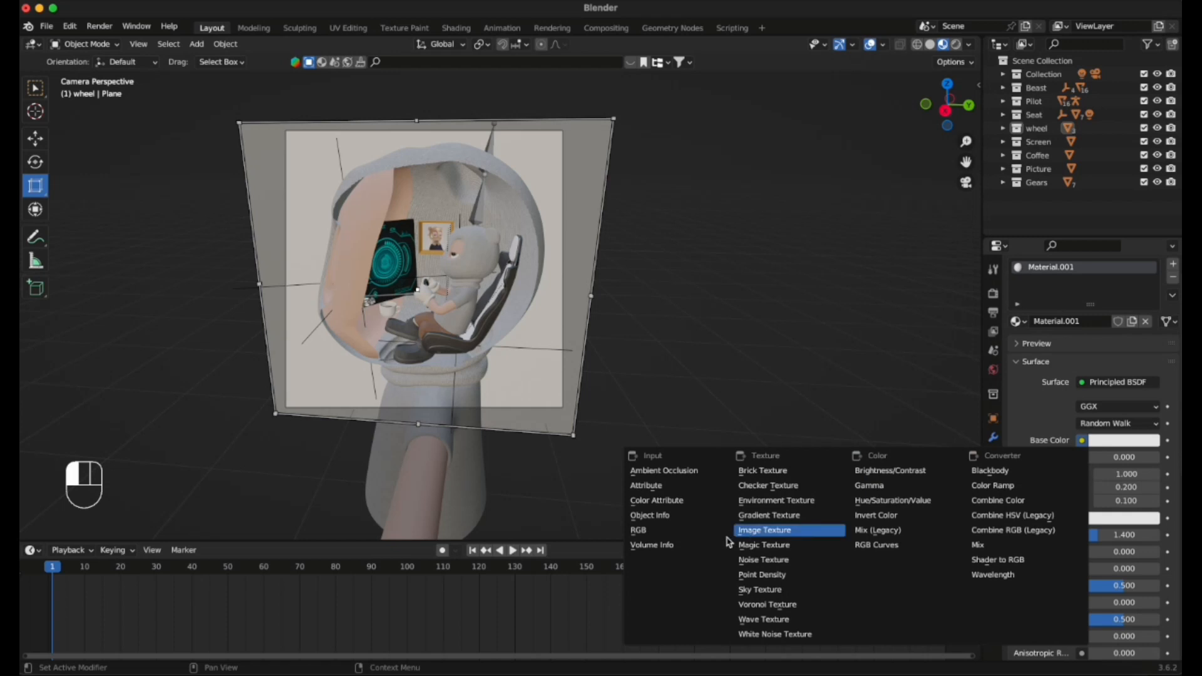
pyautogui.click(773, 517)
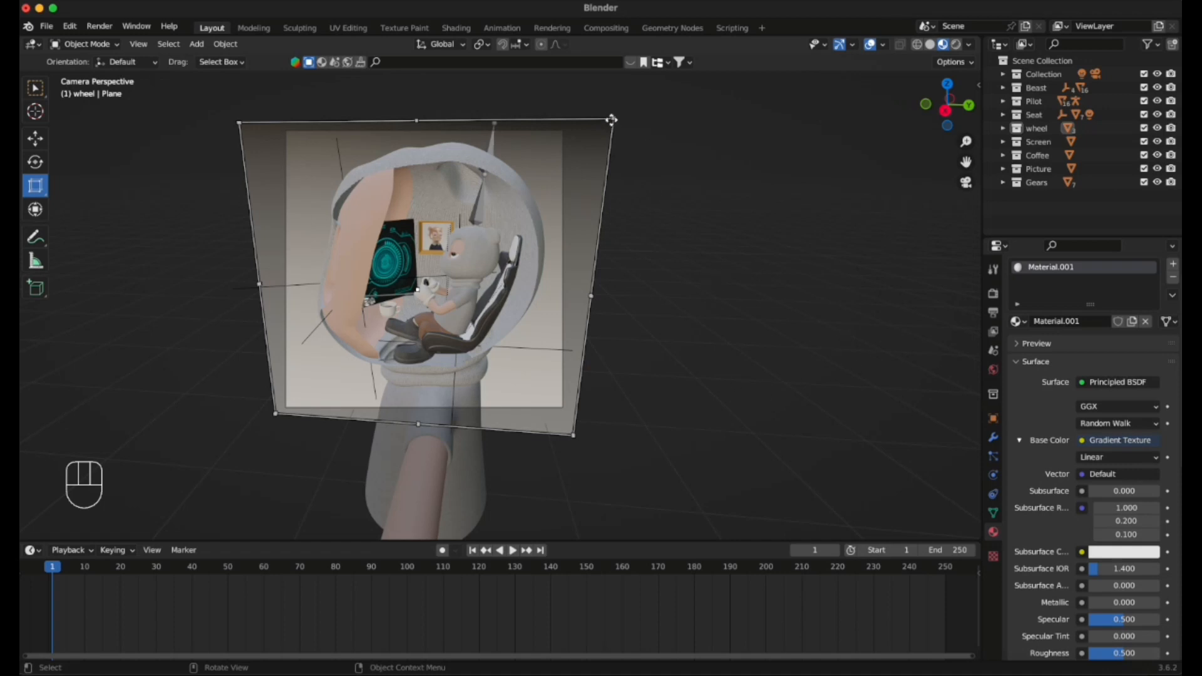
# Shrink the backdrop plane slightly and test-render the frame with the gradient, closing the render window.
pyautogui.moveTo(615, 118); pyautogui.dragTo(611, 123)
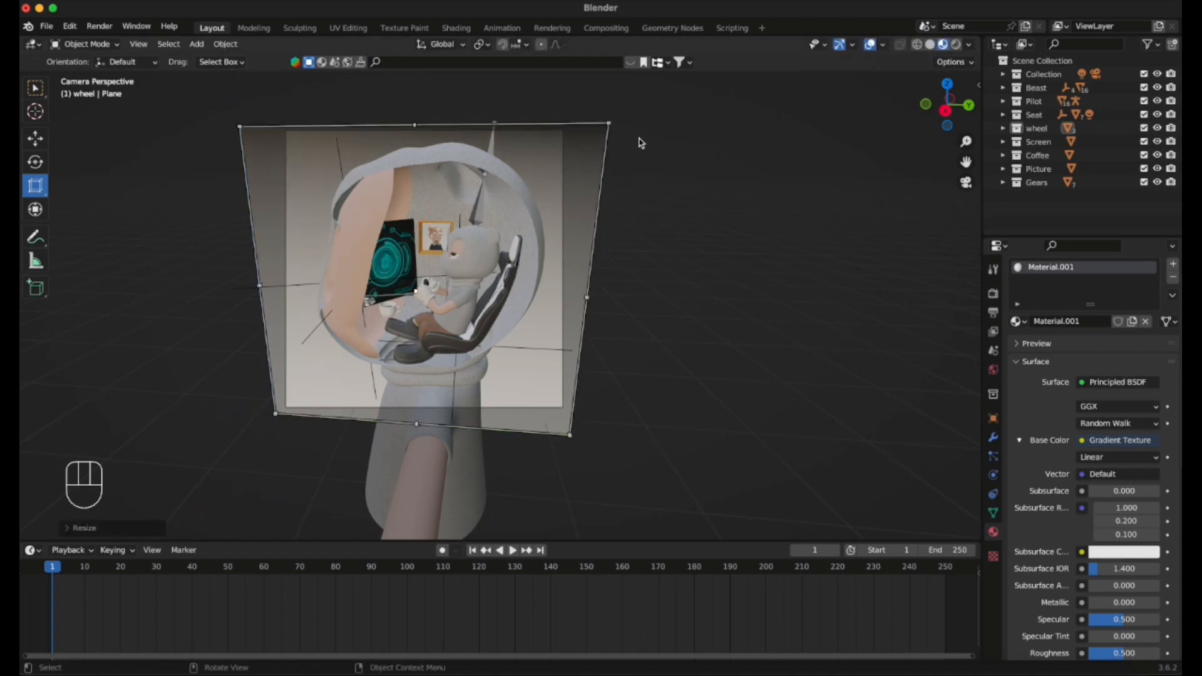
pyautogui.click(751, 227)
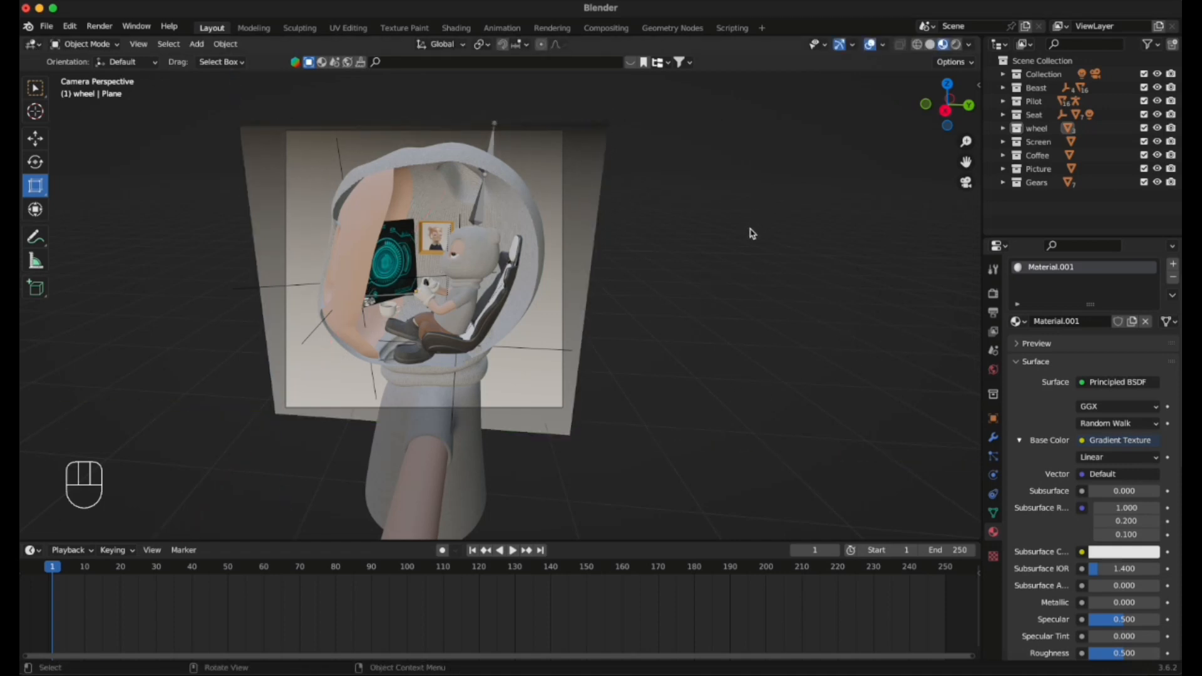
pyautogui.click(100, 27)
pyautogui.click(114, 42)
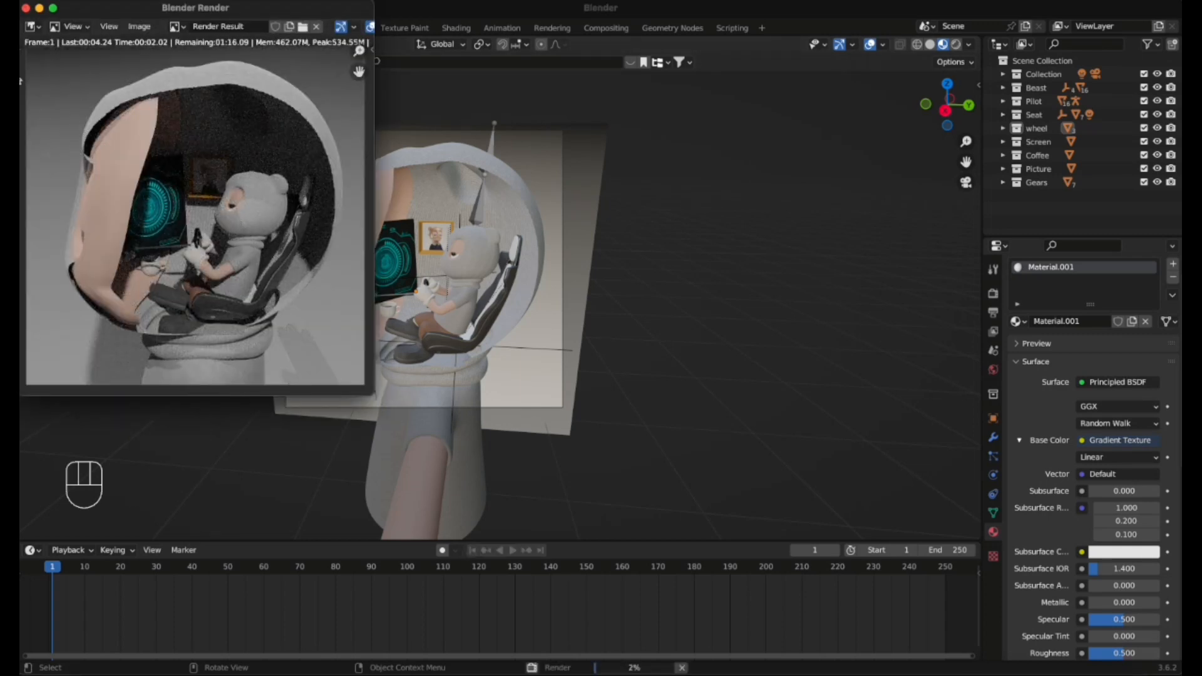
pyautogui.click(26, 8)
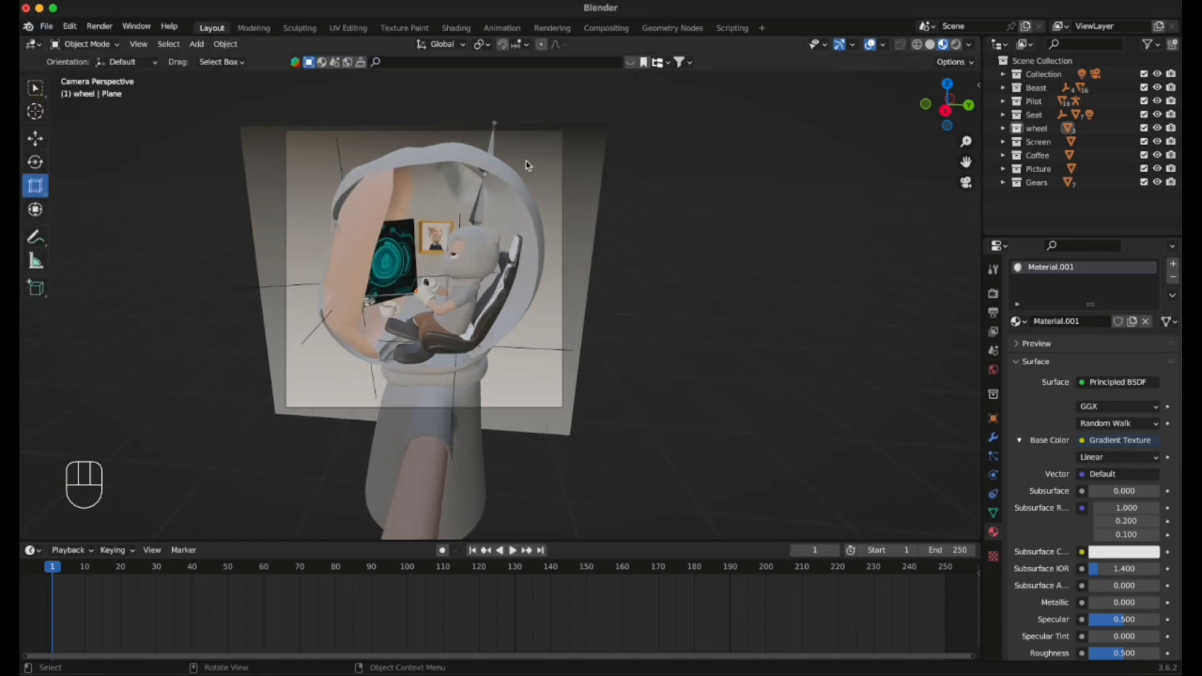
# With the backdrop plane selected, widen the properties area slightly and split the 3D viewport into two side-by-side areas.
pyautogui.click(532, 162)
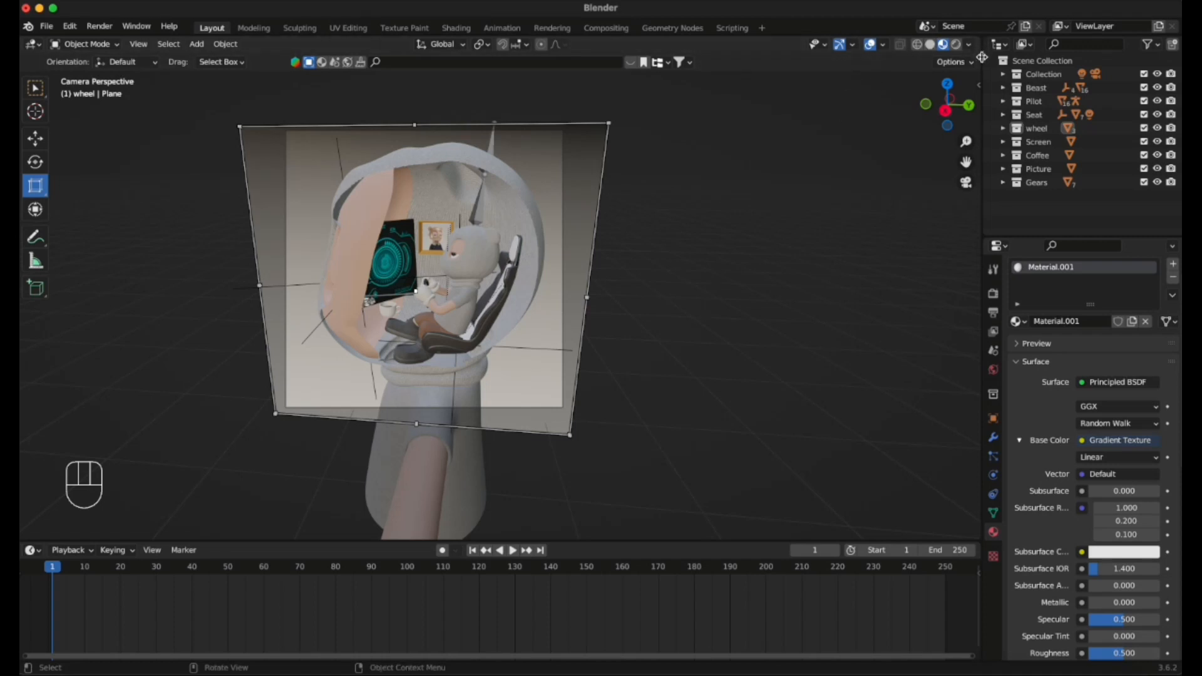
pyautogui.moveTo(981, 58); pyautogui.dragTo(955, 57)
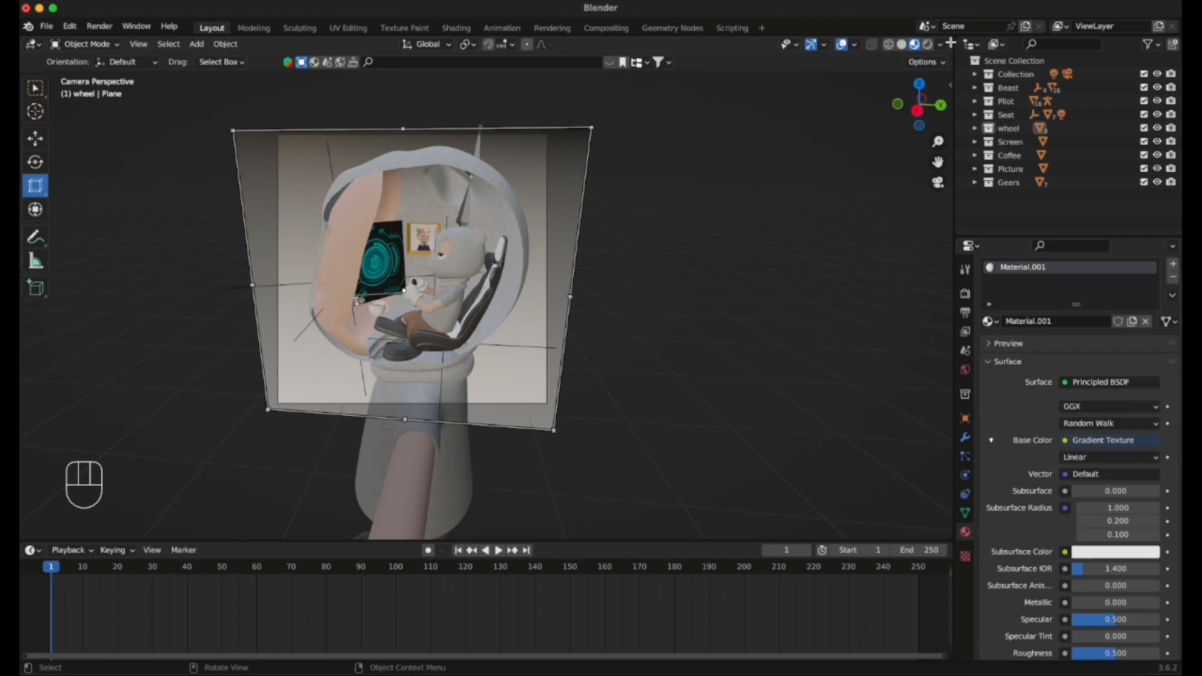
pyautogui.click(950, 43)
pyautogui.moveTo(950, 43); pyautogui.dragTo(493, 40)
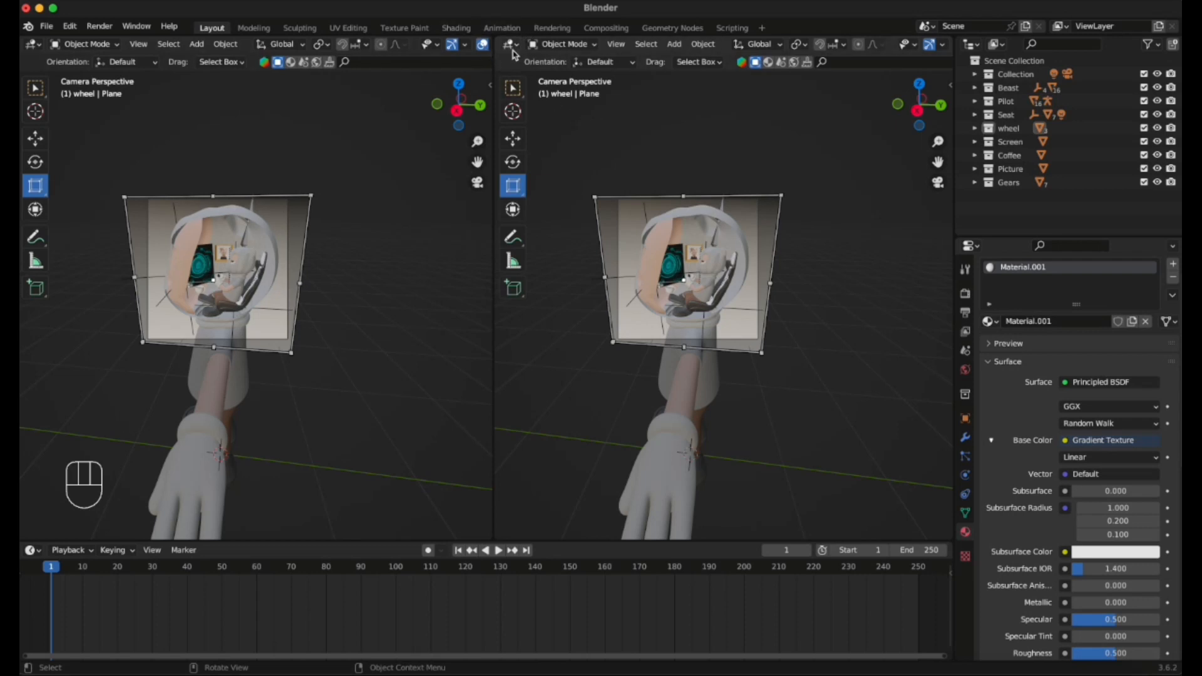
# Try the Timeline and the Python Console as the editor type of the new second area.
pyautogui.click(516, 49)
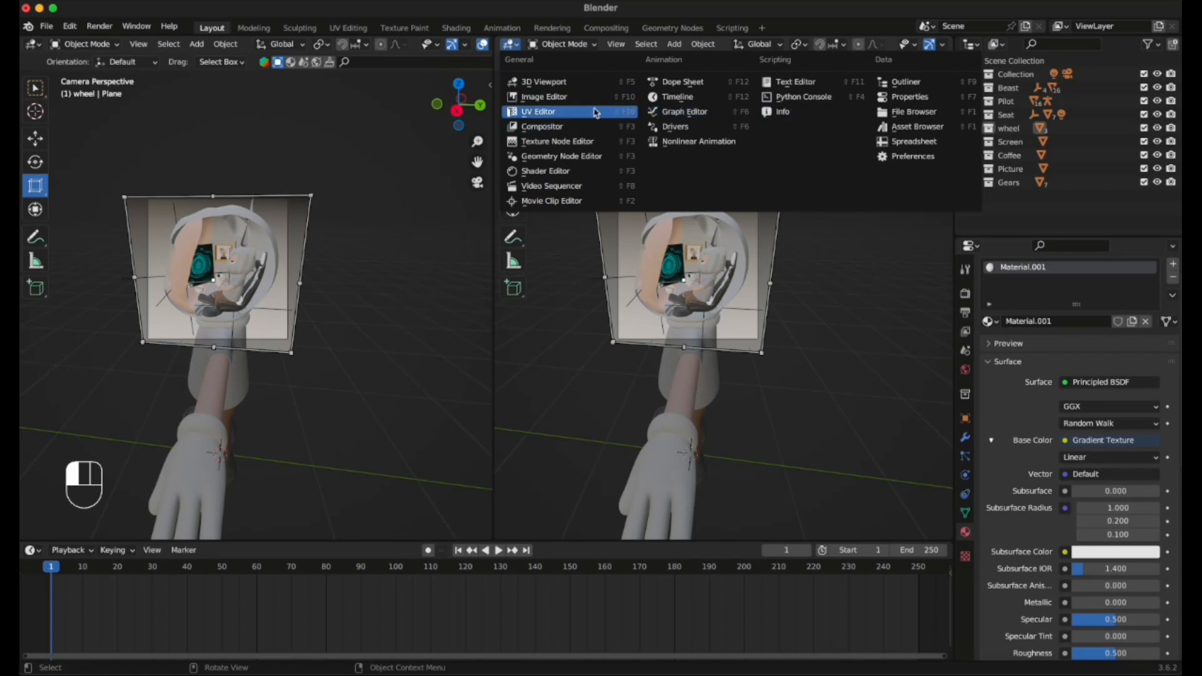
pyautogui.click(677, 97)
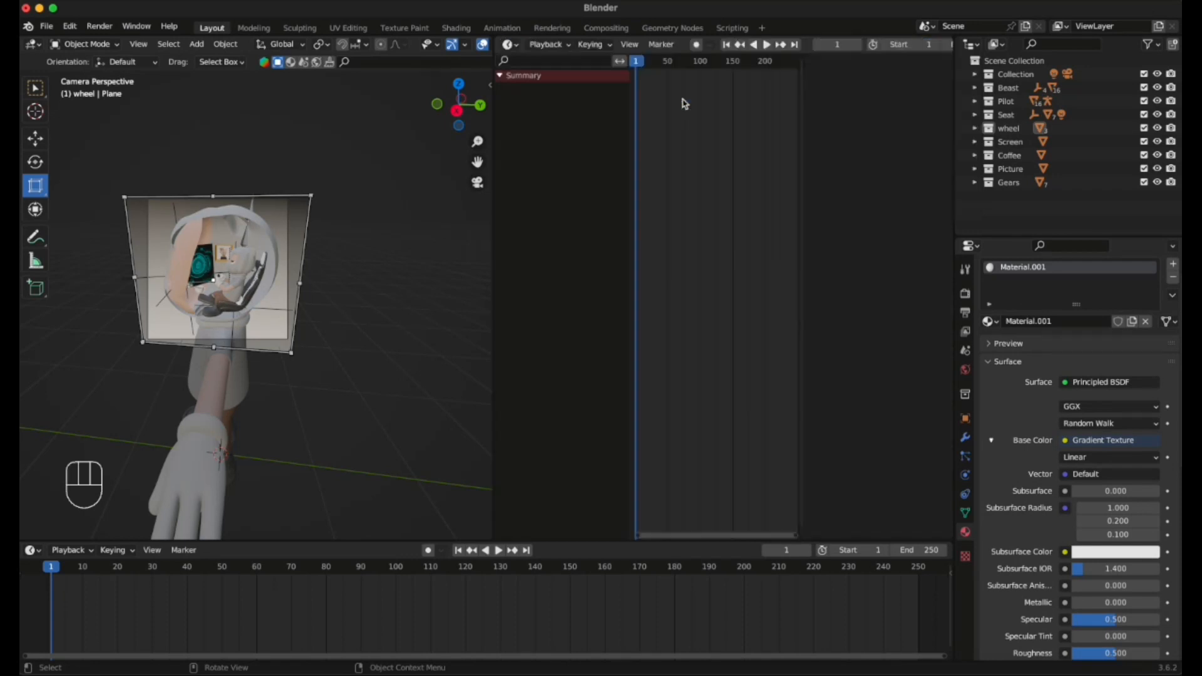
pyautogui.click(509, 44)
pyautogui.click(805, 101)
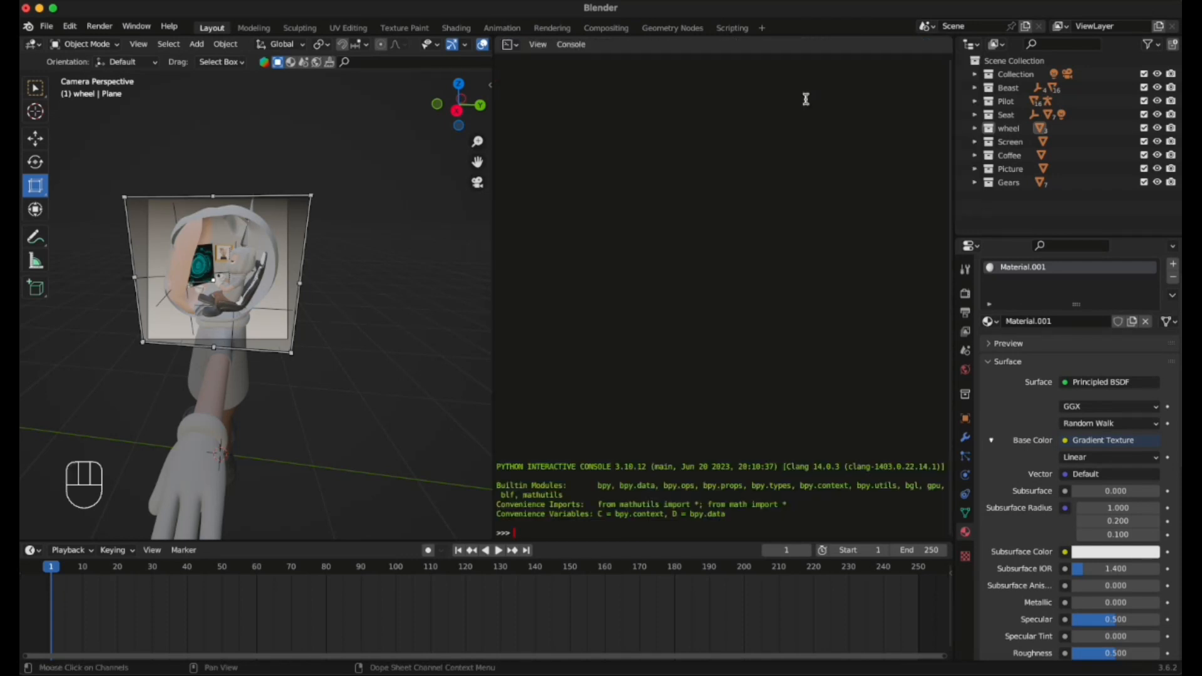
# Change the editor type of the second area to the Shader Editor to show the backdrop plane's material nodes.
pyautogui.click(509, 45)
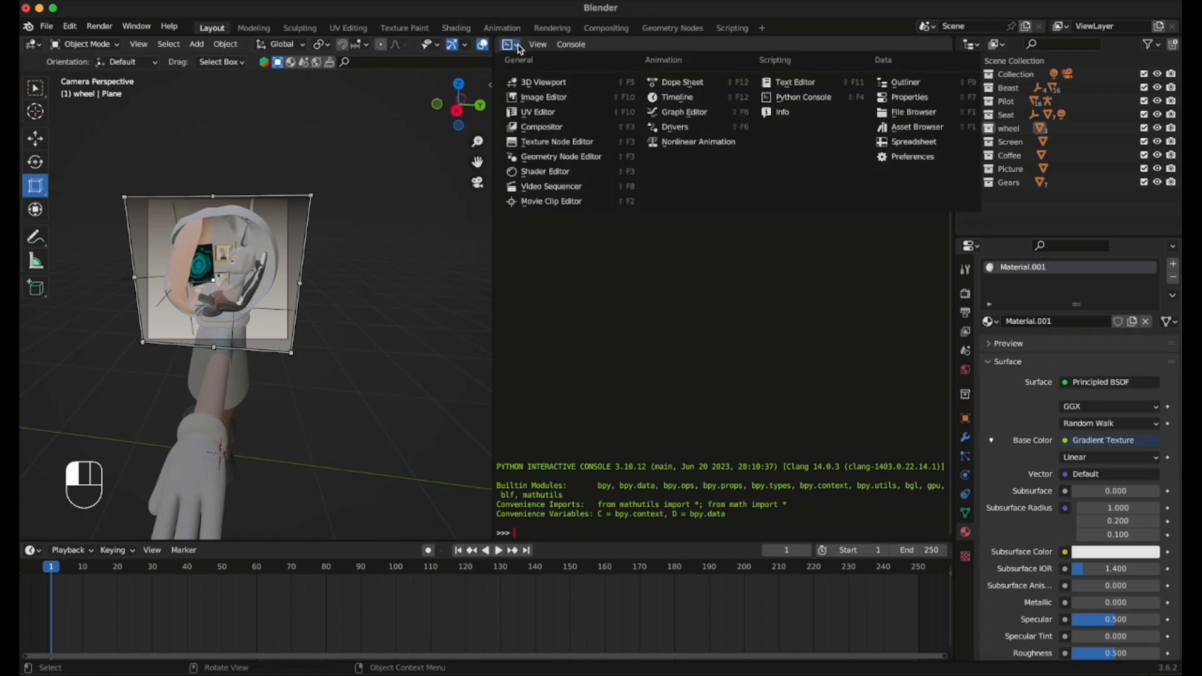
pyautogui.click(538, 45)
pyautogui.click(510, 44)
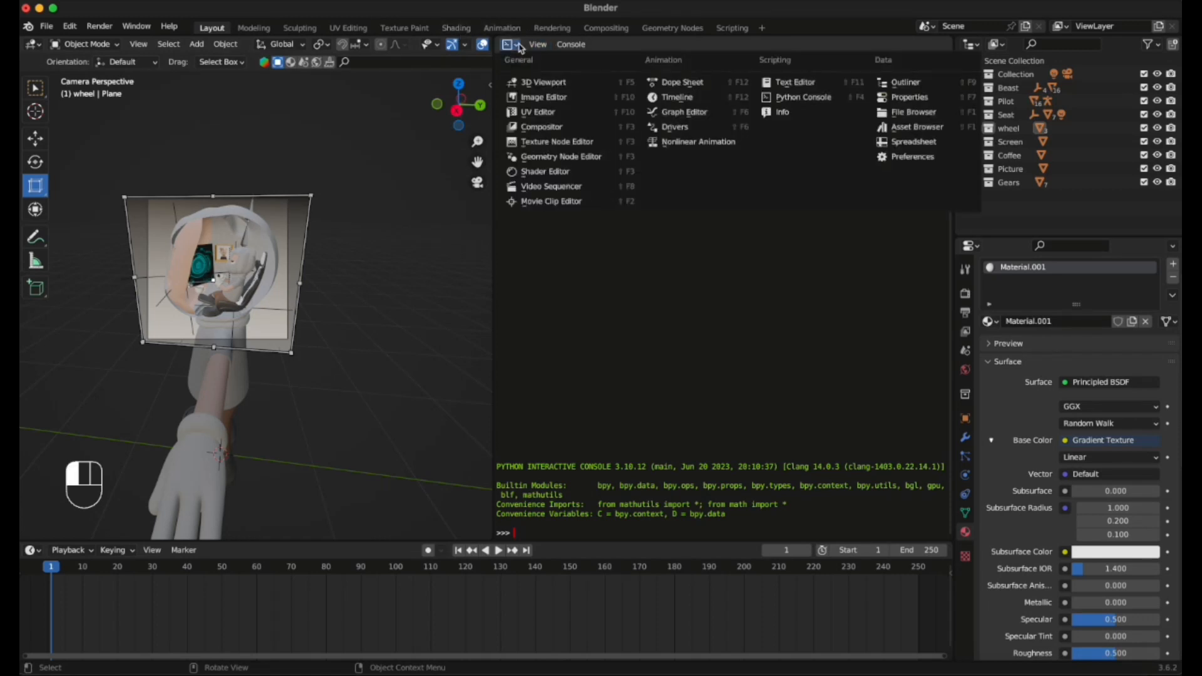
pyautogui.click(548, 174)
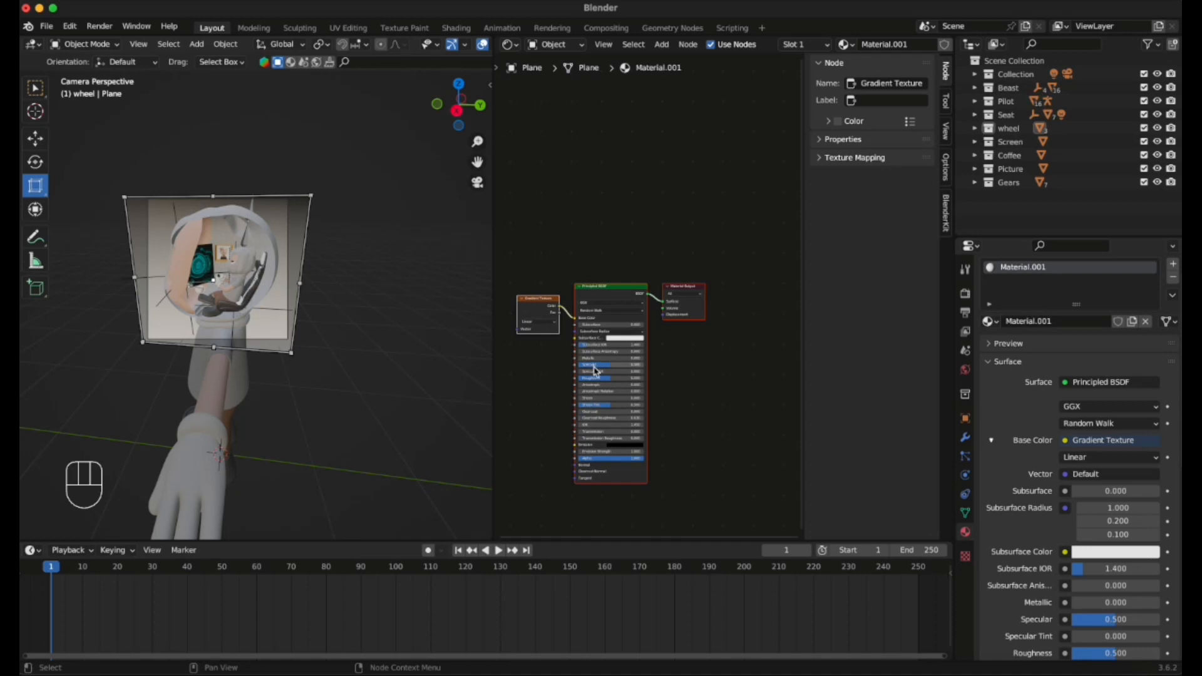
pyautogui.scroll(2, 651, 399)
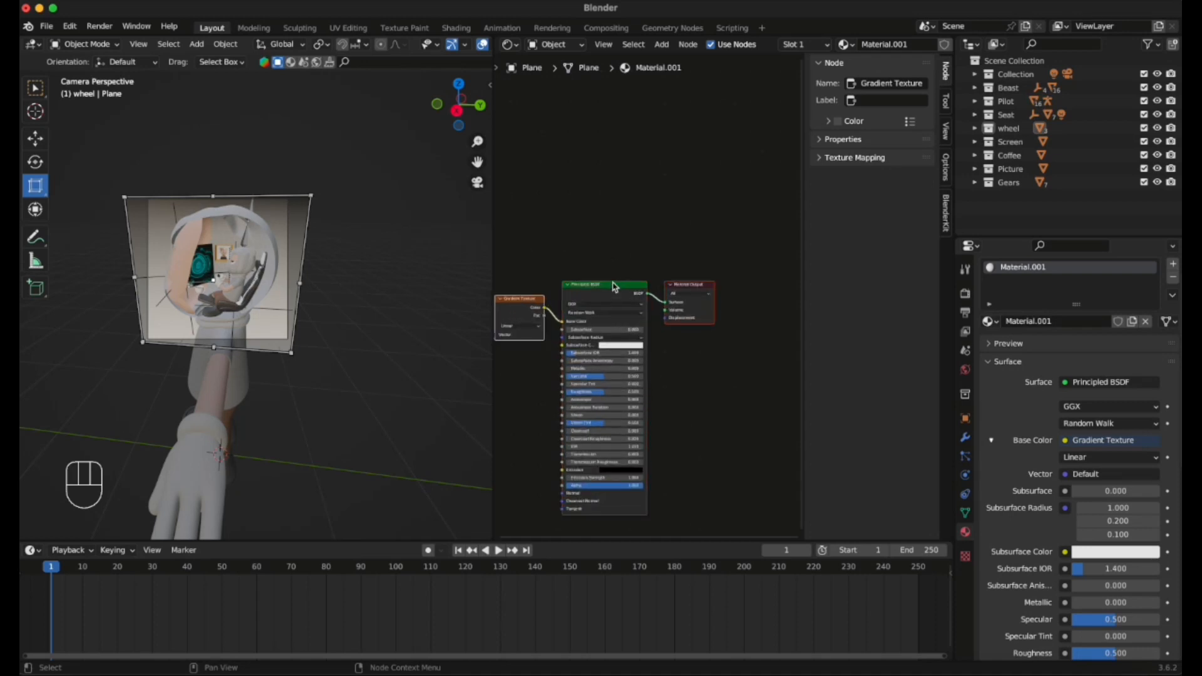
pyautogui.scroll(-1, 611, 279)
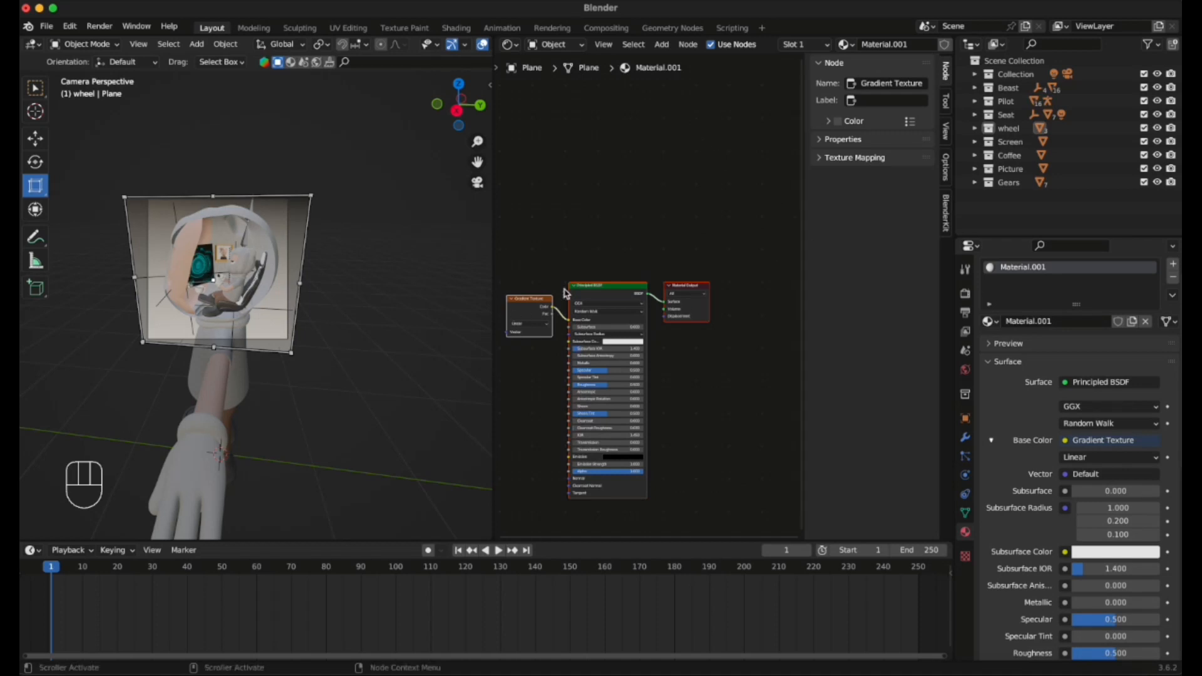
# Bring the whole node tree into view and widen the Shader Editor area by narrowing the 3D viewport.
pyautogui.moveTo(688, 290); pyautogui.dragTo(721, 215)
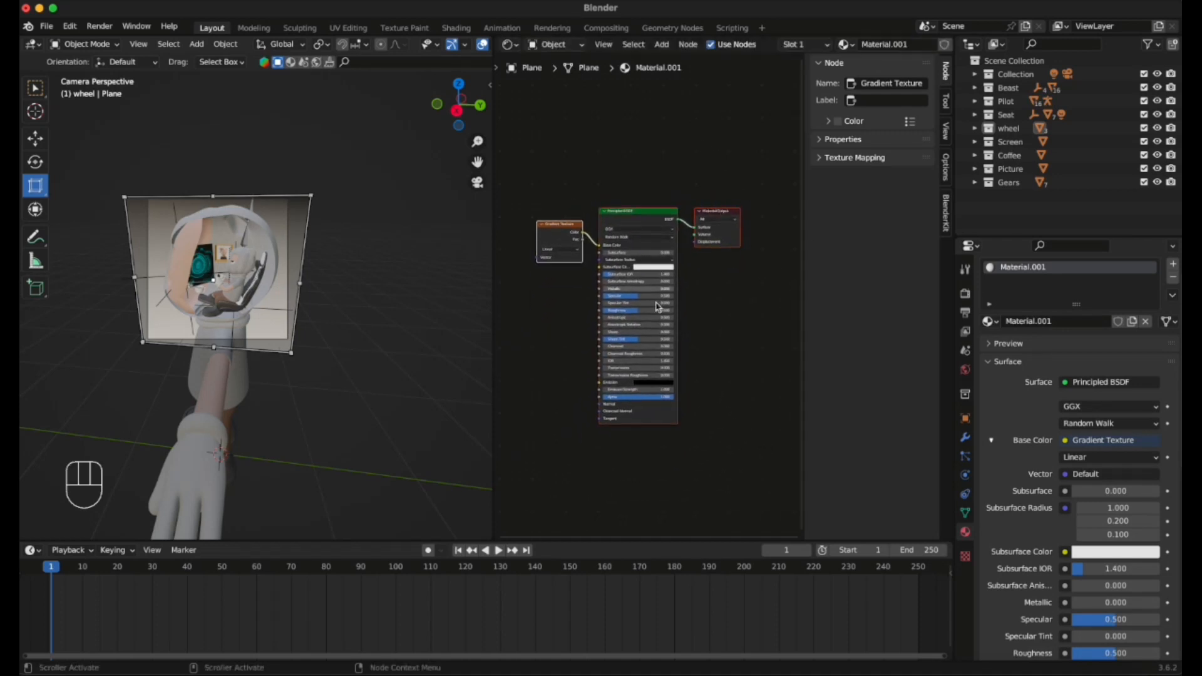
pyautogui.scroll(-1, 652, 309)
pyautogui.scroll(4, 650, 313)
pyautogui.click(763, 308)
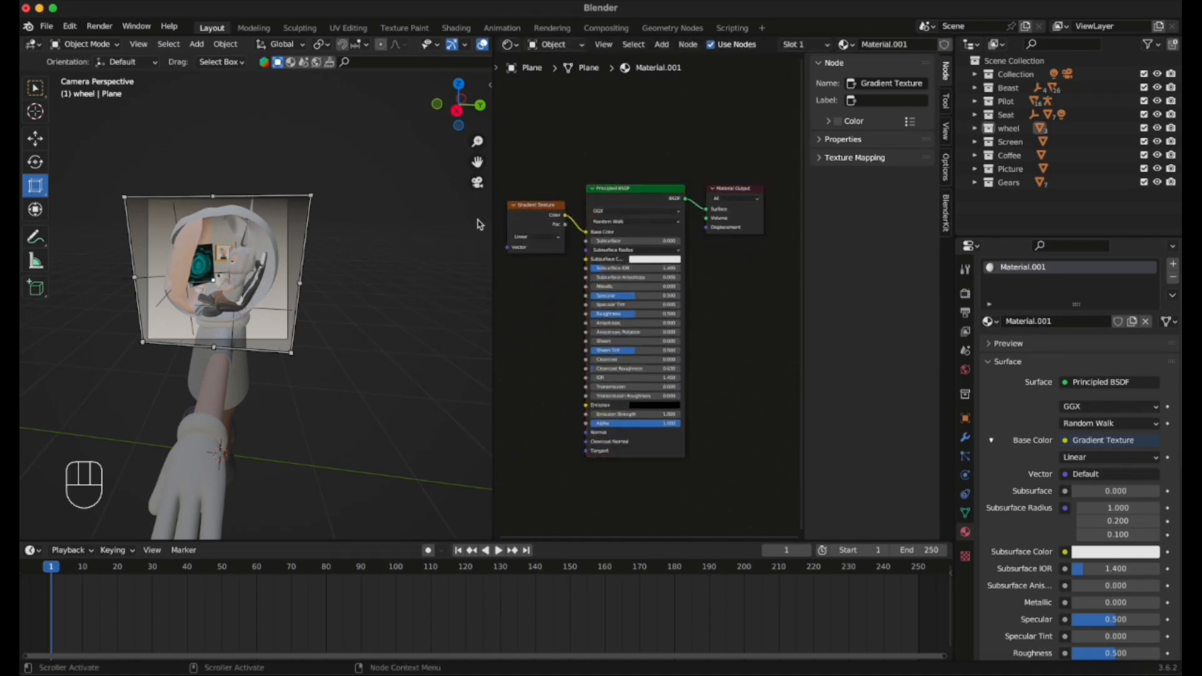
pyautogui.click(344, 282)
pyautogui.click(282, 230)
pyautogui.moveTo(494, 225); pyautogui.dragTo(456, 224)
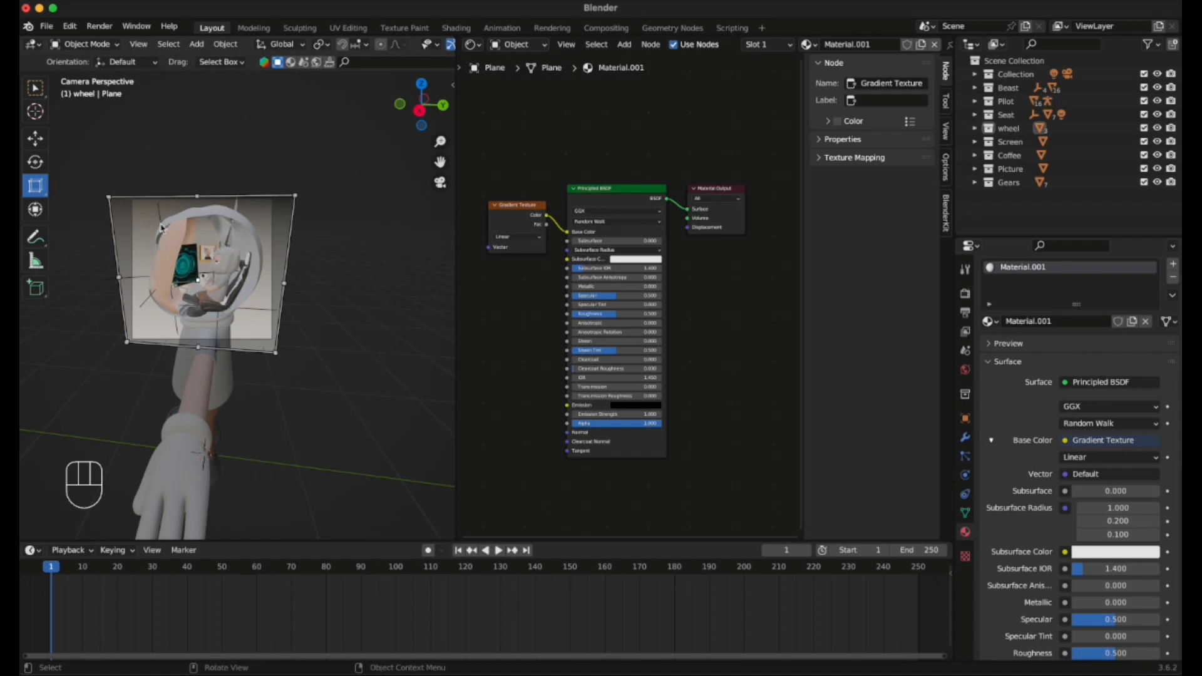
# Try a red Subsurface Color on the Principled BSDF node and undo it.
pyautogui.click(618, 259)
pyautogui.click(649, 199)
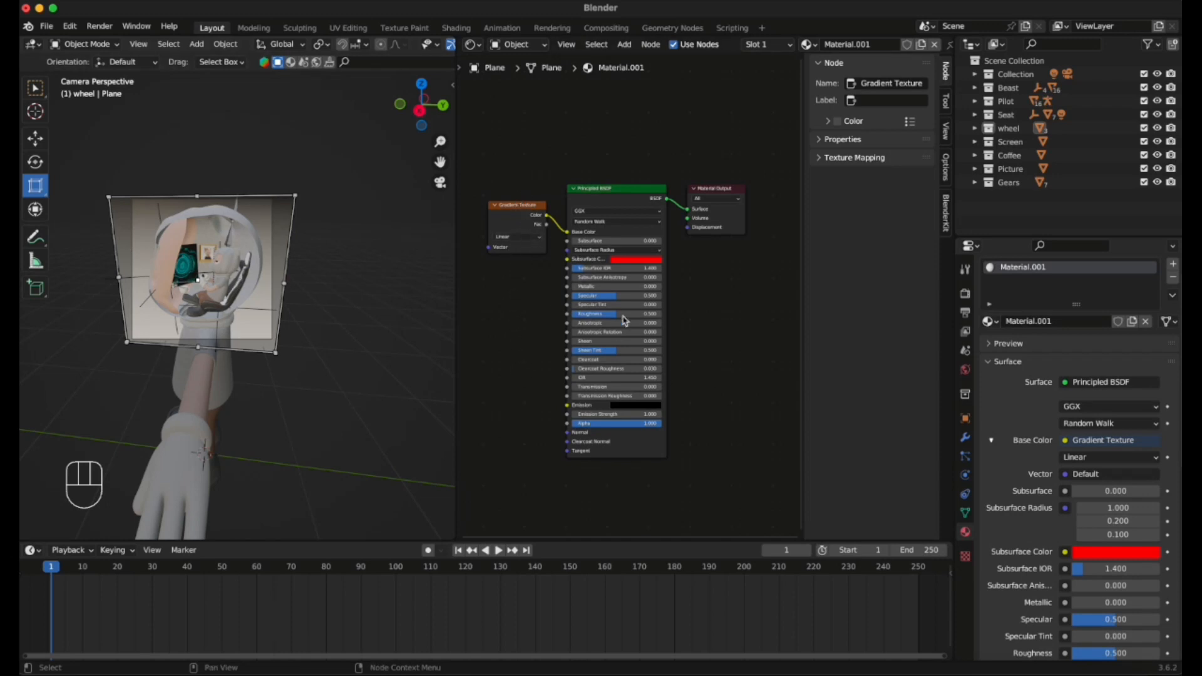
pyautogui.press('super+z')
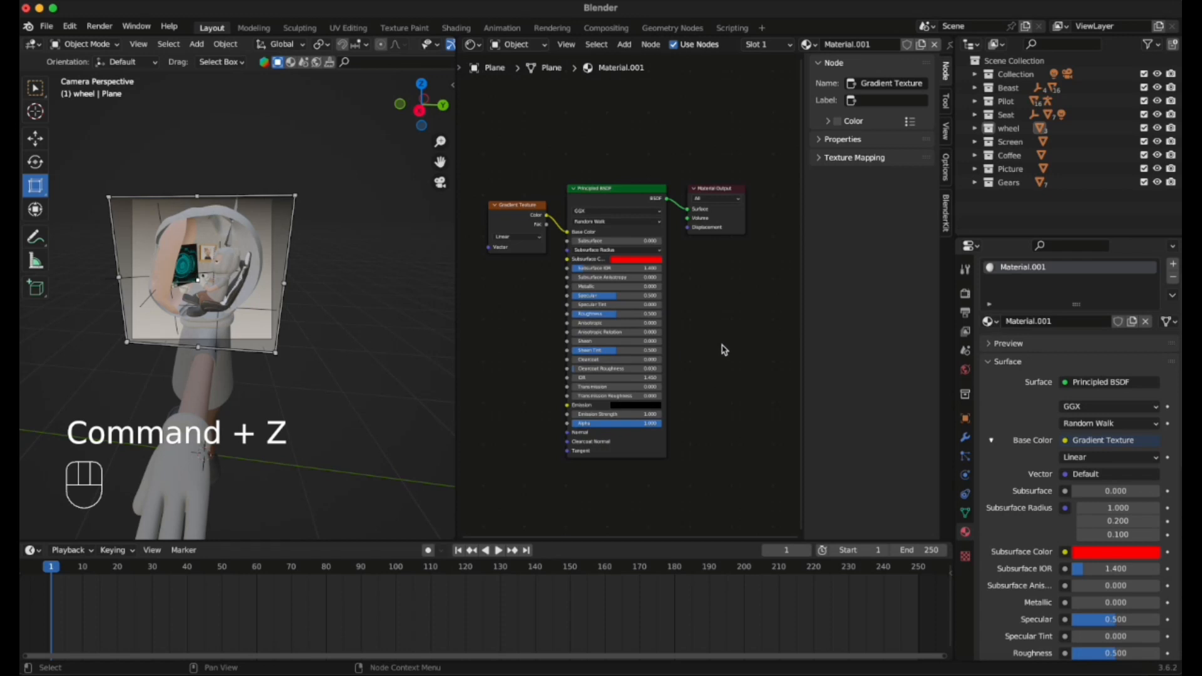
pyautogui.press('super+z')
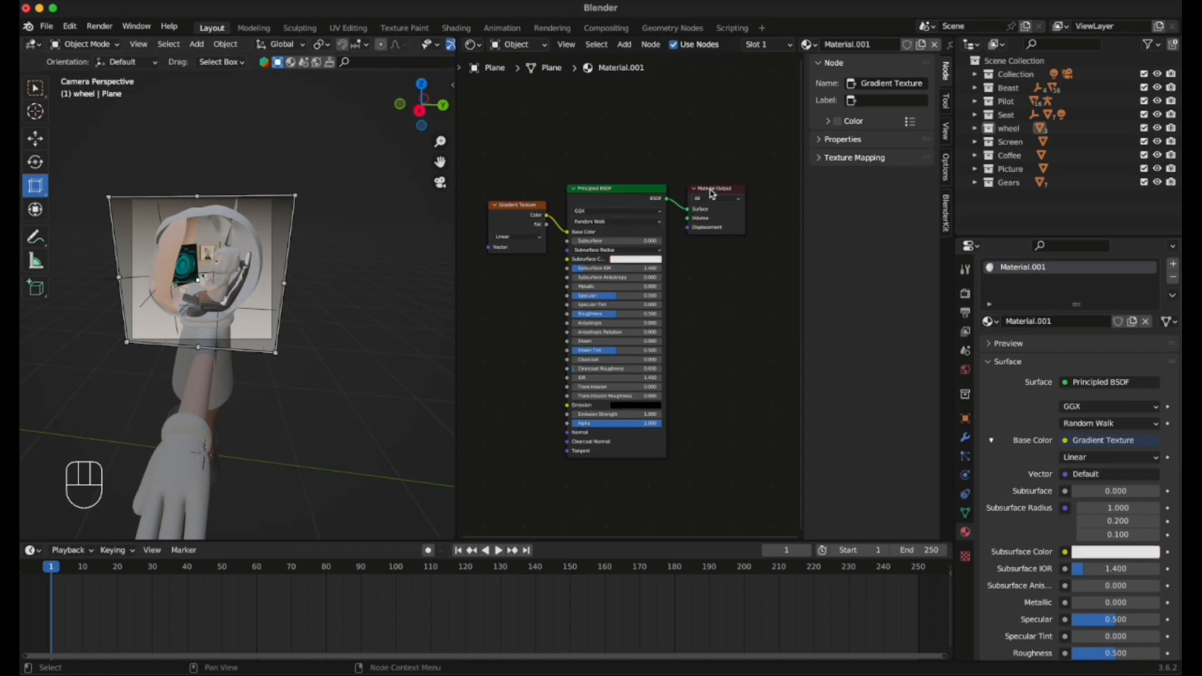
# Spread the Gradient Texture, Principled BSDF and Material Output nodes apart to make room between them, leaving all nodes deselected.
pyautogui.moveTo(712, 199); pyautogui.dragTo(746, 149)
pyautogui.moveTo(617, 191); pyautogui.dragTo(660, 216)
pyautogui.moveTo(517, 206); pyautogui.dragTo(500, 208)
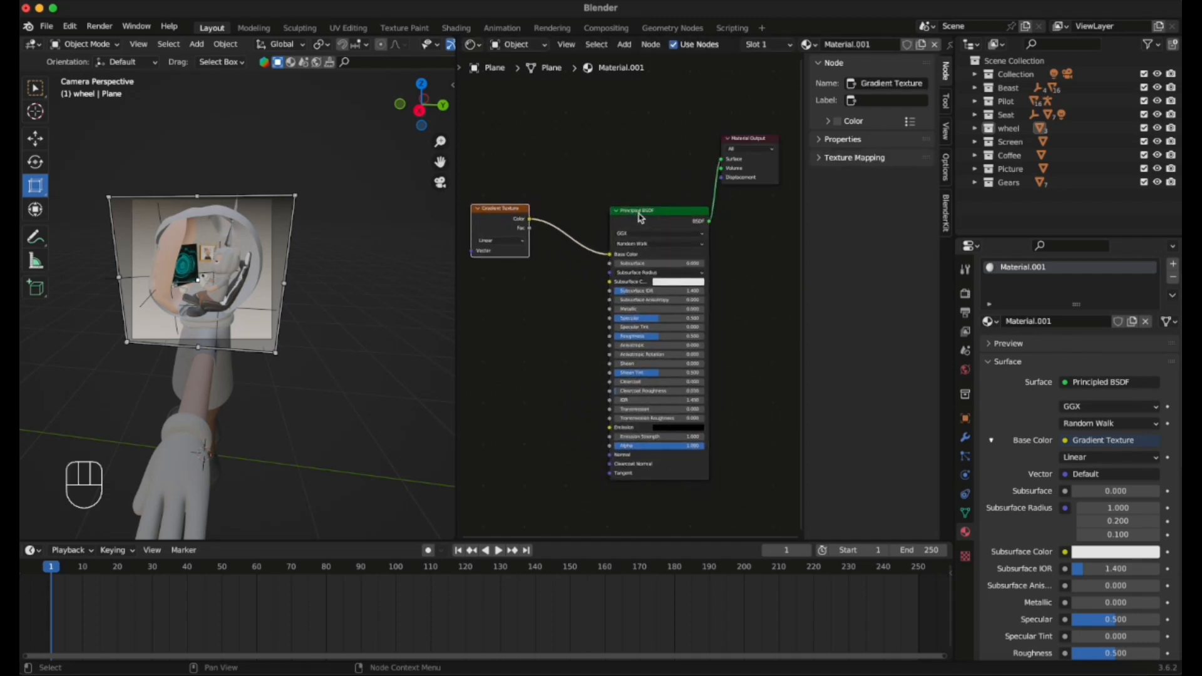
pyautogui.moveTo(634, 213); pyautogui.dragTo(636, 181)
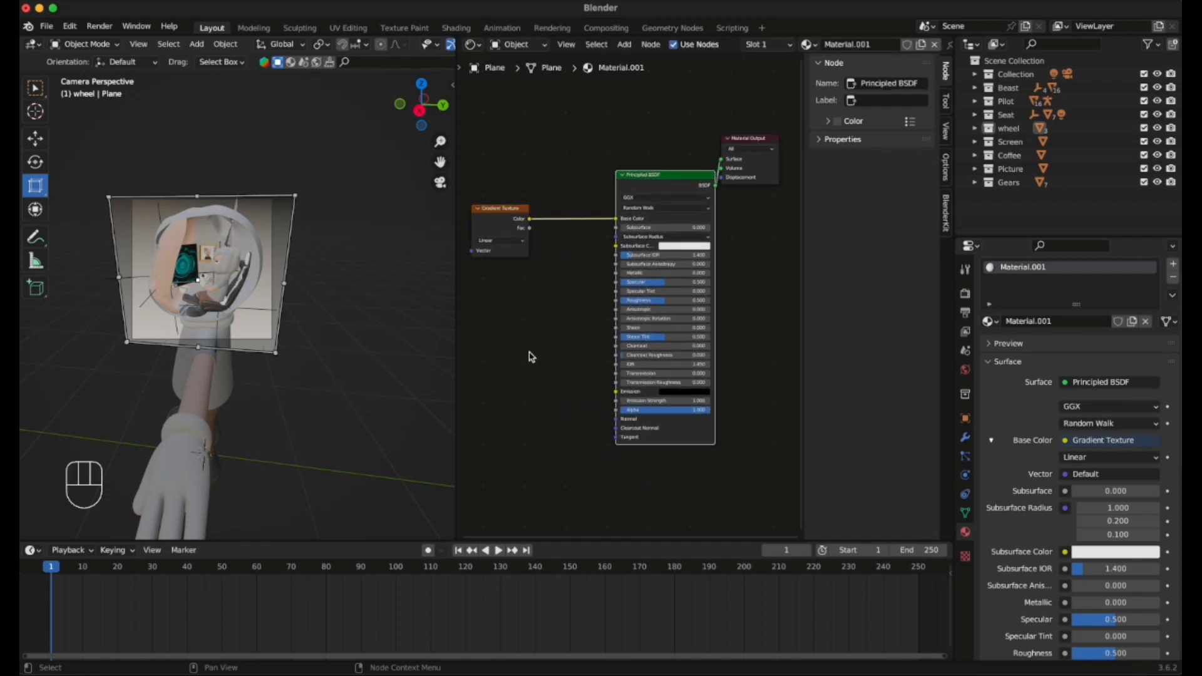
pyautogui.click(519, 373)
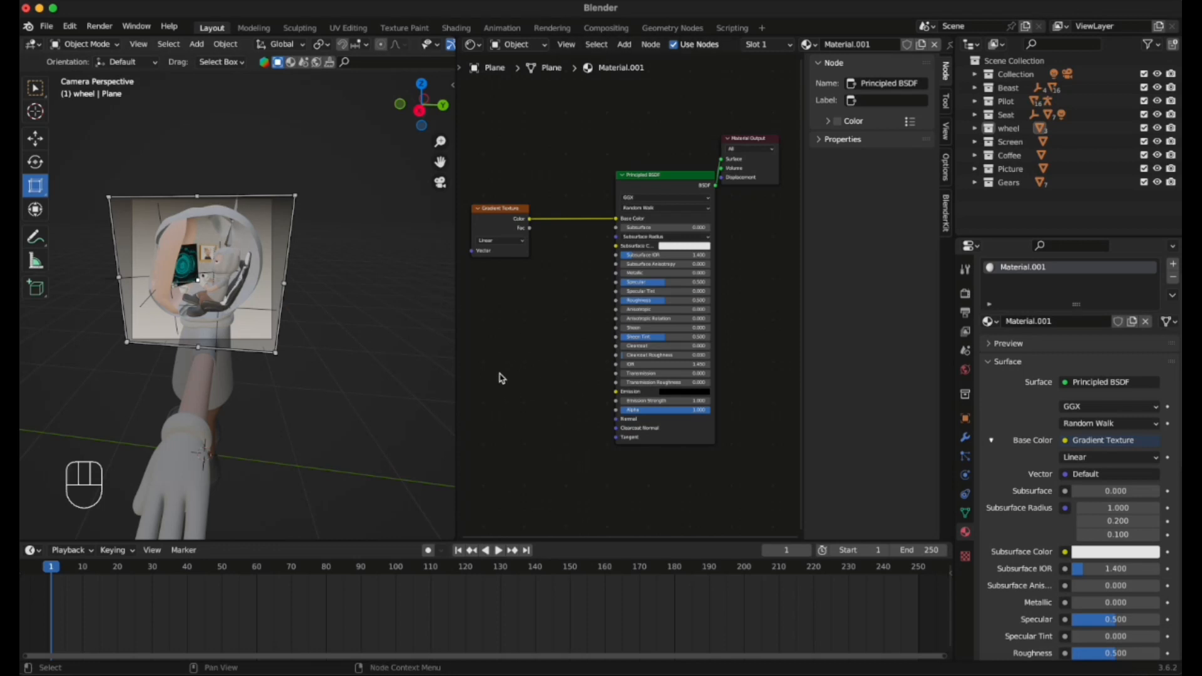
# Add a Color Ramp node on the link between the Gradient Texture and the Principled BSDF's Base Color.
pyautogui.click(526, 367)
pyautogui.rightClick(524, 362)
pyautogui.moveTo(509, 362)
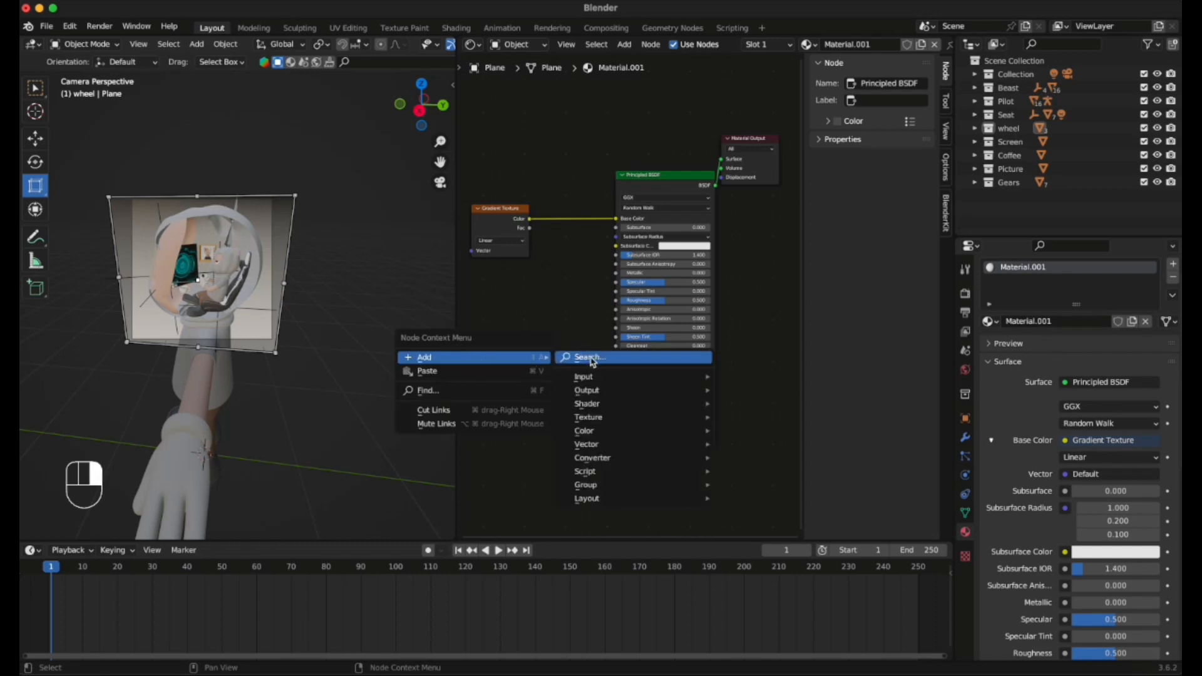
pyautogui.click(660, 357)
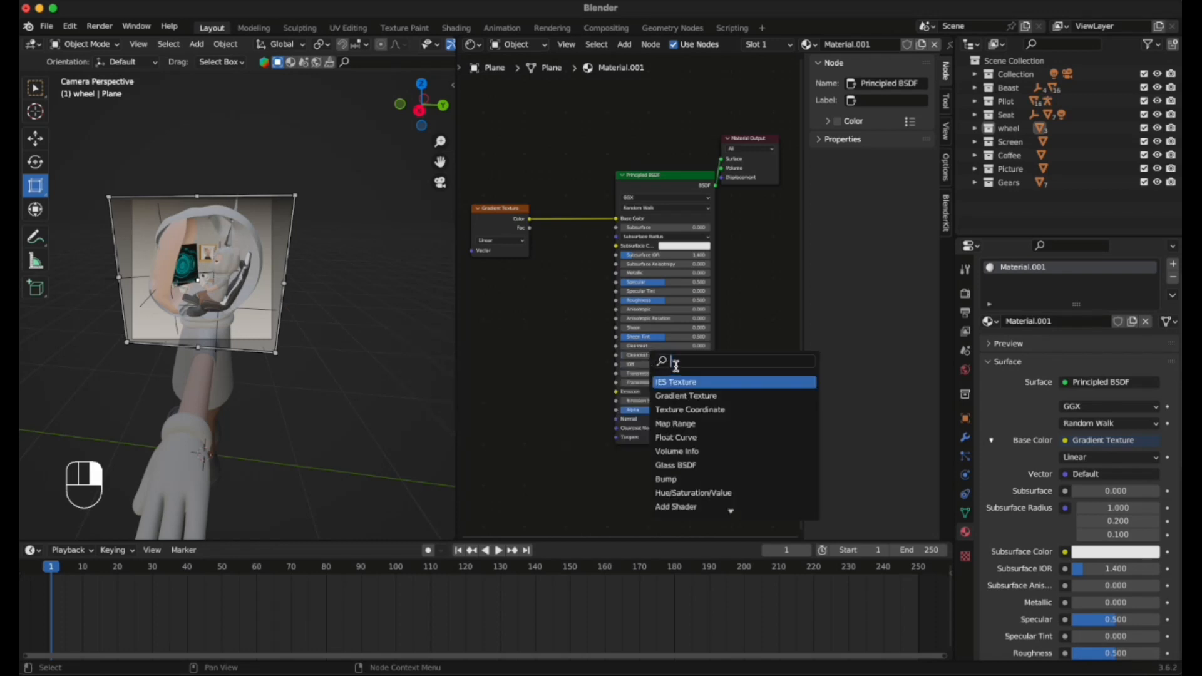
pyautogui.write('color')
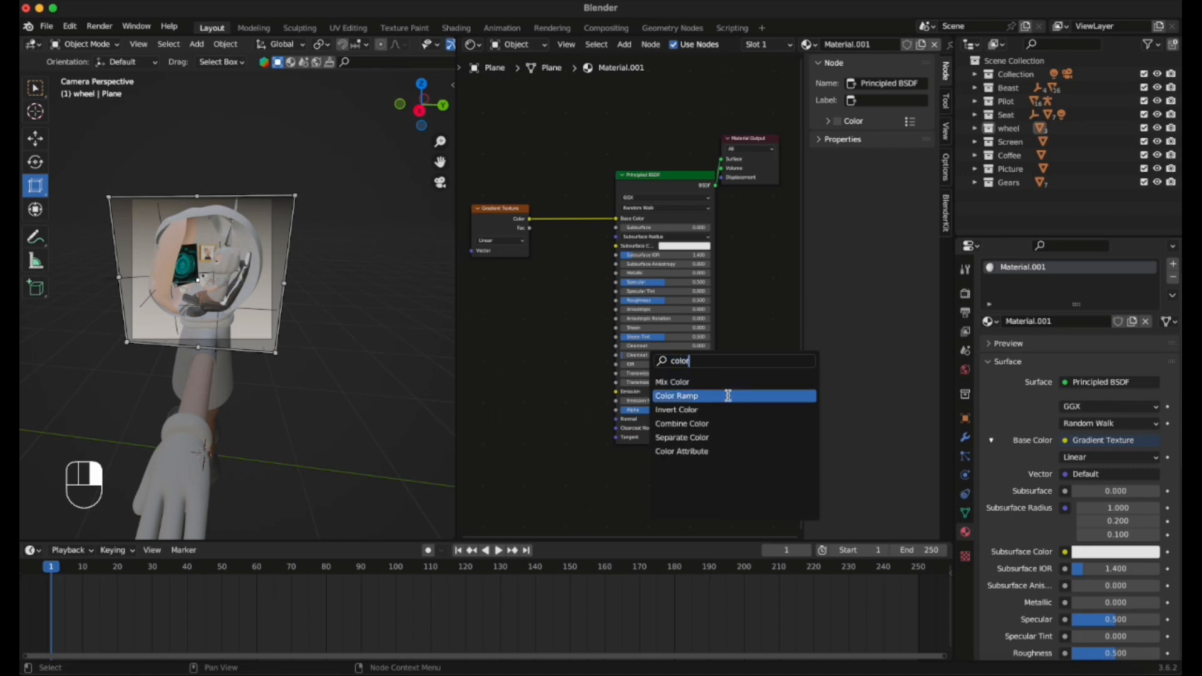
pyautogui.click(728, 396)
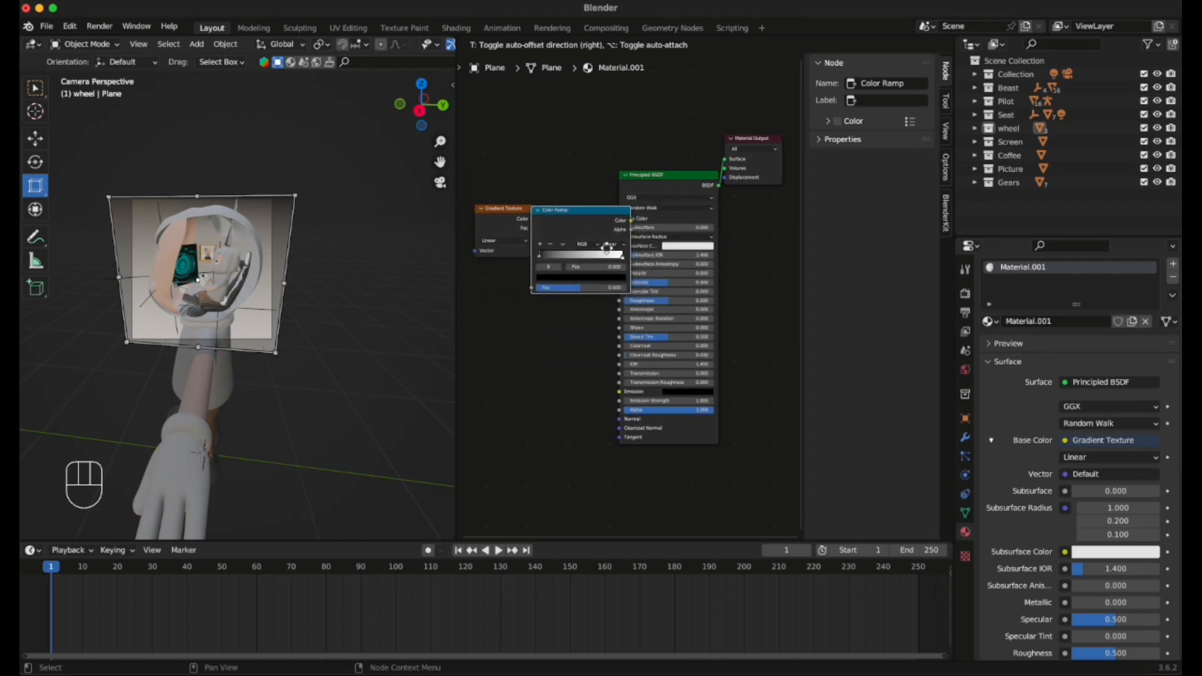
pyautogui.click(607, 238)
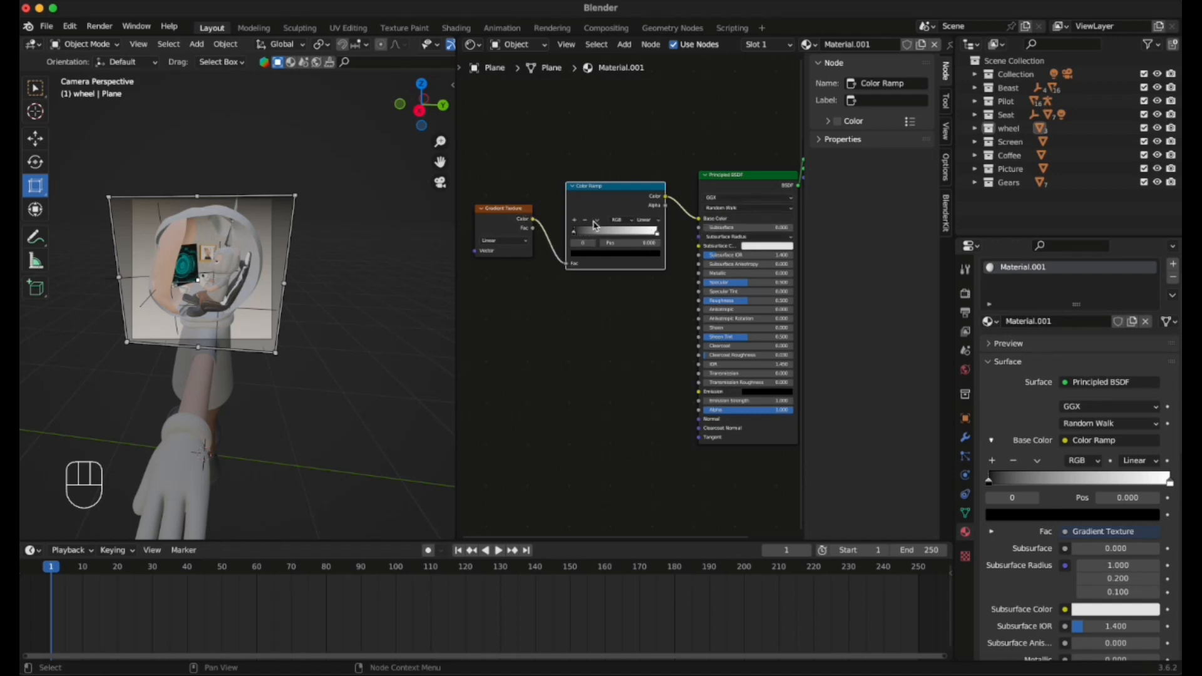
# Try sliding the Color Ramp's black stop, return it to position 0, and recolor the white stop at 1.000 to red.
pyautogui.scroll(-1, 663, 262)
pyautogui.scroll(12, 659, 254)
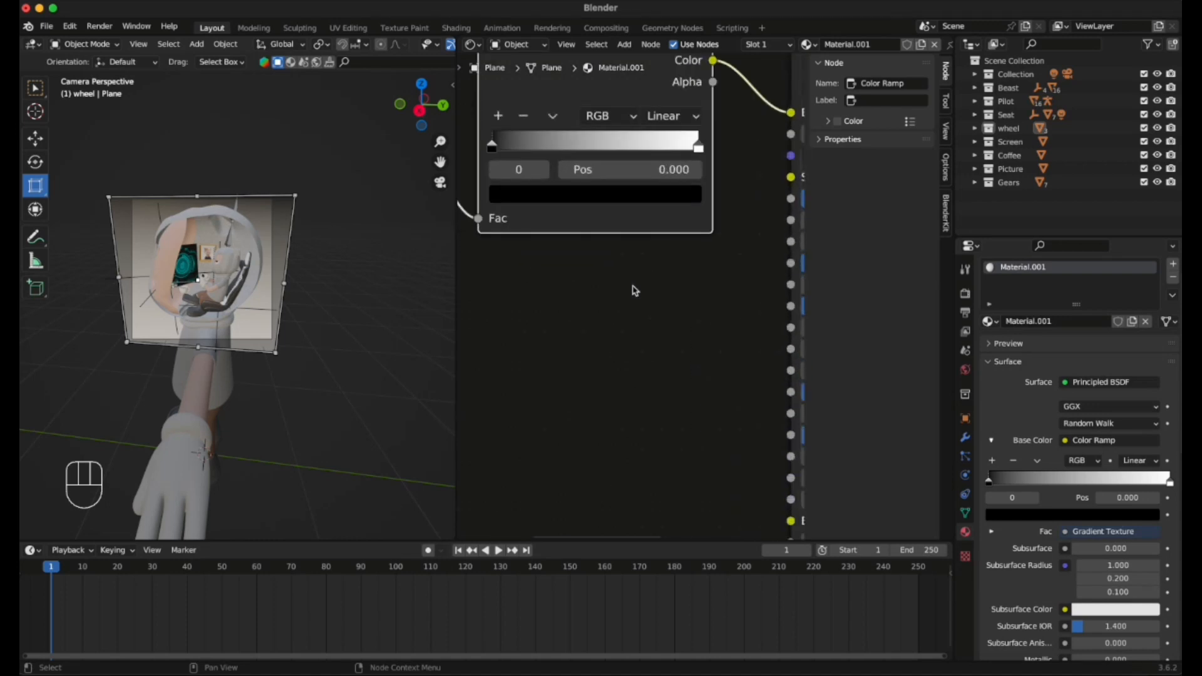
pyautogui.moveTo(631, 291); pyautogui.dragTo(634, 403, button='middle')
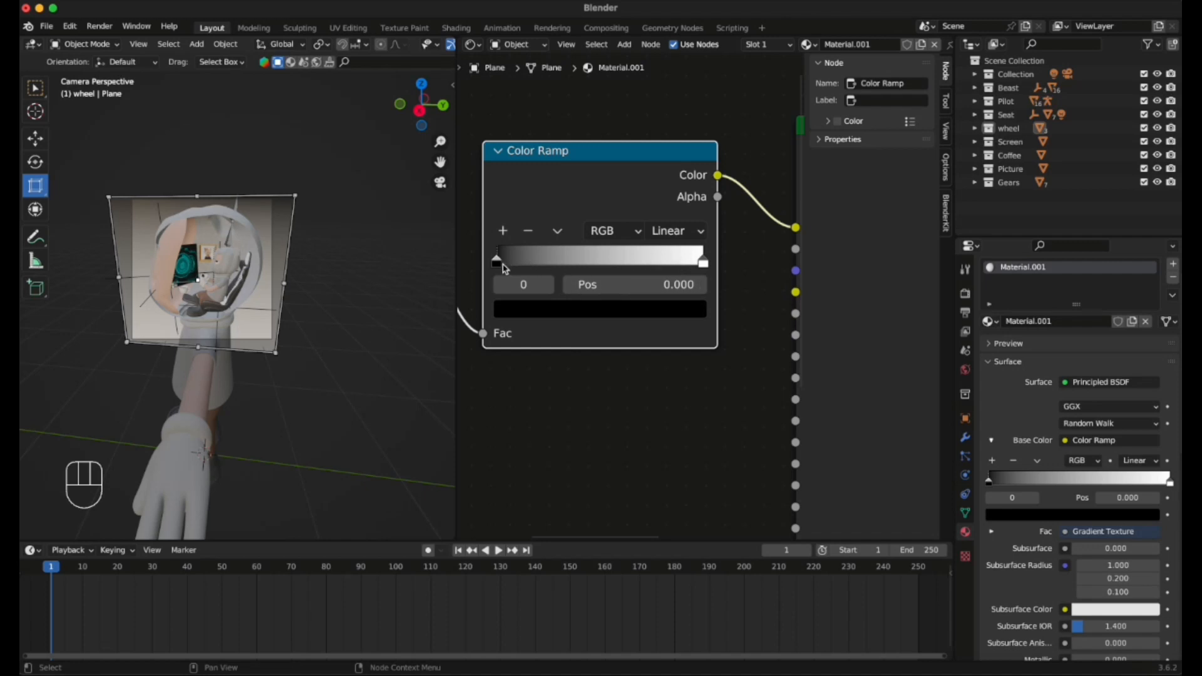
pyautogui.moveTo(499, 266); pyautogui.dragTo(509, 266)
pyautogui.moveTo(521, 267)
pyautogui.mouseDown()
pyautogui.moveTo(595, 263)
pyautogui.moveTo(664, 282)
pyautogui.moveTo(483, 261)
pyautogui.mouseUp()
pyautogui.click(704, 257)
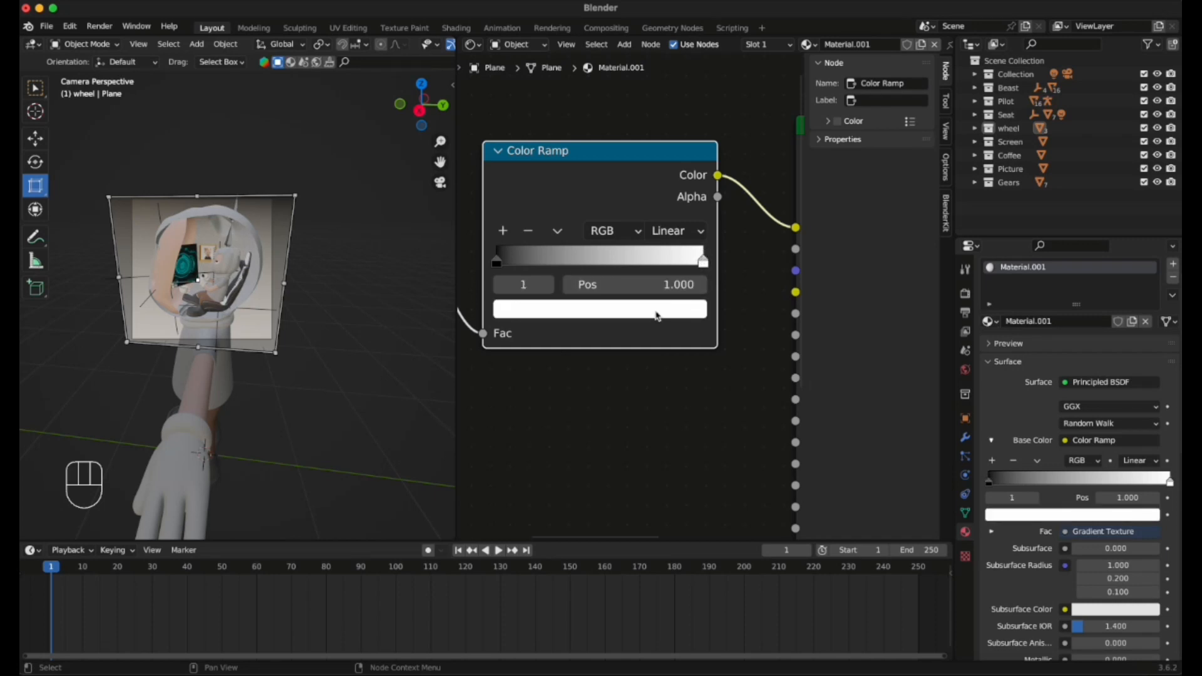
pyautogui.click(657, 314)
pyautogui.moveTo(576, 444); pyautogui.dragTo(576, 469)
# Recolor the Color Ramp's stop at position 0 to full-brightness blue with Hue 0.668 and Saturation 1.000.
pyautogui.click(498, 256)
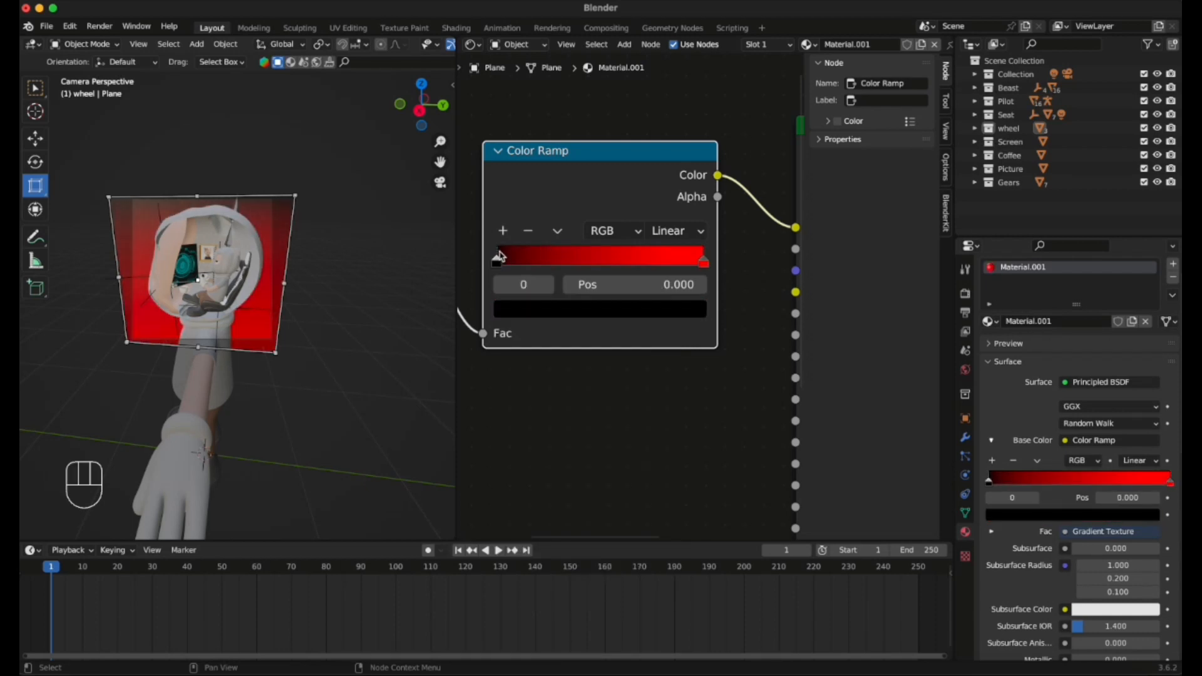
pyautogui.click(527, 311)
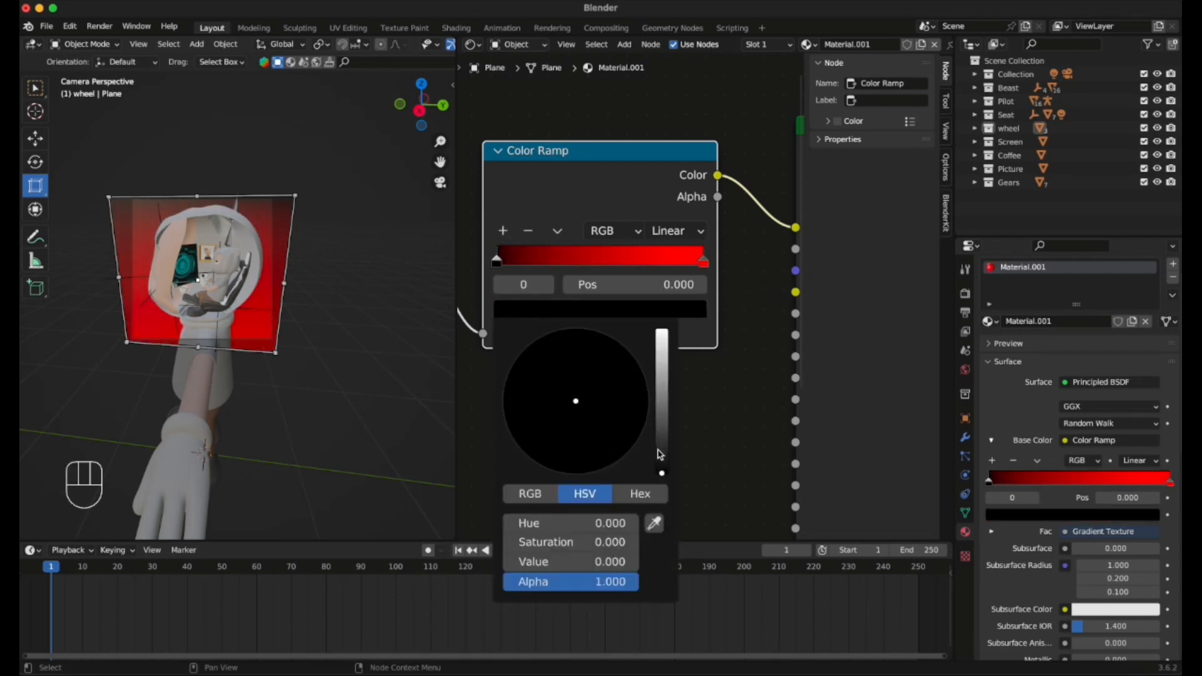
pyautogui.moveTo(662, 472); pyautogui.dragTo(666, 331)
pyautogui.moveTo(639, 372); pyautogui.dragTo(642, 369)
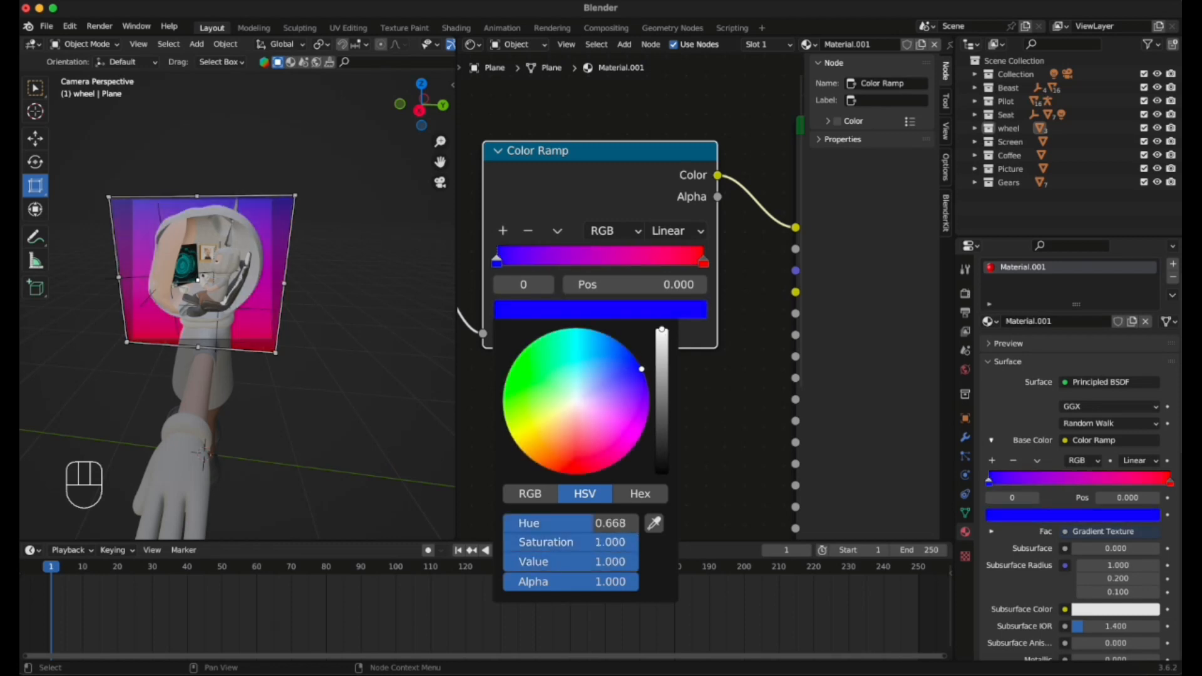
# Add a Color Ramp stop at position 0.500, make it yellow, and deselect the backdrop plane.
pyautogui.click(503, 231)
pyautogui.click(595, 309)
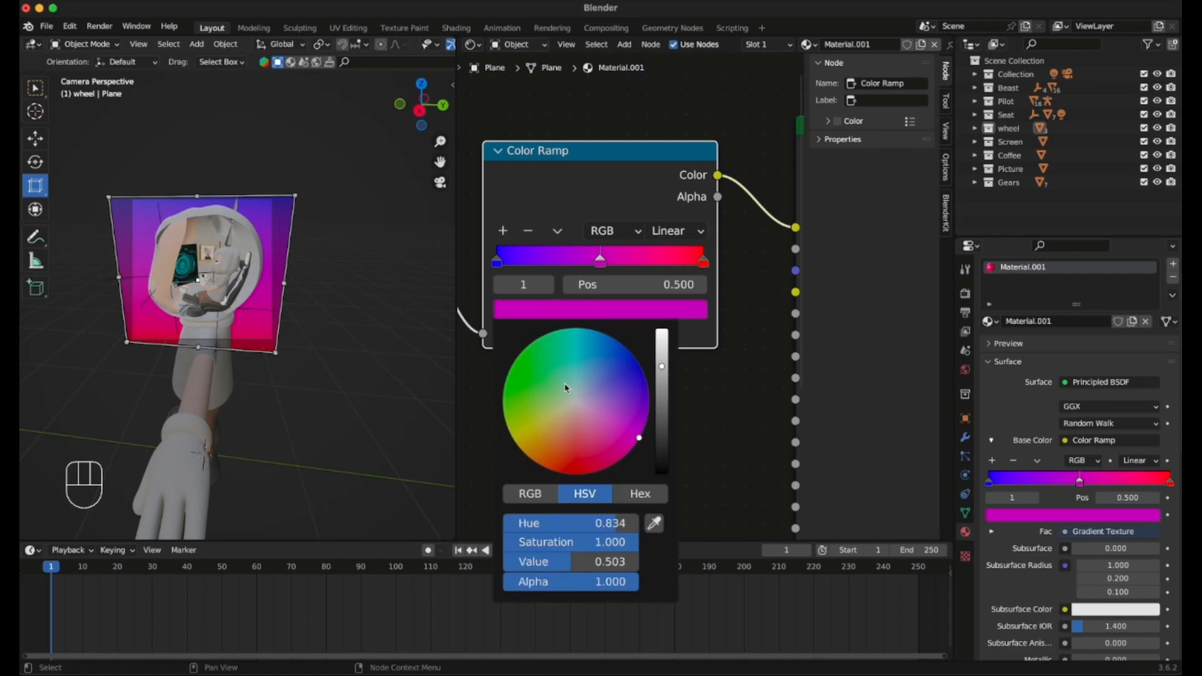
pyautogui.click(513, 438)
pyautogui.click(352, 179)
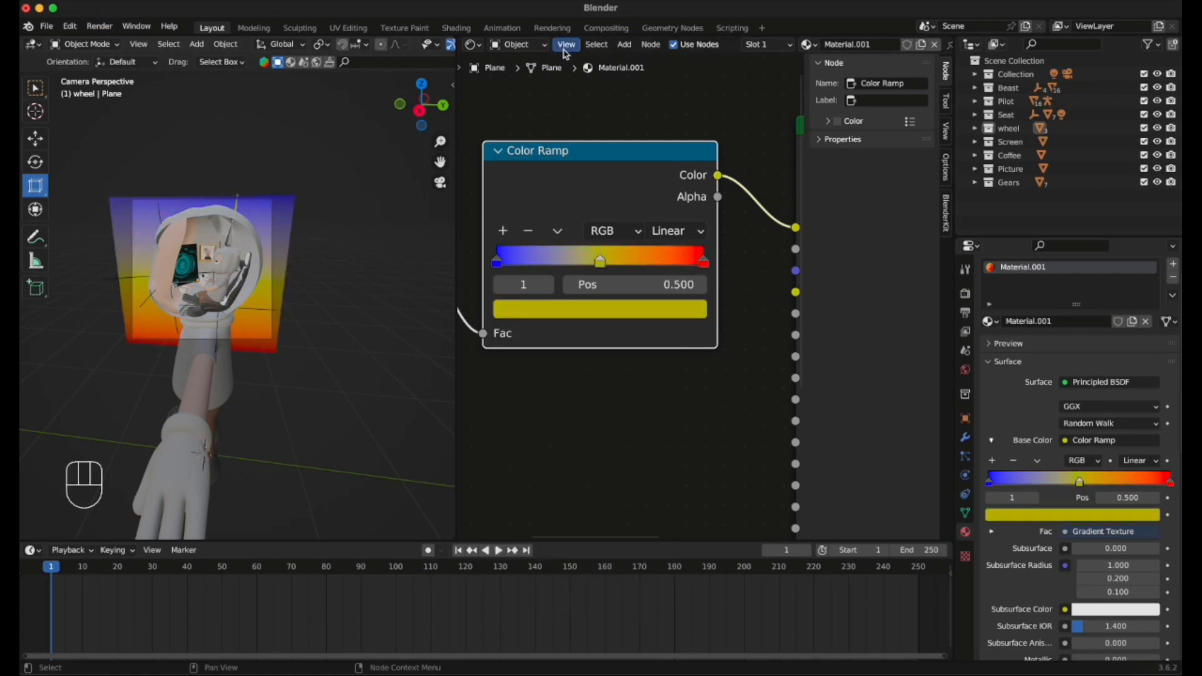
# Test-render the frame with the blue-yellow-red backdrop and close the render window.
pyautogui.click(100, 27)
pyautogui.click(129, 40)
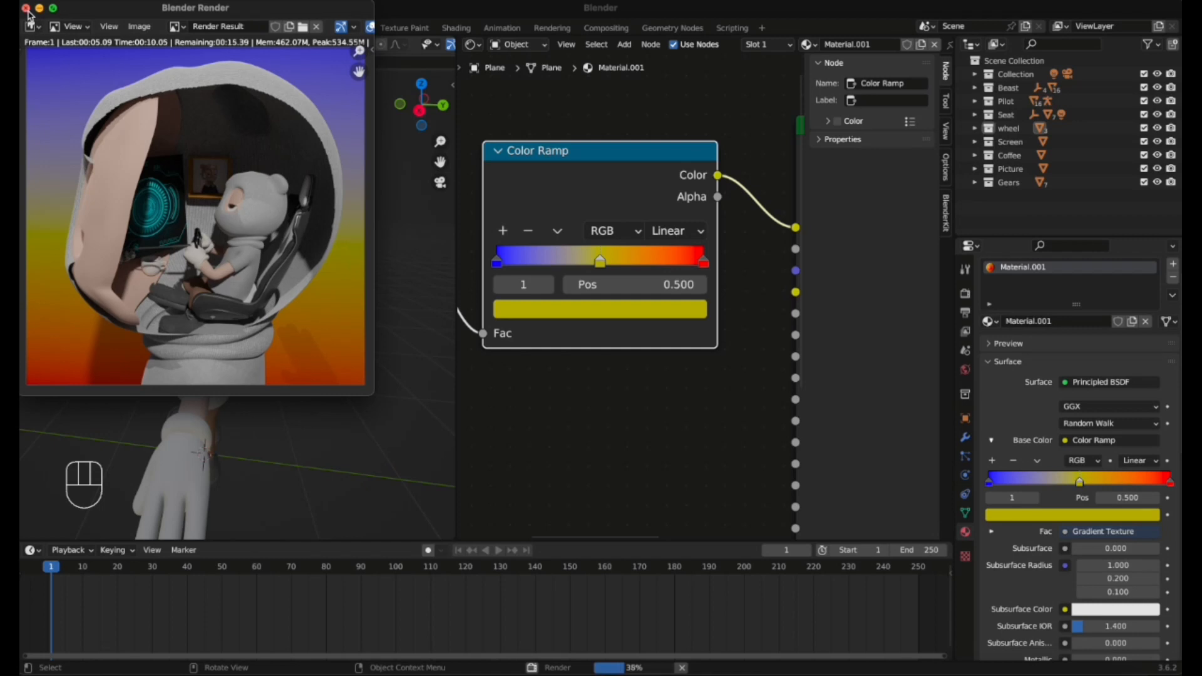
pyautogui.press('Escape')
# Deselect the nodes and close the Shader Editor area so the 3D viewport fills the space again.
pyautogui.scroll(-6, 616, 401)
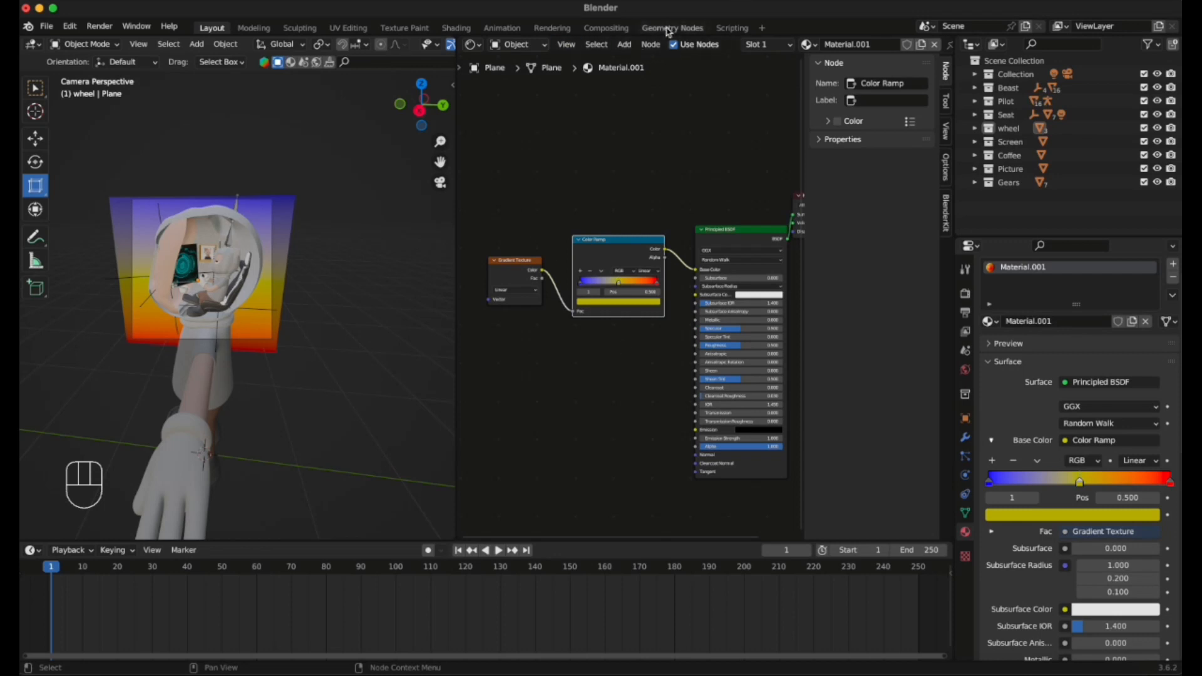
pyautogui.click(550, 180)
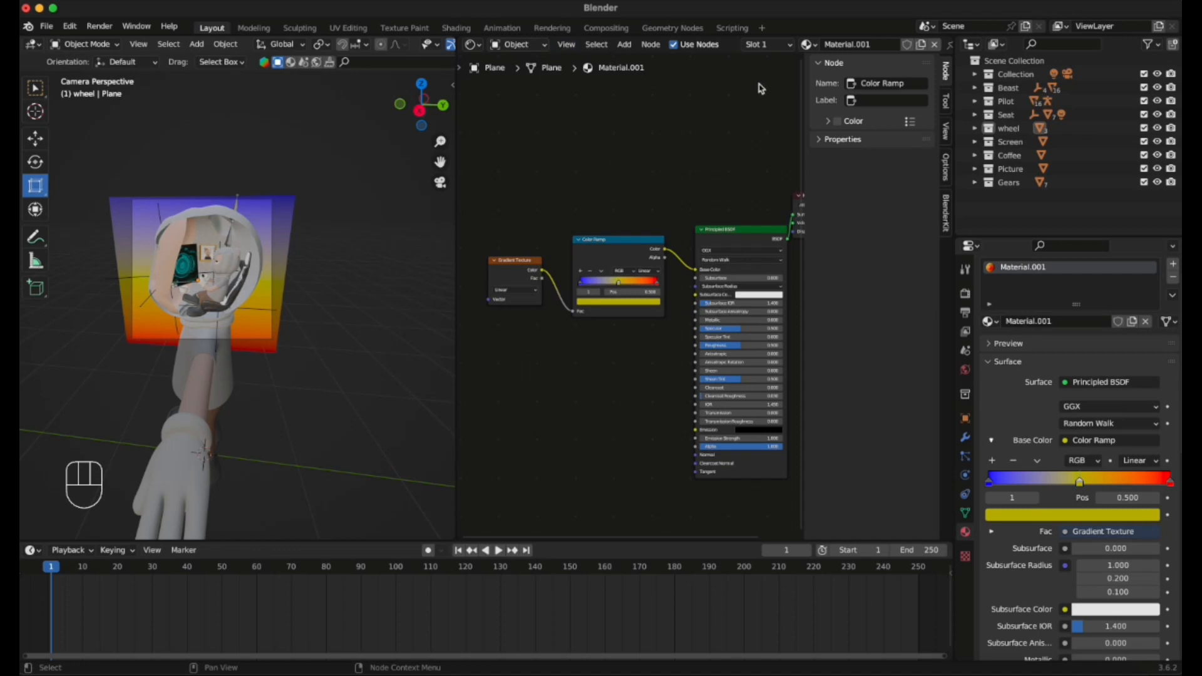
pyautogui.rightClick(616, 56)
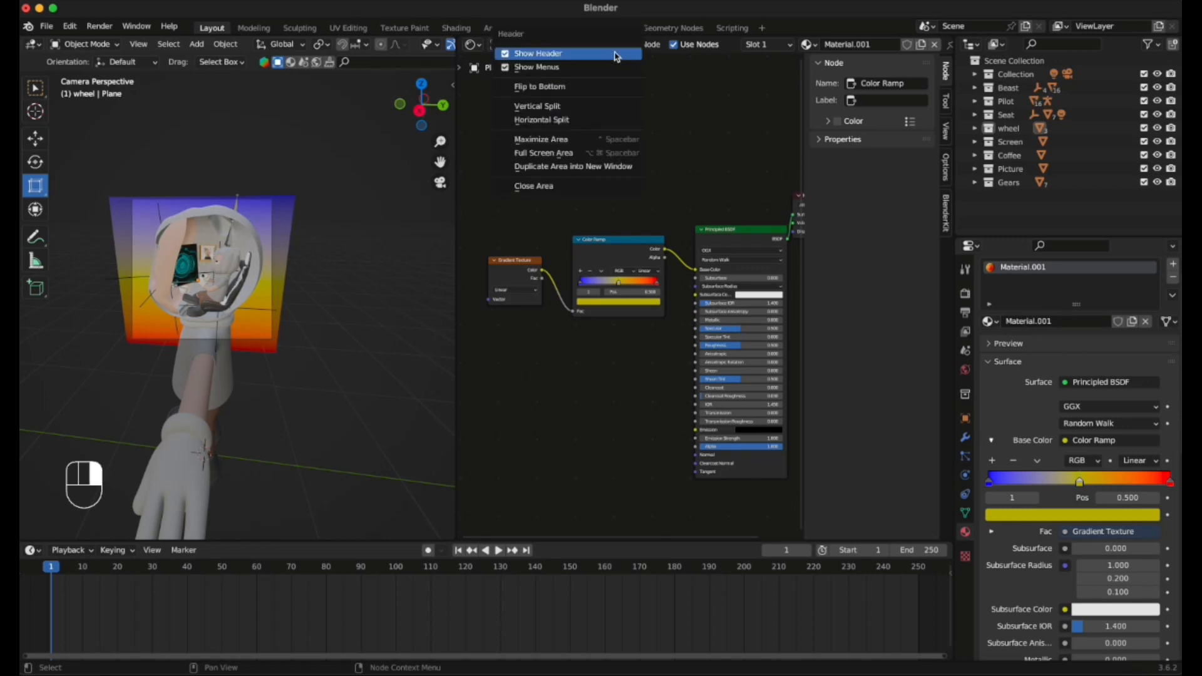
pyautogui.click(579, 188)
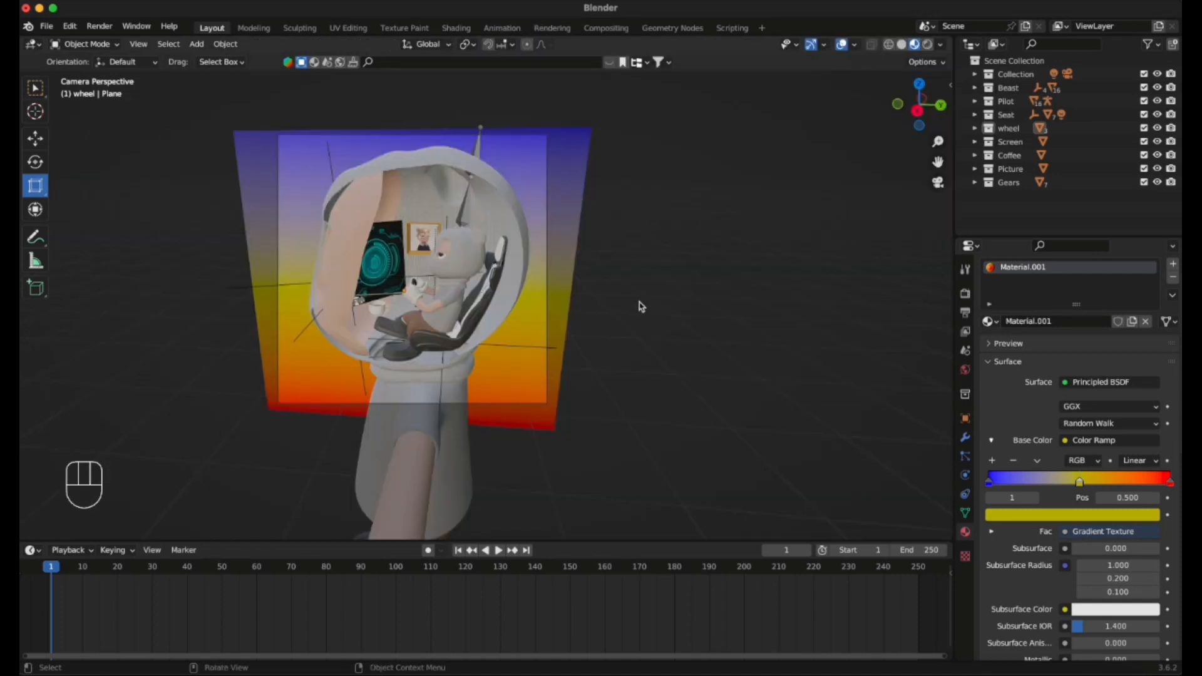
# Switch to the Shading workspace with the backdrop plane's material shown in its node editor.
pyautogui.scroll(-2, 598, 254)
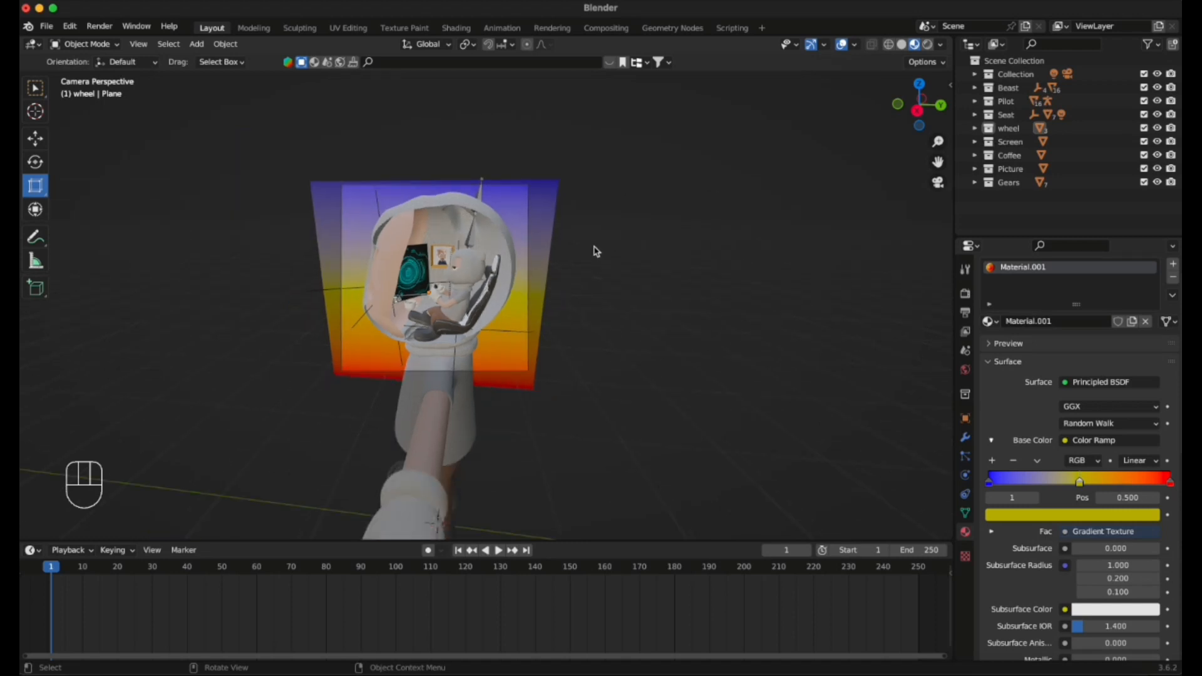
pyautogui.scroll(1, 596, 251)
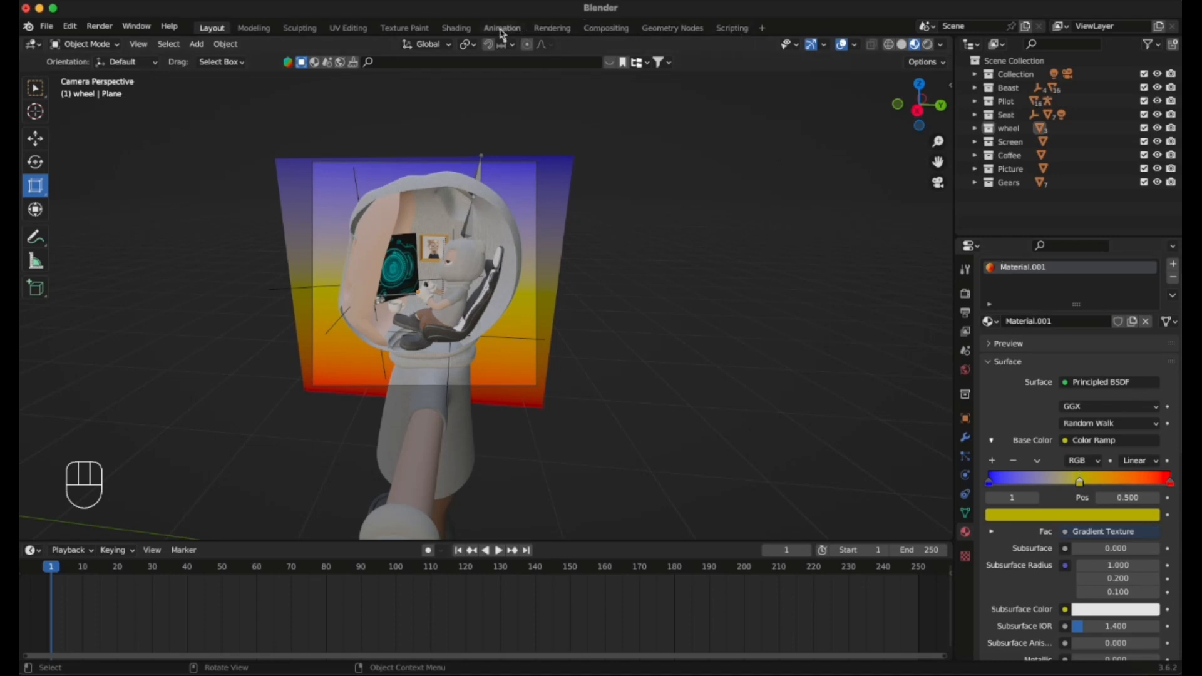
pyautogui.click(463, 30)
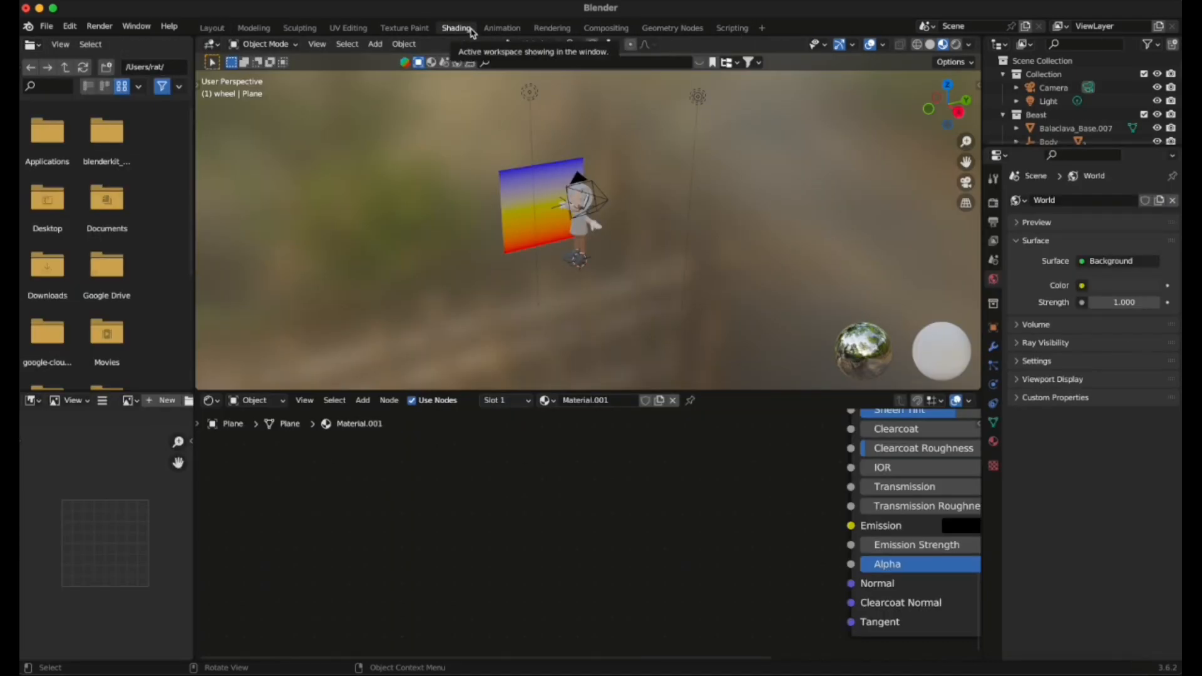
# Examine the backdrop material's Gradient Texture, Color Ramp and Principled BSDF nodes in the Shading workspace.
pyautogui.scroll(-10, 731, 511)
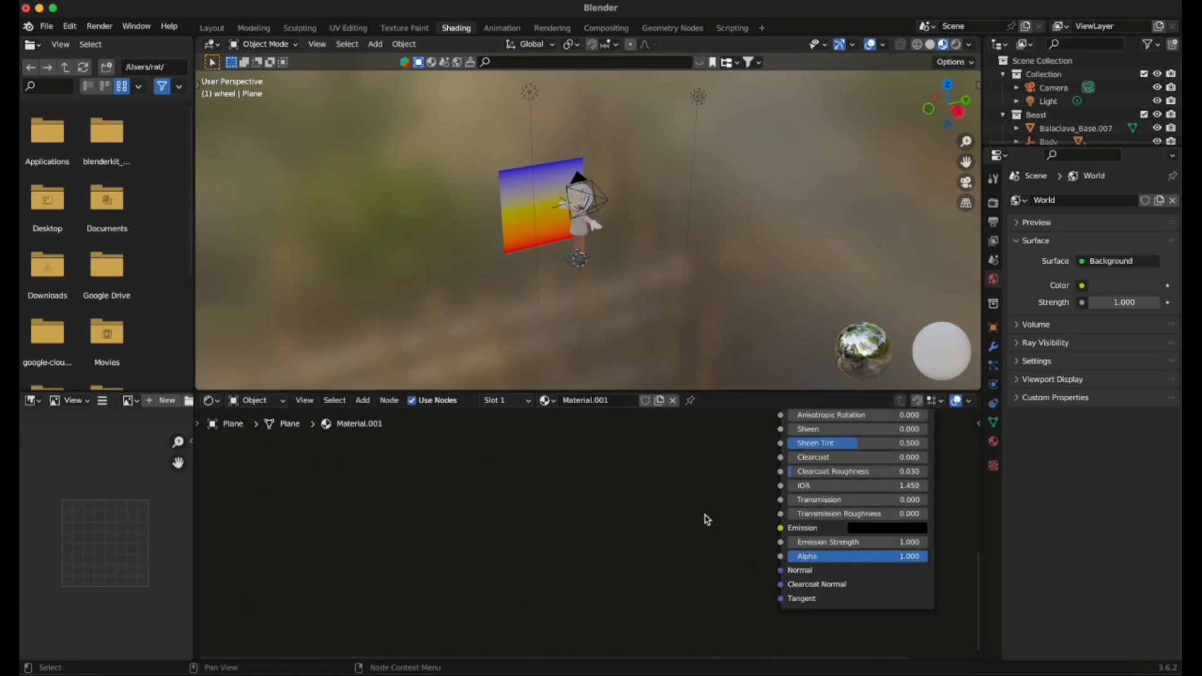
pyautogui.scroll(-4, 830, 449)
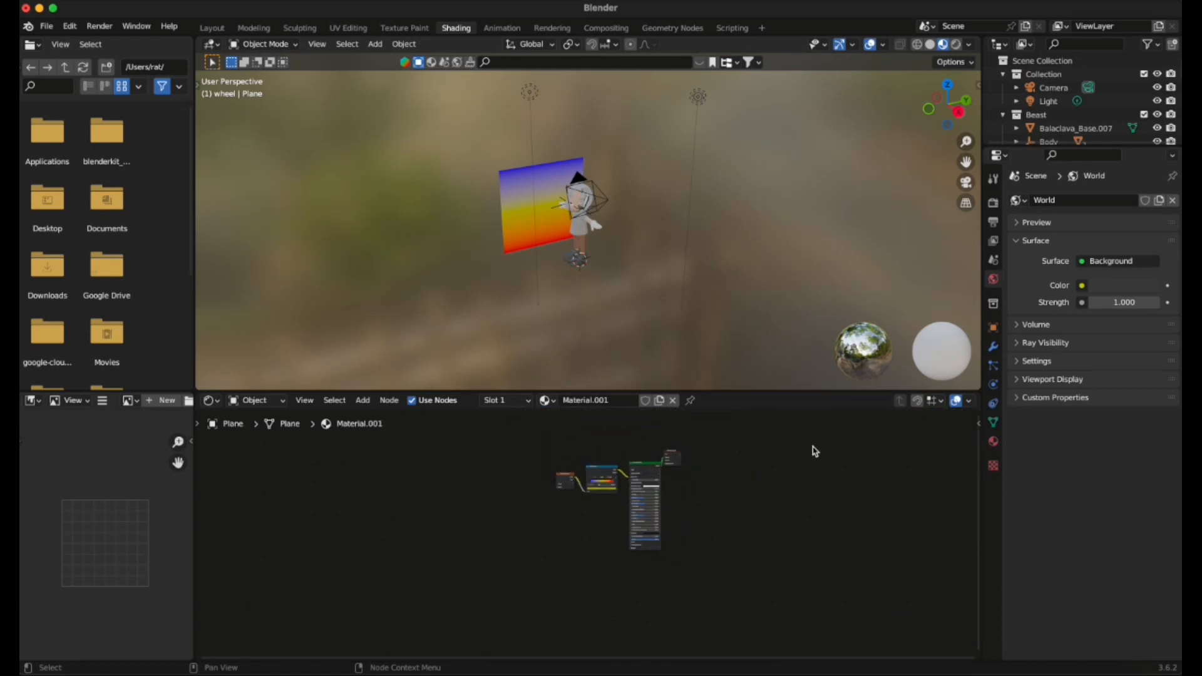
pyautogui.scroll(3, 787, 453)
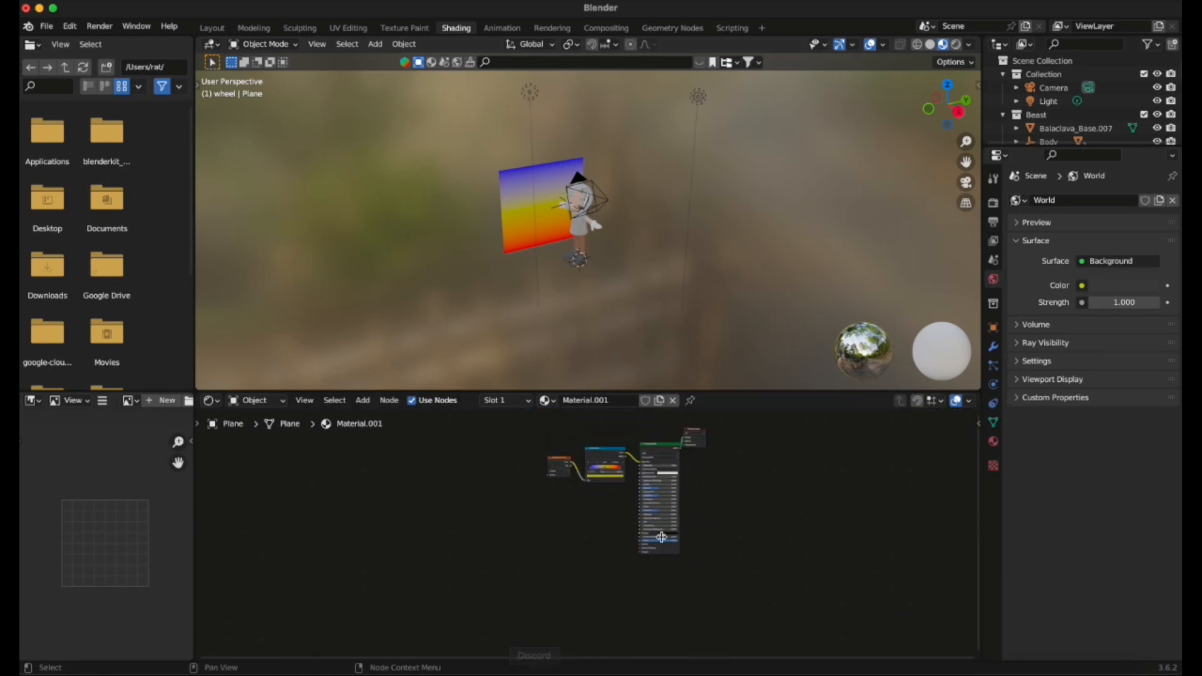
pyautogui.scroll(-4, 823, 579)
pyautogui.scroll(6, 762, 573)
pyautogui.scroll(-3, 831, 566)
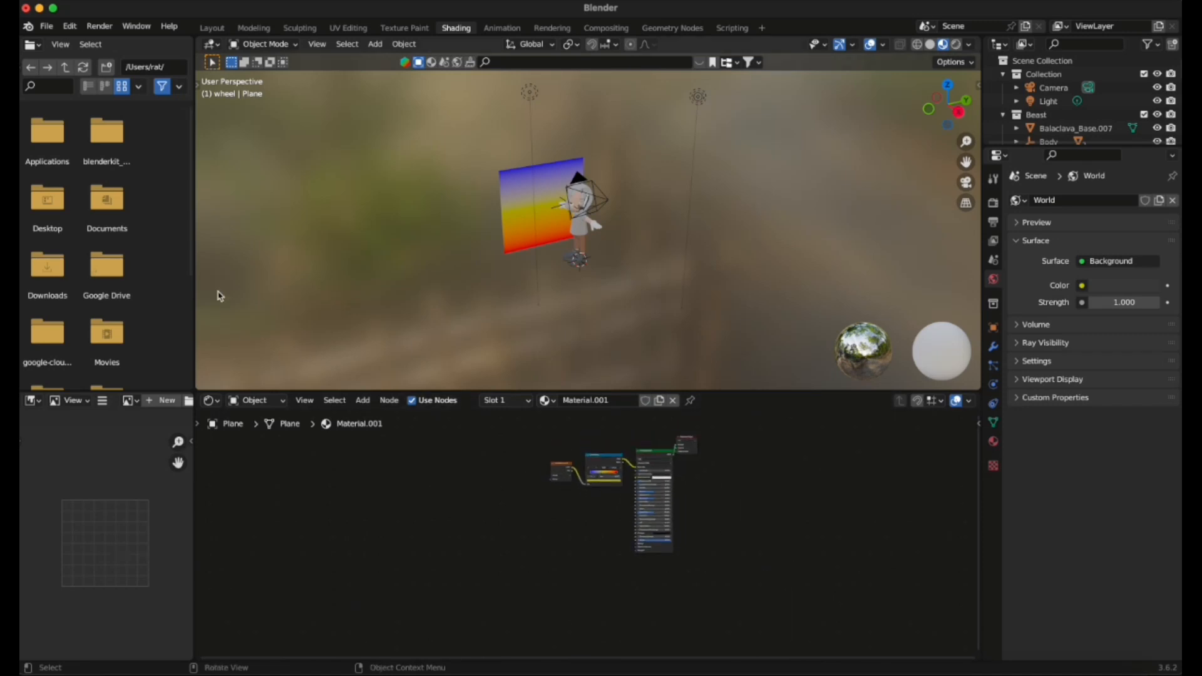
pyautogui.click(391, 31)
pyautogui.click(449, 31)
pyautogui.scroll(6, 532, 490)
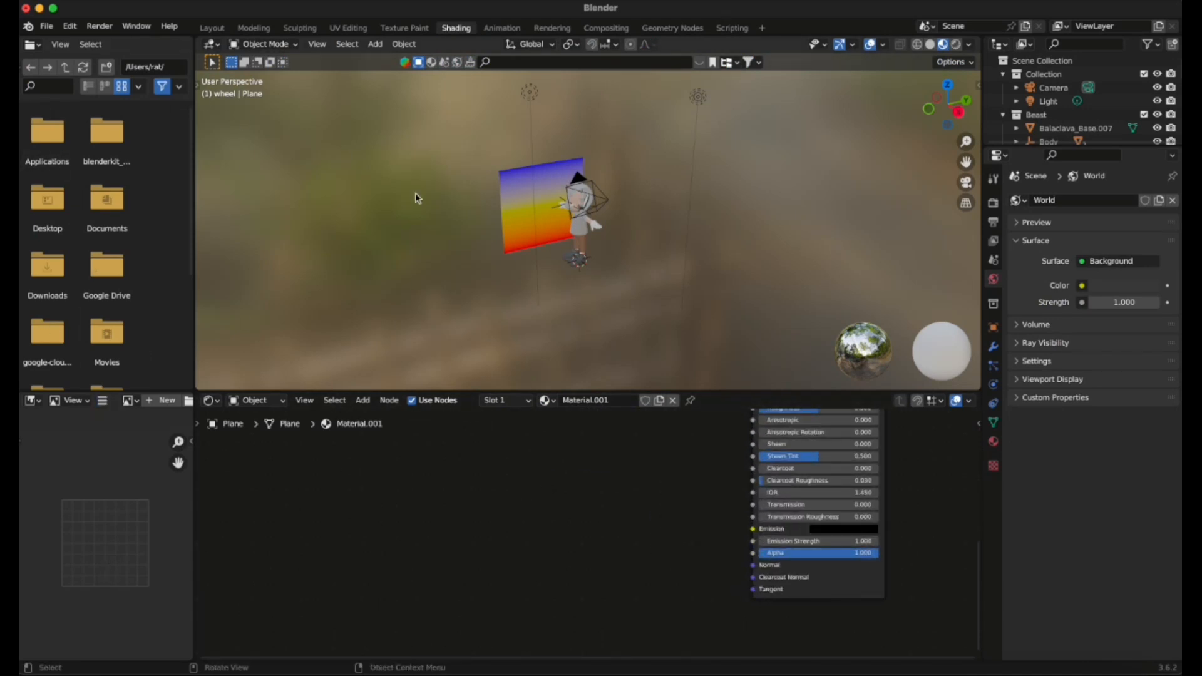
pyautogui.scroll(-5, 654, 504)
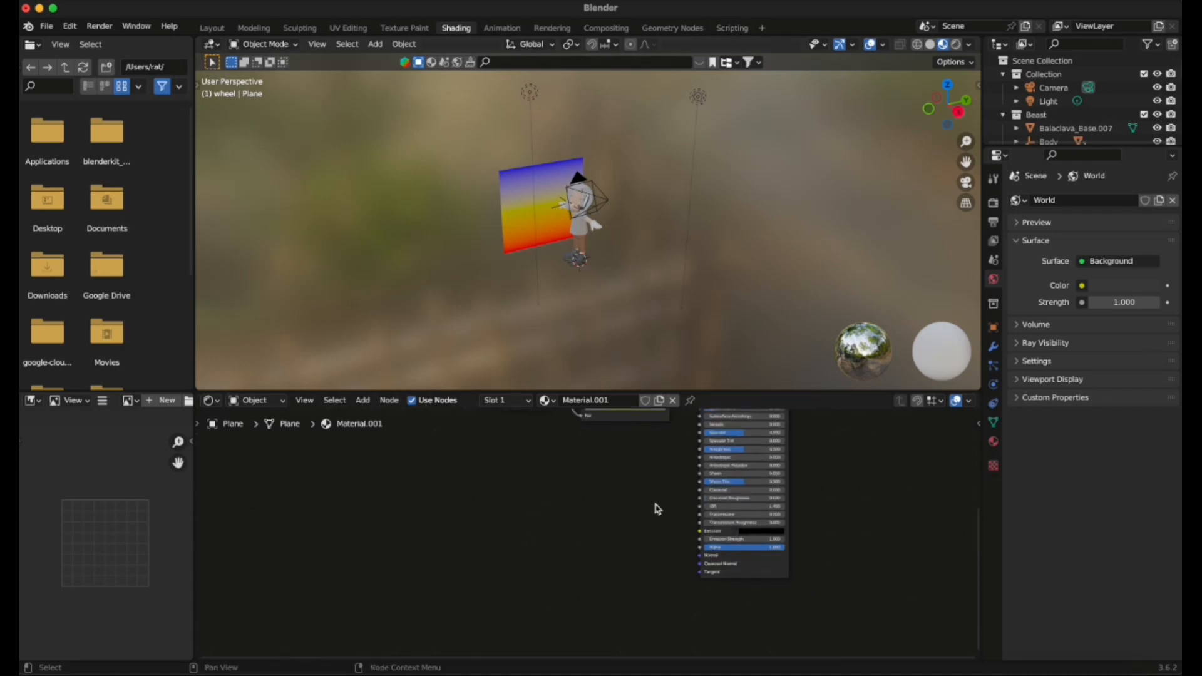
pyautogui.moveTo(716, 509); pyautogui.dragTo(676, 544, button='middle')
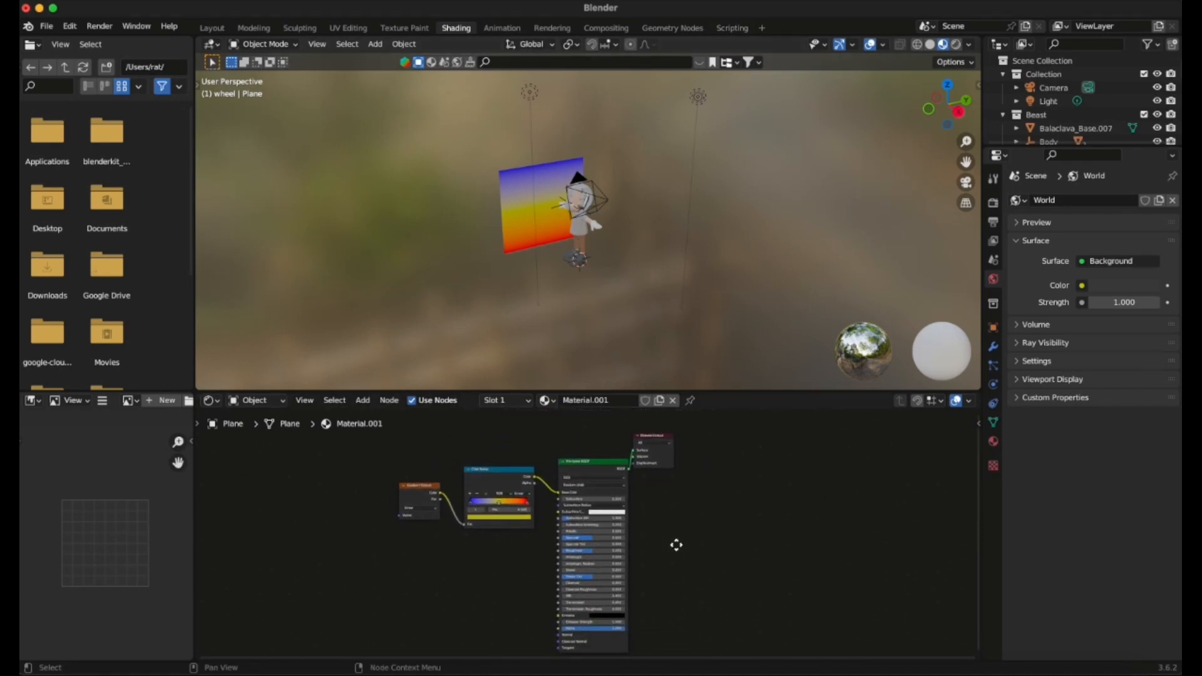
pyautogui.scroll(2, 516, 510)
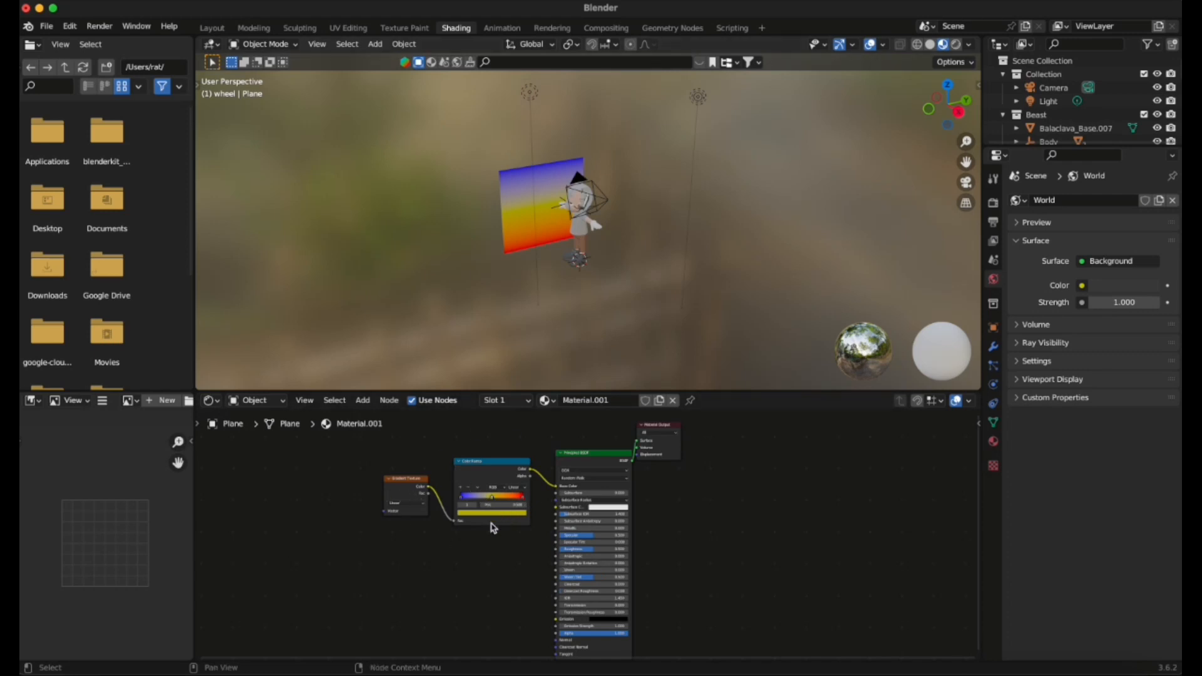
pyautogui.scroll(-2, 492, 528)
pyautogui.scroll(3, 485, 523)
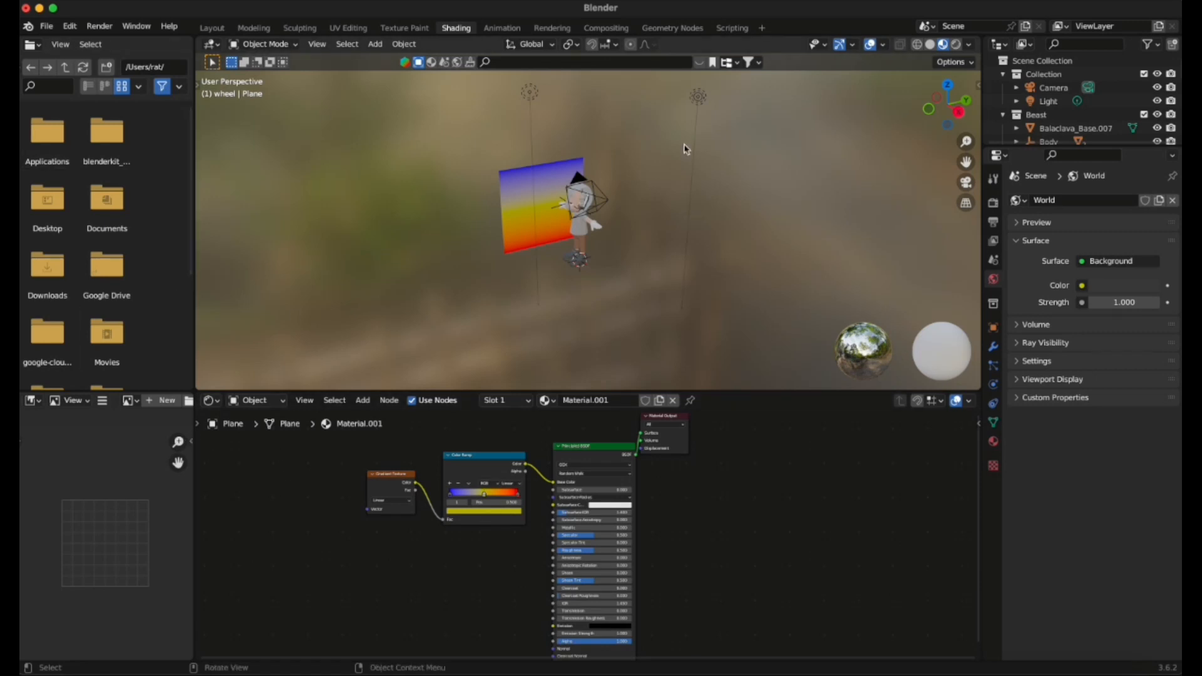
# Look through the UV Editing, Sculpting, Texture Paint and Layout workspaces and return to Shading.
pyautogui.click(336, 29)
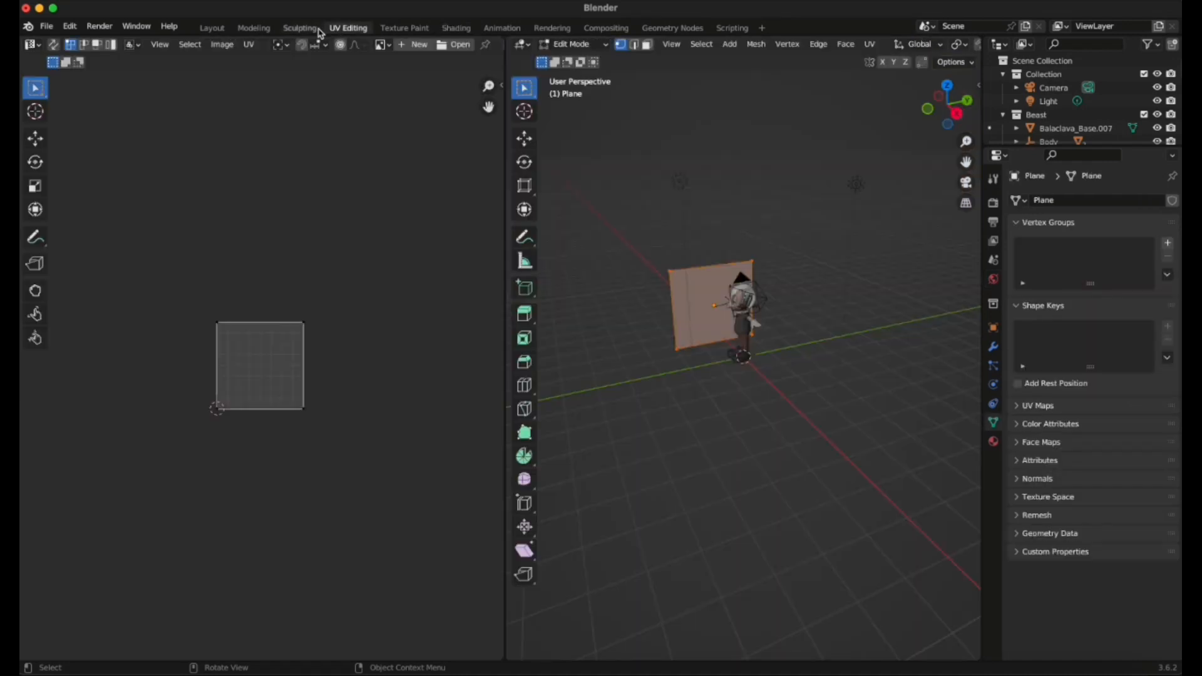
pyautogui.click(308, 29)
pyautogui.click(402, 31)
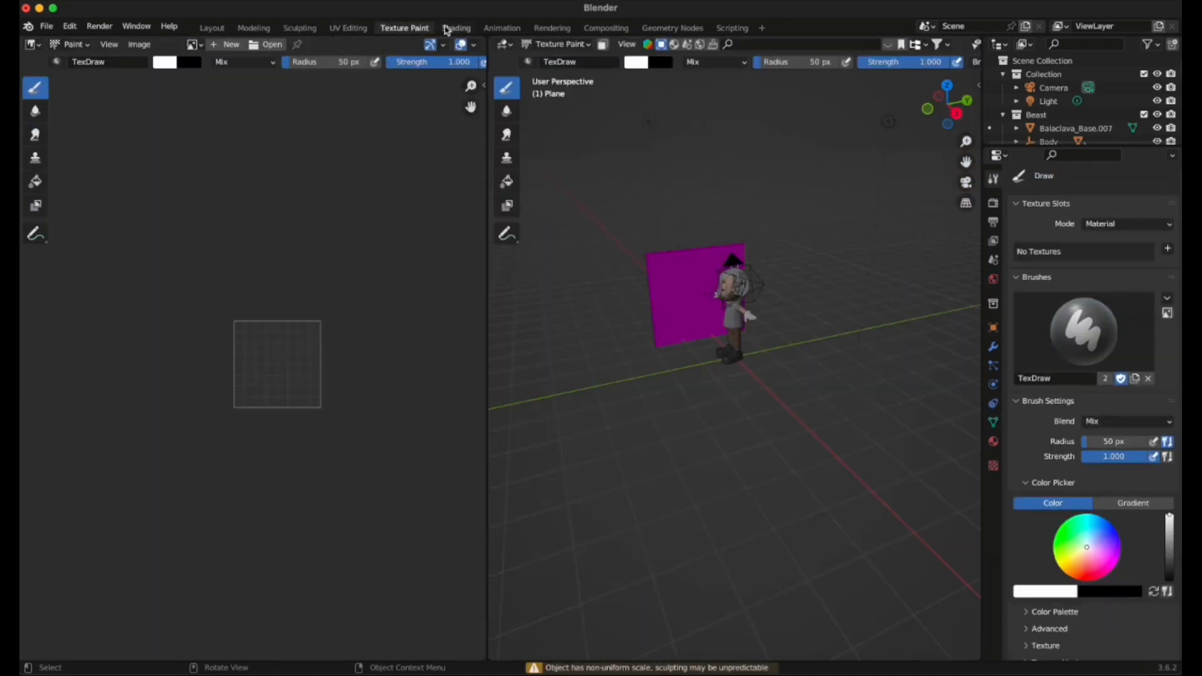
pyautogui.click(210, 29)
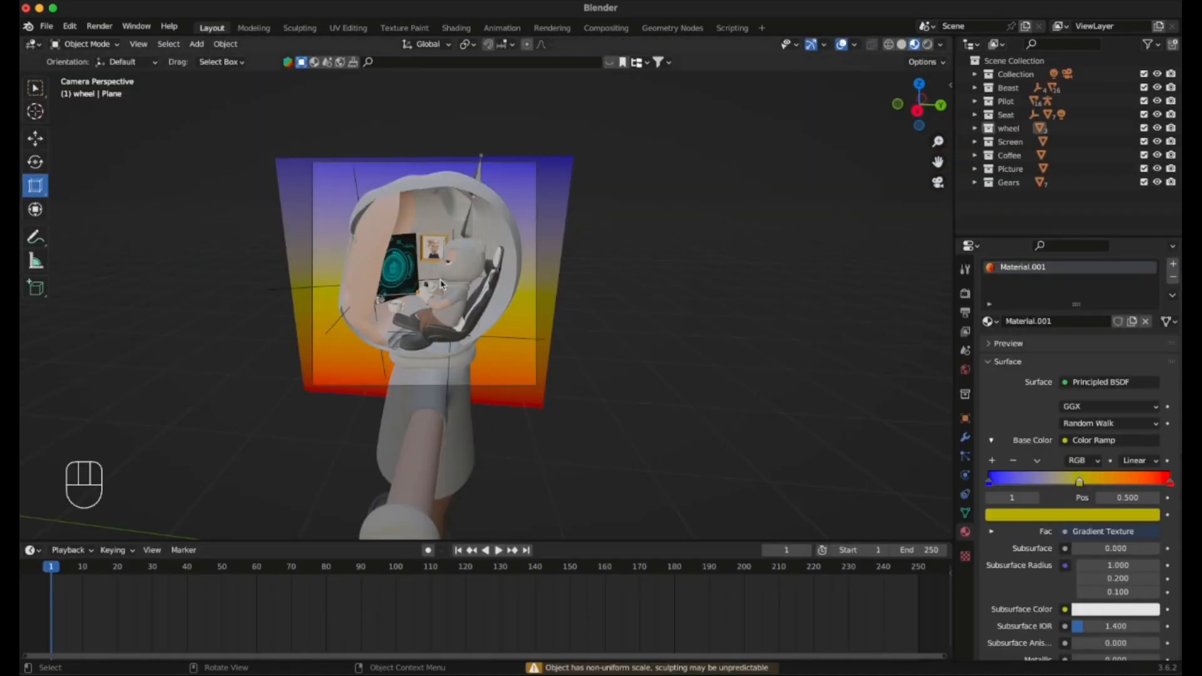
pyautogui.click(456, 28)
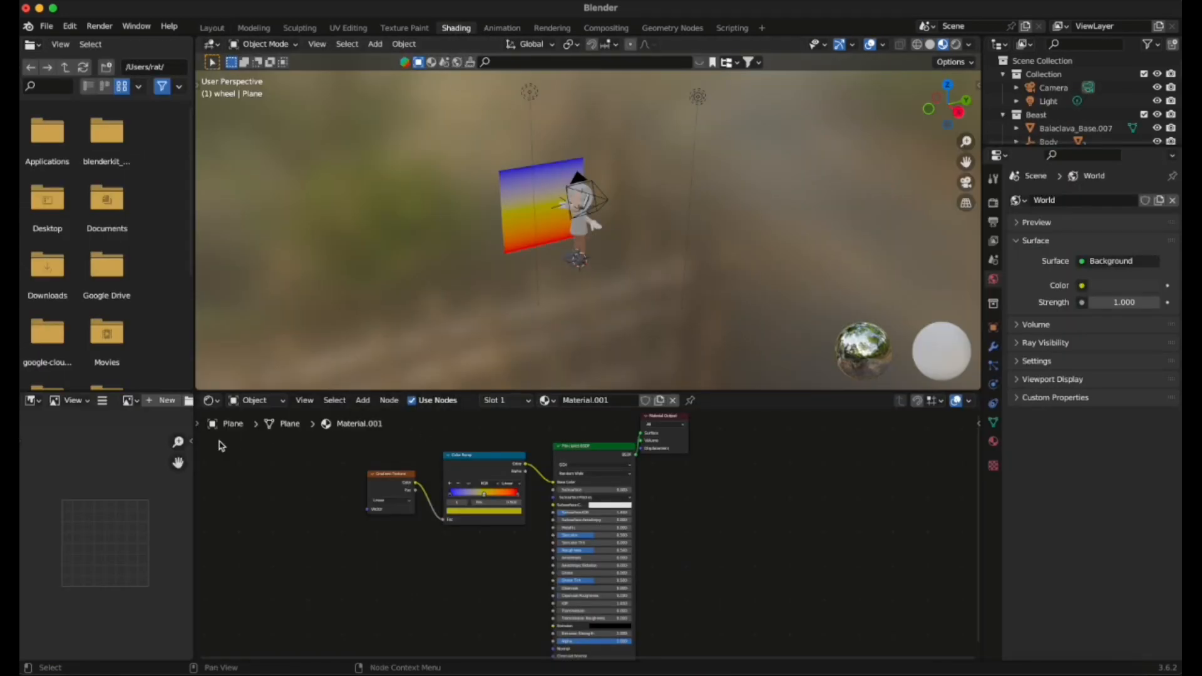
# Close the Image Editor area beside the node editor and narrow the file browser to enlarge the 3D viewport.
pyautogui.rightClick(115, 409)
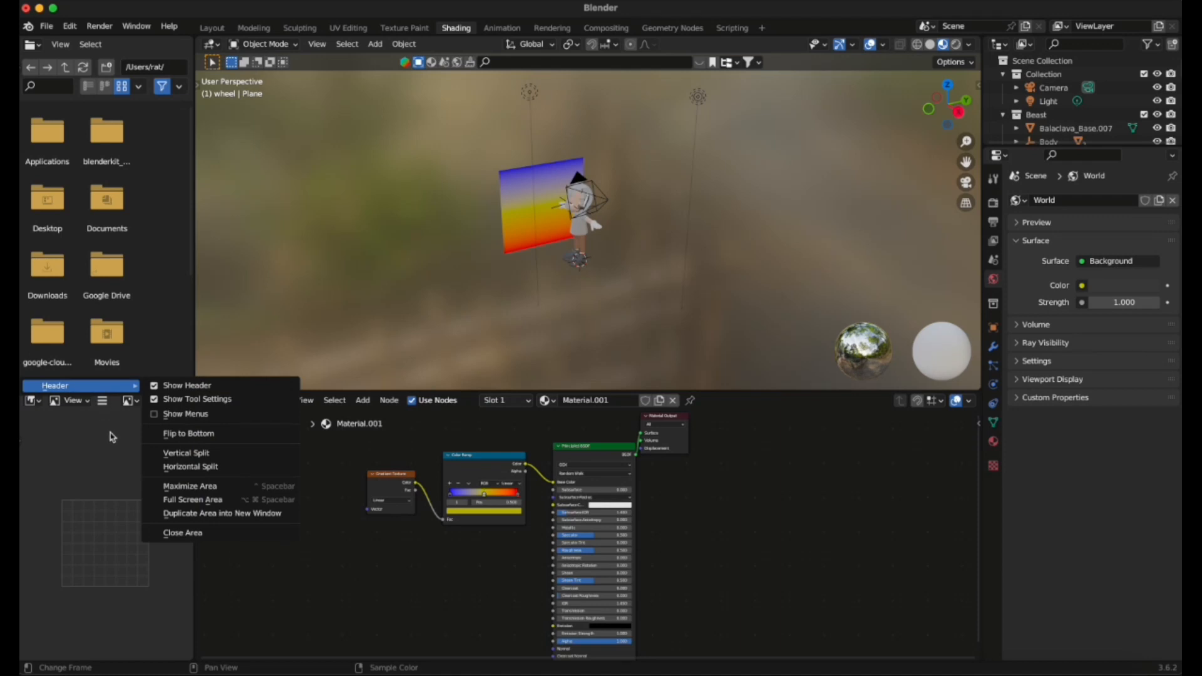
pyautogui.click(183, 533)
pyautogui.rightClick(79, 98)
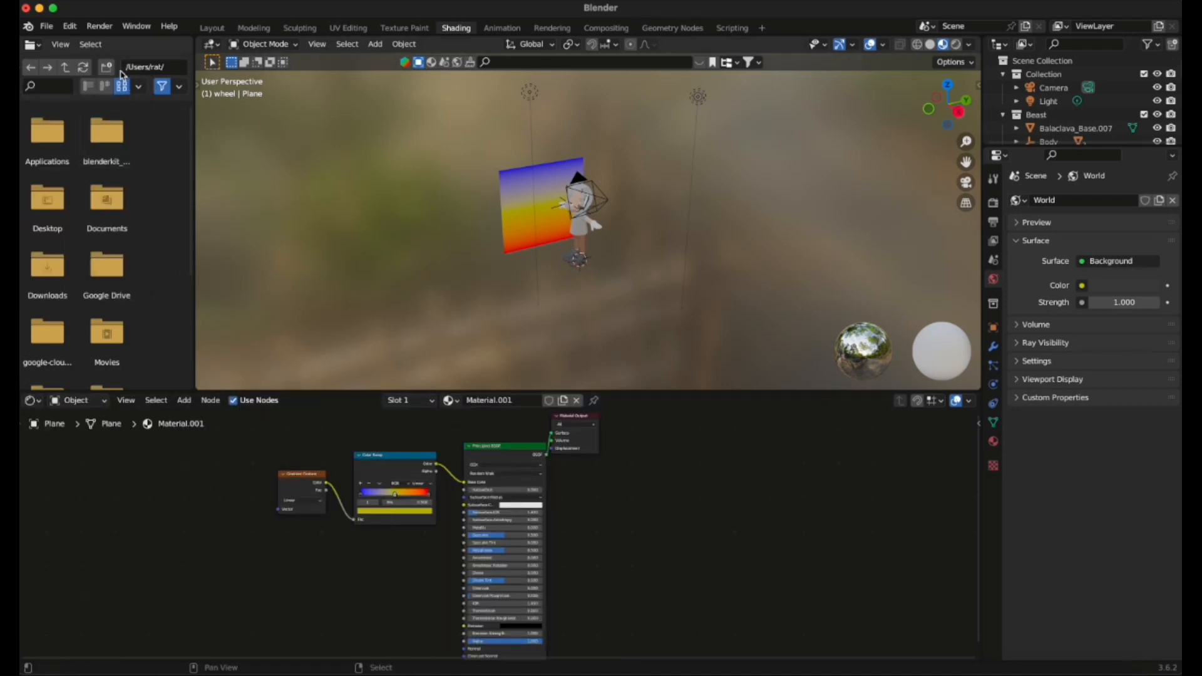
pyautogui.rightClick(123, 74)
pyautogui.moveTo(196, 106); pyautogui.dragTo(102, 111)
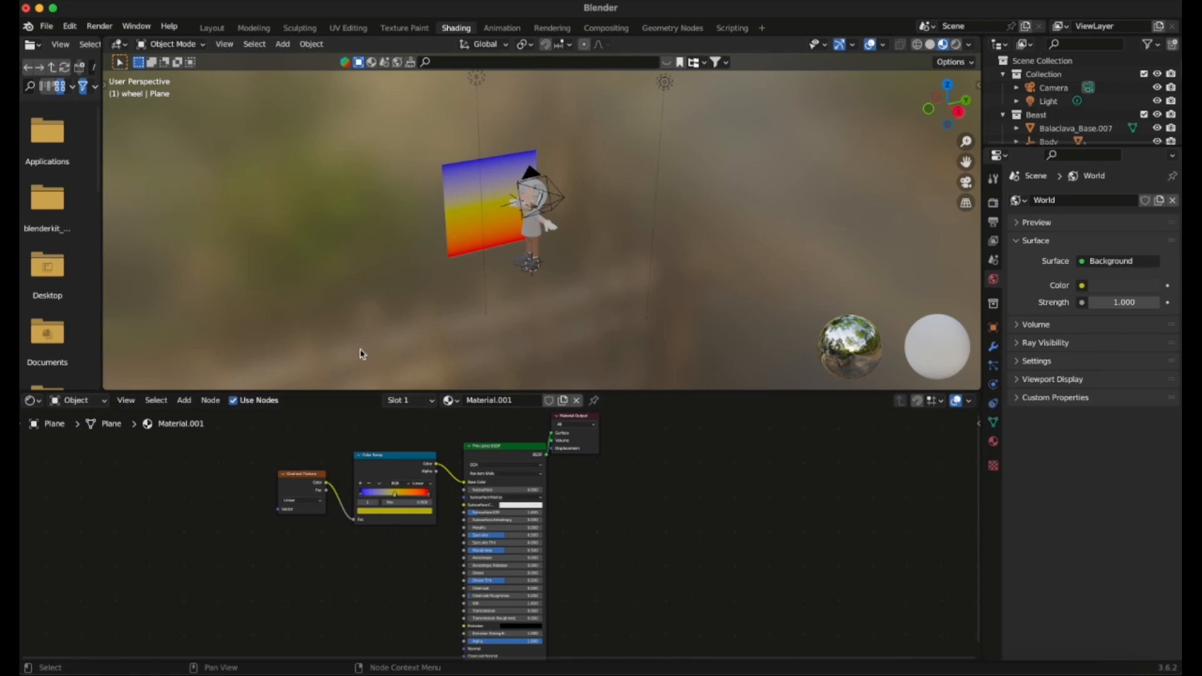
# Move the Material Output node down so it sits level with the top of the Principled BSDF node.
pyautogui.moveTo(267, 430); pyautogui.dragTo(688, 657)
pyautogui.click(700, 598)
pyautogui.moveTo(569, 421); pyautogui.dragTo(600, 516)
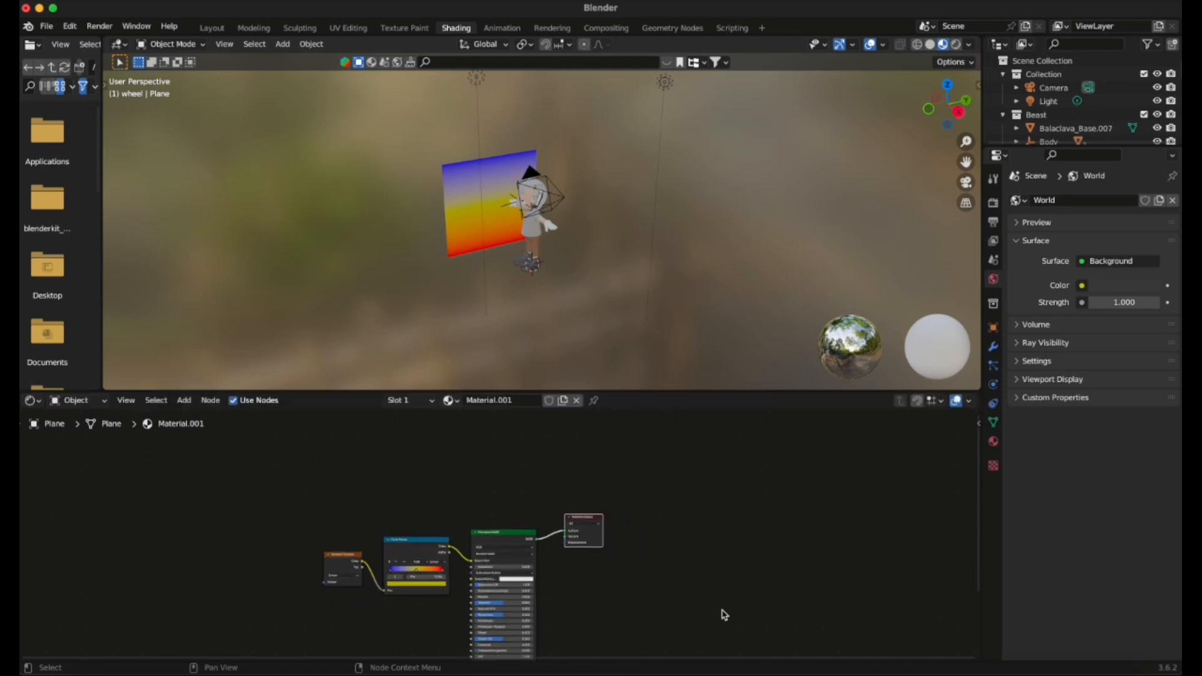
pyautogui.moveTo(706, 592); pyautogui.dragTo(685, 491, button='middle')
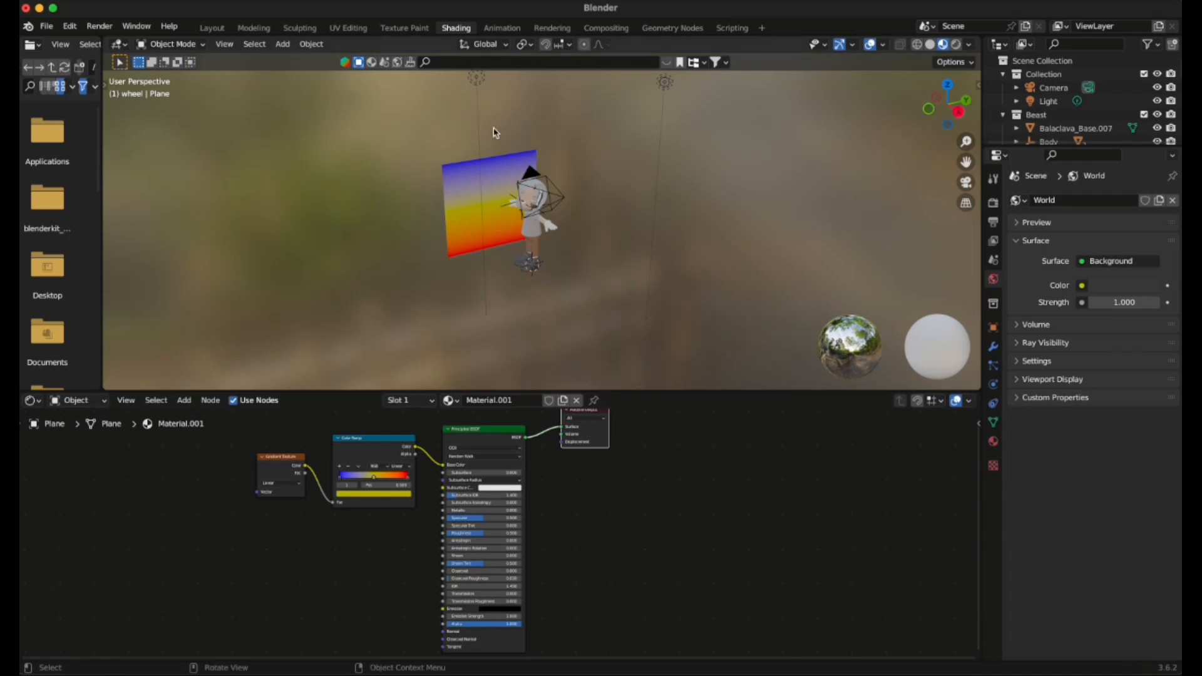
# Return to the Layout workspace and check the cutaway head and backdrop through the camera.
pyautogui.click(213, 29)
pyautogui.scroll(-2, 601, 323)
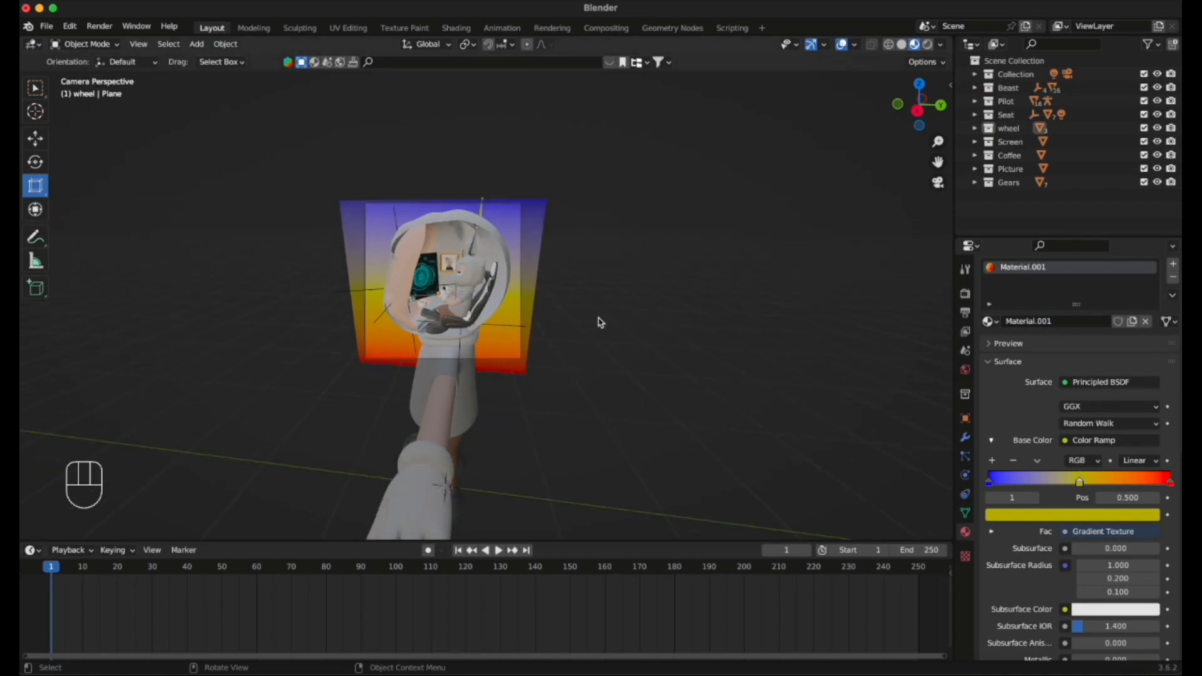
pyautogui.scroll(4, 602, 319)
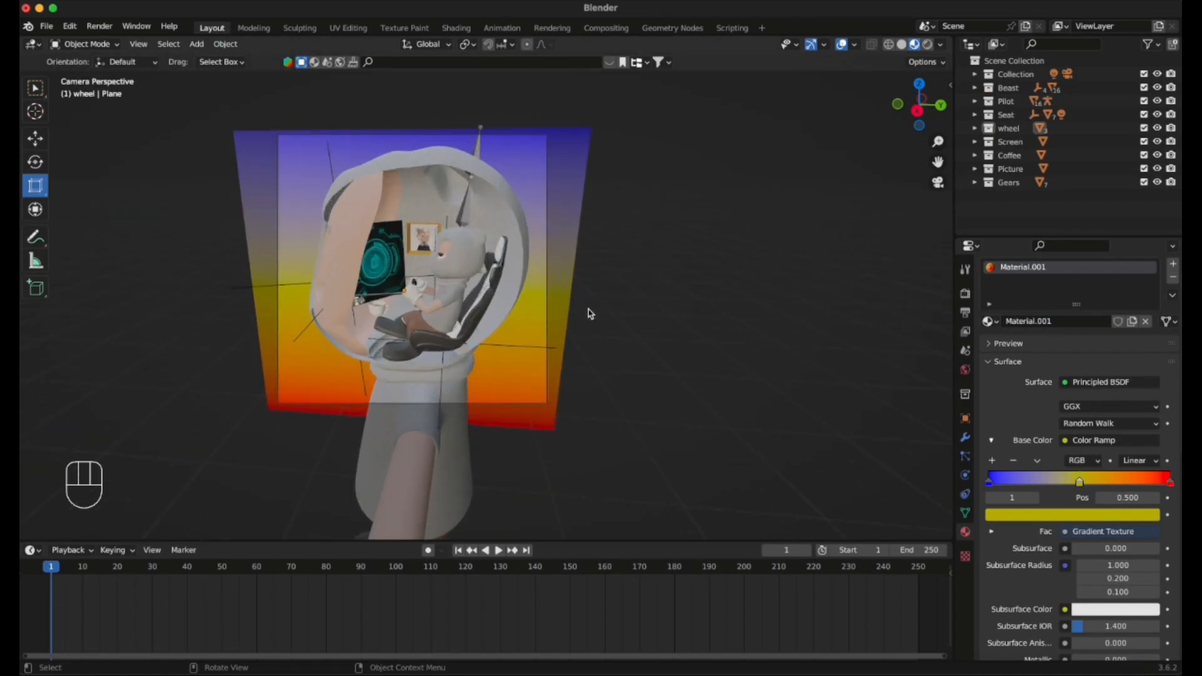
pyautogui.scroll(2, 593, 307)
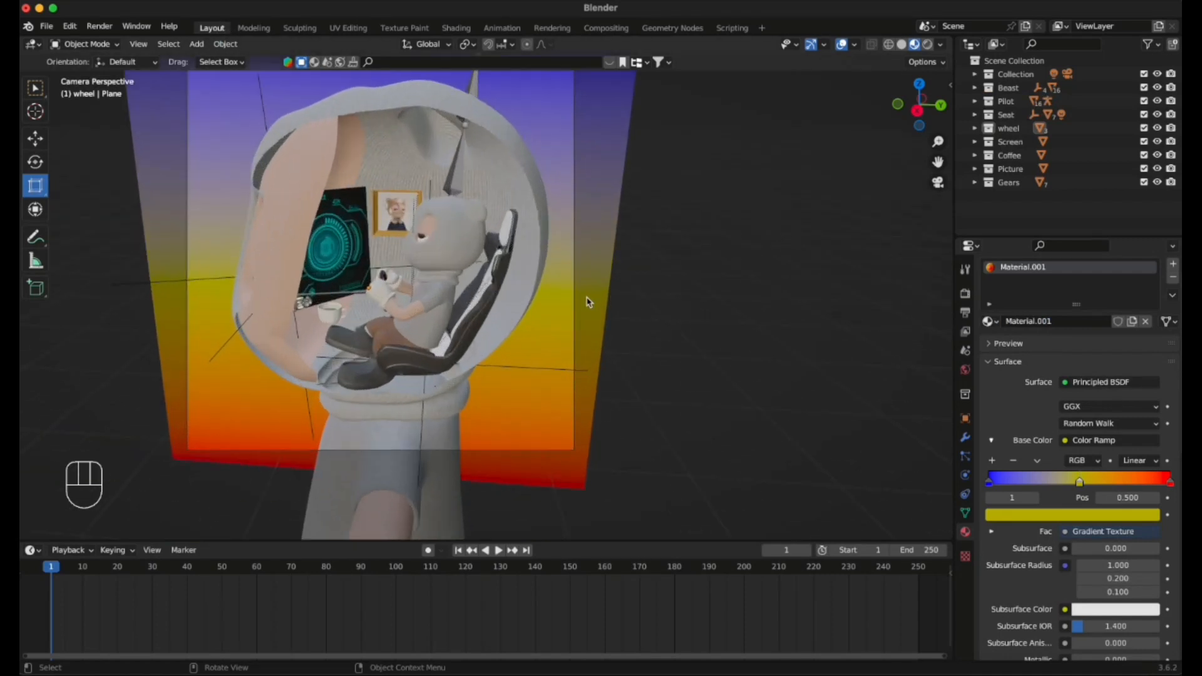
pyautogui.scroll(-1, 588, 302)
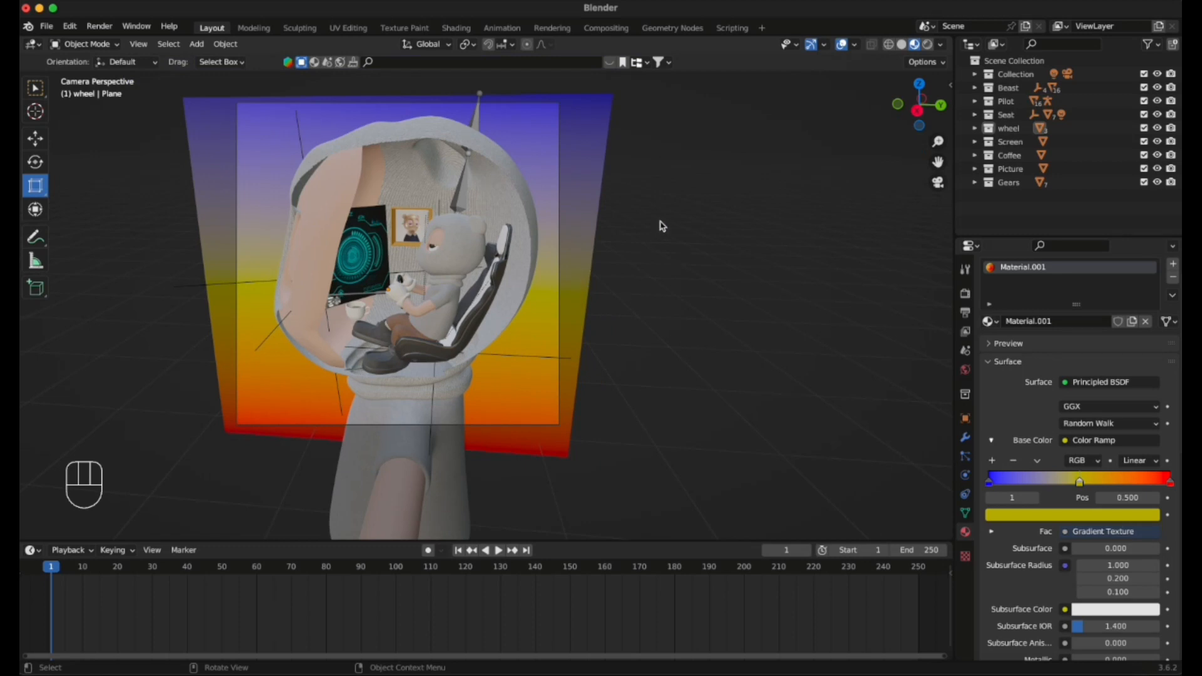
pyautogui.scroll(-1, 662, 225)
pyautogui.scroll(1, 532, 194)
pyautogui.moveTo(528, 191); pyautogui.dragTo(510, 214, button='middle')
pyautogui.click(937, 183)
# Start a test render of the current frame and close the render window.
pyautogui.click(100, 25)
pyautogui.click(116, 43)
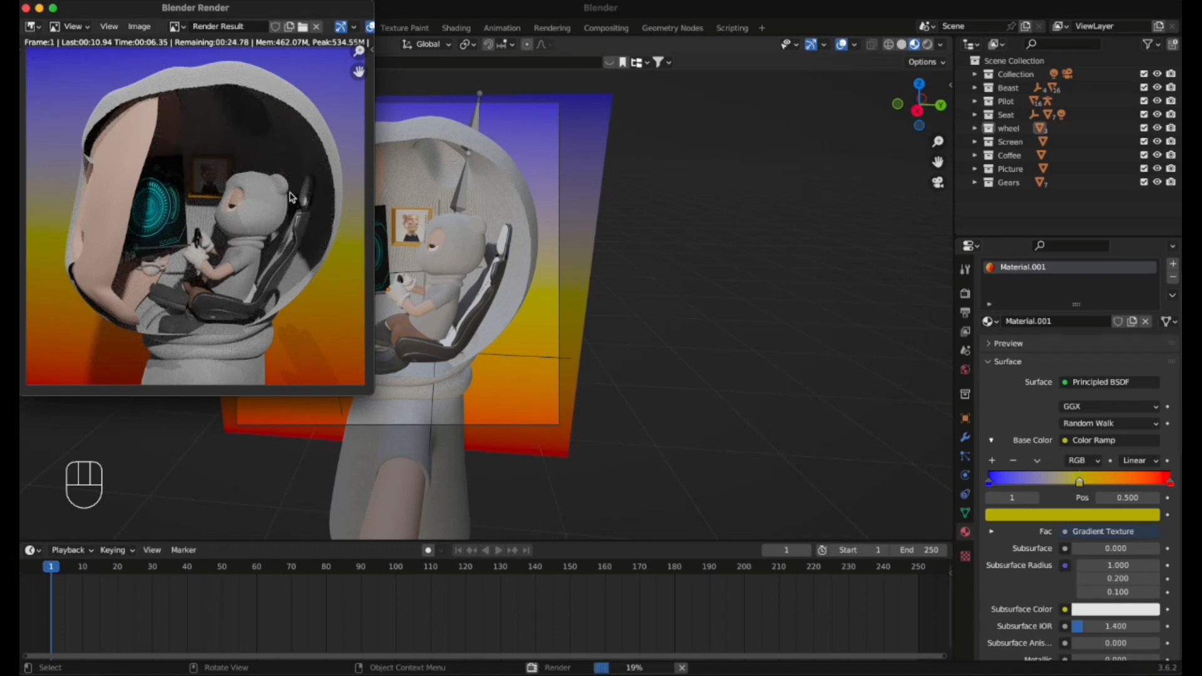
pyautogui.click(27, 9)
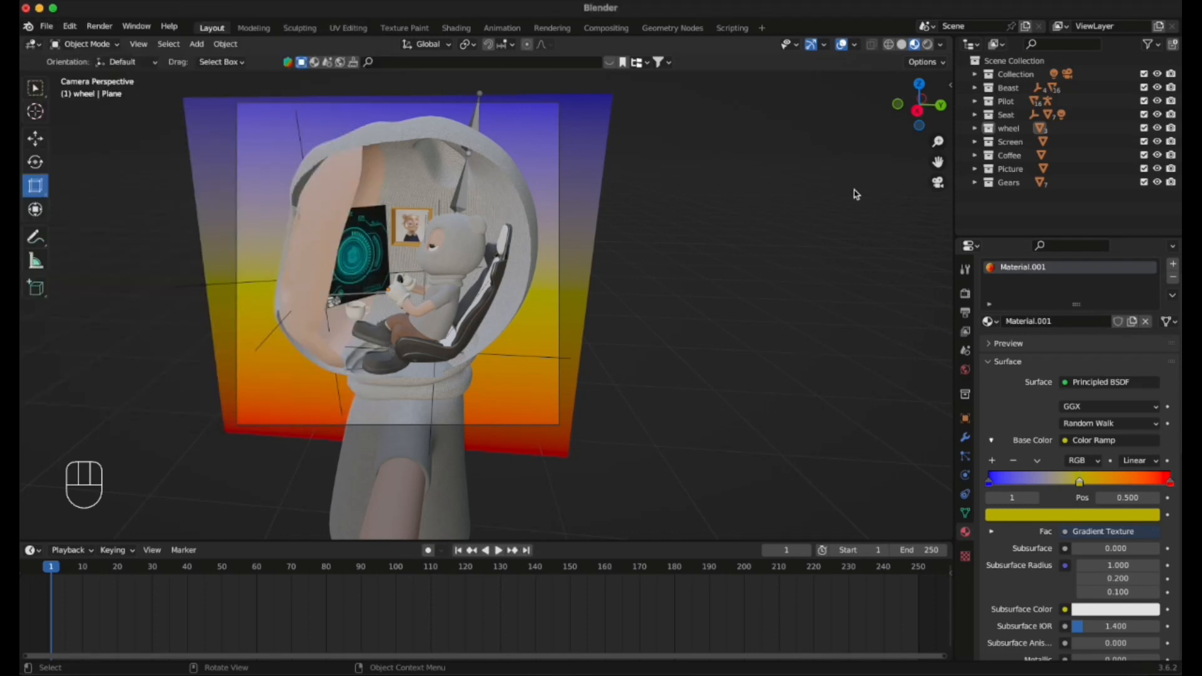
# Compare the head in Wireframe and Solid viewport shading, and return to Material Preview.
pyautogui.click(941, 45)
pyautogui.scroll(5, 463, 250)
pyautogui.scroll(-3, 462, 244)
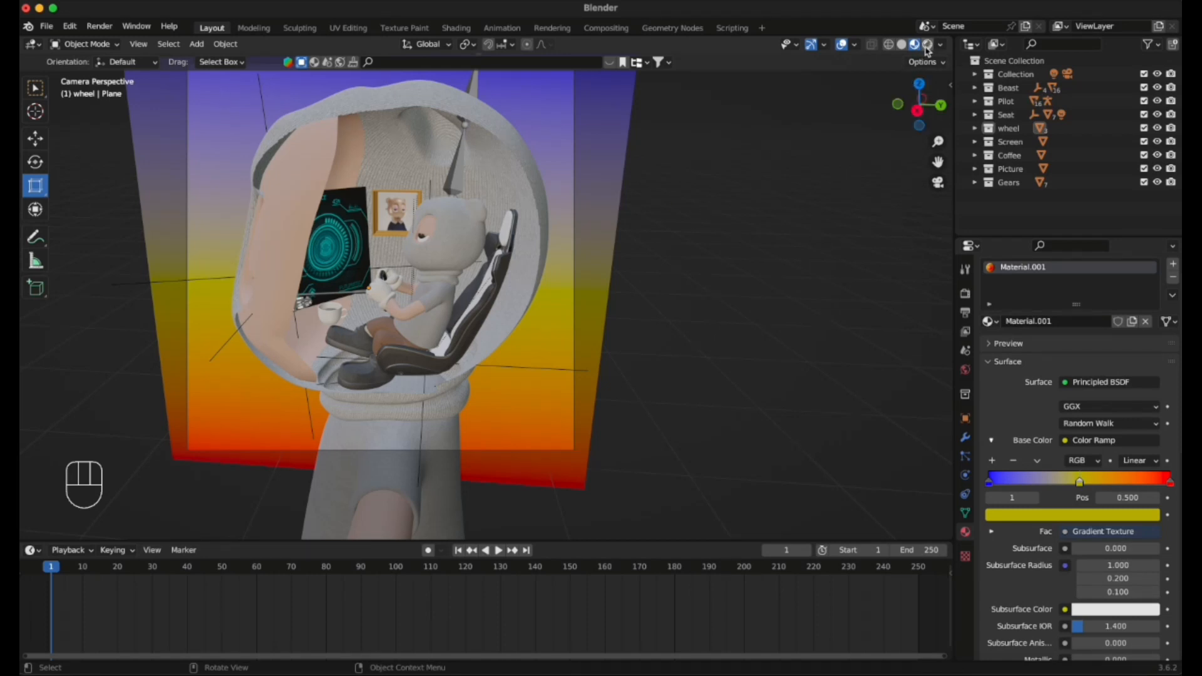
pyautogui.click(888, 45)
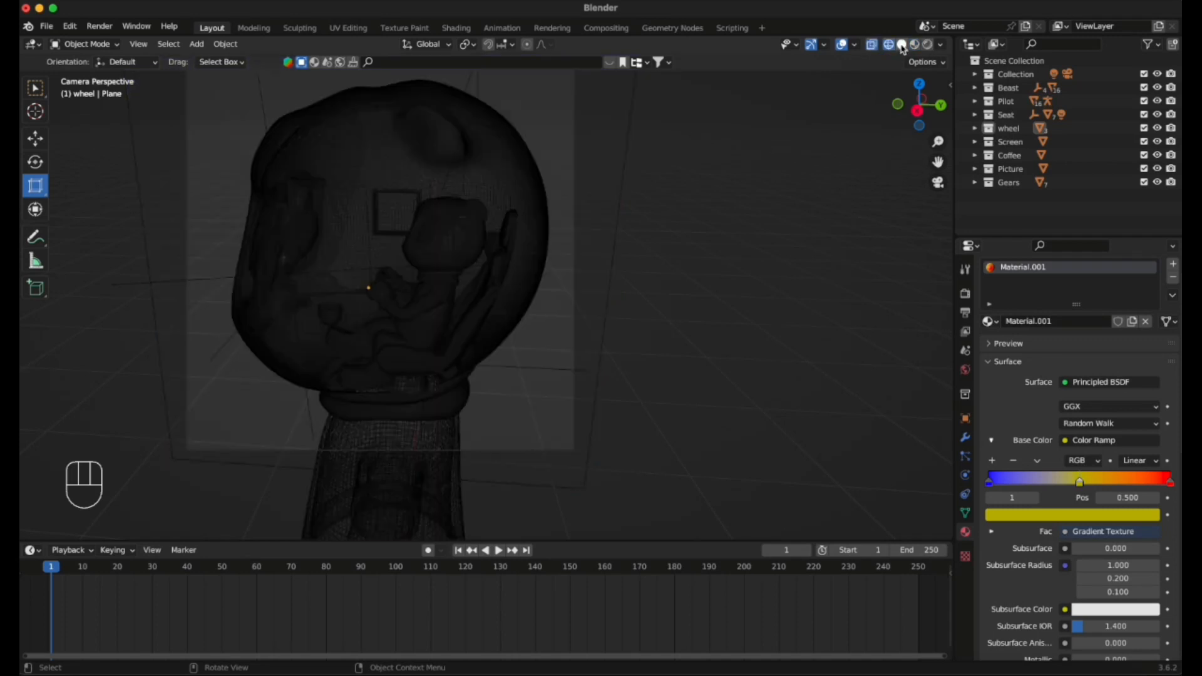
pyautogui.click(902, 45)
pyautogui.click(888, 45)
pyautogui.click(901, 45)
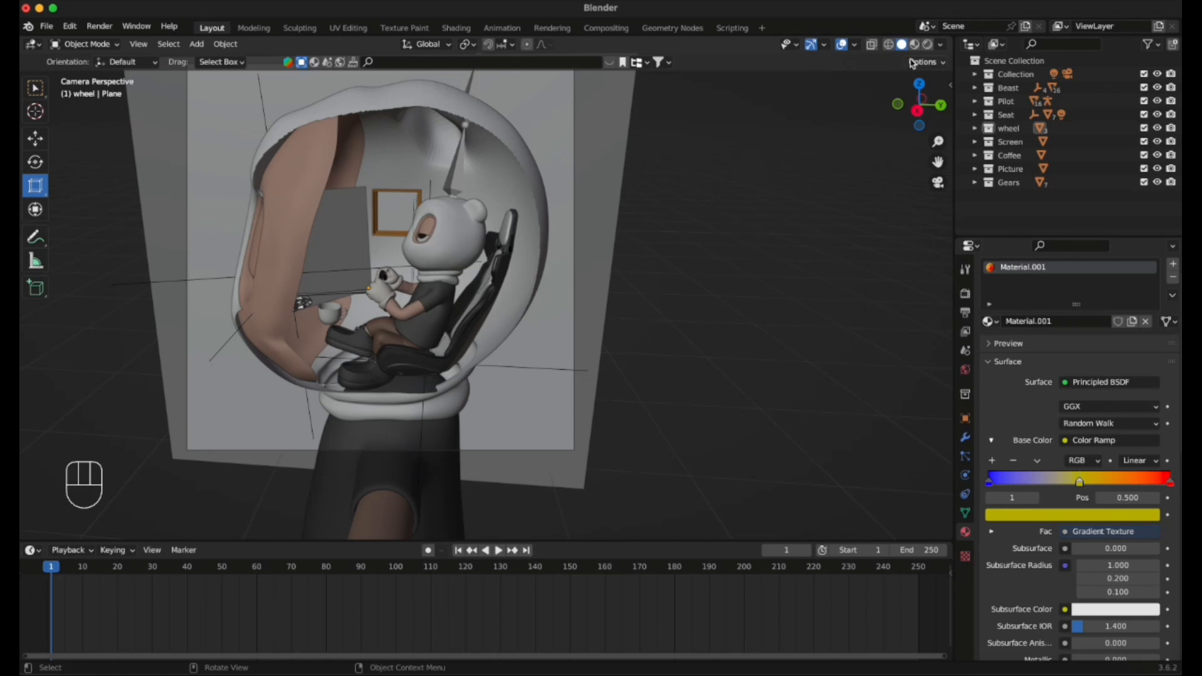
pyautogui.click(915, 47)
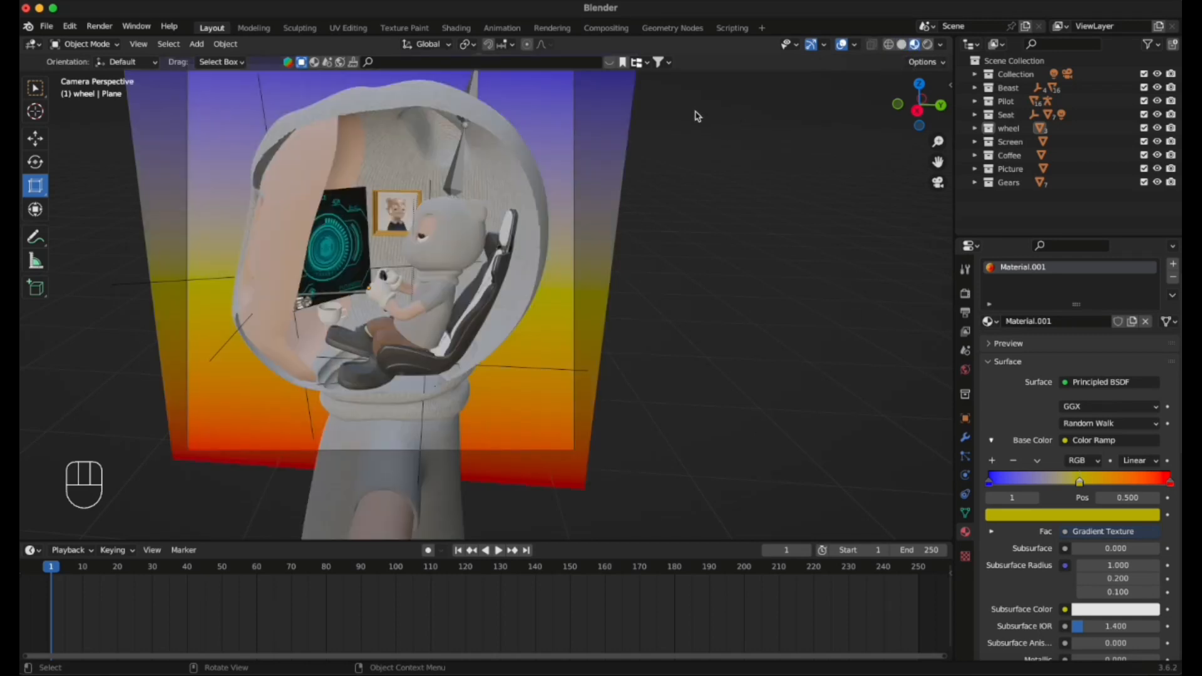
# Inspect the scene in Rendered shading from an angle and through the camera, comparing it with Material Preview.
pyautogui.click(927, 45)
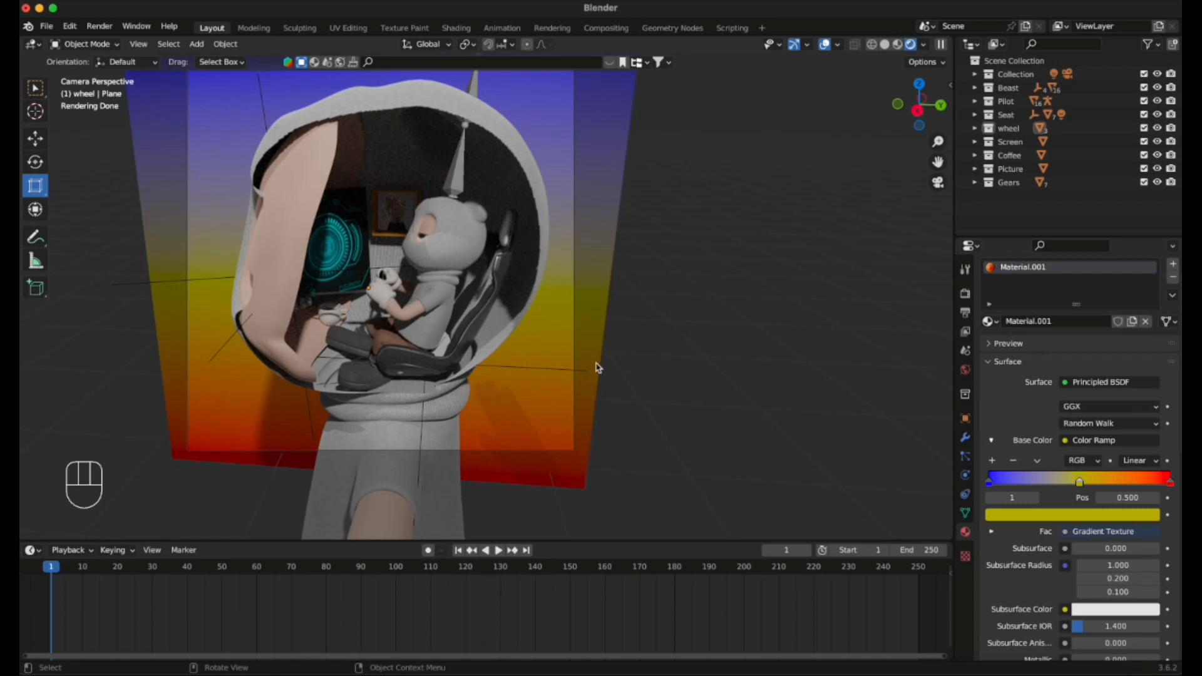
pyautogui.moveTo(618, 305); pyautogui.dragTo(649, 262, button='middle')
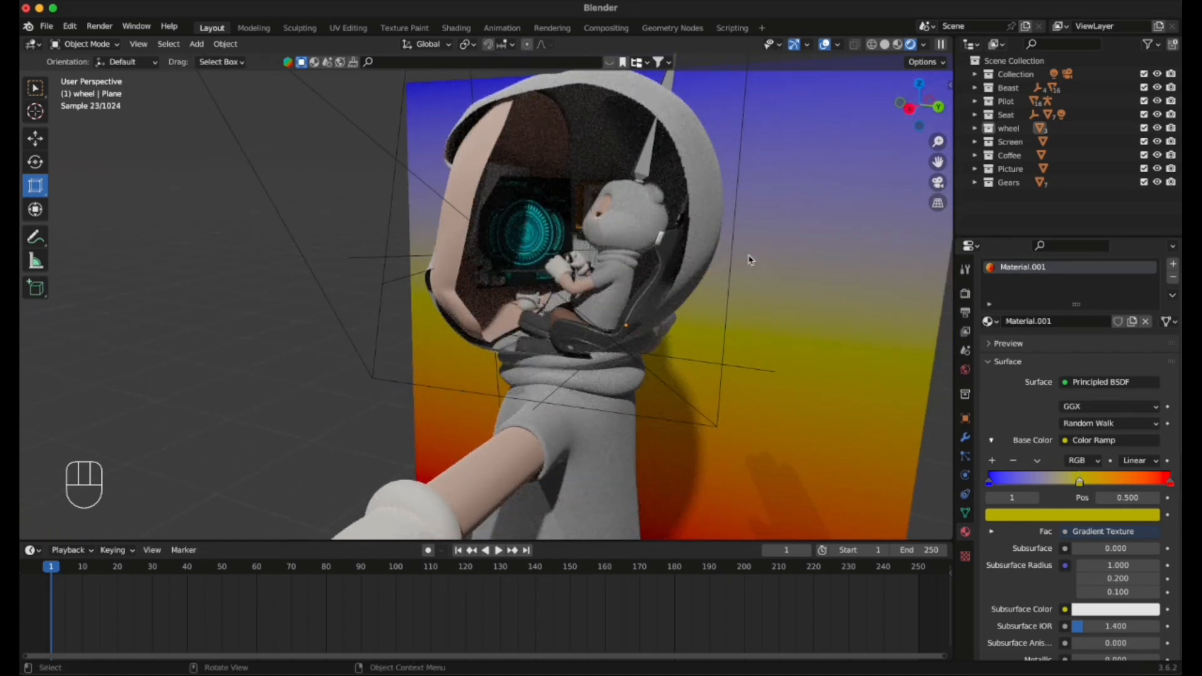
pyautogui.click(937, 182)
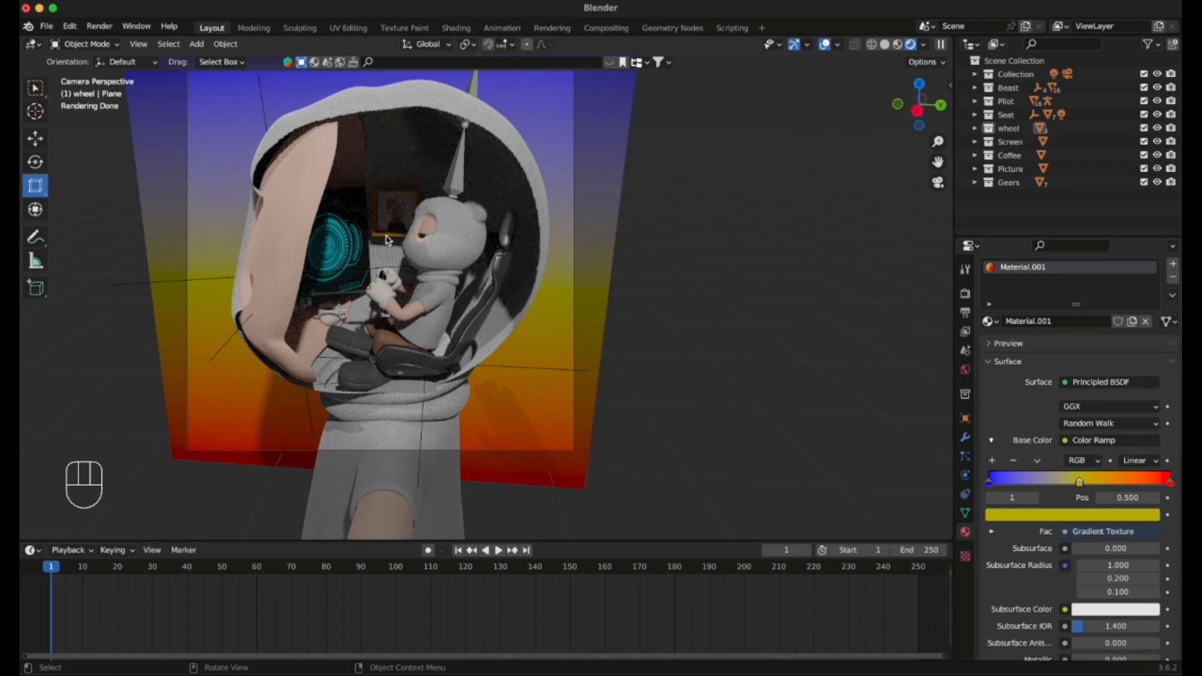
pyautogui.click(897, 45)
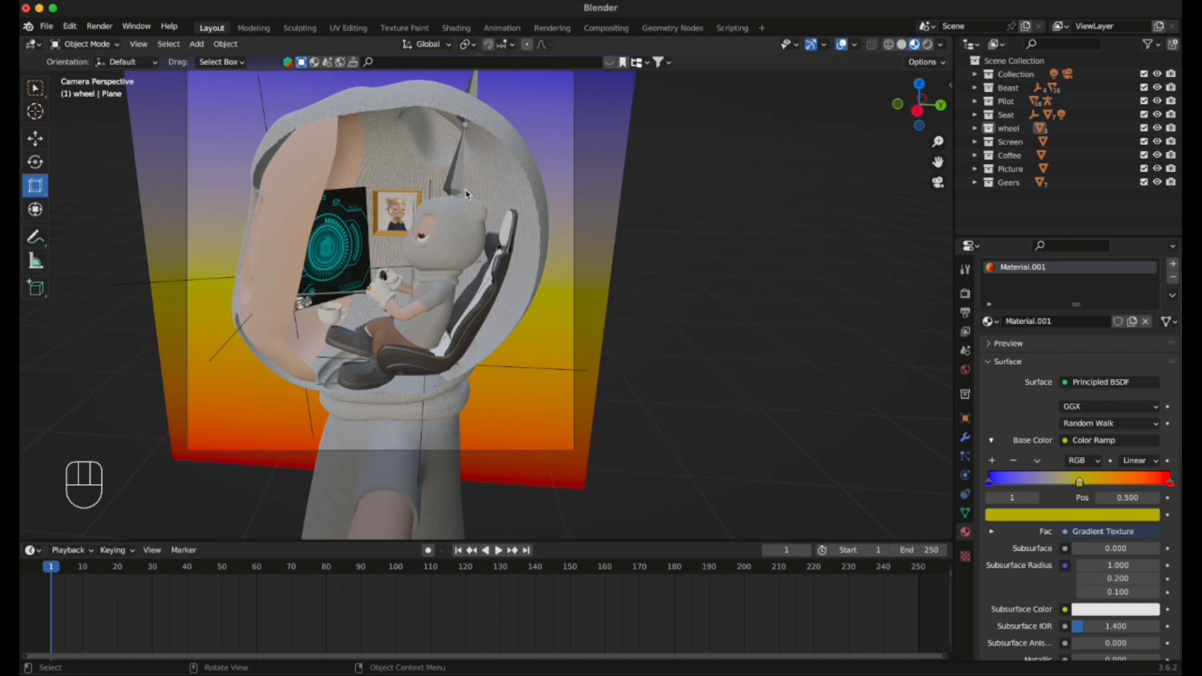
pyautogui.click(930, 46)
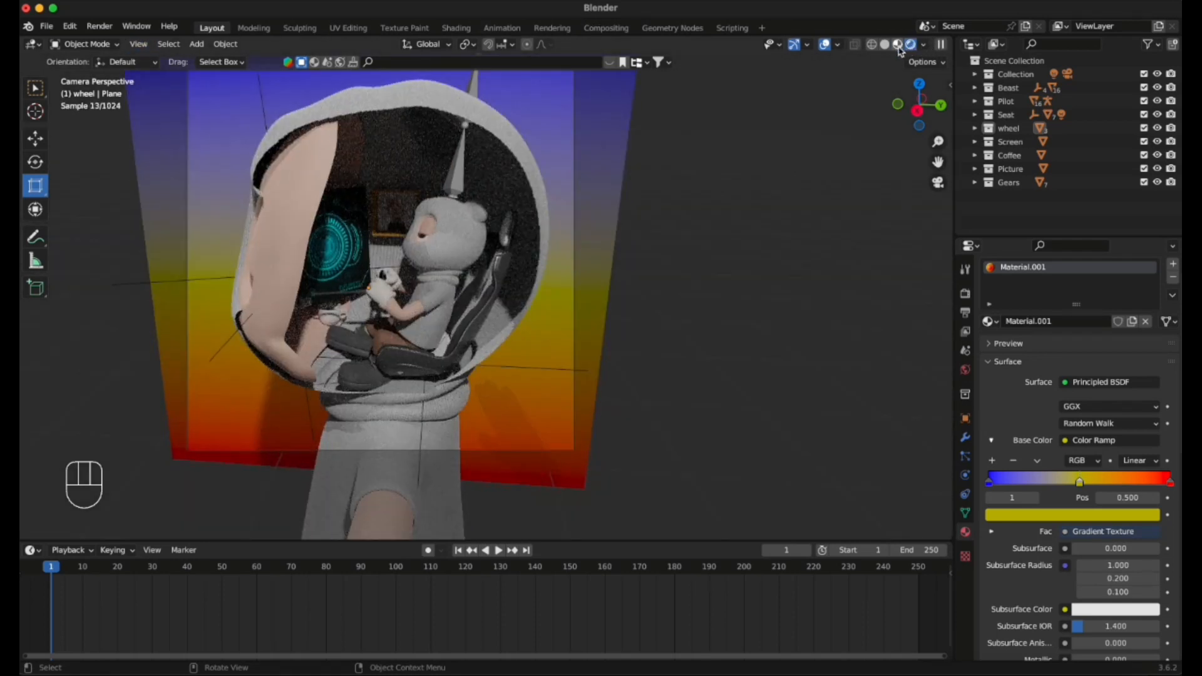
pyautogui.click(899, 46)
pyautogui.scroll(-4, 401, 222)
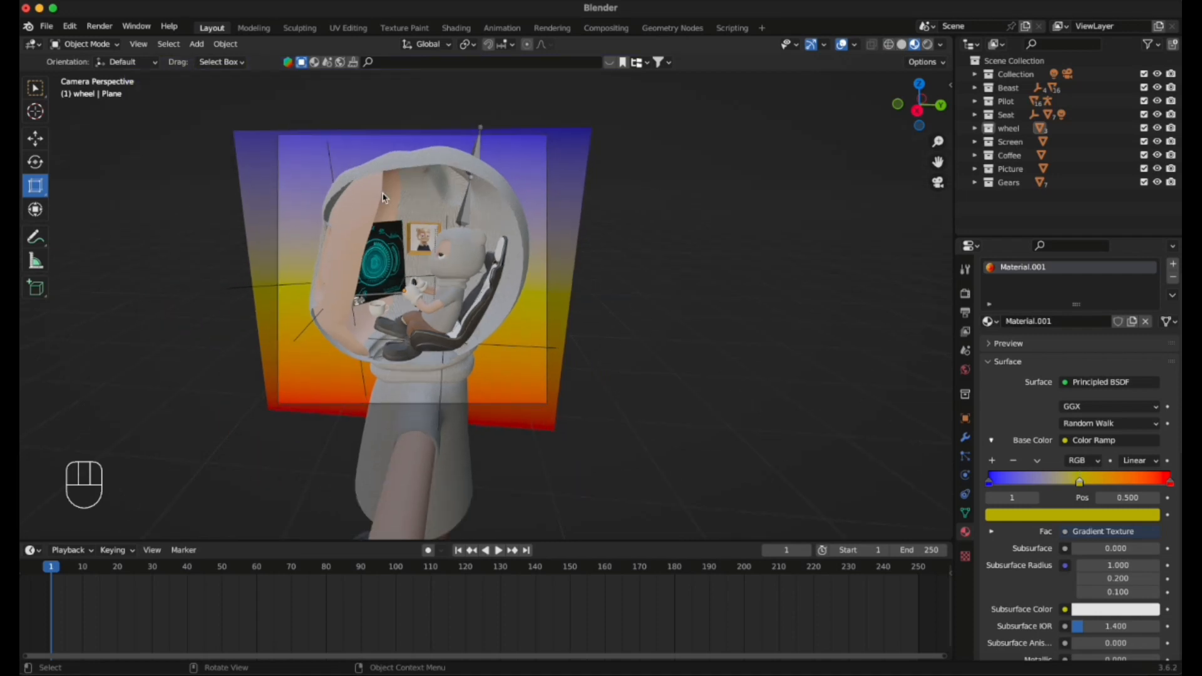
pyautogui.scroll(1, 390, 196)
pyautogui.scroll(5, 546, 197)
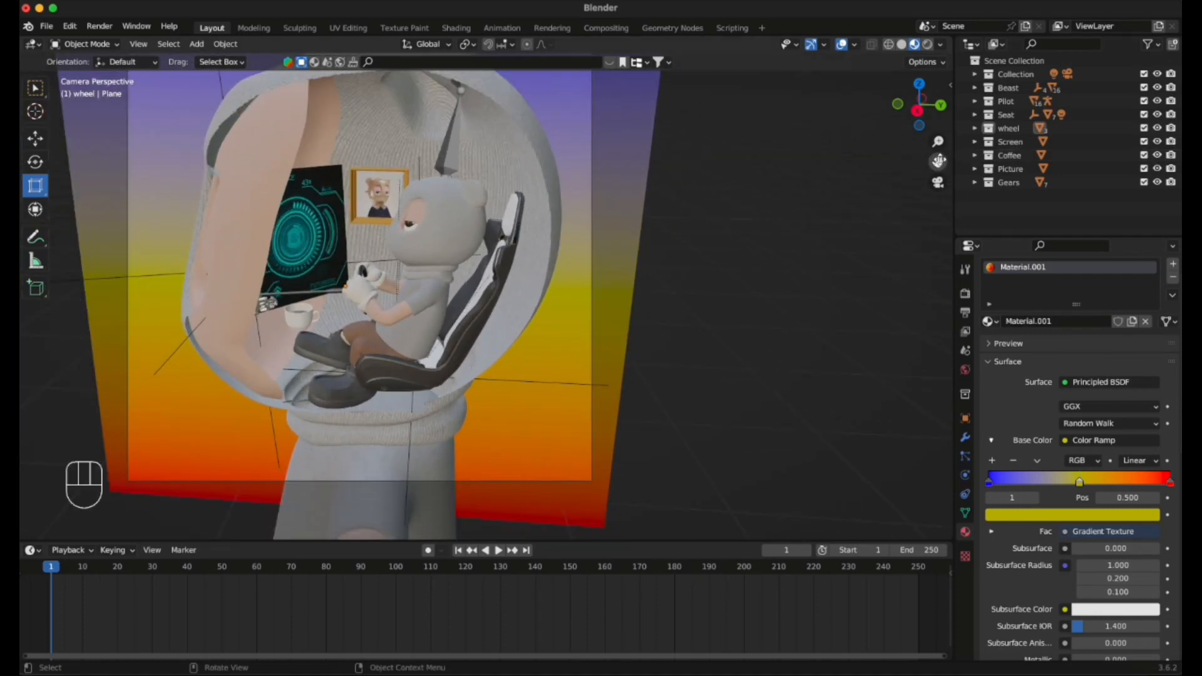
# Place the 3D cursor inside the upper front of the head cavity, above the screen, with the scene in Rendered shading.
pyautogui.moveTo(689, 213); pyautogui.dragTo(190, 231, button='middle')
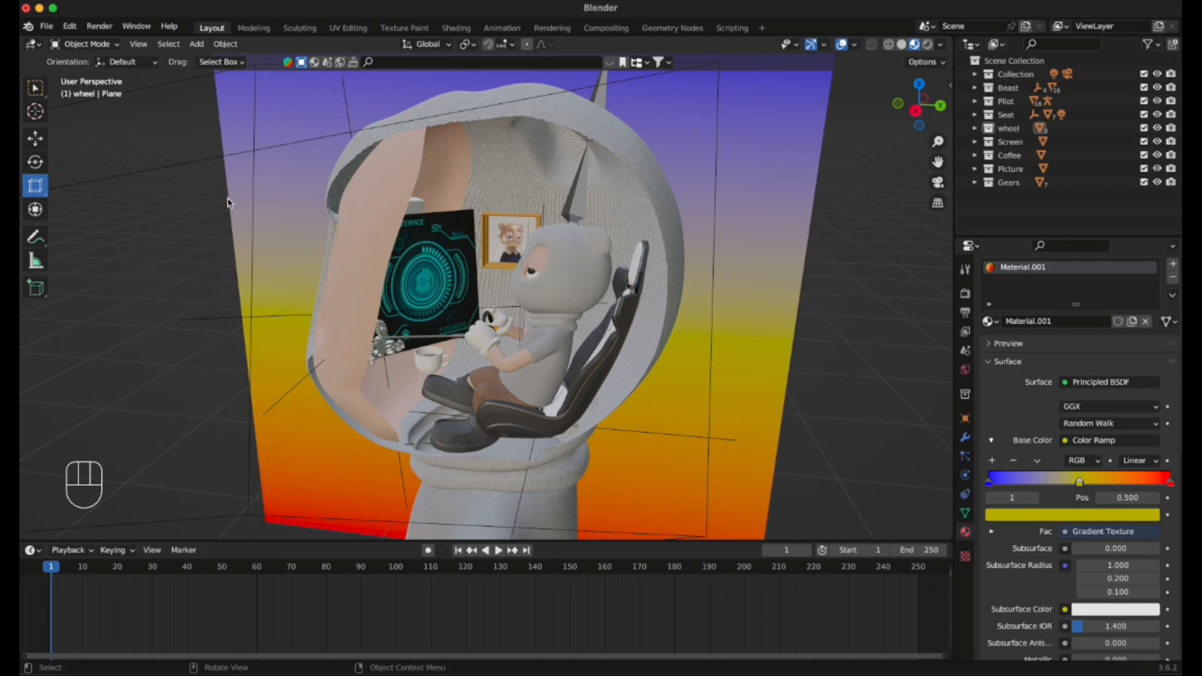
pyautogui.click(39, 119)
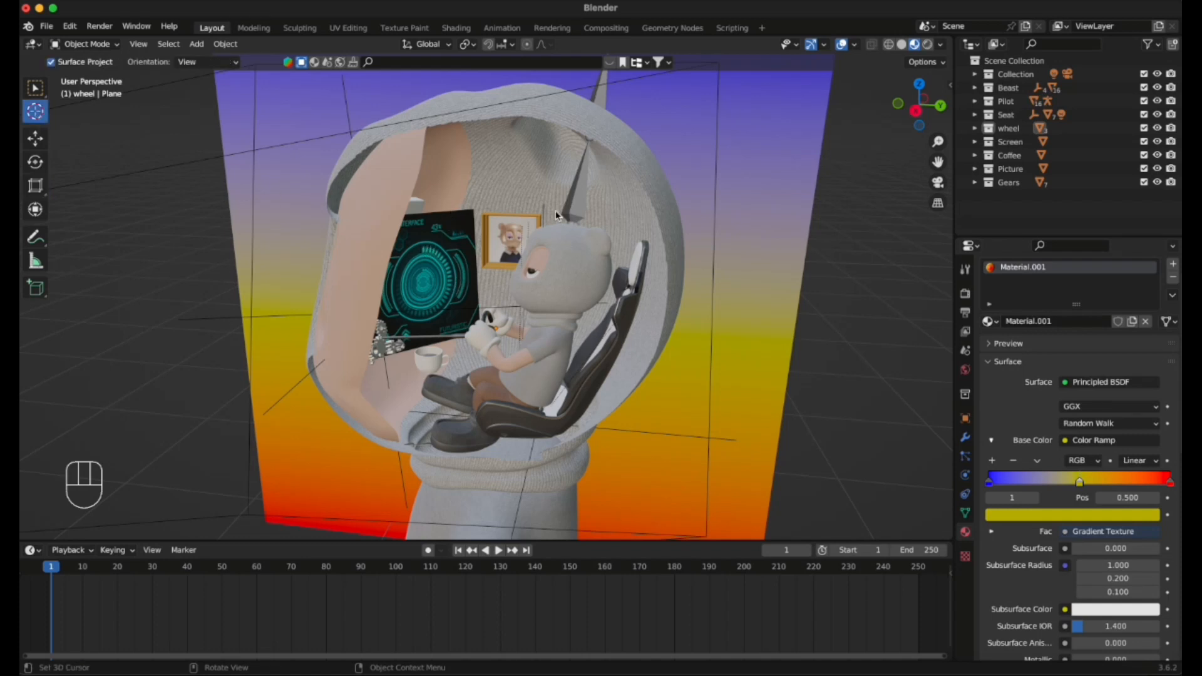
pyautogui.click(927, 44)
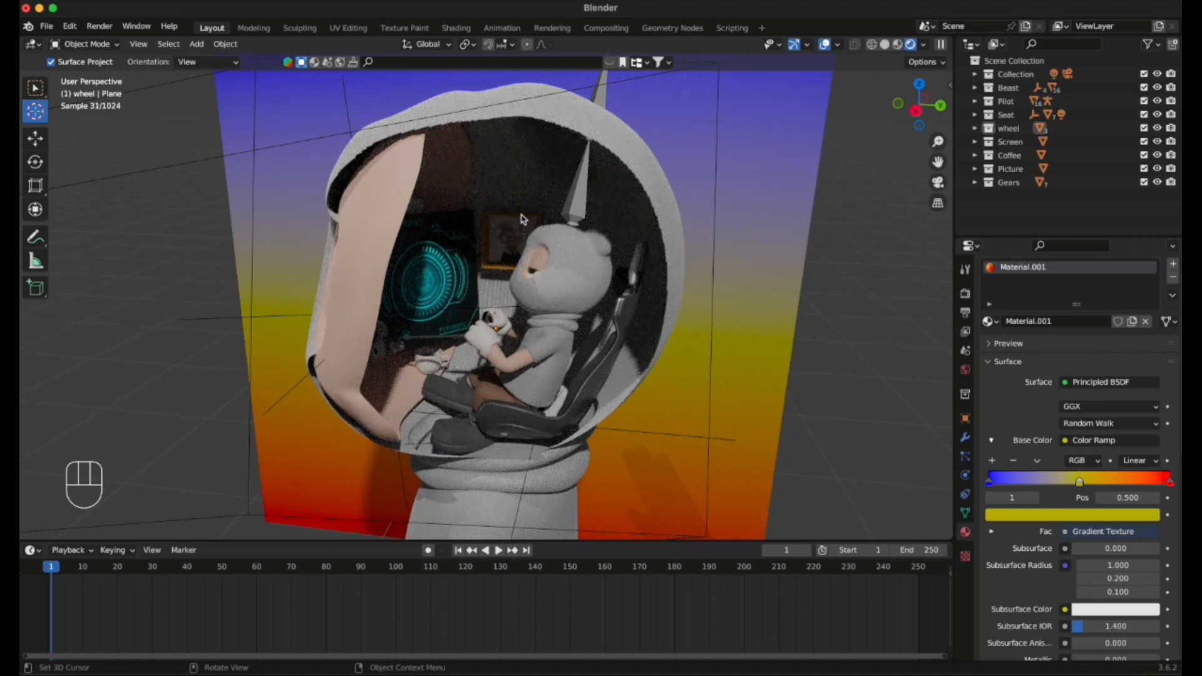
pyautogui.moveTo(535, 227); pyautogui.dragTo(408, 197, button='middle')
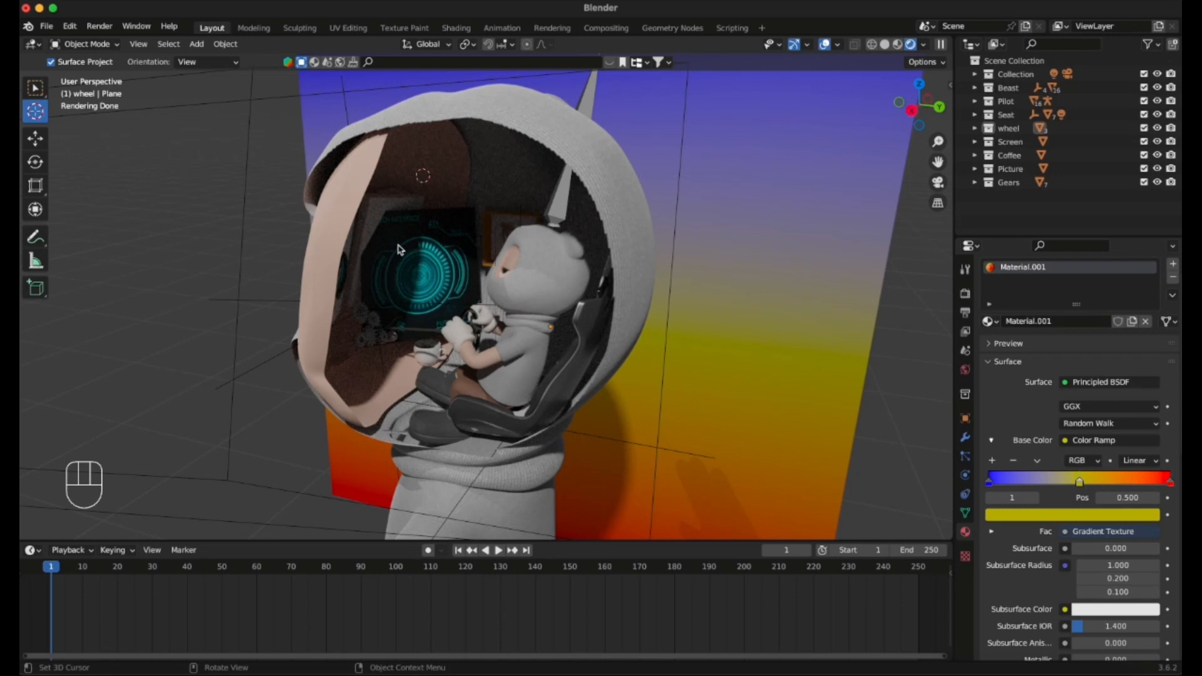
# Add an area light at the 3D cursor inside the head.
pyautogui.click(217, 46)
pyautogui.moveTo(207, 45)
pyautogui.click(36, 89)
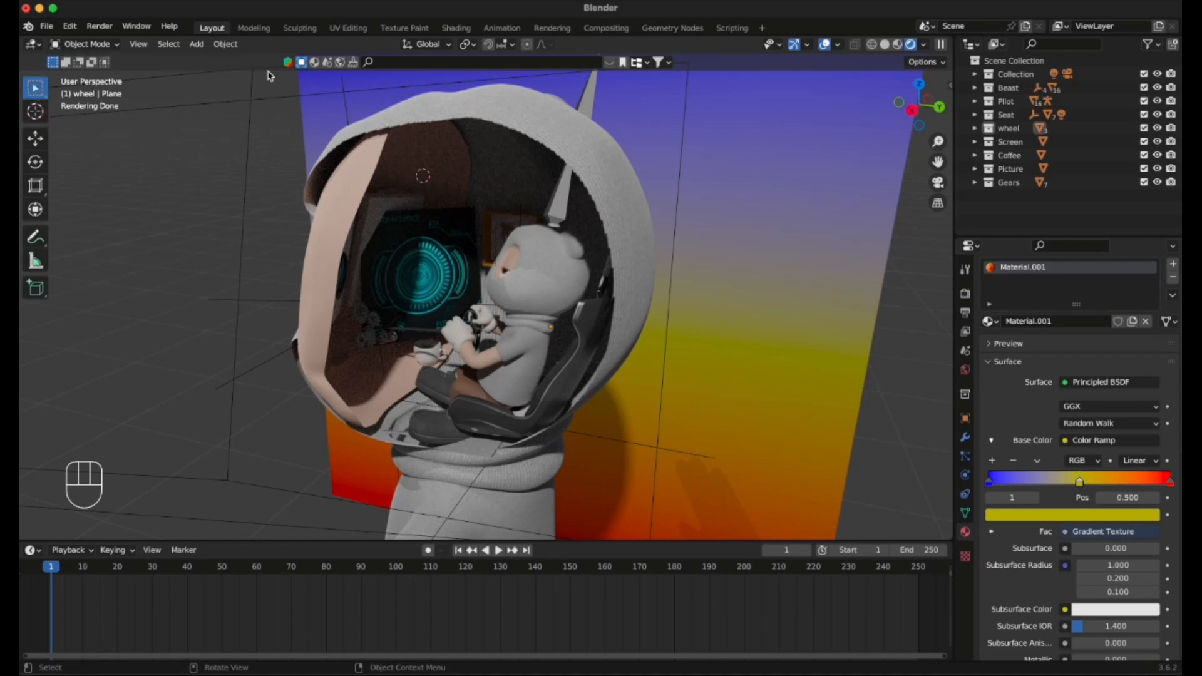
pyautogui.click(198, 48)
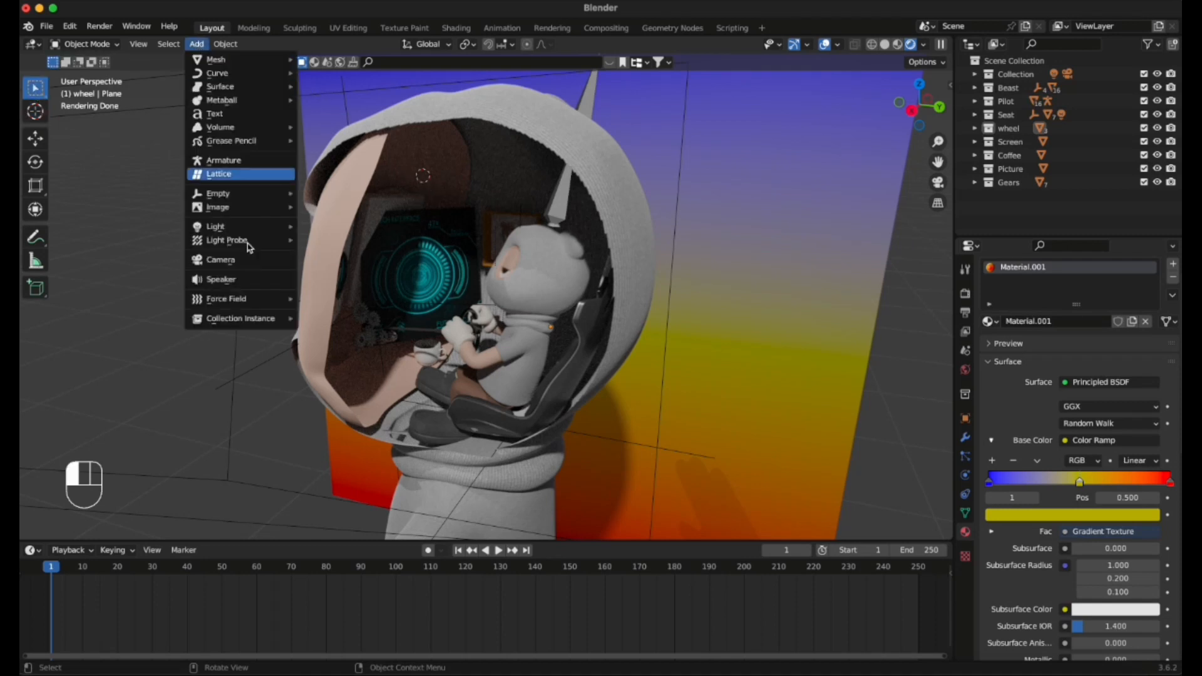
pyautogui.moveTo(259, 231)
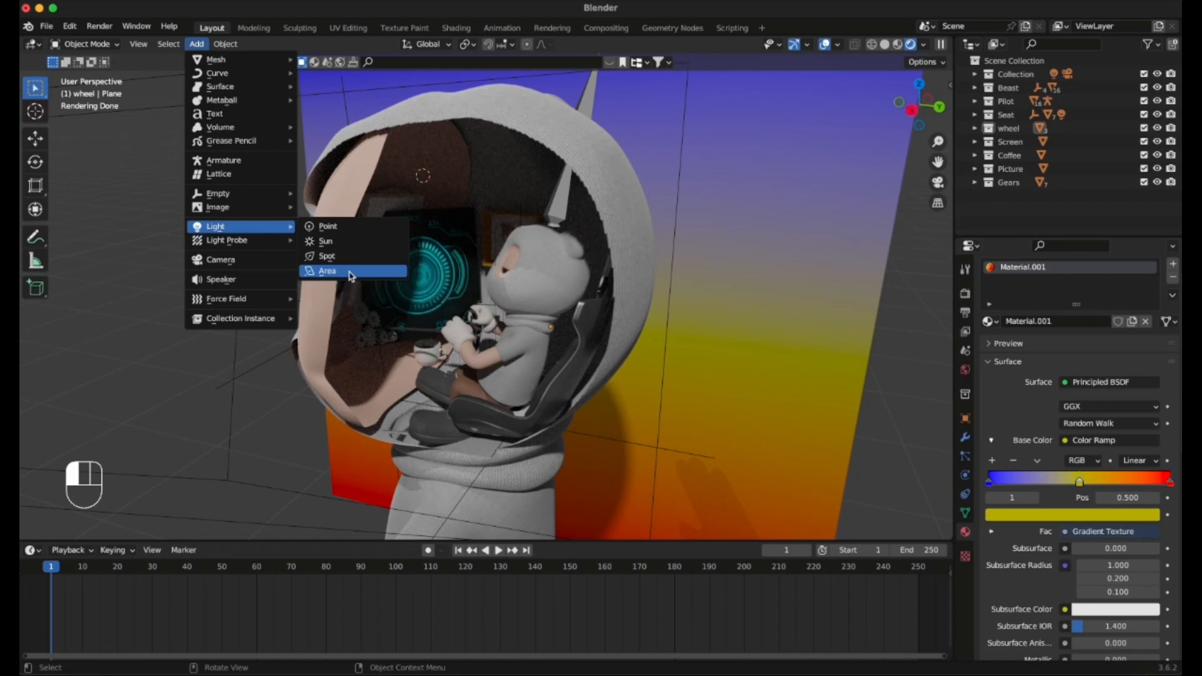
pyautogui.click(351, 276)
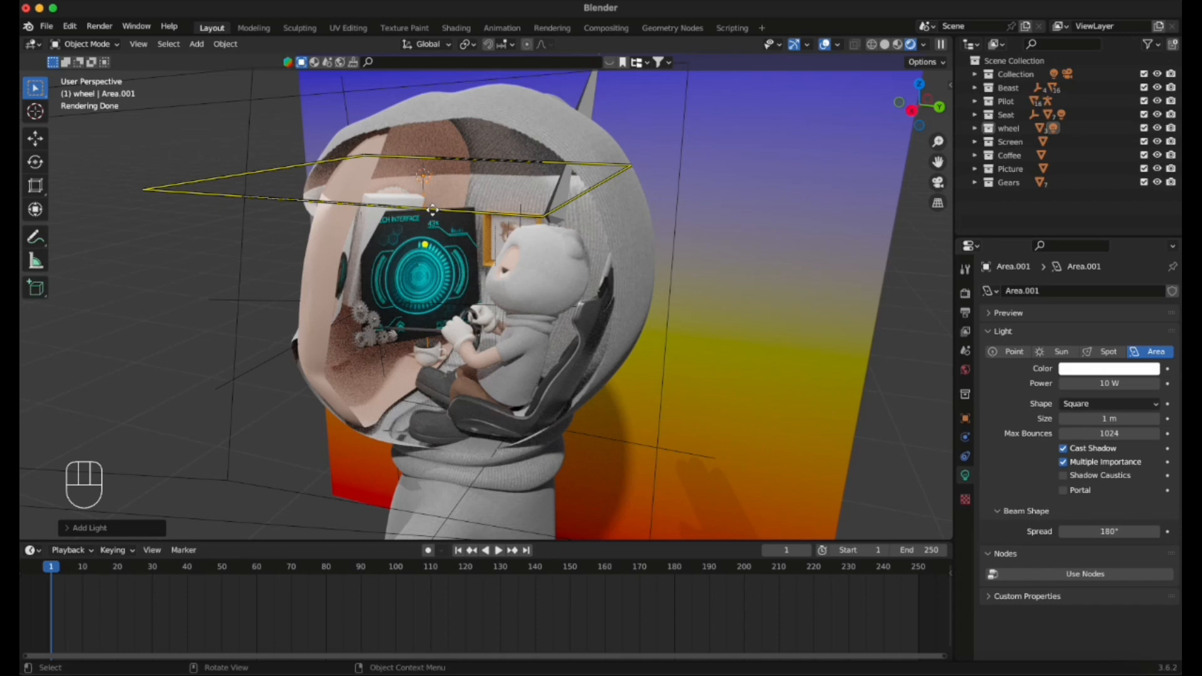
# Shrink the area light to a size of 0.286 m and check its lighting through the camera.
pyautogui.moveTo(442, 203); pyautogui.dragTo(119, 278, button='middle')
pyautogui.moveTo(133, 258); pyautogui.dragTo(375, 254)
pyautogui.moveTo(479, 296); pyautogui.dragTo(418, 227, button='middle')
pyautogui.click(938, 186)
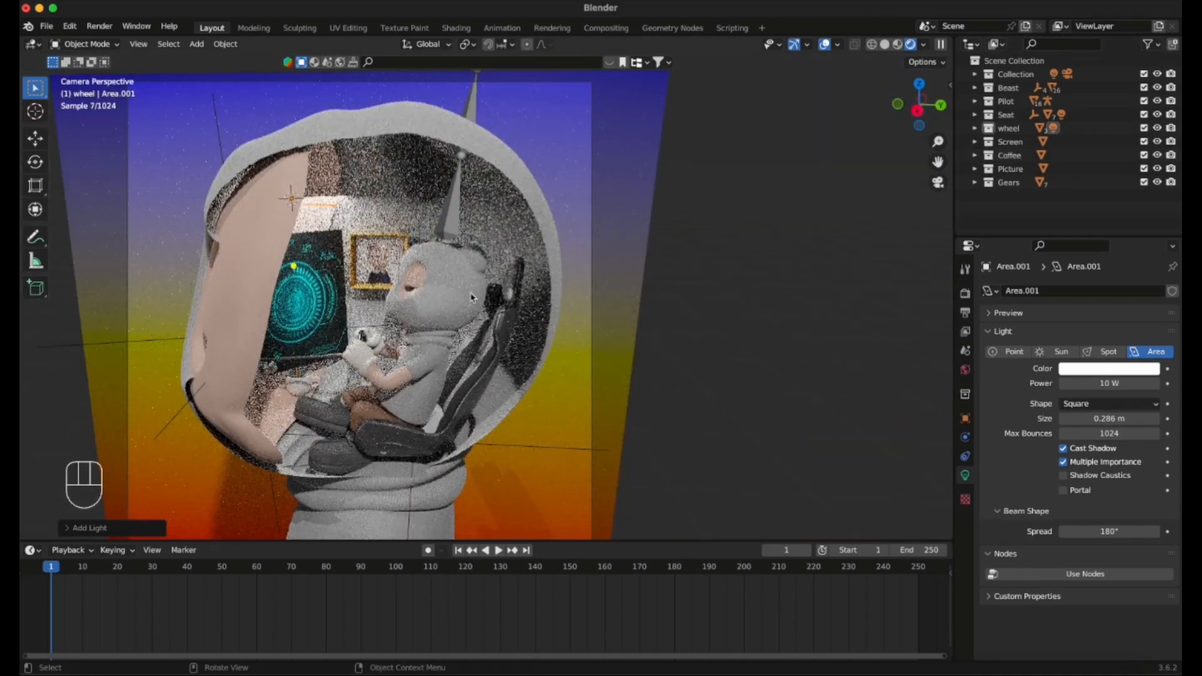
pyautogui.moveTo(510, 241); pyautogui.dragTo(911, 139, button='middle')
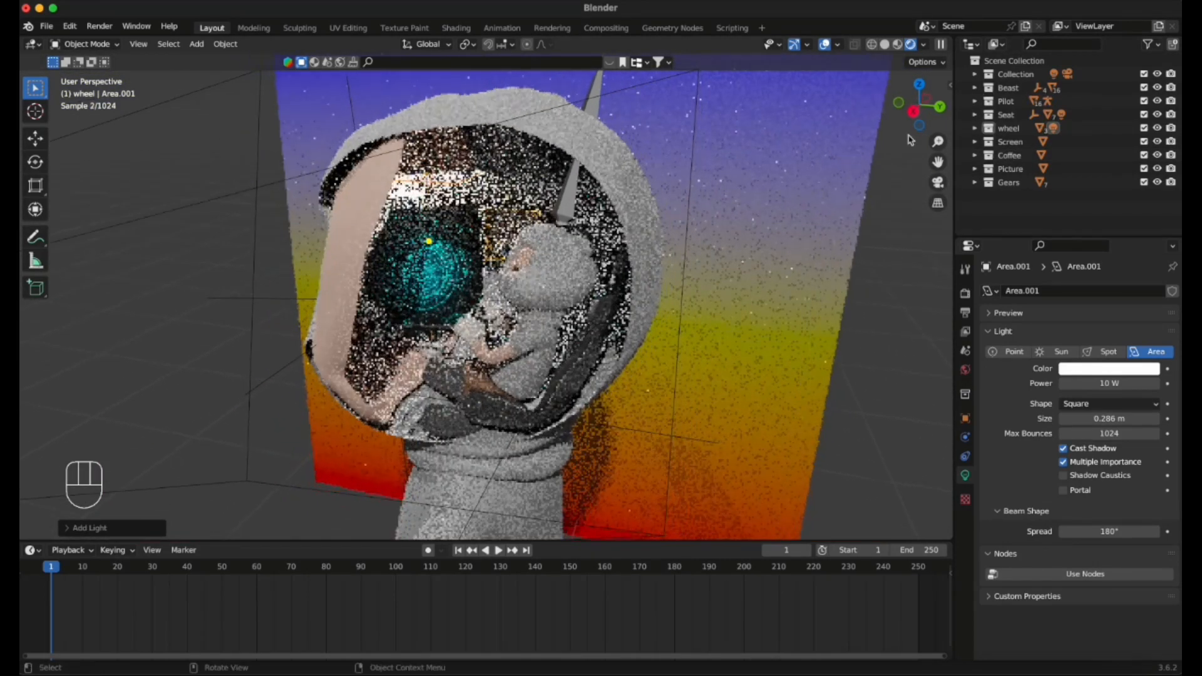
# In Material Preview, move the area light out in front of the face, enlarged to 0.328 m, and aim it at the head's interior.
pyautogui.click(897, 43)
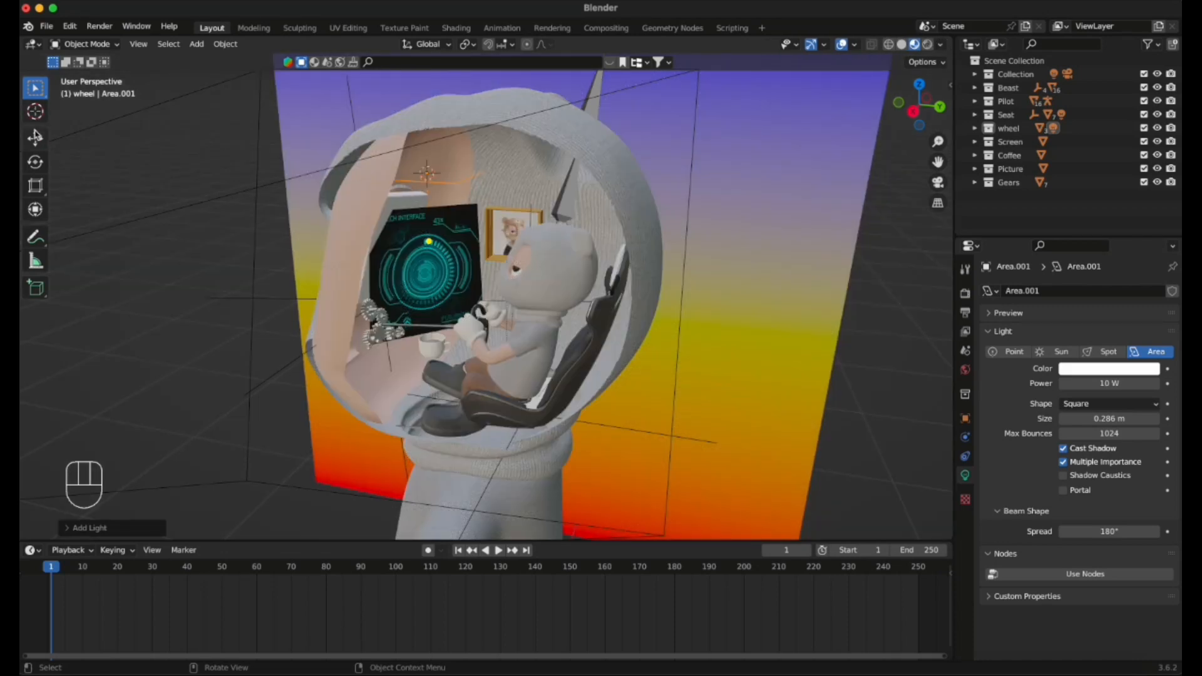
pyautogui.click(35, 137)
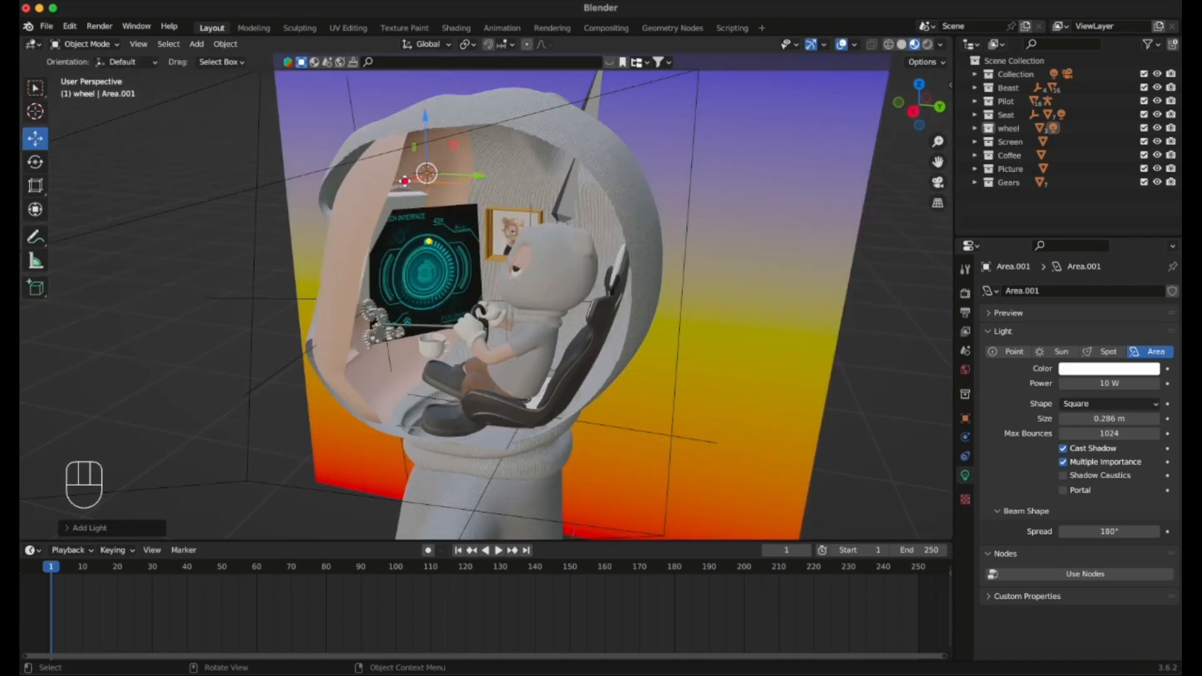
pyautogui.moveTo(414, 185); pyautogui.dragTo(403, 189)
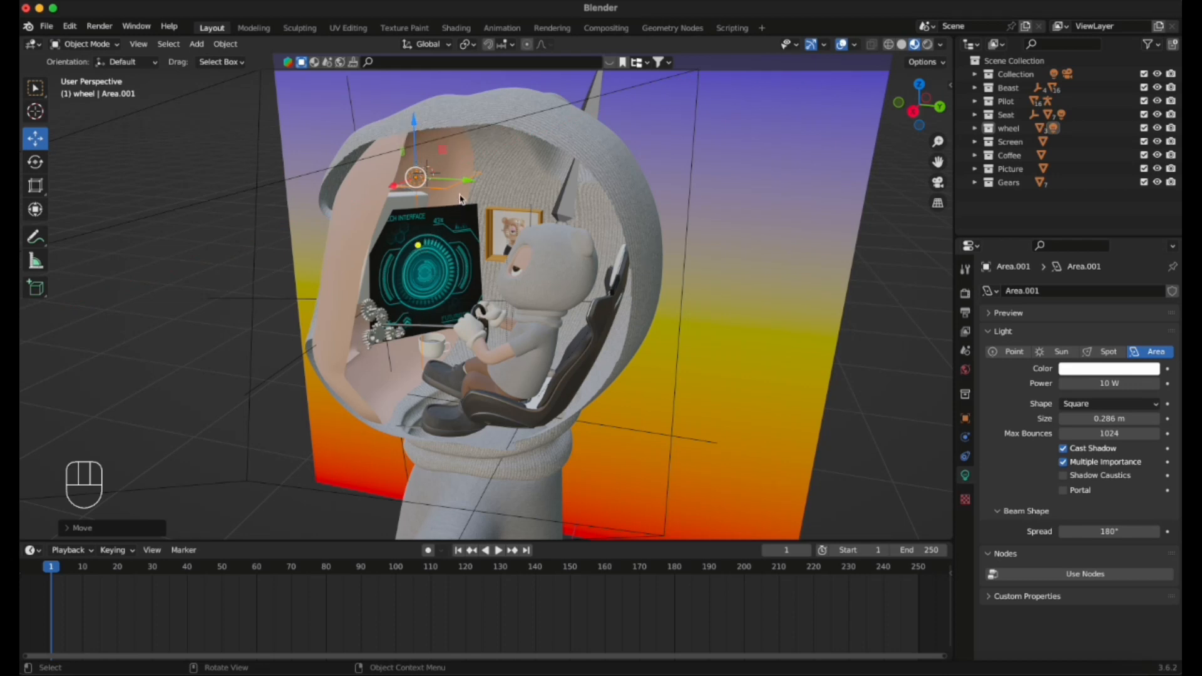
pyautogui.moveTo(470, 183); pyautogui.dragTo(199, 165)
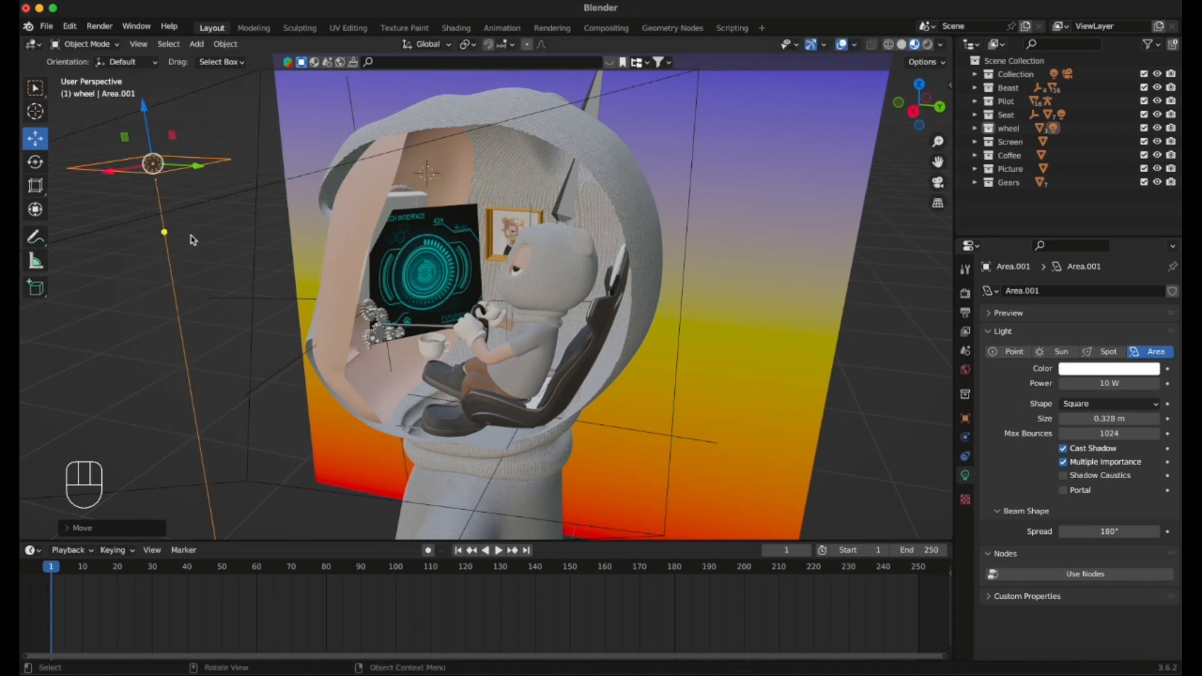
pyautogui.moveTo(168, 235)
pyautogui.mouseDown()
pyautogui.moveTo(249, 171)
pyautogui.moveTo(26, 220)
pyautogui.moveTo(220, 260)
pyautogui.moveTo(209, 201)
pyautogui.moveTo(281, 207)
pyautogui.moveTo(447, 277)
pyautogui.moveTo(422, 279)
pyautogui.moveTo(416, 265)
pyautogui.mouseUp()
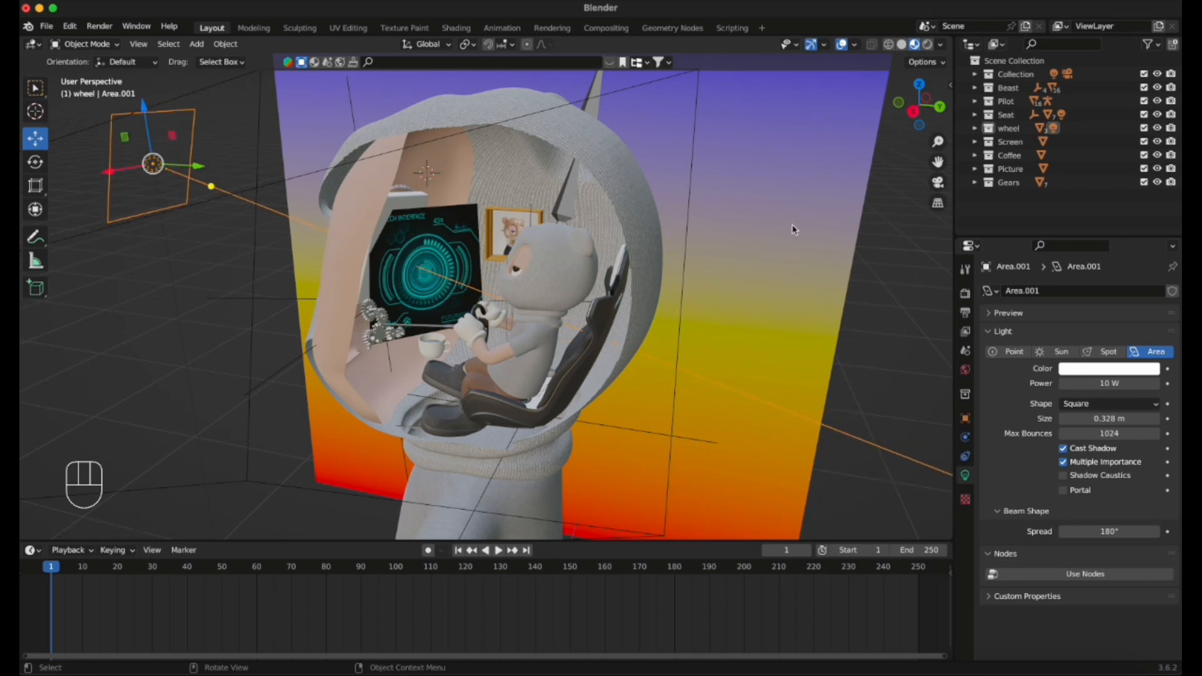
# Inspect the lighting in Rendered shading and move the area light back inside the front of the head, above the screen.
pyautogui.click(927, 45)
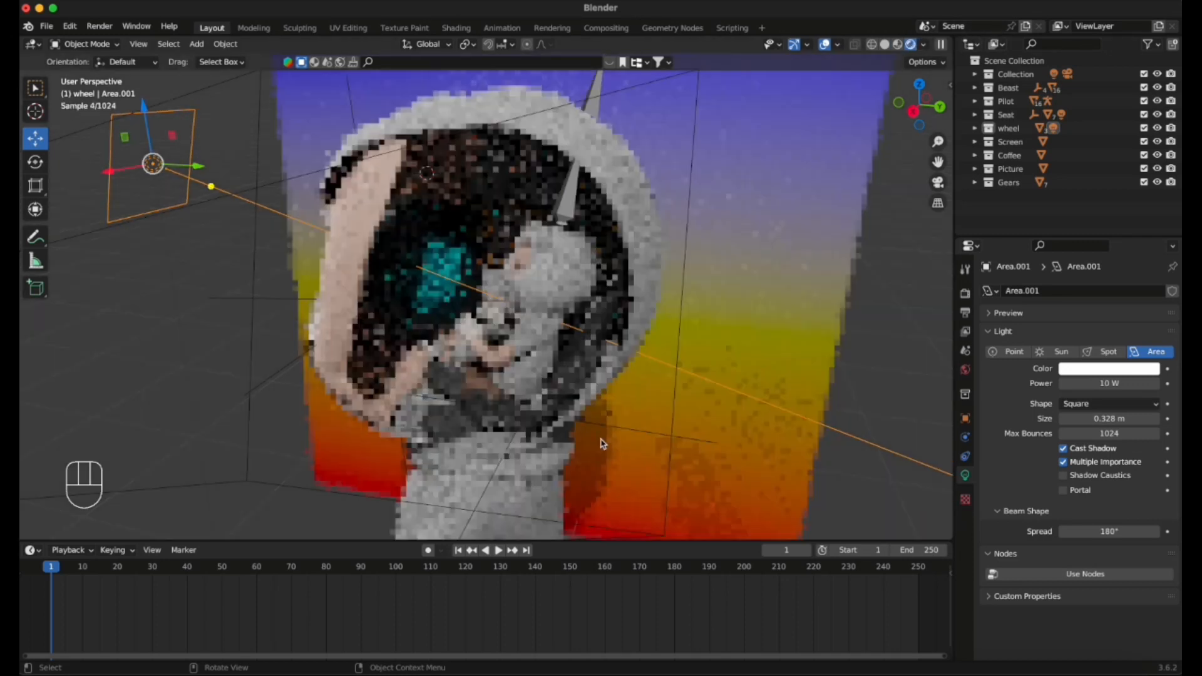
pyautogui.moveTo(310, 338); pyautogui.dragTo(413, 362, button='middle')
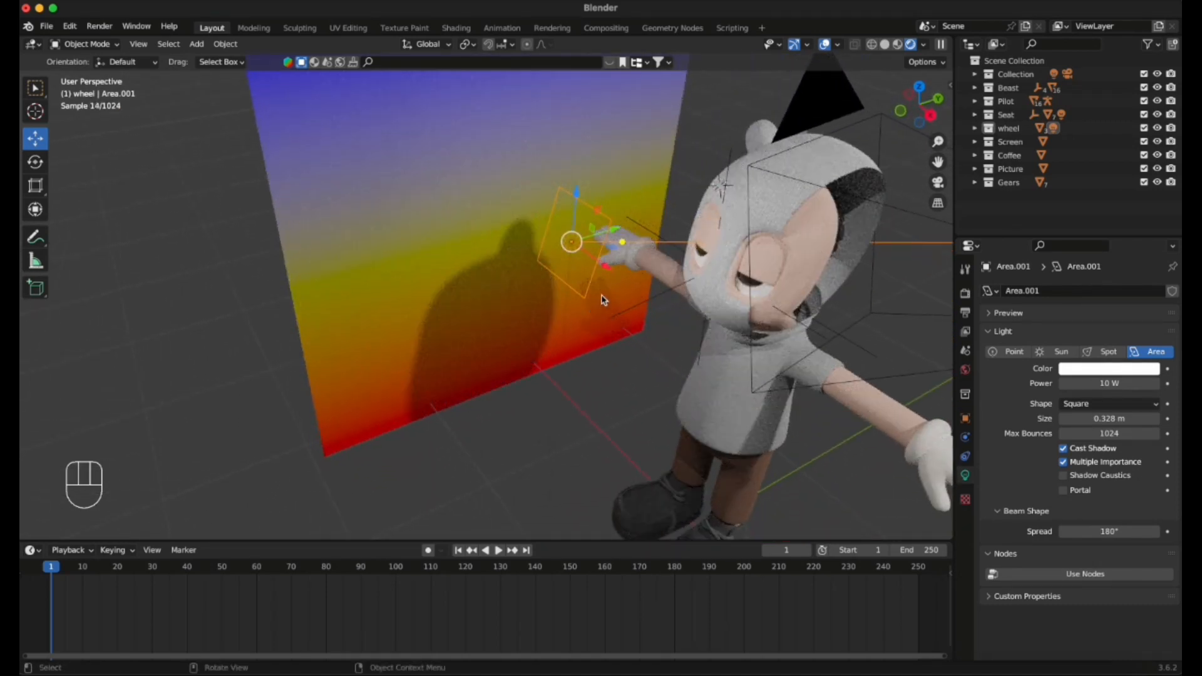
pyautogui.click(937, 182)
pyautogui.moveTo(454, 306); pyautogui.dragTo(421, 308, button='middle')
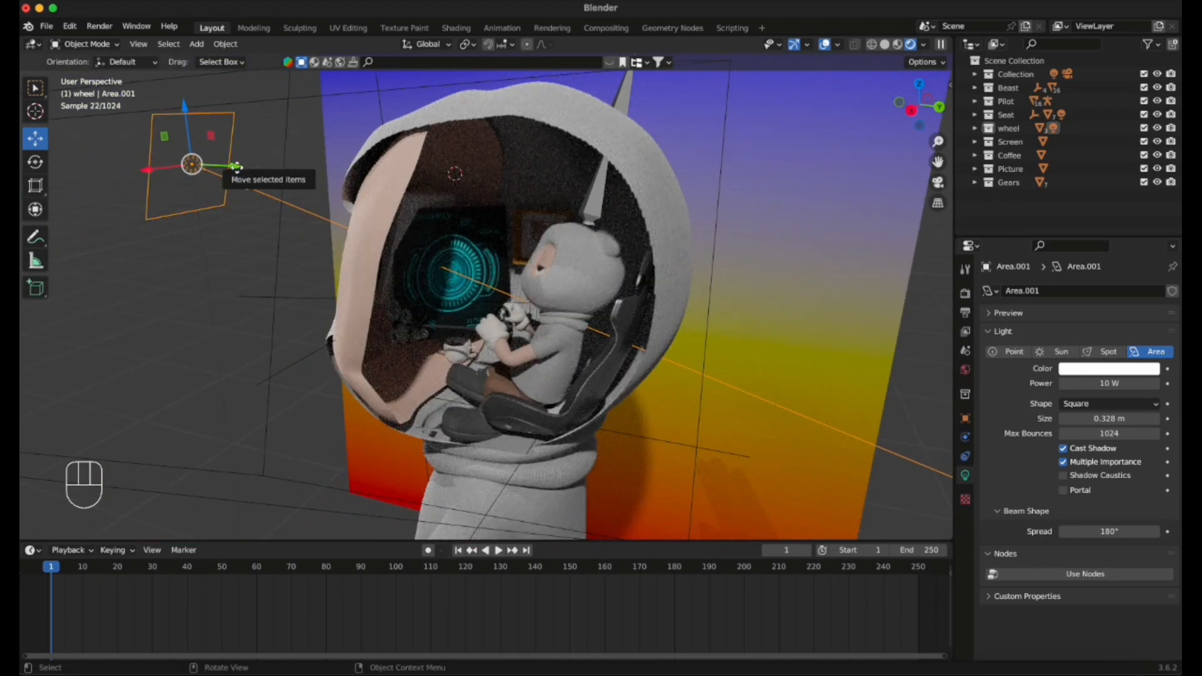
pyautogui.moveTo(235, 166); pyautogui.dragTo(501, 208)
pyautogui.moveTo(429, 184); pyautogui.dragTo(411, 188)
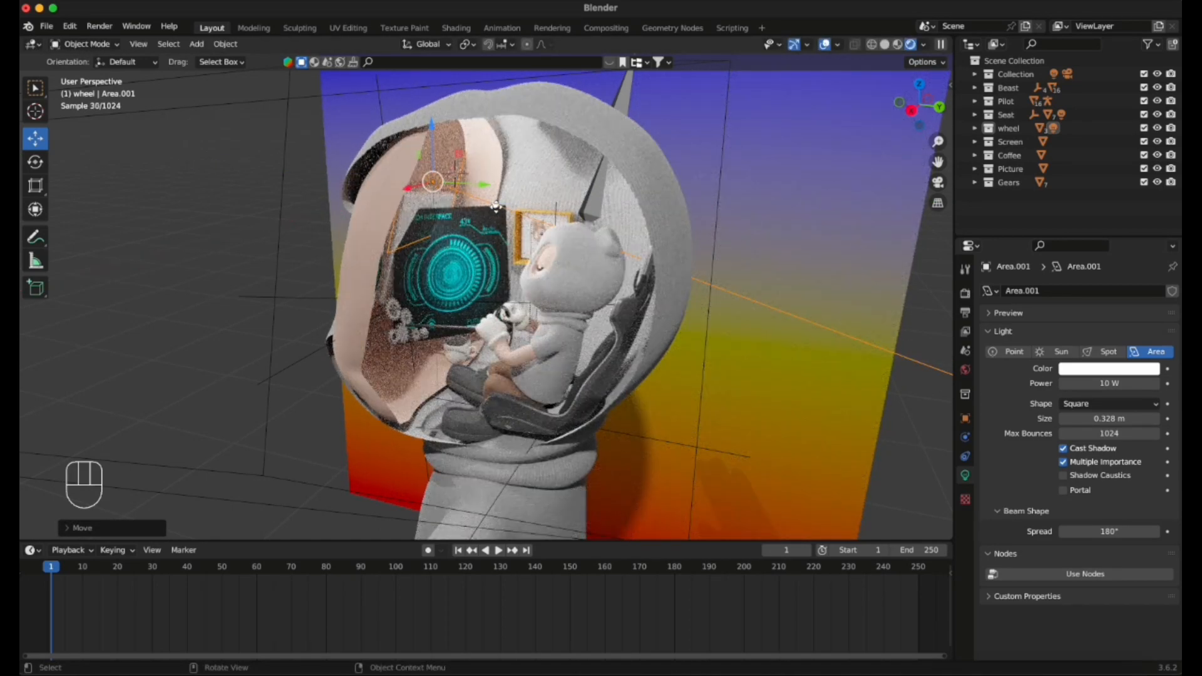
# Adjust the area light's aim toward the pilot and check it from several angles in Material Preview and Rendered shading.
pyautogui.moveTo(496, 205); pyautogui.dragTo(487, 213)
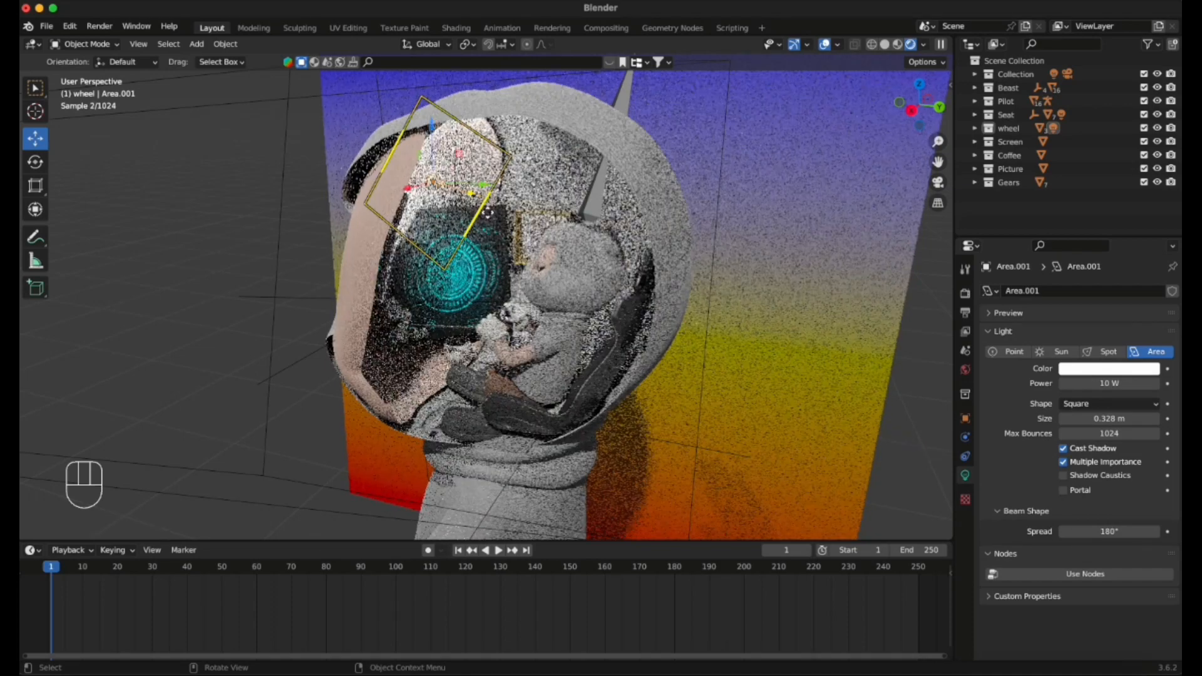
pyautogui.moveTo(488, 212); pyautogui.dragTo(450, 179, button='middle')
pyautogui.moveTo(540, 294); pyautogui.dragTo(481, 227, button='middle')
pyautogui.moveTo(472, 204); pyautogui.dragTo(603, 200)
pyautogui.moveTo(627, 244); pyautogui.dragTo(521, 121, button='middle')
pyautogui.moveTo(522, 121); pyautogui.dragTo(603, 263)
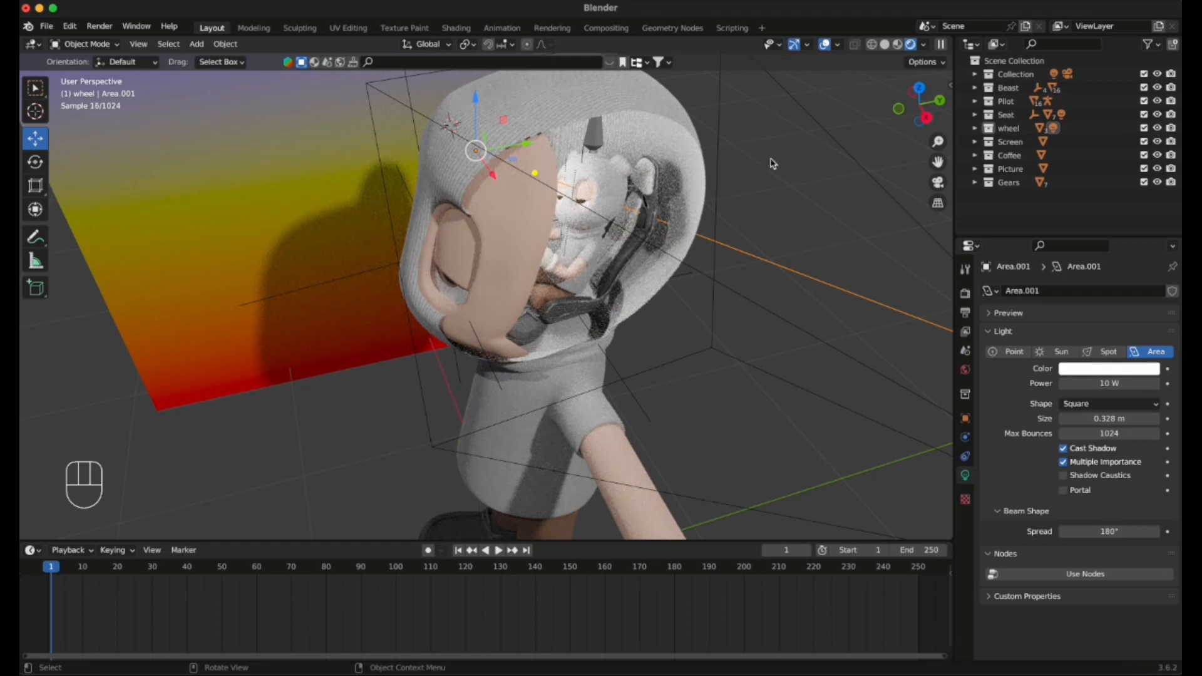
pyautogui.click(897, 44)
pyautogui.moveTo(716, 194); pyautogui.dragTo(672, 172, button='middle')
pyautogui.click(927, 44)
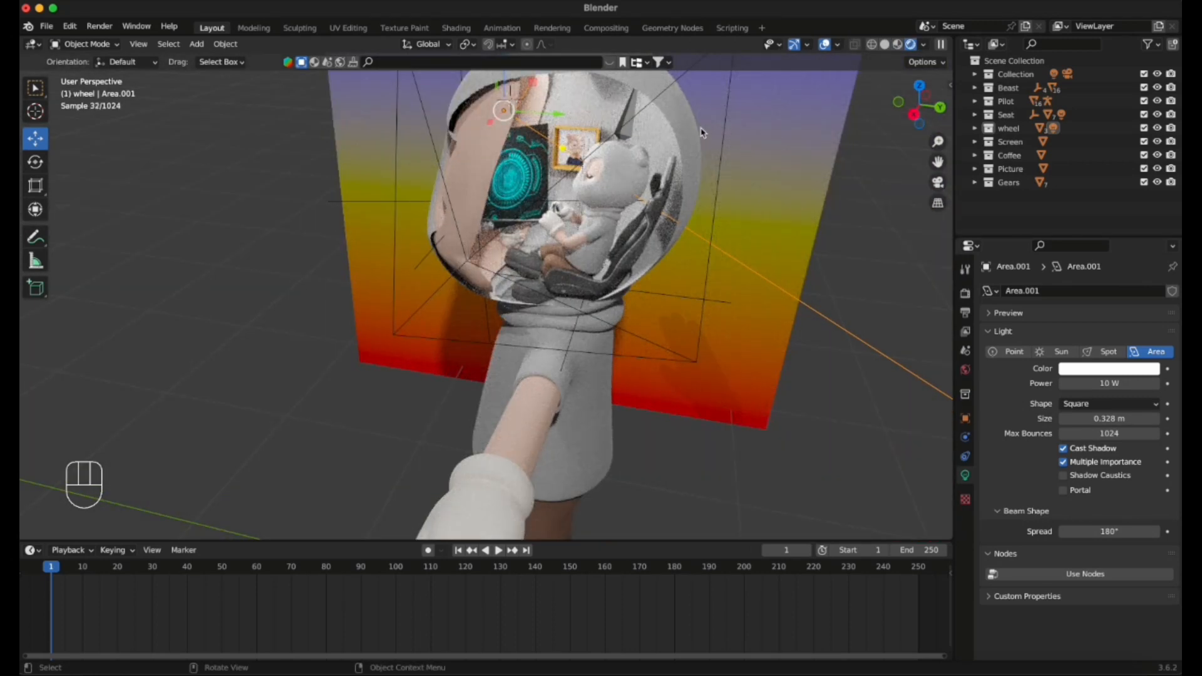
# Try the area light's power at 5 W, 1 W and 100 W.
pyautogui.click(1101, 384)
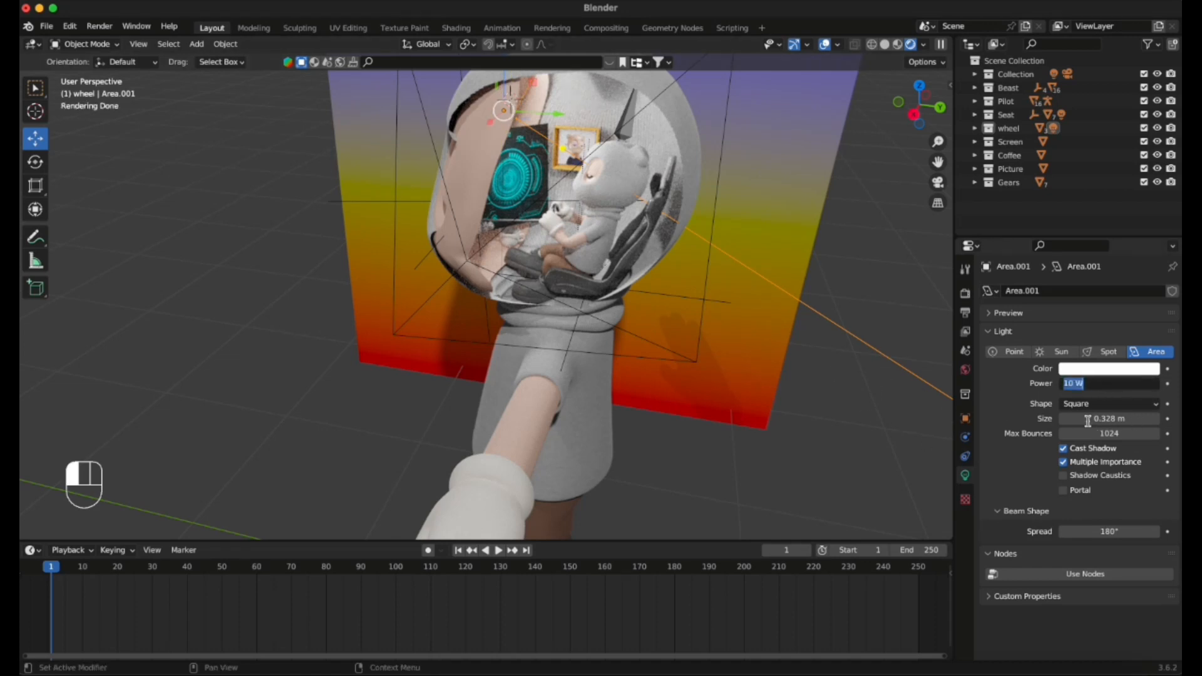
pyautogui.write('5')
pyautogui.click(965, 479)
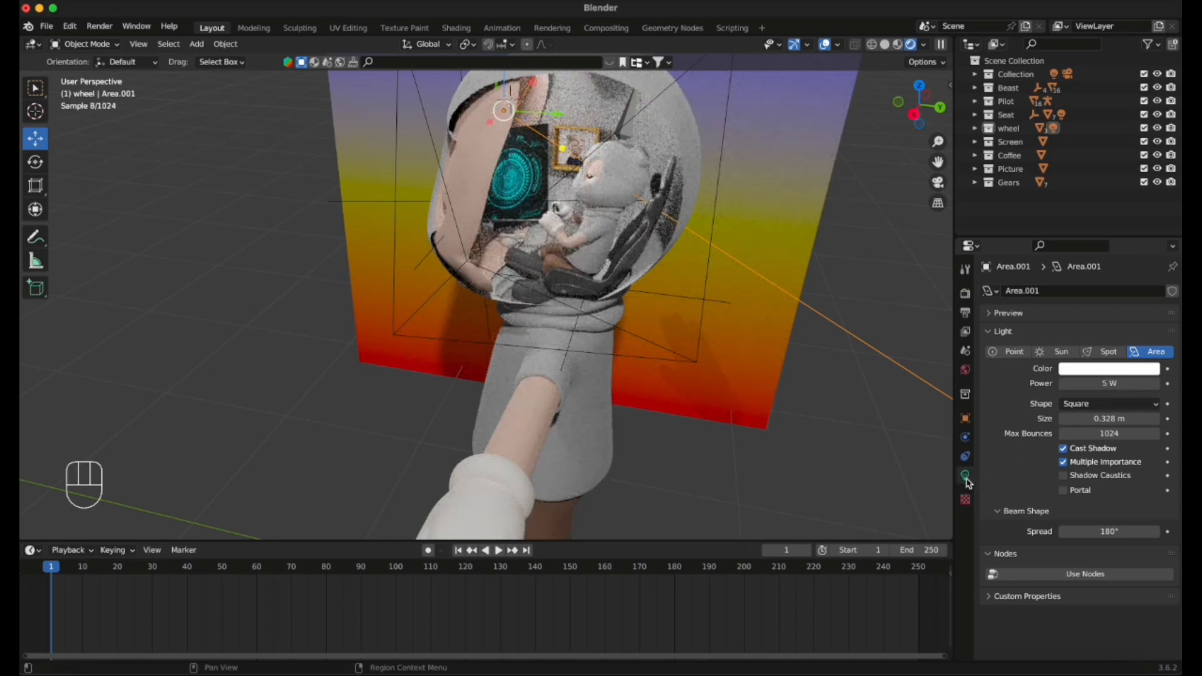
pyautogui.click(1125, 383)
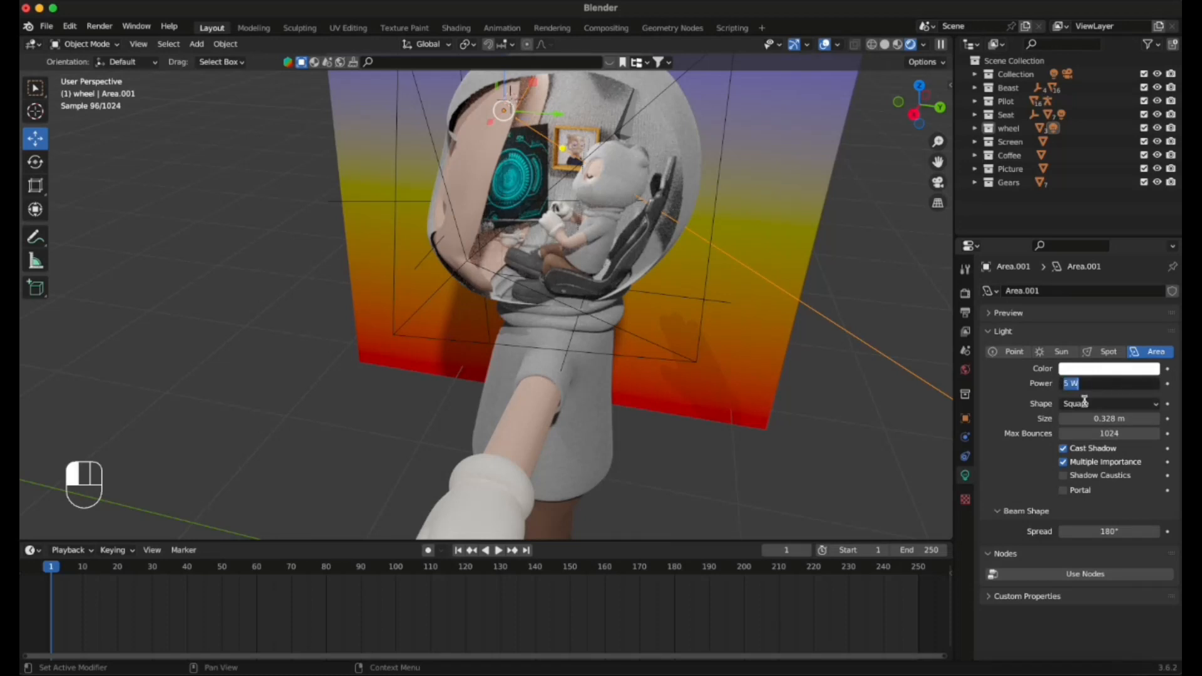
pyautogui.write('1')
pyautogui.press('Return')
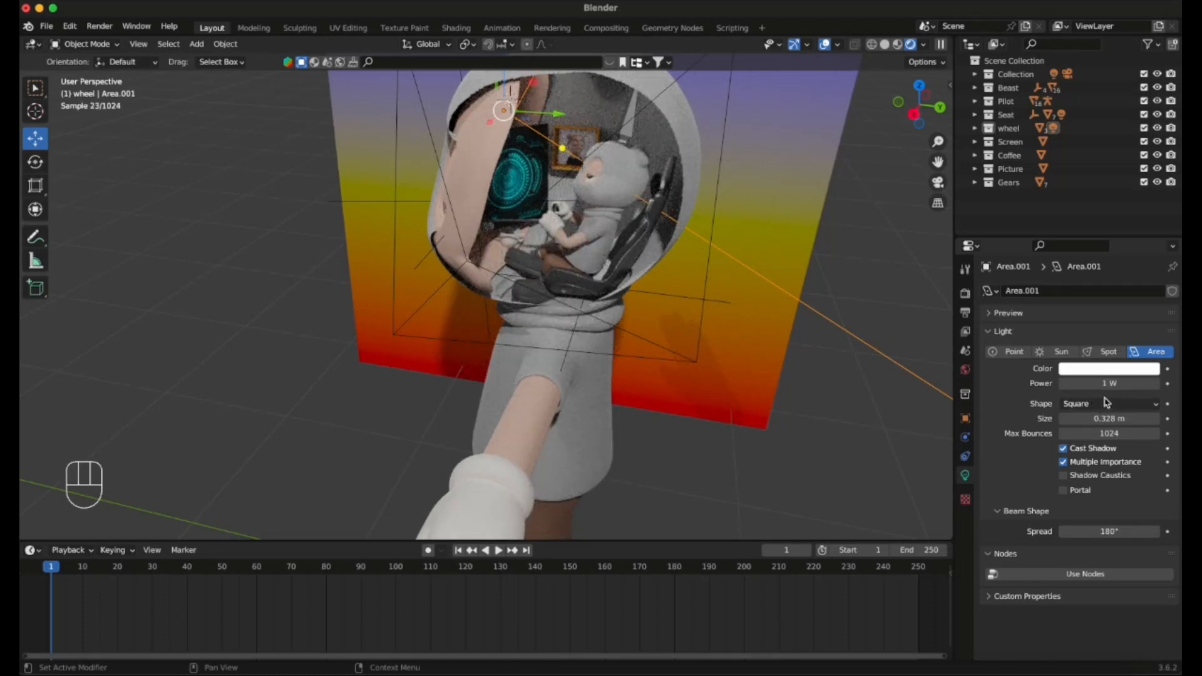
pyautogui.click(1113, 383)
pyautogui.write('100')
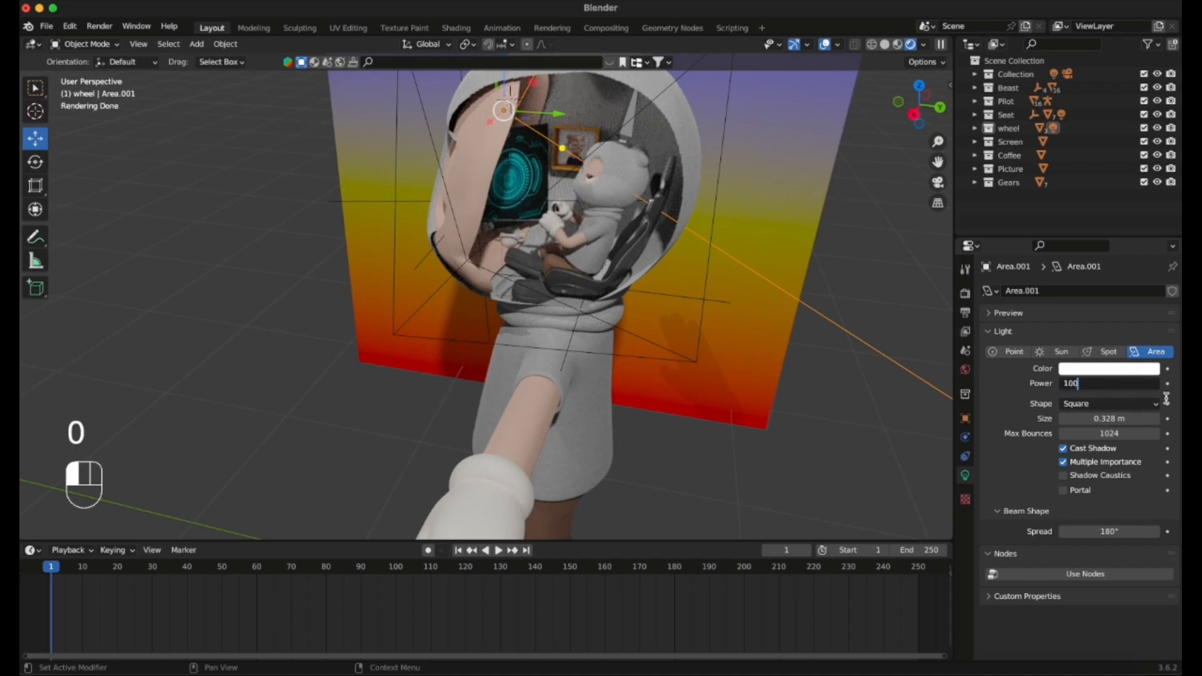
pyautogui.click(1166, 398)
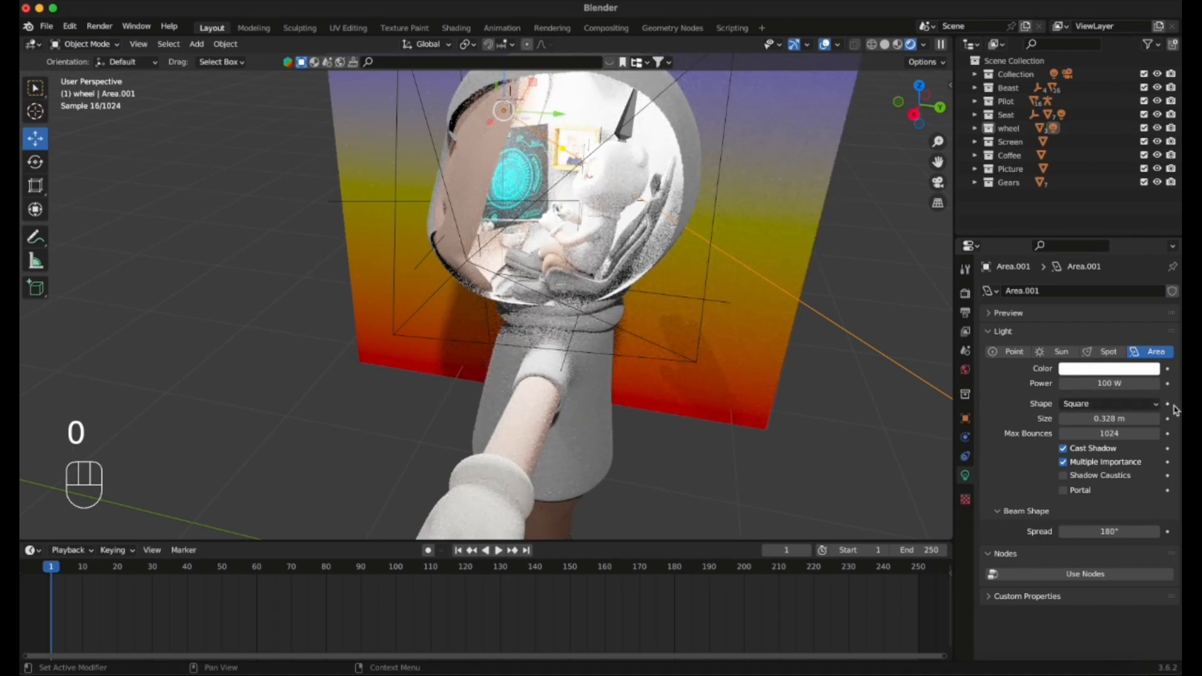
# Set the area light's power to 3 W and view the lit interior through the camera.
pyautogui.click(1120, 384)
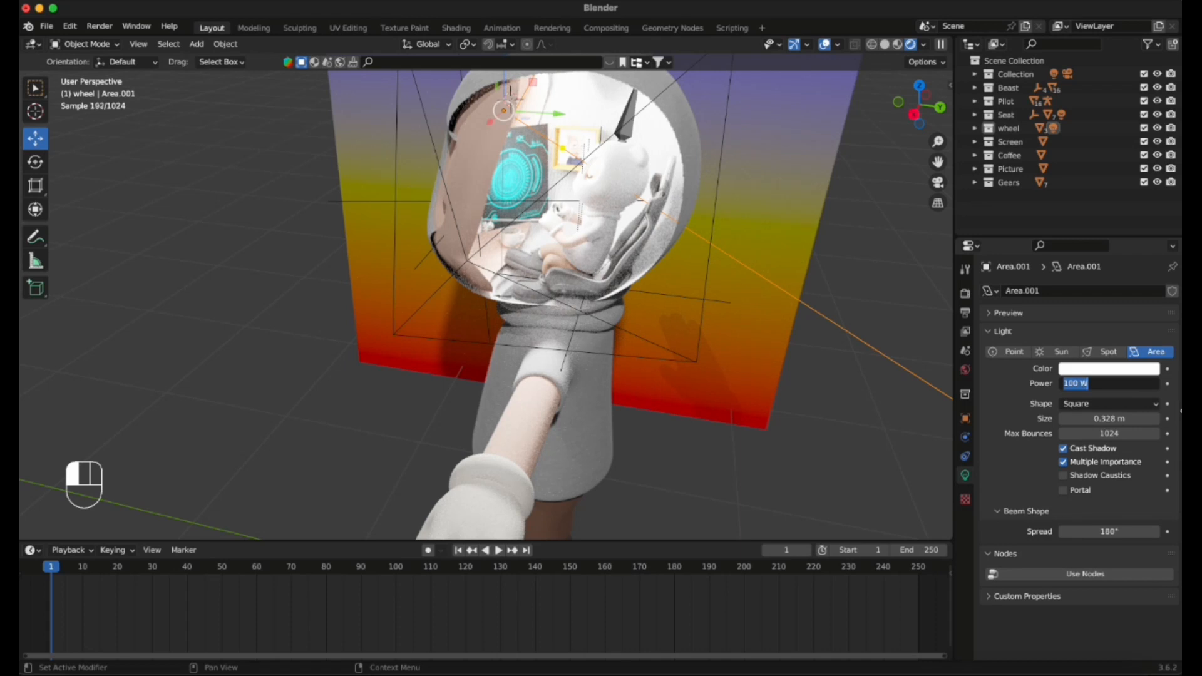
pyautogui.write('3')
pyautogui.click(1180, 411)
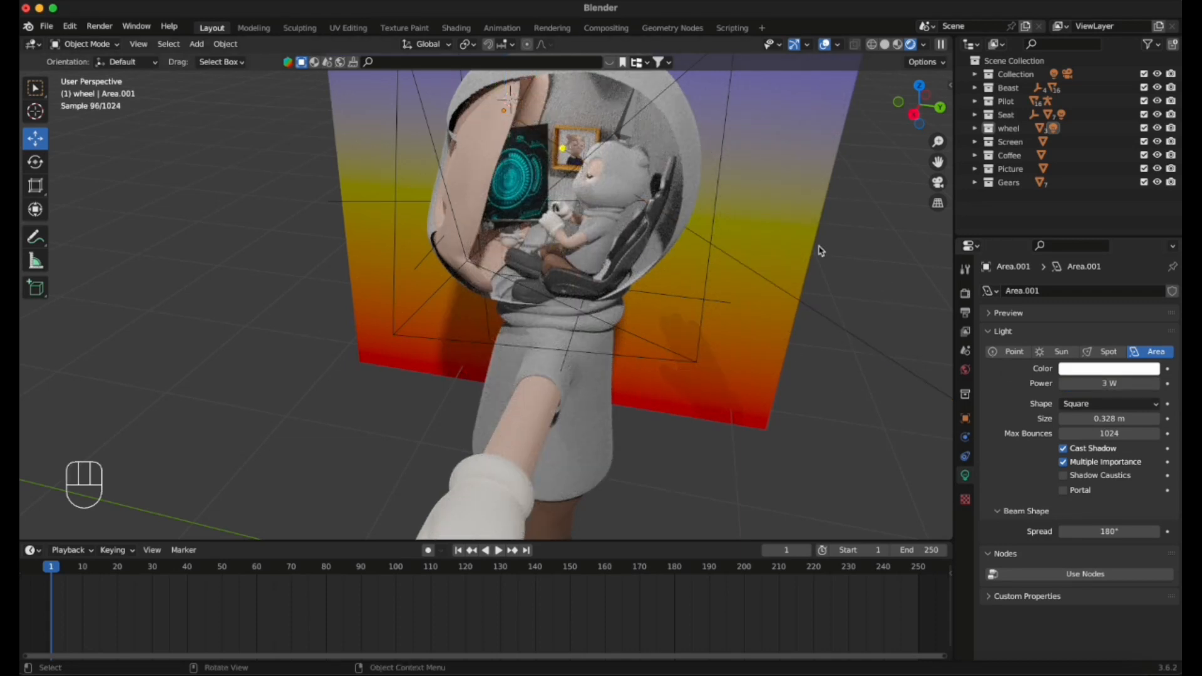
pyautogui.click(938, 182)
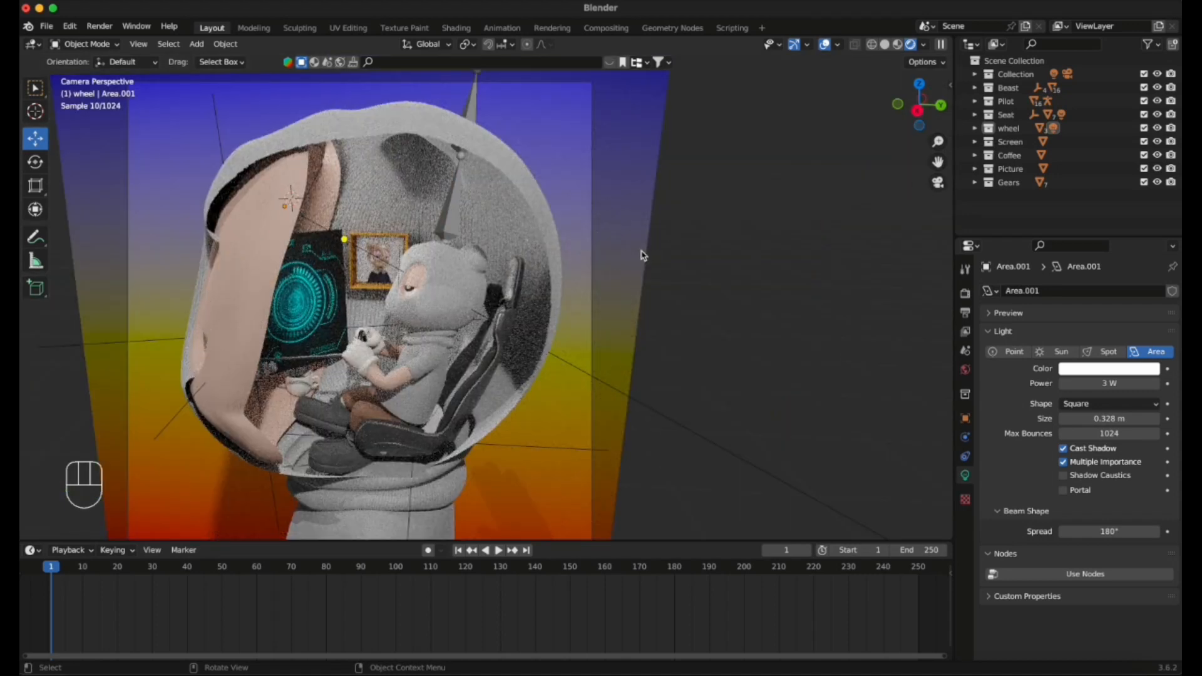
# Test-render the current frame with the interior light, restarting the render once, and close the render window.
pyautogui.click(99, 25)
pyautogui.click(122, 40)
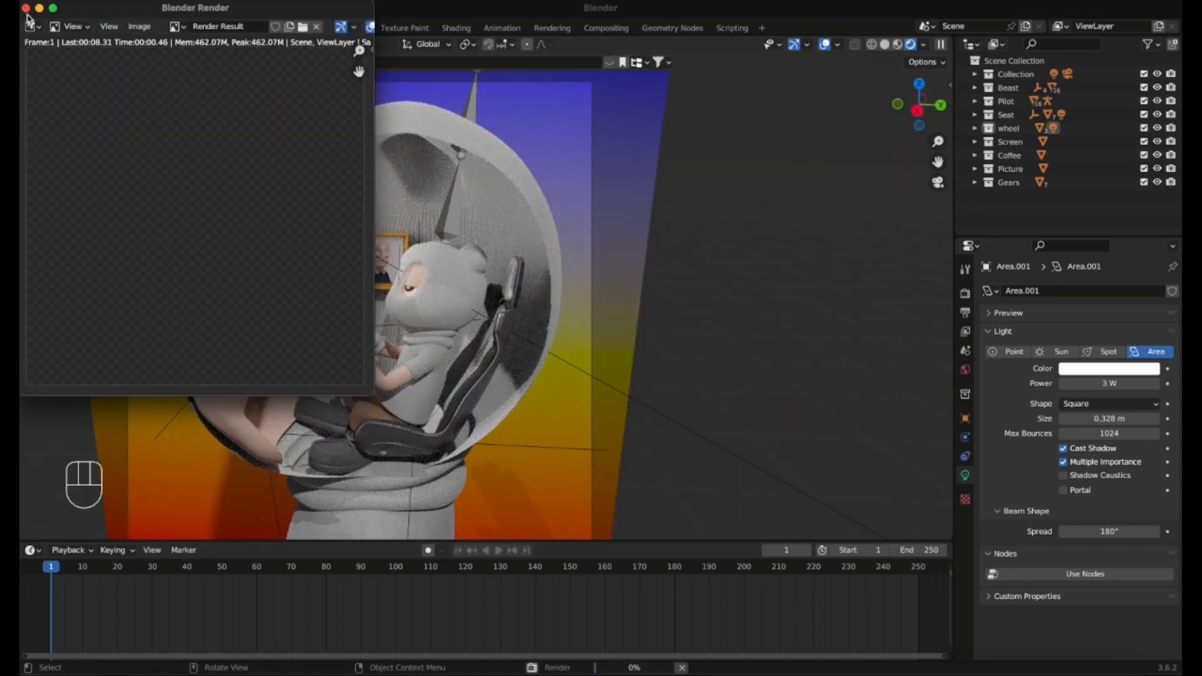
pyautogui.click(26, 8)
pyautogui.click(100, 26)
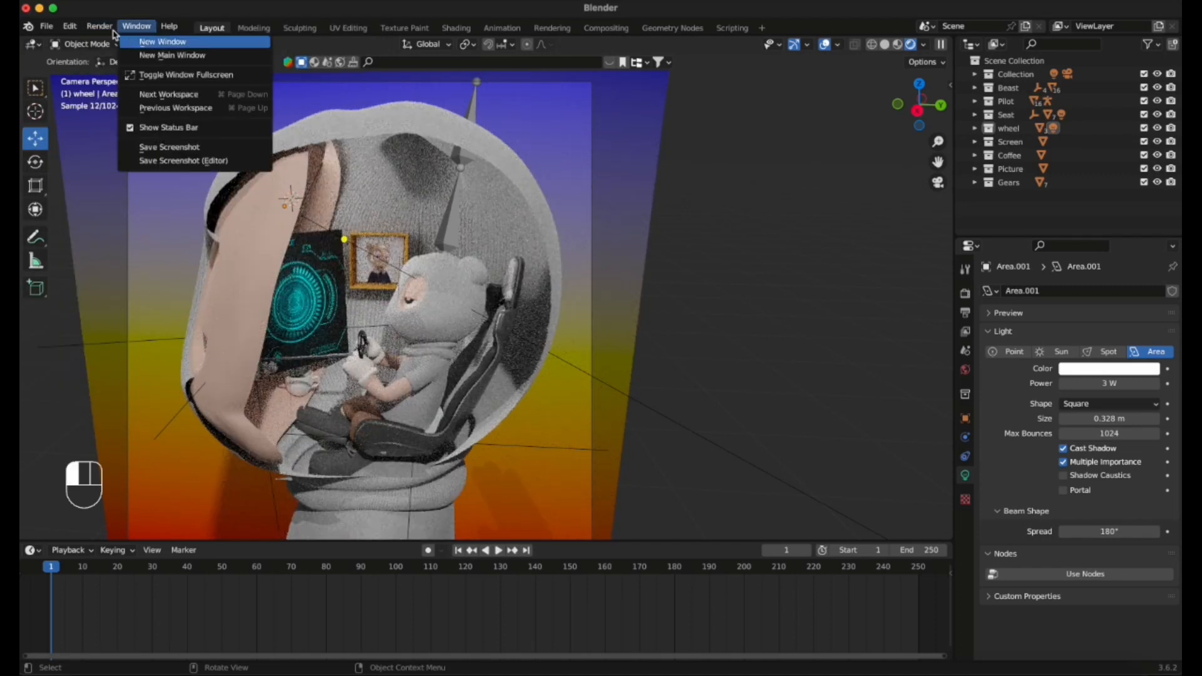
pyautogui.click(100, 27)
pyautogui.click(102, 28)
pyautogui.click(112, 42)
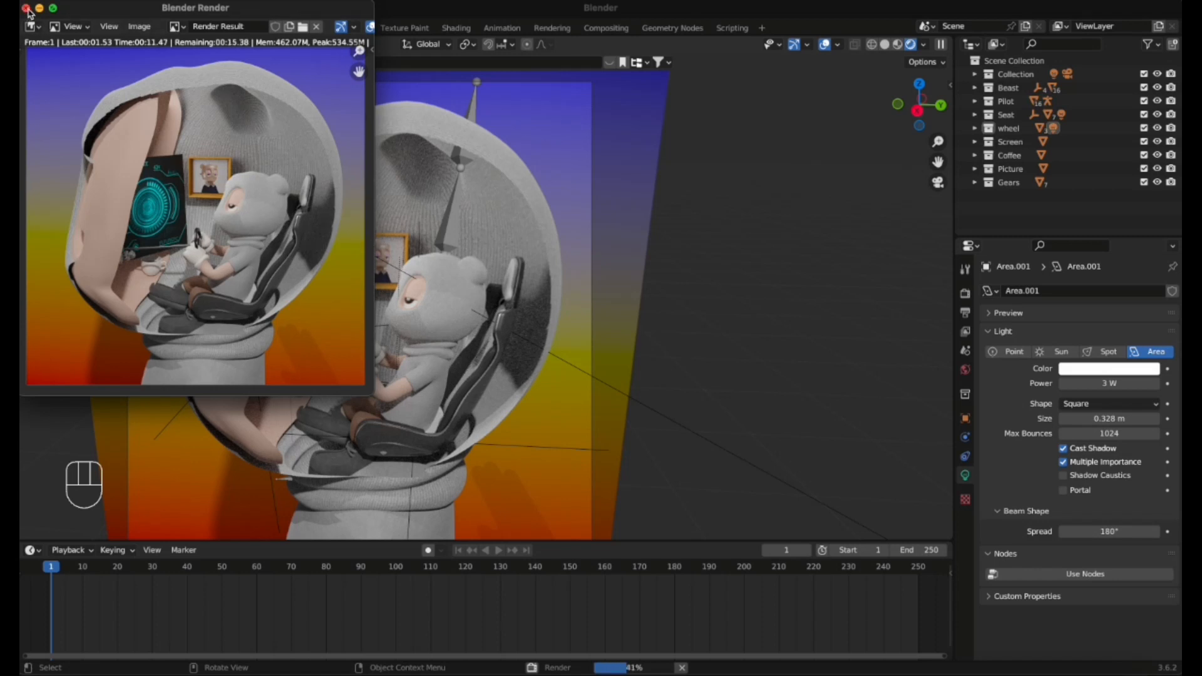
pyautogui.click(27, 8)
pyautogui.scroll(-3, 733, 373)
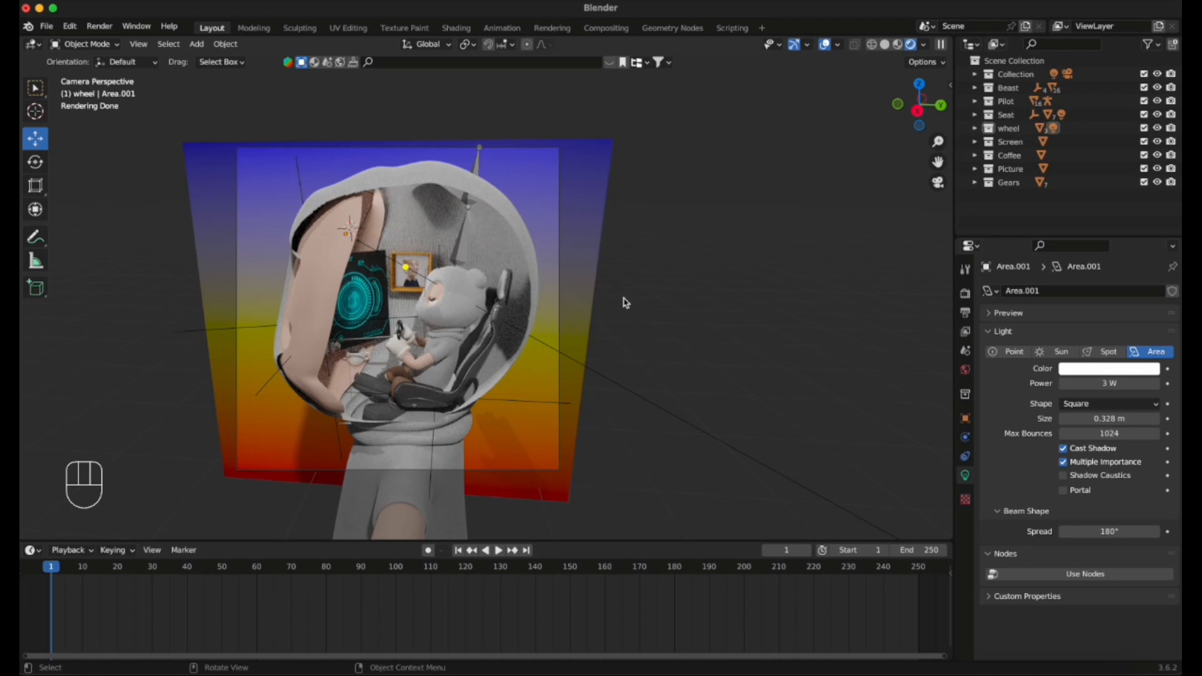
# Enable the Camera to View lock while looking through the scene camera at the cutaway head.
pyautogui.scroll(2, 625, 302)
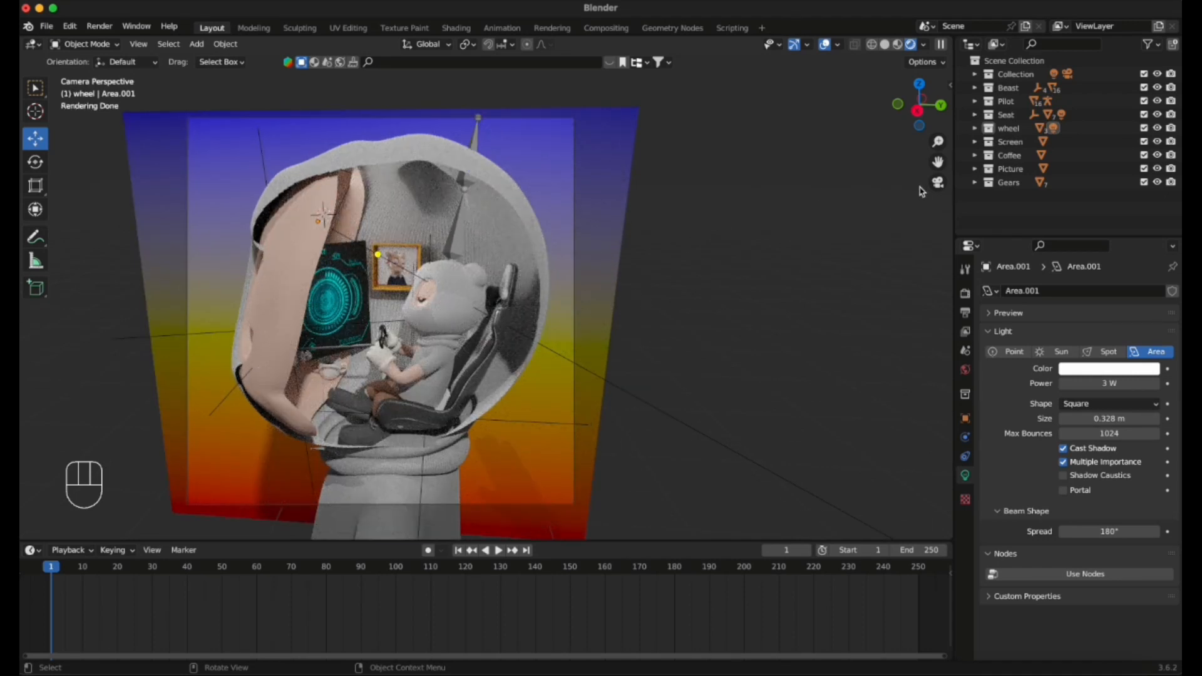
pyautogui.click(938, 183)
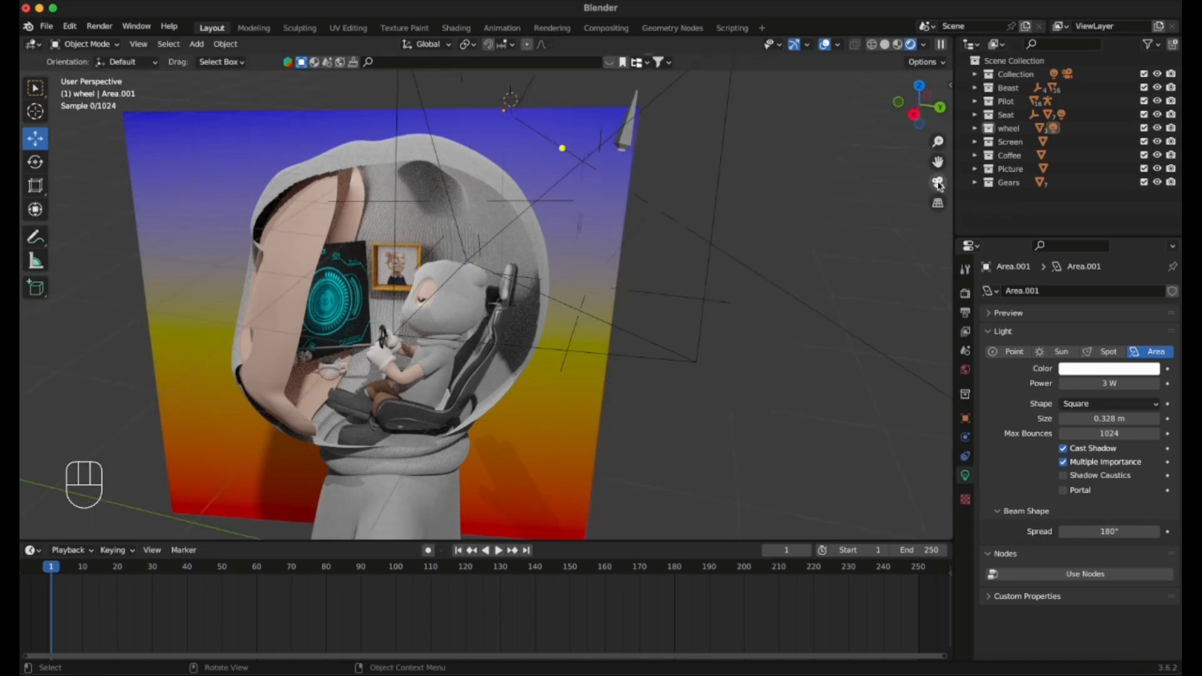
pyautogui.click(938, 184)
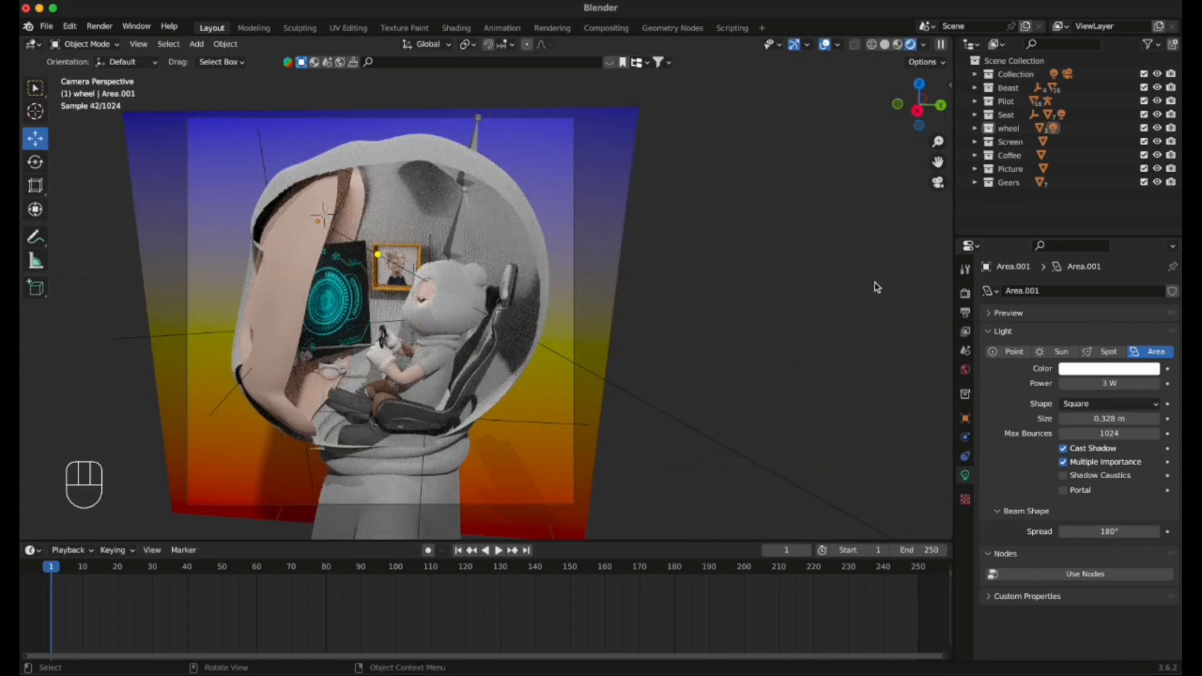
pyautogui.press('n')
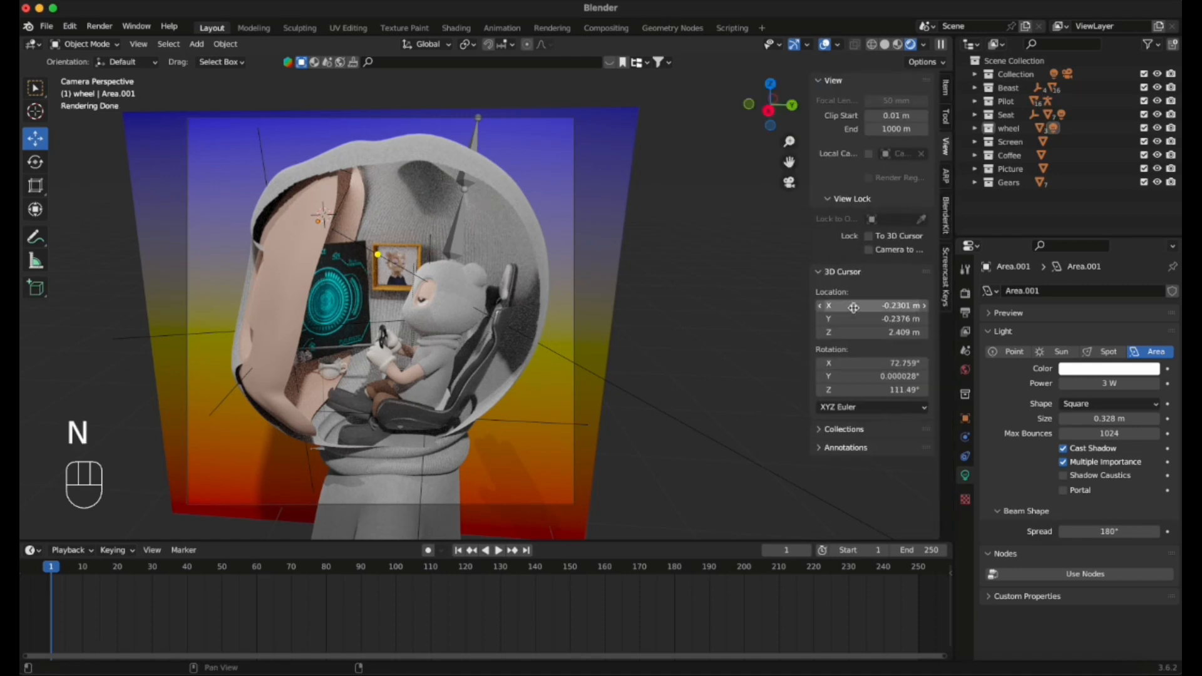
pyautogui.click(868, 250)
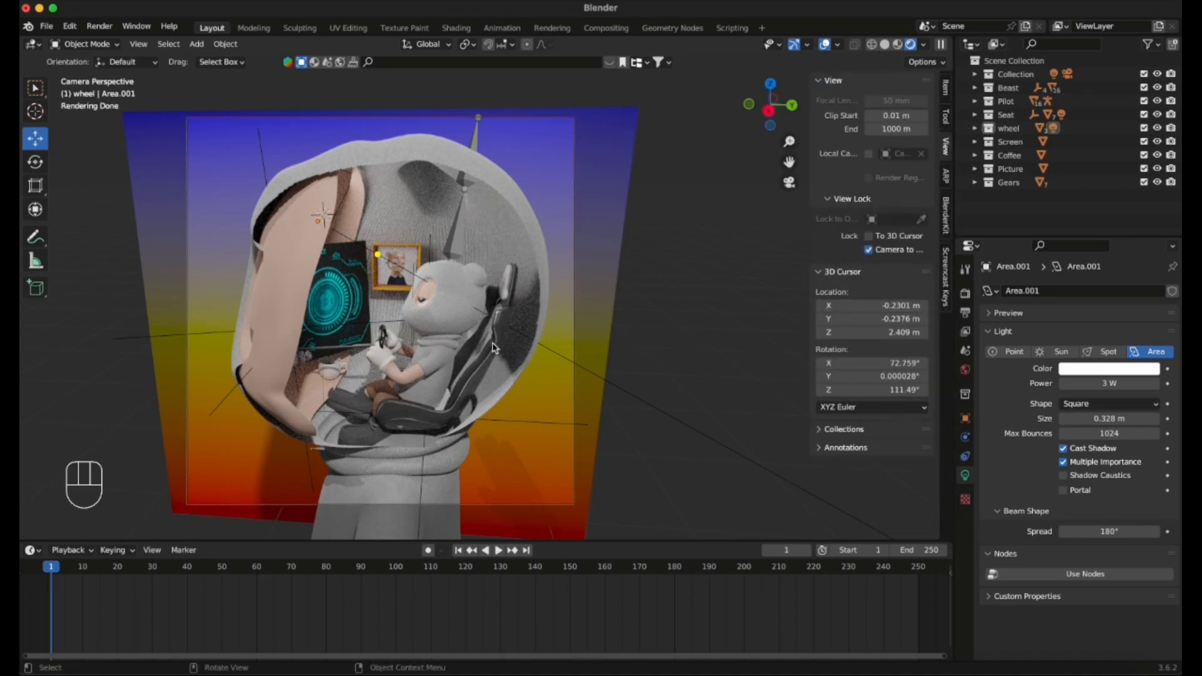
# Reframe the camera to a higher, rotated angle into the cutaway head, using Material Preview shading.
pyautogui.moveTo(495, 347); pyautogui.dragTo(332, 236, button='middle')
pyautogui.click(897, 45)
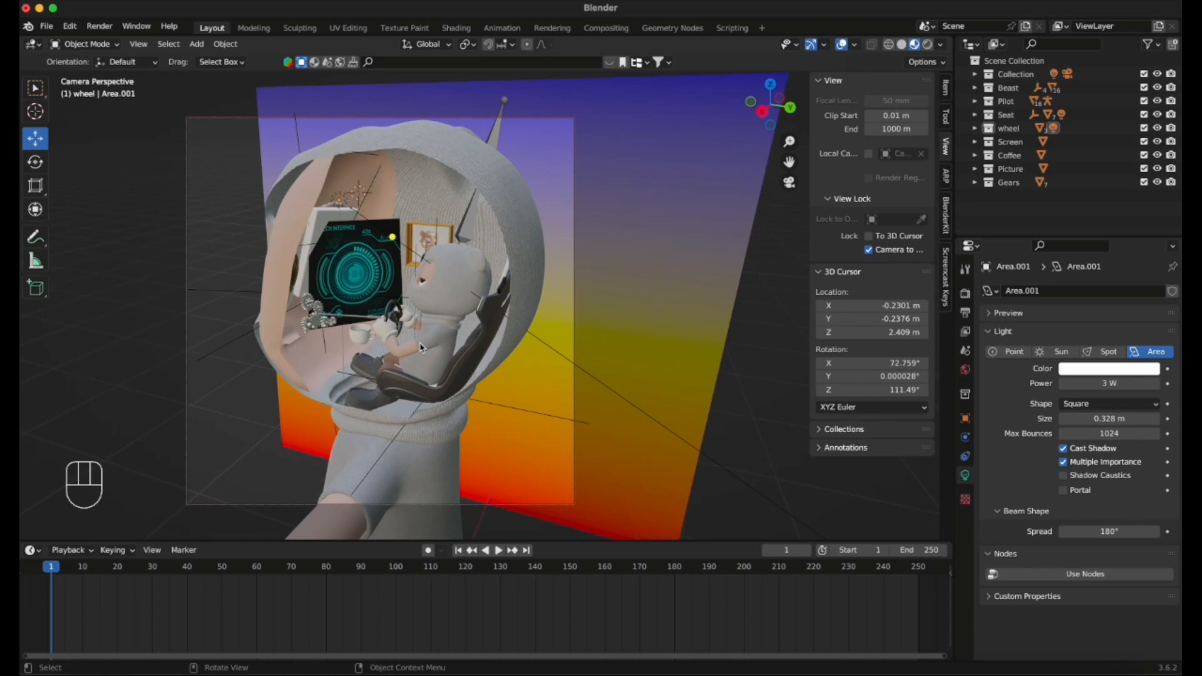
pyautogui.moveTo(421, 347); pyautogui.dragTo(436, 362, button='middle')
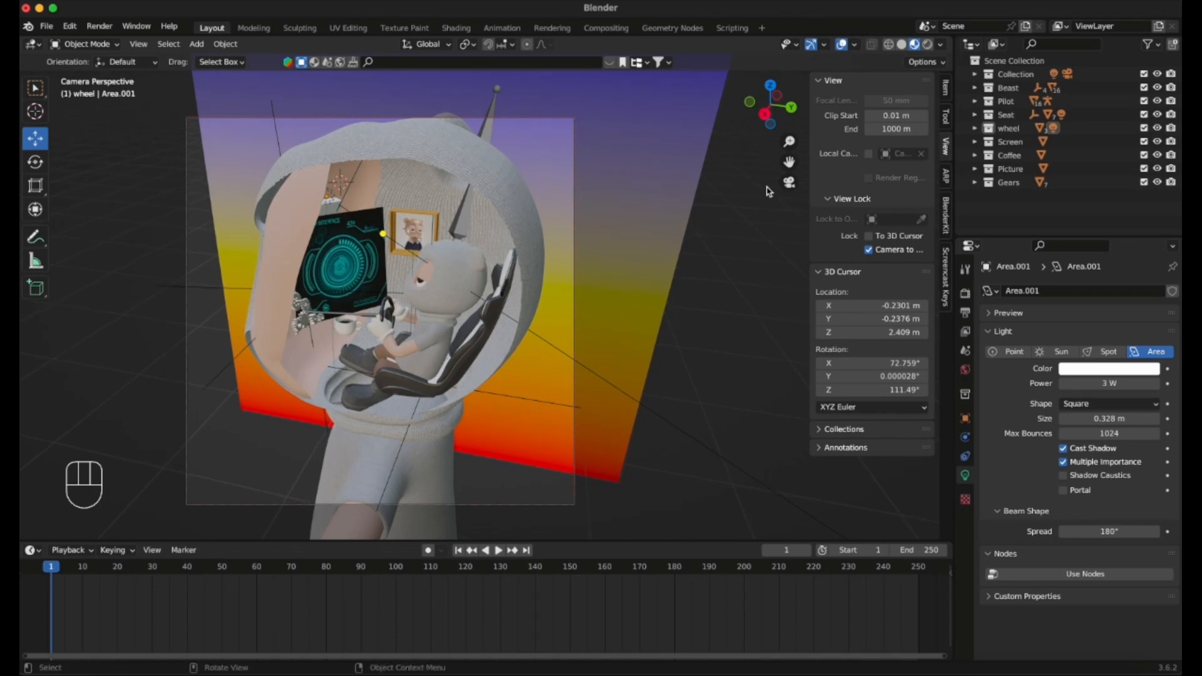
pyautogui.moveTo(788, 162); pyautogui.dragTo(783, 186)
# Shift the gradient backdrop plane along the Y axis behind the head.
pyautogui.click(631, 249)
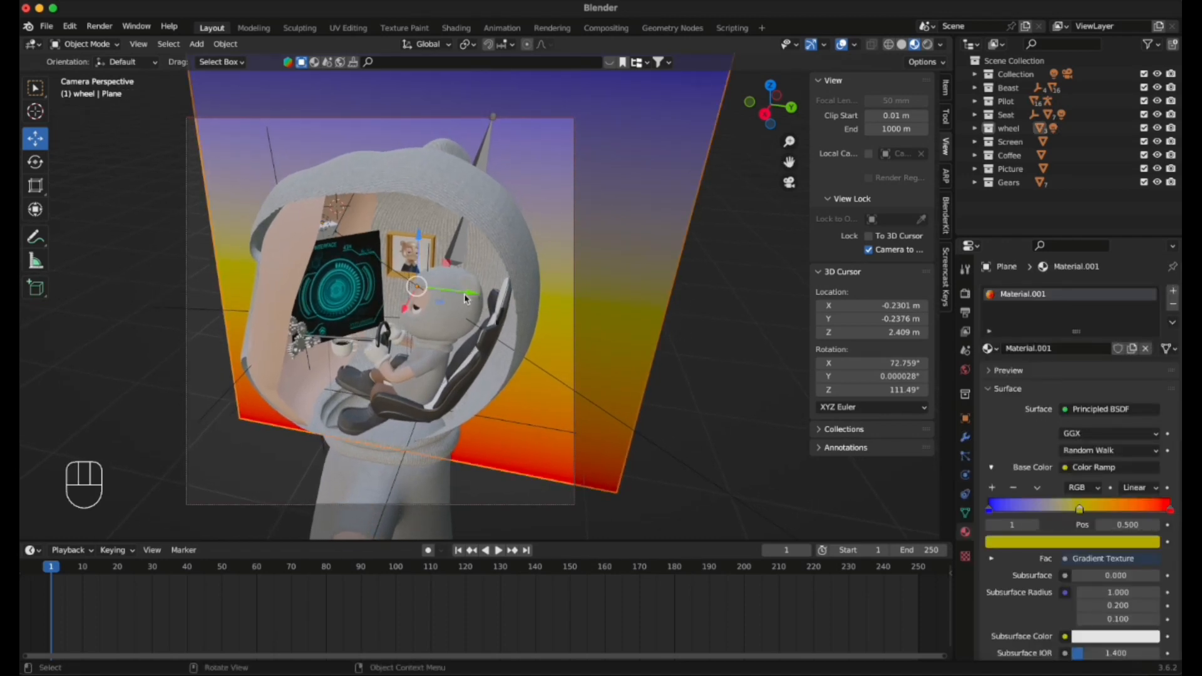
pyautogui.moveTo(465, 298); pyautogui.dragTo(437, 294)
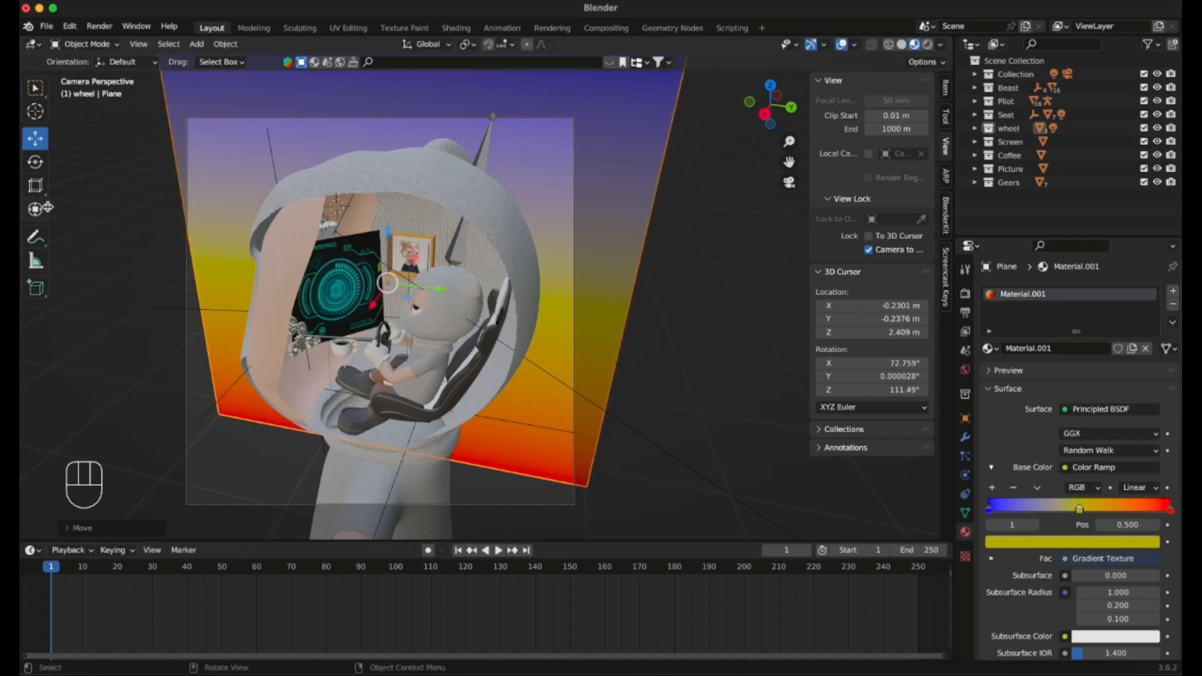
# Try enlarging the backdrop plane from one lower corner, check it from further away, and undo the resize.
pyautogui.click(35, 186)
pyautogui.moveTo(217, 414); pyautogui.dragTo(79, 162)
pyautogui.scroll(-3, 575, 291)
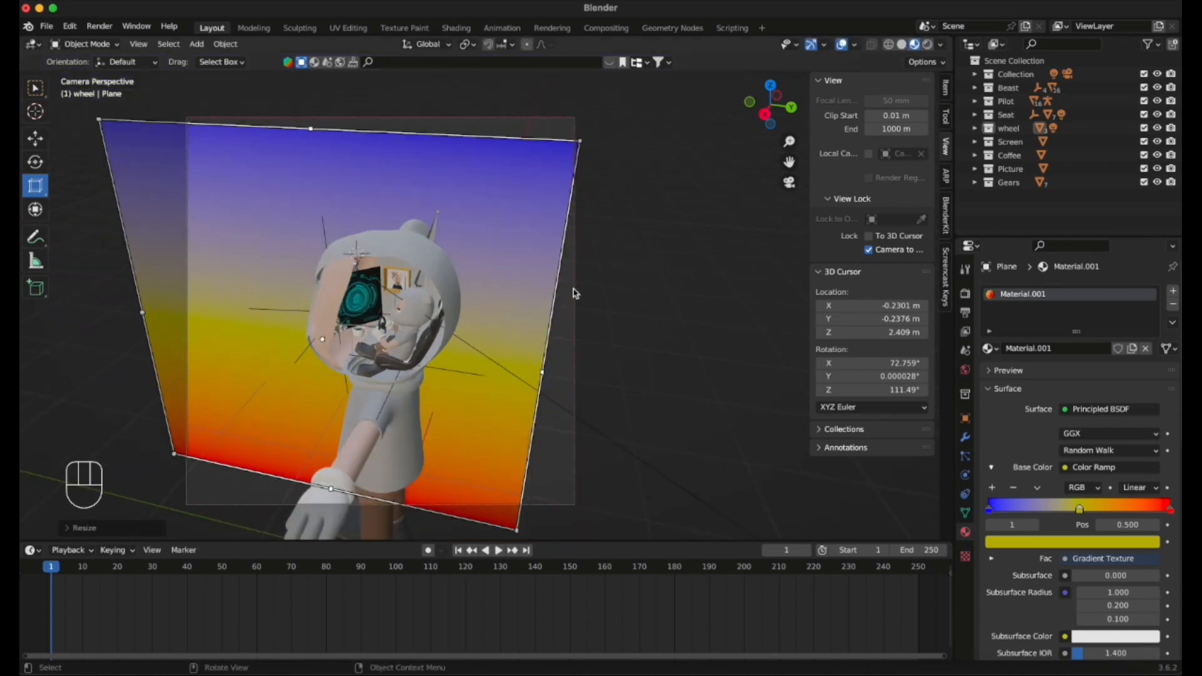
pyautogui.press('super+z')
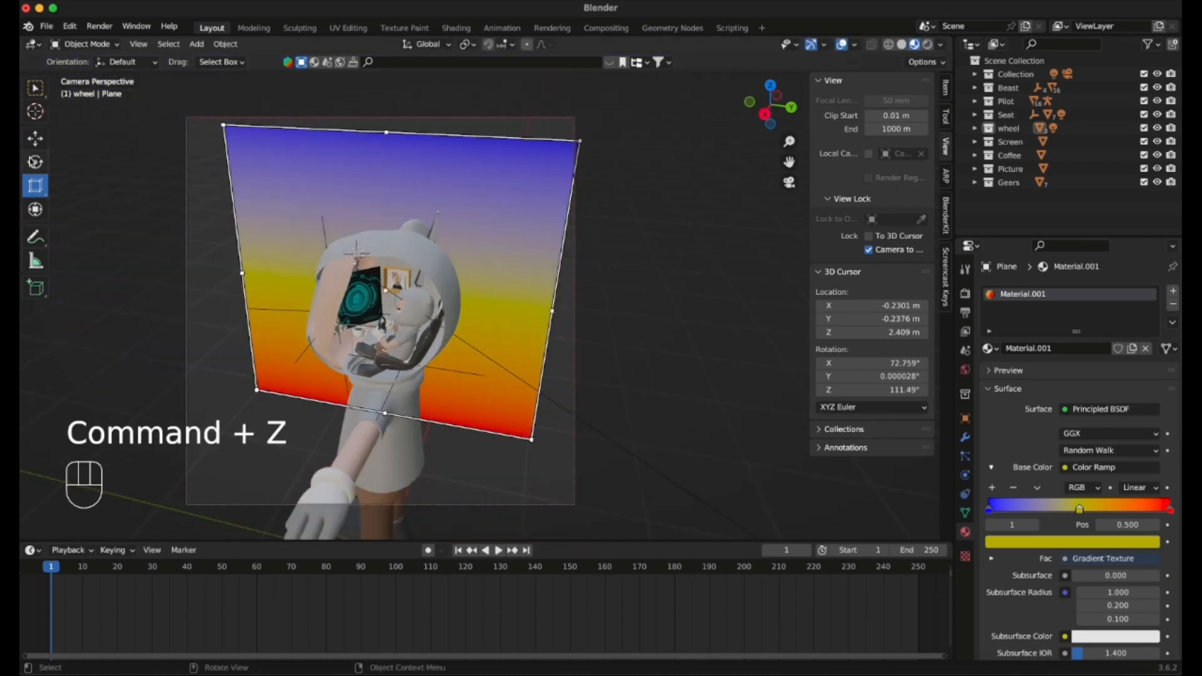
# Rotate the gradient backdrop plane to face the new camera angle more squarely.
pyautogui.click(38, 162)
pyautogui.moveTo(421, 312); pyautogui.dragTo(438, 301)
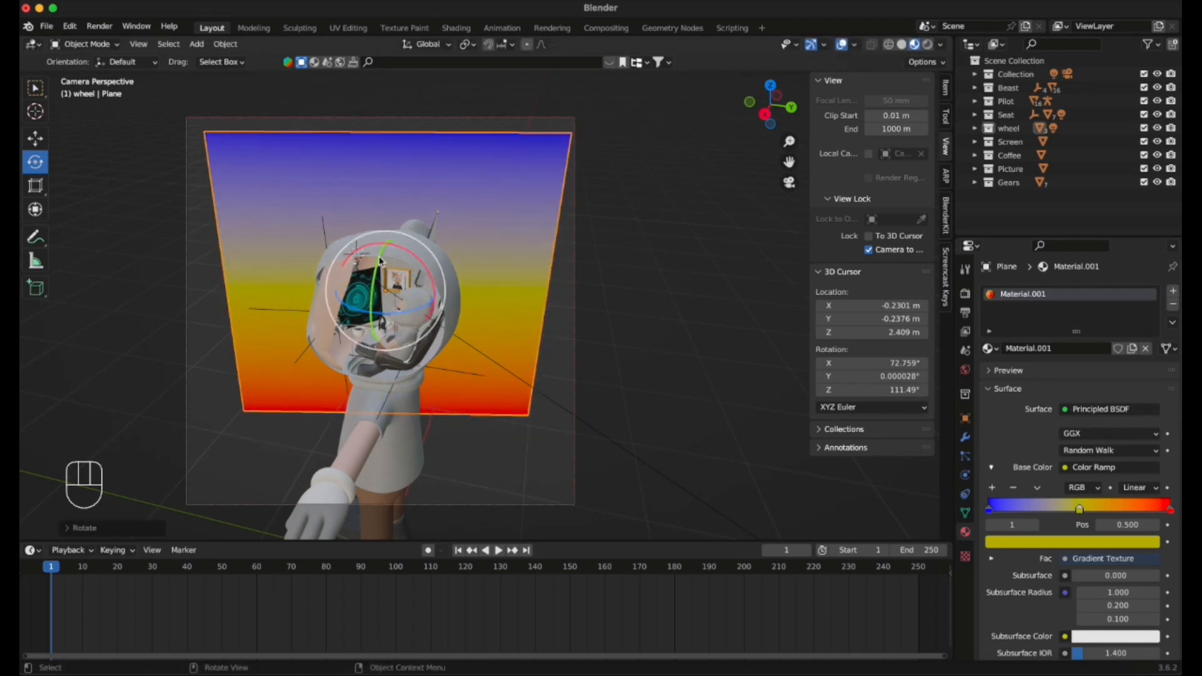
pyautogui.moveTo(388, 250); pyautogui.dragTo(382, 249)
# Scale the backdrop plane outward from its corners until it covers the whole camera frame, and deselect it.
pyautogui.click(36, 185)
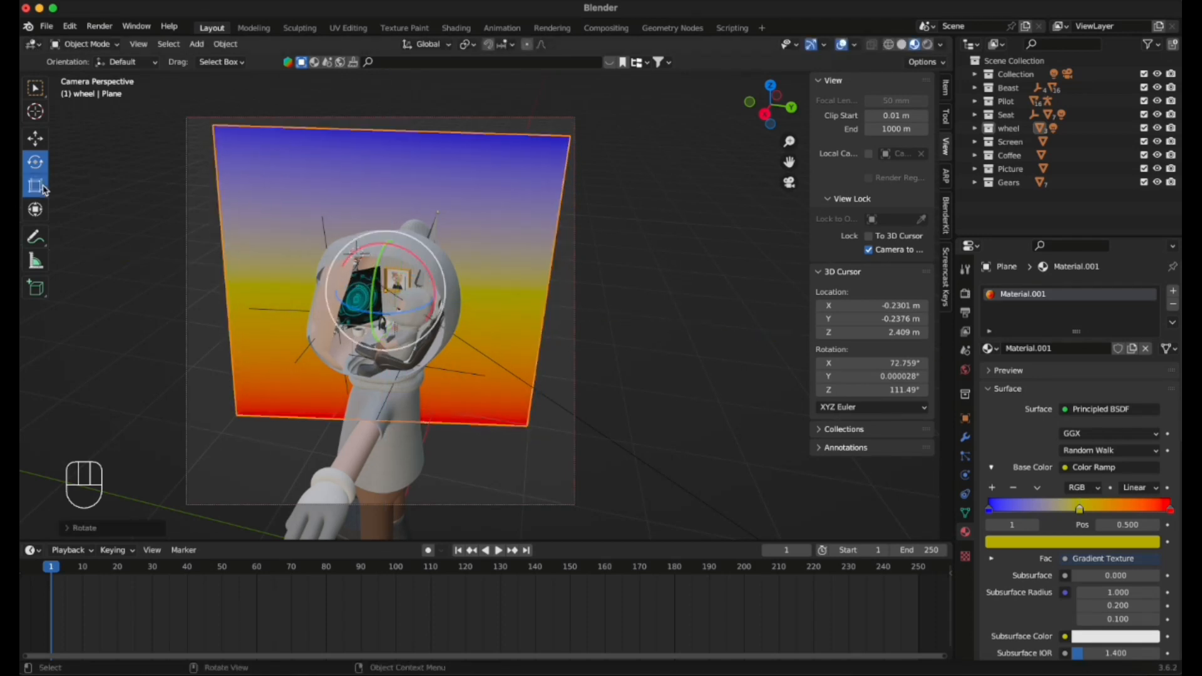
pyautogui.moveTo(194, 131); pyautogui.dragTo(152, 94)
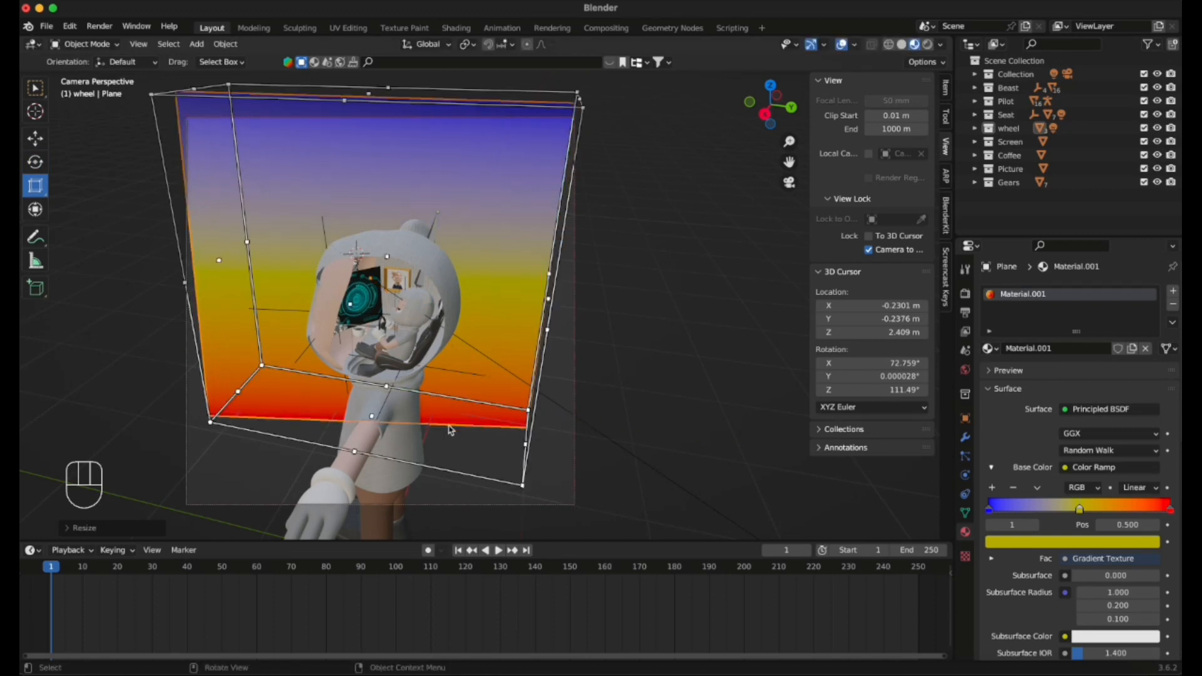
pyautogui.moveTo(525, 479); pyautogui.dragTo(573, 501)
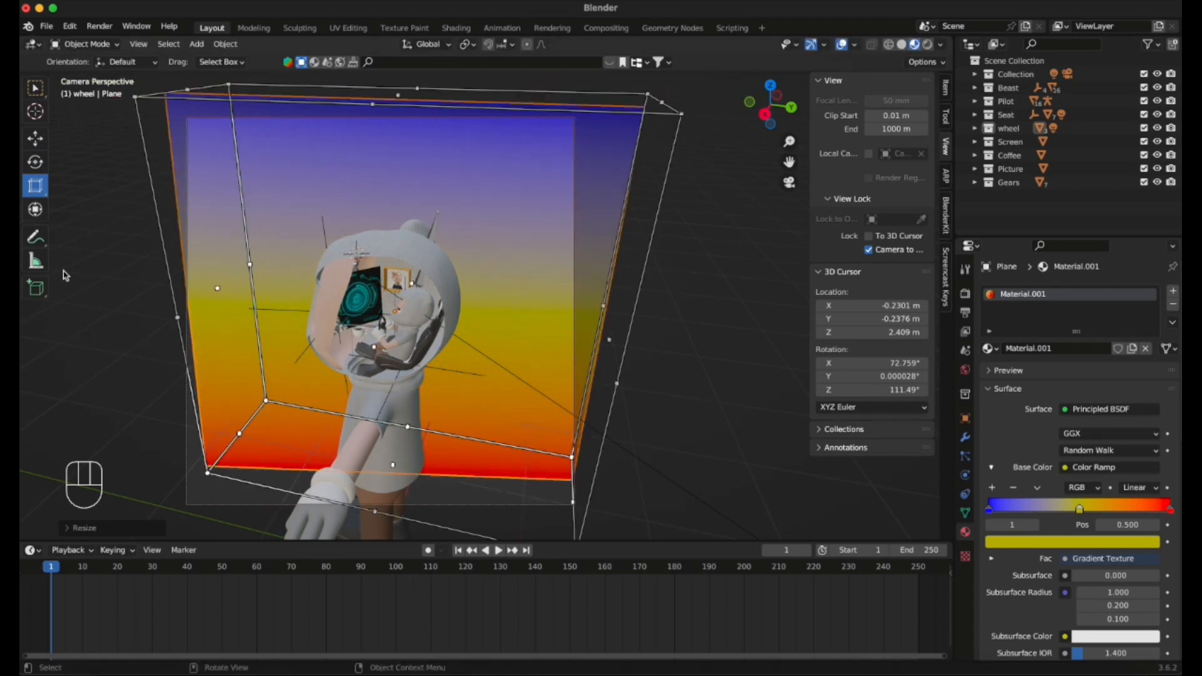
pyautogui.moveTo(212, 491); pyautogui.dragTo(166, 531)
pyautogui.click(663, 437)
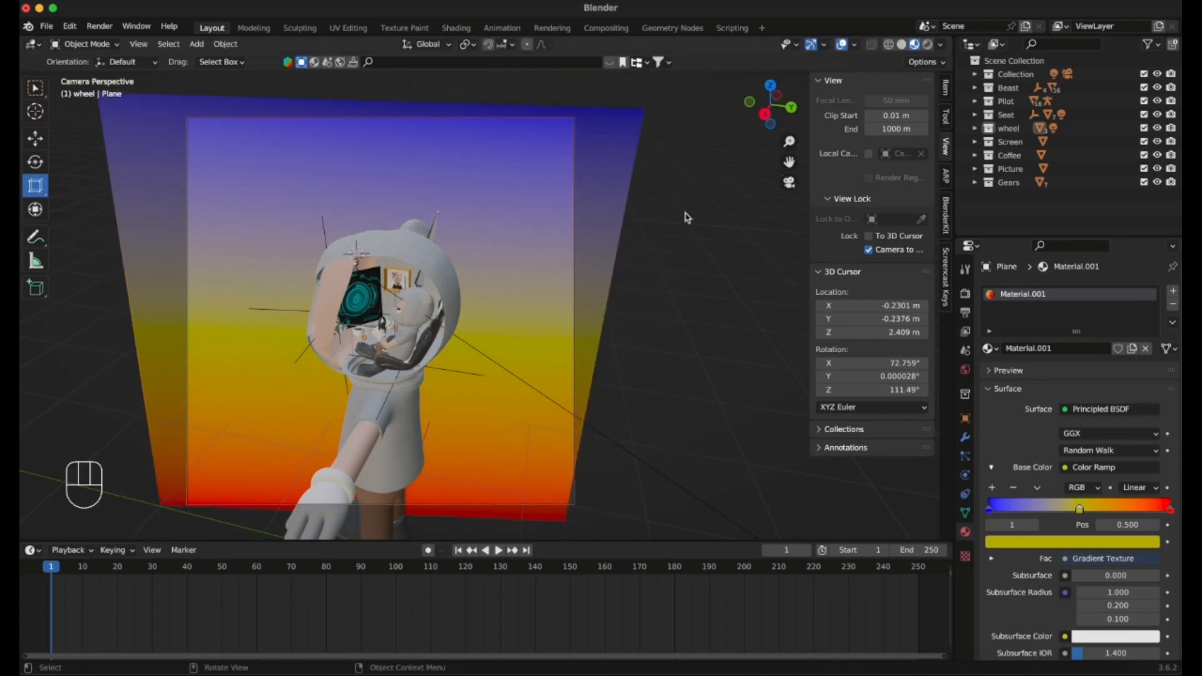
# Move the camera in closer on the cutaway head and disable the Camera to View lock.
pyautogui.click(789, 181)
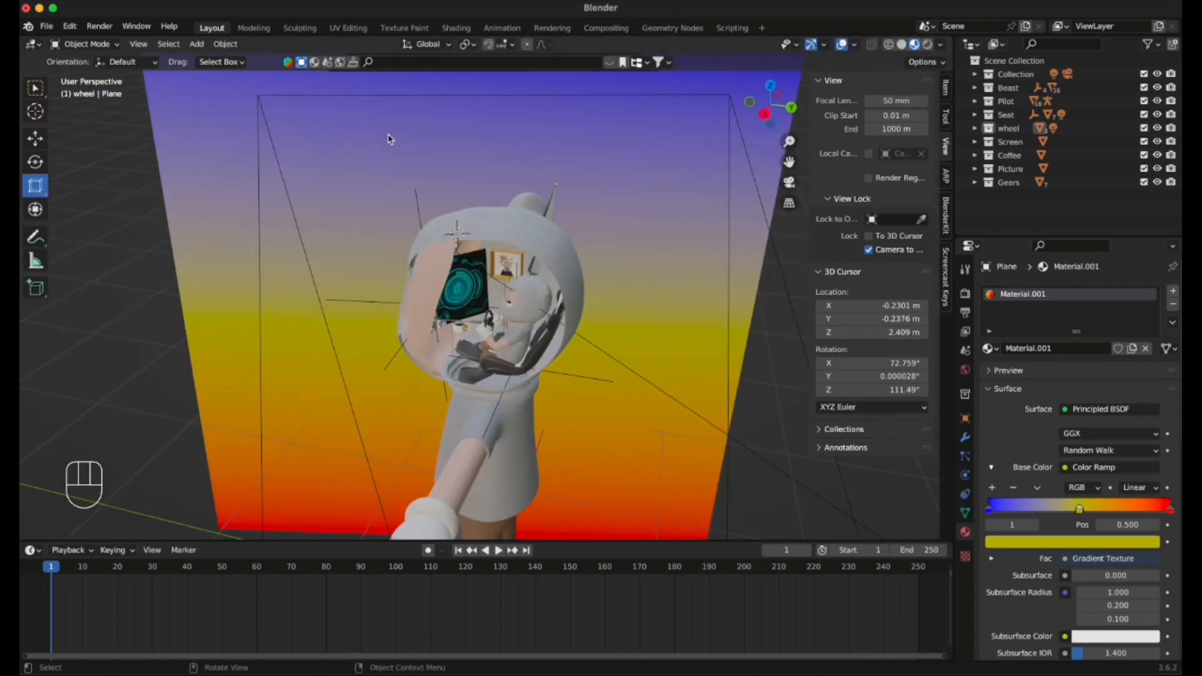
pyautogui.click(789, 181)
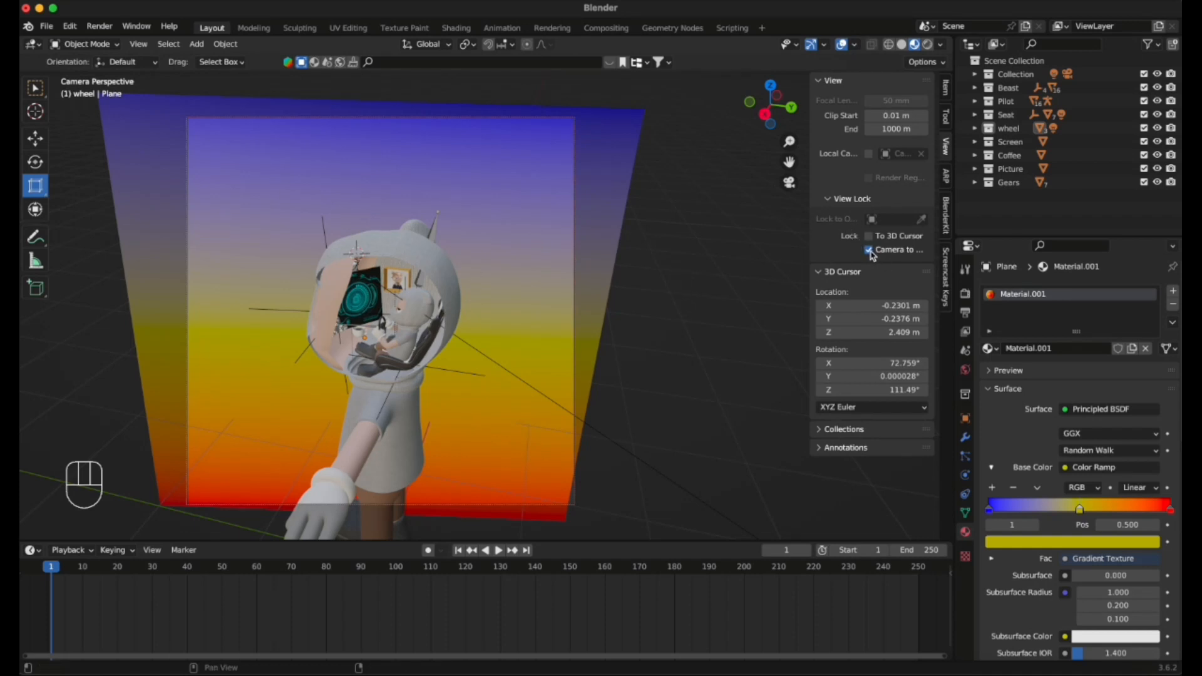
pyautogui.scroll(6, 454, 341)
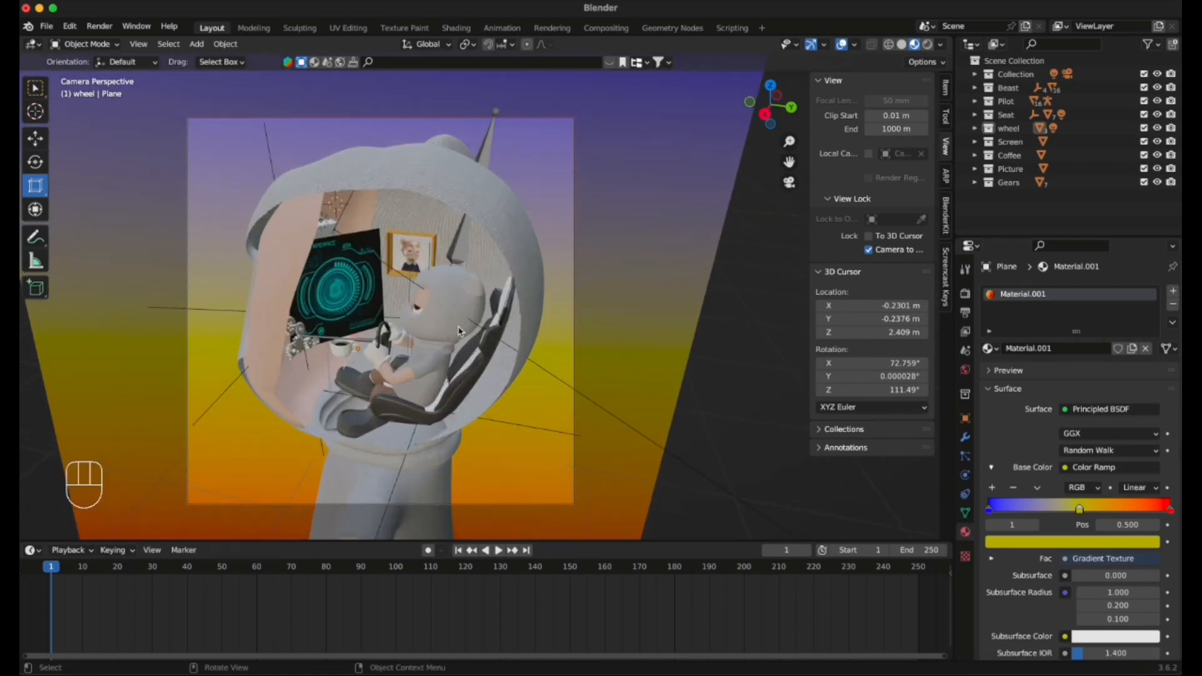
pyautogui.scroll(2, 459, 330)
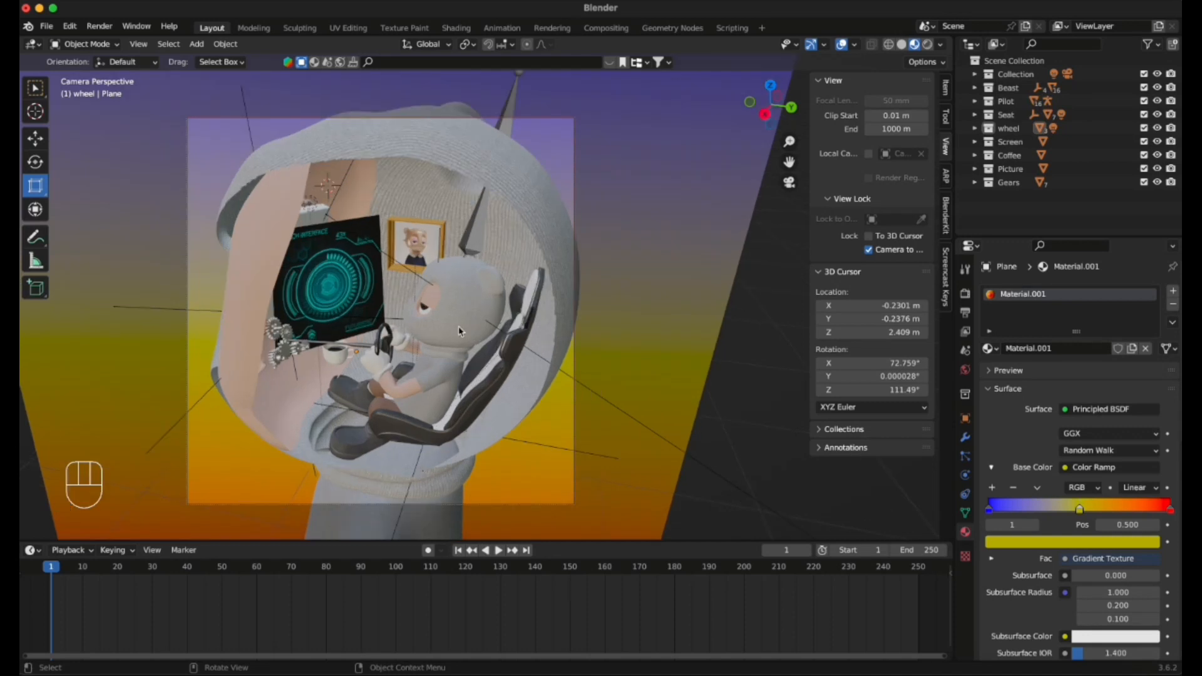
pyautogui.scroll(-2, 459, 331)
pyautogui.click(868, 249)
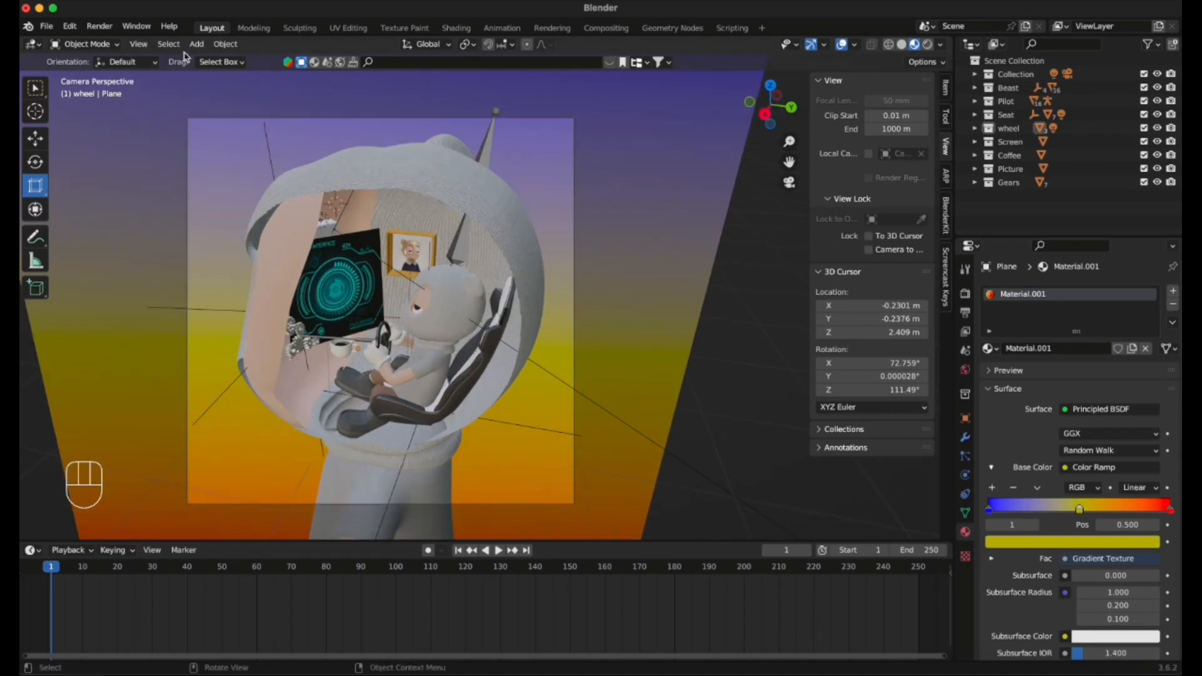
# Select the pilot's armature inside the head and switch it to Pose Mode.
pyautogui.click(684, 260)
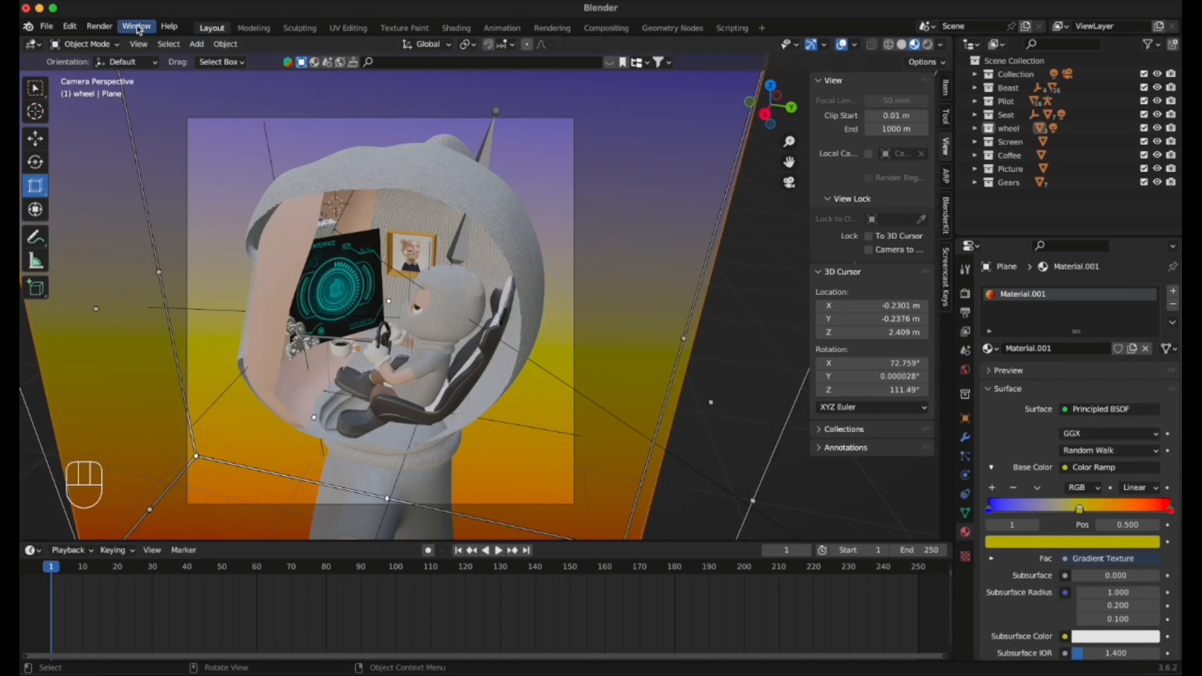
pyautogui.click(460, 312)
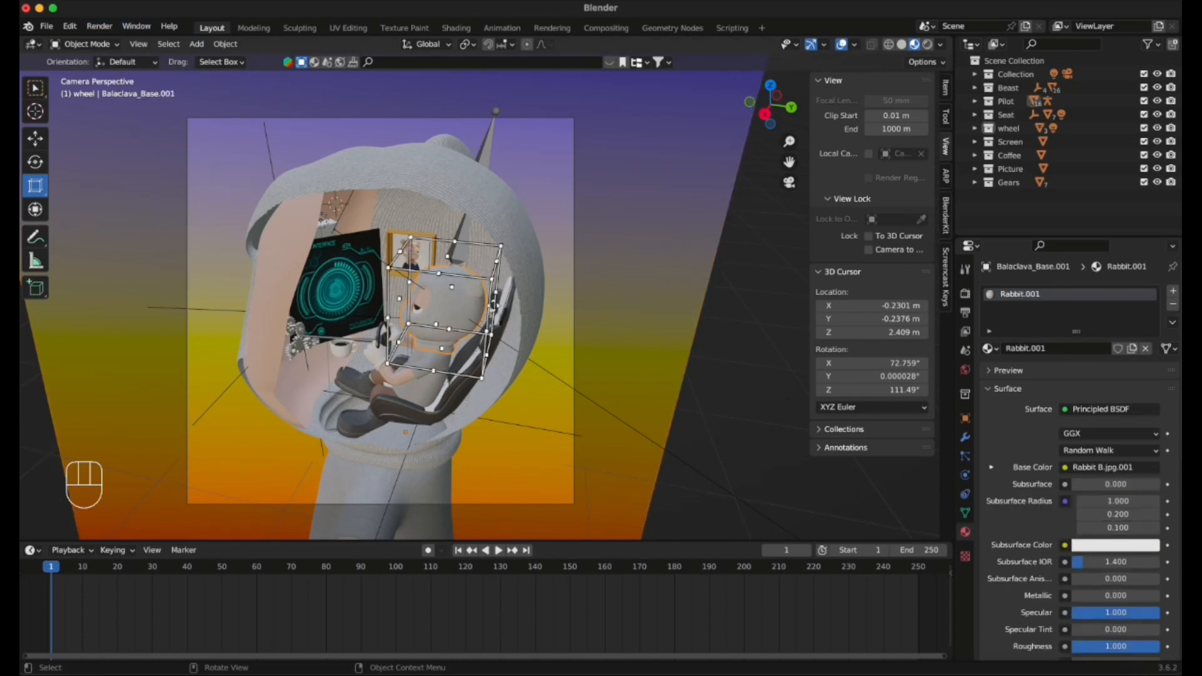
pyautogui.click(466, 235)
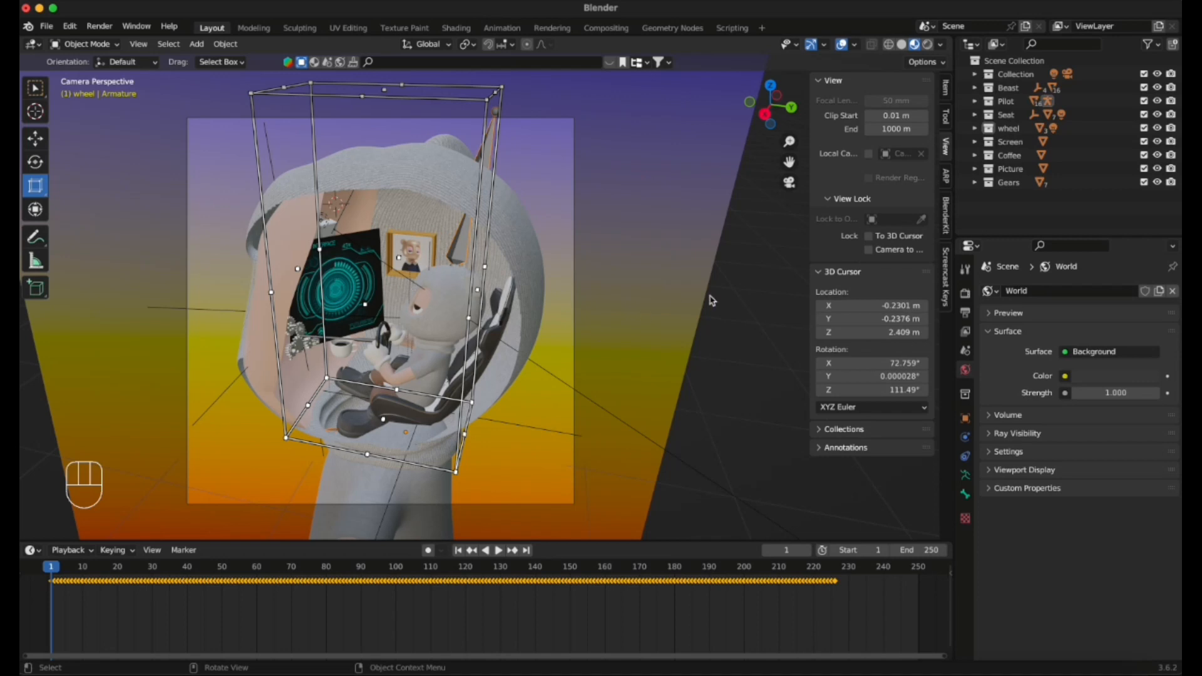
pyautogui.click(729, 350)
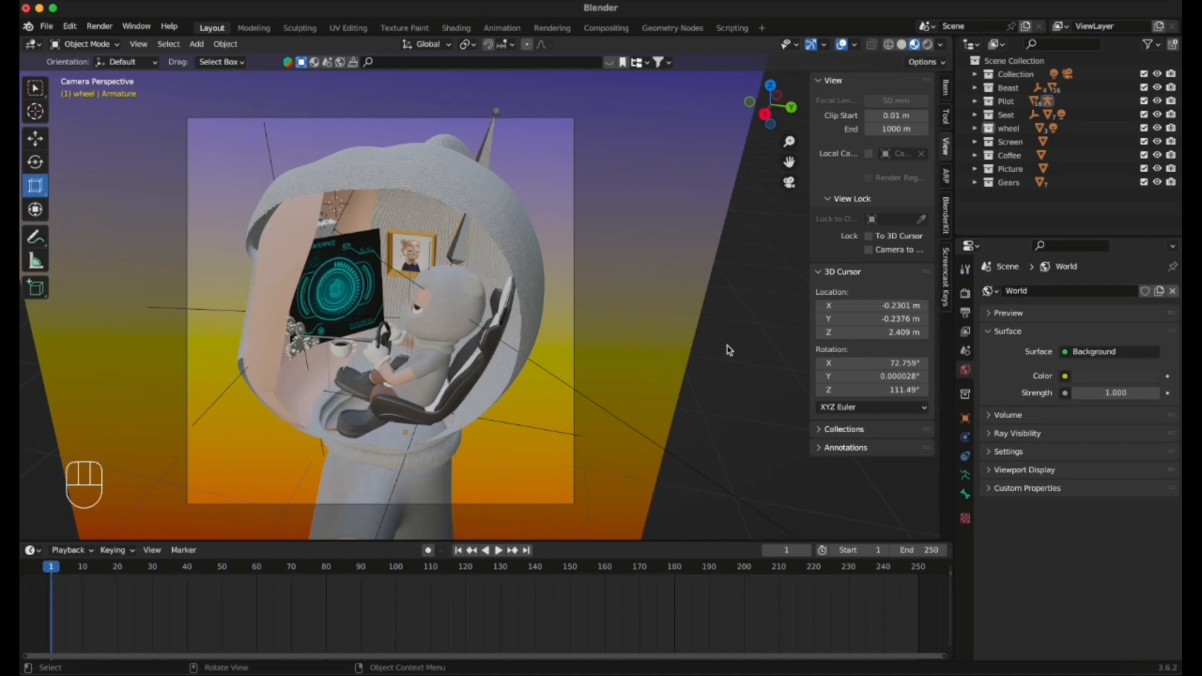
pyautogui.click(458, 250)
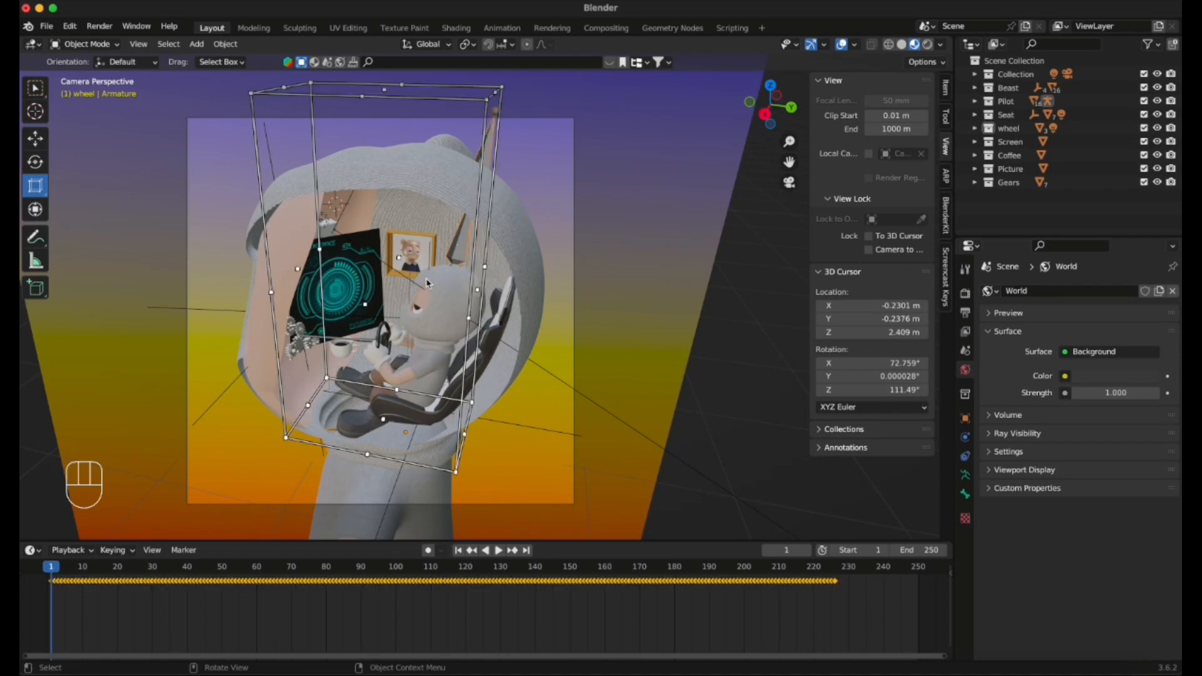
pyautogui.moveTo(427, 283); pyautogui.dragTo(565, 236, button='middle')
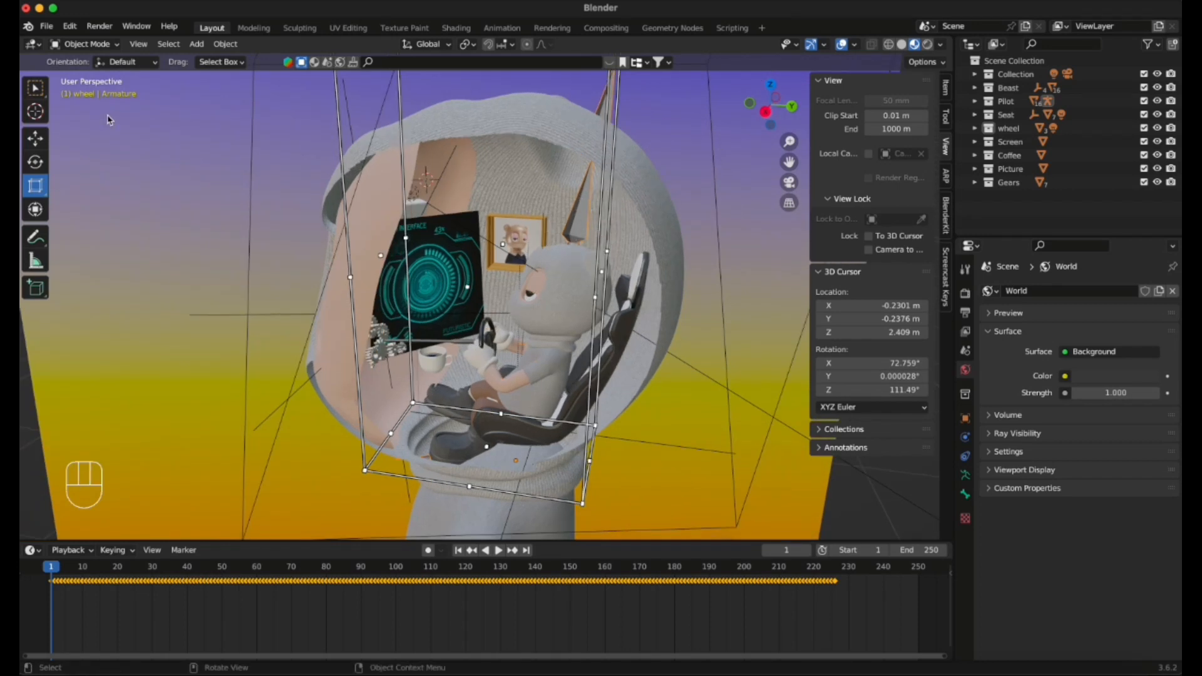
pyautogui.click(87, 44)
pyautogui.click(94, 89)
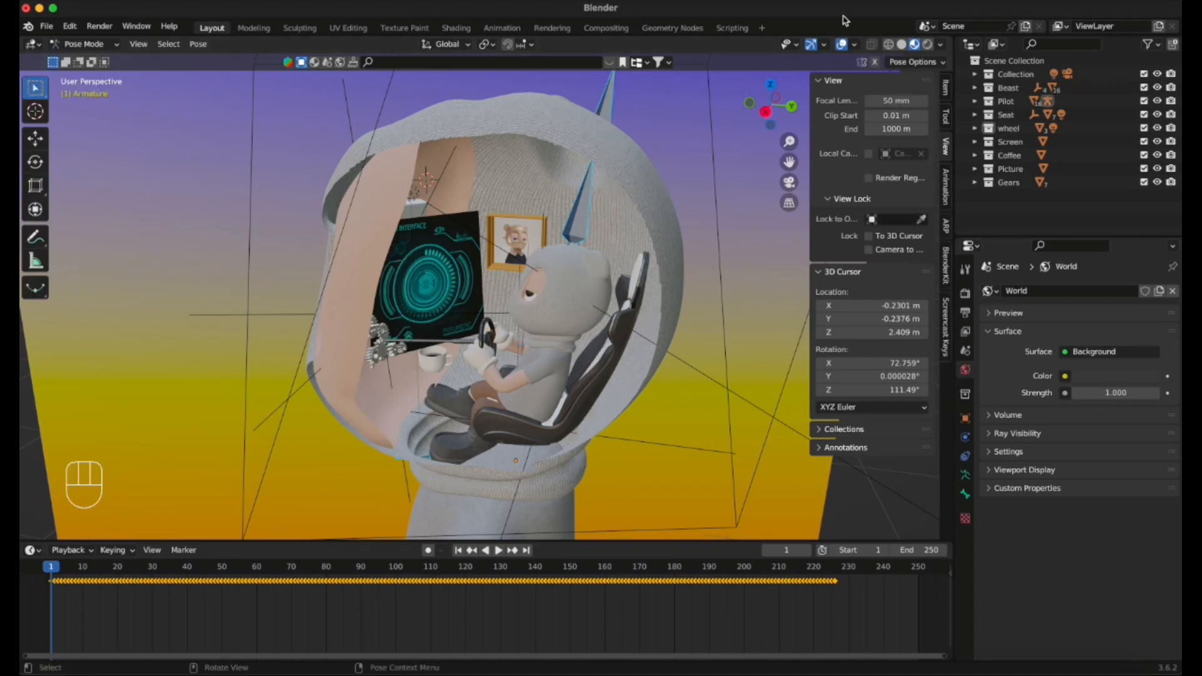
# Pick the pilot's mixamorig:Head bone in Wireframe and adjust its rotation in Solid shading, checking through the camera.
pyautogui.click(888, 44)
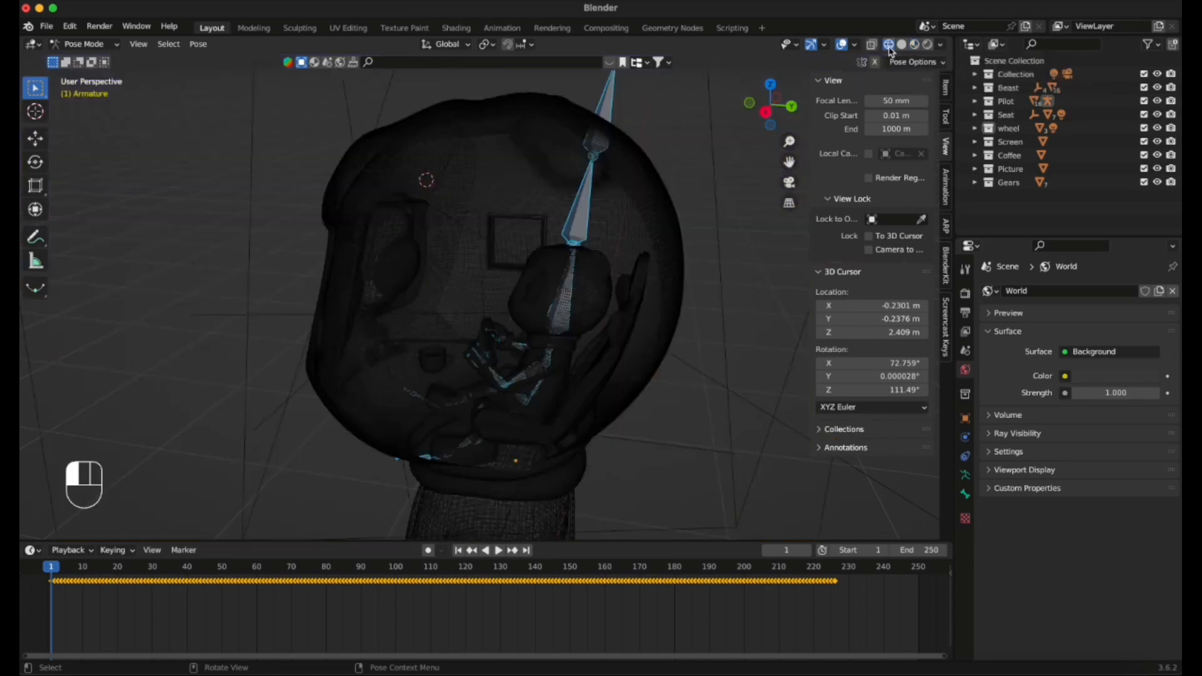
pyautogui.click(563, 316)
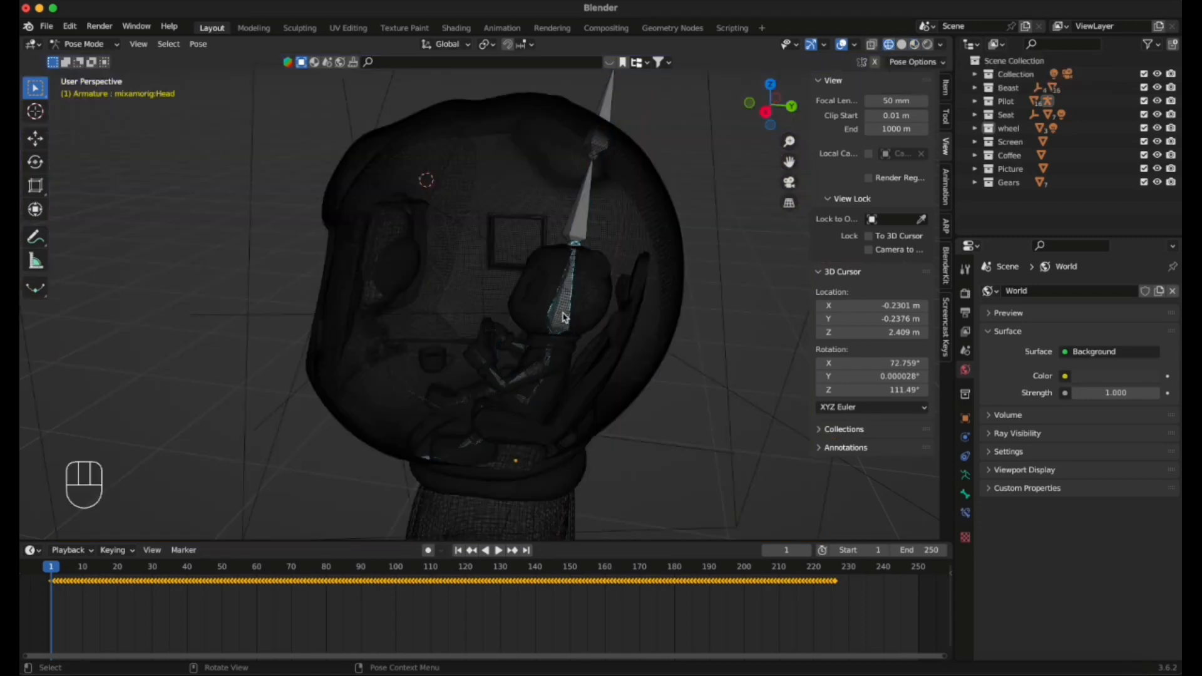
pyautogui.click(35, 162)
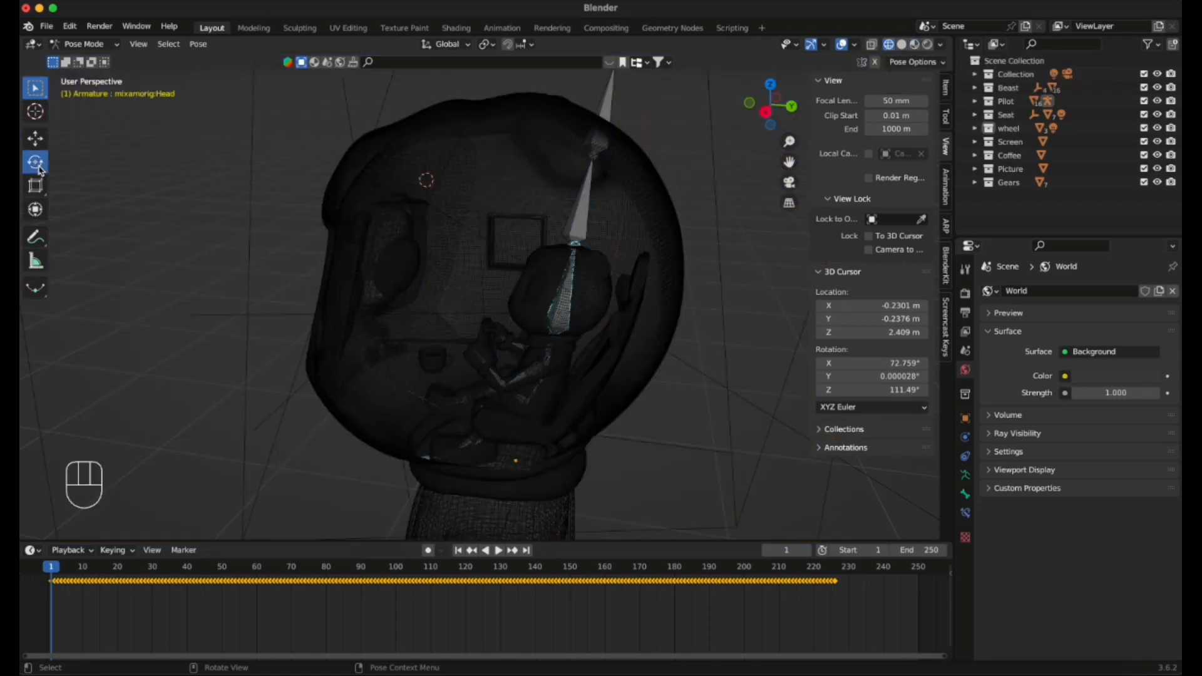
pyautogui.click(901, 45)
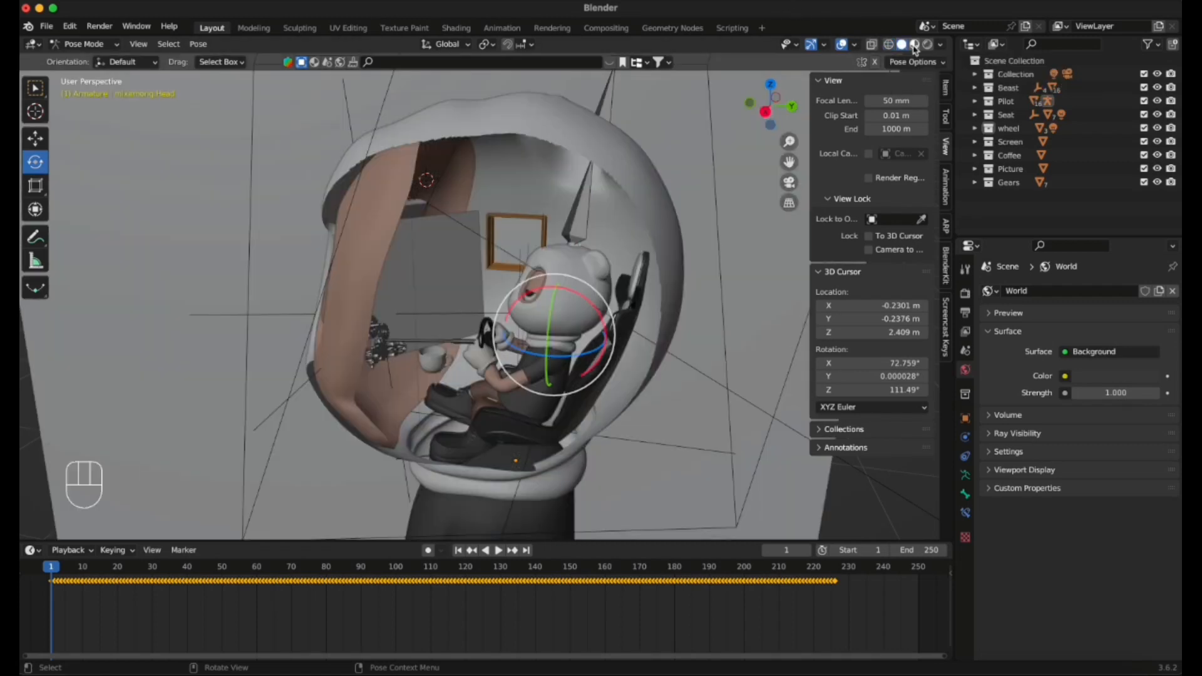
pyautogui.click(914, 44)
pyautogui.click(901, 44)
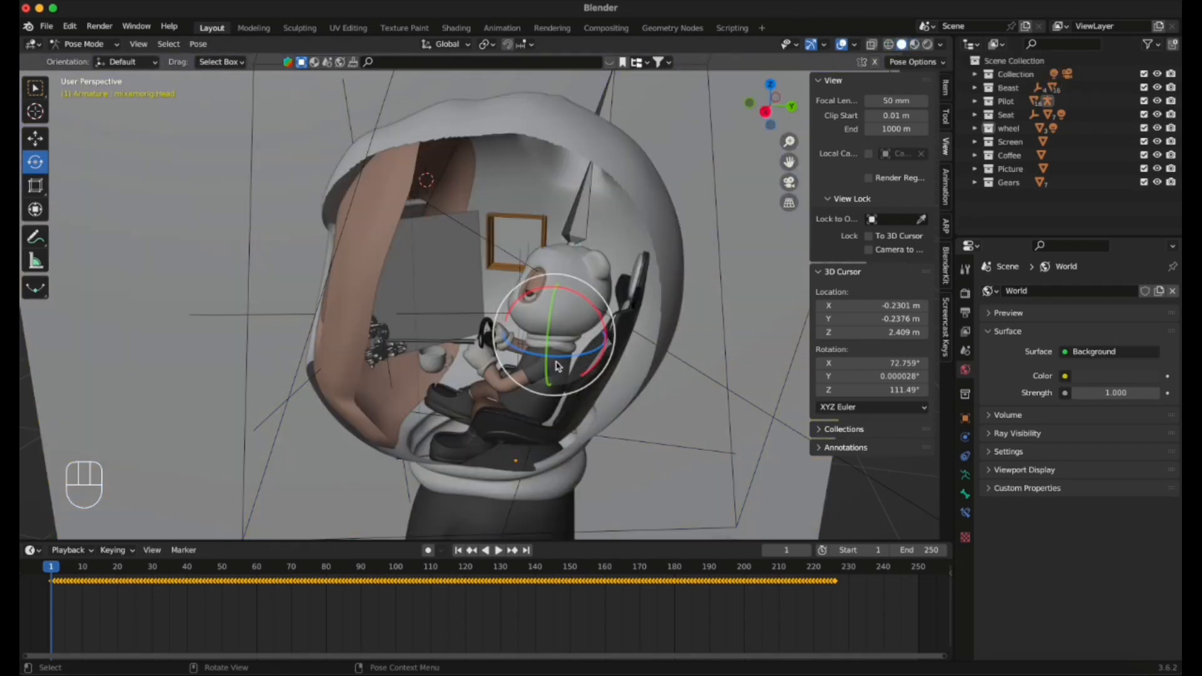
pyautogui.moveTo(558, 361); pyautogui.dragTo(577, 346)
pyautogui.click(790, 185)
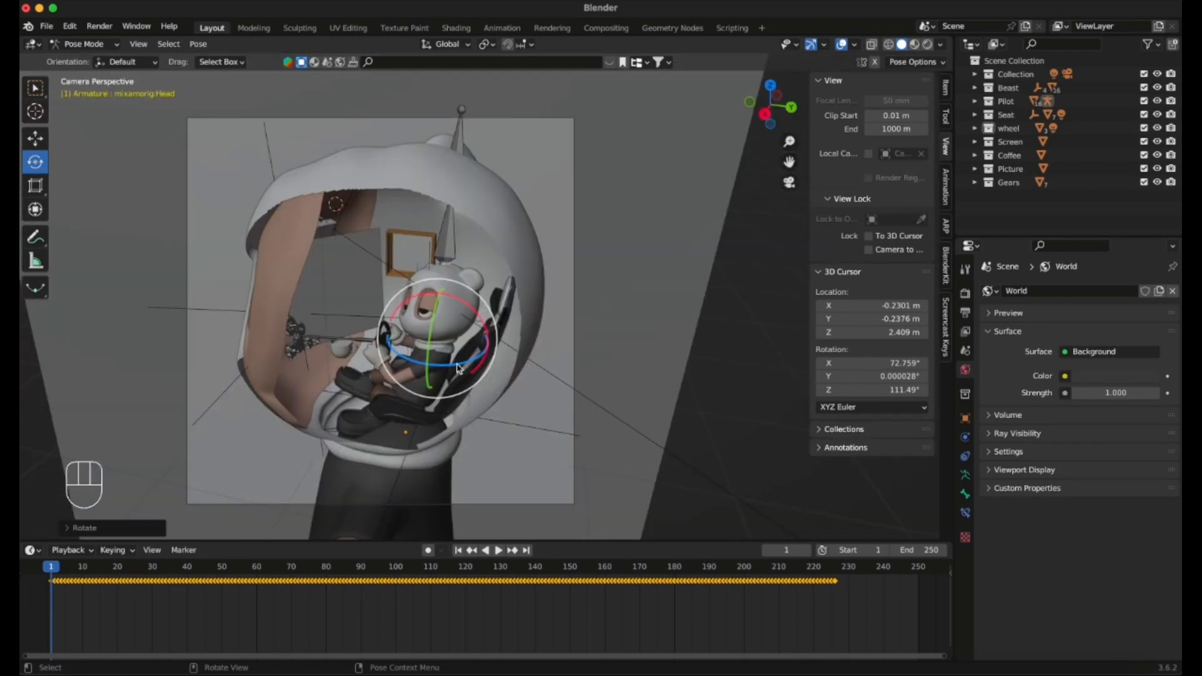
pyautogui.moveTo(455, 369); pyautogui.dragTo(451, 352)
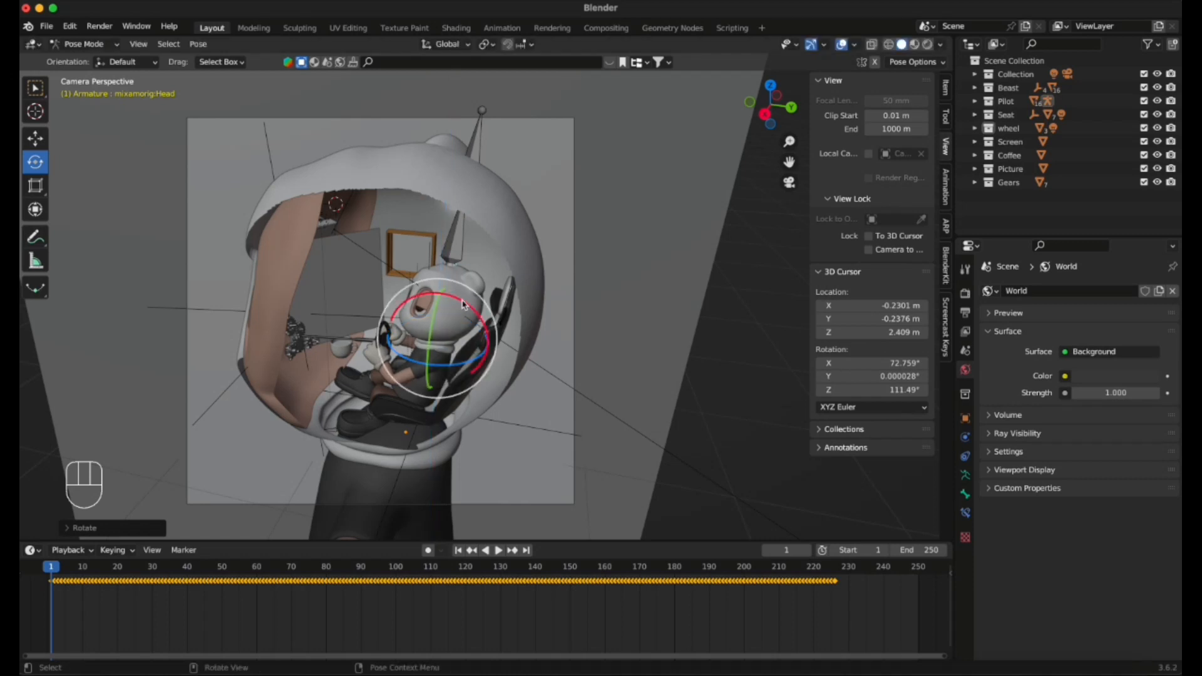
# Finish rotating the pilot's mixamorig:Head bone so the face turns toward the camera, and return the armature to Object Mode.
pyautogui.moveTo(459, 301); pyautogui.dragTo(459, 314)
pyautogui.click(797, 379)
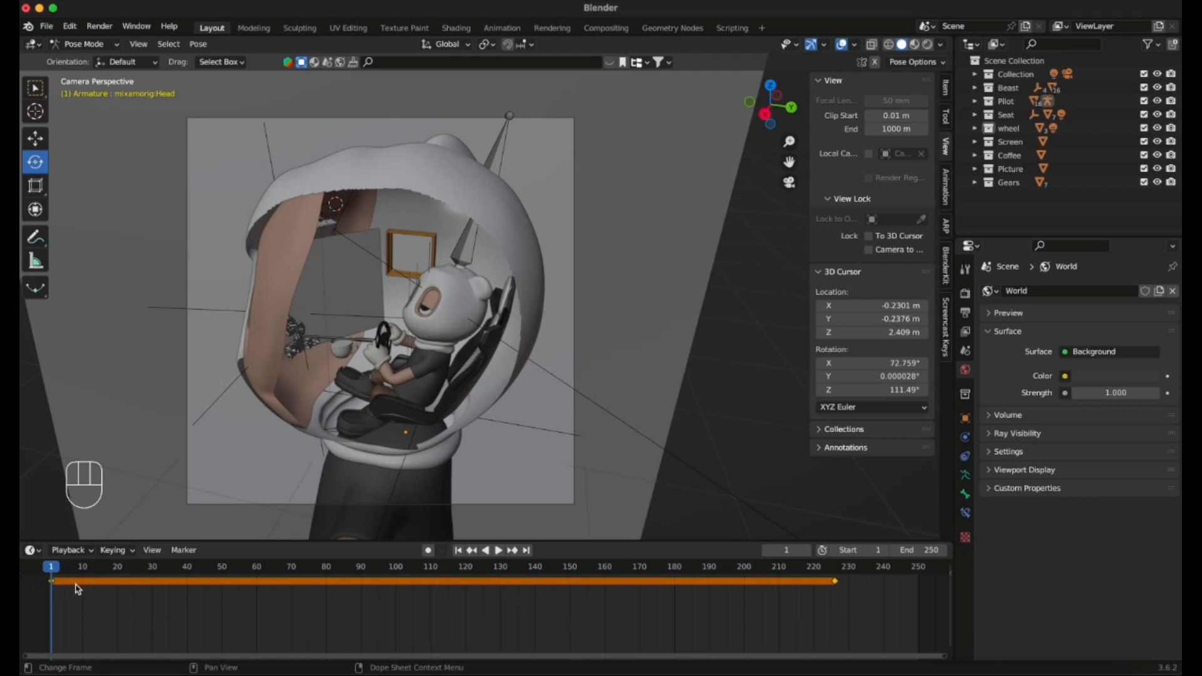
pyautogui.click(84, 44)
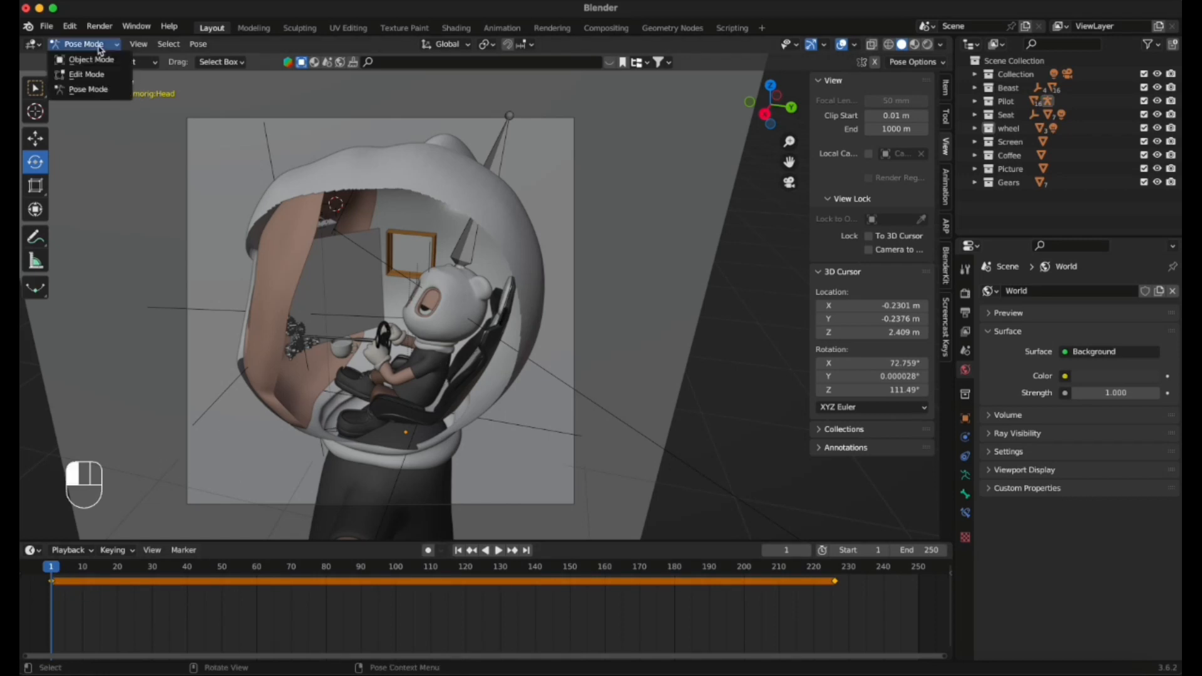
pyautogui.click(87, 55)
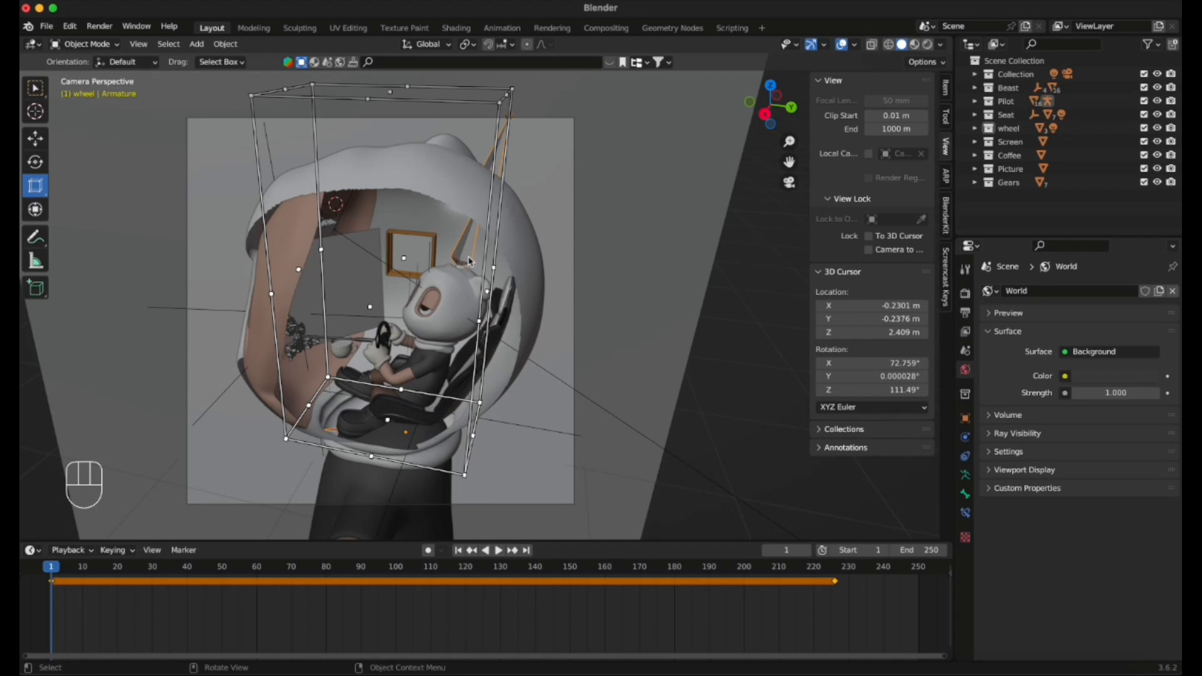
# Insert an Available keyframe for the pilot's armature at frame 1 and deselect it.
pyautogui.press('i')
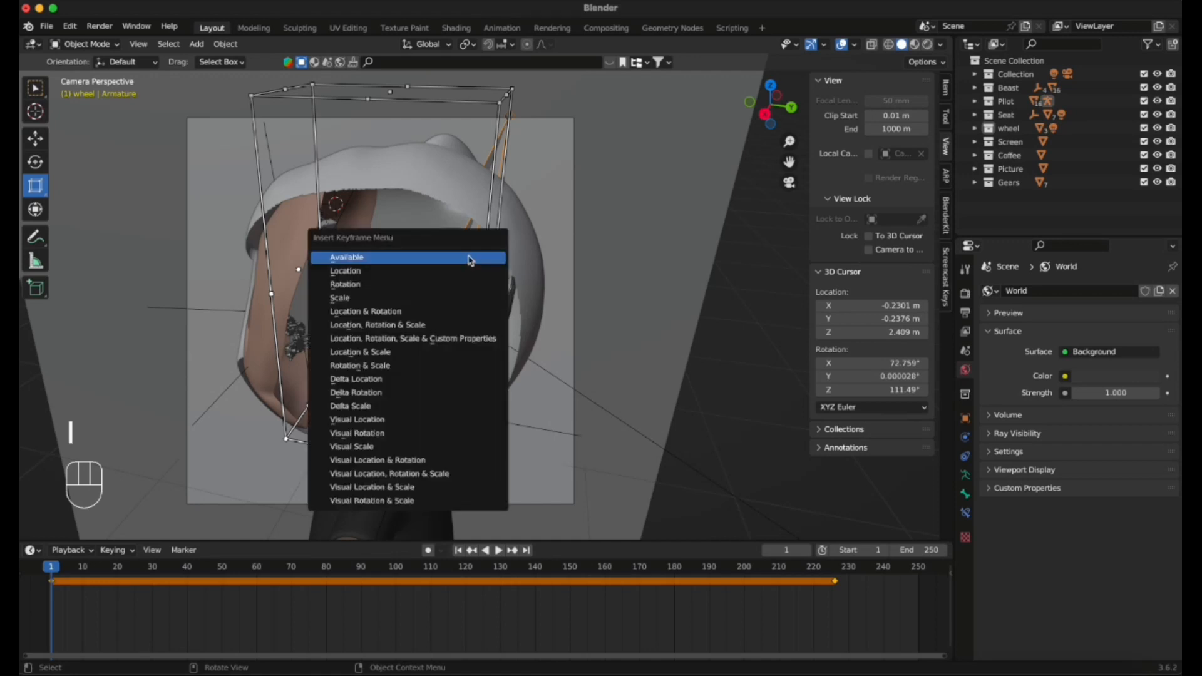
pyautogui.click(436, 258)
pyautogui.click(706, 400)
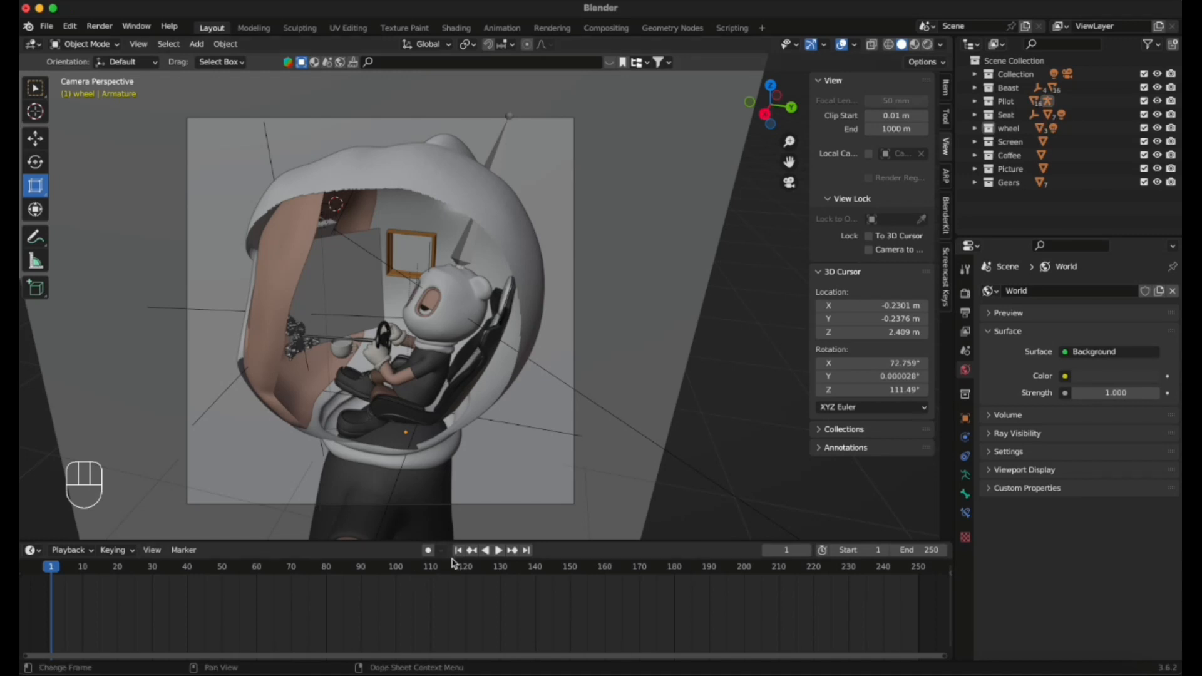
# Play the animation to check the pilot's head motion, stop it and return to frame 1.
pyautogui.click(498, 551)
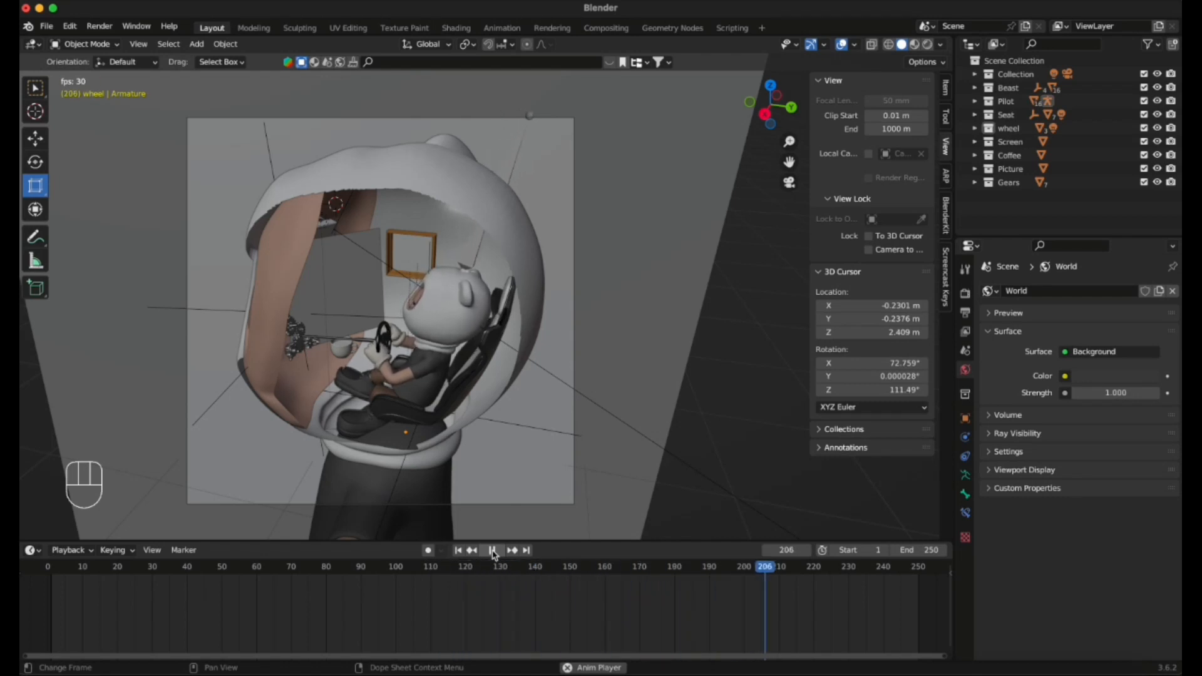
pyautogui.click(491, 551)
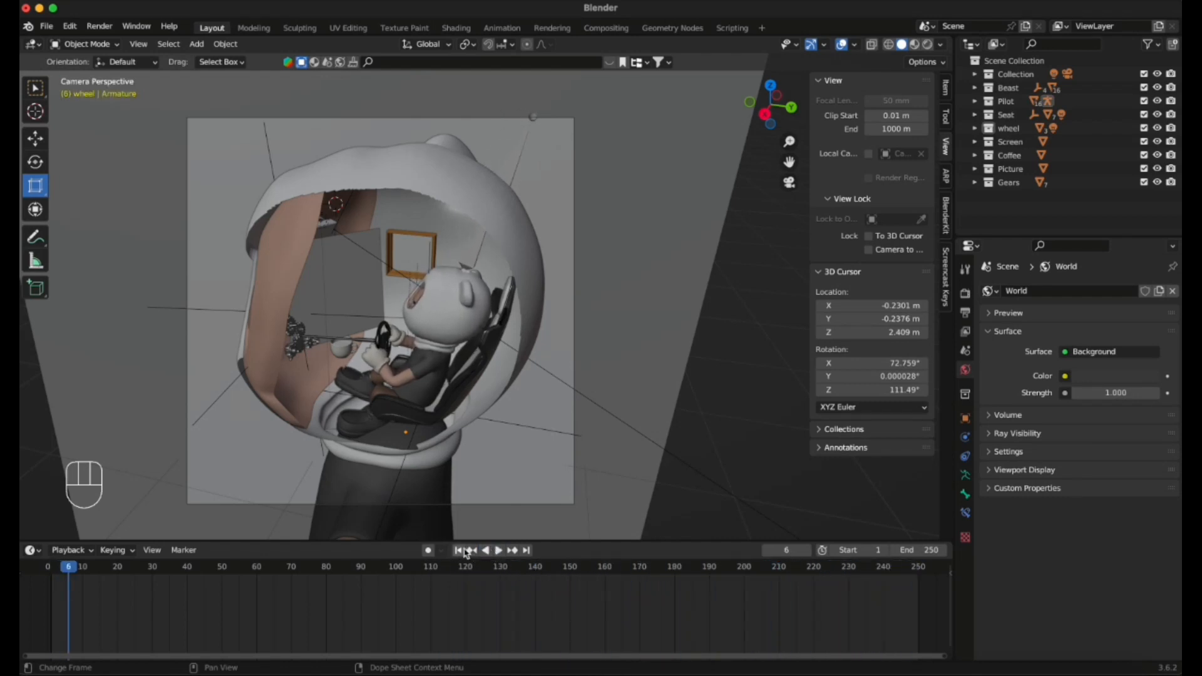
pyautogui.click(458, 551)
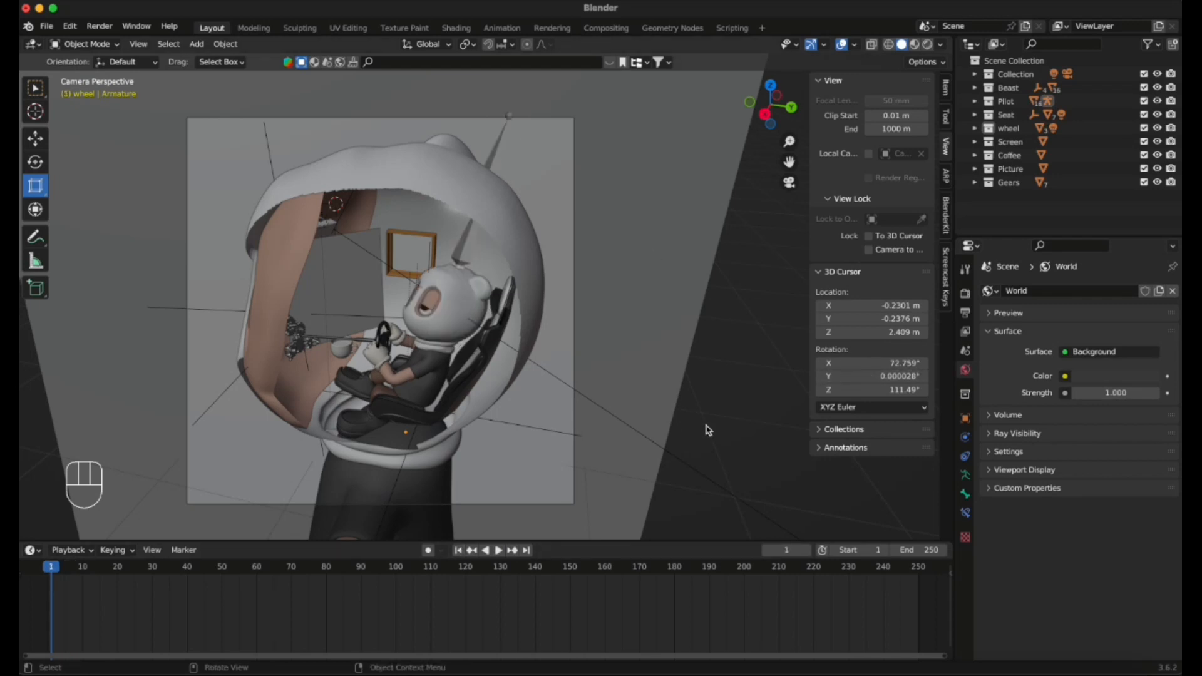
# Render a test image of frame 1 to check the pilot's pose, and close the render window.
pyautogui.click(791, 184)
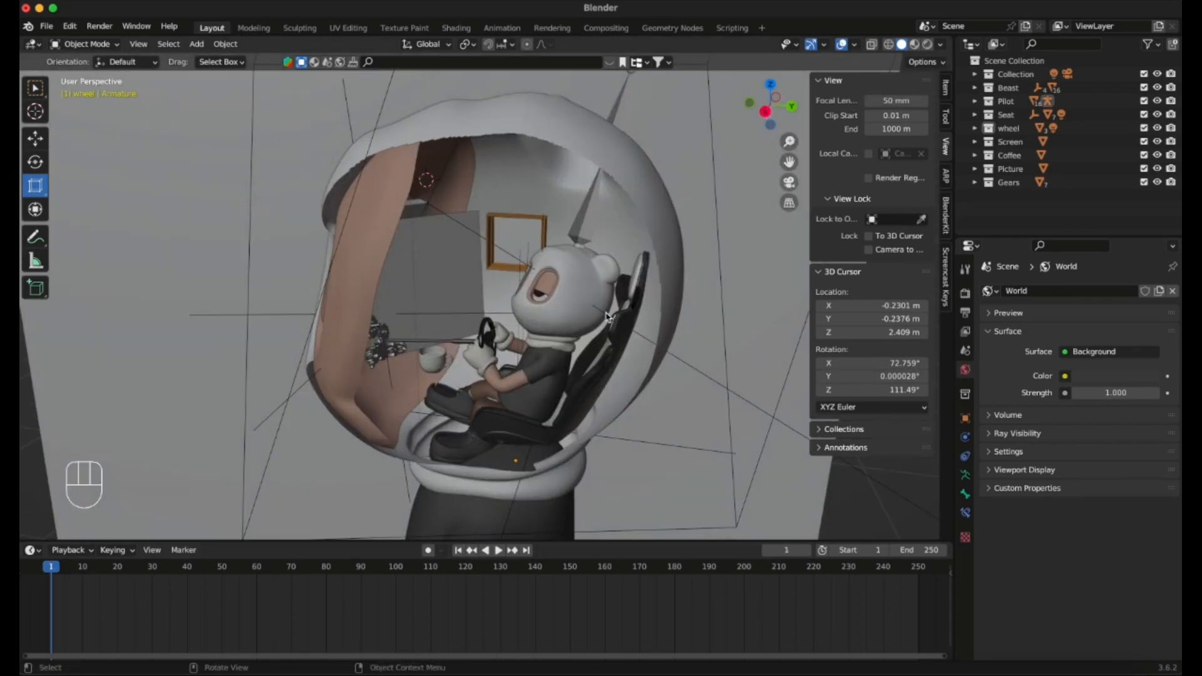
pyautogui.scroll(-3, 604, 316)
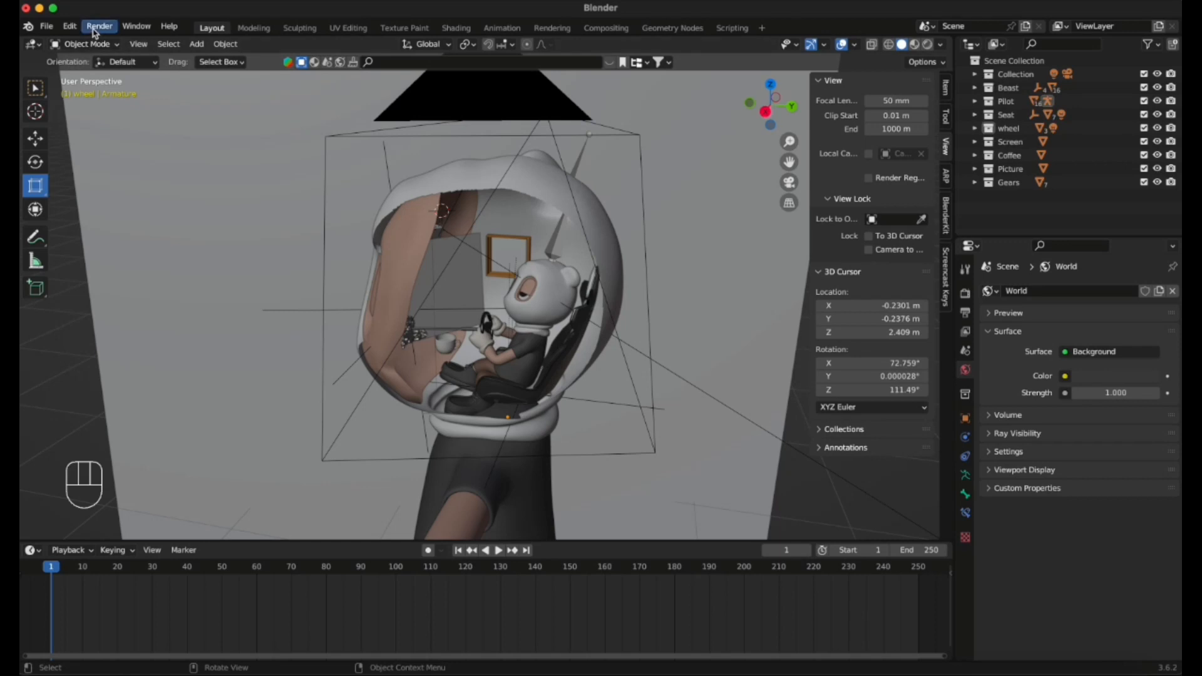
pyautogui.click(95, 30)
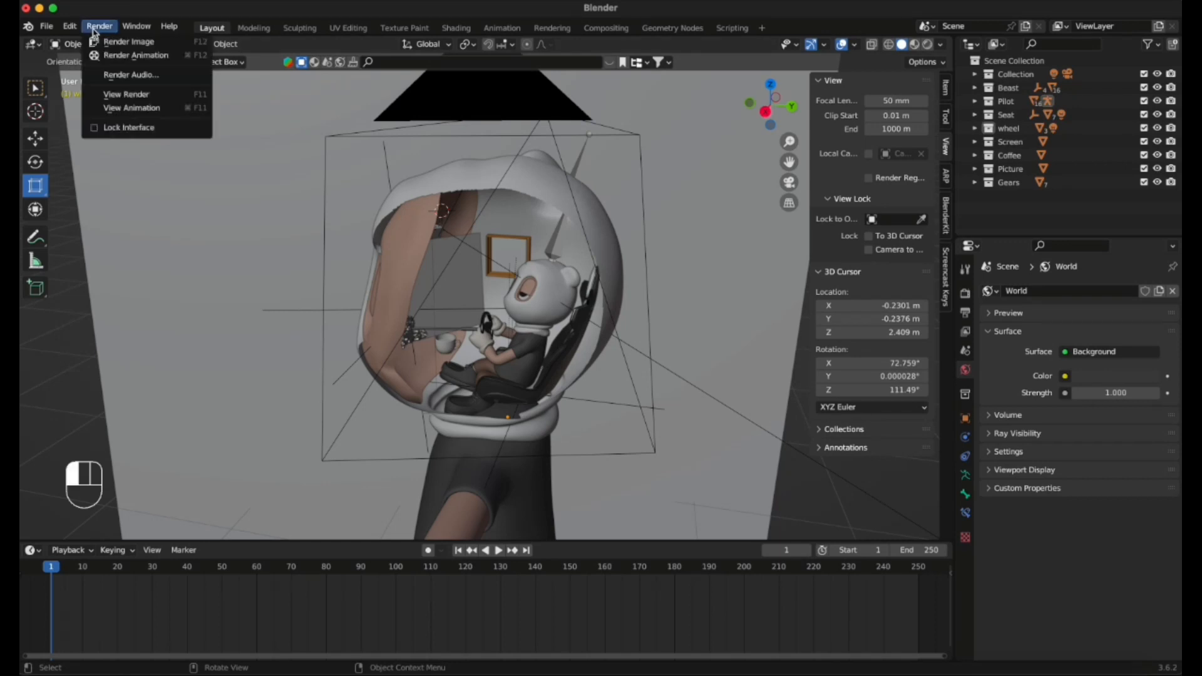
pyautogui.click(111, 48)
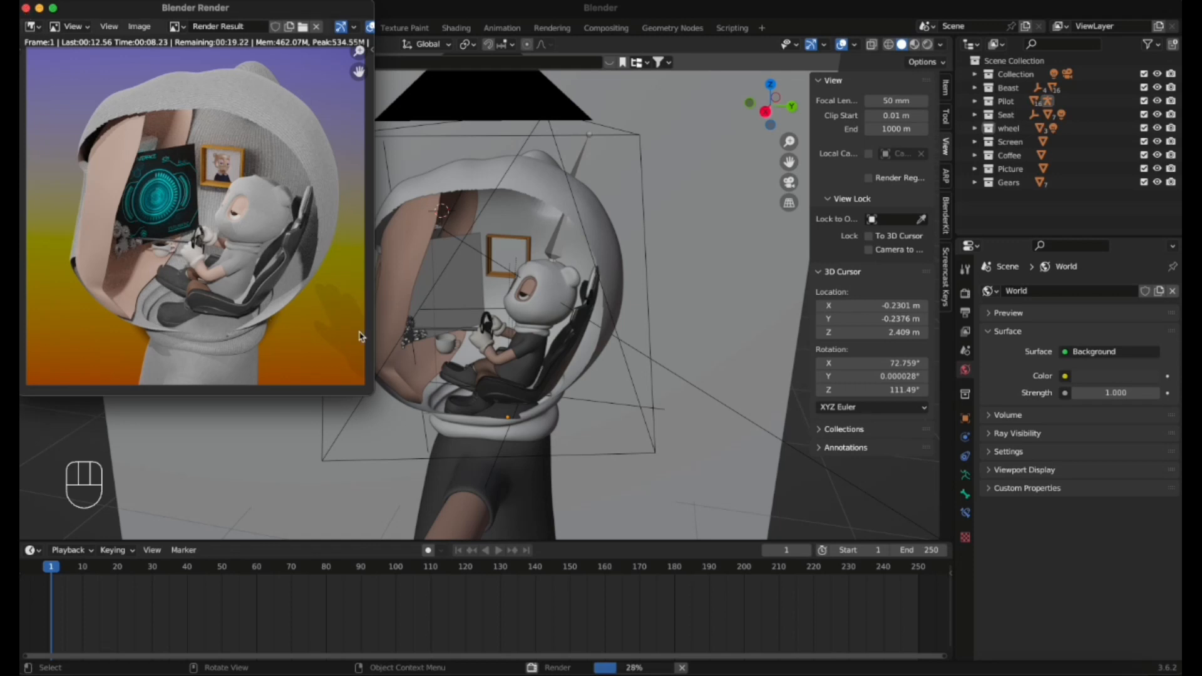
pyautogui.click(26, 8)
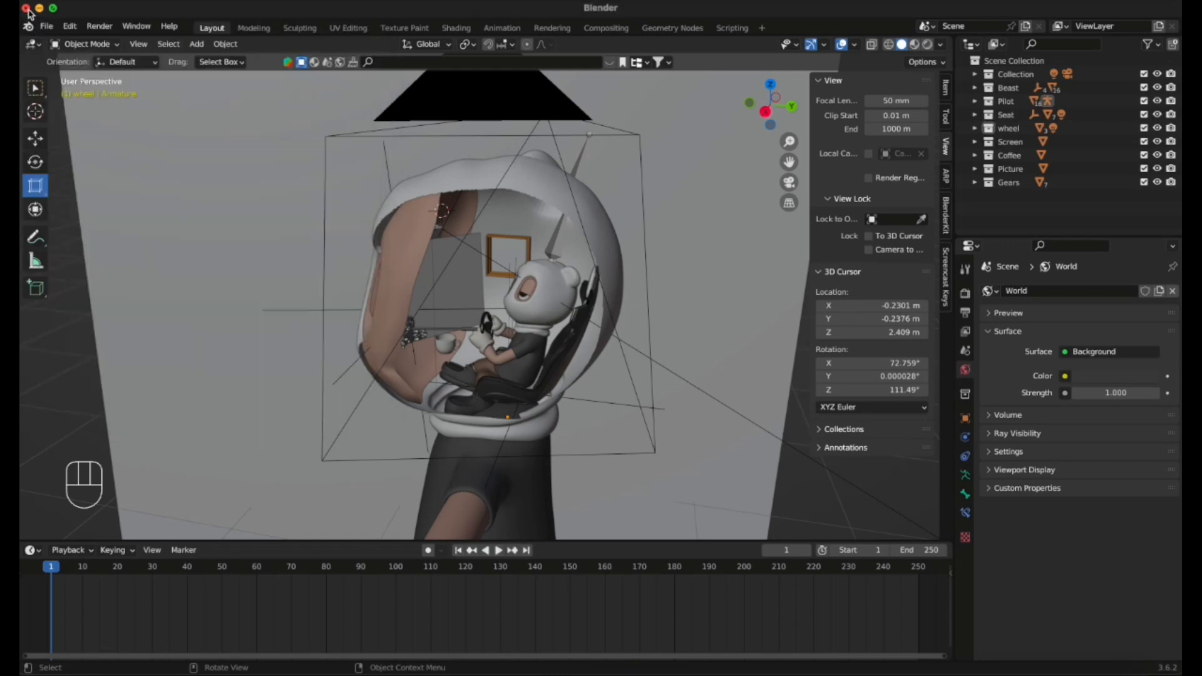
# Select the large character's bare arm mesh with the LIGHT SKIN.003 material from the front and delete it.
pyautogui.moveTo(421, 386); pyautogui.dragTo(349, 398, button='middle')
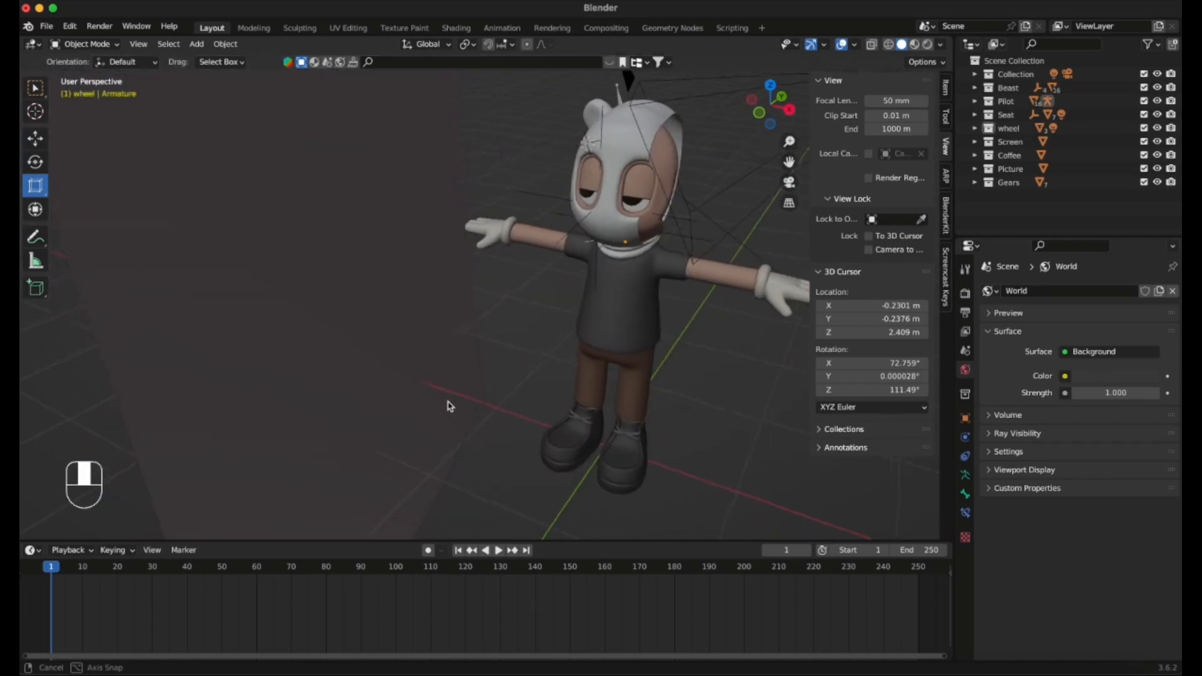
pyautogui.moveTo(445, 402); pyautogui.dragTo(460, 189, button='middle')
pyautogui.moveTo(554, 285); pyautogui.dragTo(577, 288, button='middle')
pyautogui.click(520, 240)
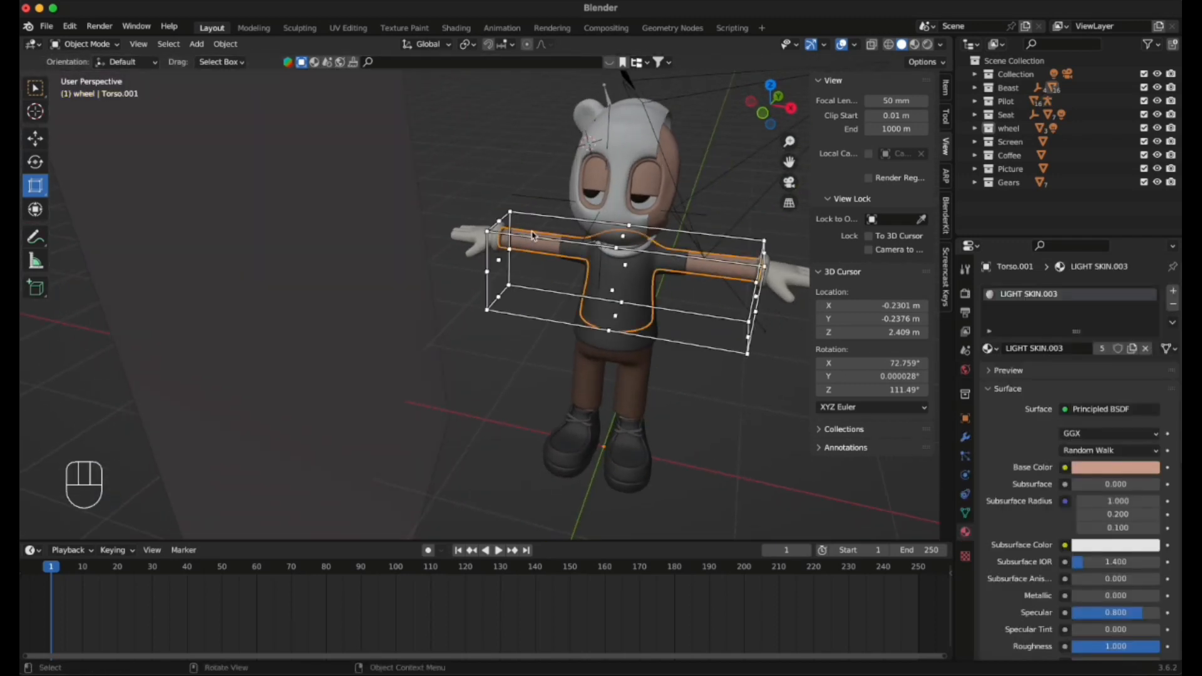
pyautogui.rightClick(535, 249)
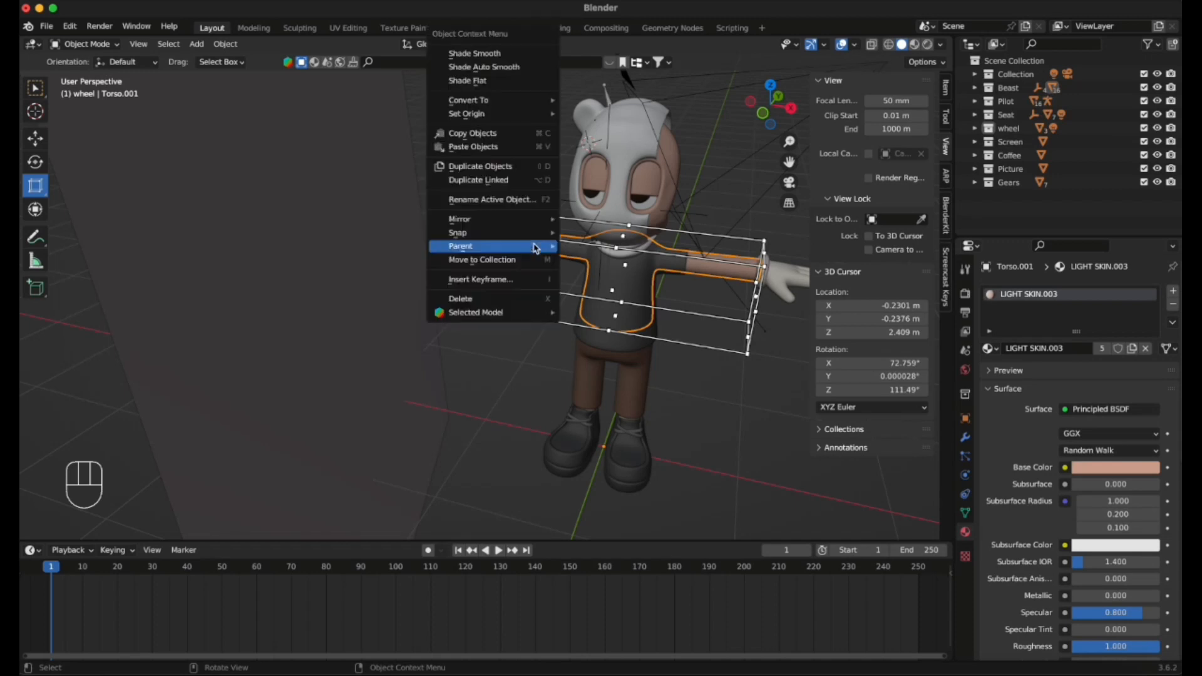
pyautogui.click(503, 302)
# Box-select the large character's two detached gloved hands and delete them.
pyautogui.moveTo(438, 203); pyautogui.dragTo(510, 294)
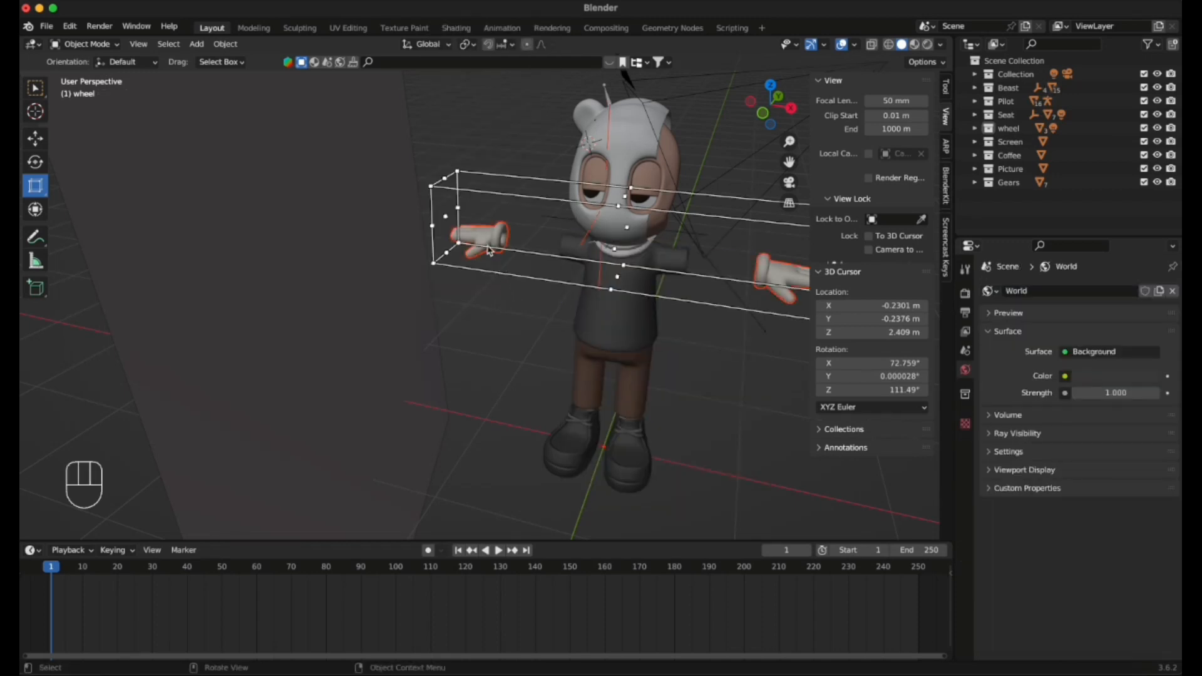
pyautogui.rightClick(488, 247)
pyautogui.click(487, 249)
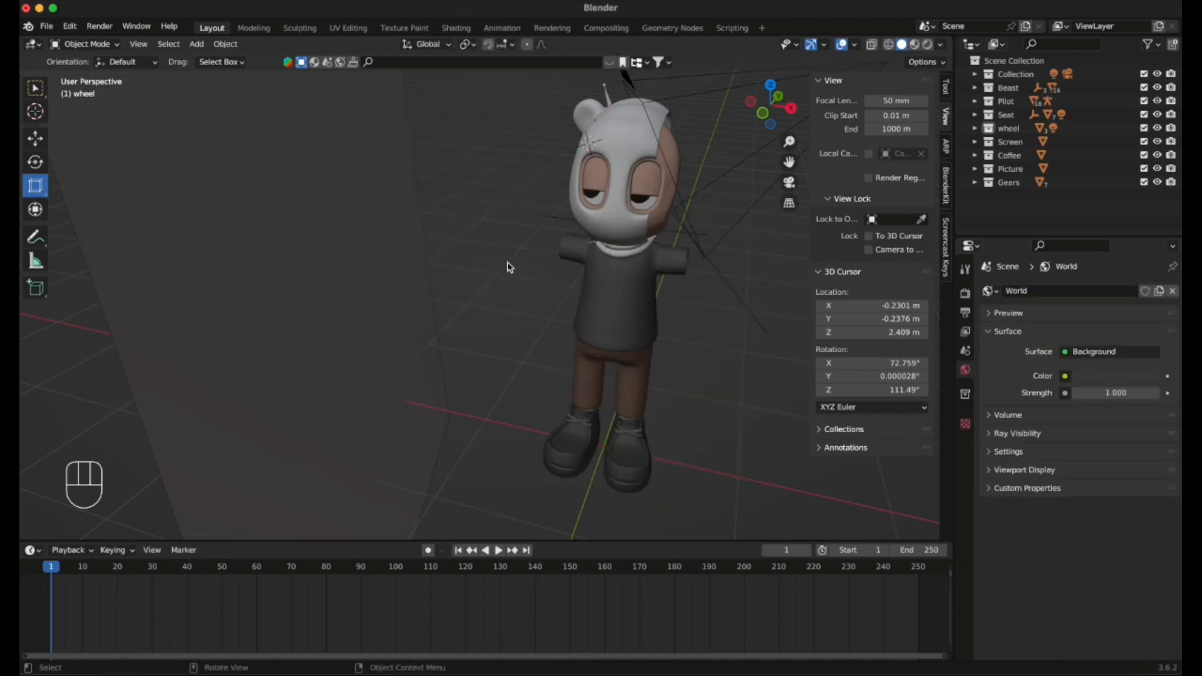
# Render another test image through the camera without the character's arms and hands, and close the render window.
pyautogui.click(789, 182)
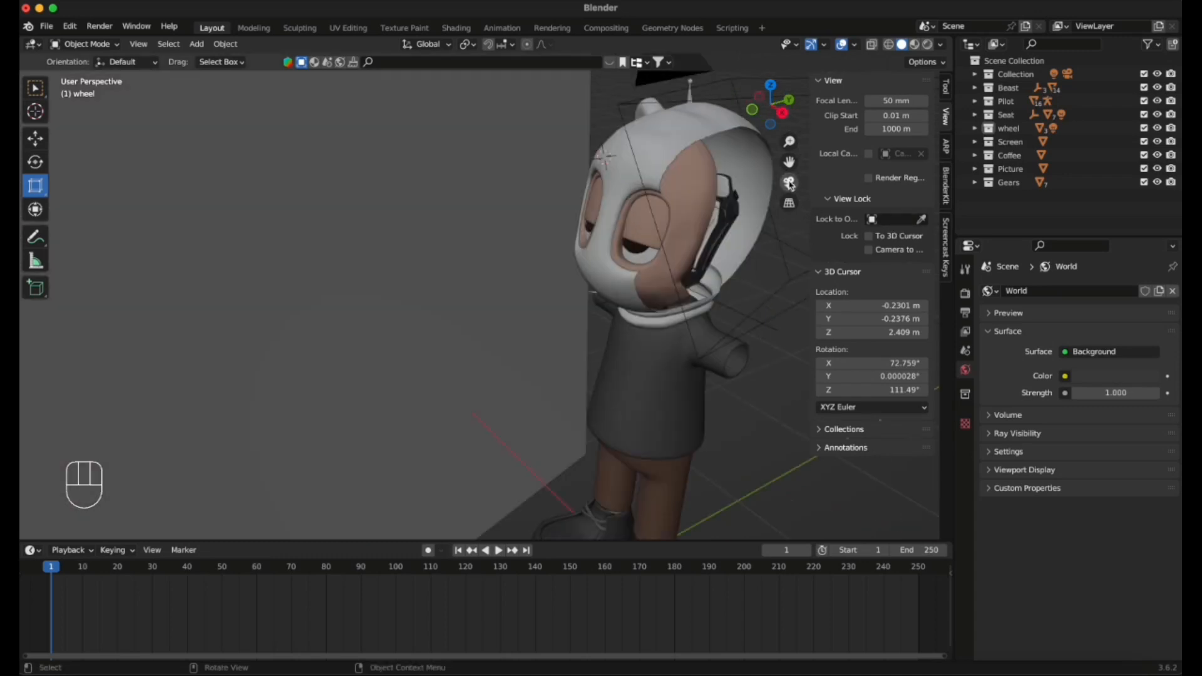
pyautogui.click(100, 26)
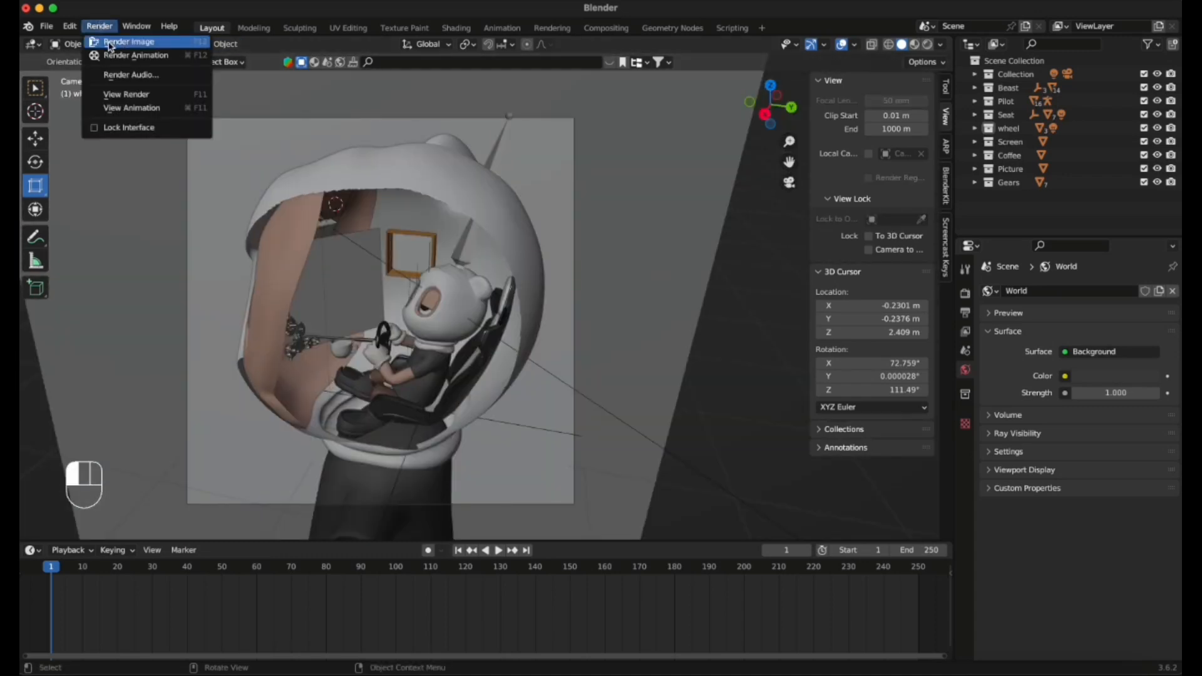
pyautogui.click(118, 43)
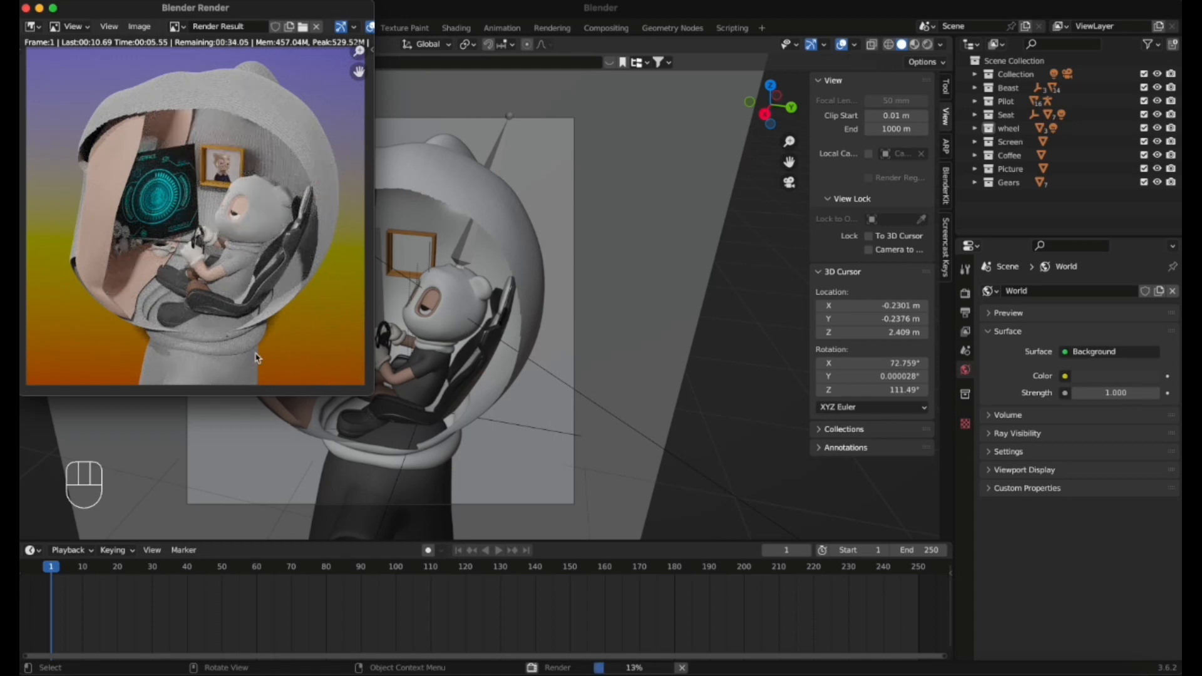
pyautogui.click(25, 7)
# Examine the cutaway head, body, backdrop and camera framing, comparing the camera view with free views of the whole scene.
pyautogui.click(789, 182)
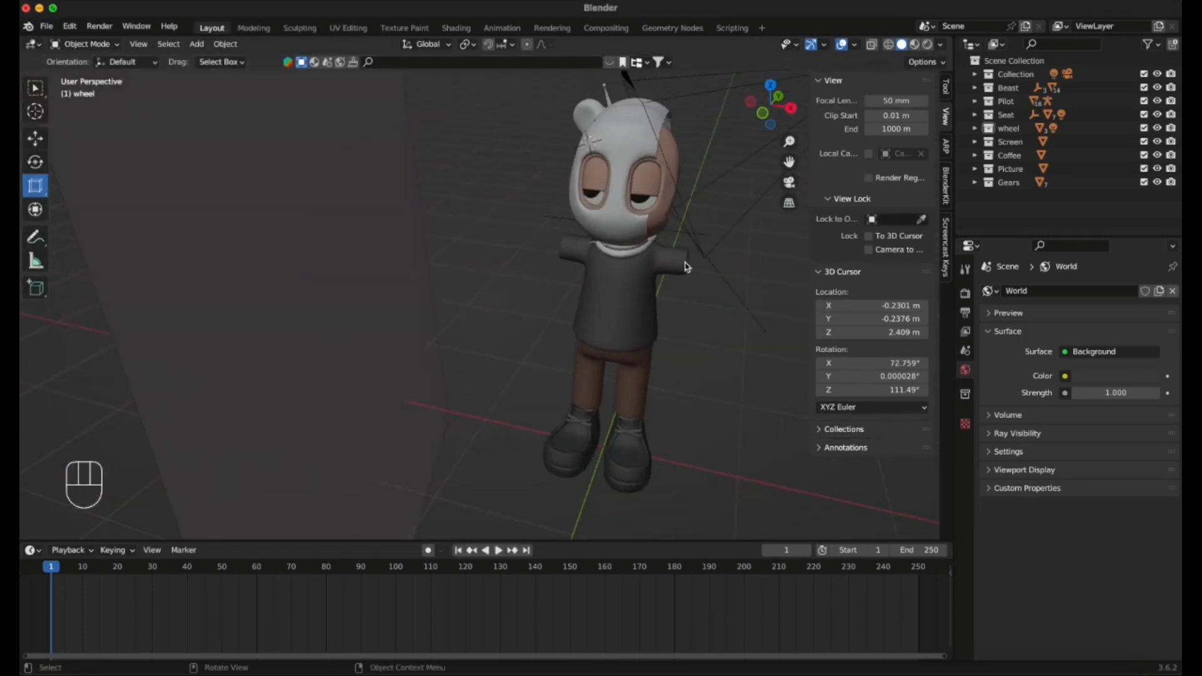
pyautogui.moveTo(718, 335); pyautogui.dragTo(792, 183, button='middle')
pyautogui.click(791, 183)
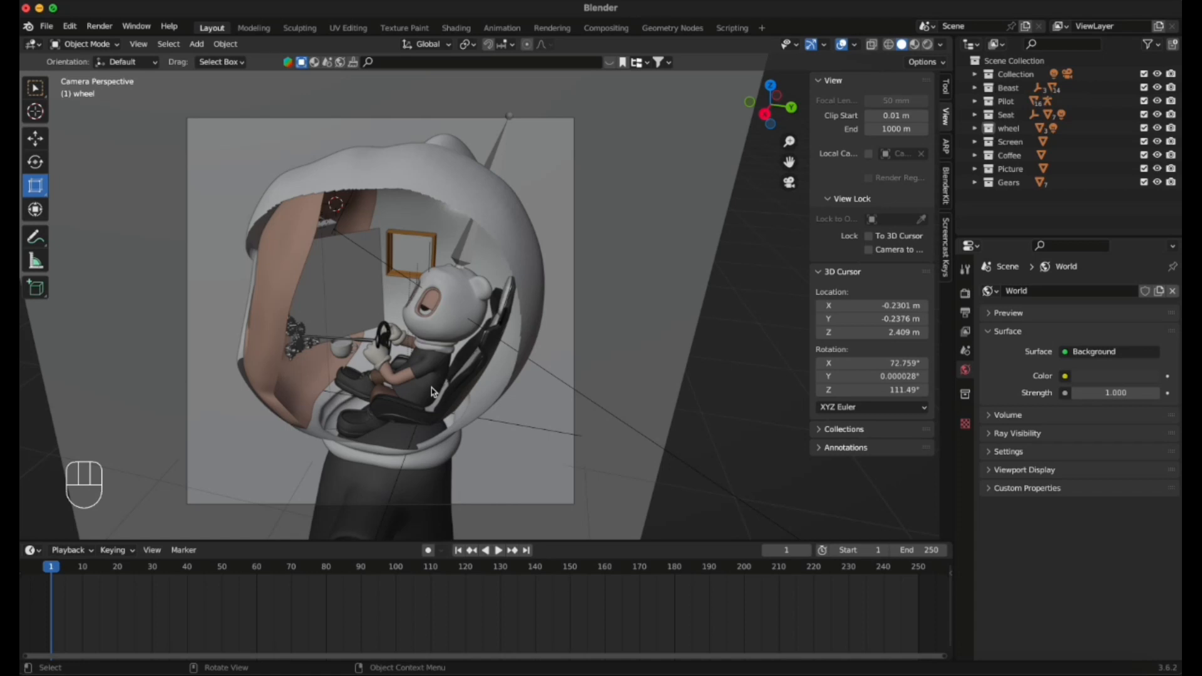
pyautogui.scroll(-3, 453, 460)
pyautogui.scroll(3, 442, 393)
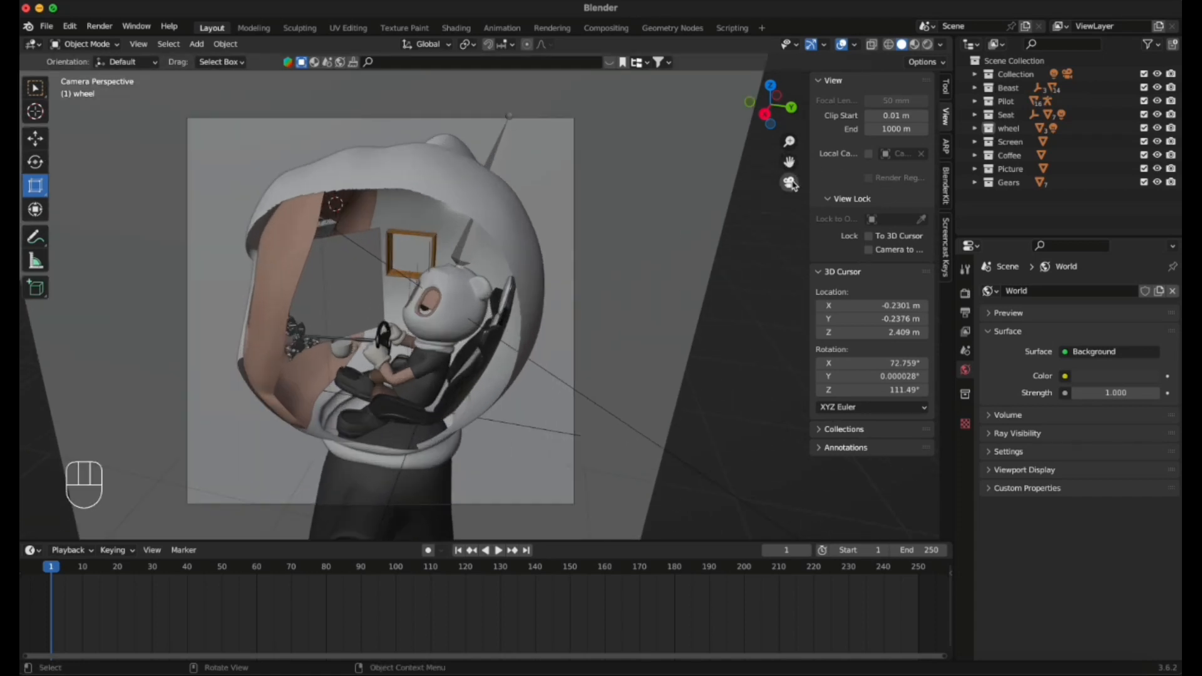
pyautogui.click(789, 183)
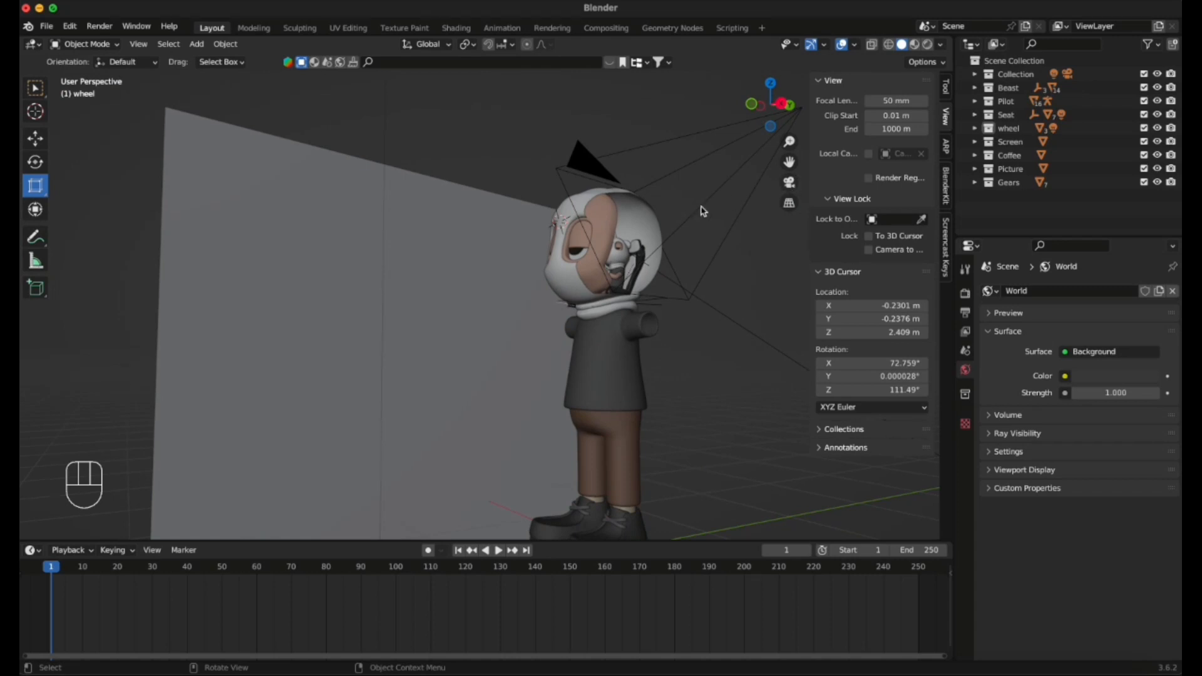
pyautogui.moveTo(711, 193); pyautogui.dragTo(688, 219, button='middle')
pyautogui.click(790, 183)
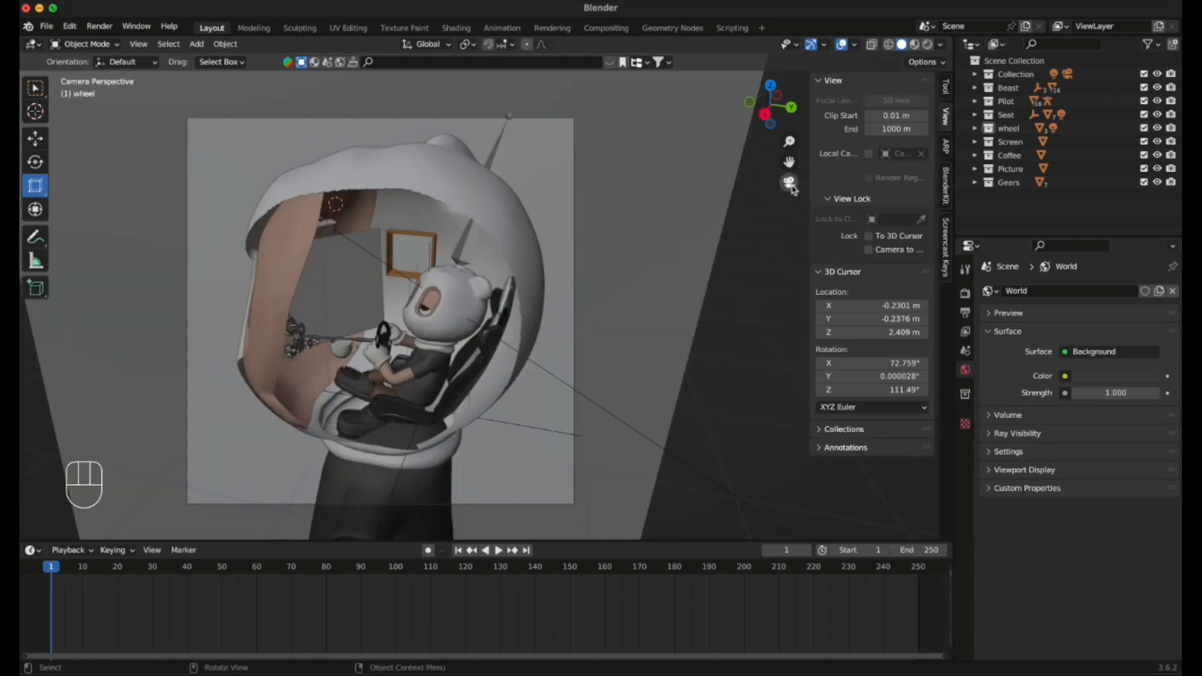
pyautogui.scroll(-3, 583, 222)
pyautogui.scroll(4, 584, 222)
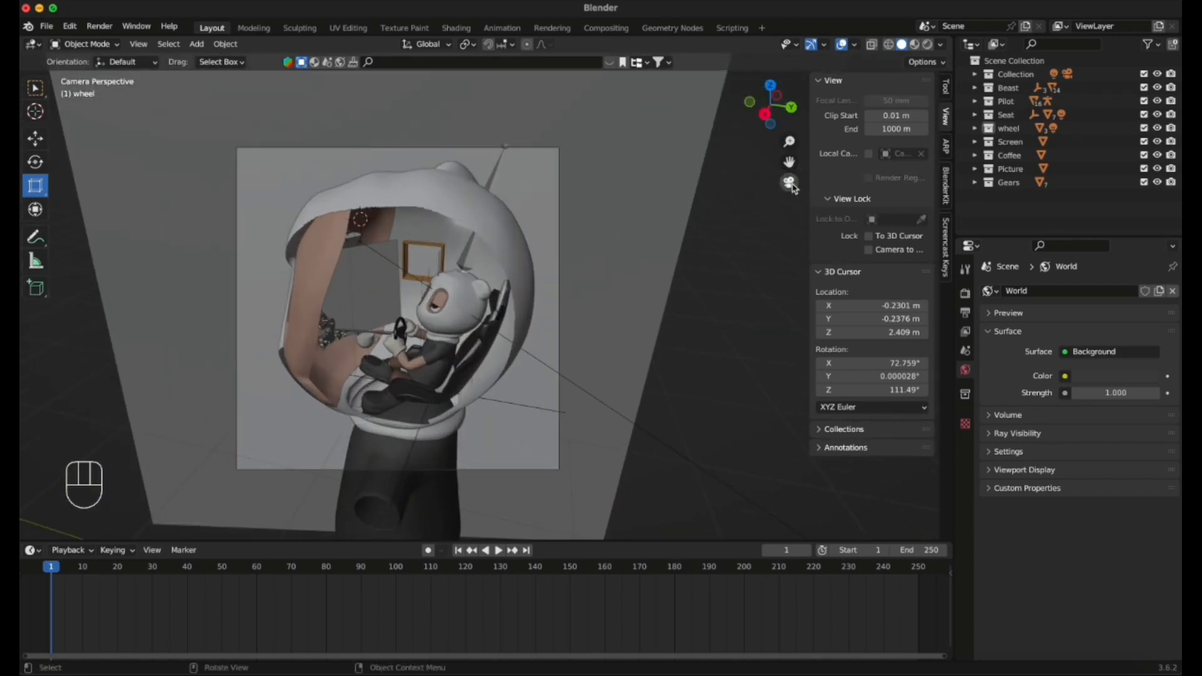
pyautogui.click(790, 184)
pyautogui.scroll(-4, 625, 193)
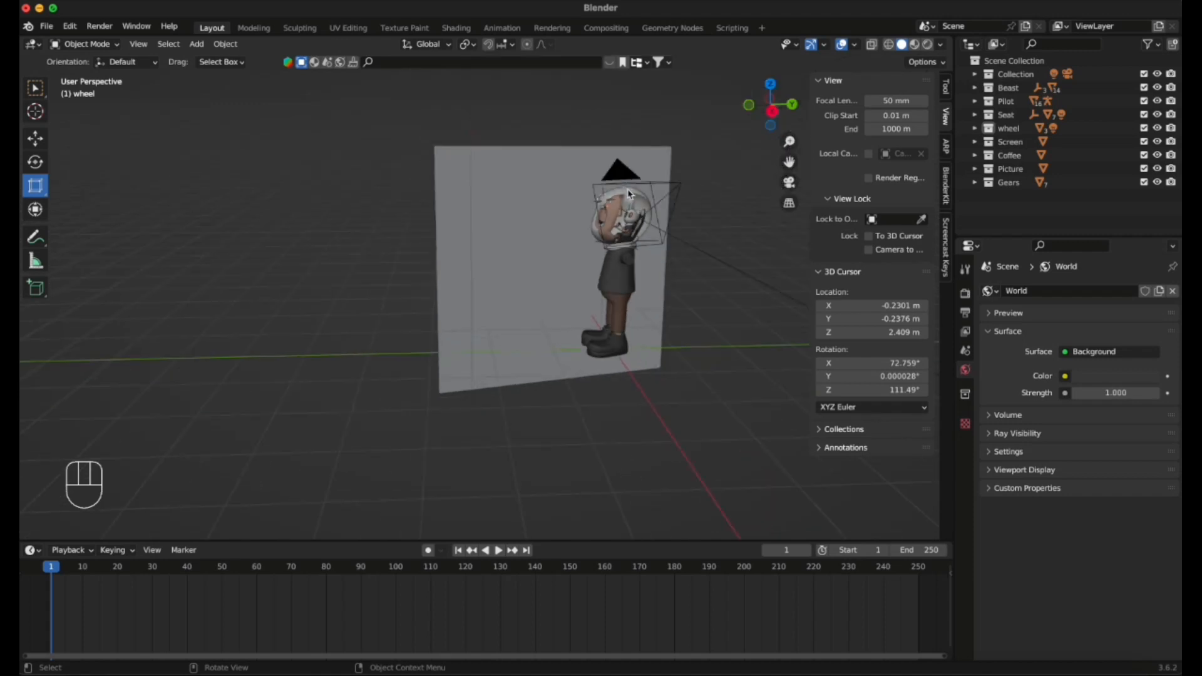
pyautogui.scroll(1, 712, 224)
pyautogui.moveTo(788, 162); pyautogui.dragTo(657, 185)
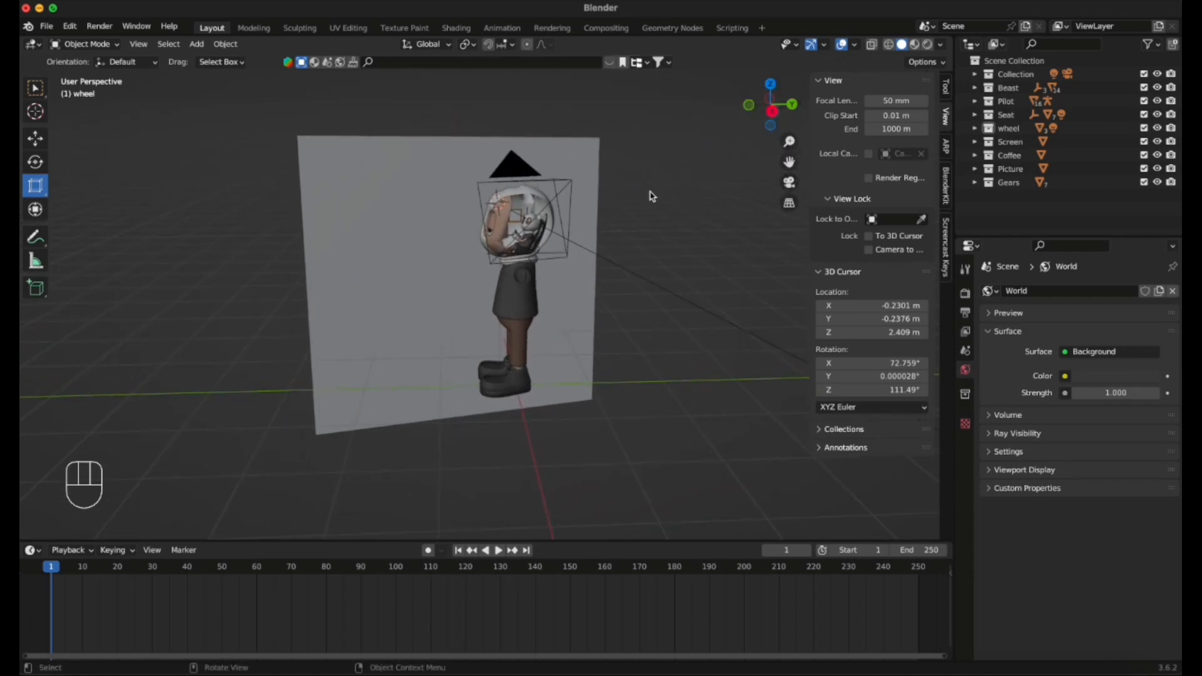
pyautogui.scroll(3, 650, 199)
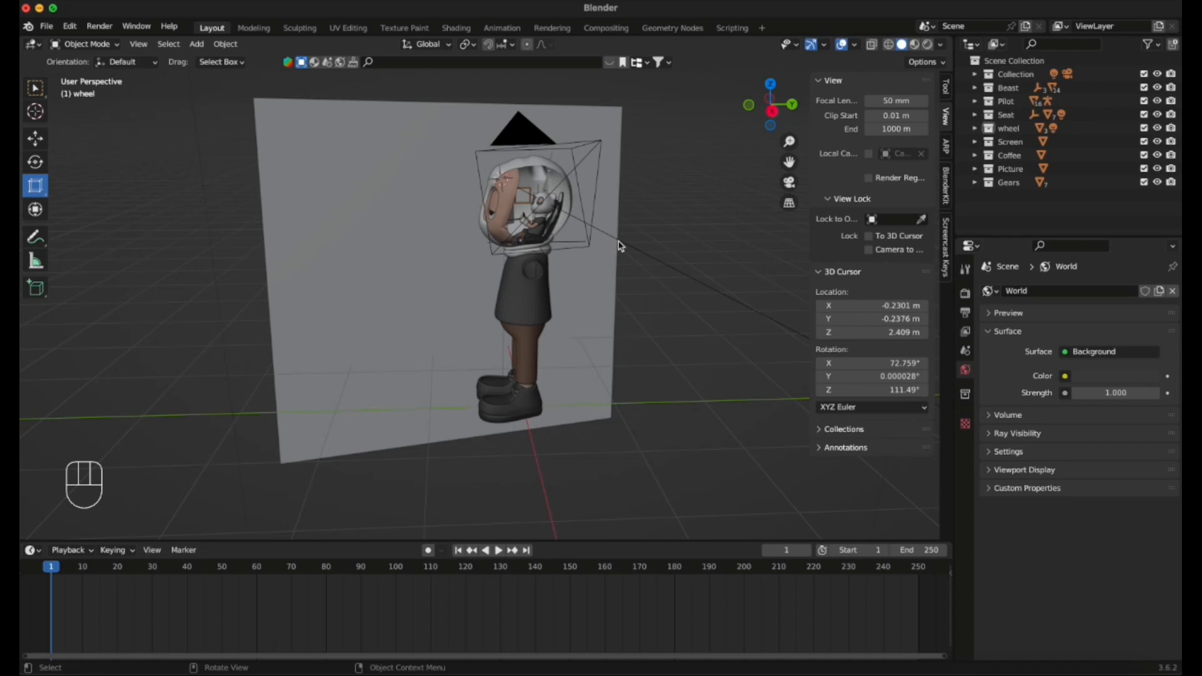
pyautogui.scroll(3, 523, 250)
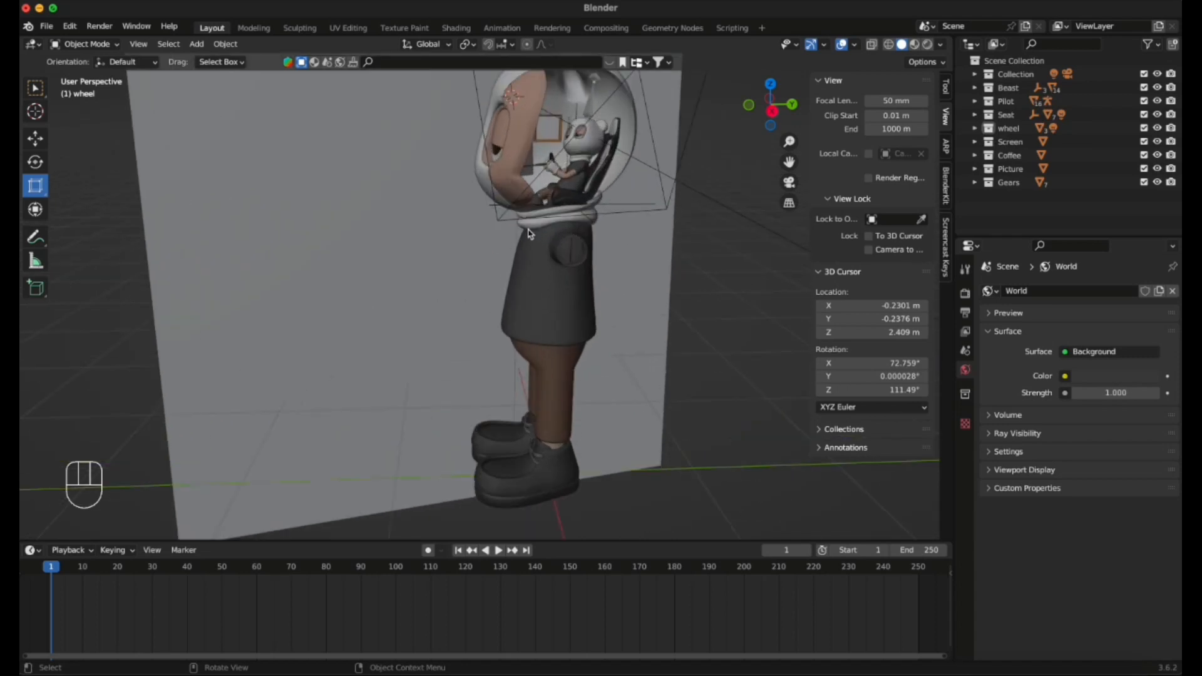
pyautogui.moveTo(788, 162); pyautogui.dragTo(710, 173)
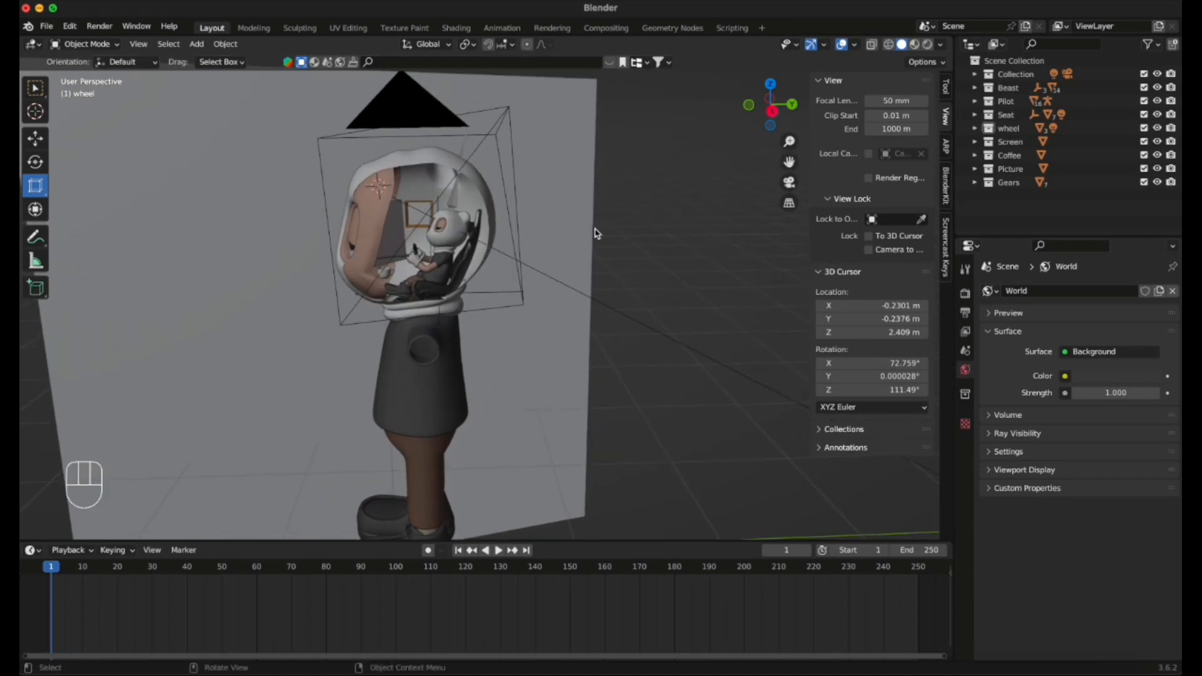
pyautogui.scroll(-6, 596, 219)
pyautogui.scroll(3, 564, 215)
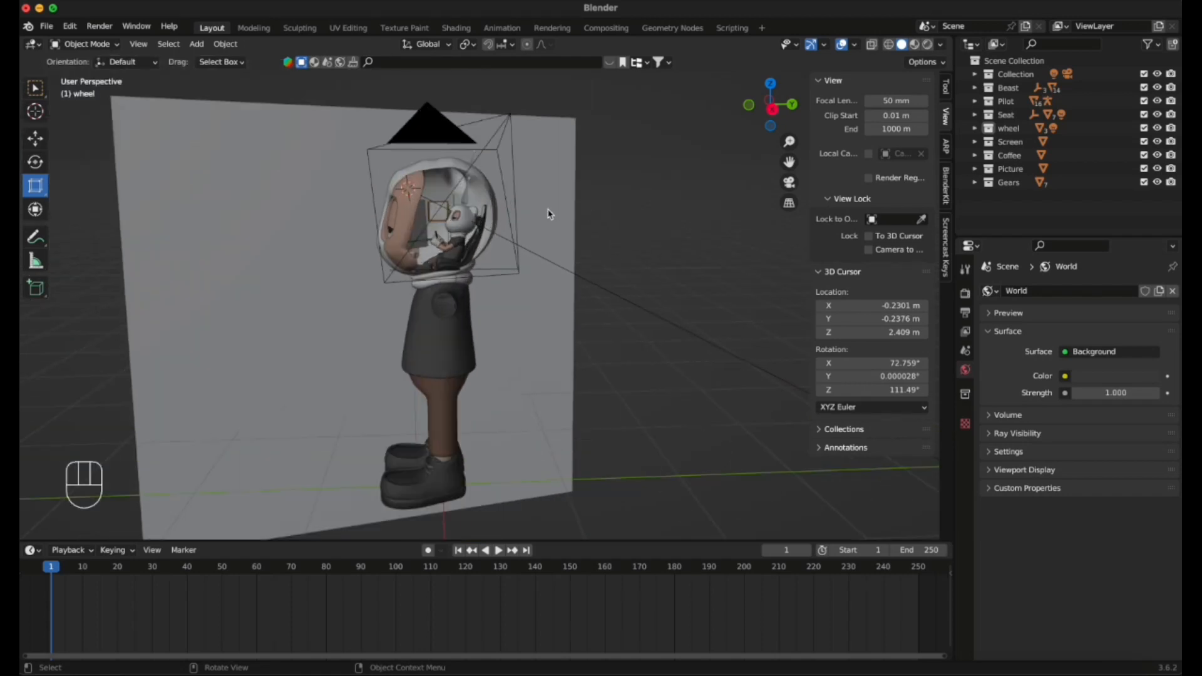
pyautogui.scroll(-2, 542, 195)
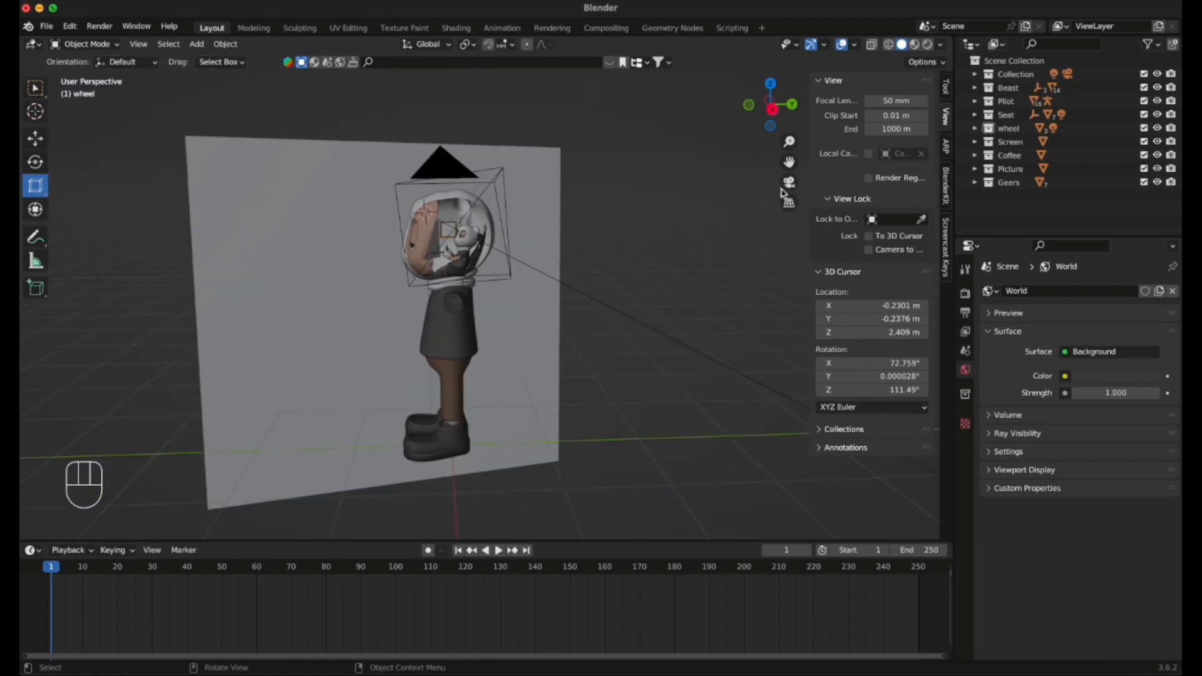
pyautogui.click(788, 183)
pyautogui.click(788, 182)
pyautogui.scroll(-2, 507, 178)
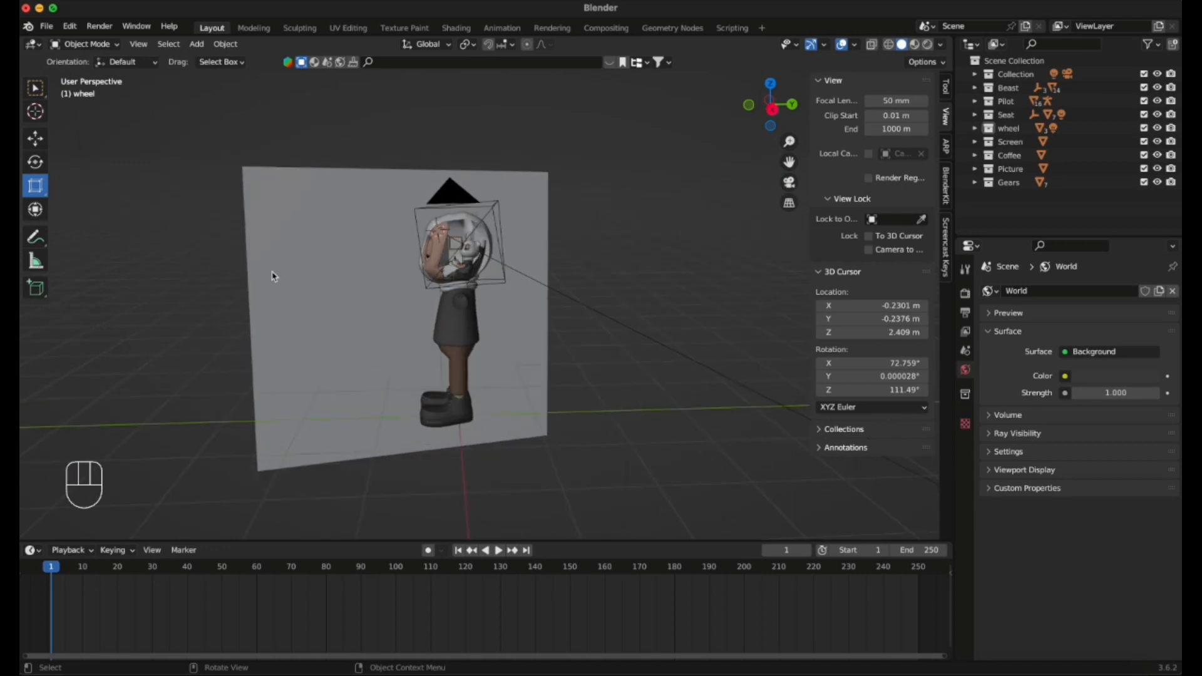
# Select the large backdrop plane beside the character and delete it.
pyautogui.click(294, 305)
pyautogui.press('BackSpace')
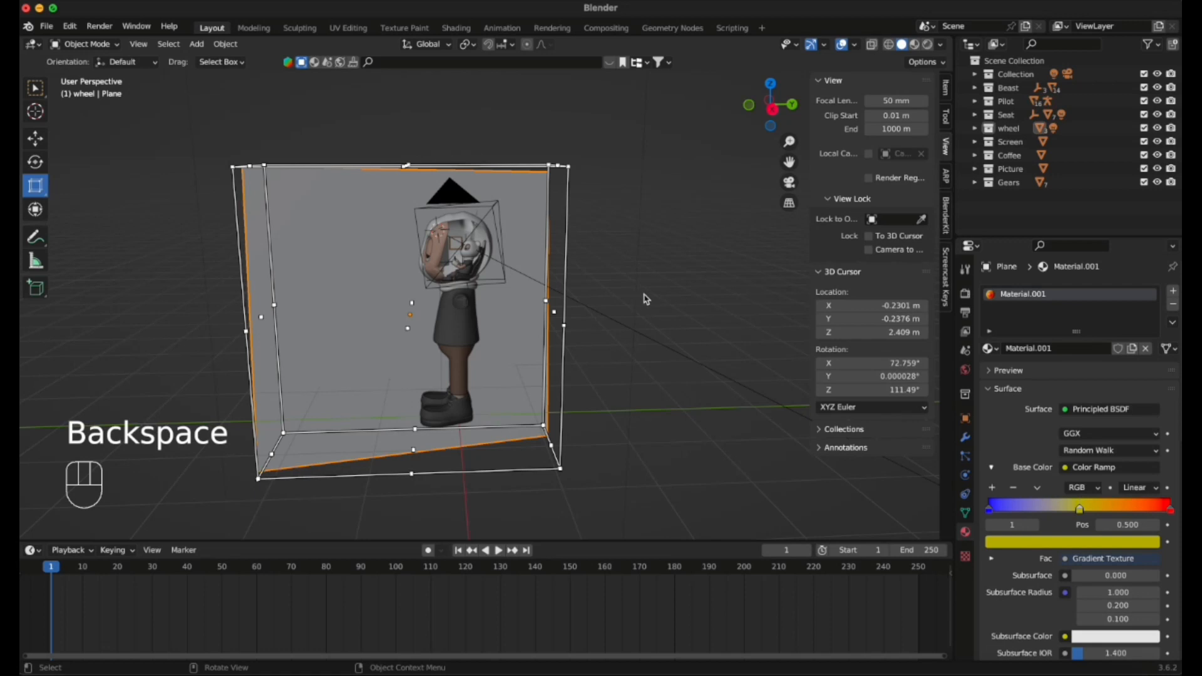
pyautogui.rightClick(307, 348)
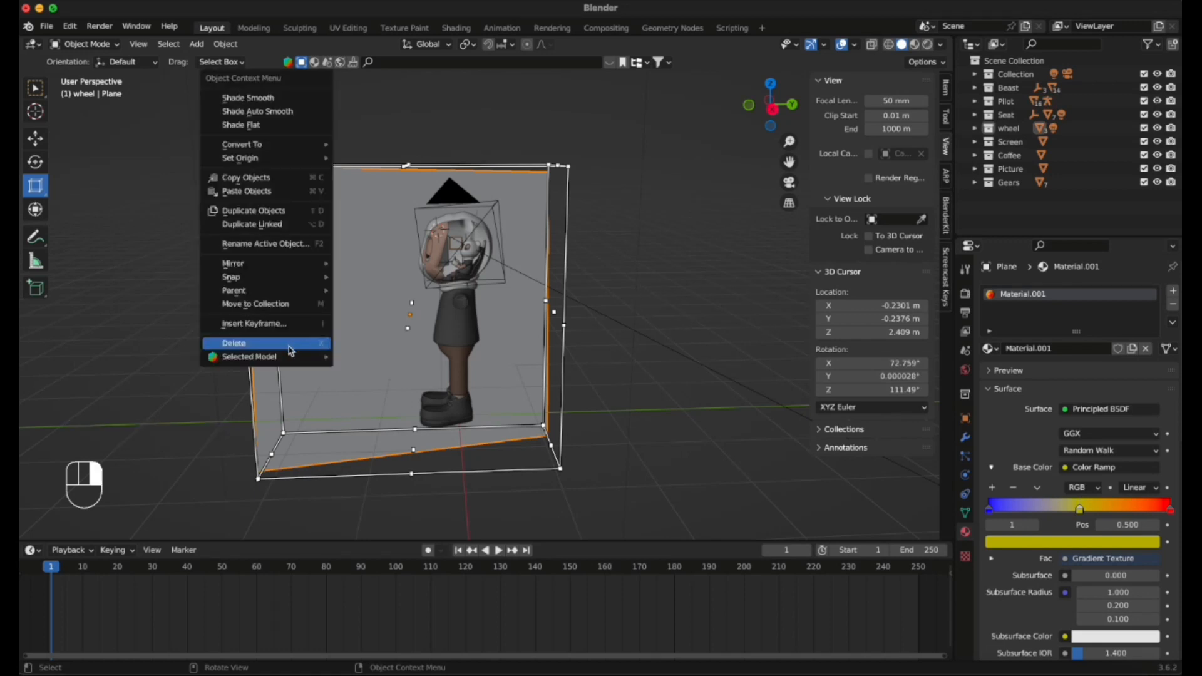
pyautogui.click(291, 343)
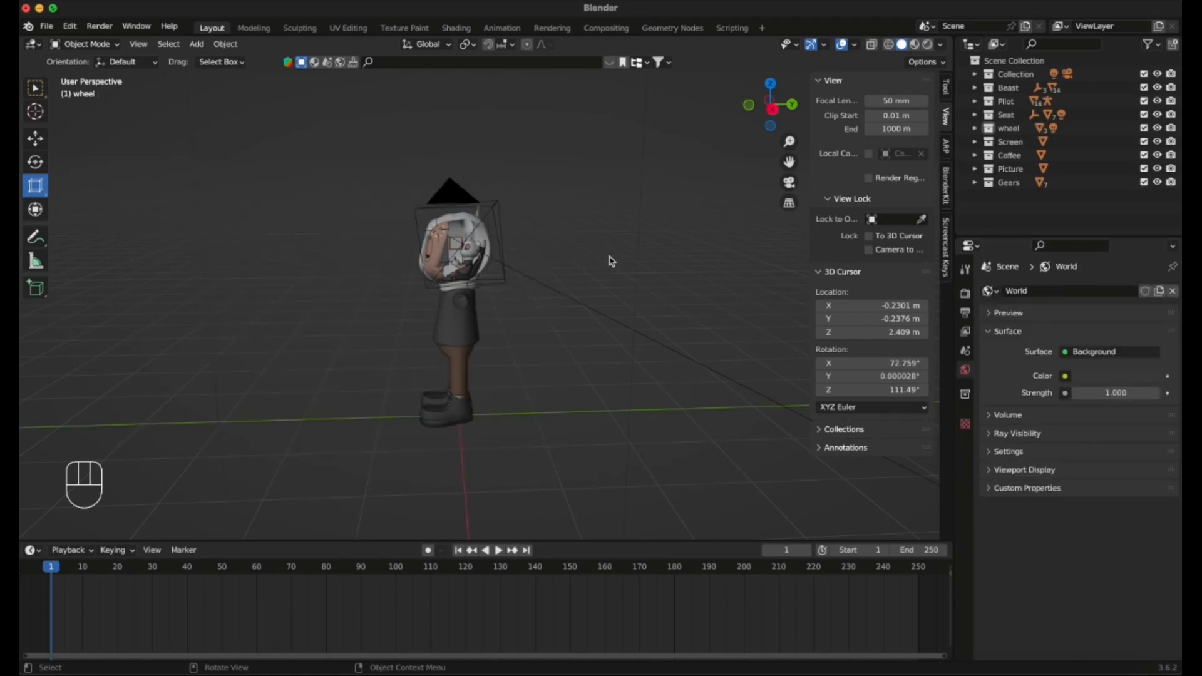
# Move the camera about 2.75 m along negative Y and rotate it about Z toward the character.
pyautogui.scroll(4, 597, 269)
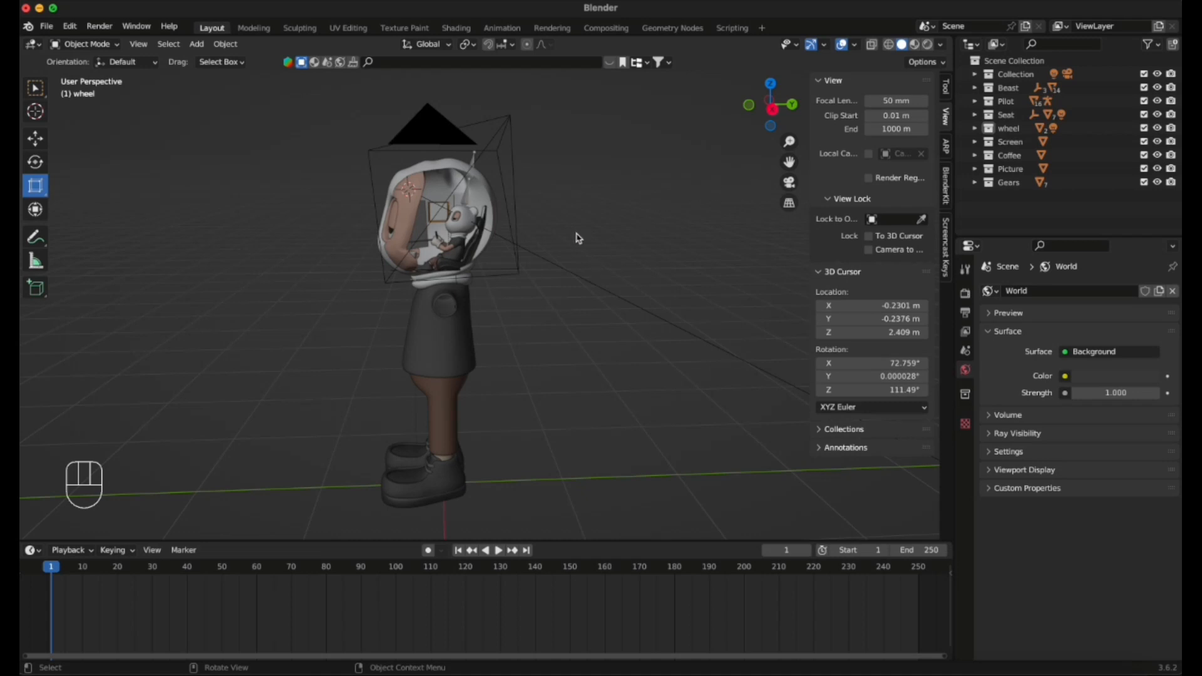
pyautogui.moveTo(560, 238)
pyautogui.mouseDown(button='middle')
pyautogui.moveTo(598, 257)
pyautogui.moveTo(684, 250)
pyautogui.moveTo(553, 177)
pyautogui.moveTo(513, 246)
pyautogui.moveTo(563, 249)
pyautogui.mouseUp(button='middle')
pyautogui.scroll(-2, 490, 267)
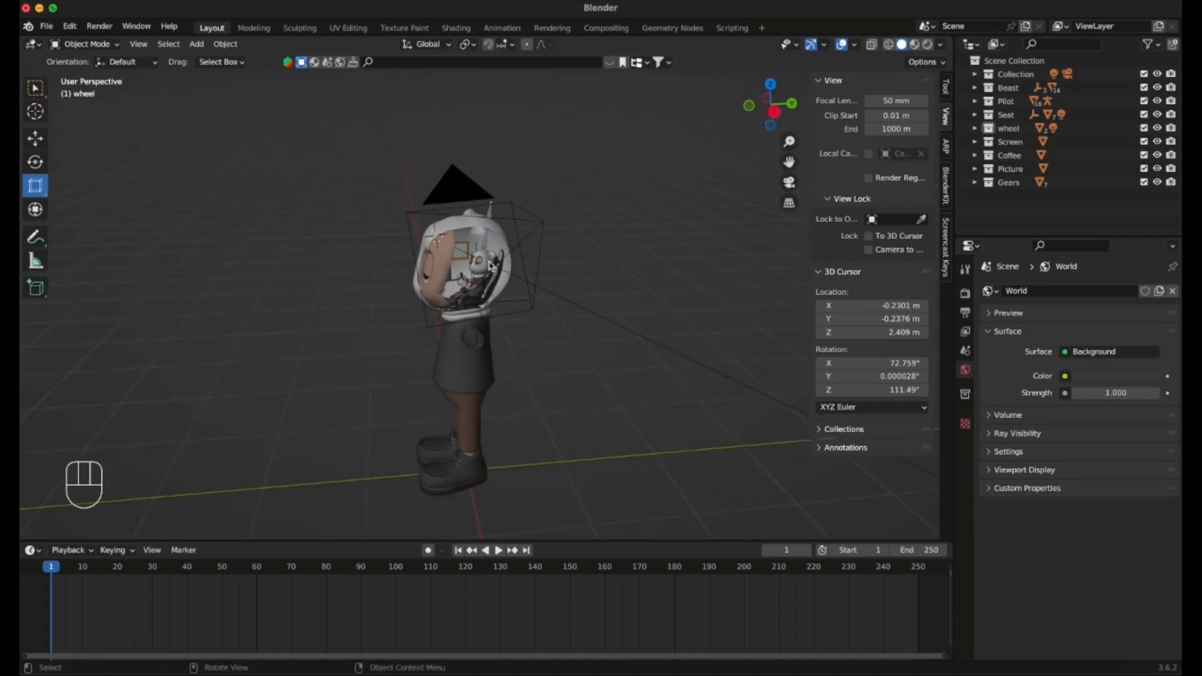
pyautogui.scroll(3, 489, 268)
pyautogui.scroll(-3, 457, 190)
pyautogui.click(467, 205)
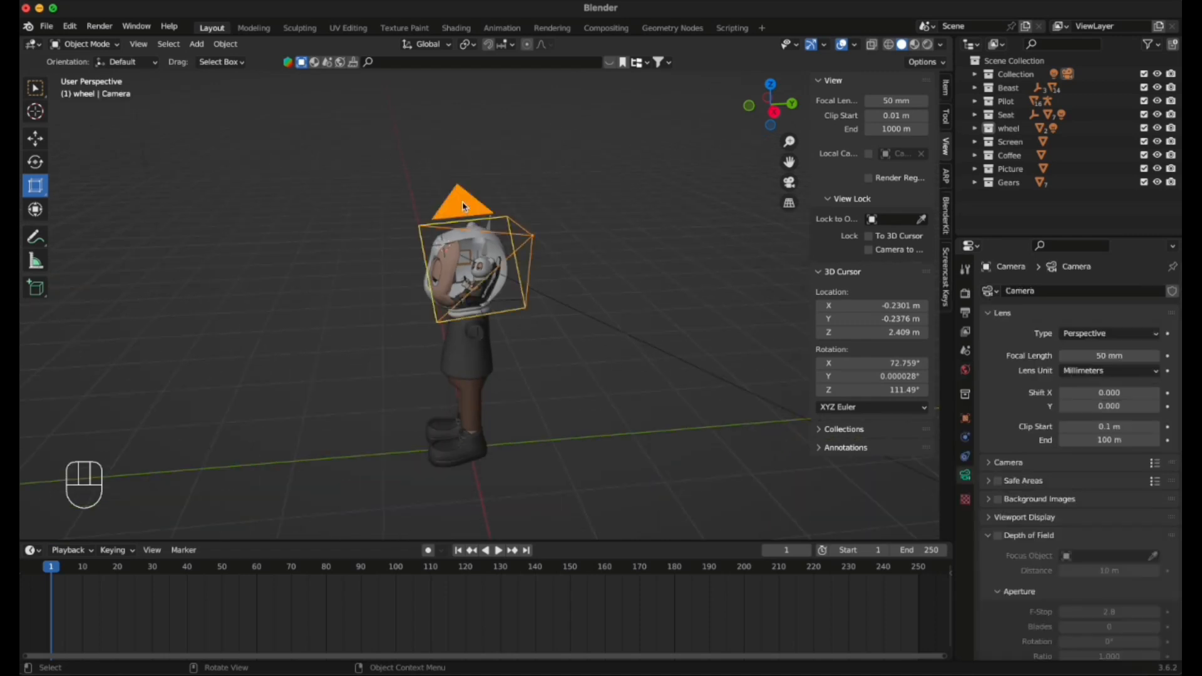
pyautogui.scroll(-2, 525, 299)
pyautogui.scroll(-1, 525, 299)
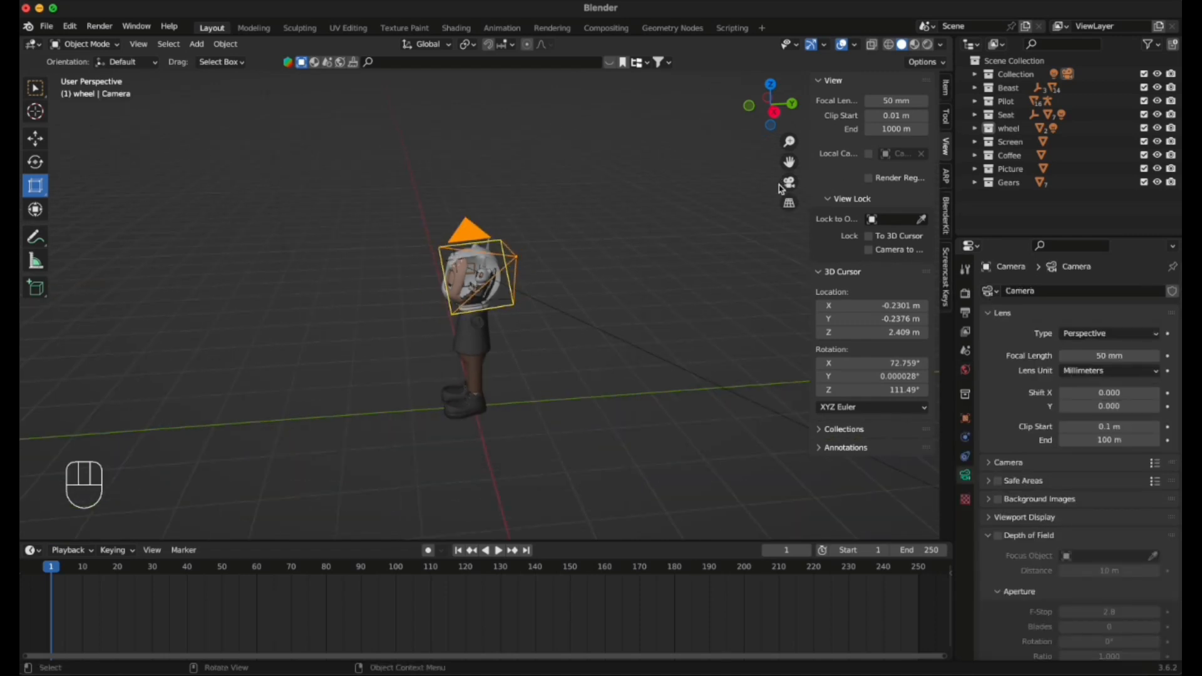
pyautogui.click(36, 133)
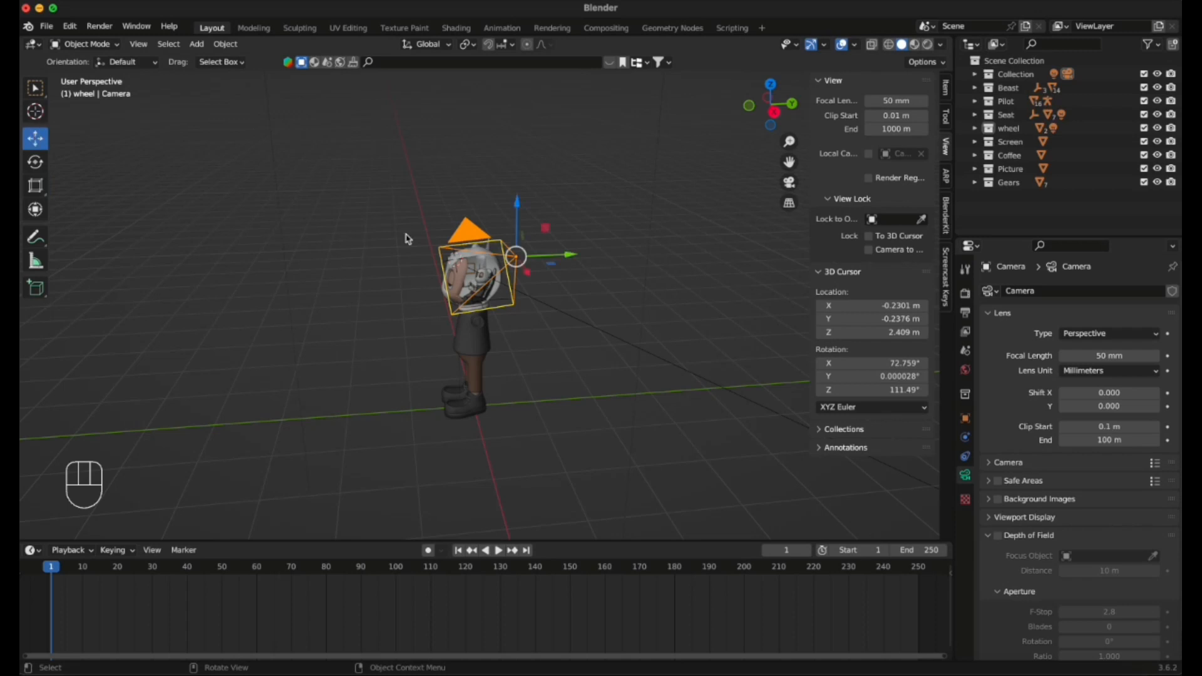
pyautogui.moveTo(571, 256); pyautogui.dragTo(350, 263)
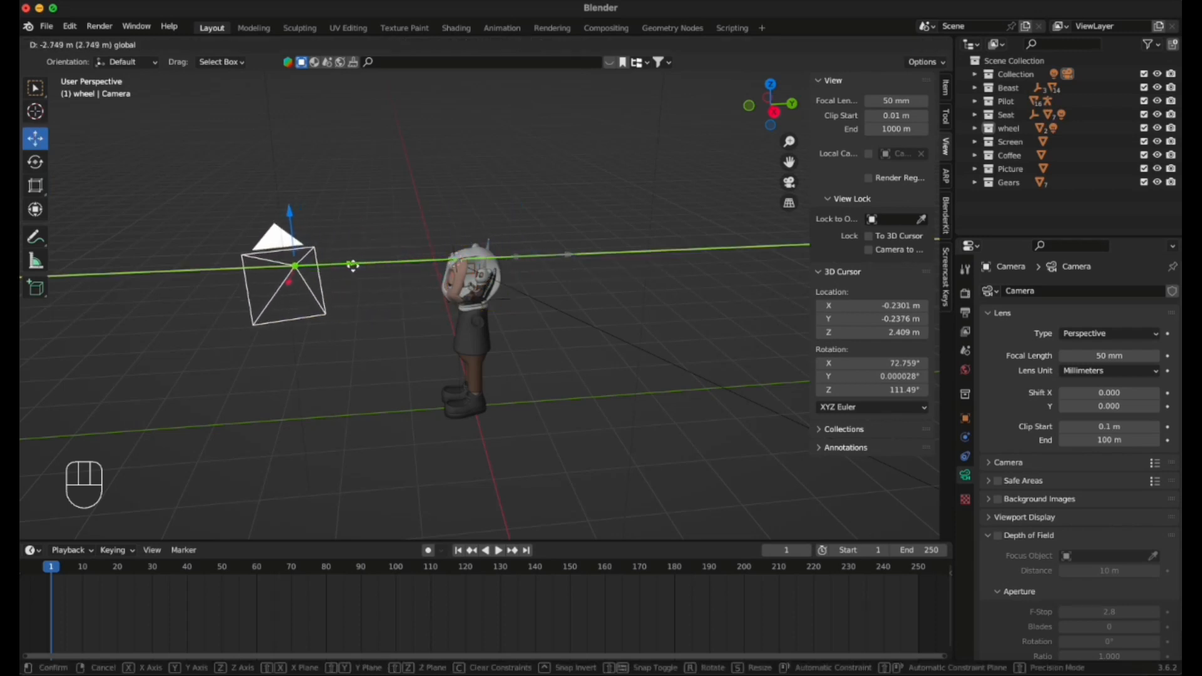
pyautogui.click(35, 162)
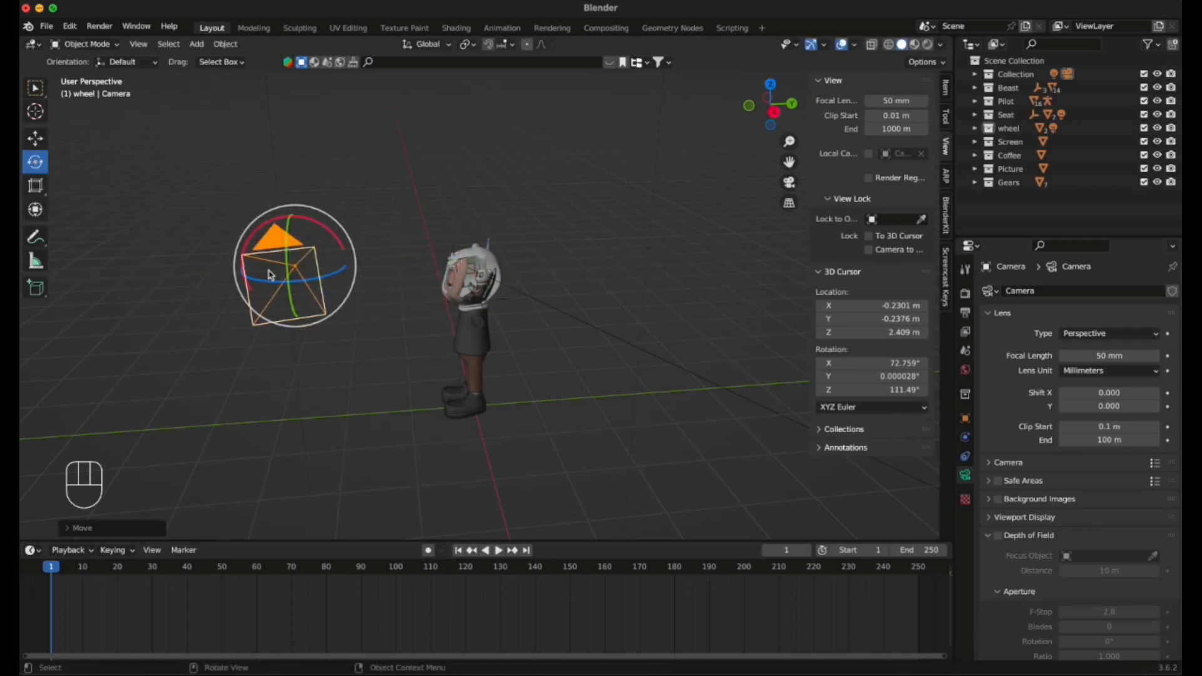
pyautogui.moveTo(306, 280); pyautogui.dragTo(386, 295)
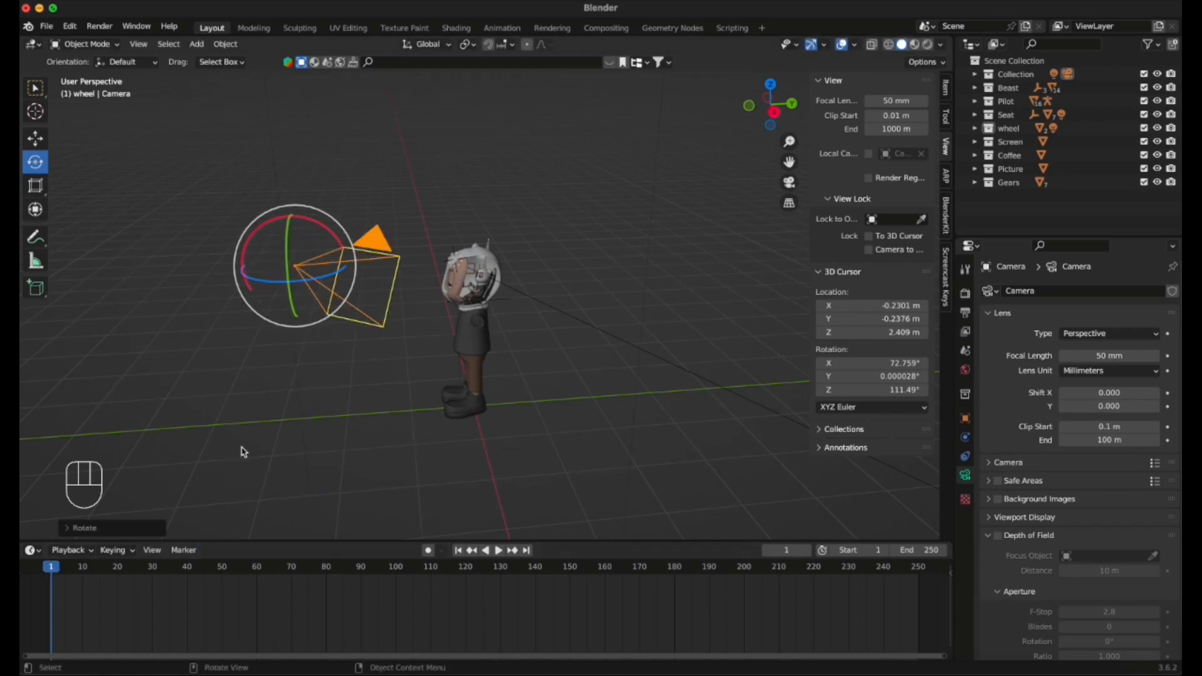
# Insert transform keyframes for the camera at frame 1.
pyautogui.press('i')
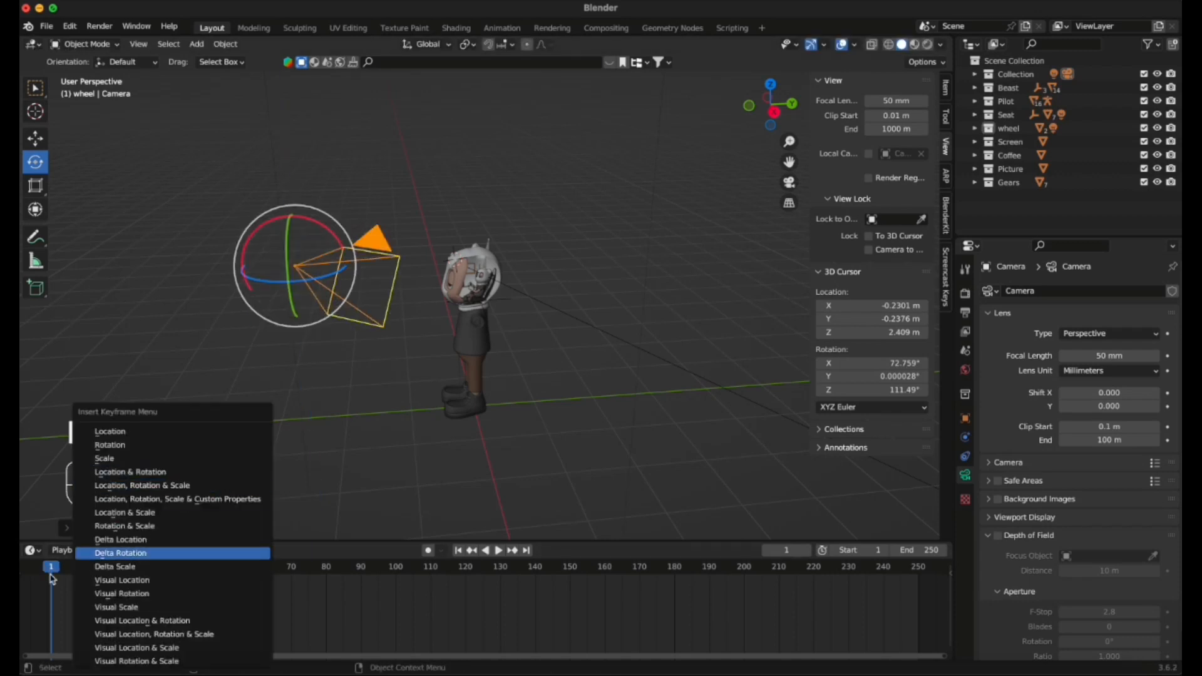
pyautogui.click(145, 440)
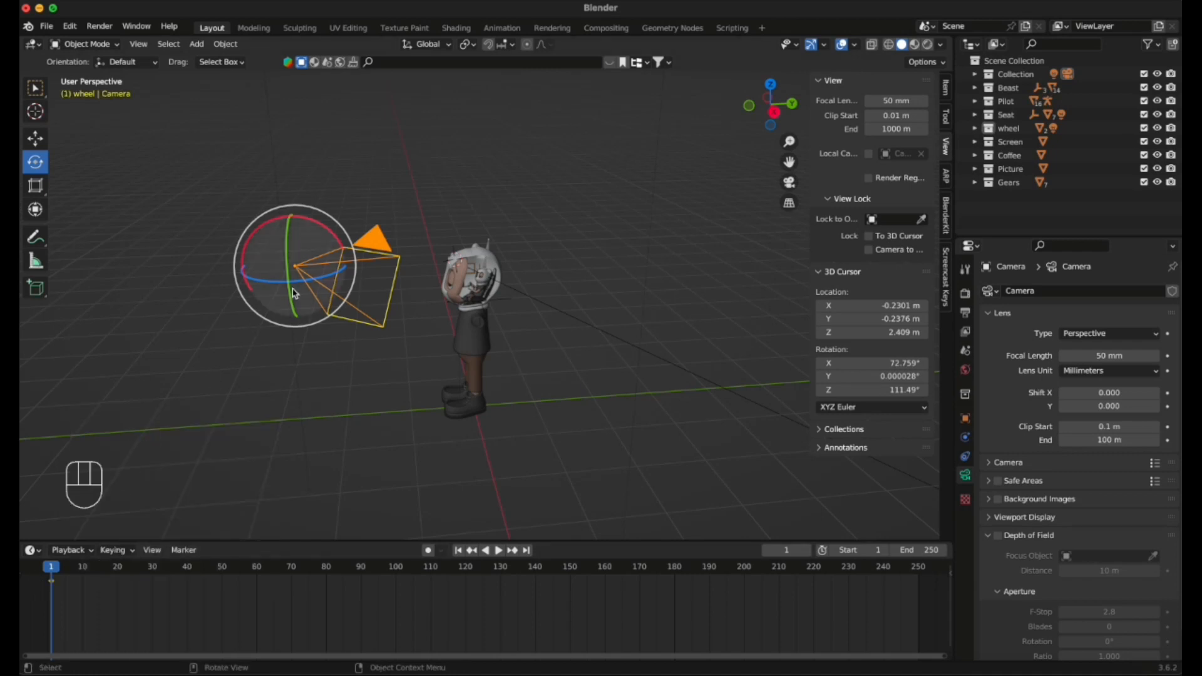
pyautogui.press('i')
pyautogui.click(325, 282)
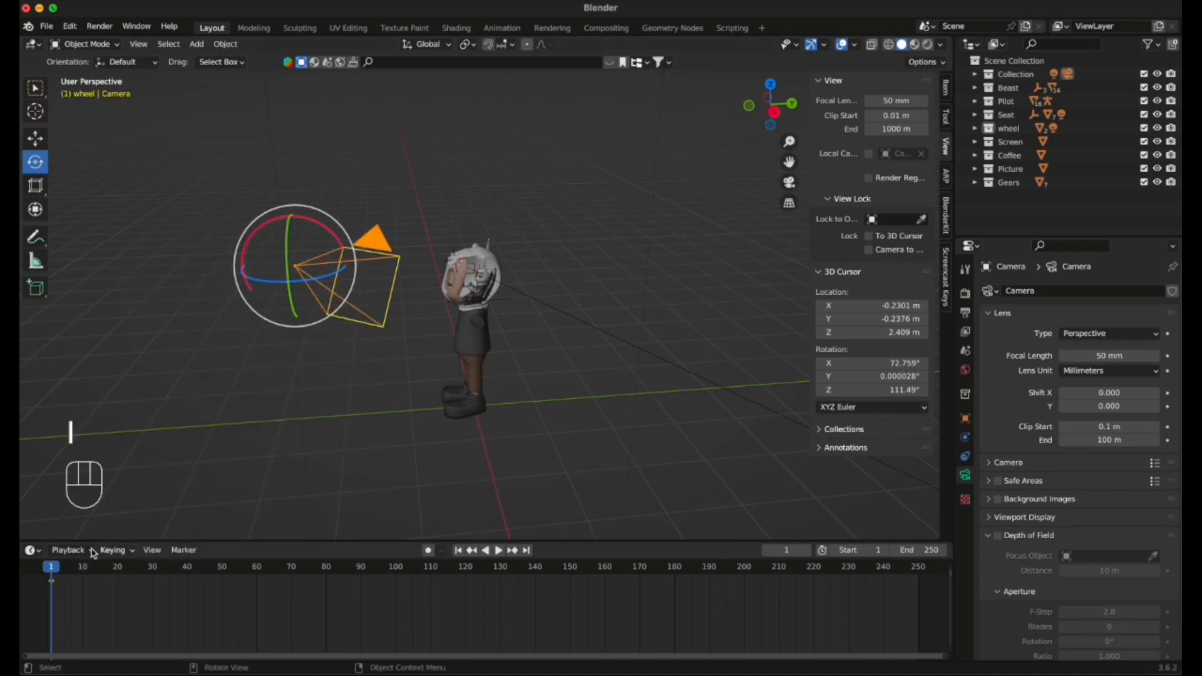
# Go to frame 70, try moving the camera along positive Y past the character, and undo that move.
pyautogui.press('space')
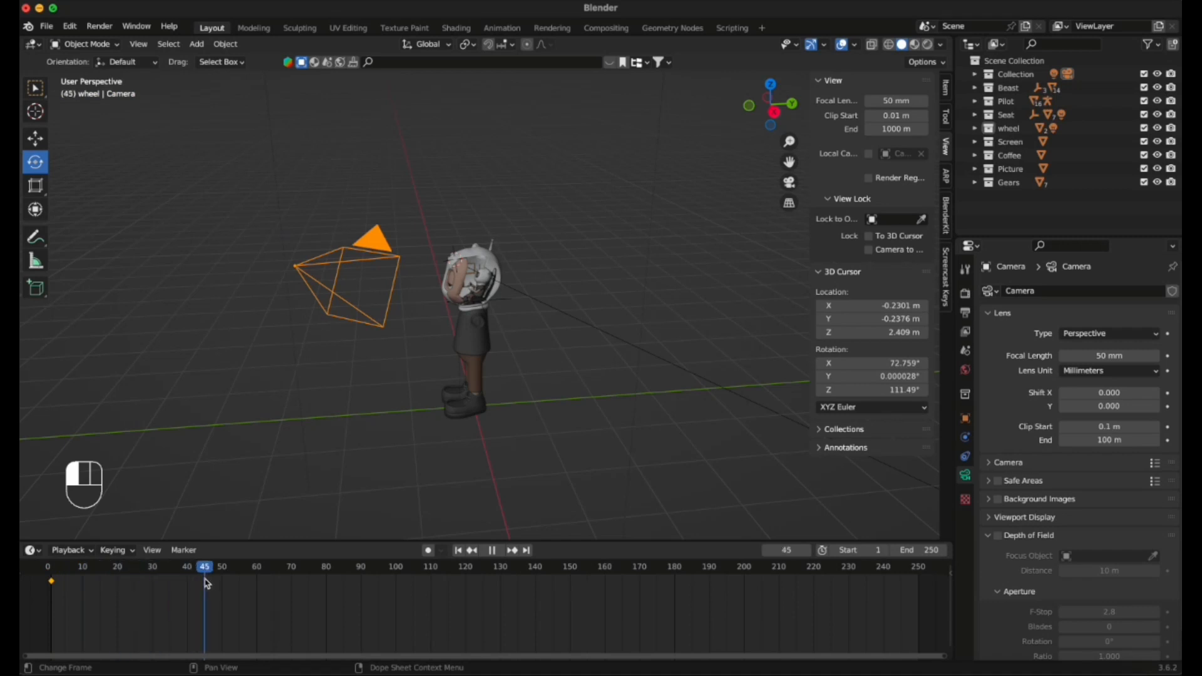
pyautogui.moveTo(205, 580); pyautogui.dragTo(294, 589)
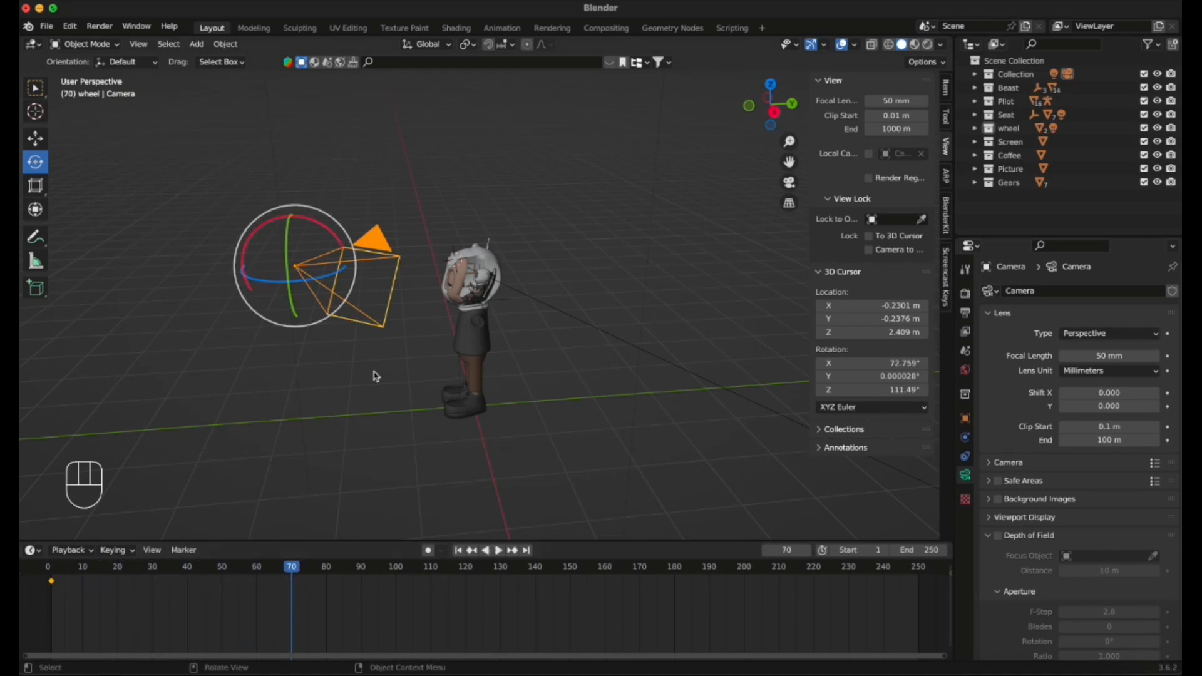
pyautogui.click(35, 138)
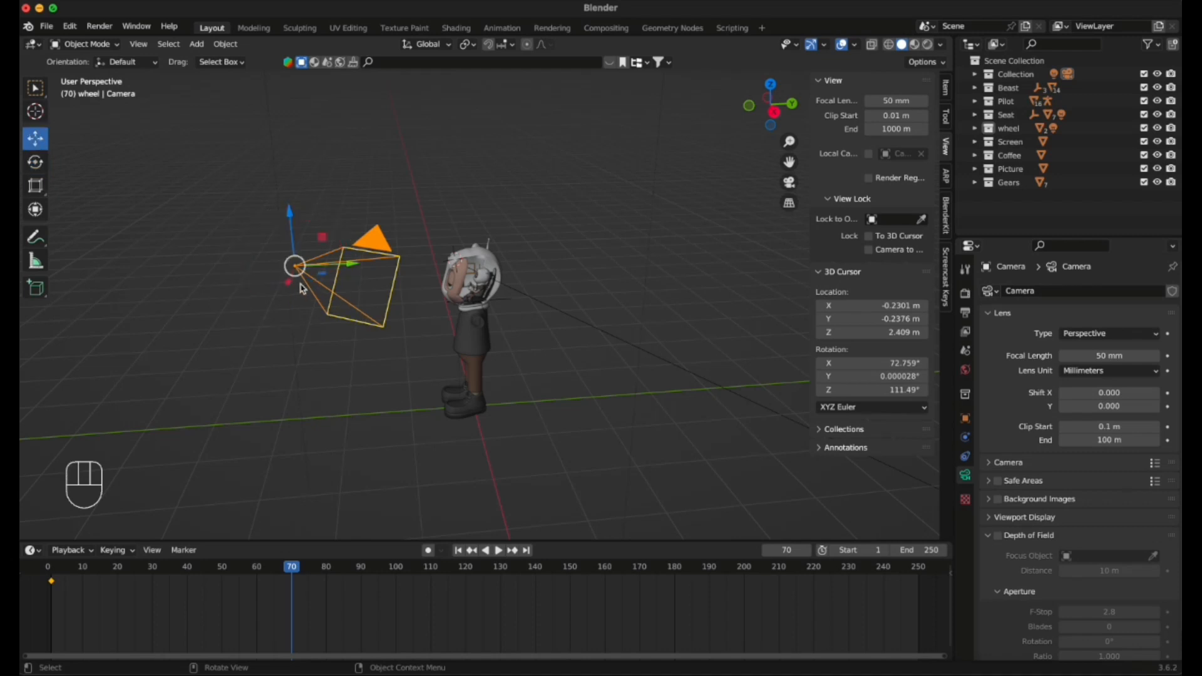
pyautogui.moveTo(354, 270); pyautogui.dragTo(488, 281)
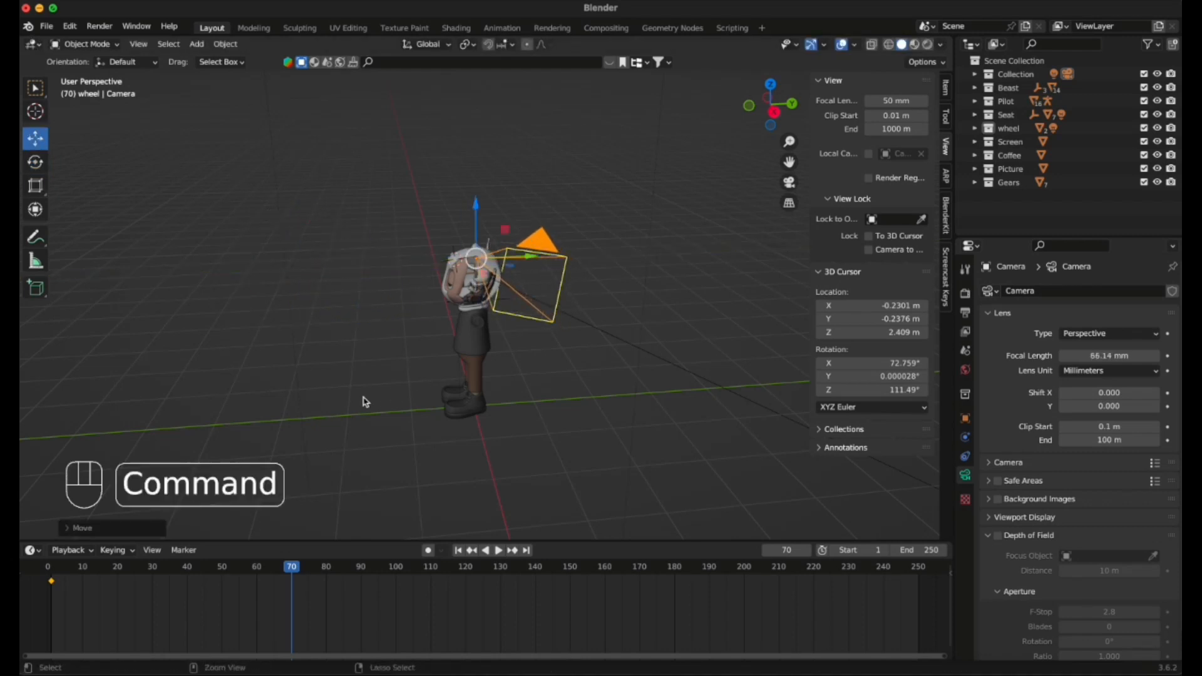
pyautogui.press('super+z')
# Move the camera to the open side of the head, rotate it toward the character, and keyframe it at frame 70.
pyautogui.moveTo(365, 399); pyautogui.dragTo(366, 336, button='middle')
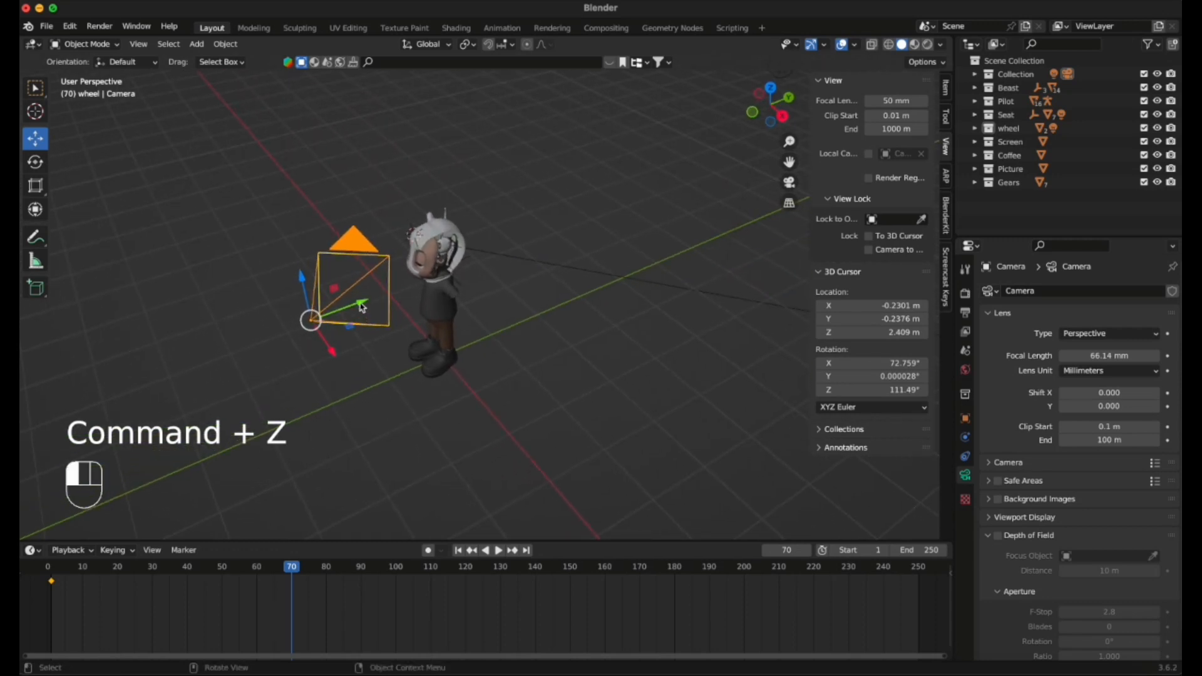
pyautogui.moveTo(361, 307); pyautogui.dragTo(525, 369)
pyautogui.click(35, 161)
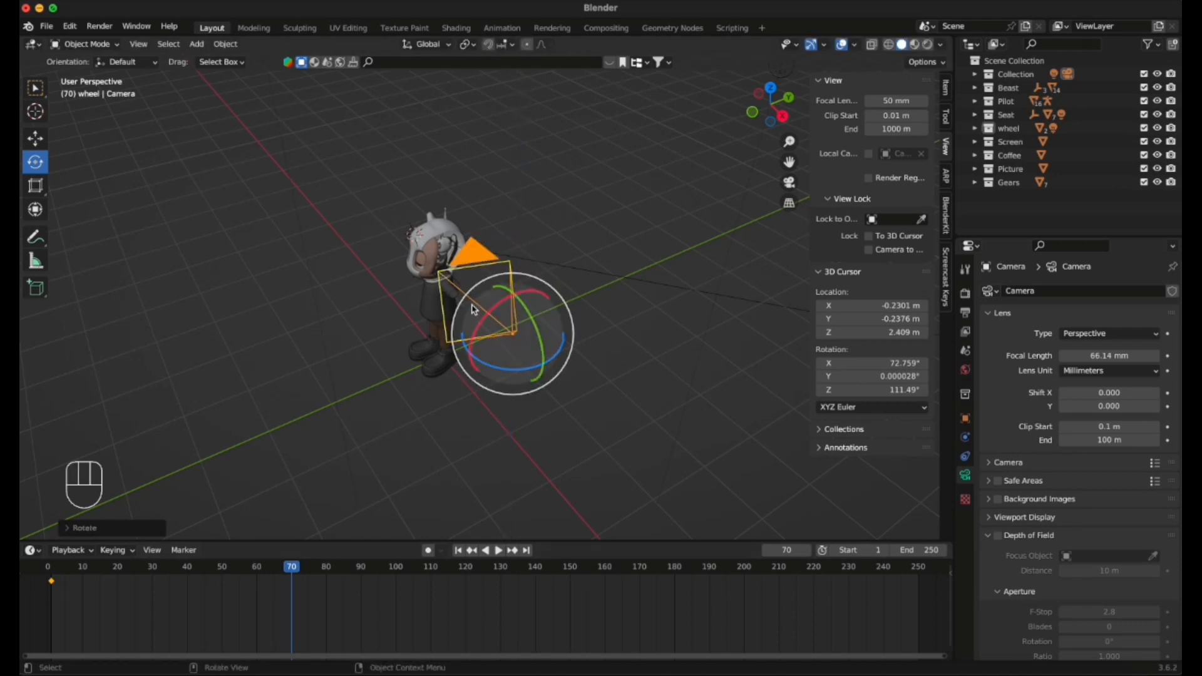
pyautogui.press('i')
pyautogui.click(451, 273)
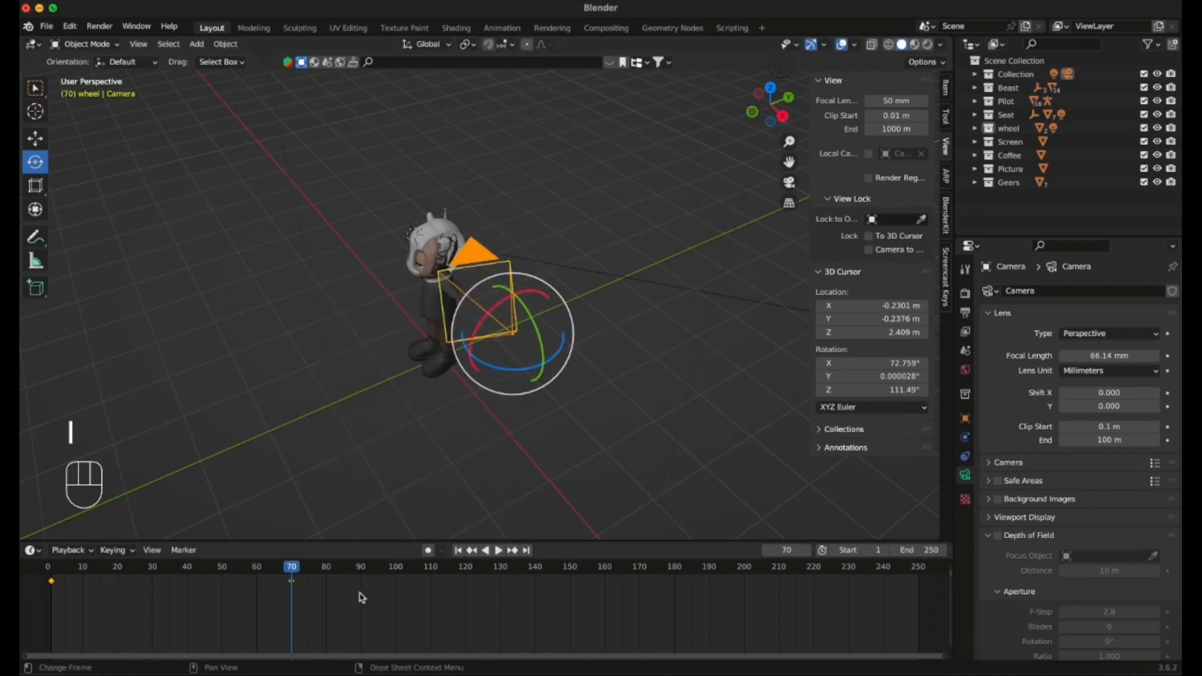
# Return to frame 1 and check the keyframed camera's framing through the camera view.
pyautogui.moveTo(296, 569); pyautogui.dragTo(51, 579)
pyautogui.click(789, 182)
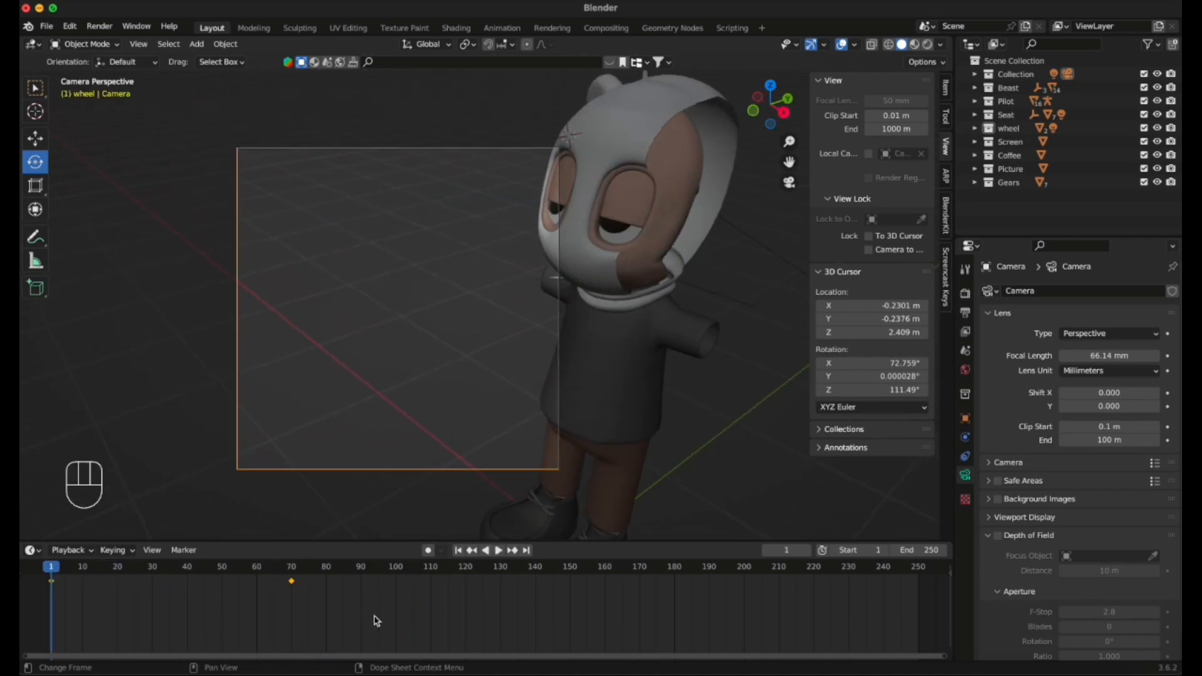
pyautogui.click(789, 182)
# Undo the camera's keyframes and its frame 70 placement, keeping only its position in front of the character.
pyautogui.press('super+z')
pyautogui.press('super+z')
pyautogui.press('super+z')
pyautogui.press('super+z')
pyautogui.press('super+z')
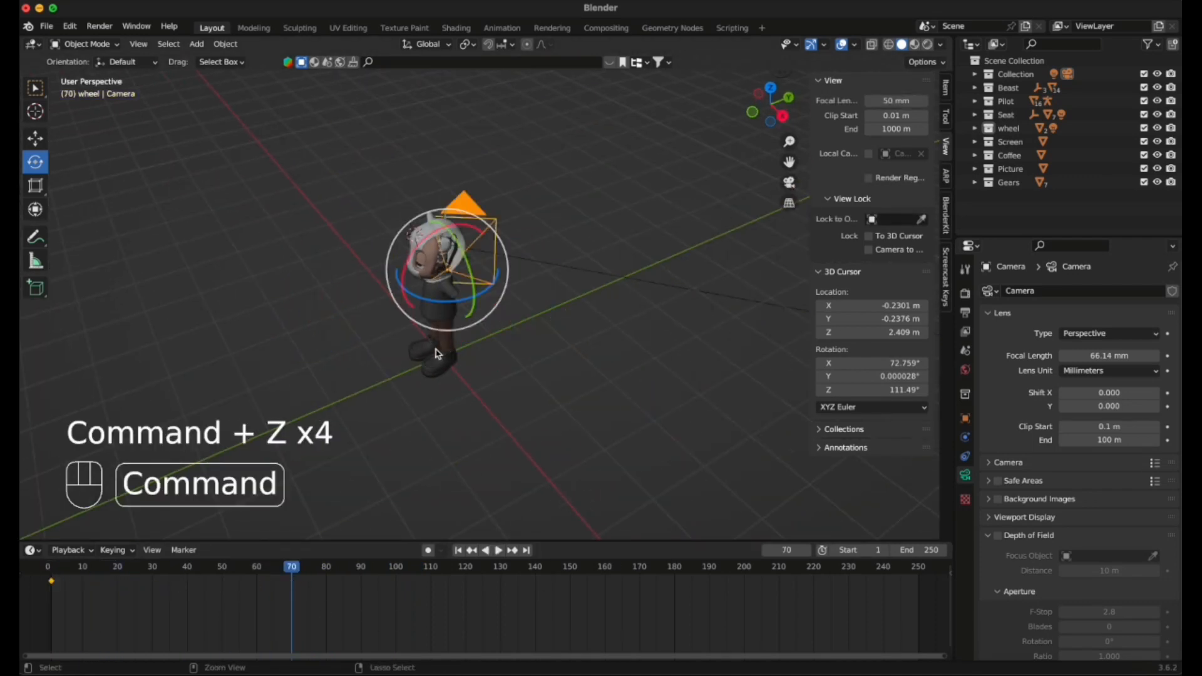
pyautogui.press('super+z')
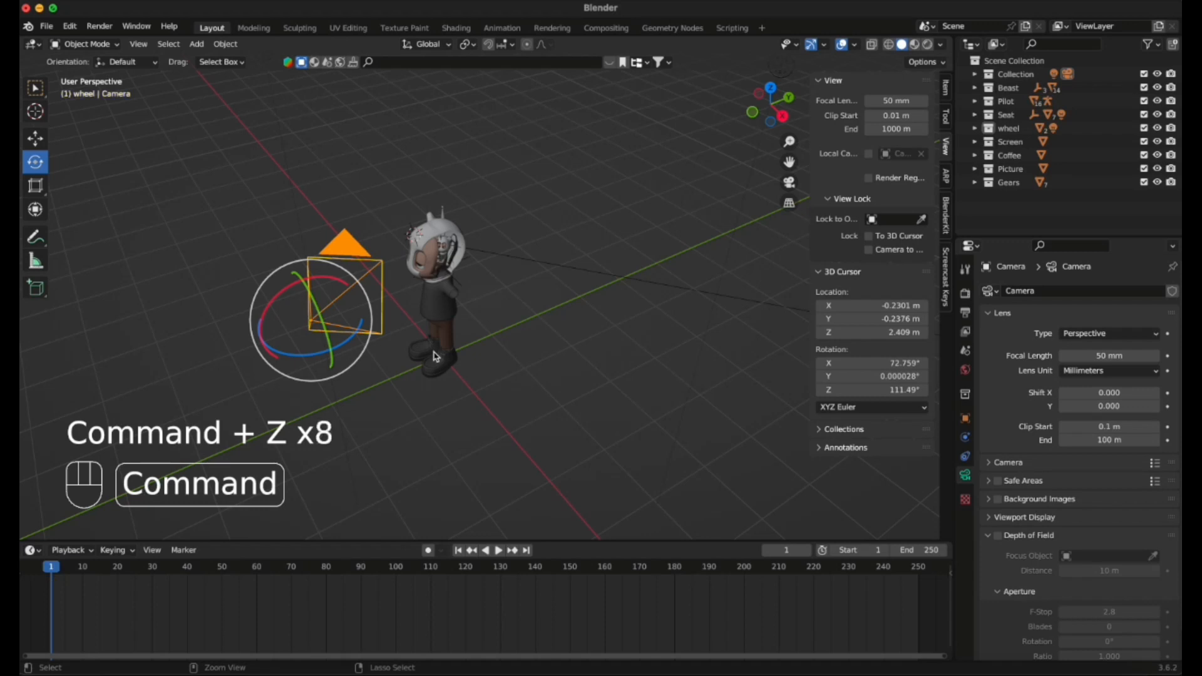
# Move the camera farther from the character along negative Y and check its framing through the camera view.
pyautogui.moveTo(501, 324); pyautogui.dragTo(463, 303, button='middle')
pyautogui.scroll(-3, 526, 296)
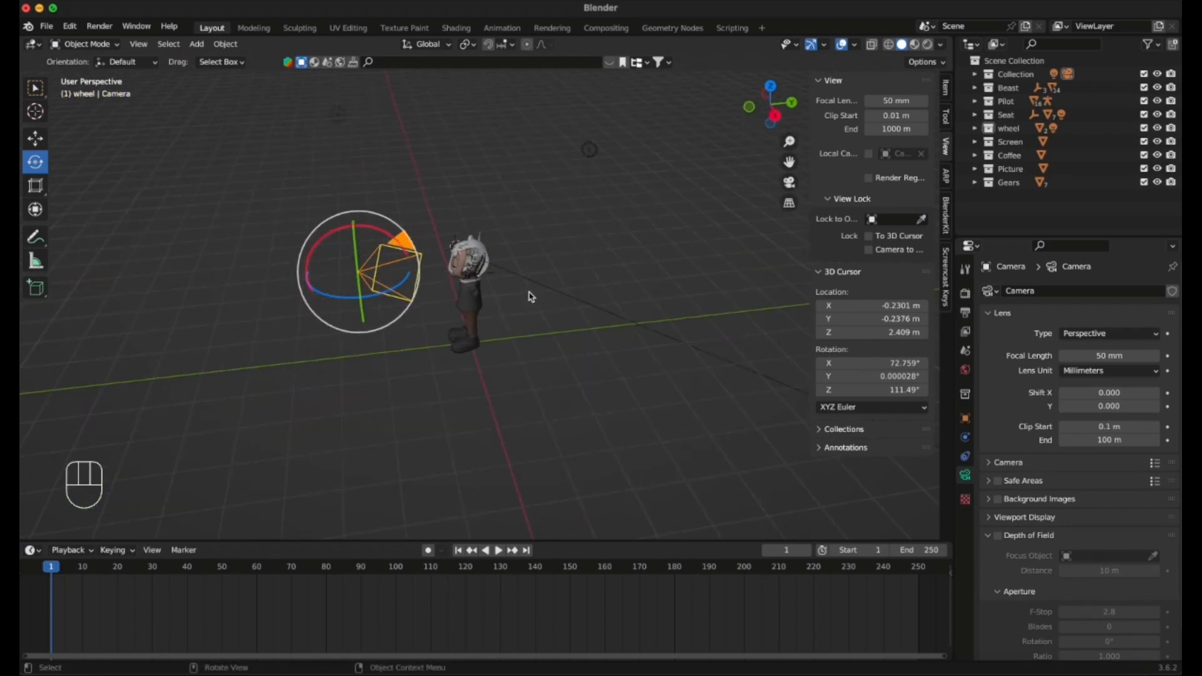
pyautogui.scroll(5, 525, 300)
pyautogui.click(524, 297)
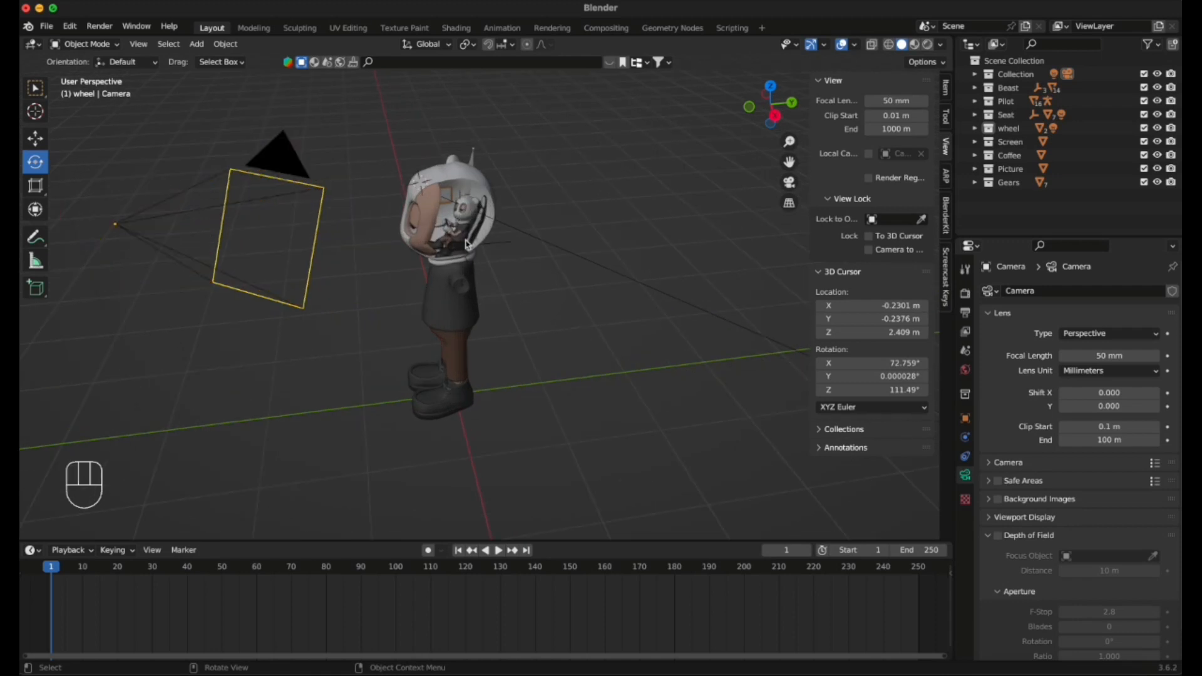
pyautogui.click(290, 187)
pyautogui.scroll(-2, 346, 326)
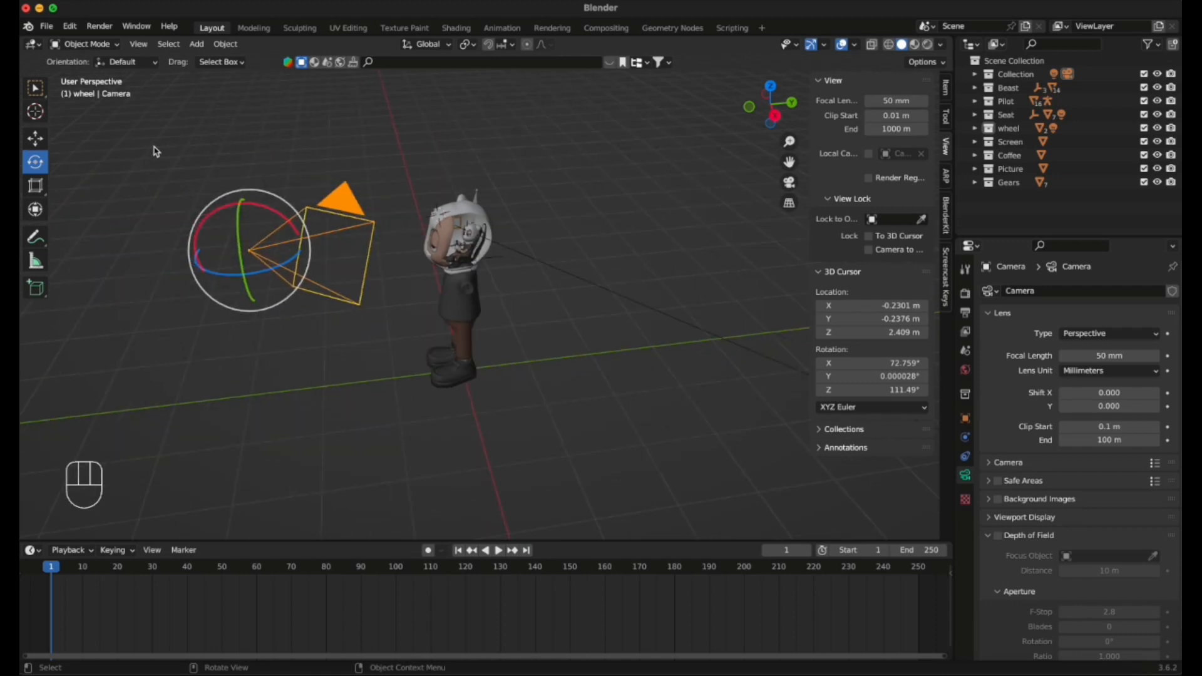
pyautogui.click(41, 140)
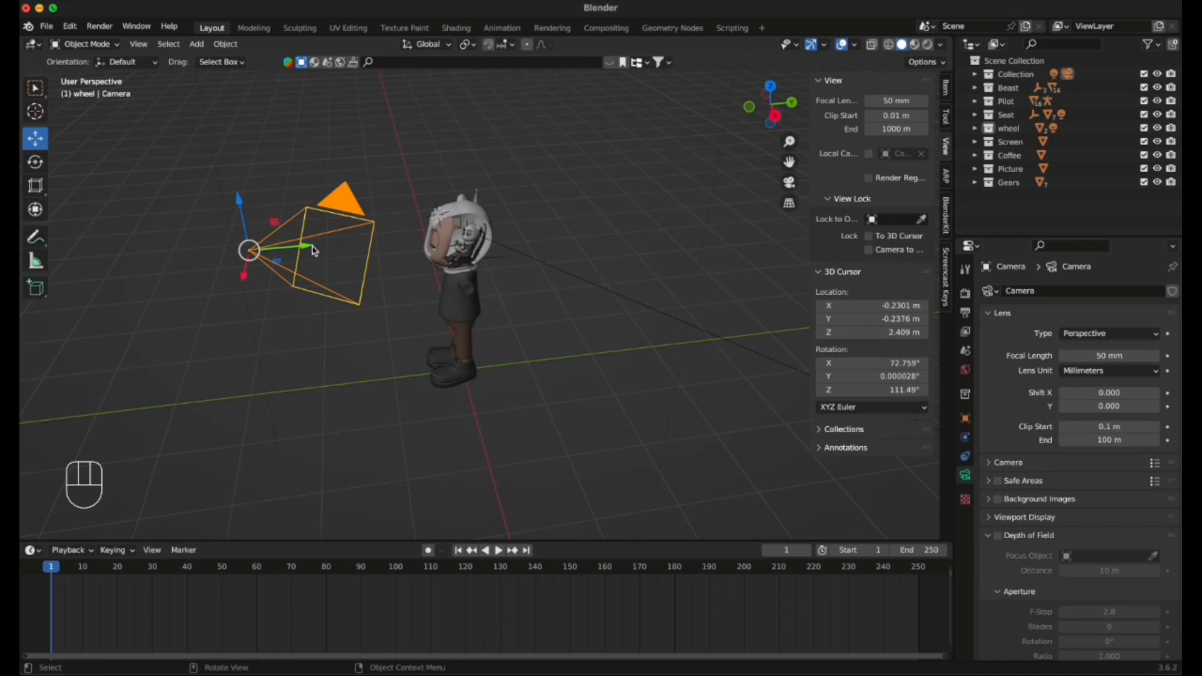
pyautogui.moveTo(314, 250); pyautogui.dragTo(175, 260)
pyautogui.click(789, 182)
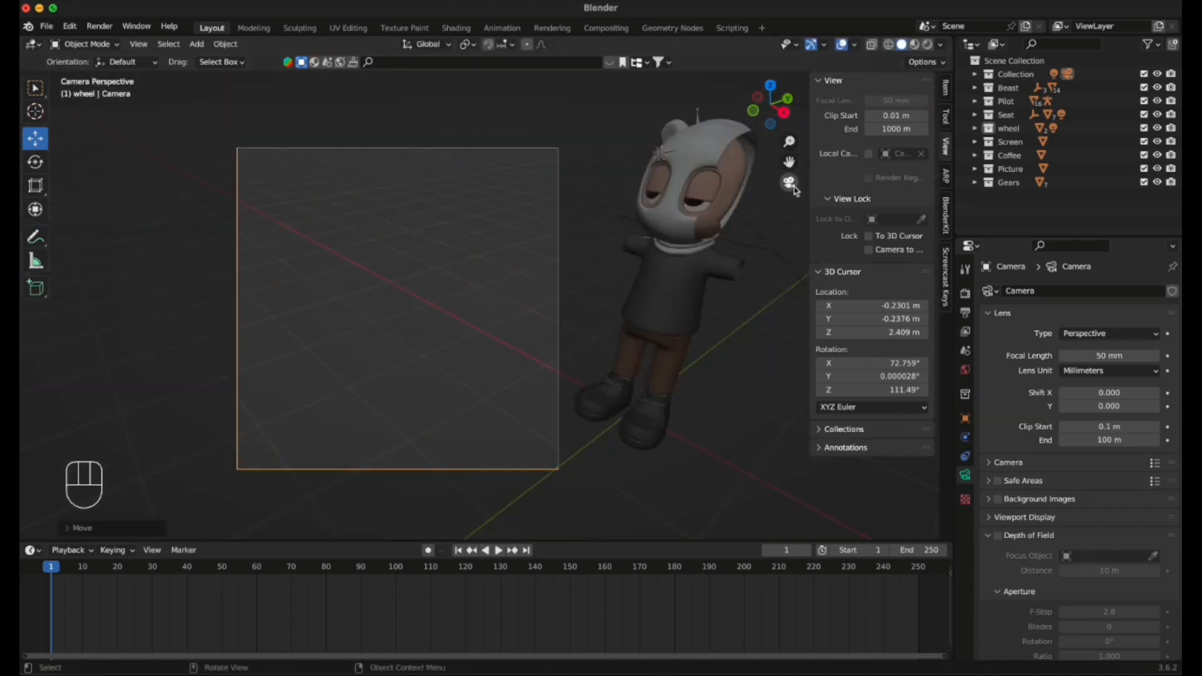
pyautogui.click(790, 183)
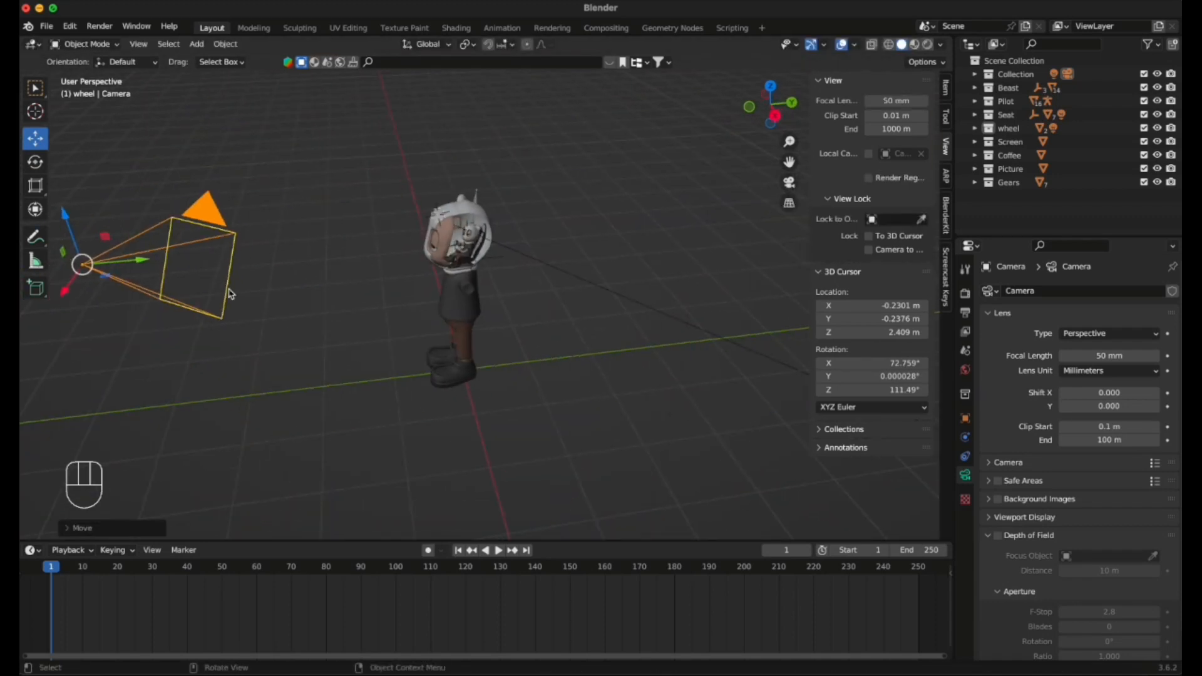
# Add a Track To constraint to the camera with the pilot's Tshirt.001 as target, and check the framing through the camera view.
pyautogui.click(967, 457)
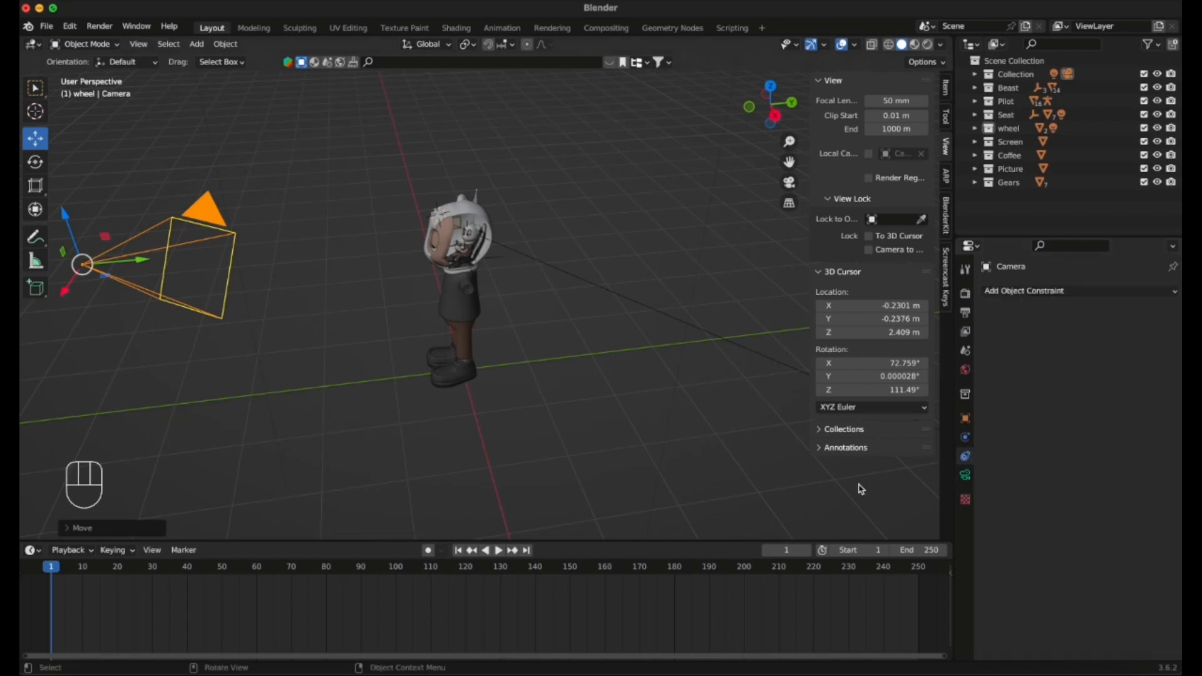
pyautogui.click(1077, 292)
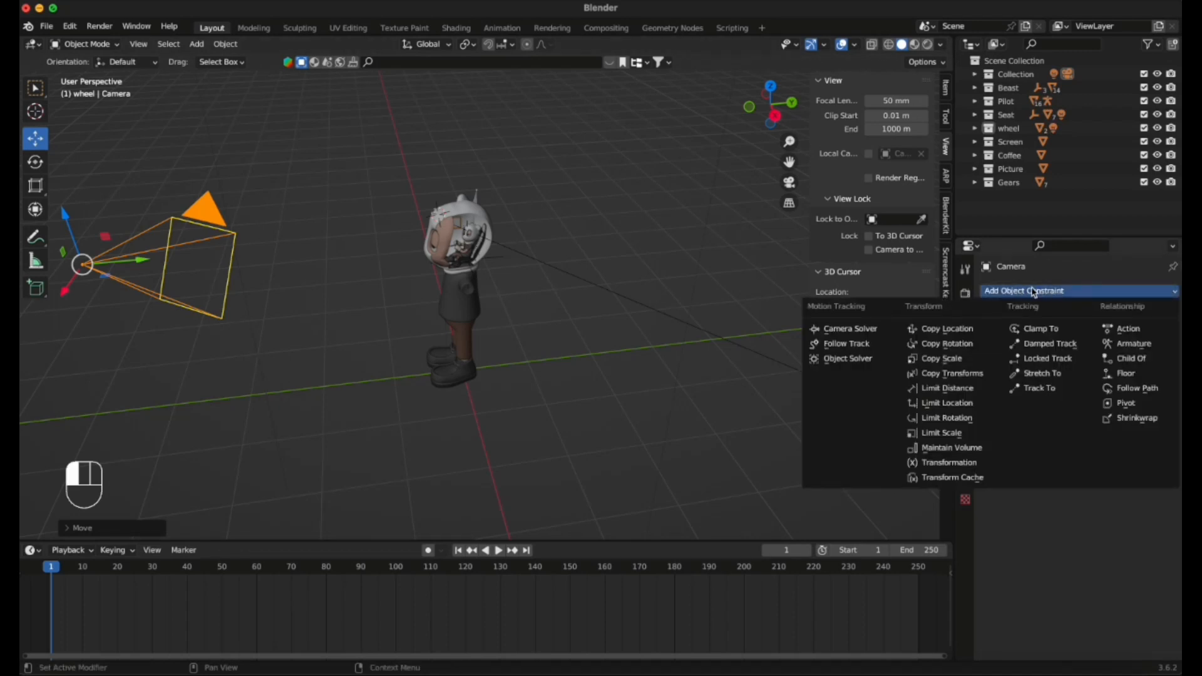
pyautogui.click(1046, 388)
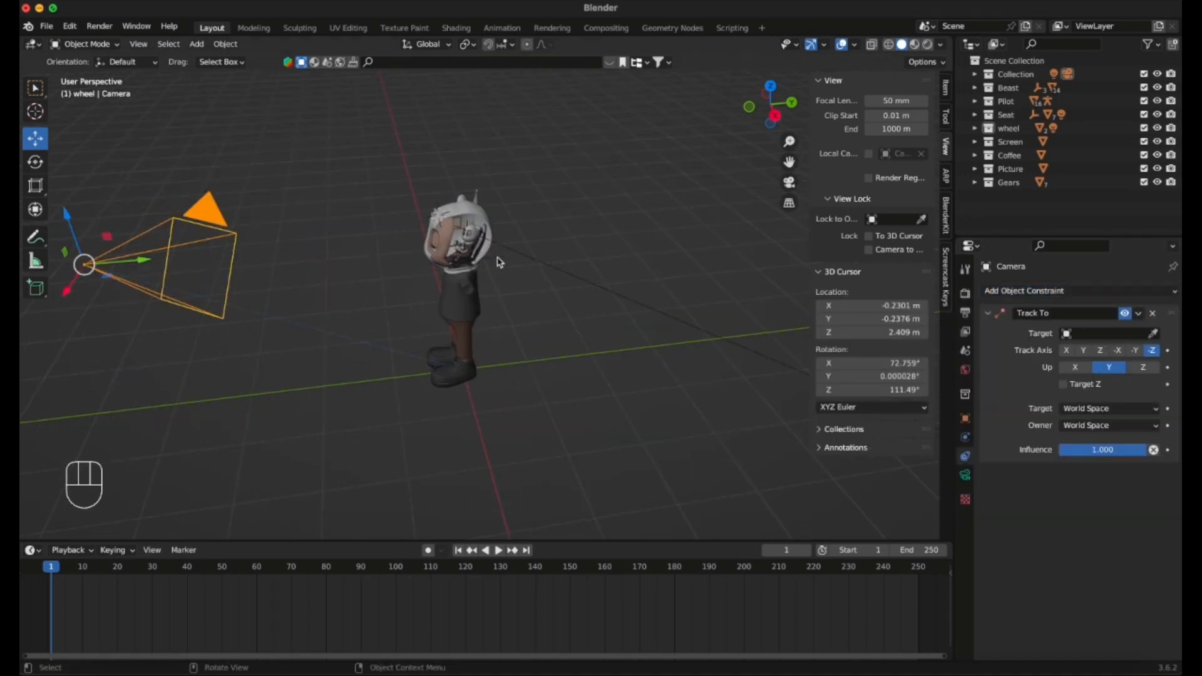
pyautogui.scroll(3, 500, 262)
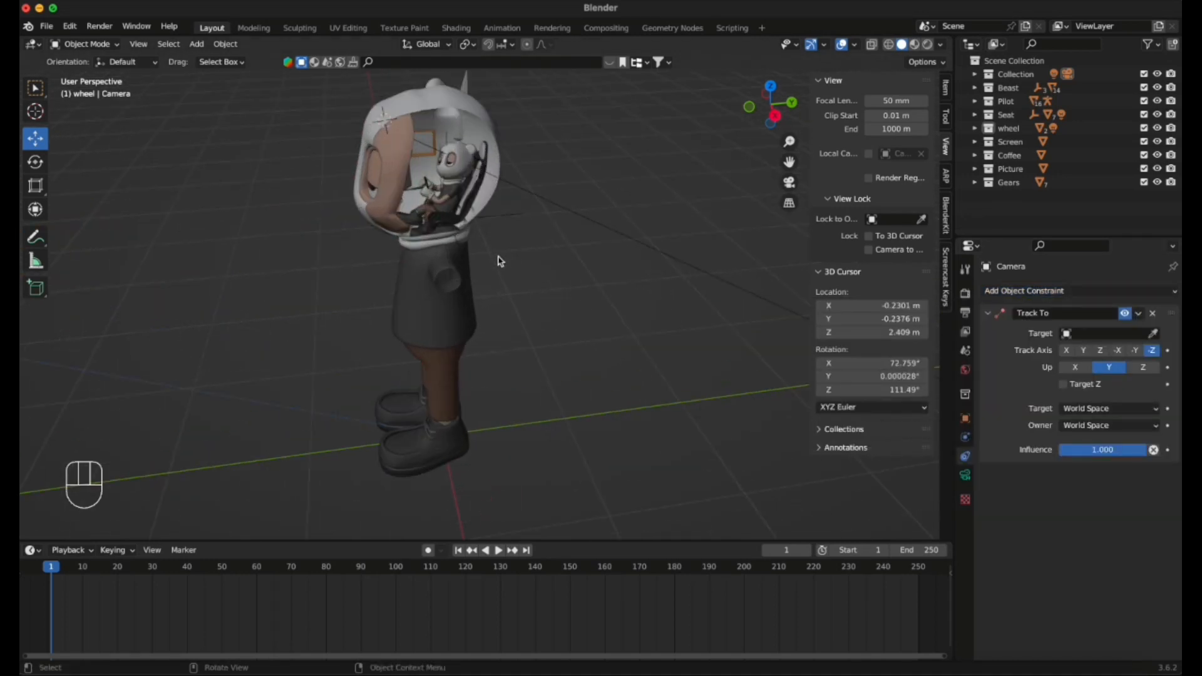
pyautogui.click(1153, 333)
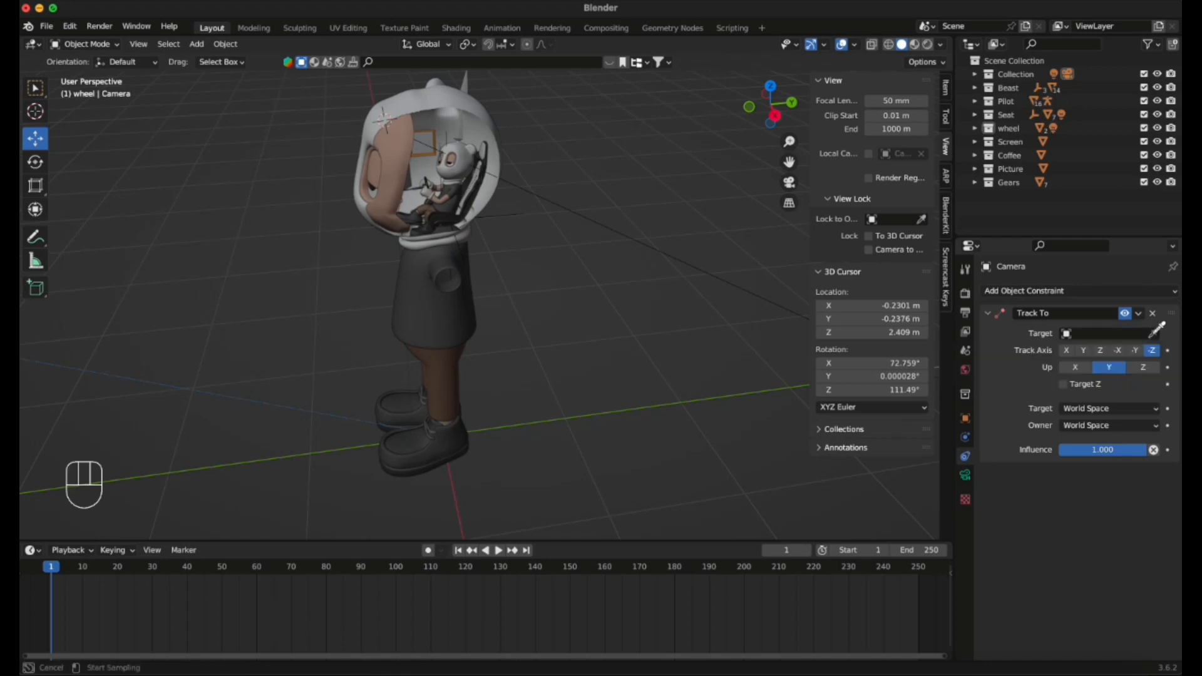
pyautogui.click(452, 180)
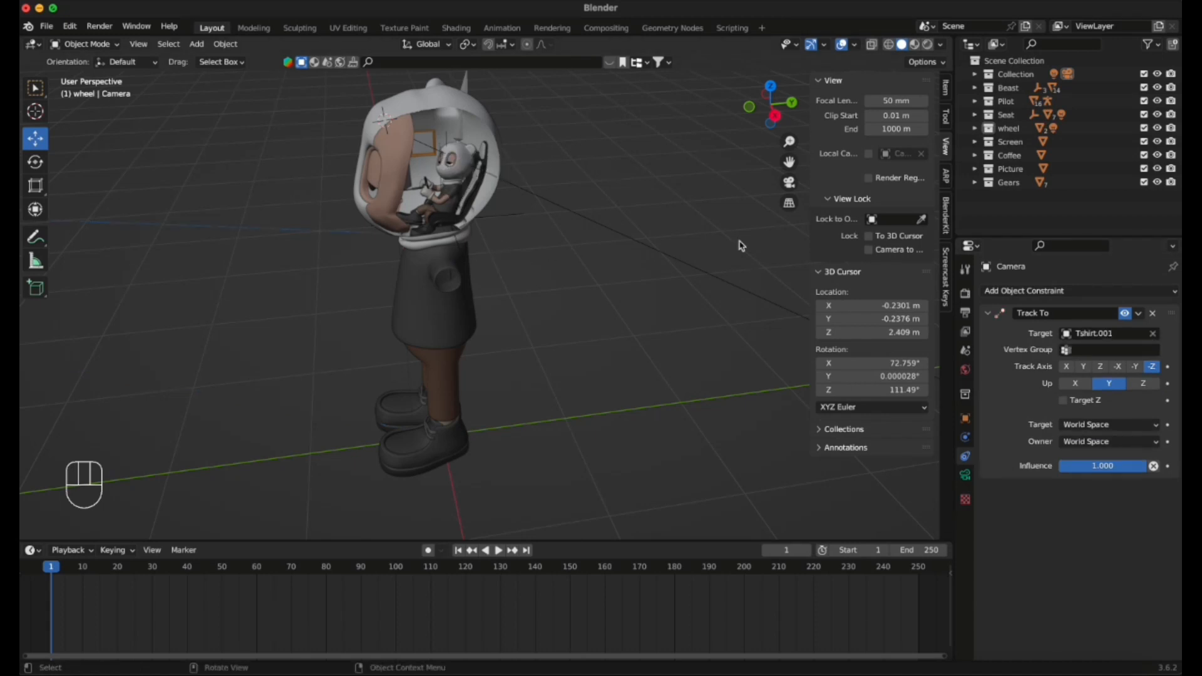
pyautogui.click(789, 184)
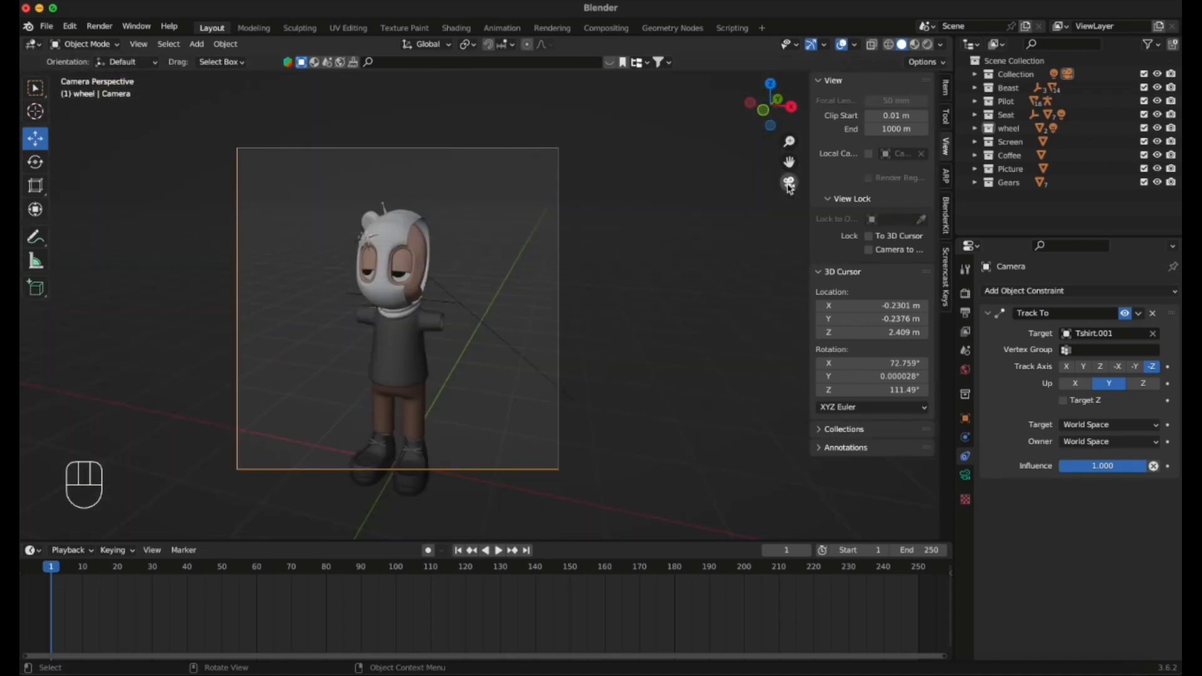
pyautogui.click(789, 184)
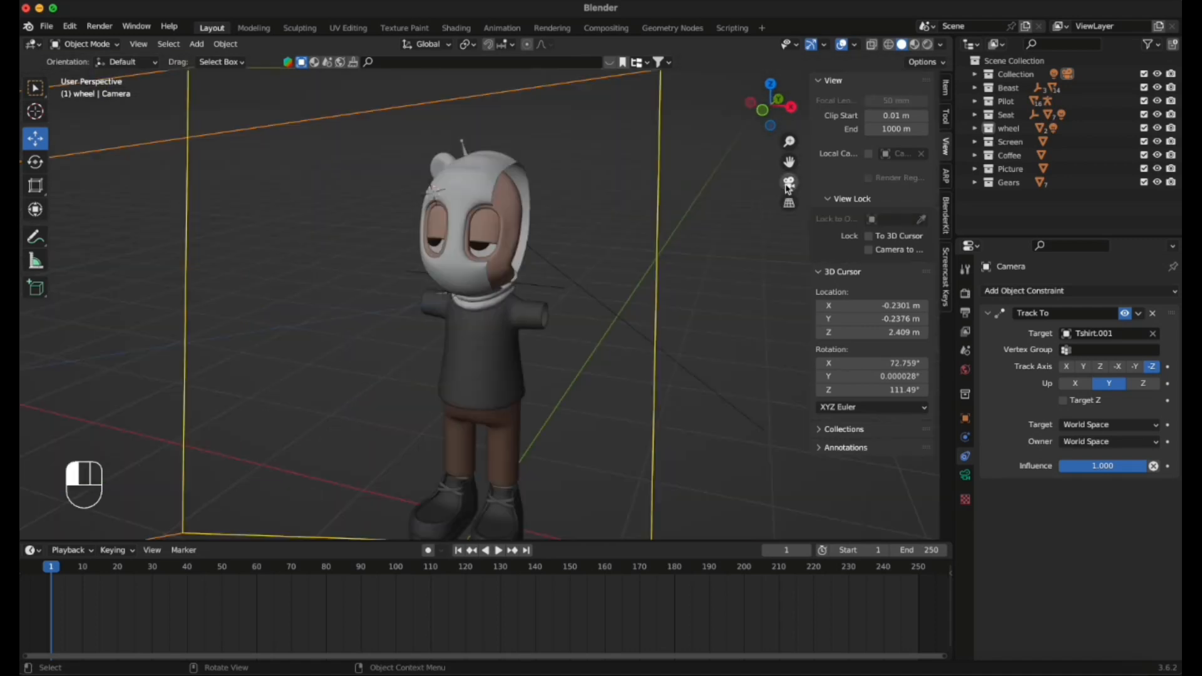
# Keyframe the camera's starting position in front of the character at frame 1.
pyautogui.scroll(-6, 452, 203)
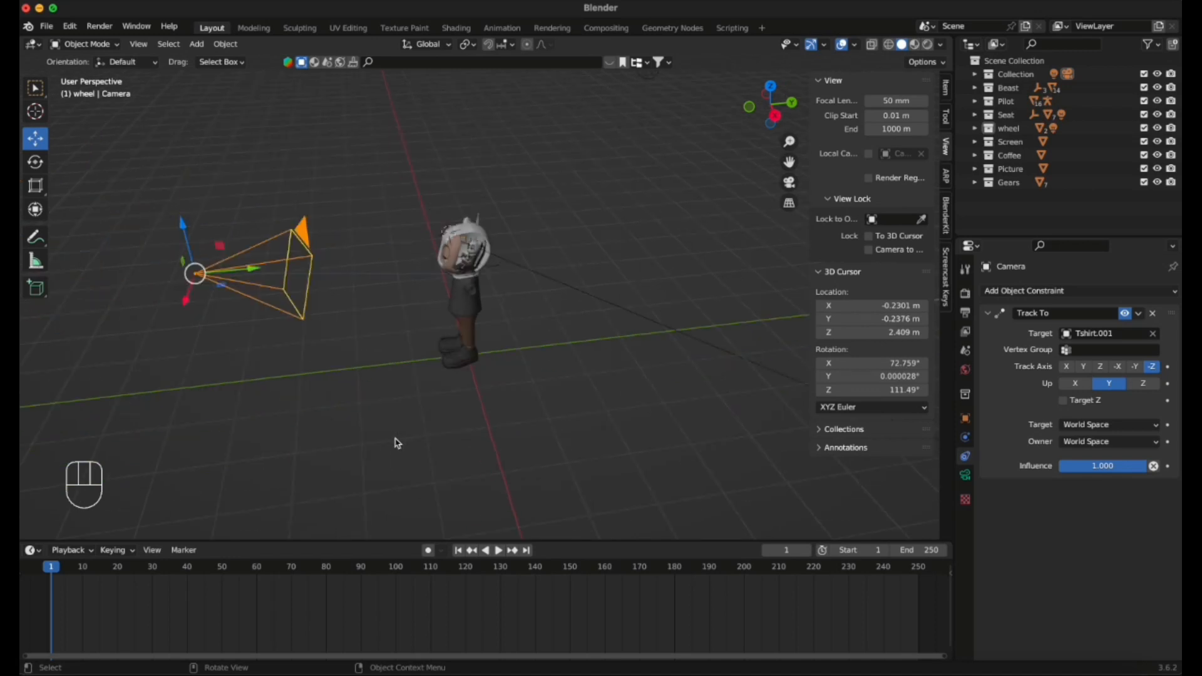
pyautogui.scroll(-2, 349, 380)
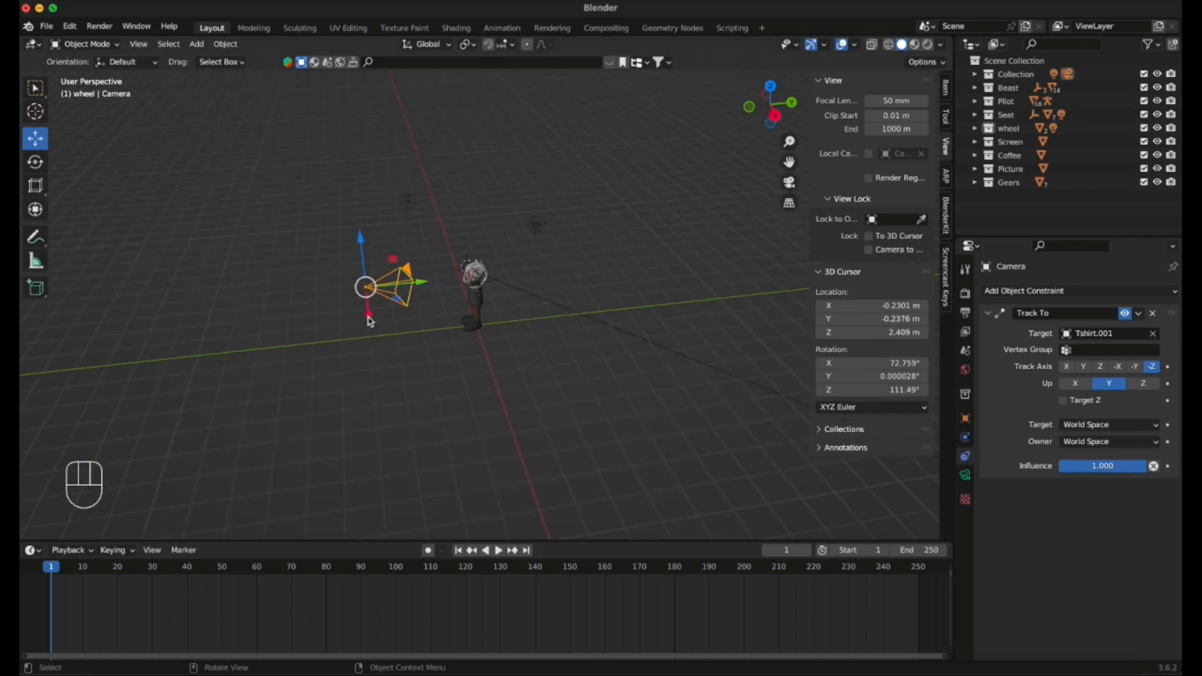
pyautogui.press('i')
pyautogui.click(388, 288)
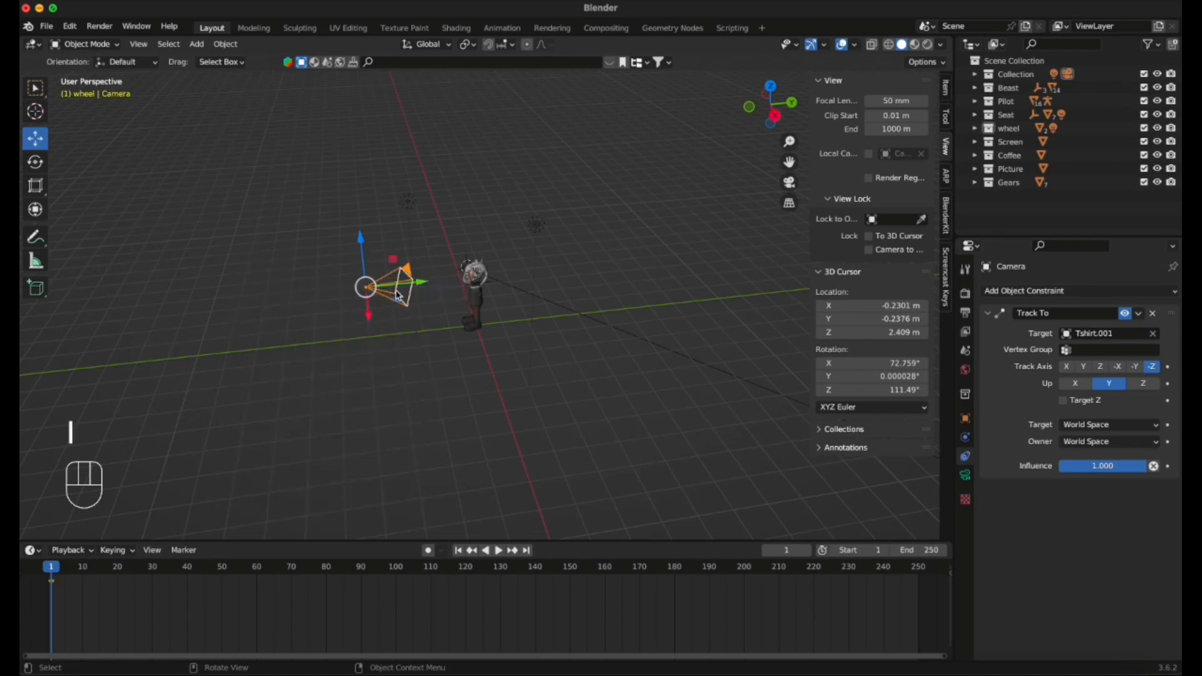
pyautogui.press('i')
pyautogui.click(383, 303)
# Move the camera behind the character on the open side of the head and keyframe it at frame 60.
pyautogui.moveTo(372, 322); pyautogui.dragTo(335, 465)
pyautogui.moveTo(429, 413); pyautogui.dragTo(872, 441)
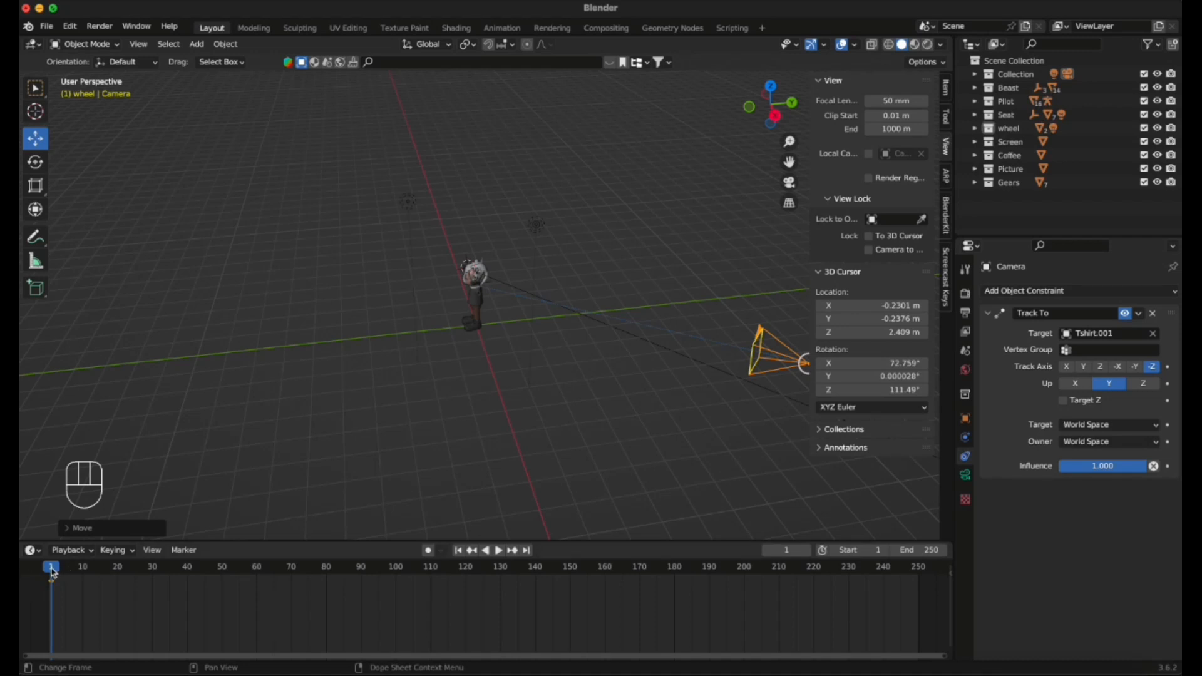
pyautogui.moveTo(53, 572); pyautogui.dragTo(259, 586)
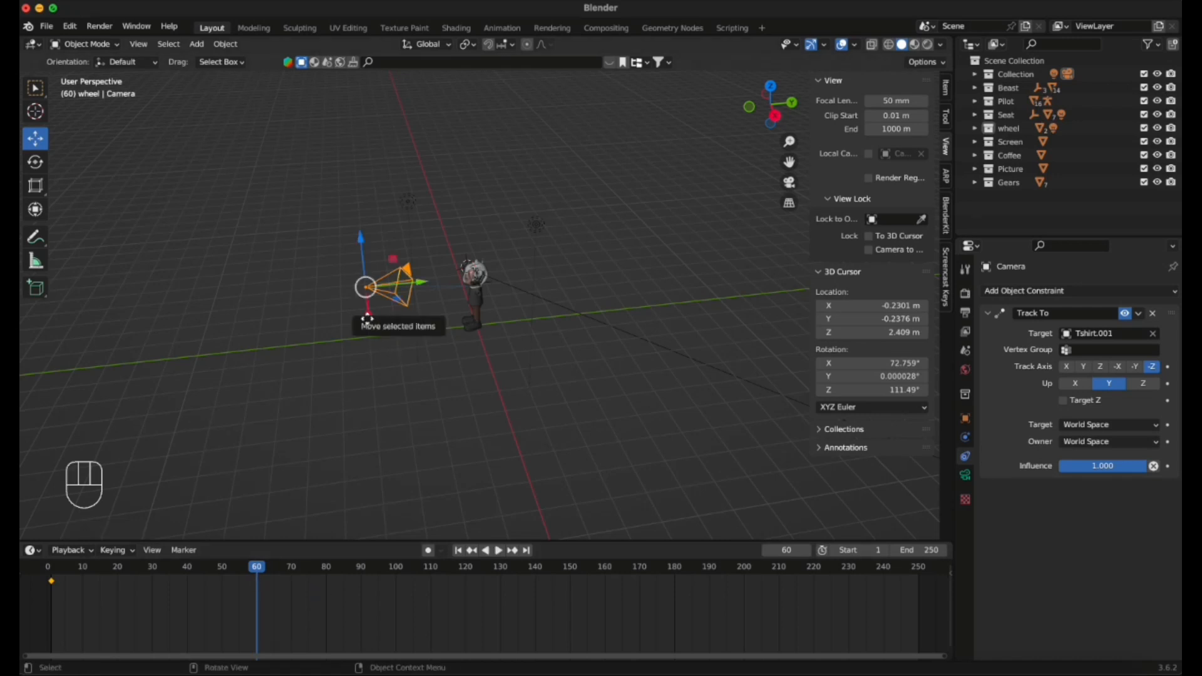
pyautogui.moveTo(367, 289); pyautogui.dragTo(794, 403)
pyautogui.press('i')
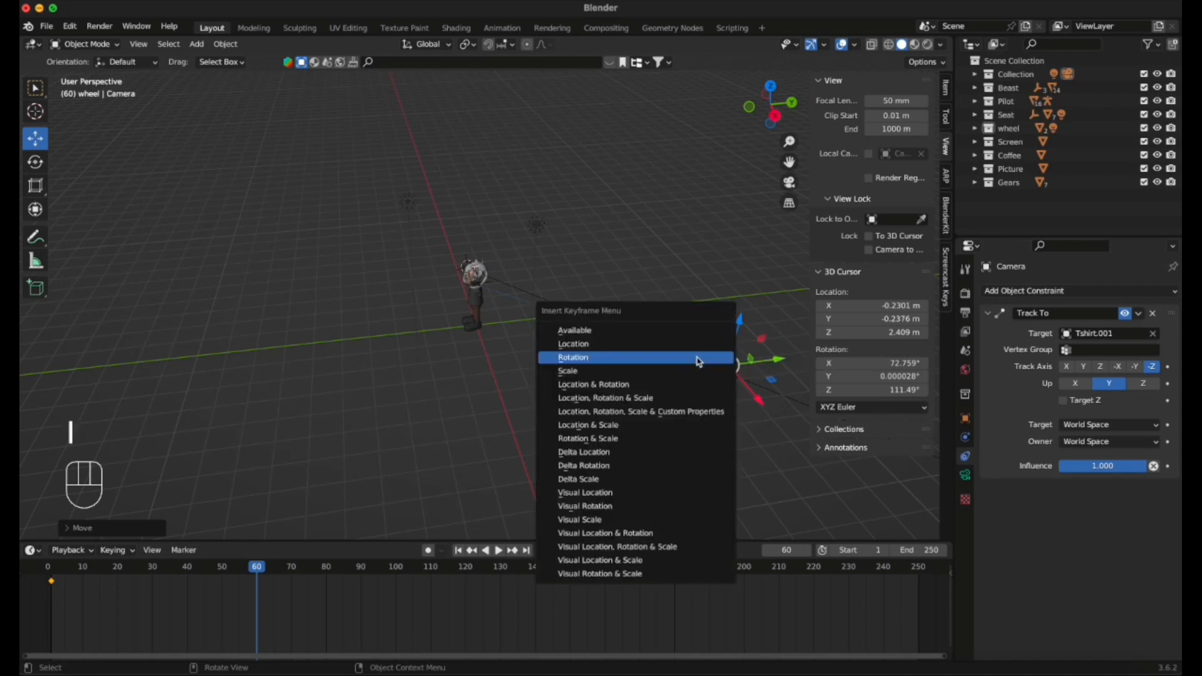
pyautogui.click(684, 336)
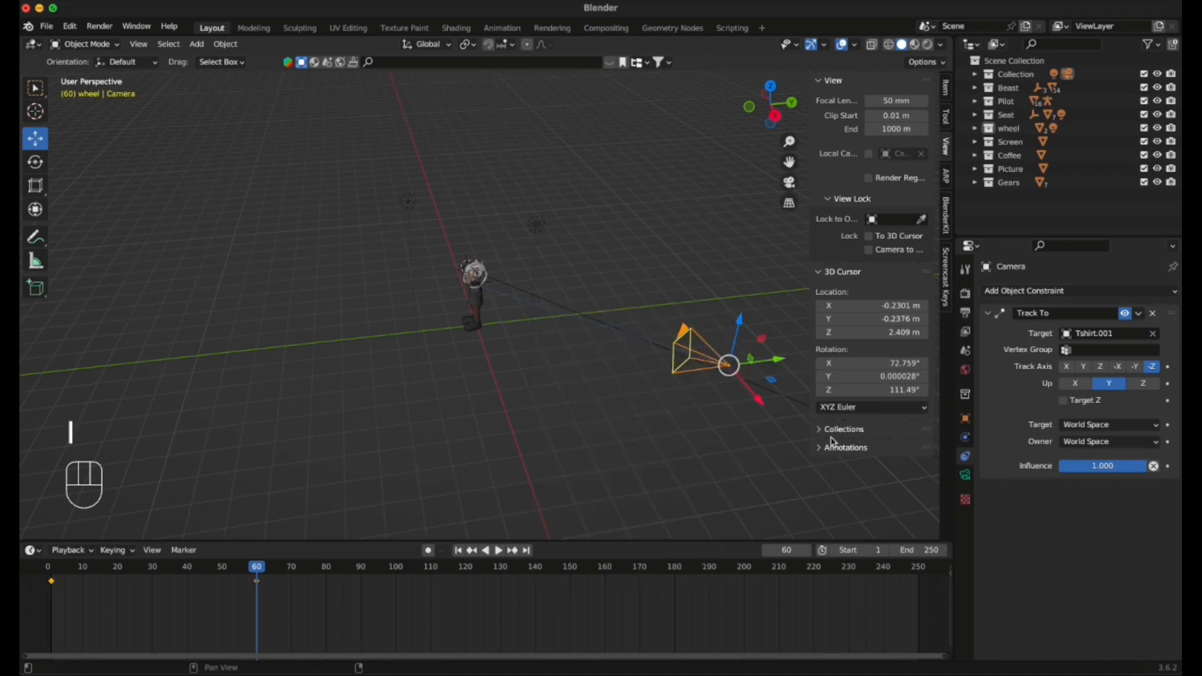
# At frame 100, raise the camera high behind the character and keyframe its available channels.
pyautogui.moveTo(262, 568); pyautogui.dragTo(397, 572)
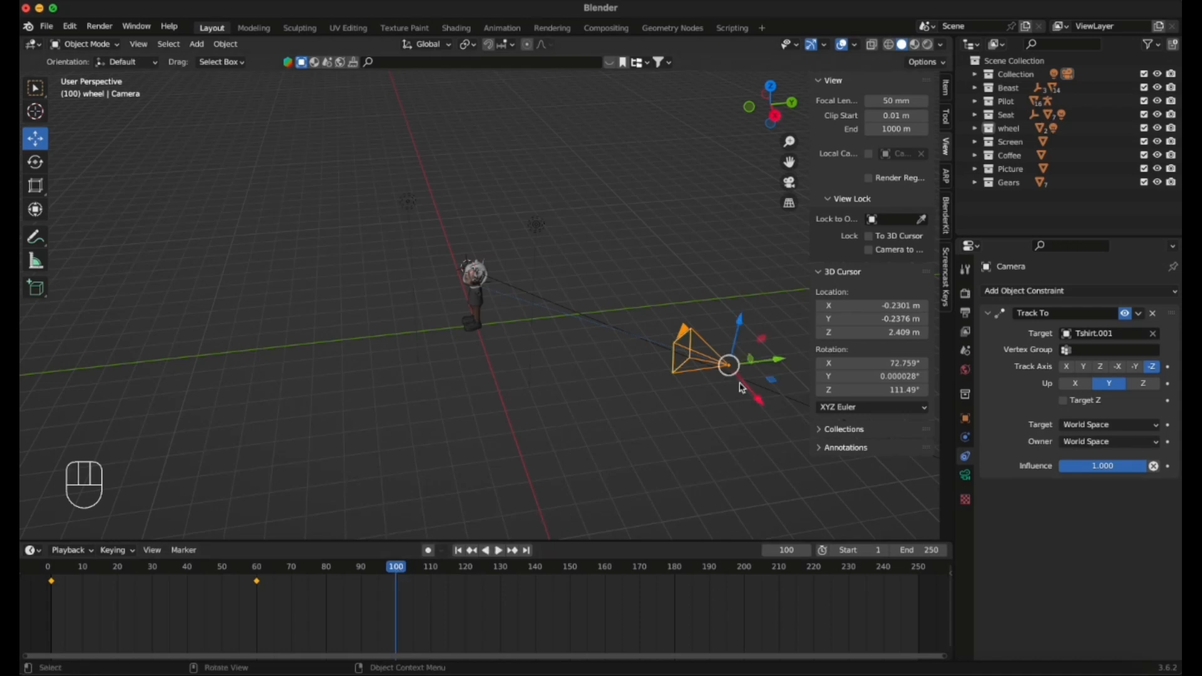
pyautogui.moveTo(744, 330); pyautogui.dragTo(796, 229)
pyautogui.scroll(-1, 682, 350)
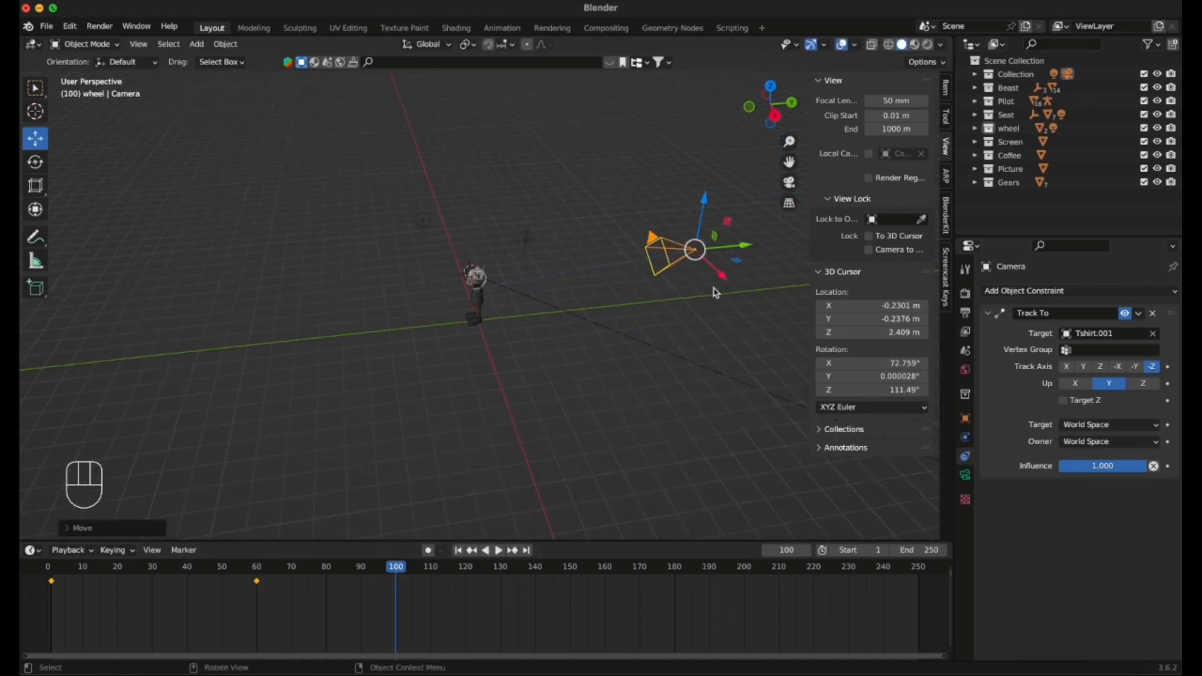
pyautogui.moveTo(724, 279); pyautogui.dragTo(605, 276)
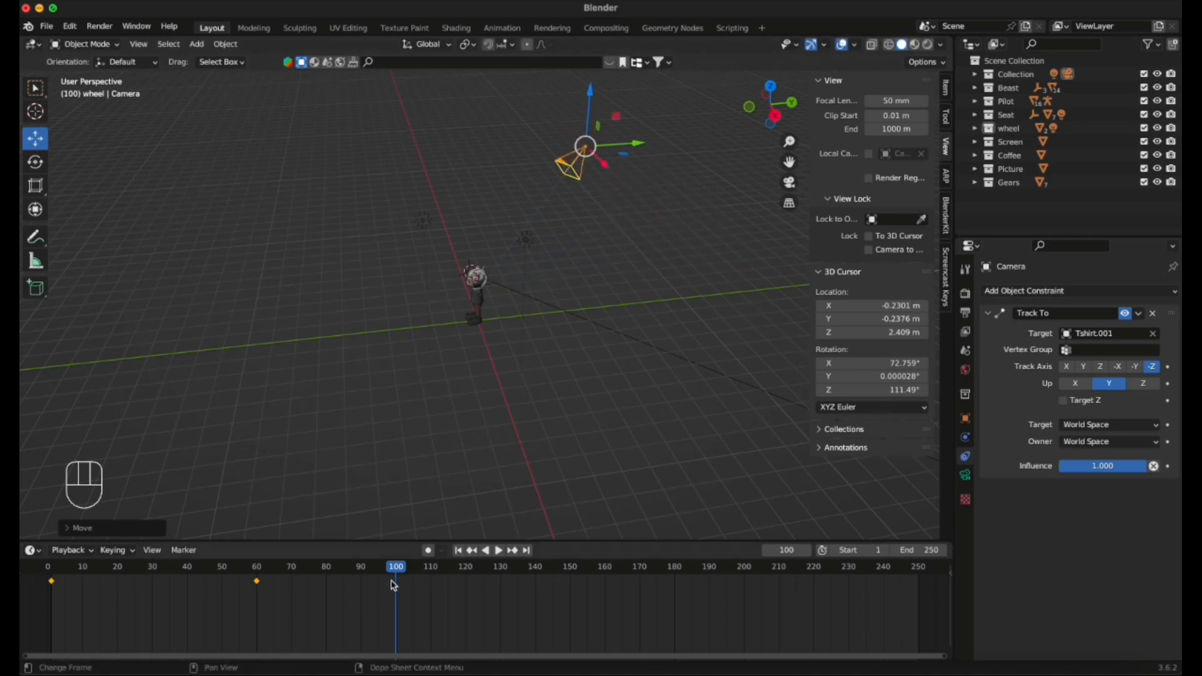
pyautogui.press('i')
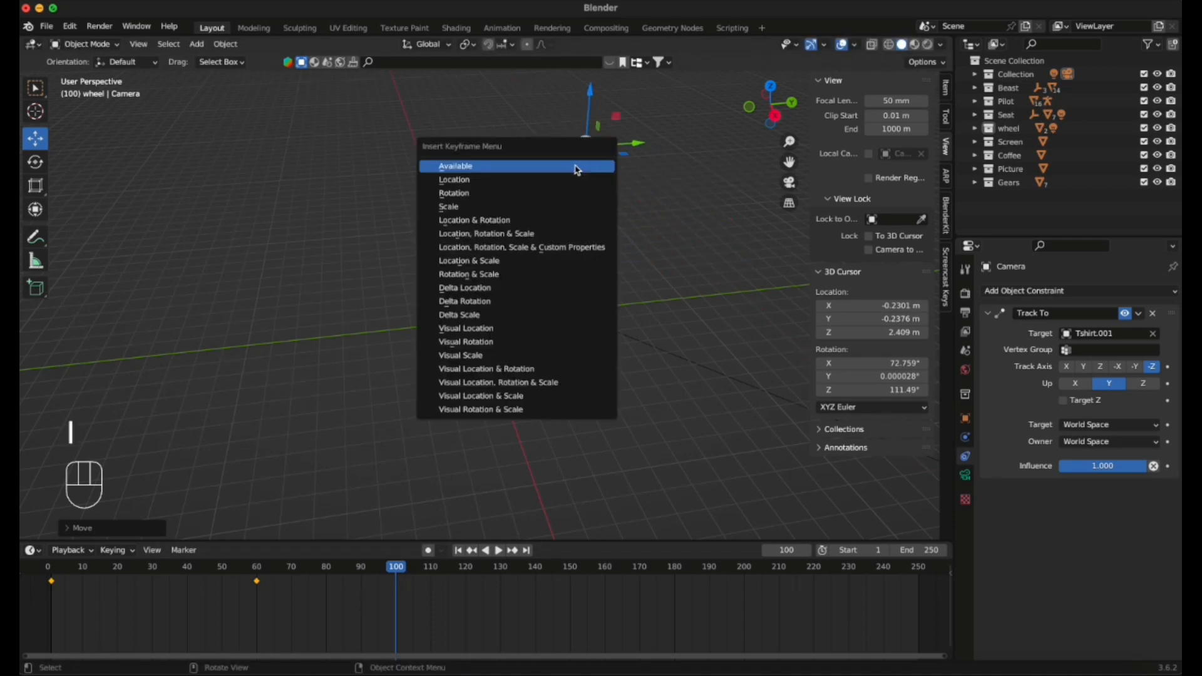
pyautogui.click(577, 166)
# Move the camera far in front of the character and overwrite its frame 100 keyframe using the Available option.
pyautogui.moveTo(643, 149); pyautogui.dragTo(257, 150)
pyautogui.moveTo(204, 194); pyautogui.dragTo(187, 322)
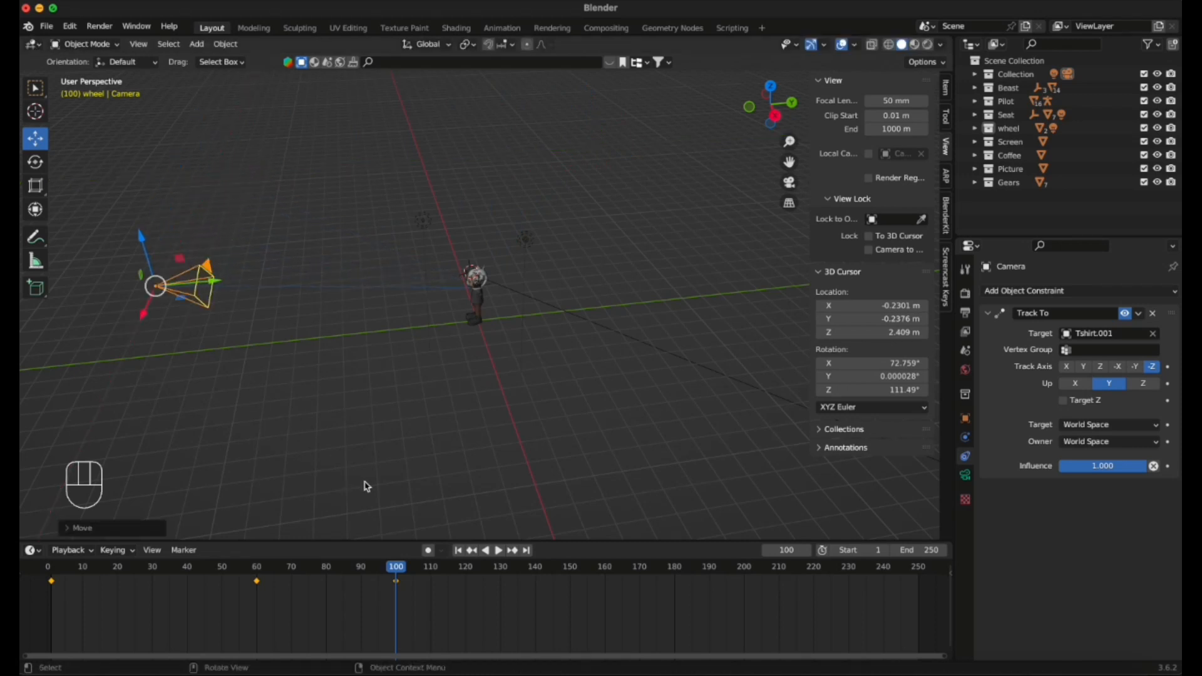
pyautogui.press('i')
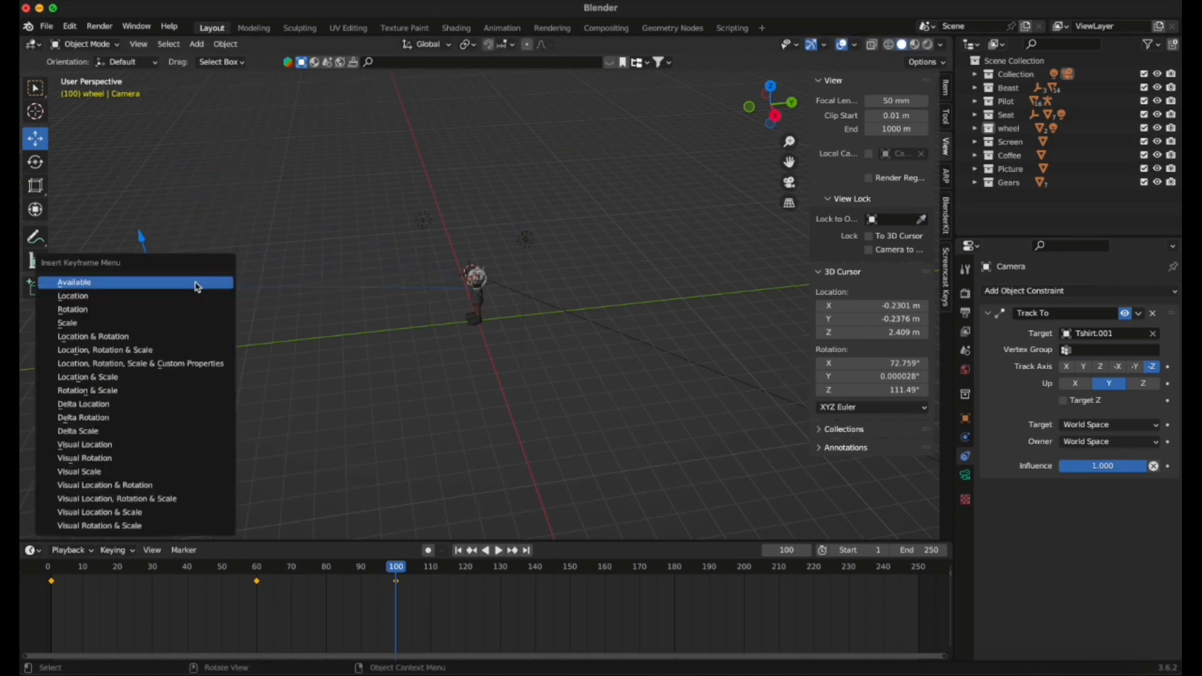
pyautogui.click(198, 287)
# Play the camera animation from frame 1 through the camera view, and return to the perspective view at frame 100.
pyautogui.click(787, 184)
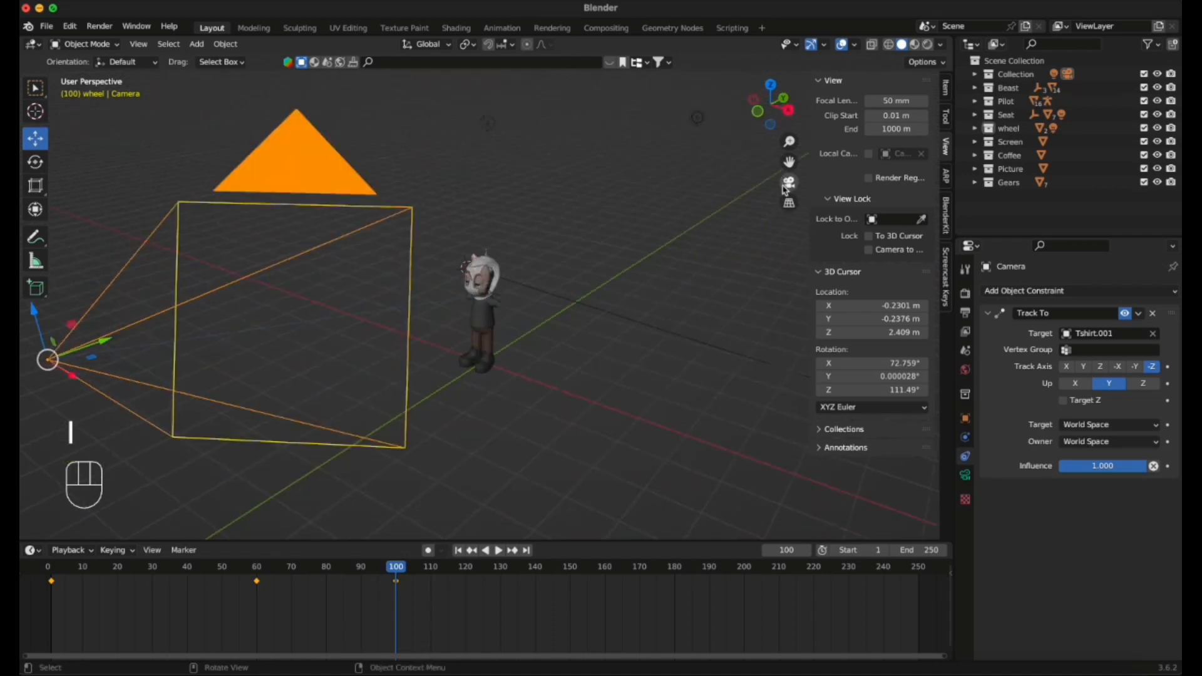
pyautogui.moveTo(398, 571); pyautogui.dragTo(51, 571)
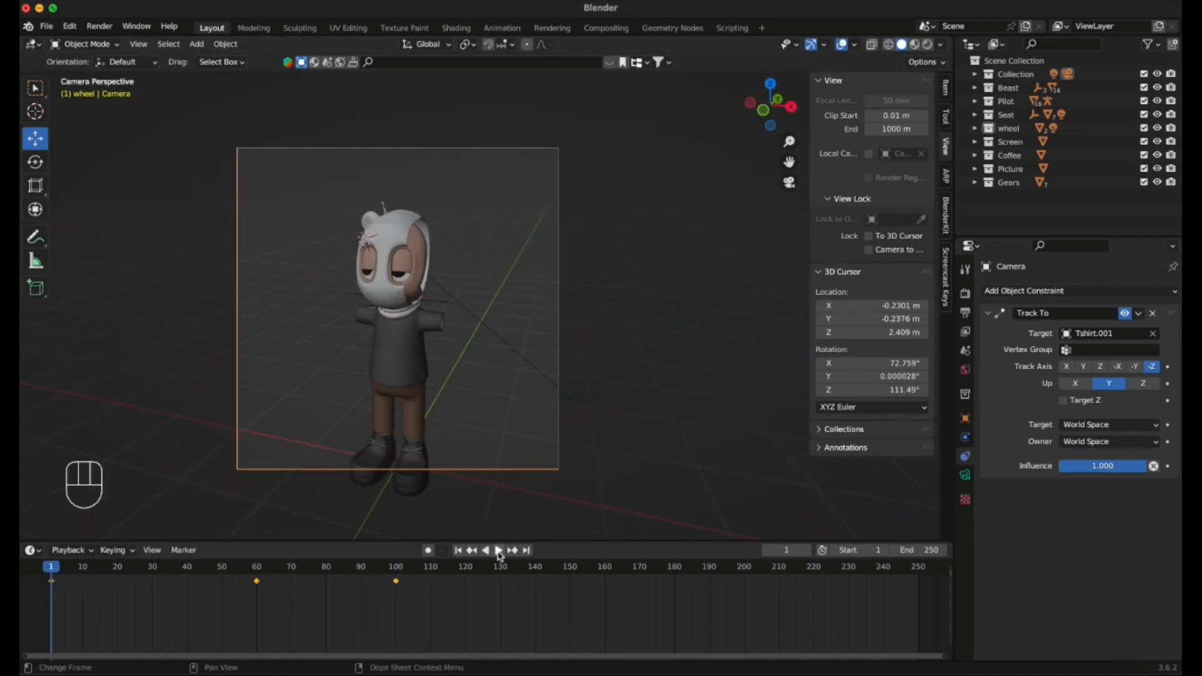
pyautogui.click(499, 550)
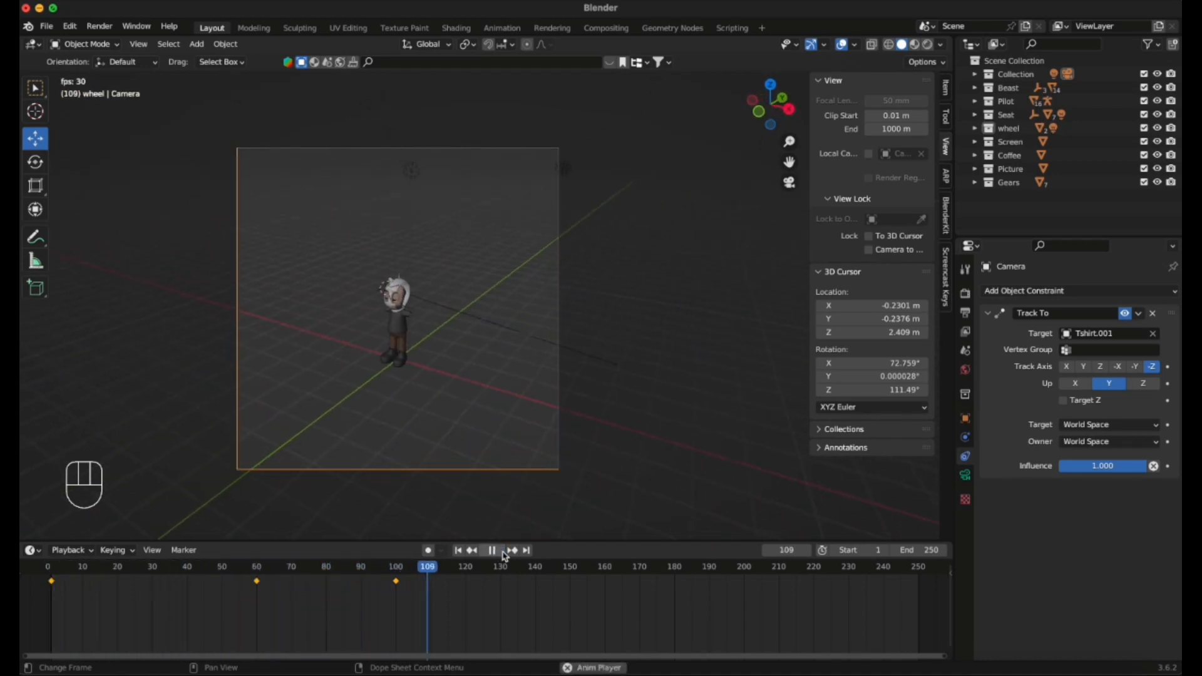
pyautogui.press('space')
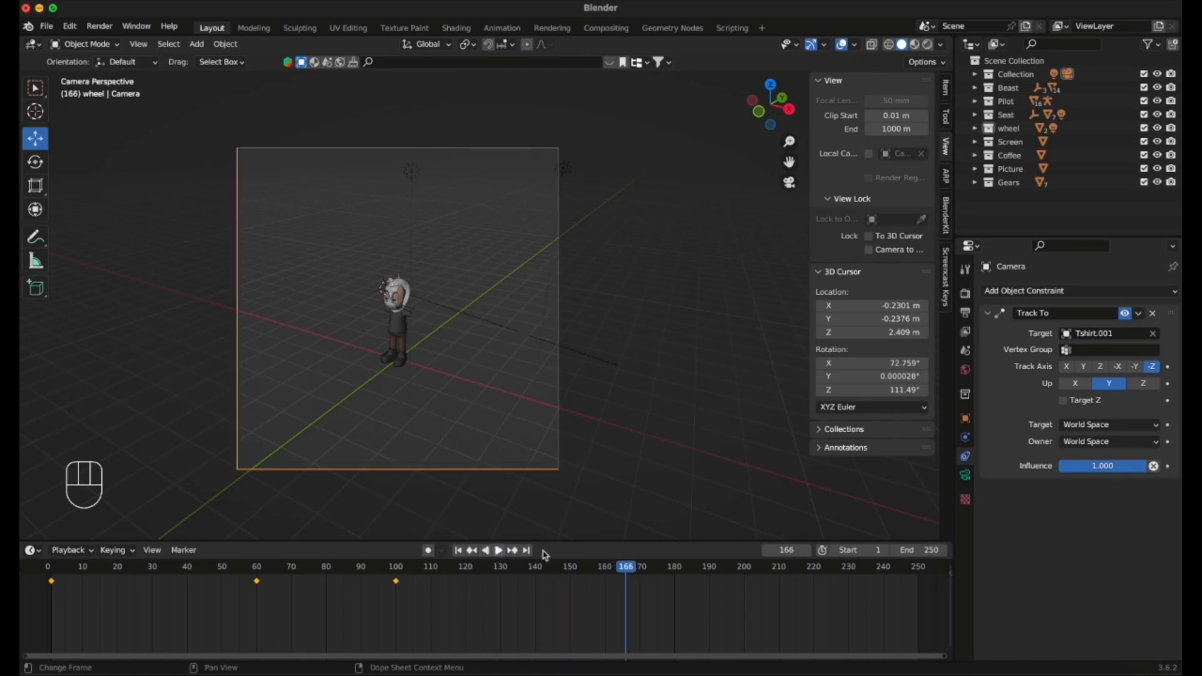
pyautogui.moveTo(630, 571); pyautogui.dragTo(396, 569)
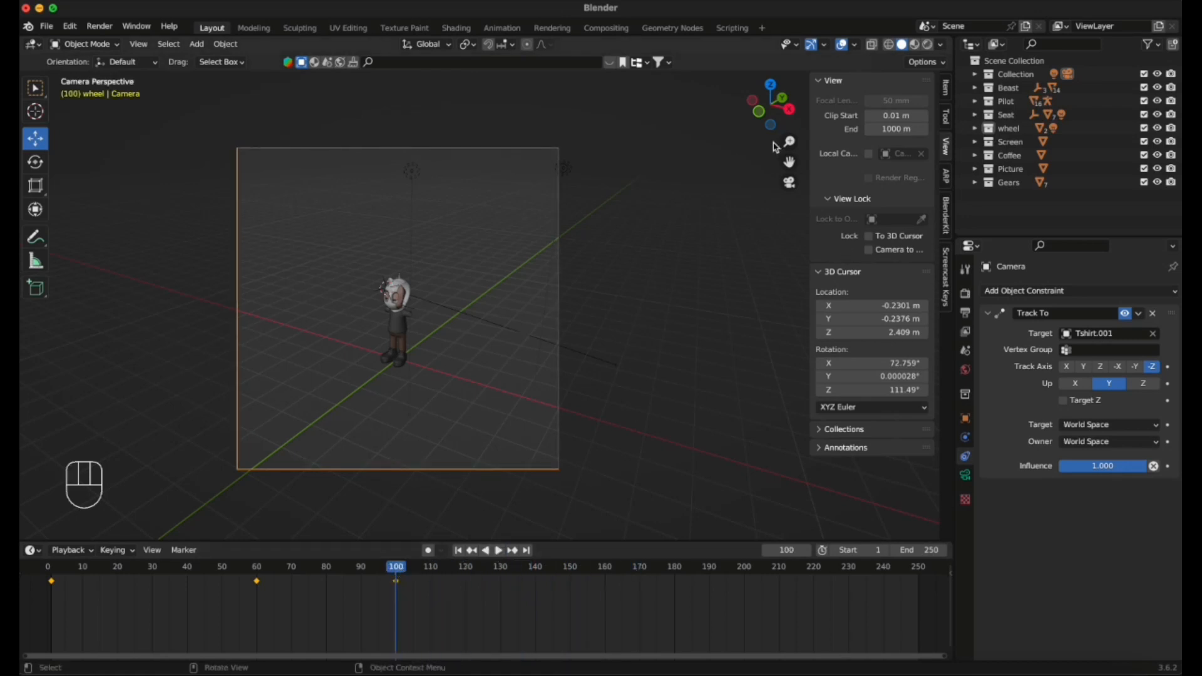
pyautogui.click(790, 183)
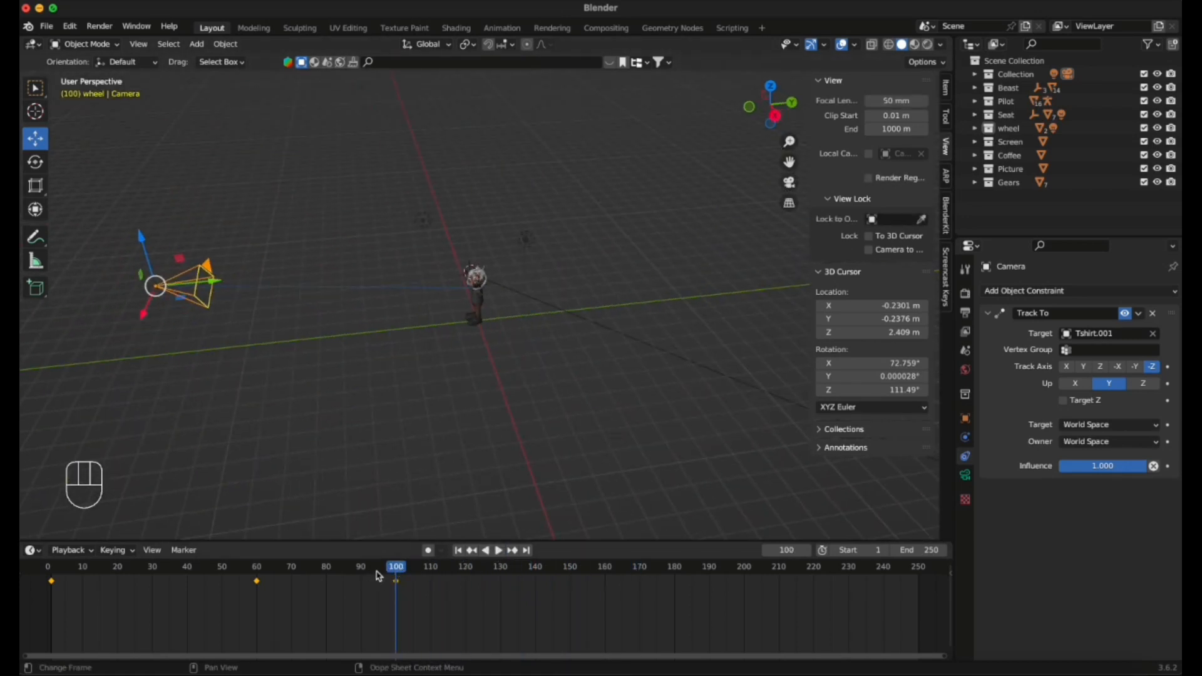
# Move the camera to the closed side of the head and keyframe its available channels at frame 140.
pyautogui.moveTo(145, 320); pyautogui.dragTo(356, 120)
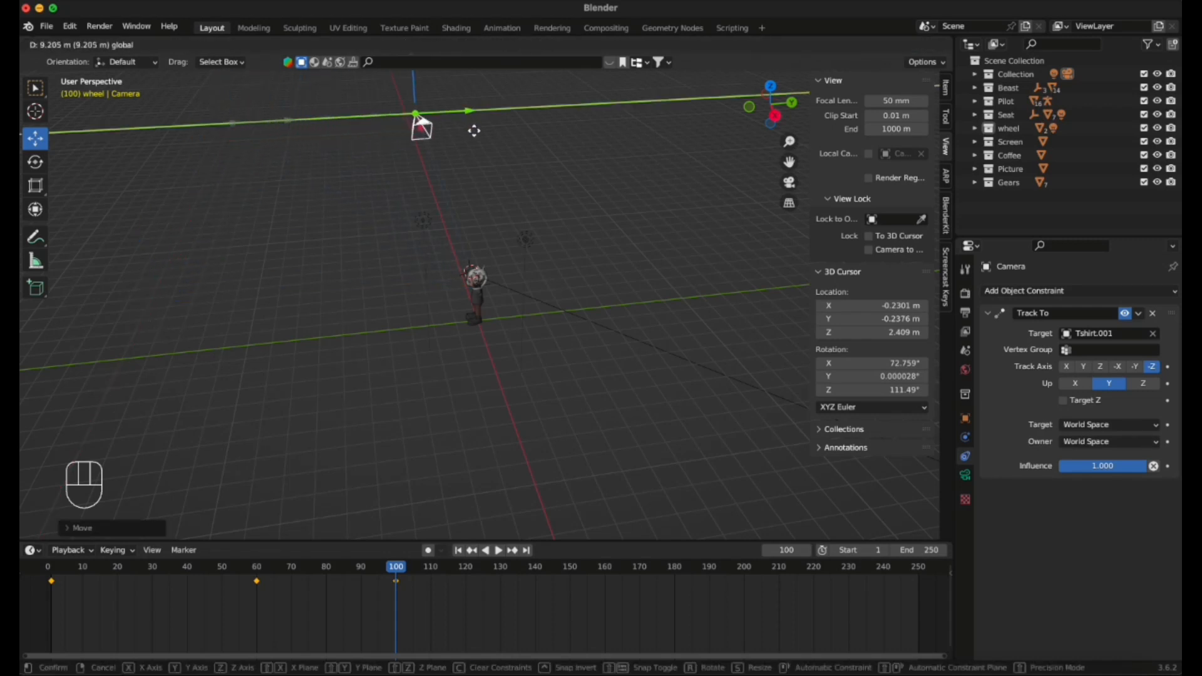
pyautogui.click(384, 124)
pyautogui.moveTo(400, 571); pyautogui.dragTo(535, 580)
pyautogui.moveTo(152, 321); pyautogui.dragTo(438, 139)
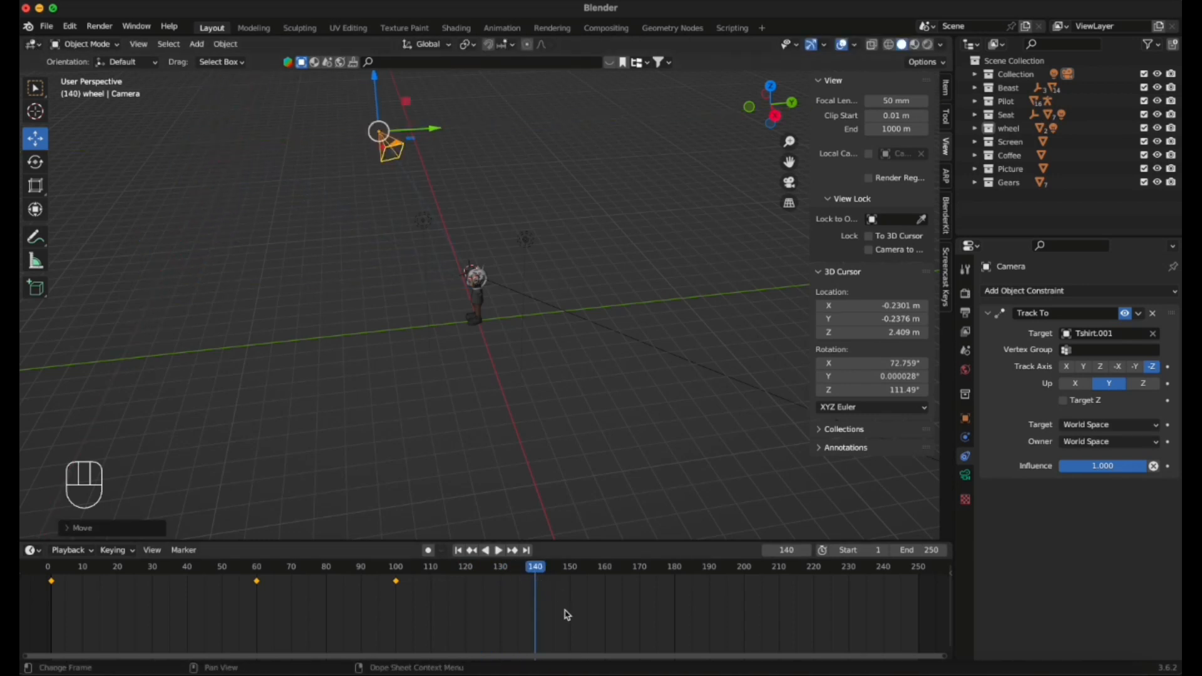
pyautogui.press('i')
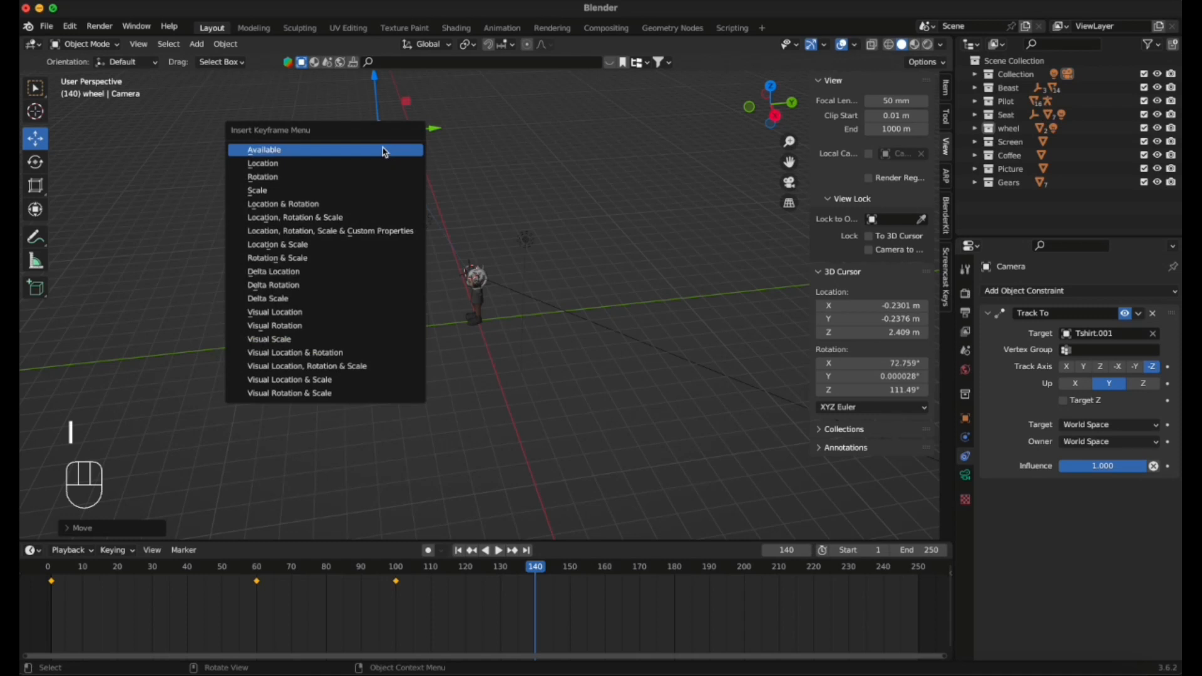
pyautogui.click(385, 150)
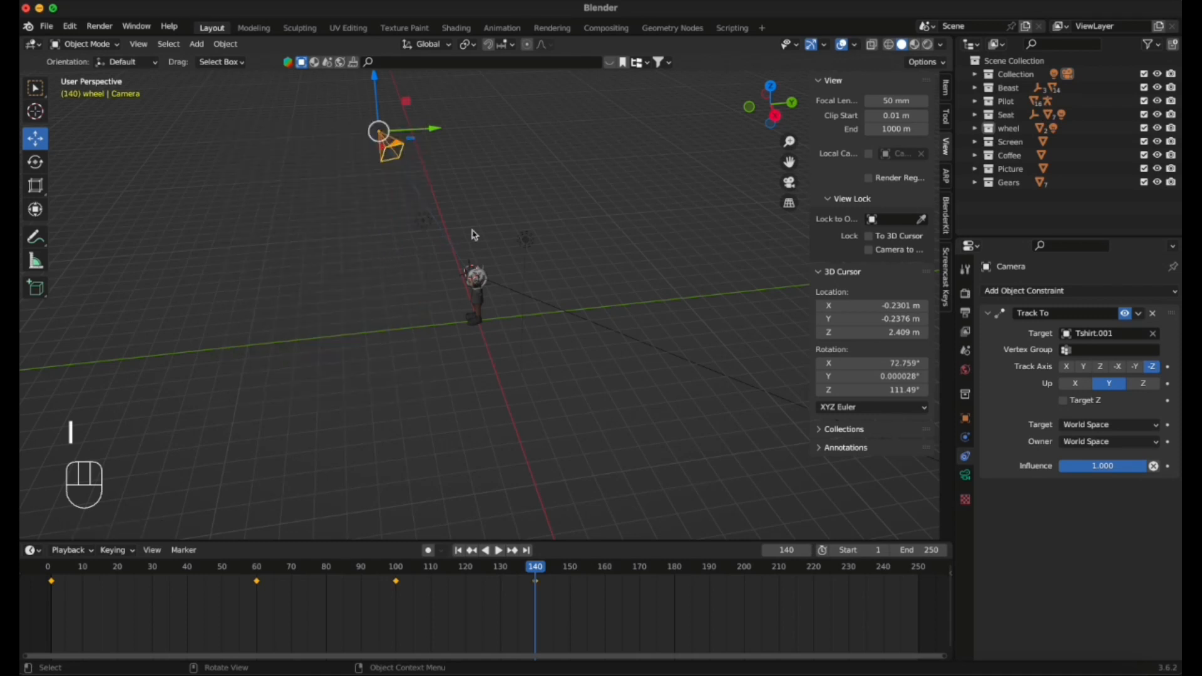
# Play the animation from the start, examining the camera's motion through both the camera view and the perspective view.
pyautogui.click(788, 182)
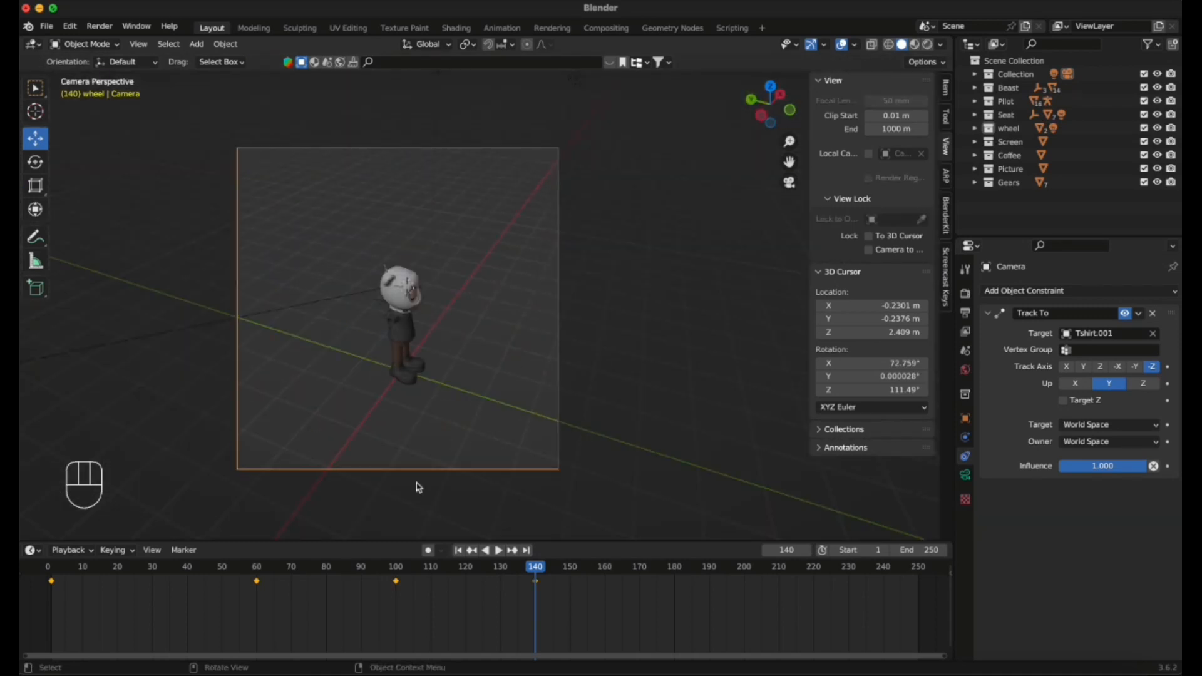
pyautogui.moveTo(526, 571); pyautogui.dragTo(36, 569)
pyautogui.click(499, 550)
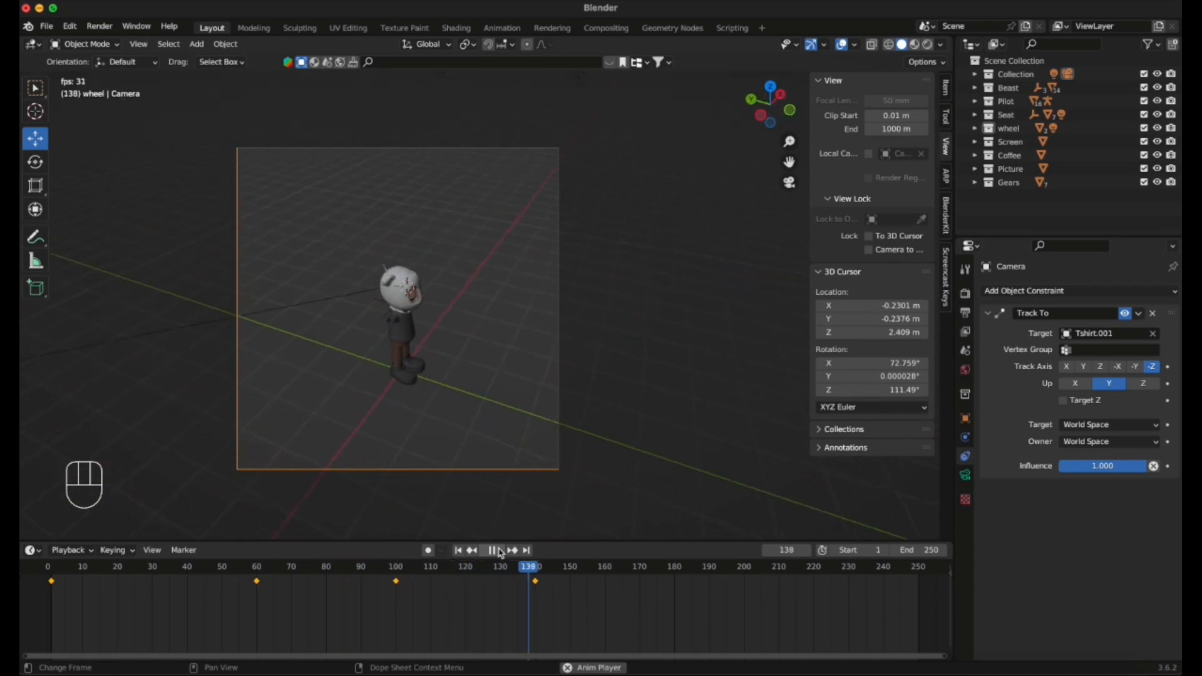
pyautogui.click(789, 182)
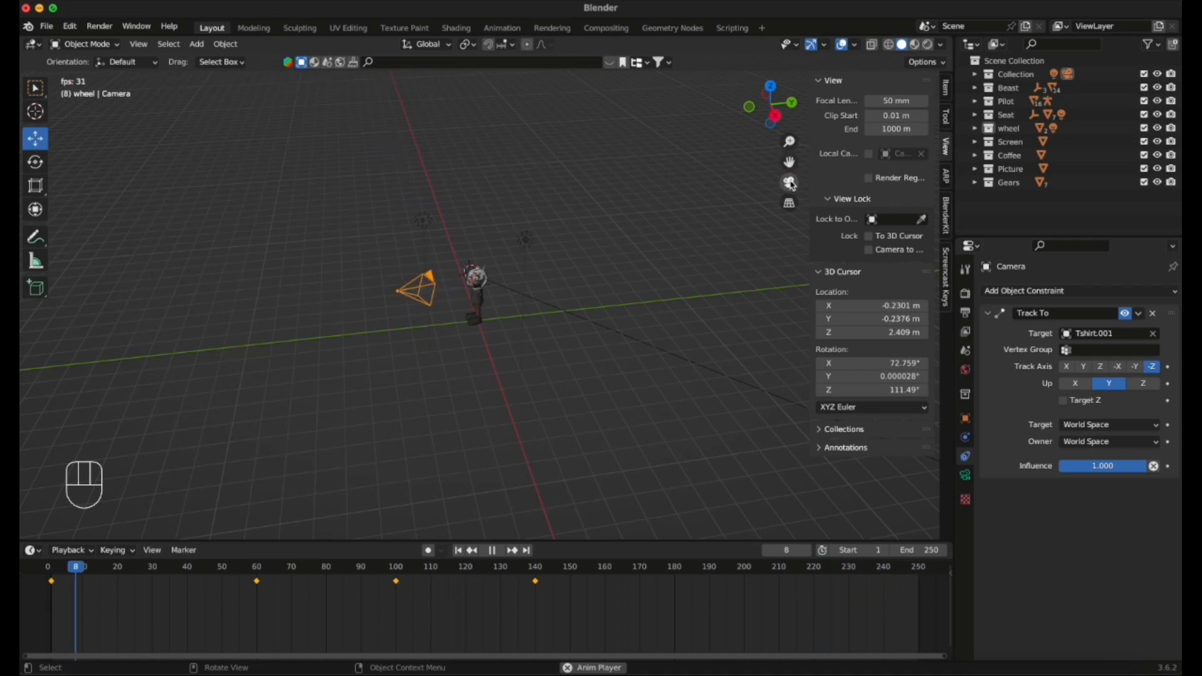
pyautogui.click(787, 182)
pyautogui.click(787, 183)
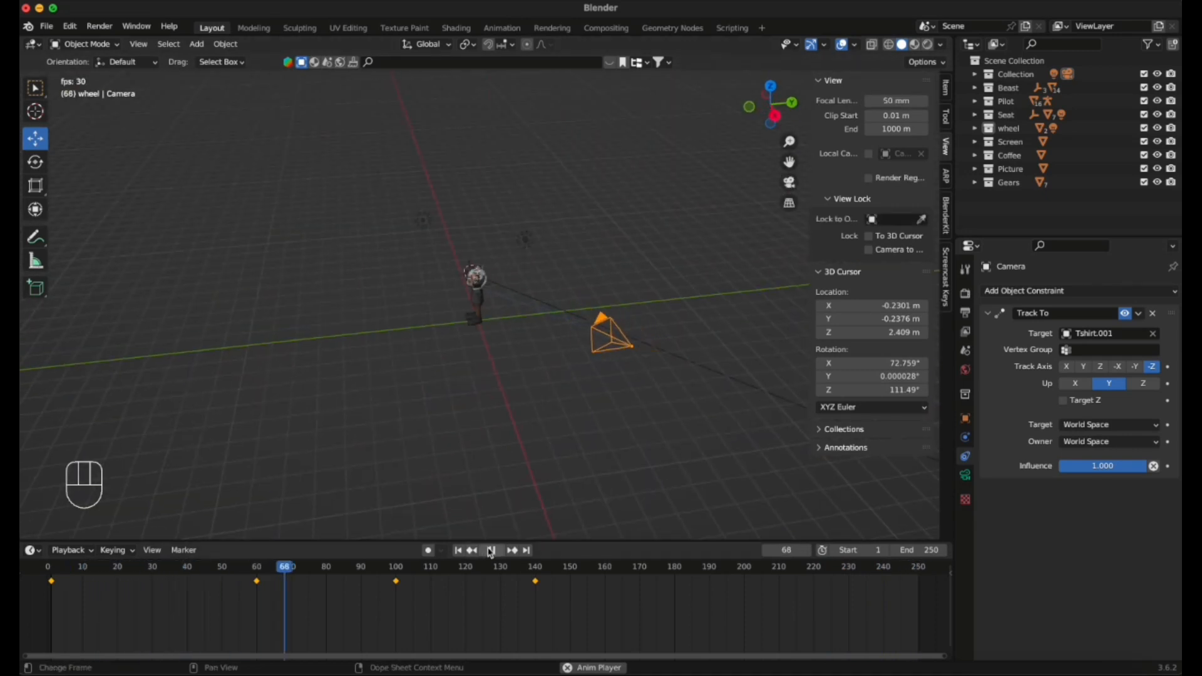
# Stop the playback, go to frame 140, and check the framing through the camera view before returning to the perspective view.
pyautogui.press('space')
pyautogui.moveTo(320, 573); pyautogui.dragTo(539, 579)
pyautogui.click(535, 580)
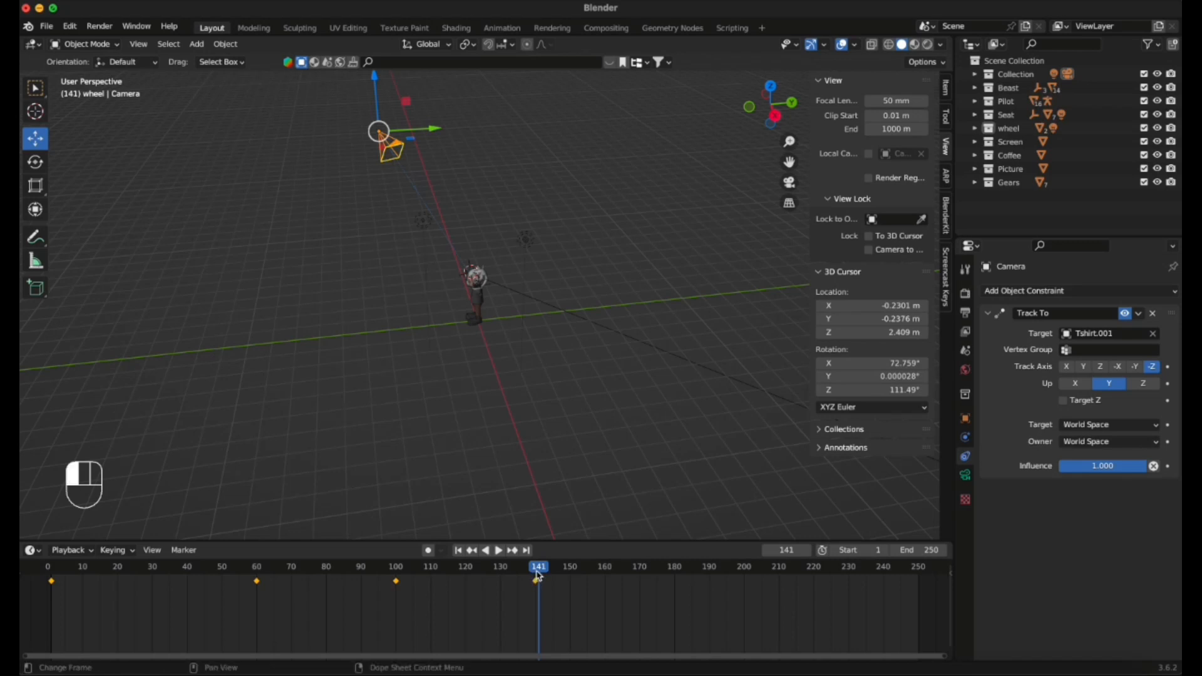
pyautogui.click(535, 574)
pyautogui.scroll(-2, 482, 239)
pyautogui.press('KP_0')
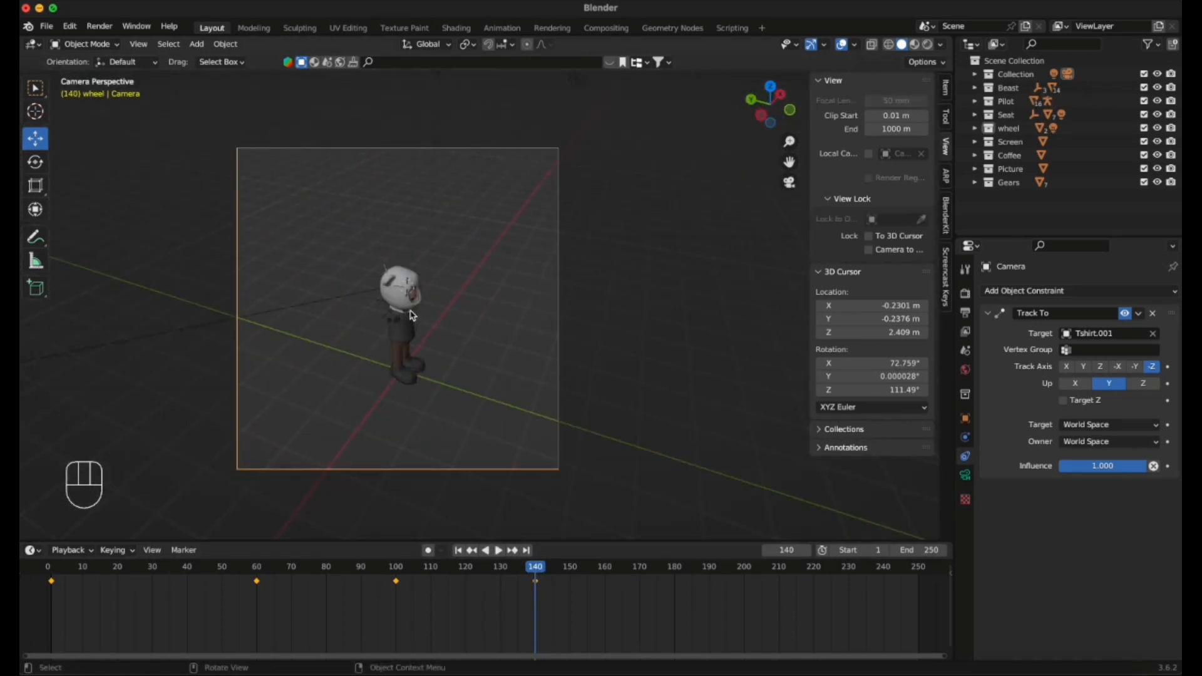
pyautogui.scroll(-2, 462, 235)
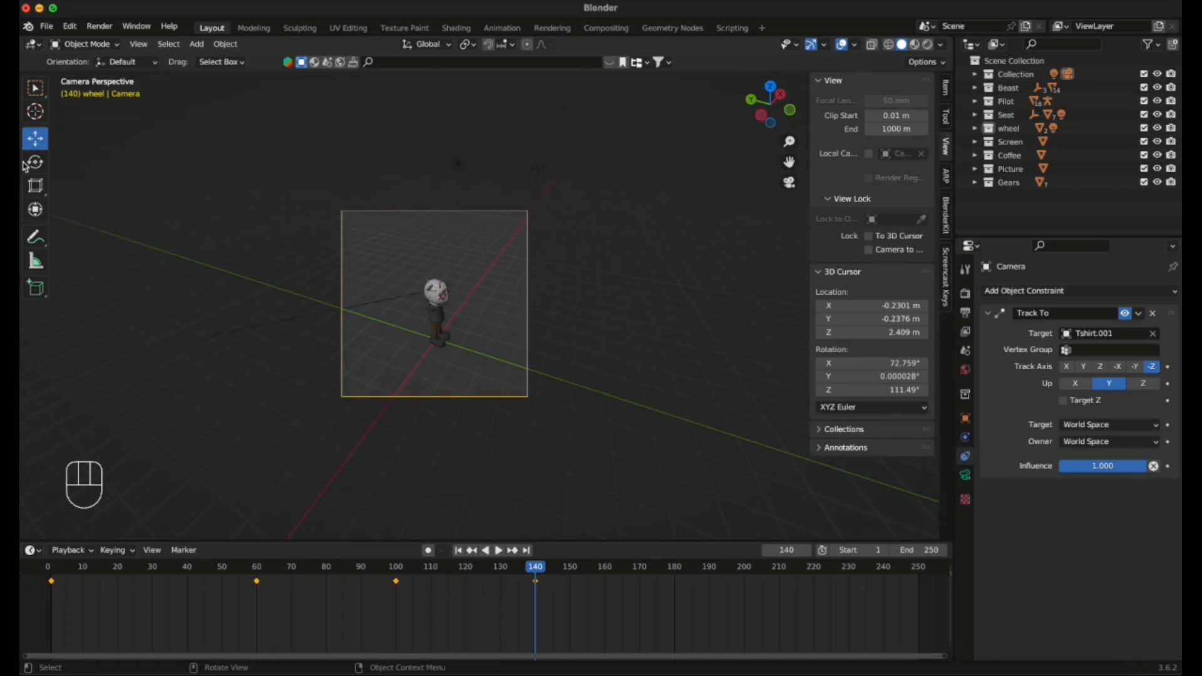
pyautogui.click(789, 182)
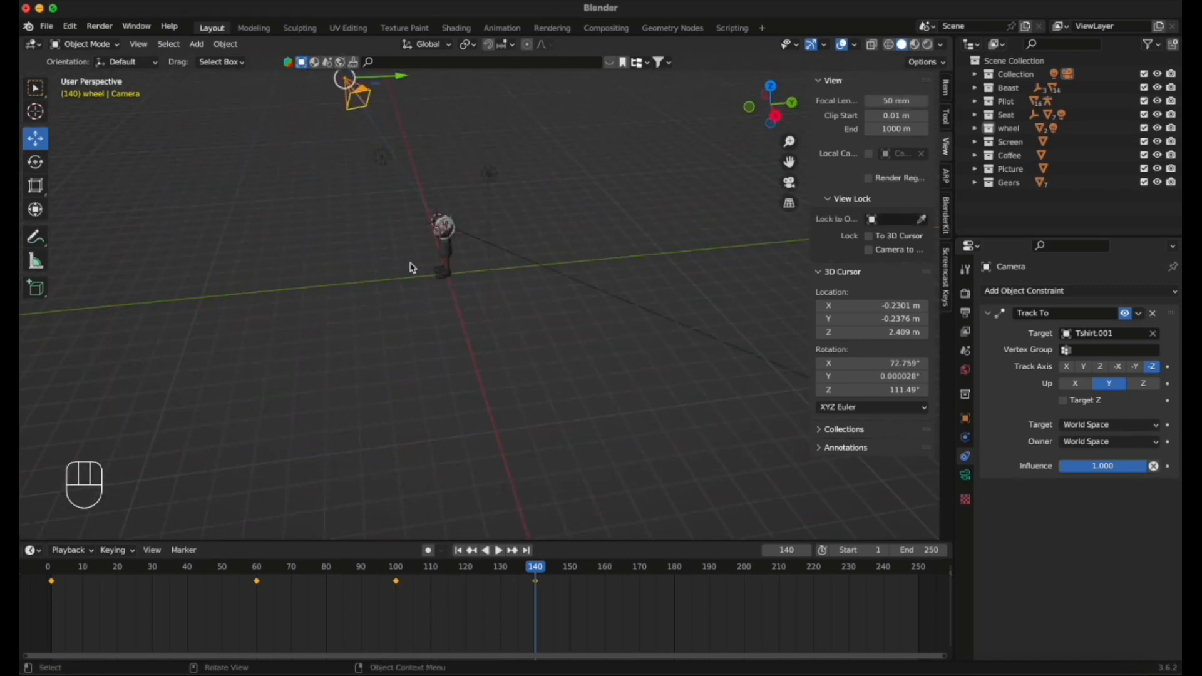
pyautogui.scroll(-2, 412, 268)
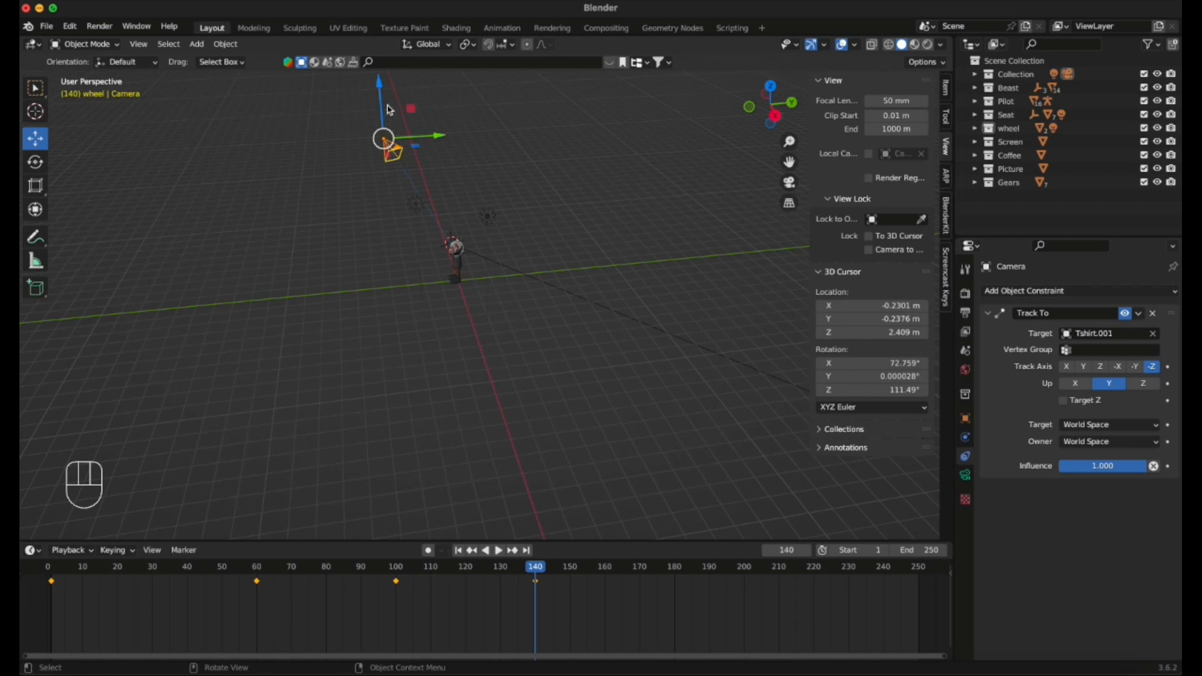
# Bring the camera nearer to the character along X, lower it to head height, and centre it on the head in front view.
pyautogui.moveTo(387, 158)
pyautogui.mouseDown()
pyautogui.moveTo(398, 165)
pyautogui.moveTo(387, 154)
pyautogui.mouseUp()
pyautogui.press('super+z')
pyautogui.moveTo(372, 179); pyautogui.dragTo(415, 202, button='middle')
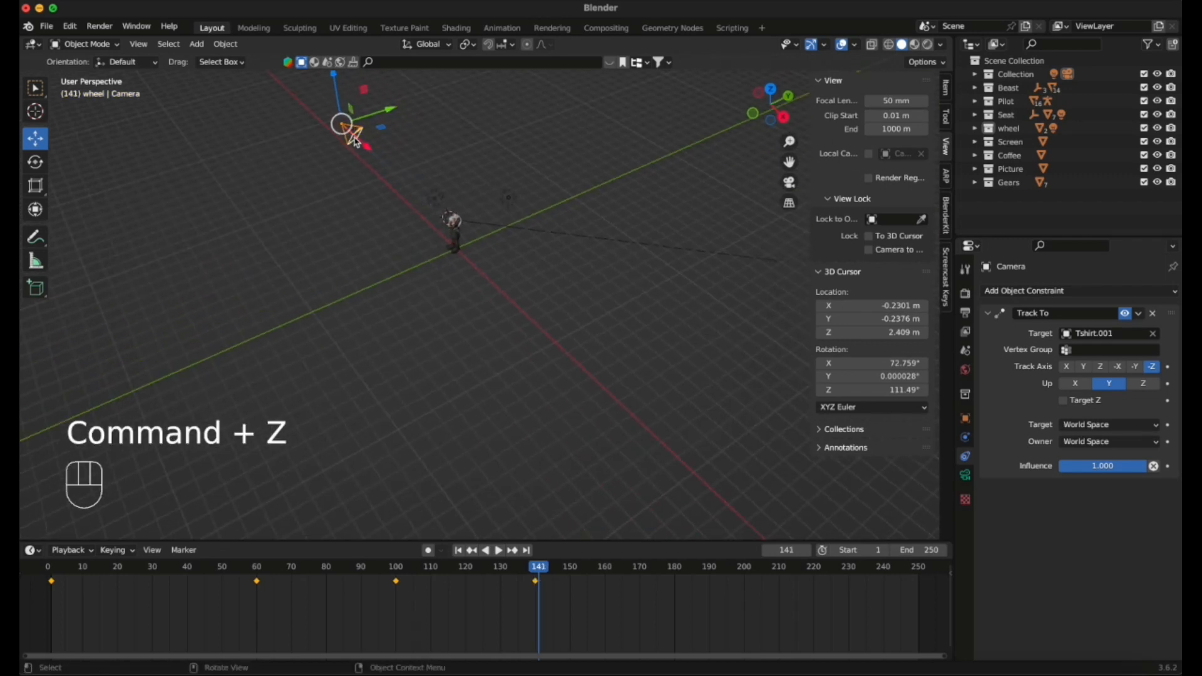
pyautogui.moveTo(366, 146); pyautogui.dragTo(431, 219)
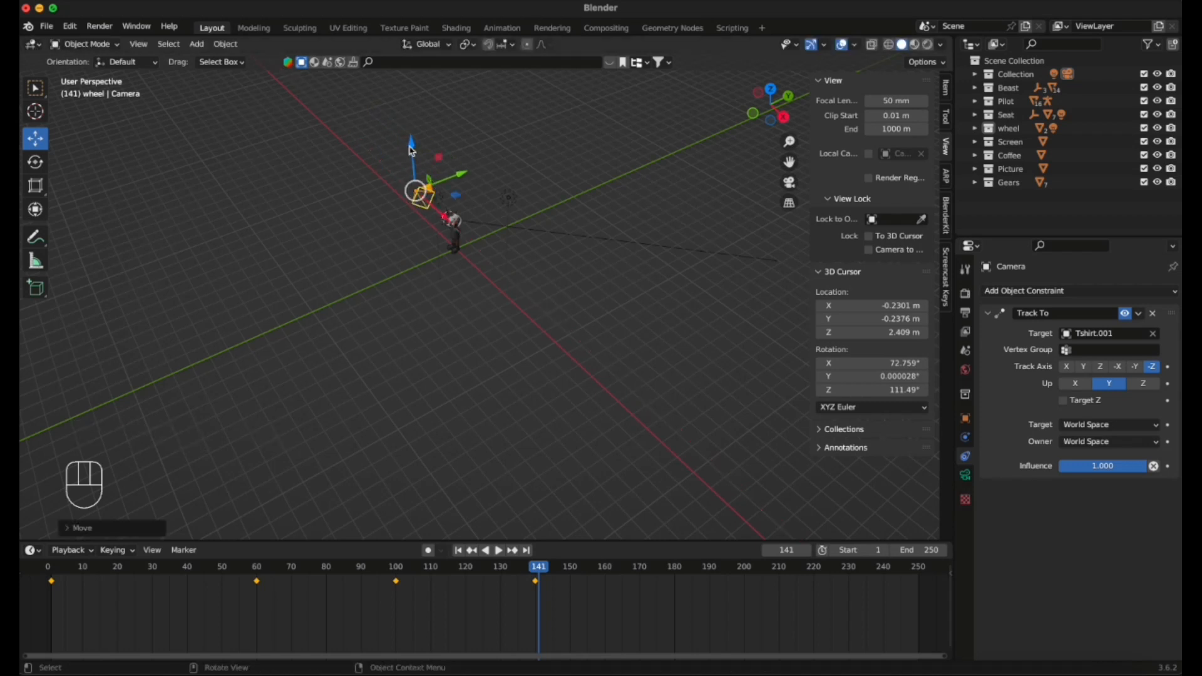
pyautogui.click(766, 128)
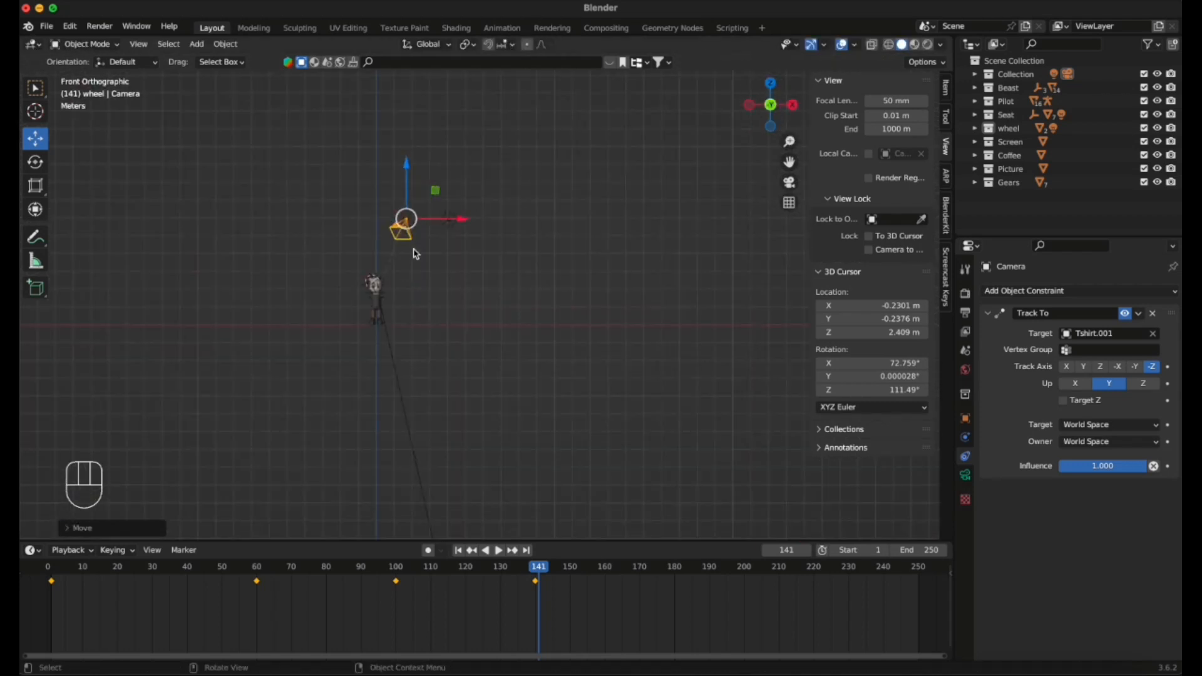
pyautogui.moveTo(410, 168); pyautogui.dragTo(410, 230)
pyautogui.moveTo(461, 288); pyautogui.dragTo(434, 288)
pyautogui.scroll(5, 434, 301)
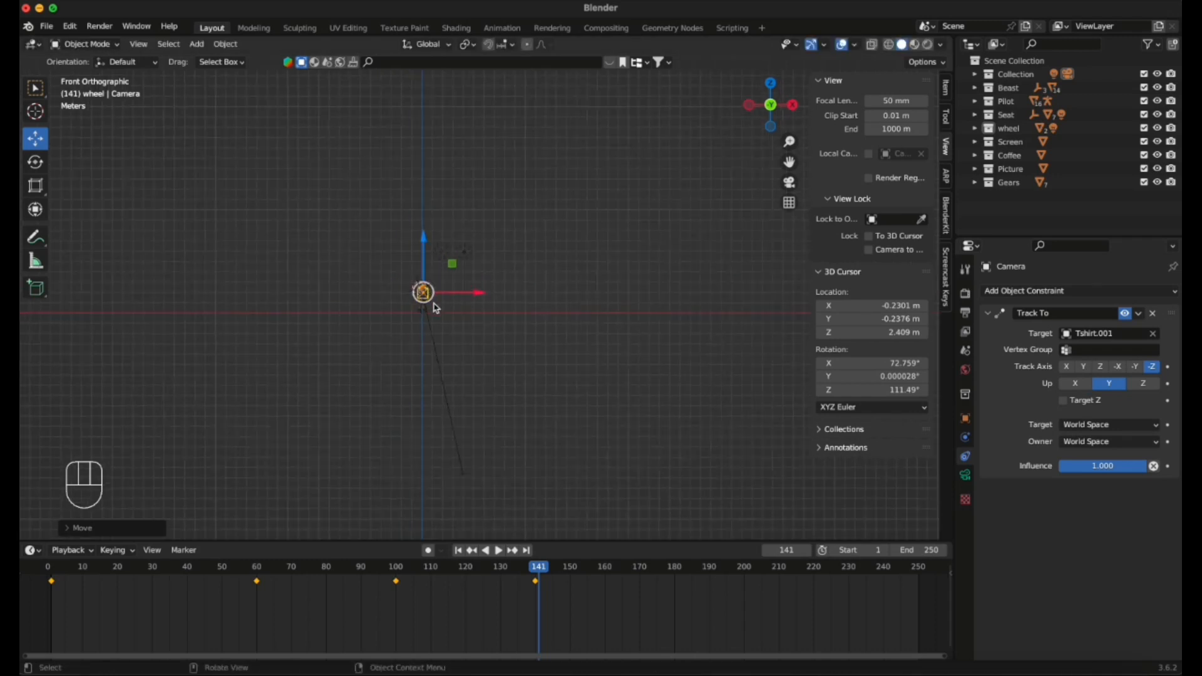
# Fine-tune the camera's alignment with the head in front view, raising it slightly, and switch to the right view.
pyautogui.moveTo(360, 327); pyautogui.dragTo(213, 268, button='middle')
pyautogui.click(764, 108)
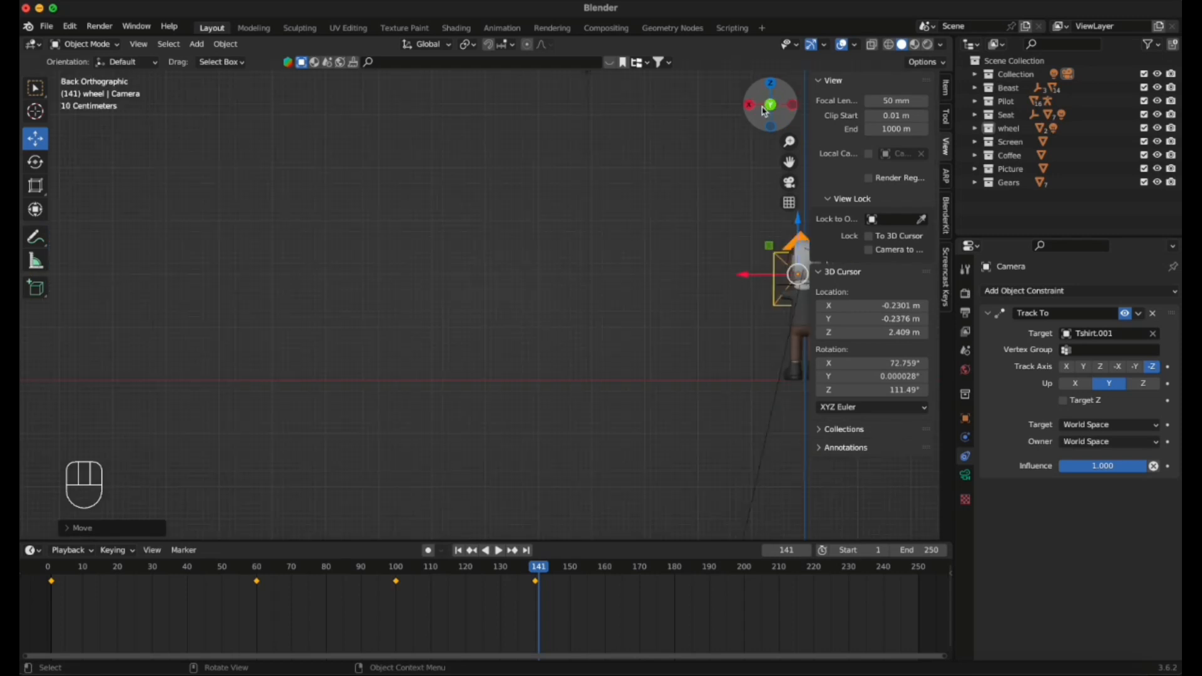
pyautogui.click(766, 105)
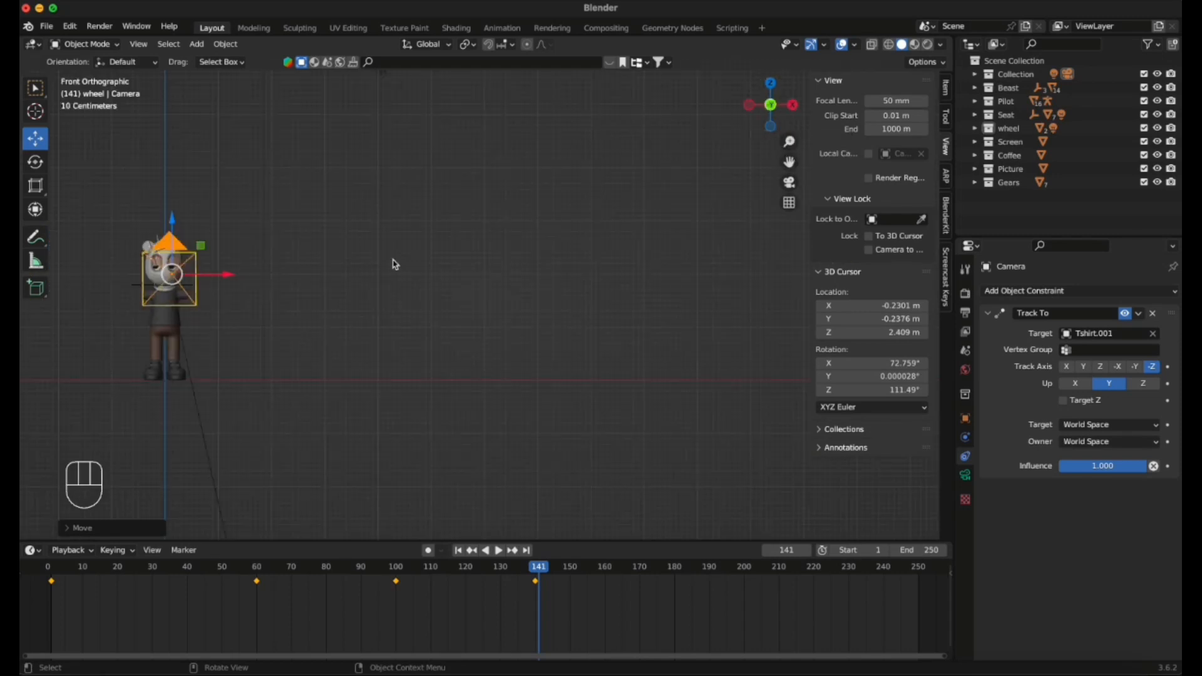
pyautogui.keyDown('shift'); pyautogui.moveTo(367, 271); pyautogui.dragTo(516, 267, button='middle'); pyautogui.keyUp('shift')
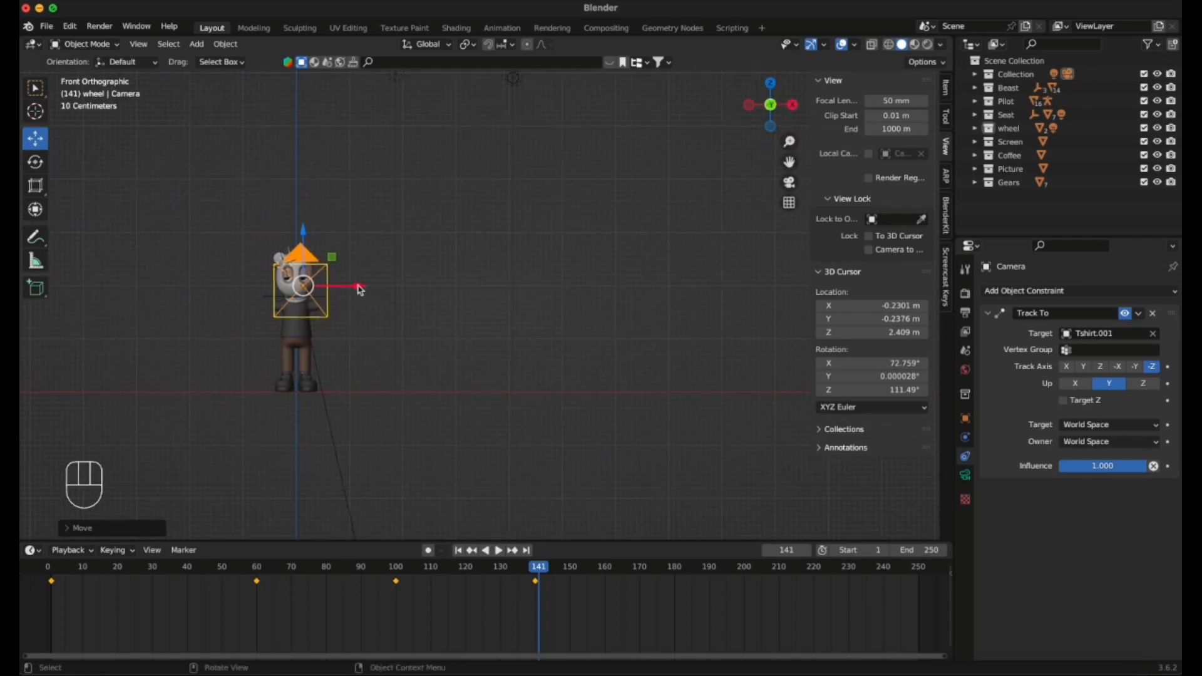
pyautogui.moveTo(360, 290); pyautogui.dragTo(304, 231)
pyautogui.click(792, 105)
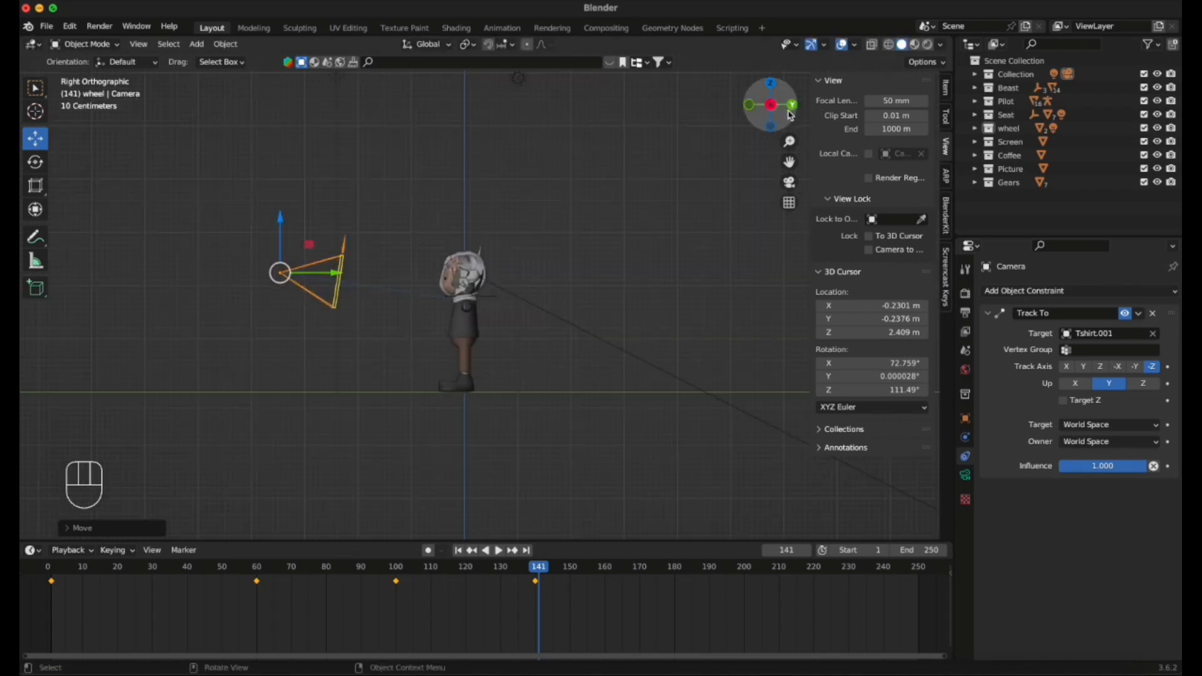
# Move the camera along Y and adjust its height until it sits inside the character's head.
pyautogui.moveTo(339, 275); pyautogui.dragTo(441, 298)
pyautogui.press('super+z')
pyautogui.moveTo(440, 297); pyautogui.dragTo(468, 296, button='middle')
pyautogui.moveTo(436, 252); pyautogui.dragTo(433, 222)
pyautogui.moveTo(433, 222); pyautogui.dragTo(436, 299, button='middle')
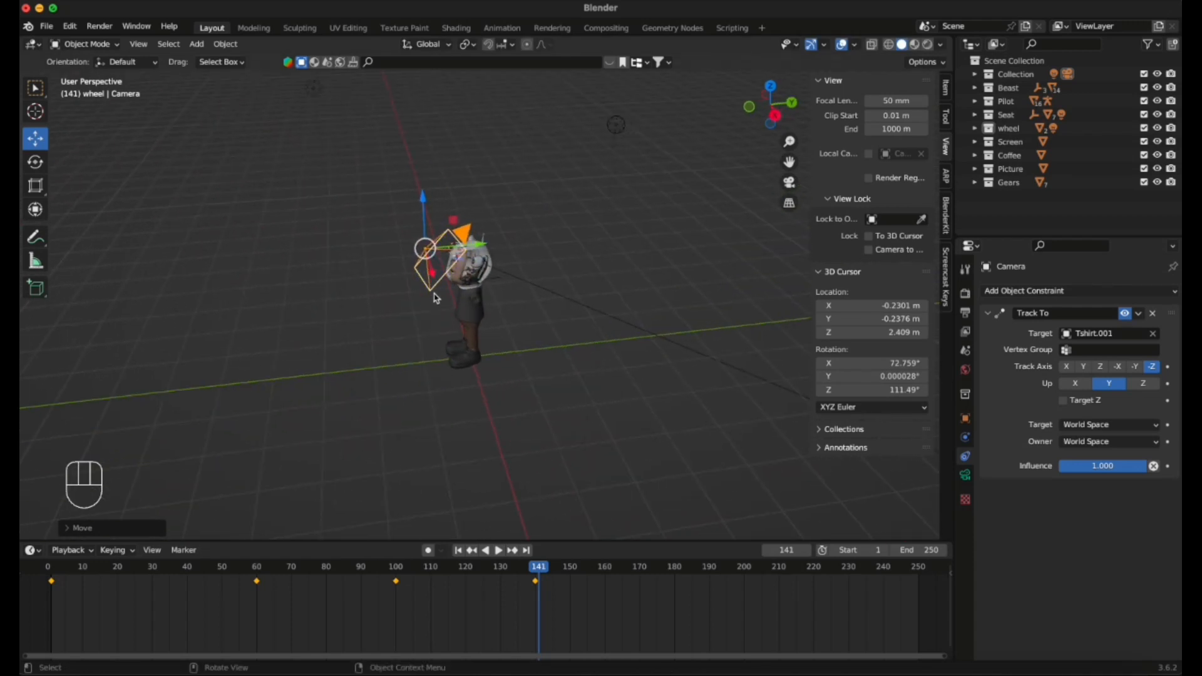
pyautogui.moveTo(480, 244); pyautogui.dragTo(499, 243)
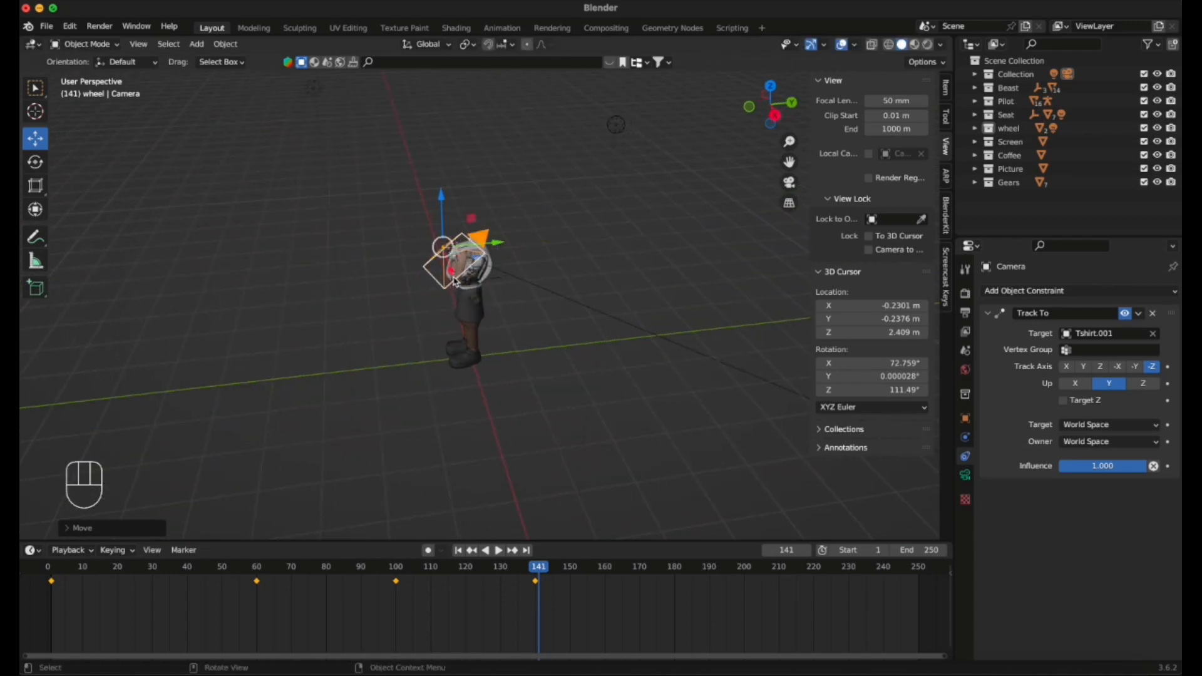
pyautogui.moveTo(442, 197); pyautogui.dragTo(460, 223)
pyautogui.moveTo(501, 259); pyautogui.dragTo(517, 257)
pyautogui.scroll(8, 515, 287)
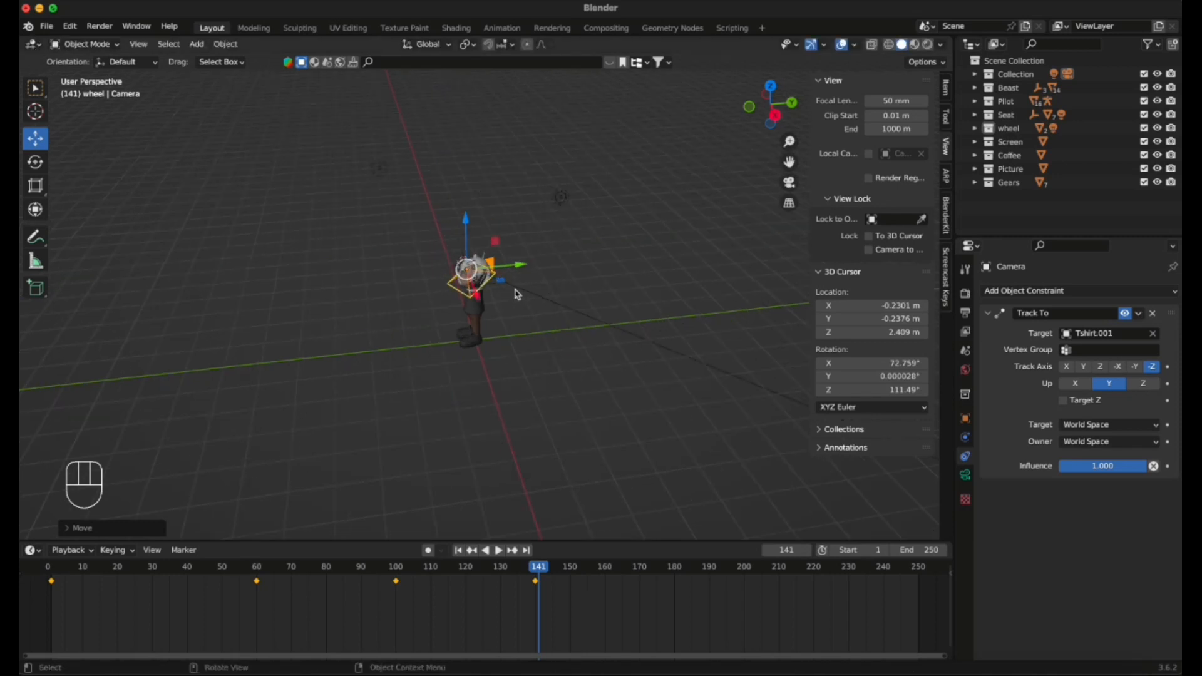
# Check the shot of the pilot through the camera view, inspect the camera's placement from the head's open side, and deselect the camera.
pyautogui.click(790, 186)
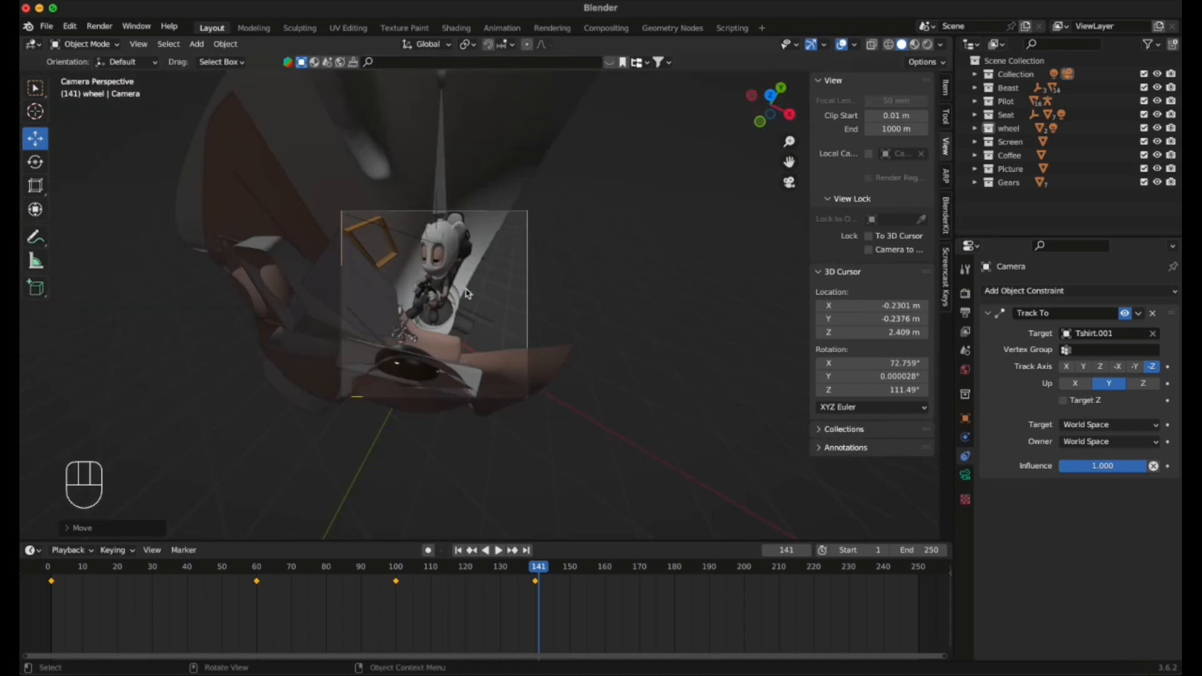
pyautogui.moveTo(489, 297)
pyautogui.mouseDown(button='middle')
pyautogui.moveTo(472, 292)
pyautogui.moveTo(541, 297)
pyautogui.moveTo(595, 272)
pyautogui.moveTo(462, 264)
pyautogui.moveTo(481, 303)
pyautogui.mouseUp(button='middle')
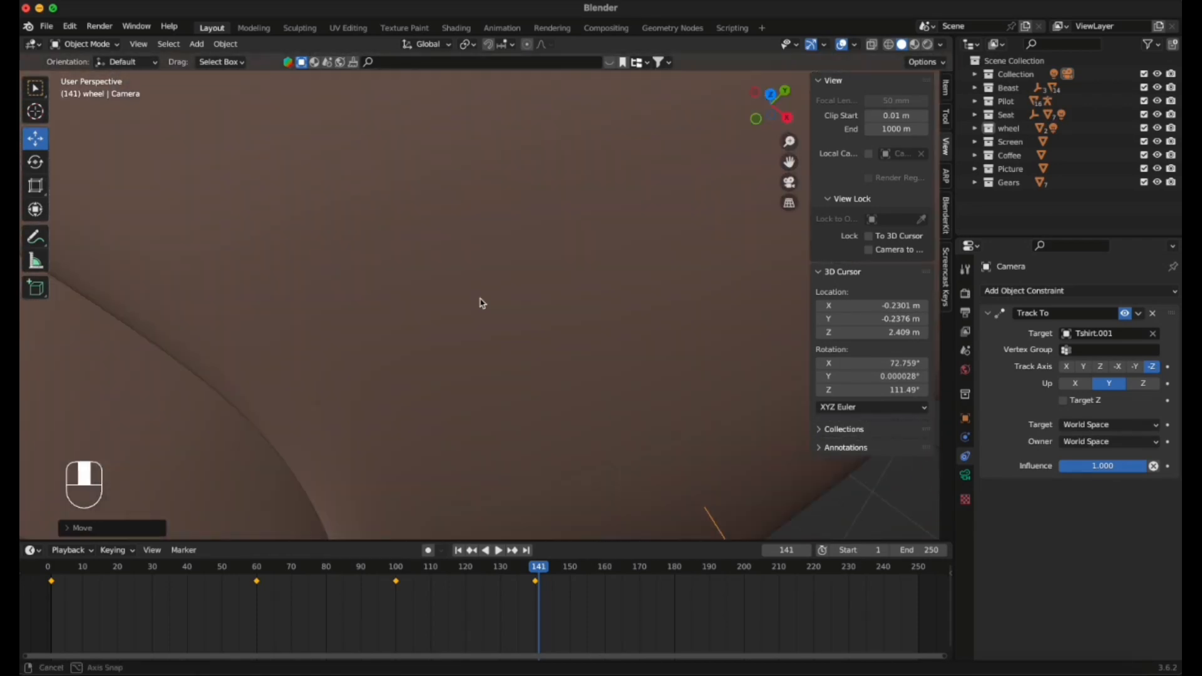
pyautogui.scroll(-6, 480, 303)
pyautogui.scroll(-6, 475, 299)
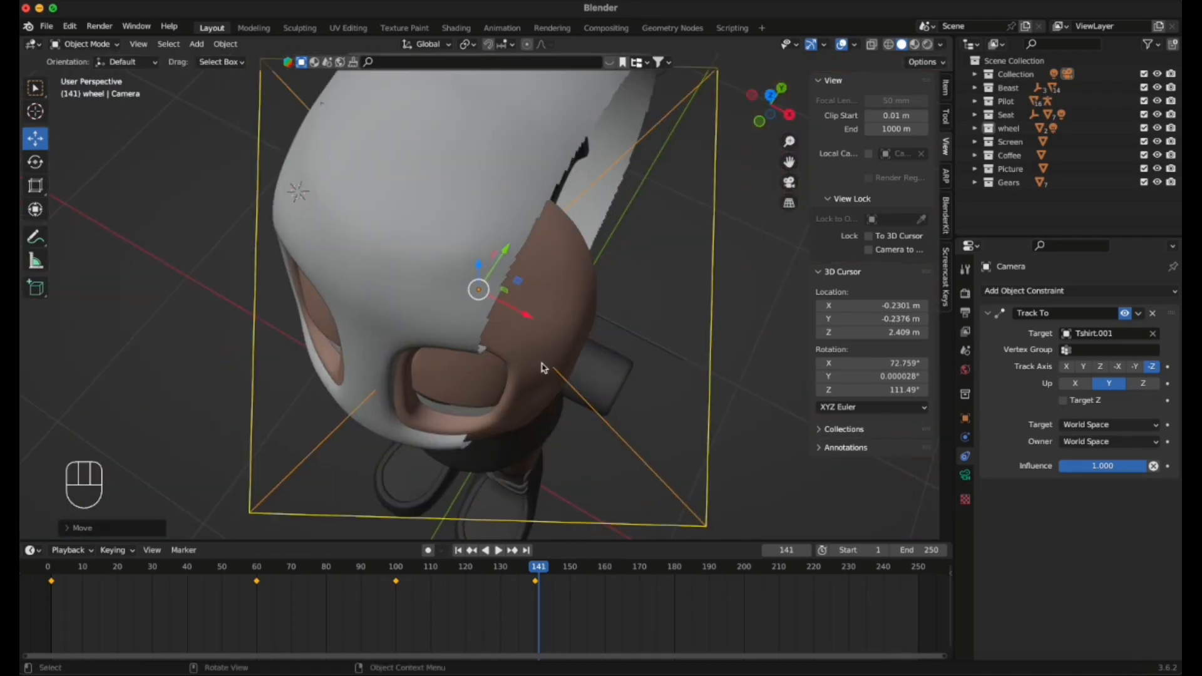
pyautogui.moveTo(564, 351); pyautogui.dragTo(425, 299, button='middle')
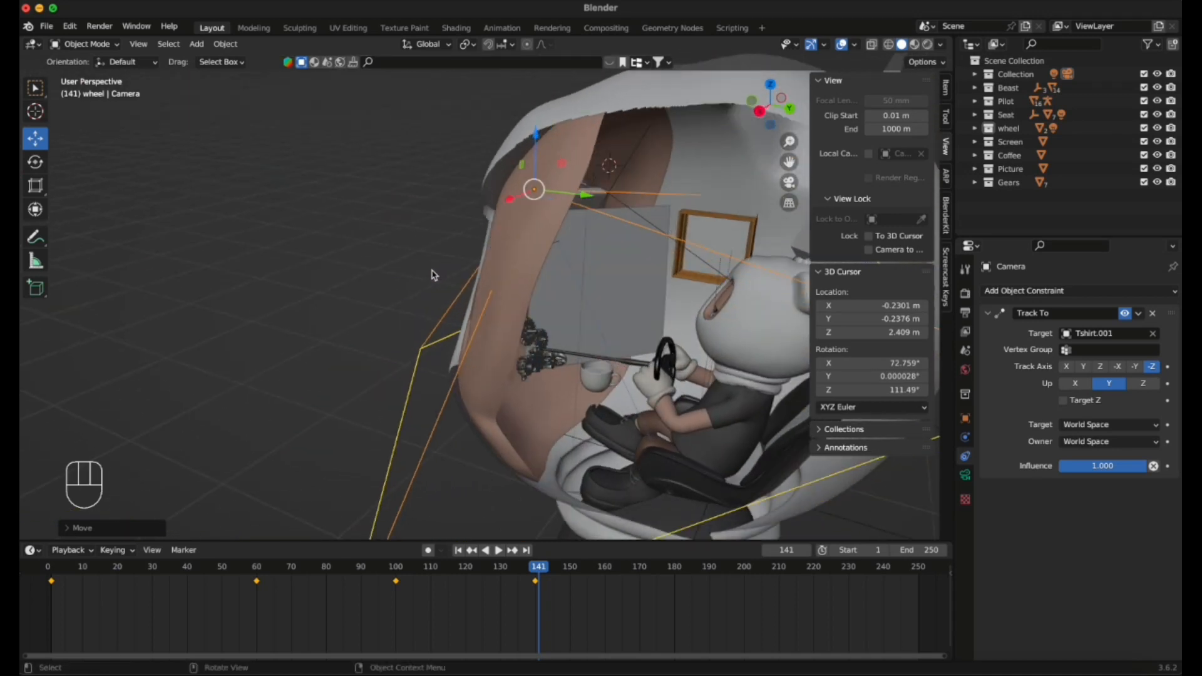
pyautogui.scroll(-3, 423, 297)
pyautogui.scroll(-1, 369, 287)
pyautogui.click(338, 292)
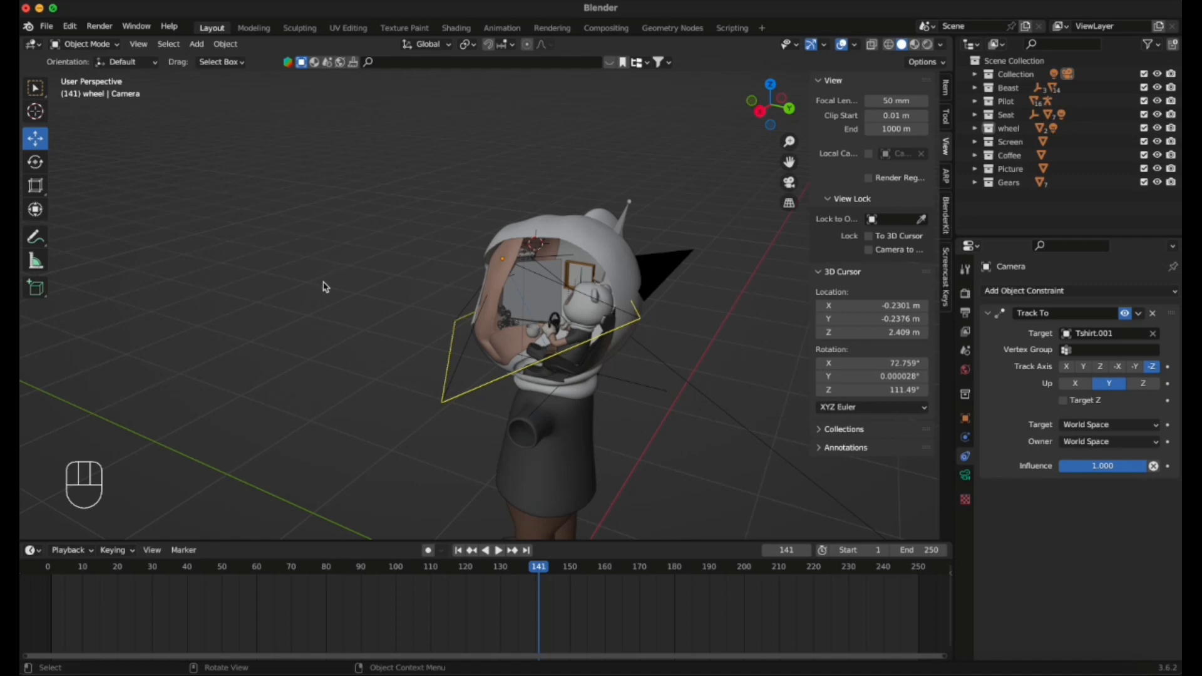
pyautogui.scroll(1, 320, 292)
pyautogui.scroll(1, 320, 288)
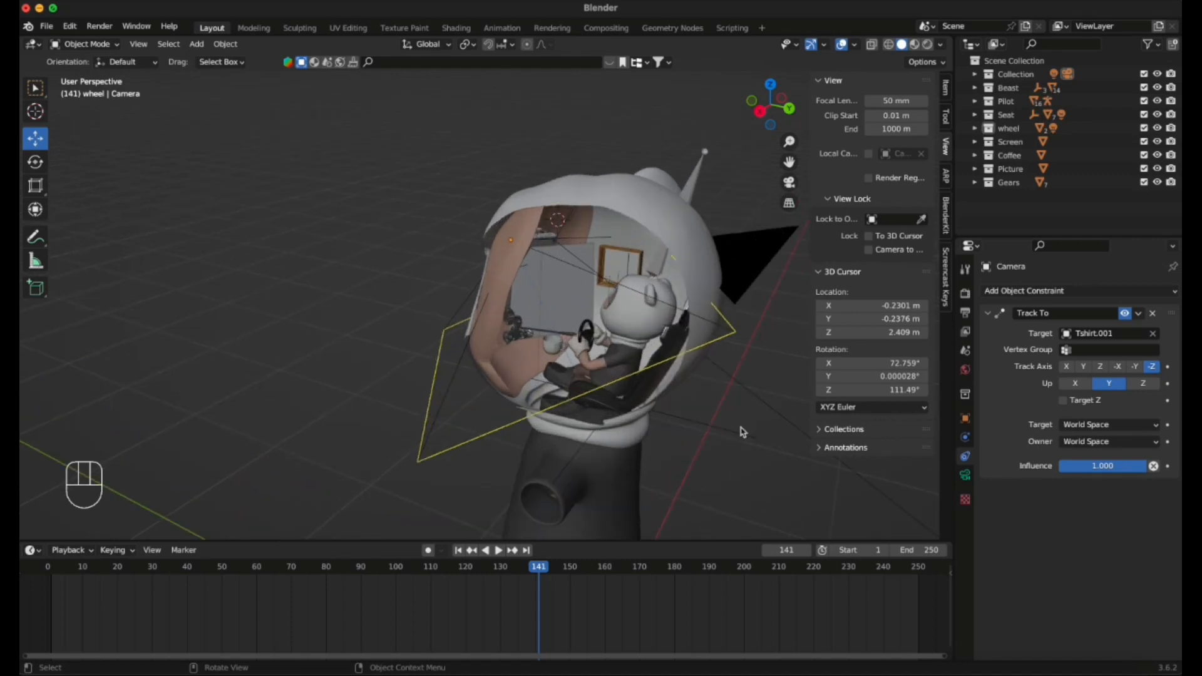